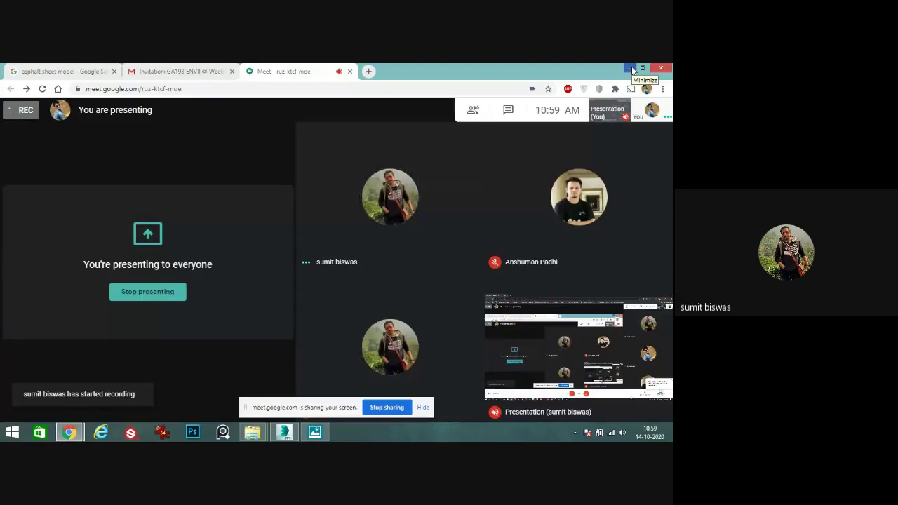
# Step: Open the red fuel tank screenshot from the desktop and examine the tank's surface and fittings
pyautogui.click(632, 69)
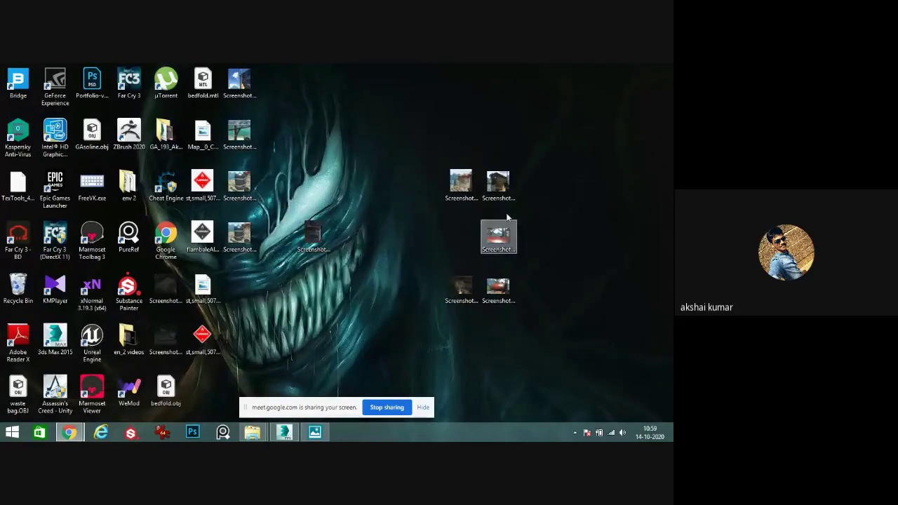
pyautogui.doubleClick(504, 251)
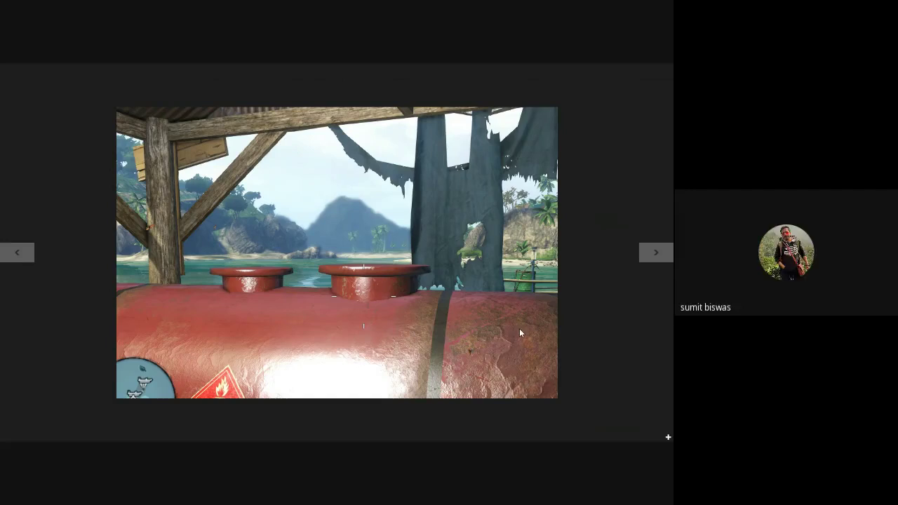
pyautogui.moveTo(638, 63)
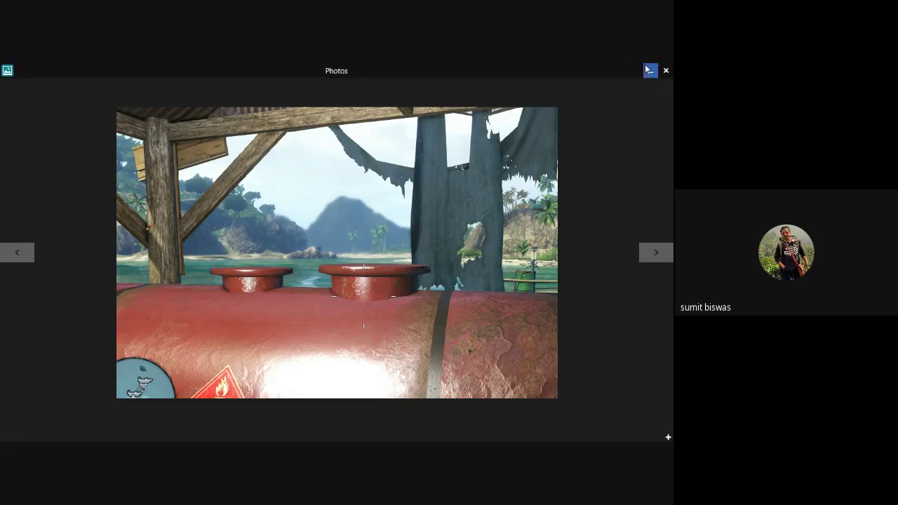
pyautogui.click(650, 70)
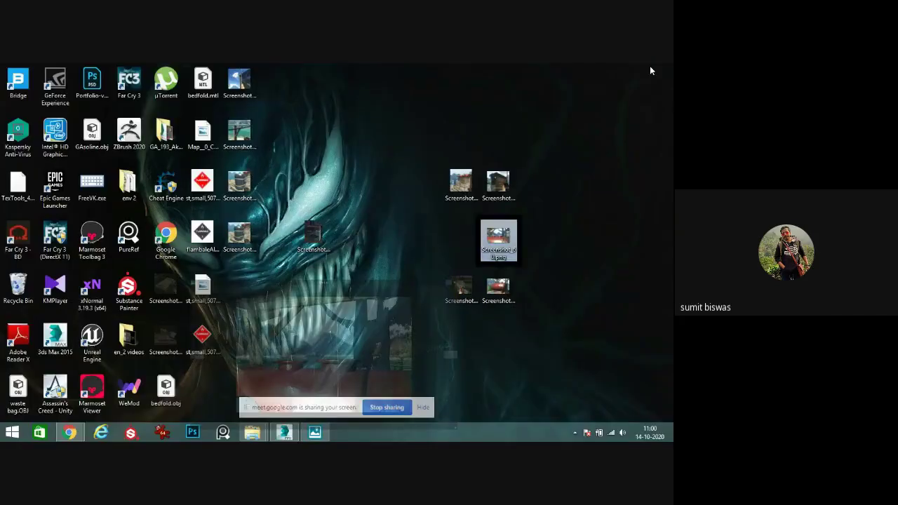
pyautogui.click(323, 433)
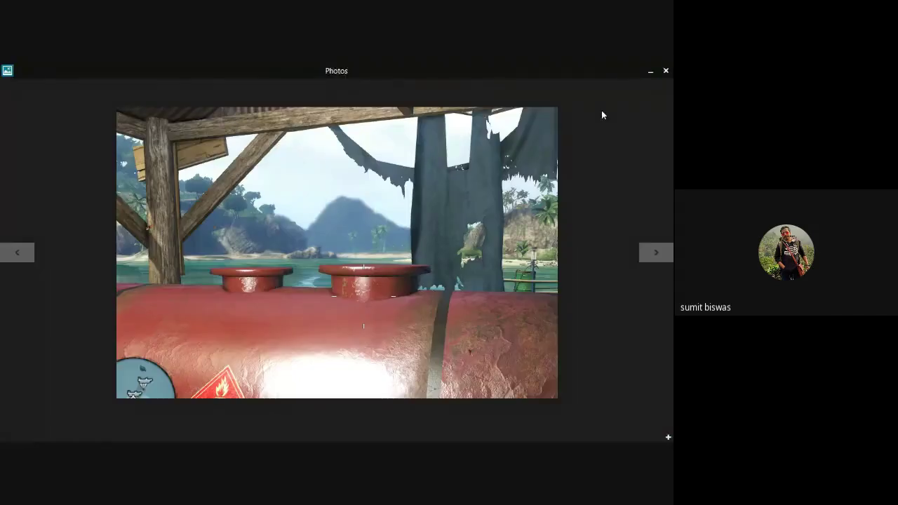
pyautogui.click(649, 70)
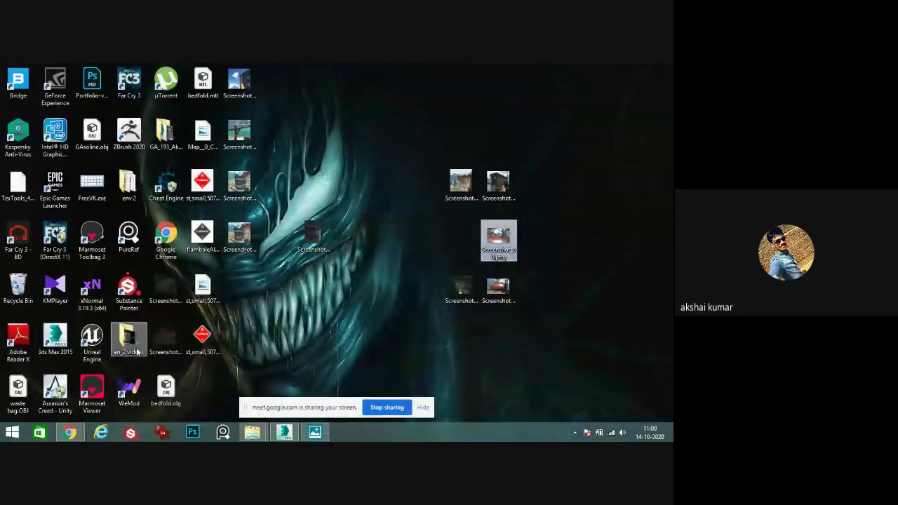
# Step: Look through the reference screenshots and model files in the env 2 folder
pyautogui.doubleClick(128, 184)
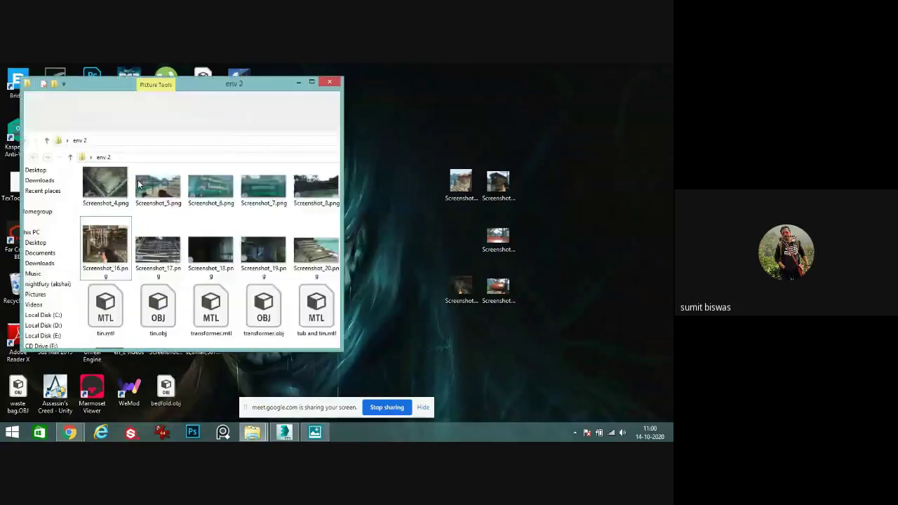
pyautogui.scroll(-5, 138, 179)
pyautogui.click(297, 83)
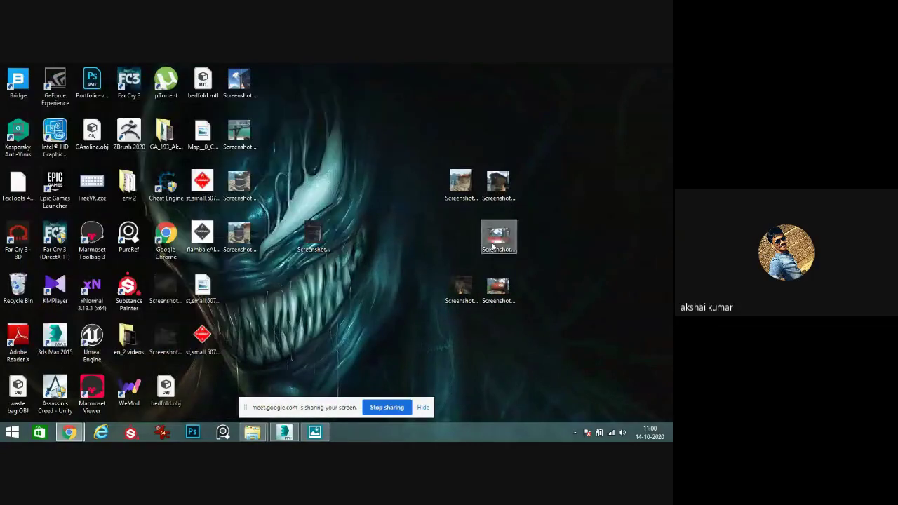
# Step: View the screenshot of the wooden crates and blue barrels, enlarging it to examine the crates
pyautogui.click(502, 188)
pyautogui.doubleClick(503, 188)
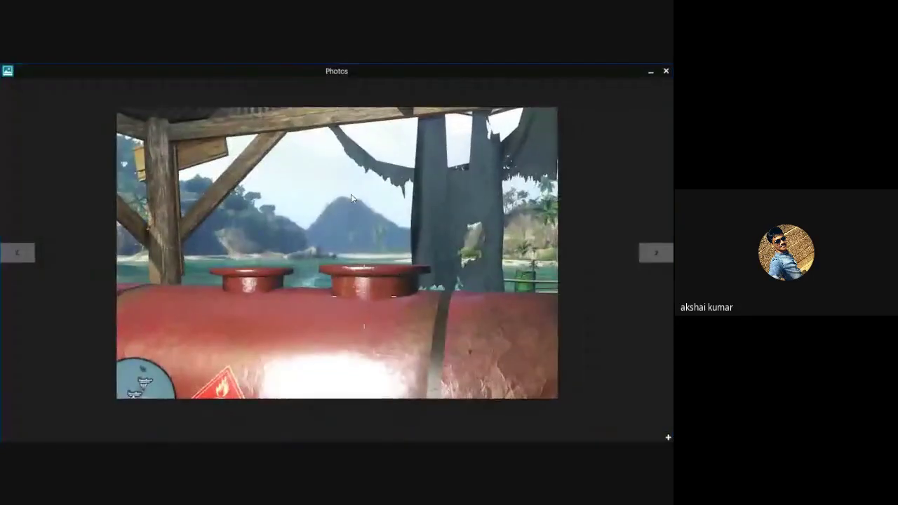
pyautogui.press('Right')
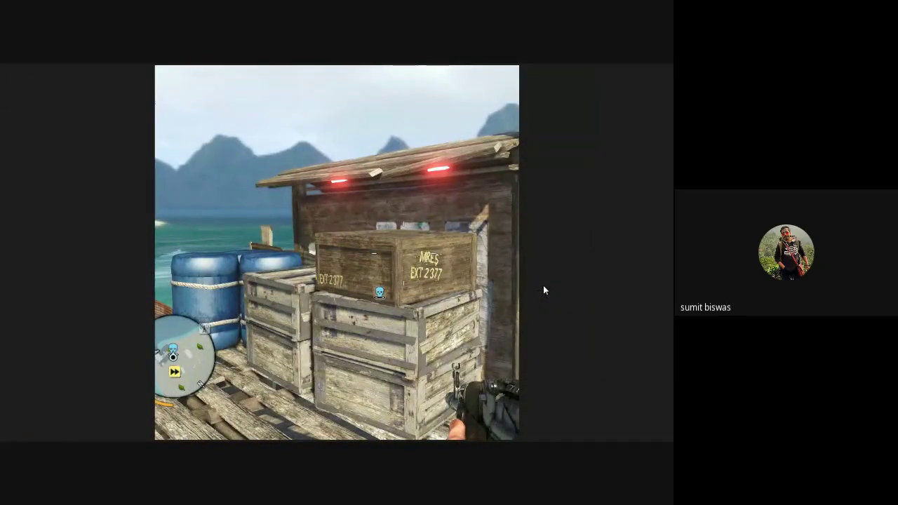
pyautogui.click(668, 436)
pyautogui.moveTo(652, 68)
pyautogui.click(669, 437)
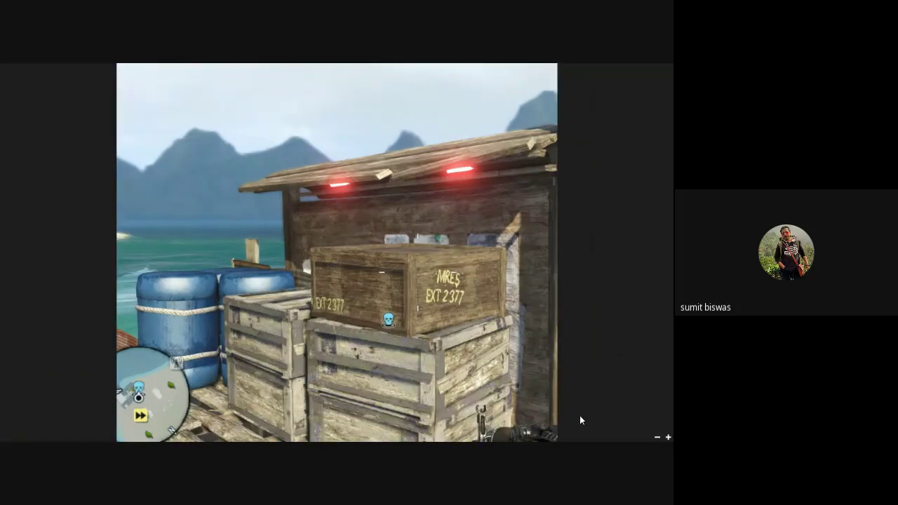
pyautogui.scroll(-1, 580, 416)
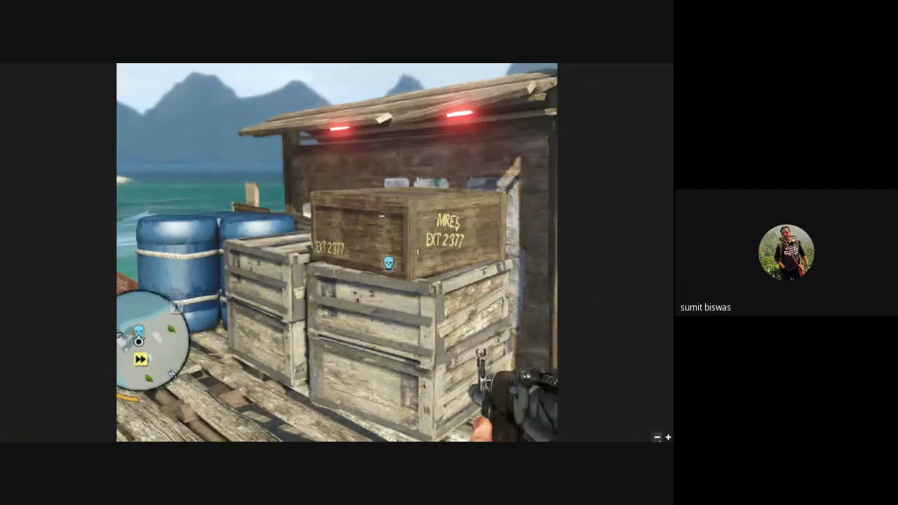
pyautogui.click(657, 438)
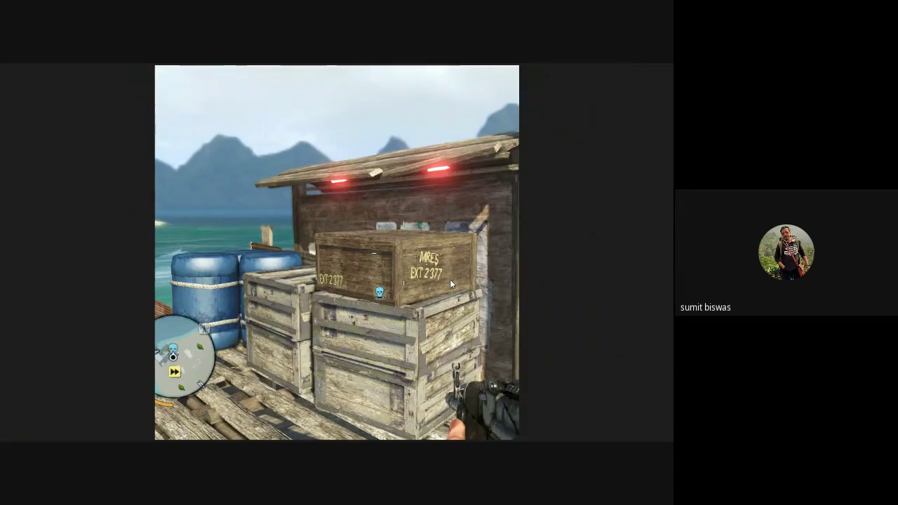
# Step: Browse the remaining desktop screenshots through to the red fuel tank image and put the image viewer away
pyautogui.moveTo(655, 68)
pyautogui.press('Right')
pyautogui.press('Right')
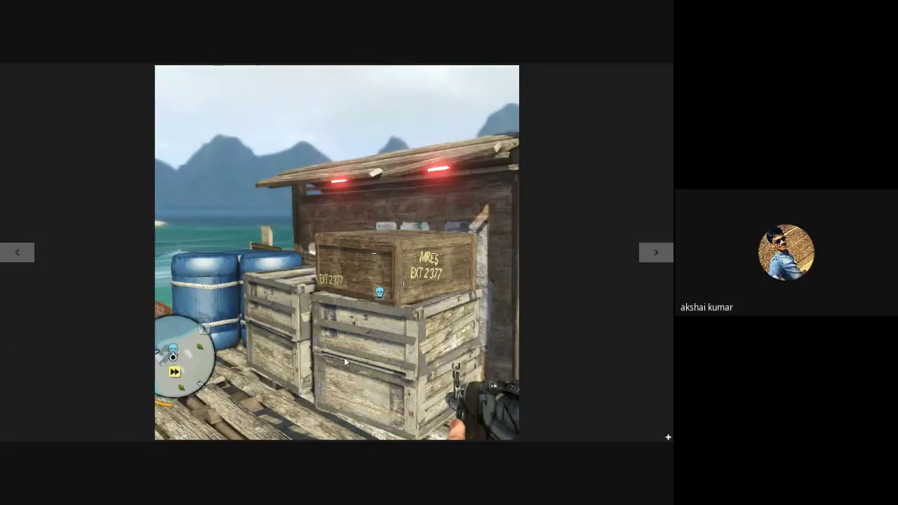
pyautogui.press('Right')
pyautogui.press('Right')
pyautogui.press('Right')
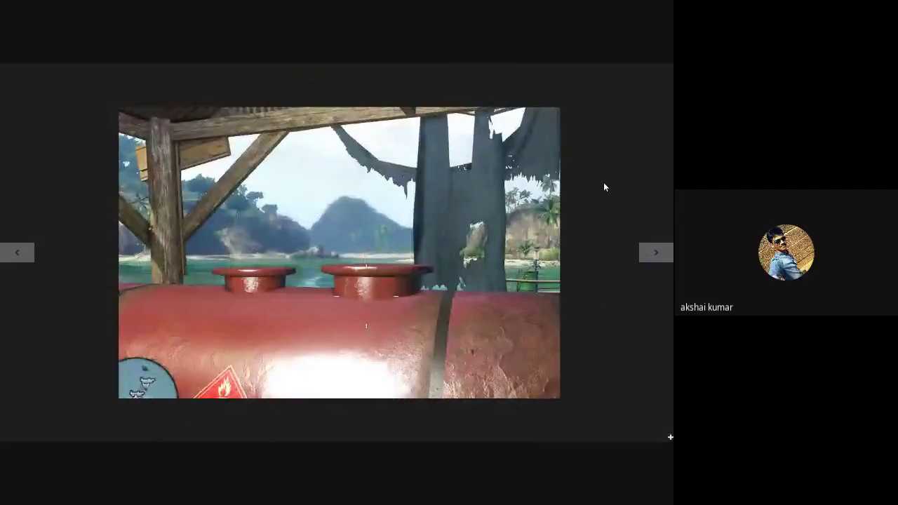
pyautogui.moveTo(665, 68)
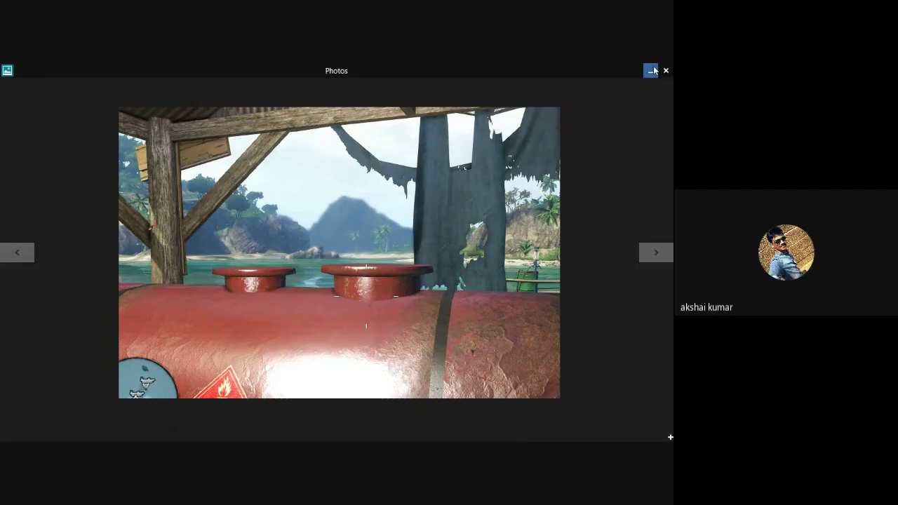
pyautogui.click(651, 70)
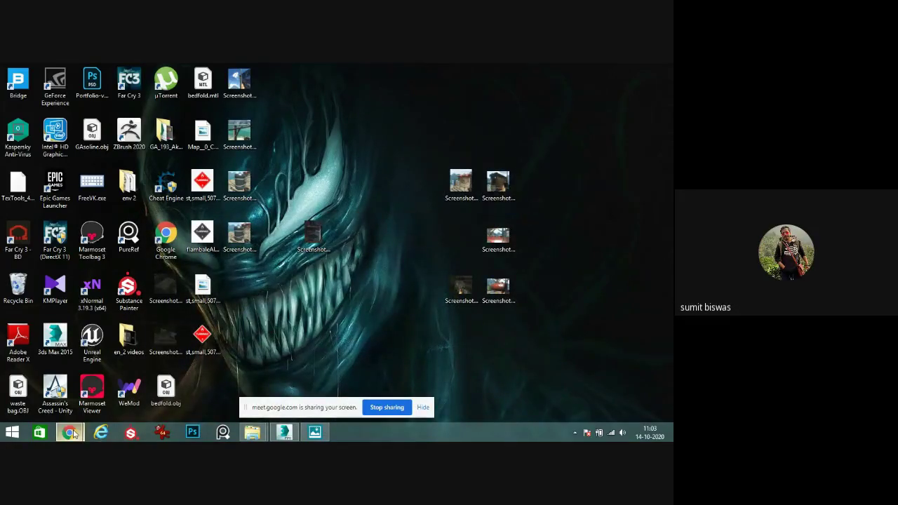
# Step: Switch to Gmail in Chrome and start a new message addressed to the instructor
pyautogui.moveTo(69, 432)
pyautogui.click(60, 377)
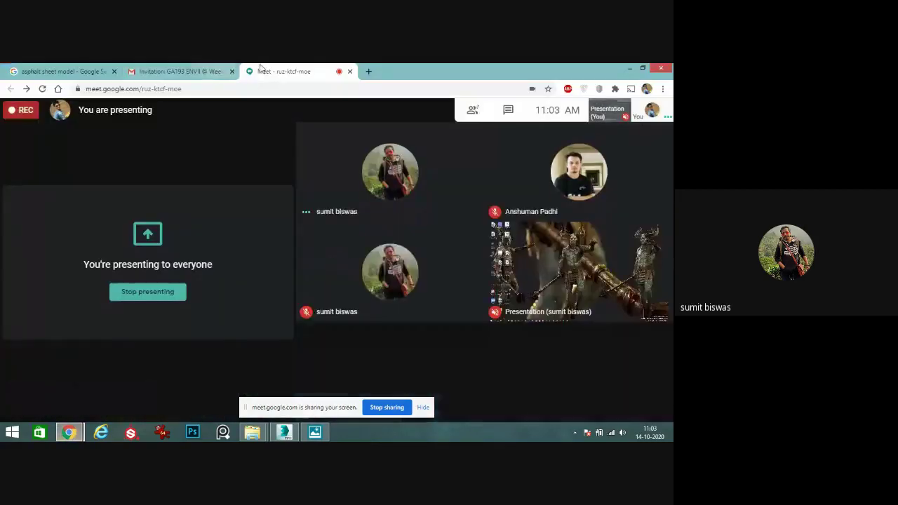
pyautogui.click(202, 68)
pyautogui.click(61, 150)
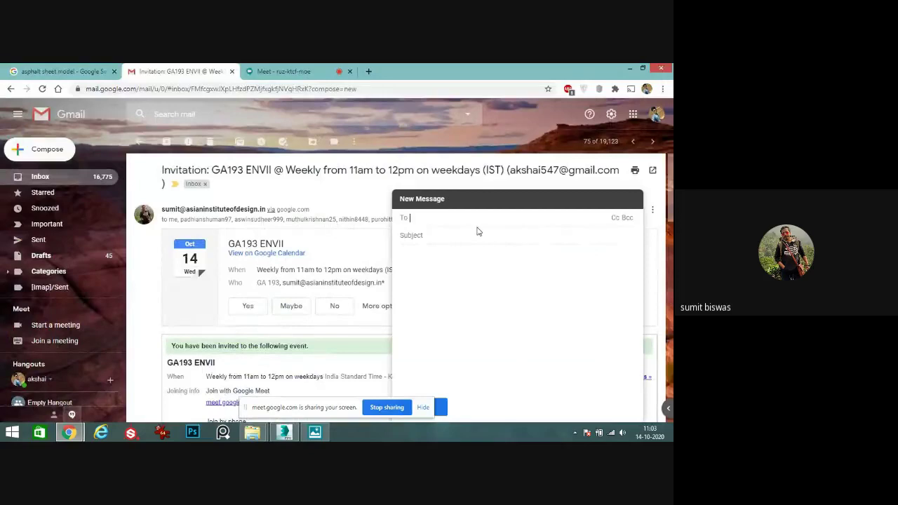
pyautogui.write('sumi')
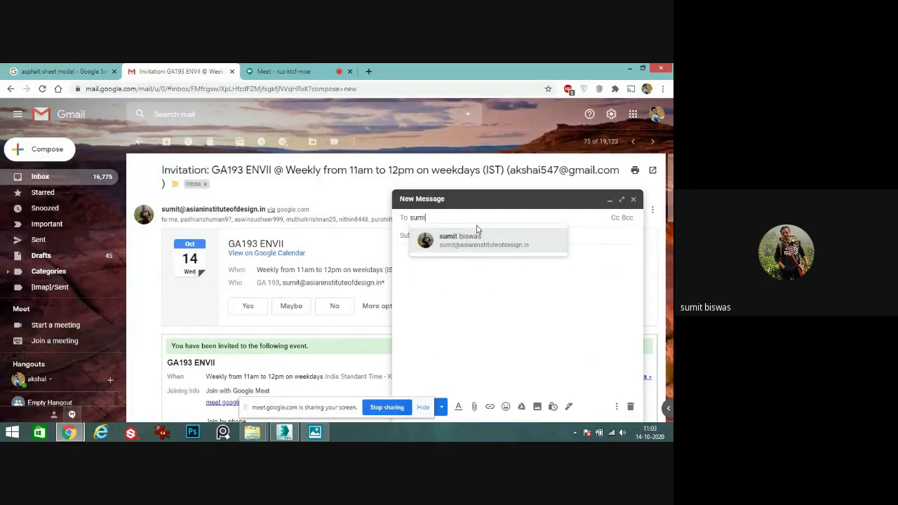
pyautogui.click(477, 232)
pyautogui.click(436, 262)
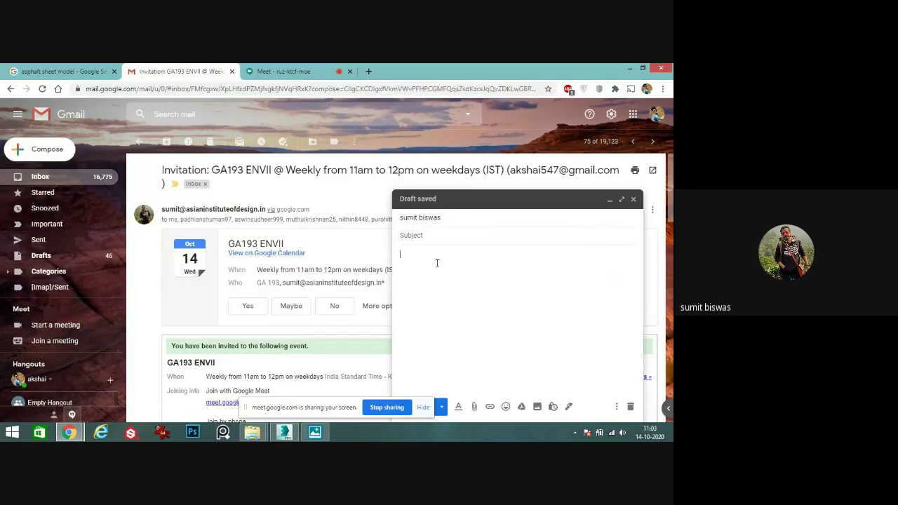
# Step: Attach Screenshot_2.png, Screenshot_15.png, Screenshot_29.png, Screenshot_59.png and Screenshot_60.png from the Desktop to the message
pyautogui.click(474, 406)
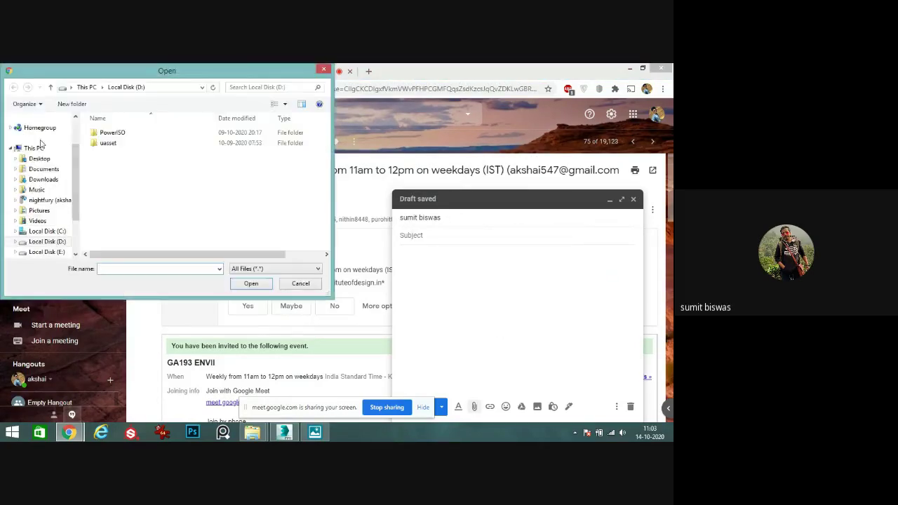
pyautogui.click(39, 159)
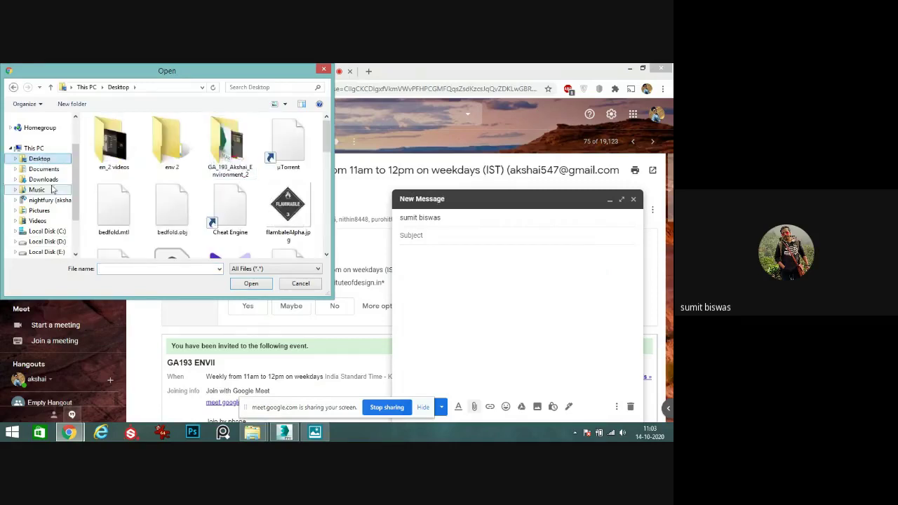
pyautogui.scroll(-2, 70, 182)
pyautogui.scroll(-1, 295, 197)
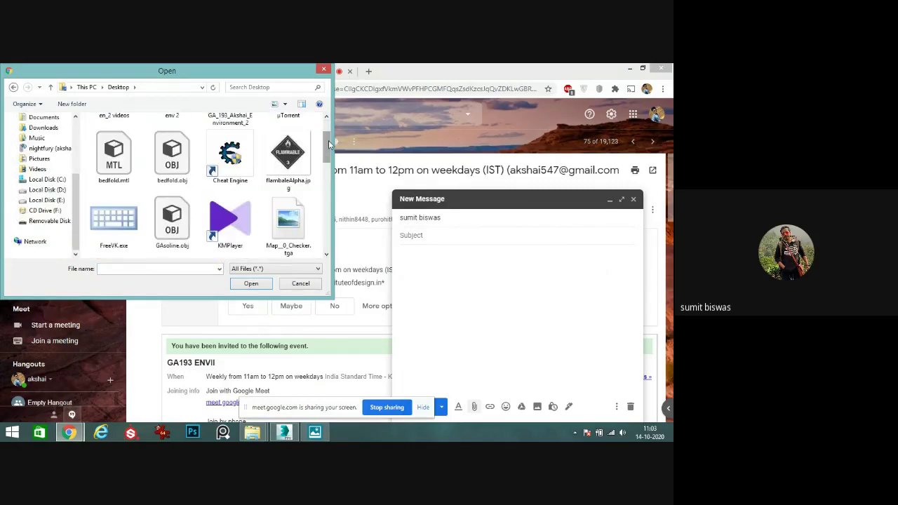
pyautogui.scroll(-5, 321, 183)
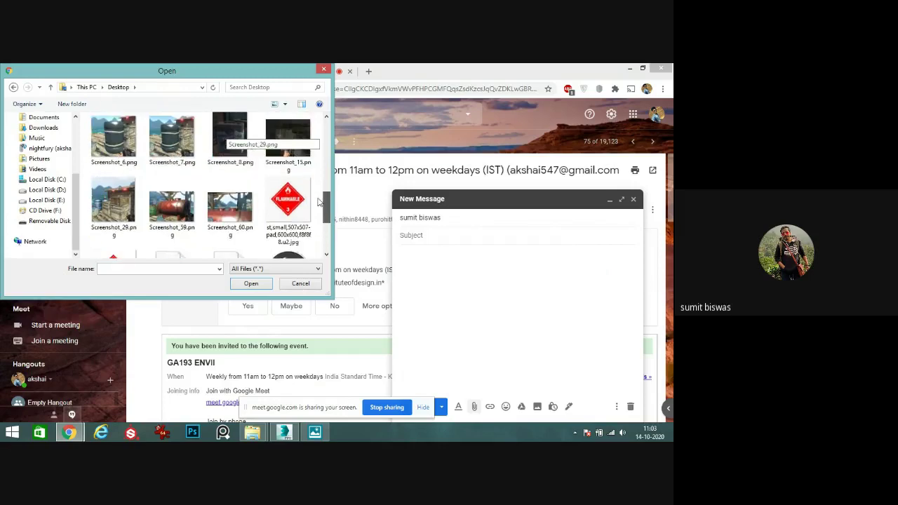
pyautogui.scroll(1, 231, 211)
pyautogui.click(172, 214)
pyautogui.keyDown('ctrl'); pyautogui.click(213, 226); pyautogui.keyUp('ctrl')
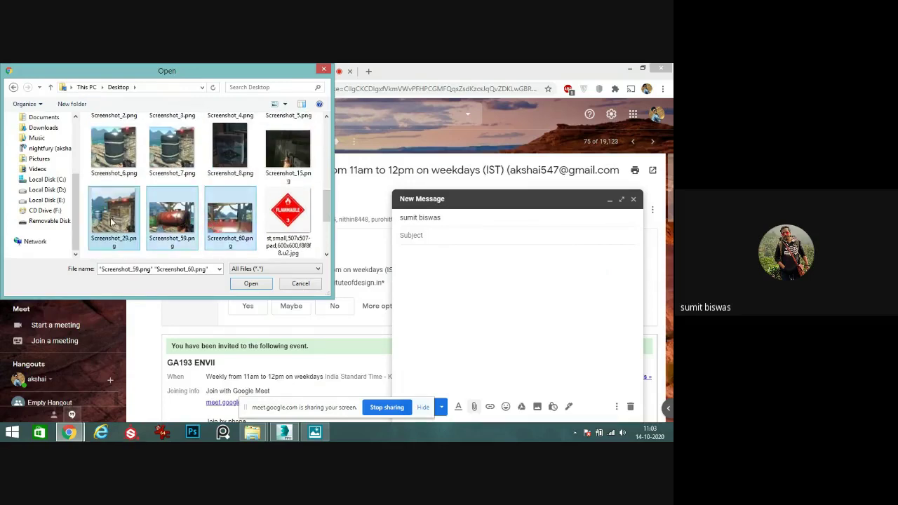
pyautogui.keyDown('ctrl'); pyautogui.click(113, 214); pyautogui.keyUp('ctrl')
pyautogui.keyDown('ctrl'); pyautogui.click(287, 151); pyautogui.keyUp('ctrl')
pyautogui.scroll(1, 250, 173)
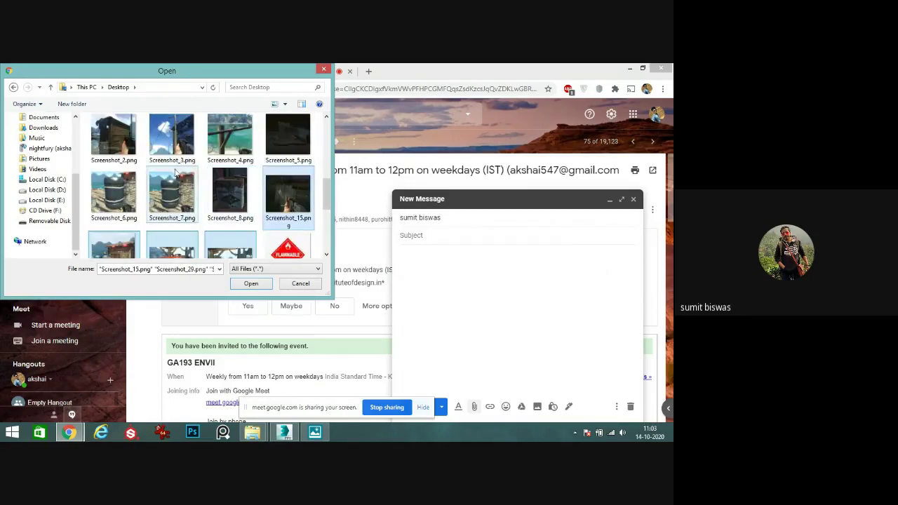
pyautogui.keyDown('ctrl'); pyautogui.click(114, 137); pyautogui.keyUp('ctrl')
pyautogui.click(256, 284)
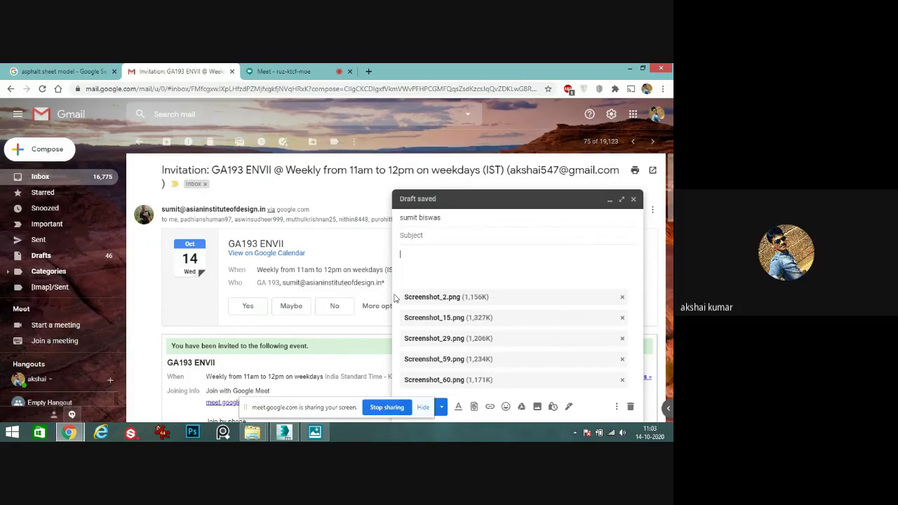
# Step: Send the message with its attachments without a subject or body text, and put the browser away
pyautogui.click(503, 200)
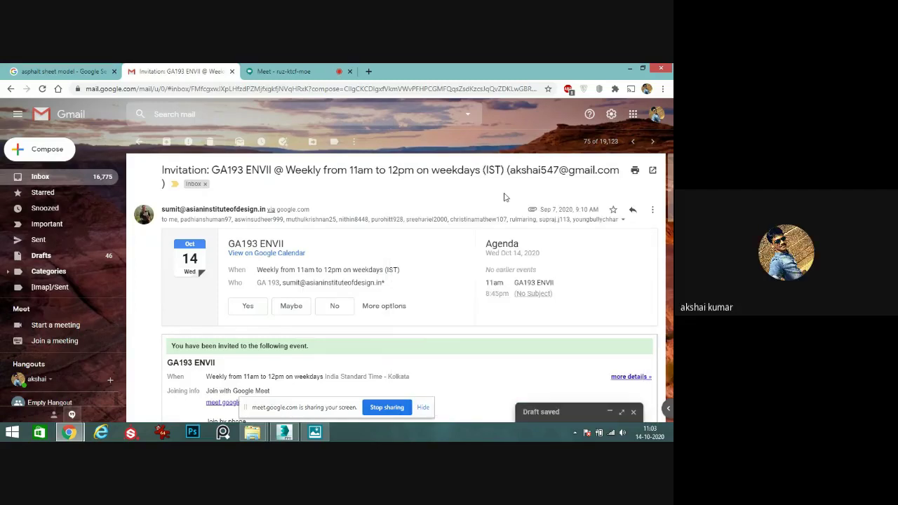
pyautogui.click(621, 414)
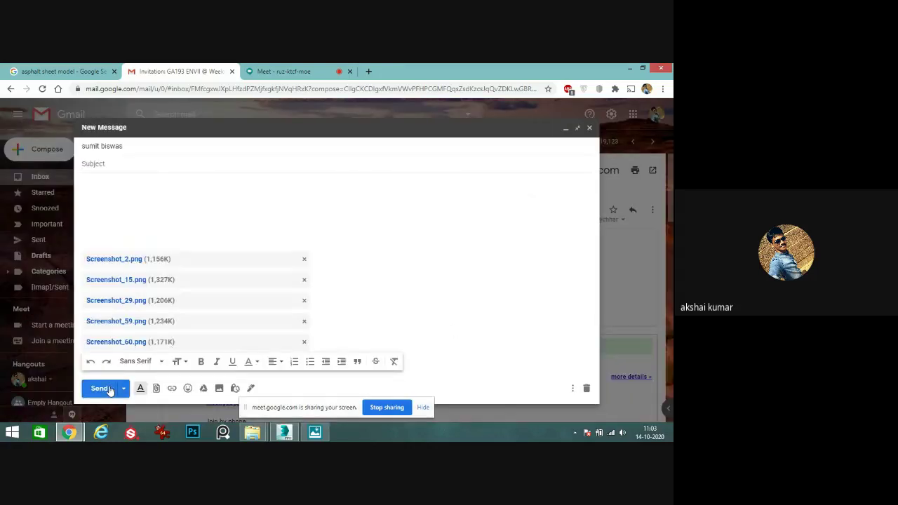
pyautogui.click(101, 389)
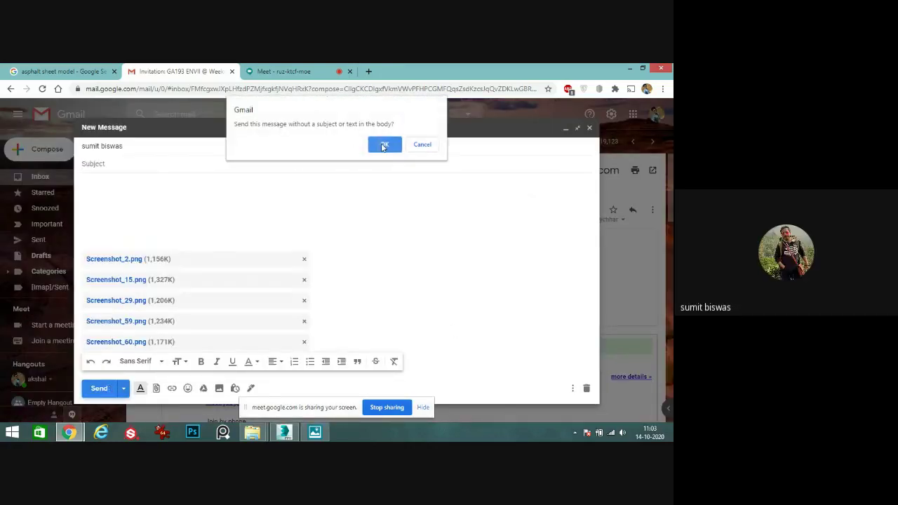
pyautogui.click(384, 144)
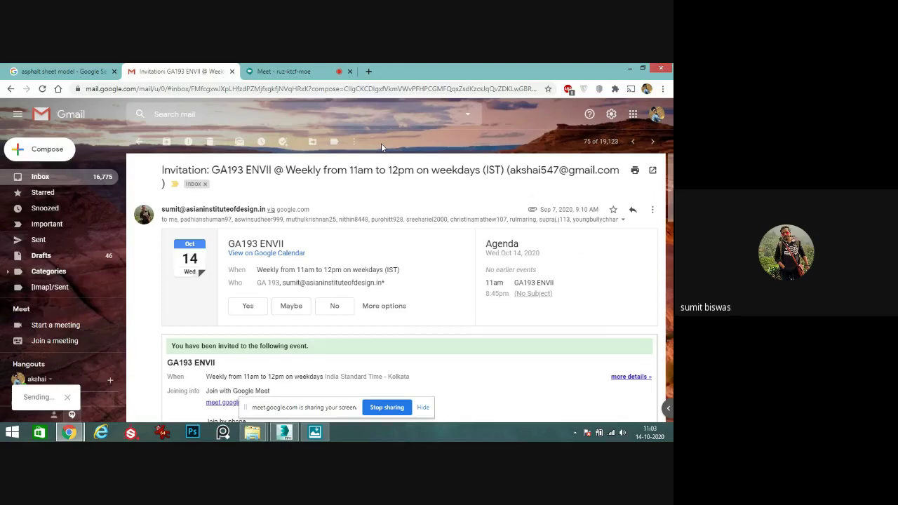
pyautogui.click(633, 68)
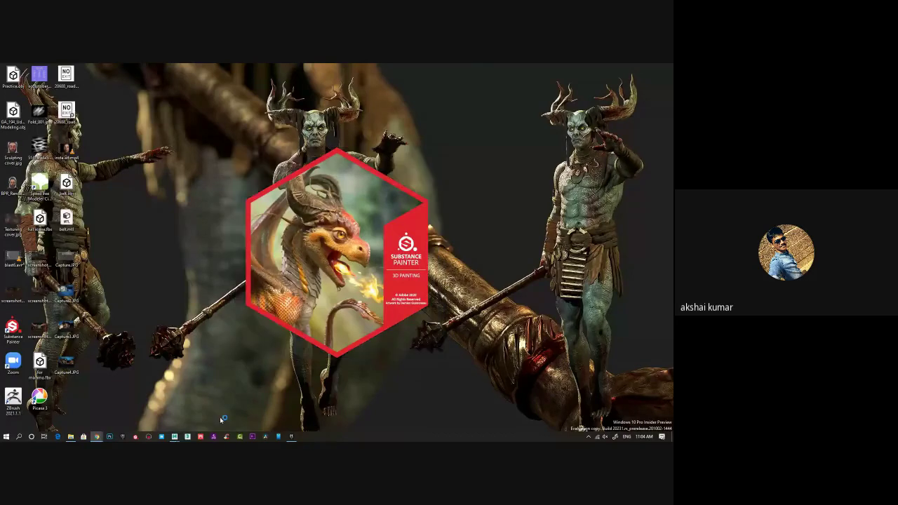
# Step: Switch to Maya and close it without saving the untitled scene
pyautogui.moveTo(175, 437)
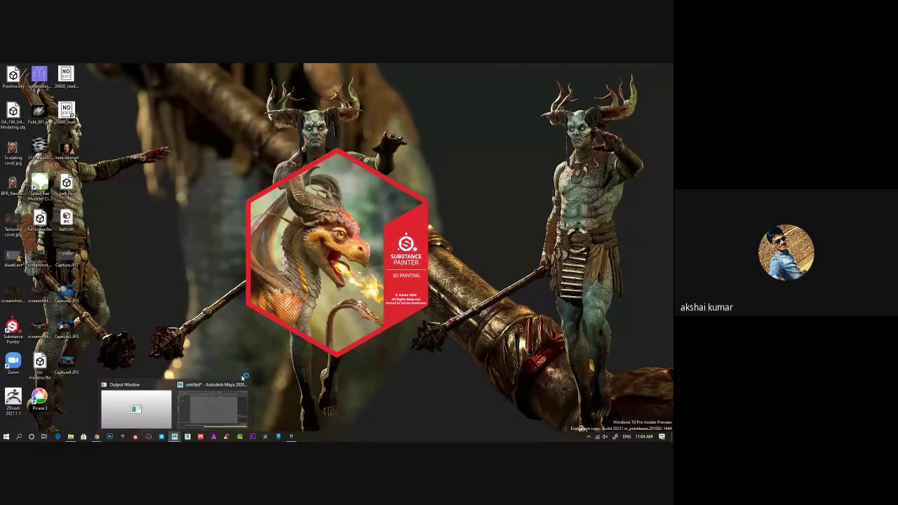
pyautogui.click(212, 406)
pyautogui.click(664, 67)
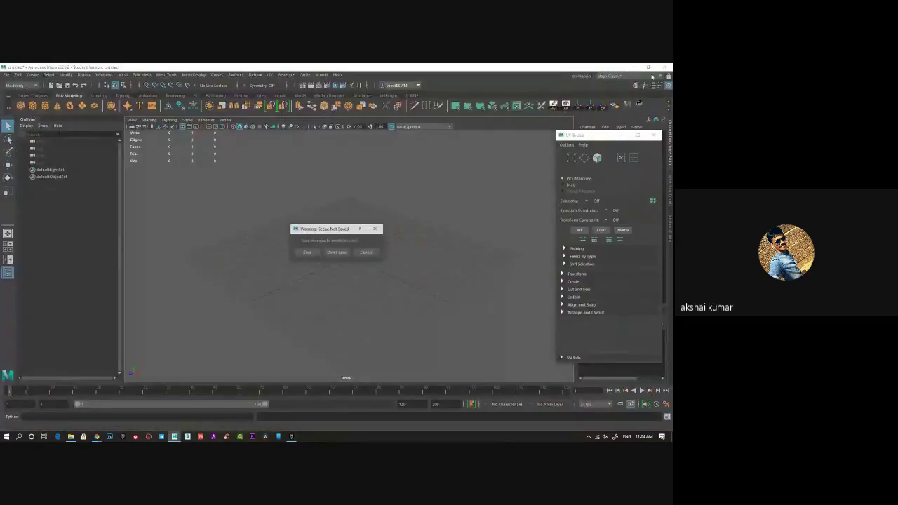
pyautogui.click(337, 252)
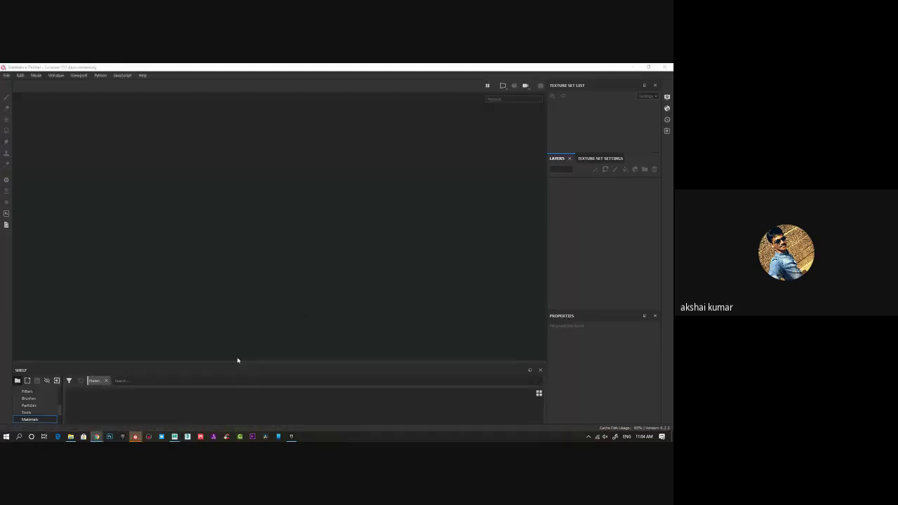
# Step: Start a new Substance Painter project and browse to the Online class/GA193 folder for its mesh file
pyautogui.click(6, 75)
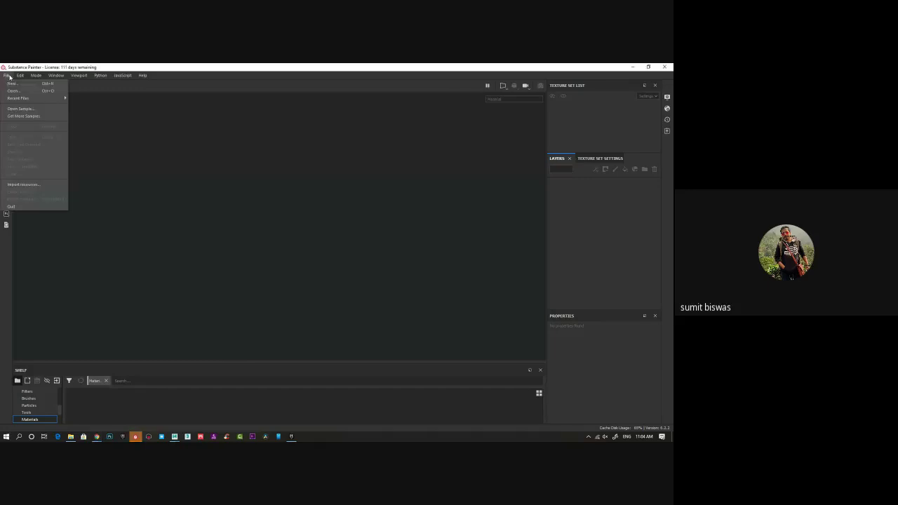
pyautogui.moveTo(22, 98)
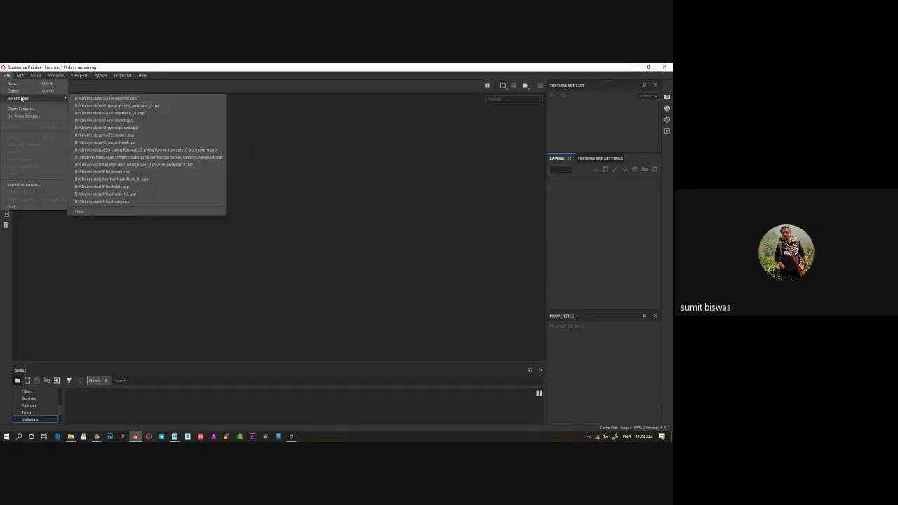
pyautogui.click(15, 85)
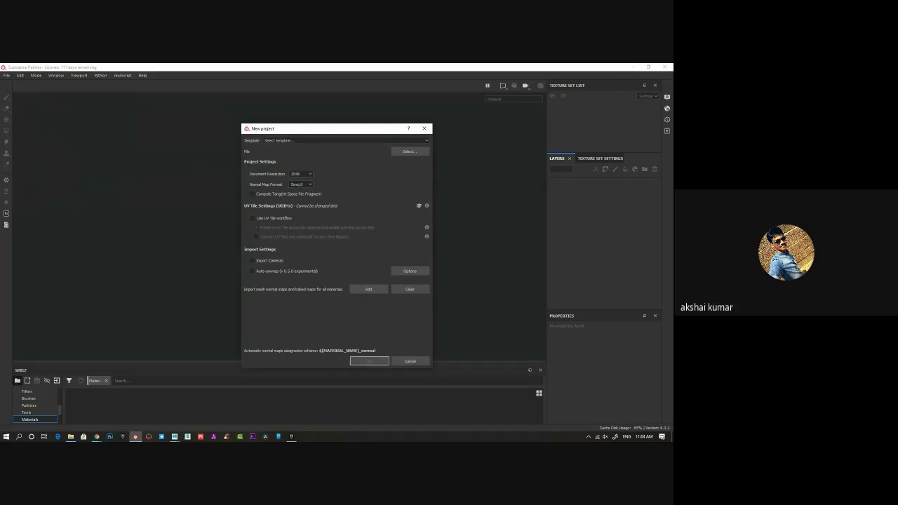
pyautogui.hotkey('alt', 'Tab')
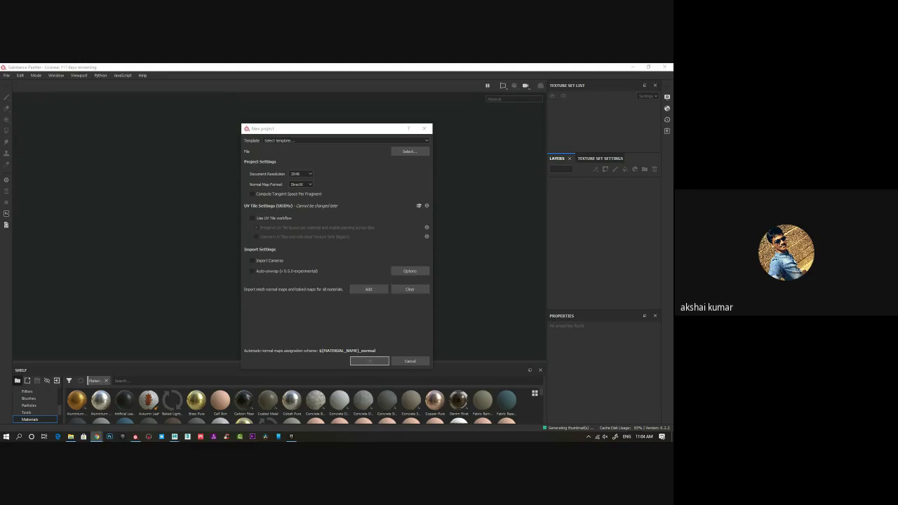
pyautogui.click(410, 152)
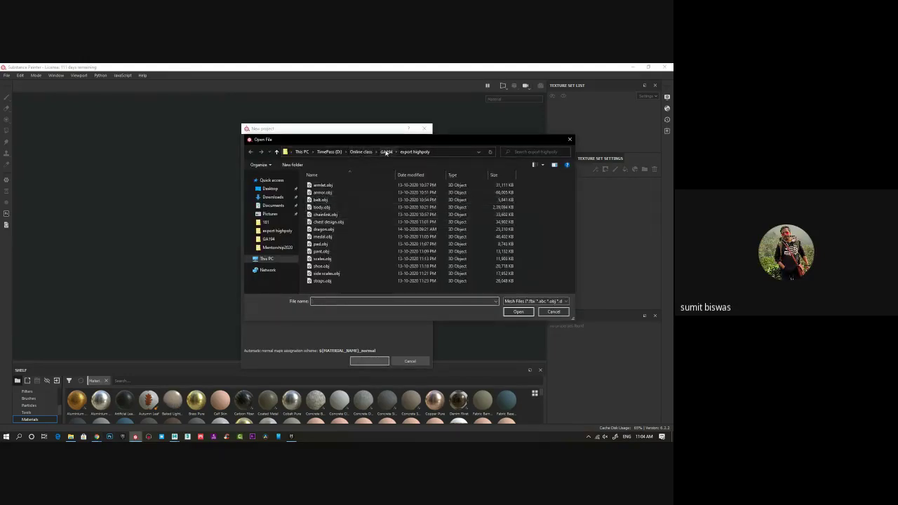
pyautogui.click(386, 151)
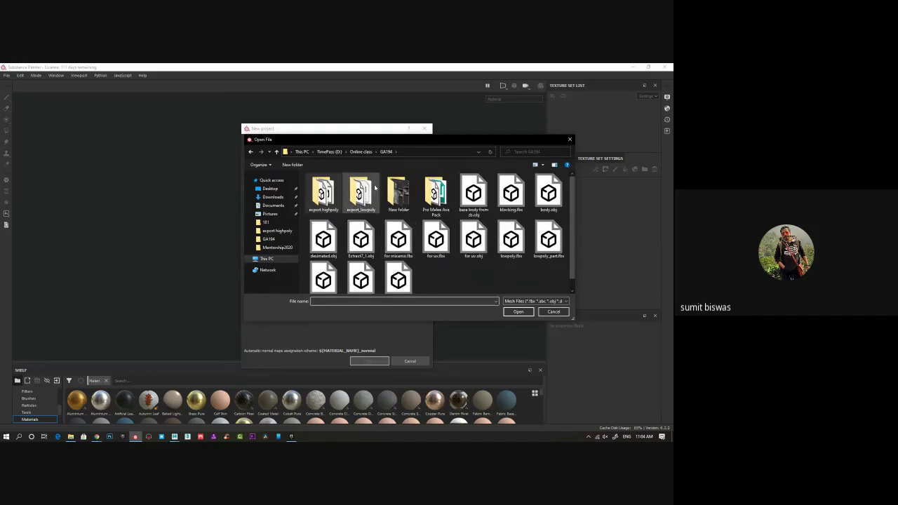
pyautogui.click(361, 152)
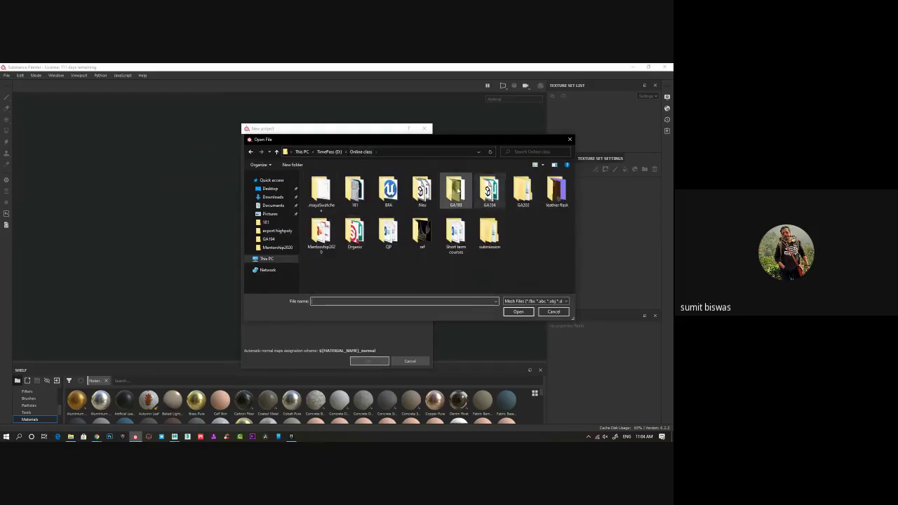
pyautogui.doubleClick(452, 191)
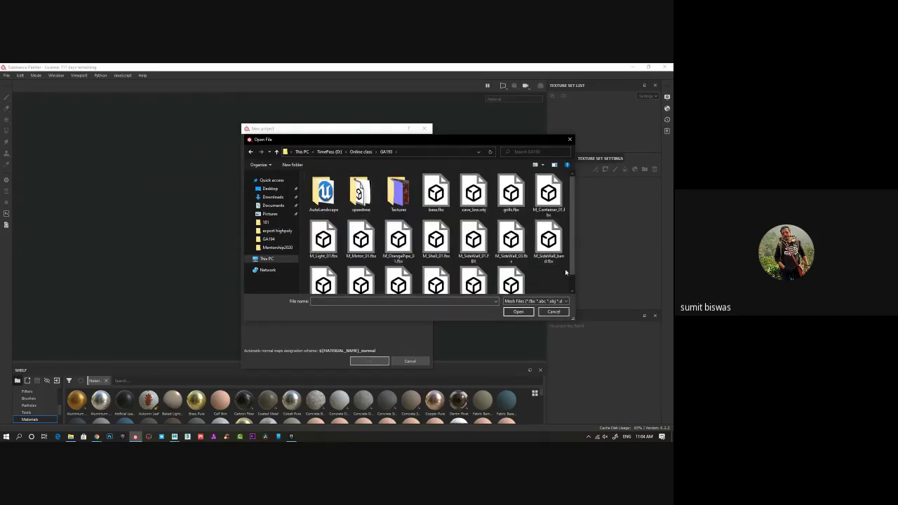
# Step: Choose M_Motor_01.fbx as the mesh and create the project with the default settings
pyautogui.scroll(-1, 571, 275)
pyautogui.moveTo(571, 275); pyautogui.dragTo(571, 285)
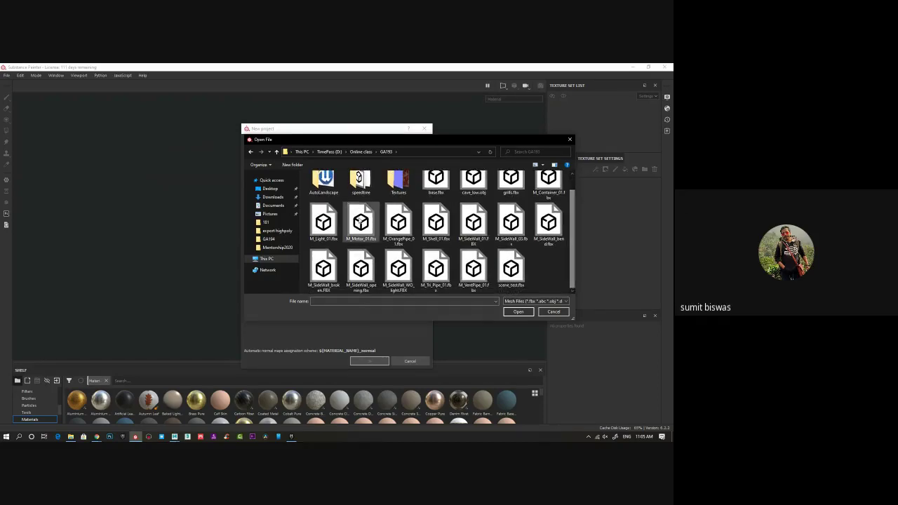
pyautogui.click(361, 223)
pyautogui.click(518, 312)
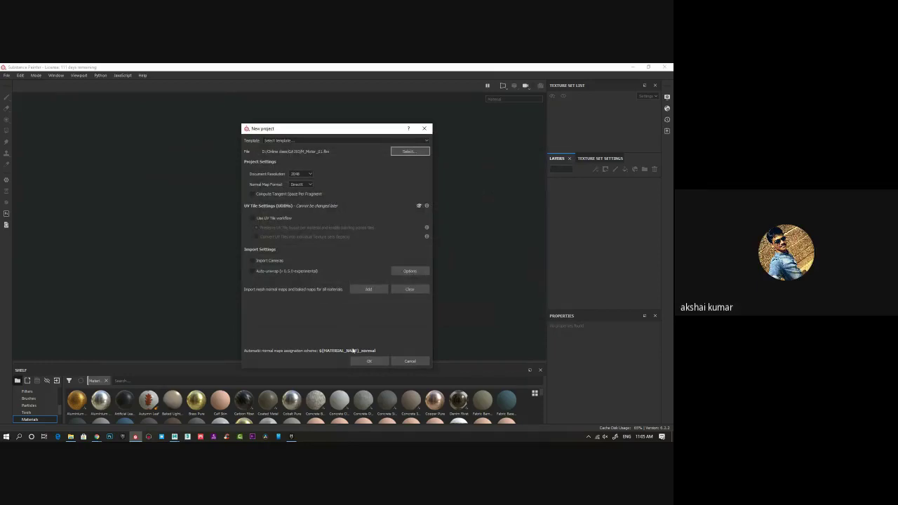
pyautogui.click(370, 361)
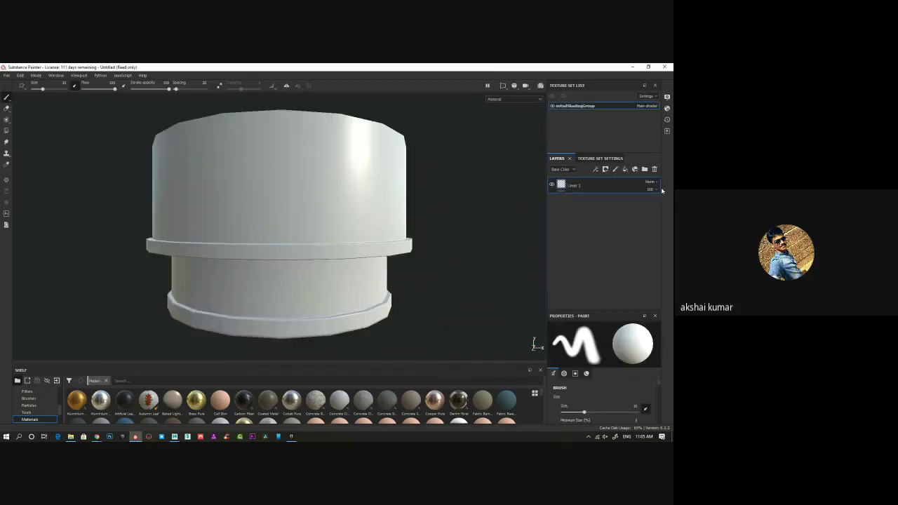
# Step: Delete the default paint layer from the new project's layer stack
pyautogui.click(655, 171)
pyautogui.keyDown('alt'); pyautogui.moveTo(349, 267); pyautogui.dragTo(336, 232); pyautogui.keyUp('alt')
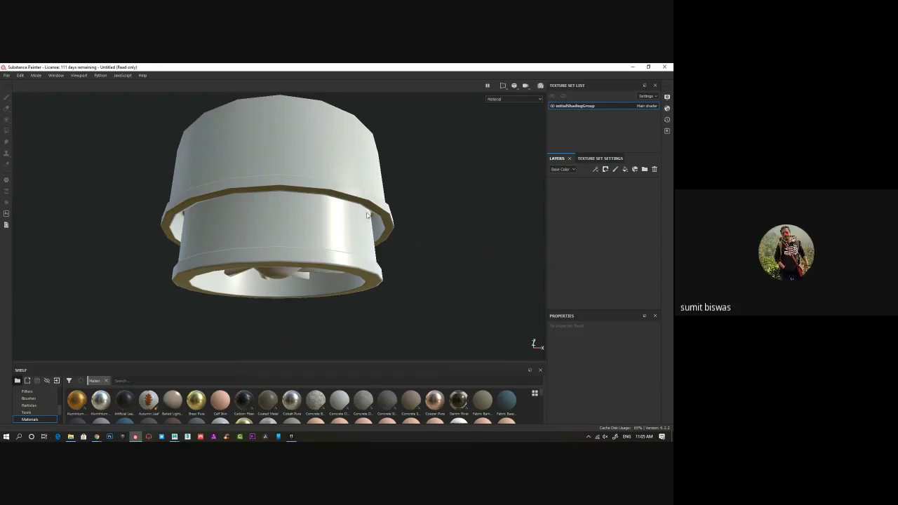
pyautogui.keyDown('alt'); pyautogui.moveTo(353, 208); pyautogui.dragTo(249, 243); pyautogui.keyUp('alt')
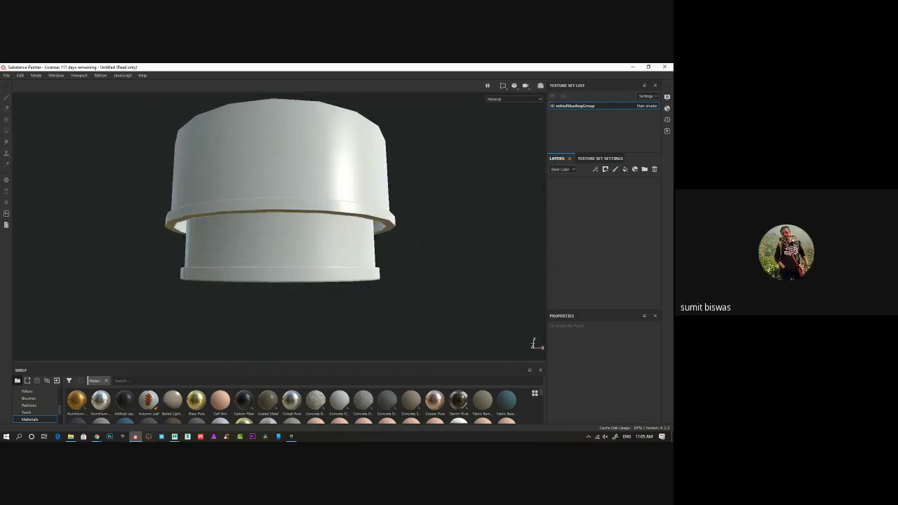
# Step: Open the red fuel tank reference image in Picasa Photo Viewer, look at it beside the model, and set it aside
pyautogui.hotkey('alt', 'Tab')
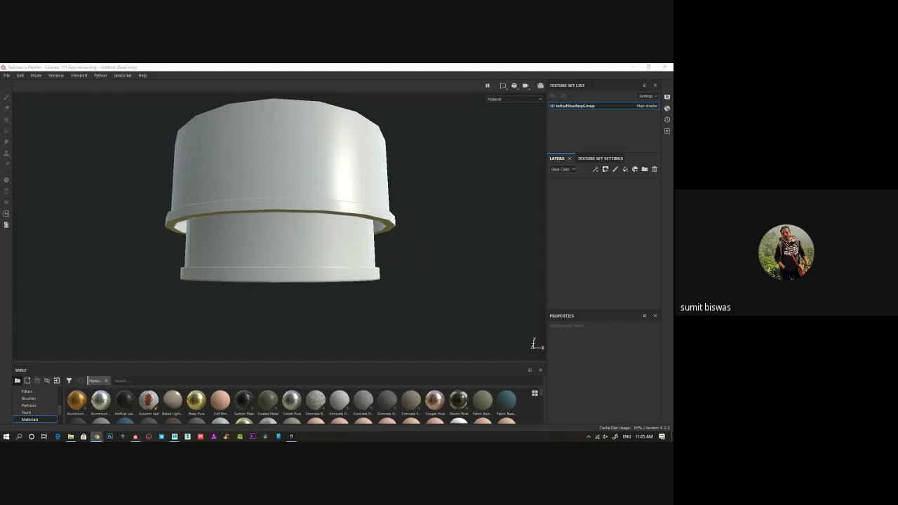
pyautogui.click(317, 233)
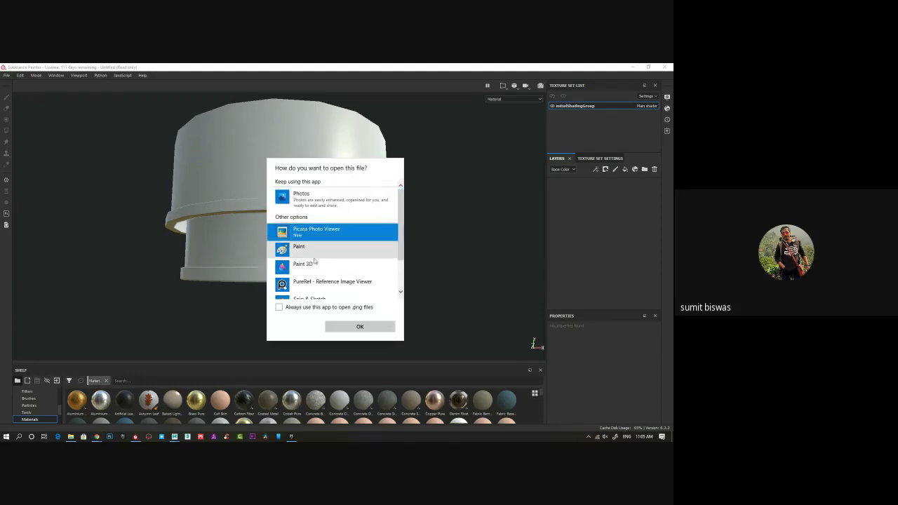
pyautogui.click(359, 327)
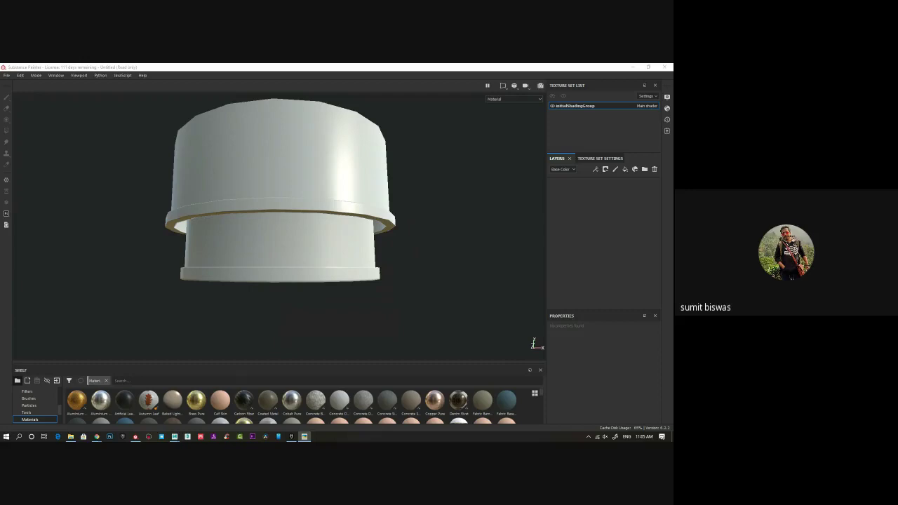
pyautogui.moveTo(0, 128); pyautogui.dragTo(84, 120)
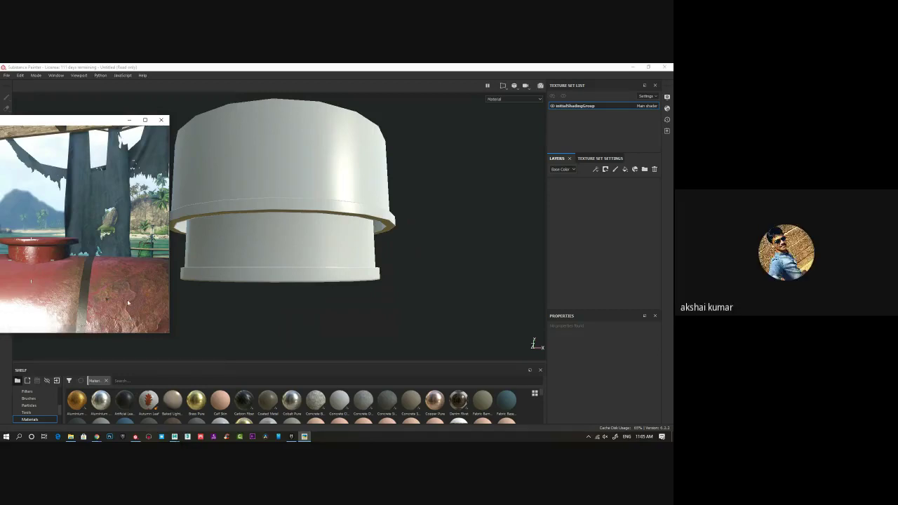
pyautogui.moveTo(104, 122); pyautogui.dragTo(0, 127)
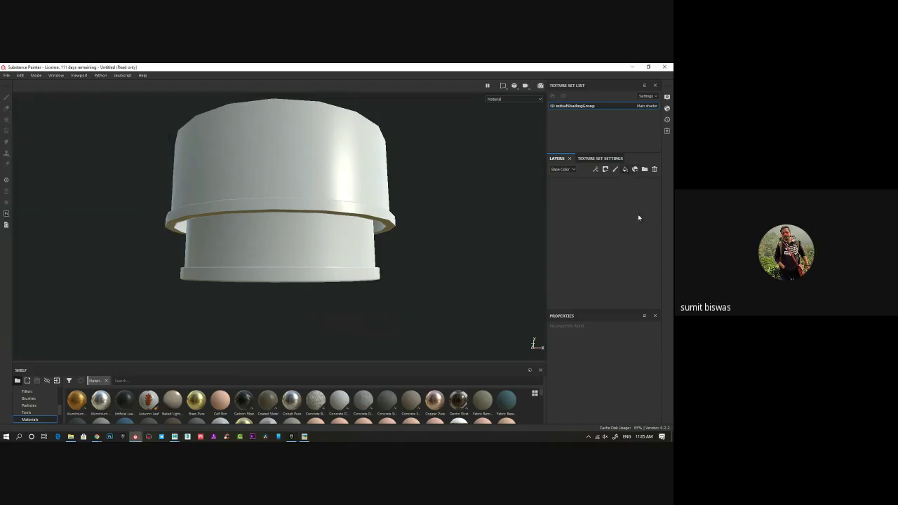
# Step: Bake all mesh maps for the motor's texture set at an output size of 2048
pyautogui.click(625, 169)
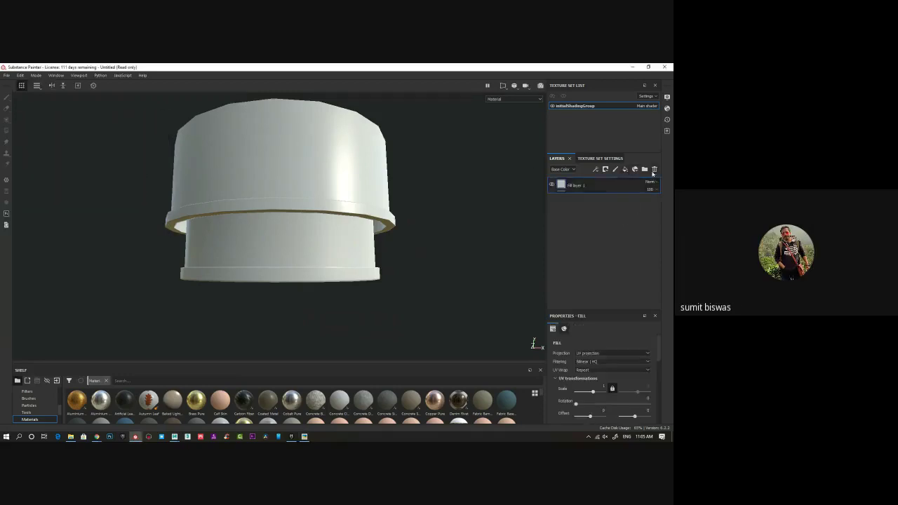
pyautogui.click(654, 170)
pyautogui.click(601, 159)
pyautogui.scroll(-5, 629, 271)
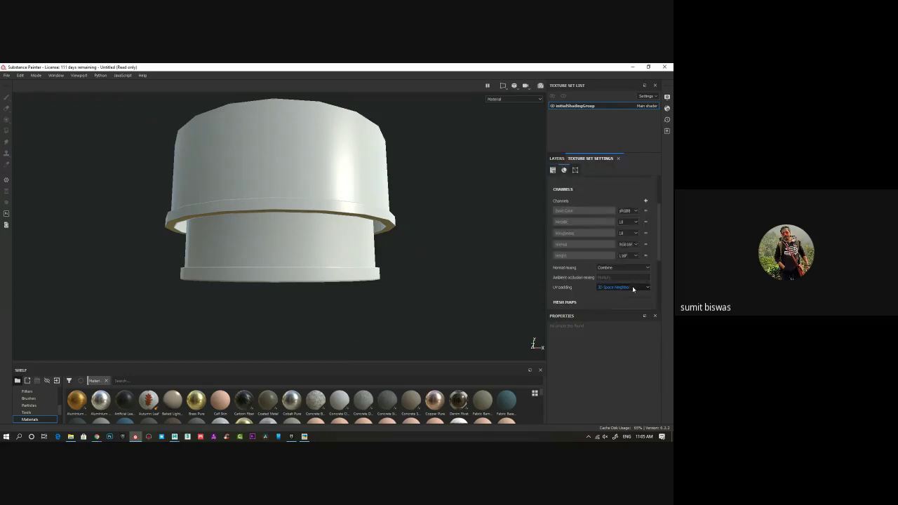
pyautogui.click(634, 251)
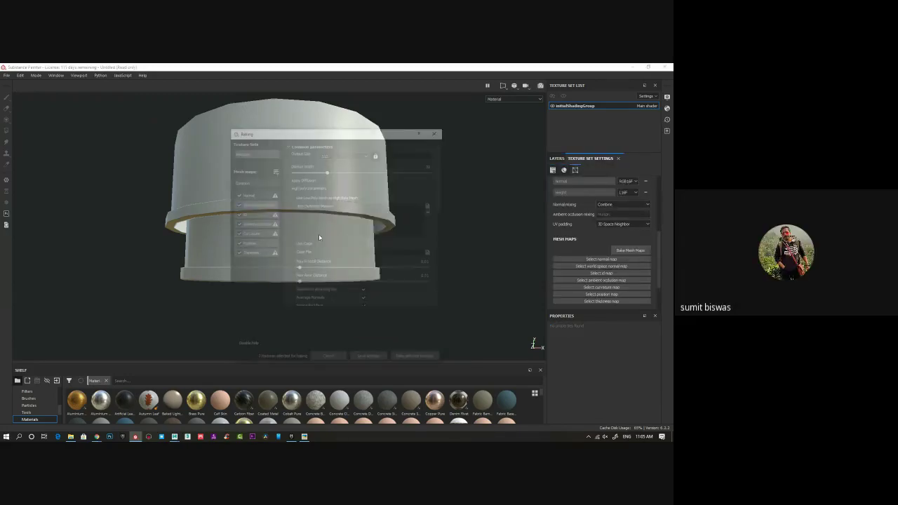
pyautogui.click(339, 154)
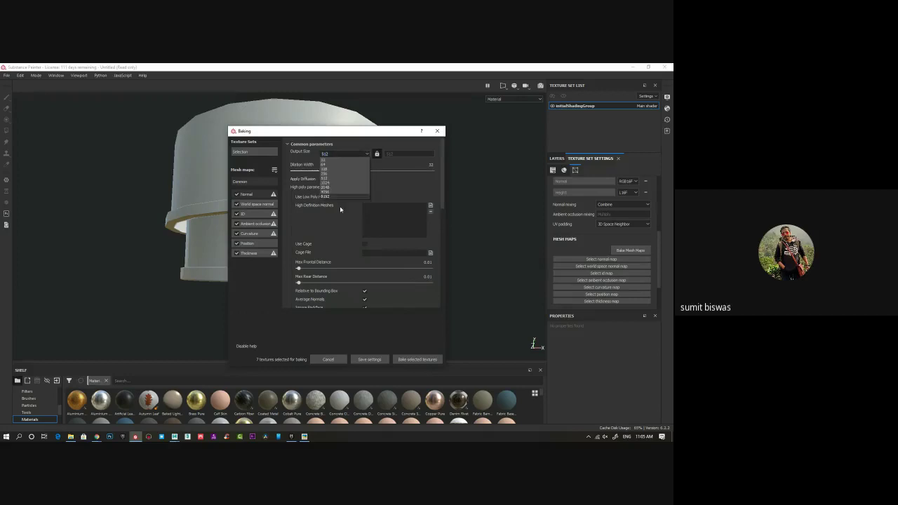
pyautogui.click(330, 191)
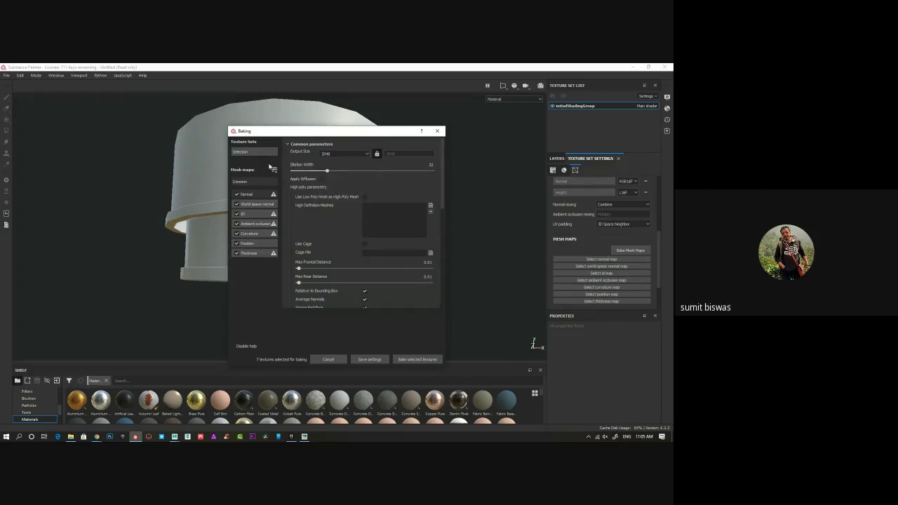
pyautogui.click(406, 360)
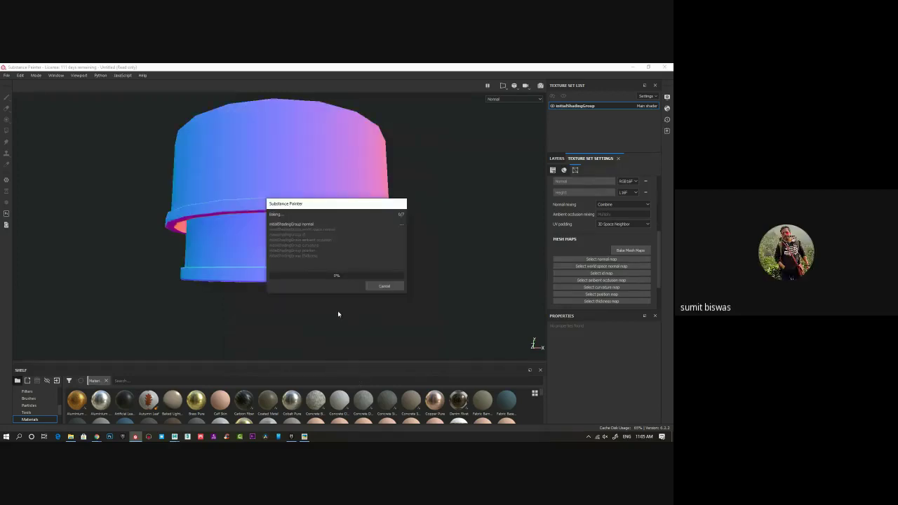
# Step: Rebake all mesh maps with the low poly mesh used as the high poly mesh
pyautogui.click(625, 251)
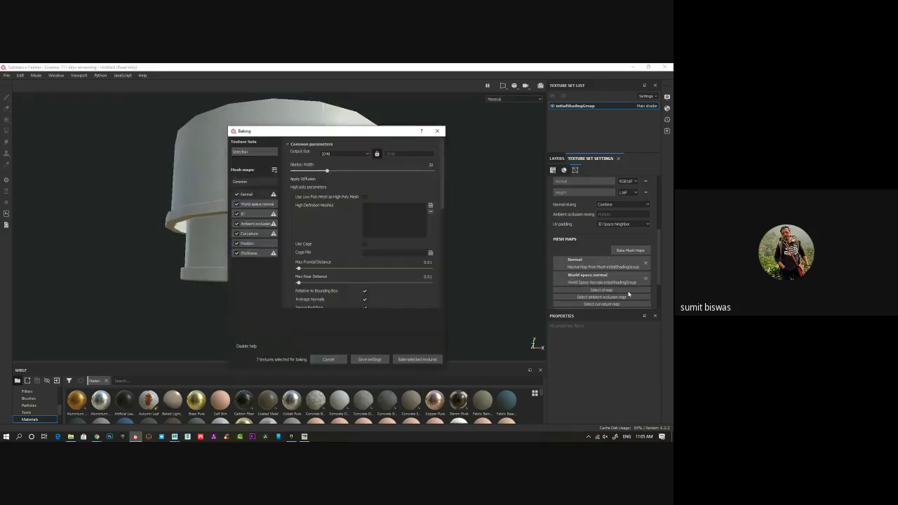
pyautogui.click(364, 197)
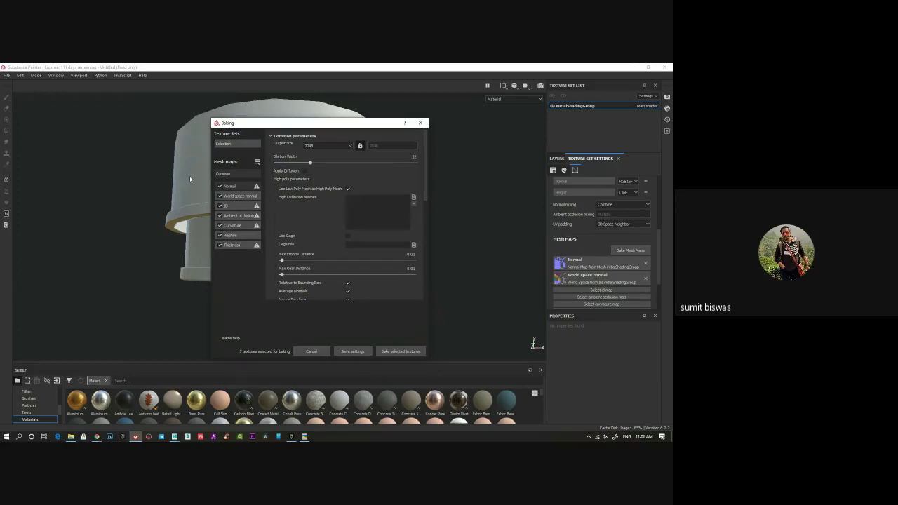
pyautogui.click(400, 353)
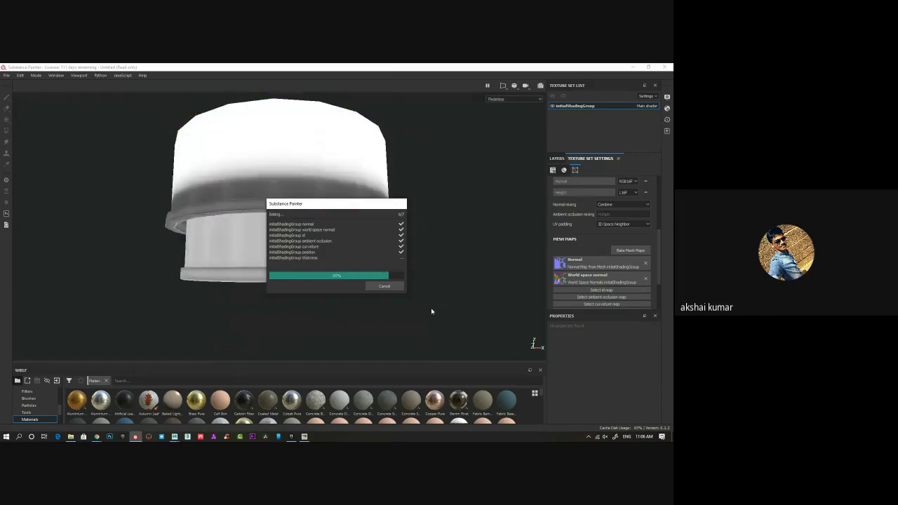
pyautogui.click(394, 289)
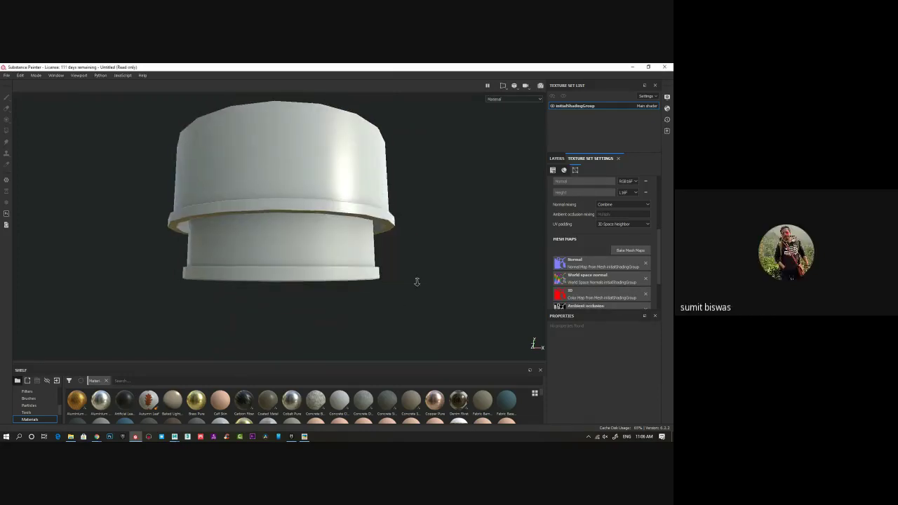
# Step: Examine the baked motor model from several angles and compare it with the red fuel tank reference image
pyautogui.keyDown('alt'); pyautogui.moveTo(417, 281); pyautogui.dragTo(341, 256, button='right'); pyautogui.keyUp('alt')
pyautogui.keyDown('alt'); pyautogui.moveTo(341, 256); pyautogui.dragTo(230, 231); pyautogui.keyUp('alt')
pyautogui.keyDown('alt'); pyautogui.moveTo(345, 243); pyautogui.dragTo(360, 257); pyautogui.keyUp('alt')
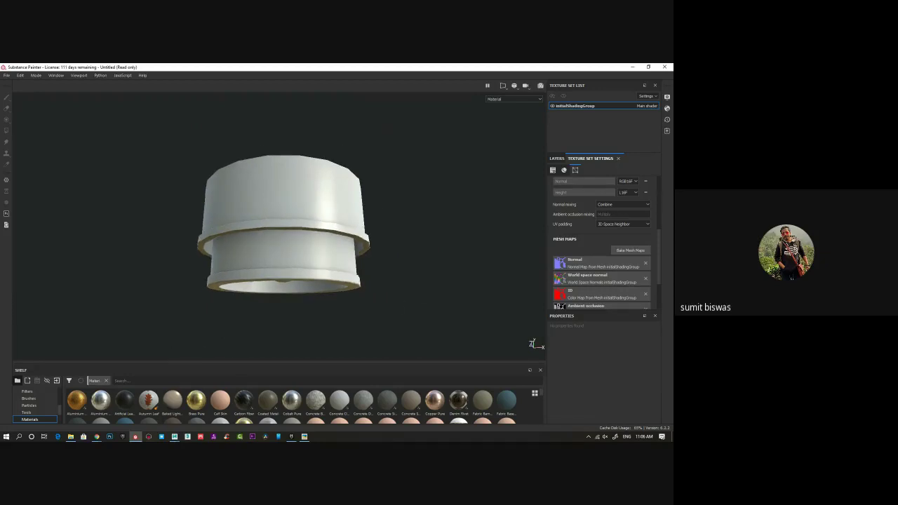
pyautogui.moveTo(0, 135); pyautogui.dragTo(100, 123)
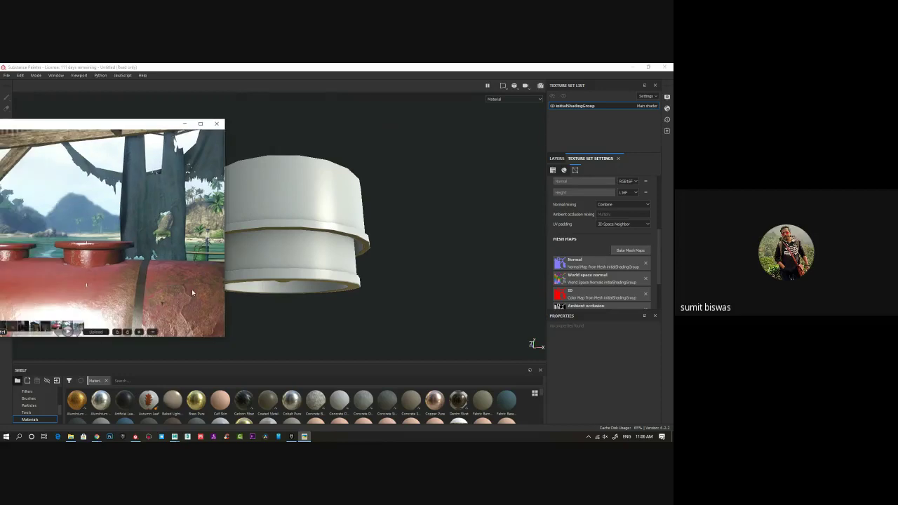
# Step: Switch to Quixel Bridge and browse the locally downloaded Megascans surfaces
pyautogui.hotkey('alt', 'Tab')
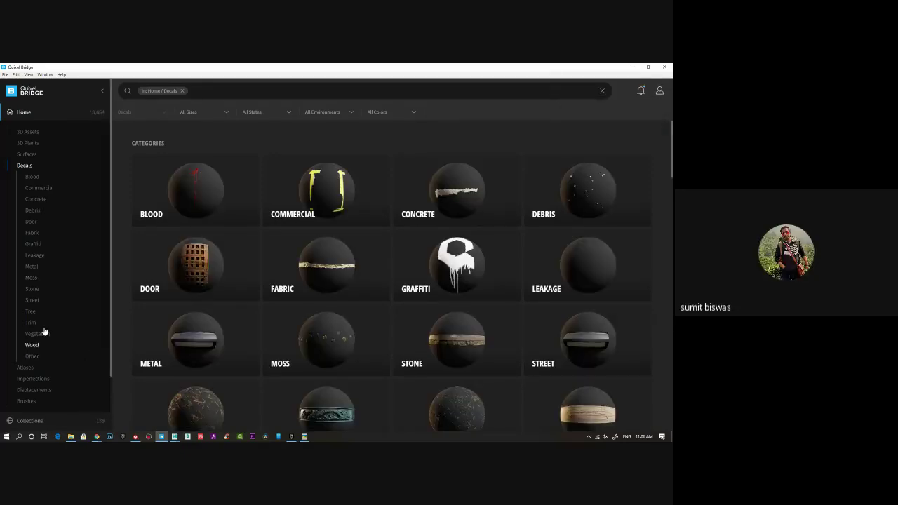
pyautogui.click(32, 154)
pyautogui.scroll(-5, 78, 323)
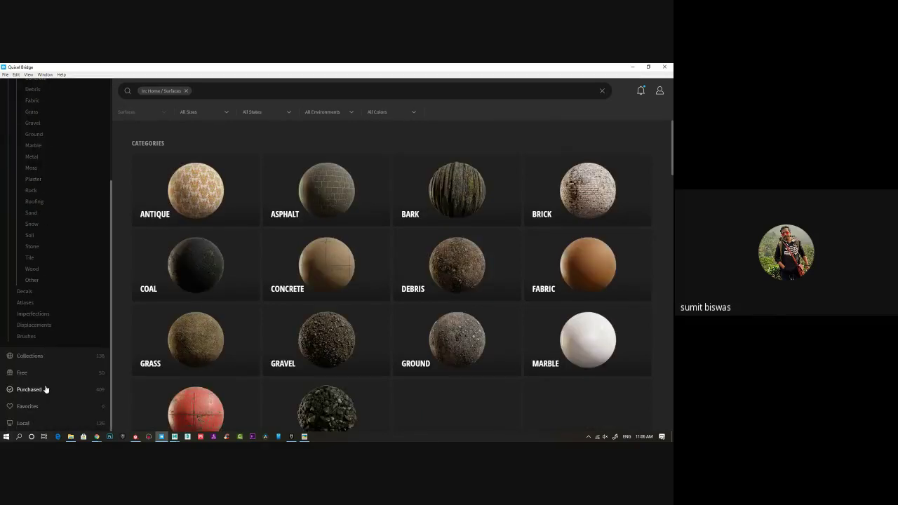
pyautogui.click(28, 424)
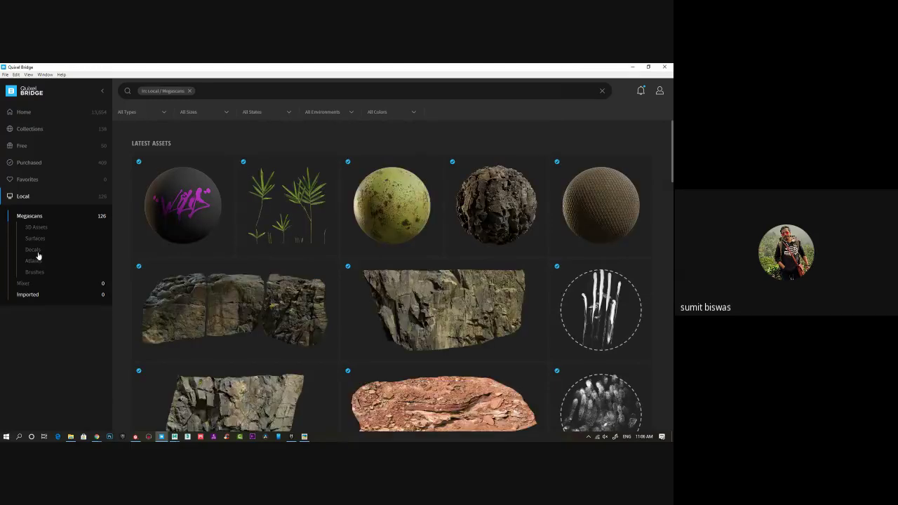
pyautogui.click(35, 238)
pyautogui.scroll(-2, 537, 338)
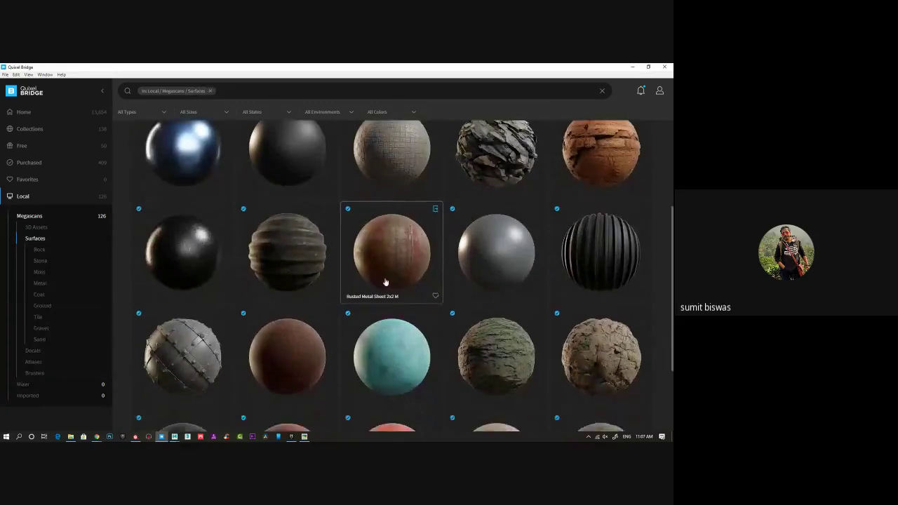
# Step: Compare the rusted metal surfaces and select the red, patchy Rusted Metal Sheet
pyautogui.scroll(-1, 291, 311)
pyautogui.click(290, 311)
pyautogui.scroll(-2, 322, 327)
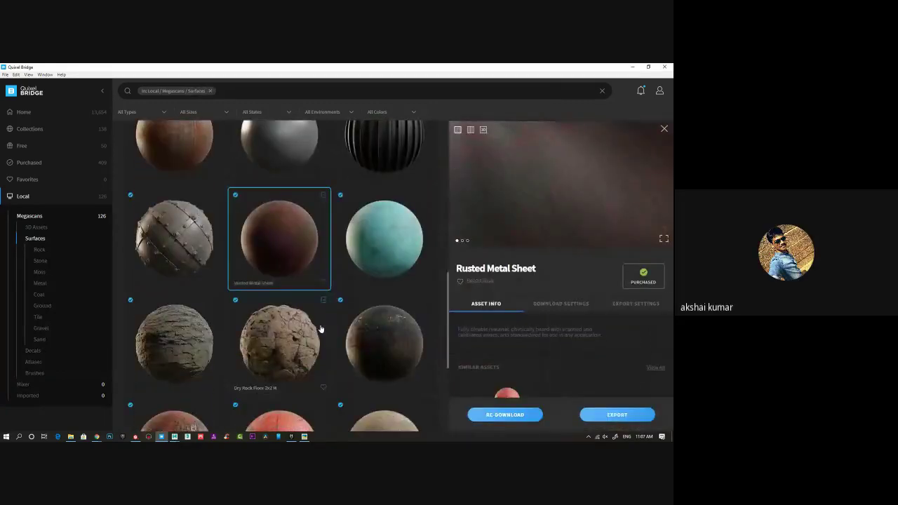
pyautogui.click(178, 381)
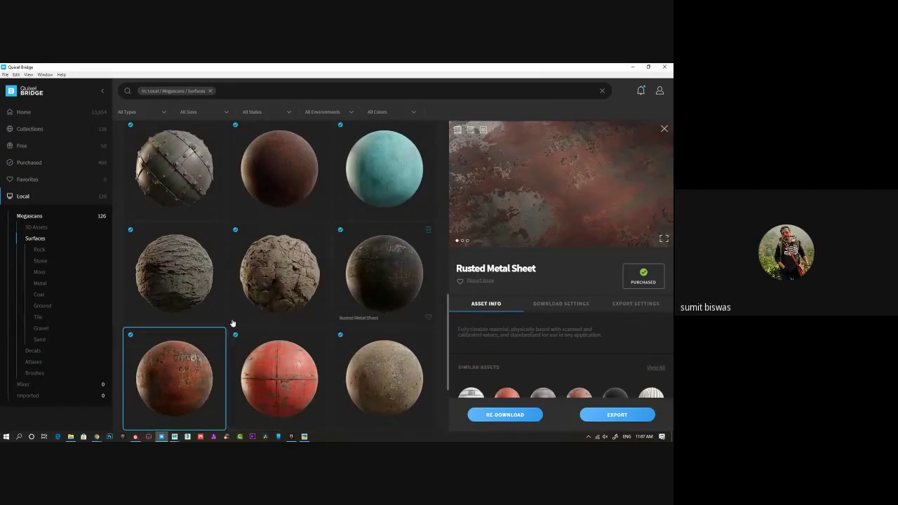
pyautogui.scroll(-2, 232, 321)
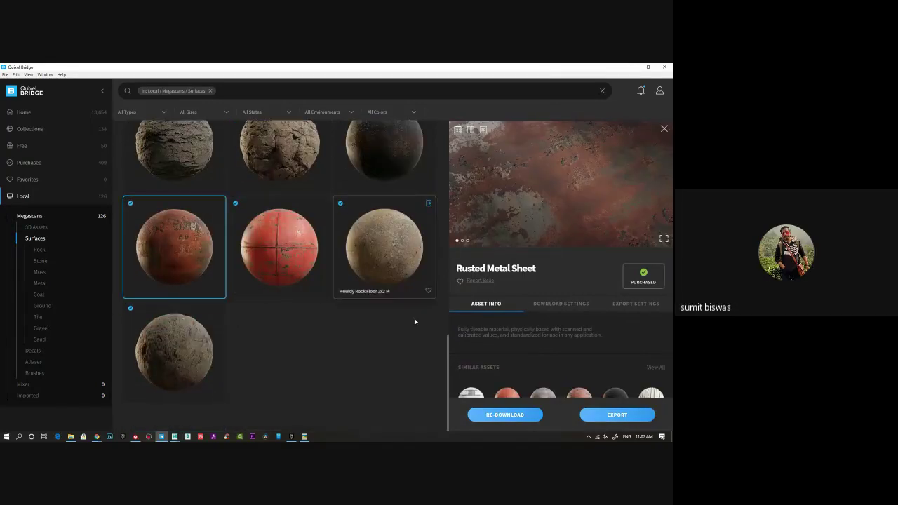
# Step: Open the file folder of the selected Rusted Metal Sheet and place its window over Substance Painter
pyautogui.rightClick(178, 248)
pyautogui.click(193, 252)
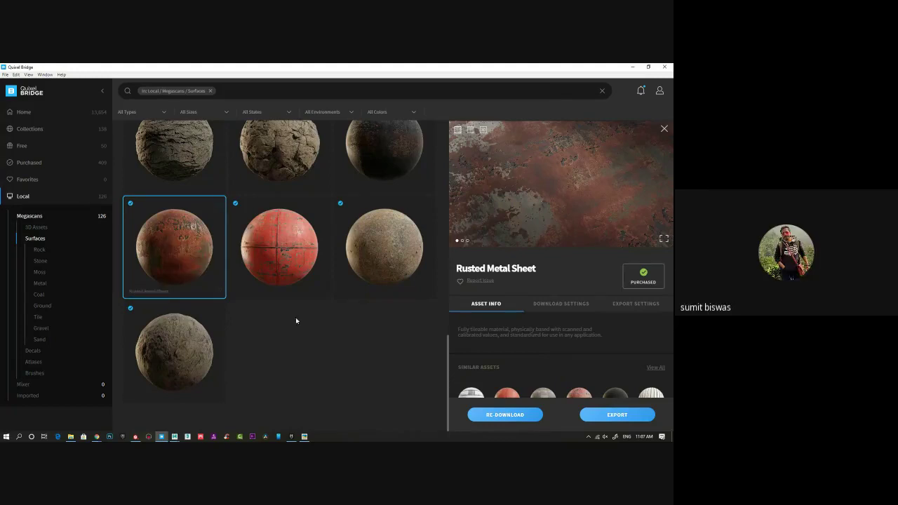
pyautogui.click(634, 67)
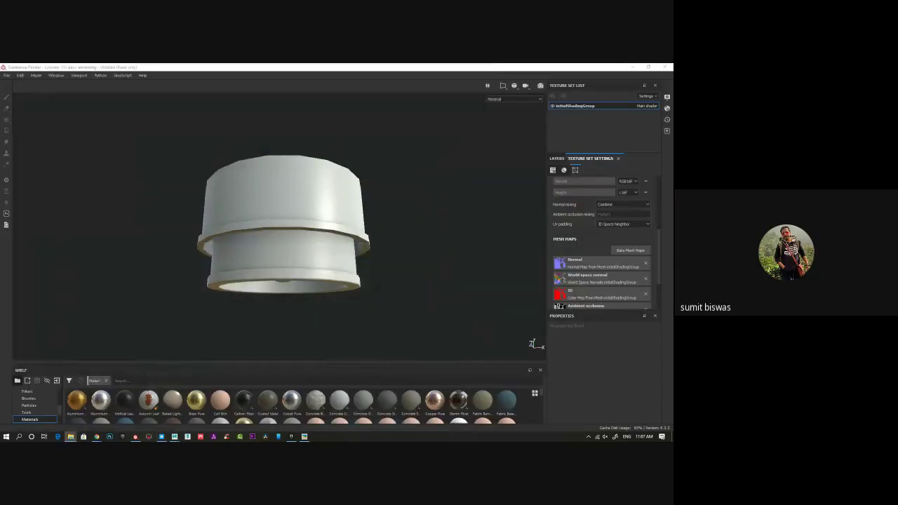
pyautogui.moveTo(307, 165); pyautogui.dragTo(248, 139)
pyautogui.click(252, 161)
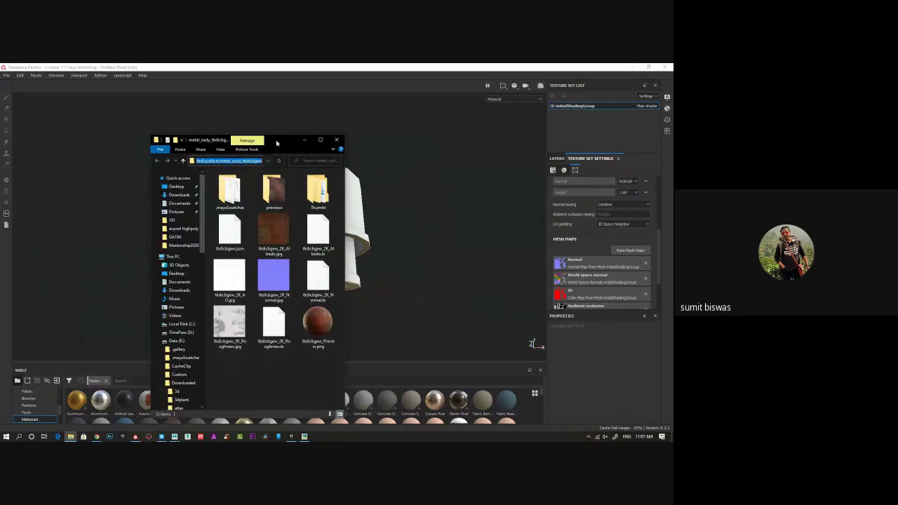
pyautogui.moveTo(307, 140); pyautogui.dragTo(292, 111)
# Step: Bring the 2K Albedo, Normal and Roughness JPG files from the folder into Substance Painter's resource import
pyautogui.click(261, 205)
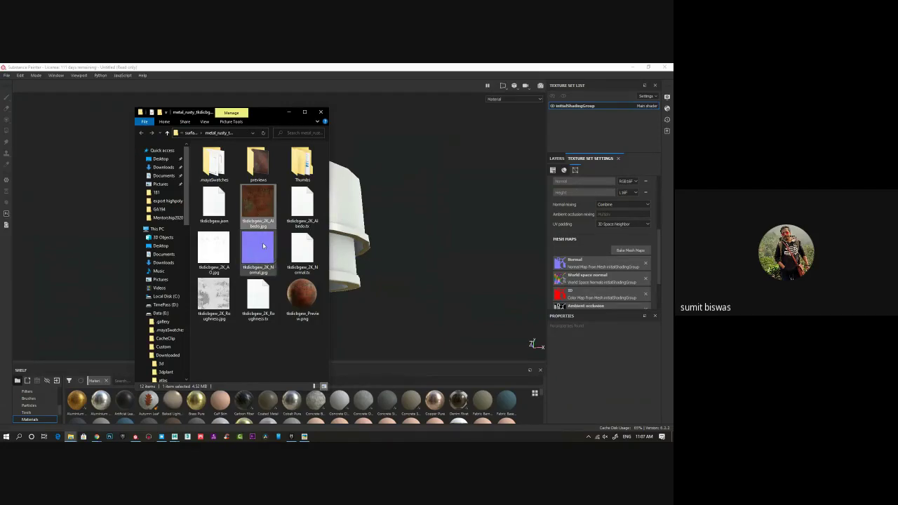
pyautogui.keyDown('ctrl'); pyautogui.click(263, 246); pyautogui.keyUp('ctrl')
pyautogui.keyDown('ctrl'); pyautogui.click(214, 298); pyautogui.keyUp('ctrl')
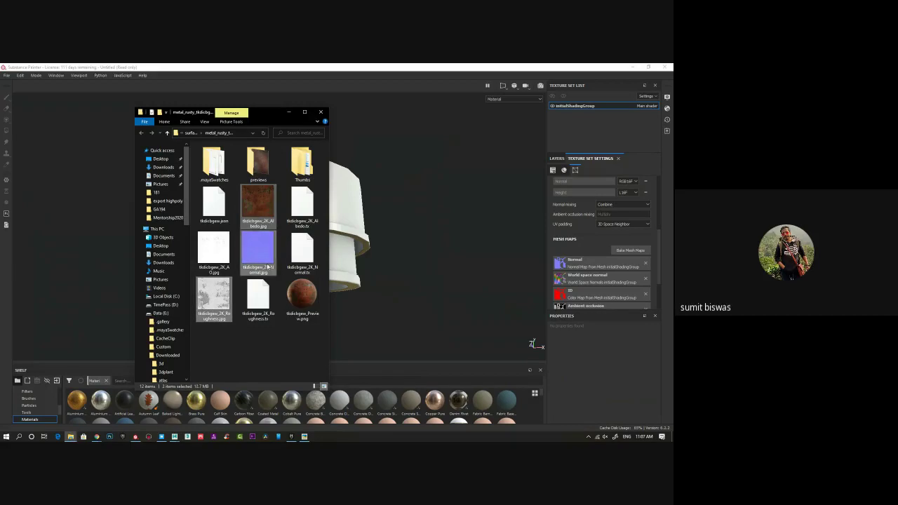
pyautogui.moveTo(267, 266); pyautogui.dragTo(383, 400)
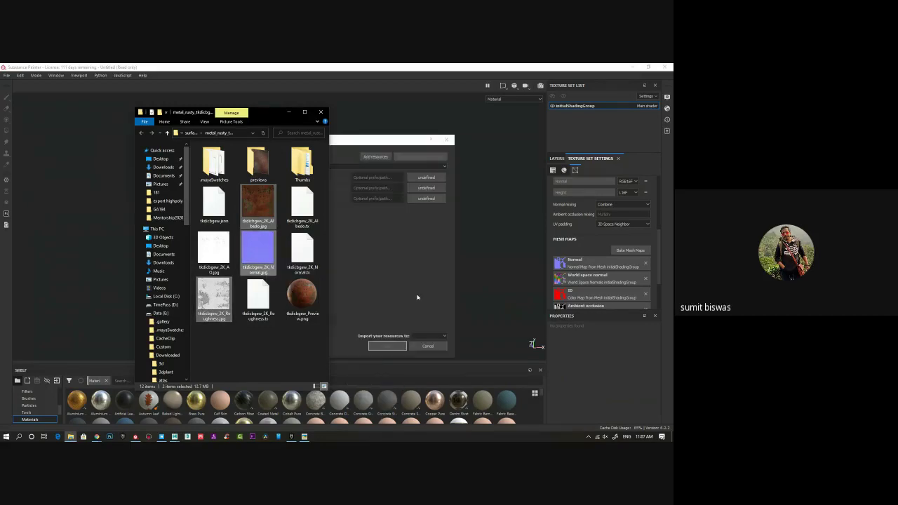
pyautogui.click(289, 112)
# Step: Set the usage of the Albedo, Normal and Roughness files to texture, choose an import destination, and import them
pyautogui.click(426, 178)
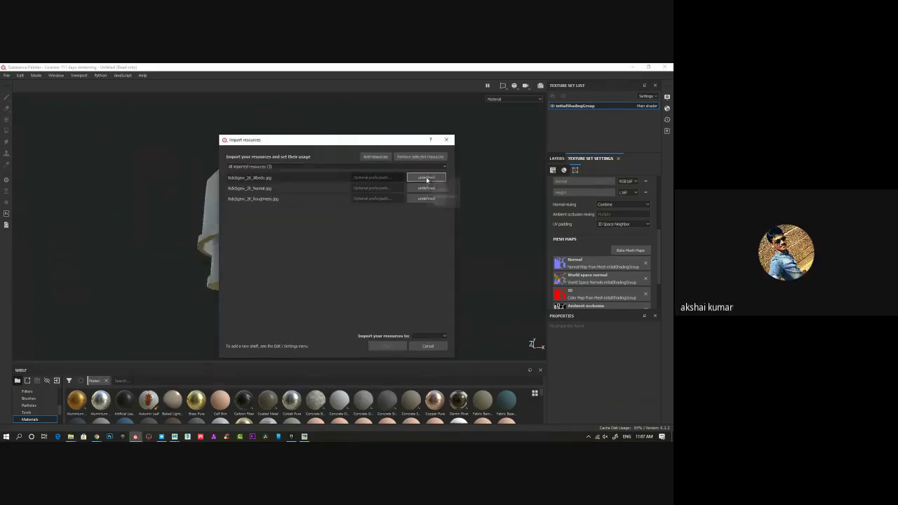
pyautogui.click(429, 188)
pyautogui.click(426, 188)
pyautogui.click(428, 198)
pyautogui.click(426, 200)
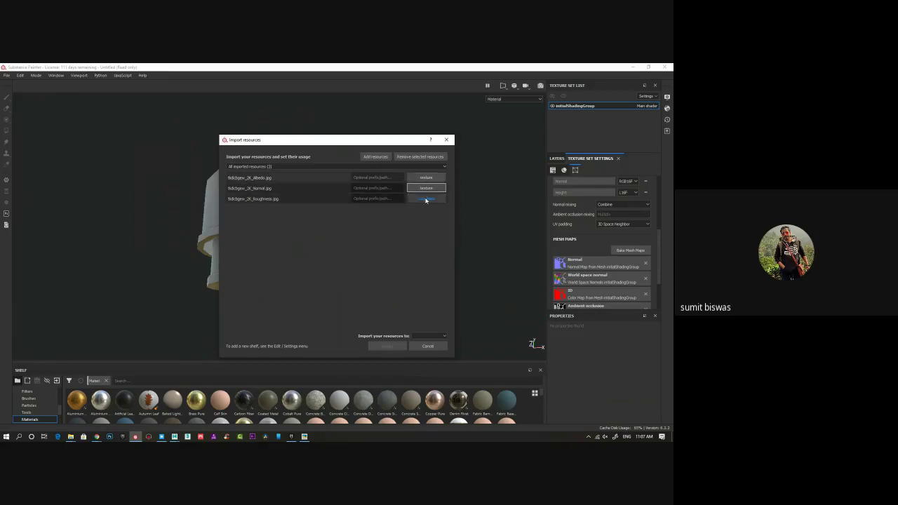
pyautogui.click(435, 226)
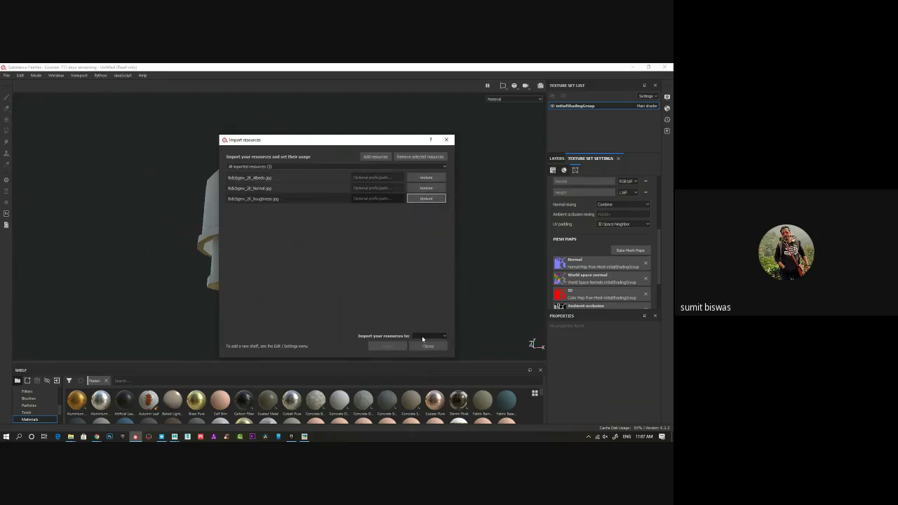
pyautogui.click(428, 336)
pyautogui.click(280, 335)
pyautogui.click(386, 346)
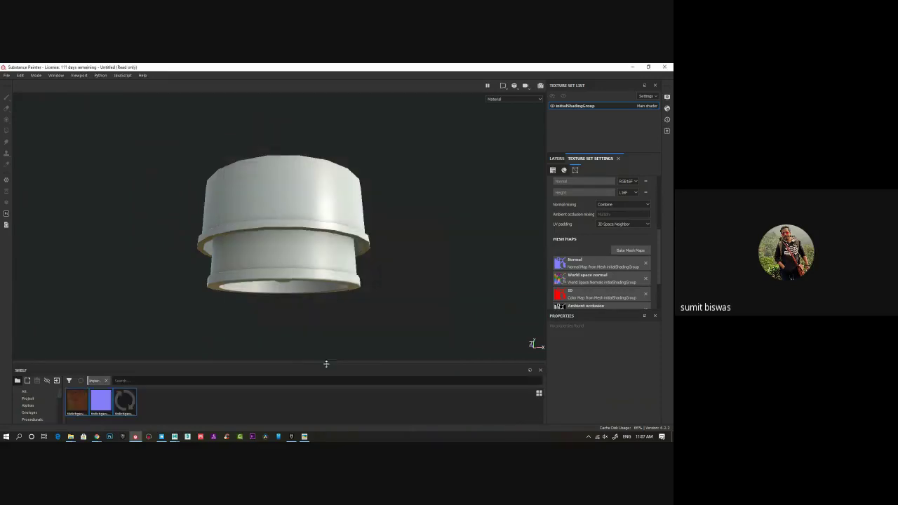
# Step: Add a fill layer with only the color, roughness and normal channels enabled, enlarging the shelf and properties areas
pyautogui.moveTo(332, 361); pyautogui.dragTo(309, 271)
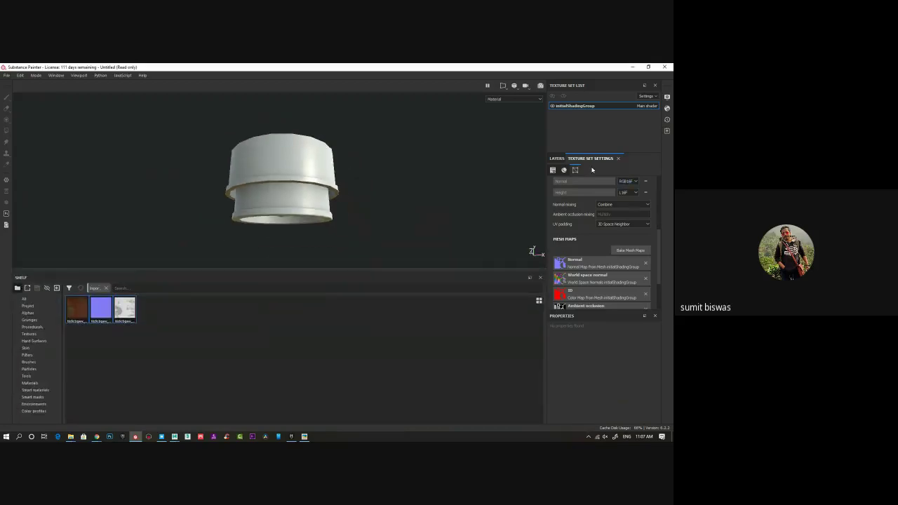
pyautogui.click(557, 158)
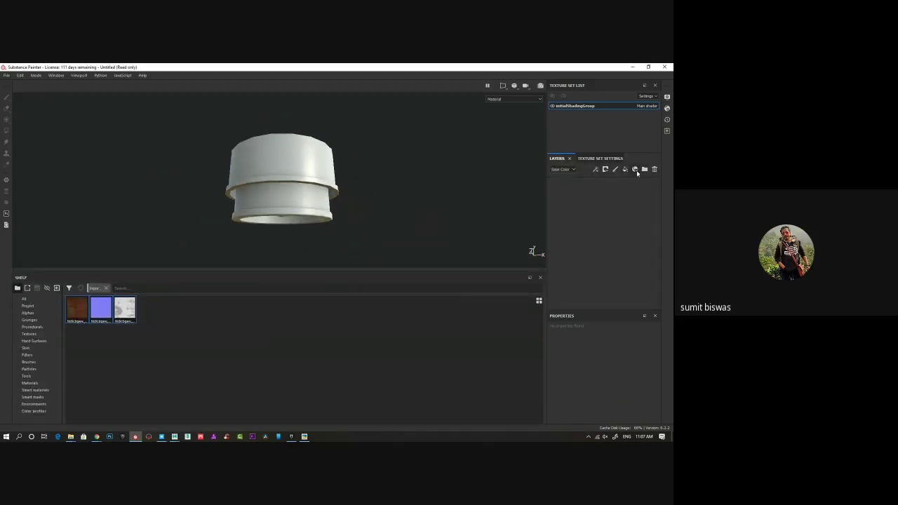
pyautogui.click(625, 169)
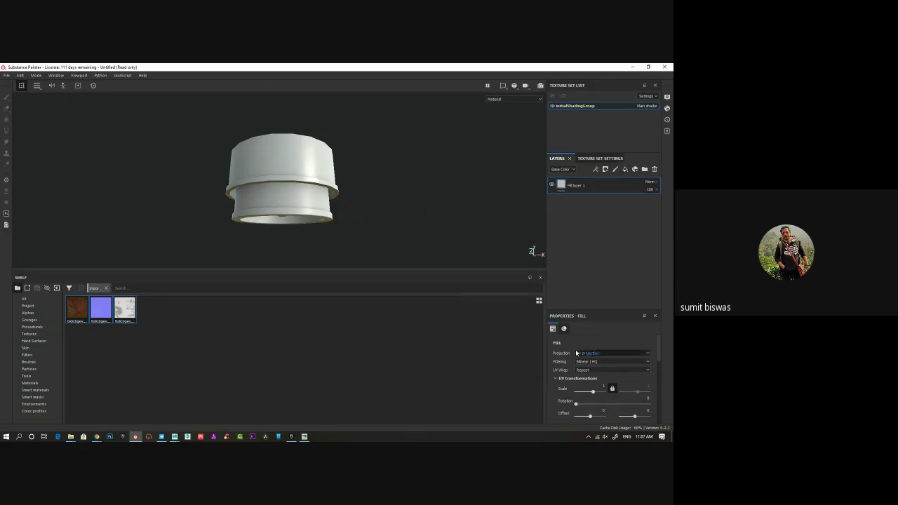
pyautogui.scroll(-5, 604, 353)
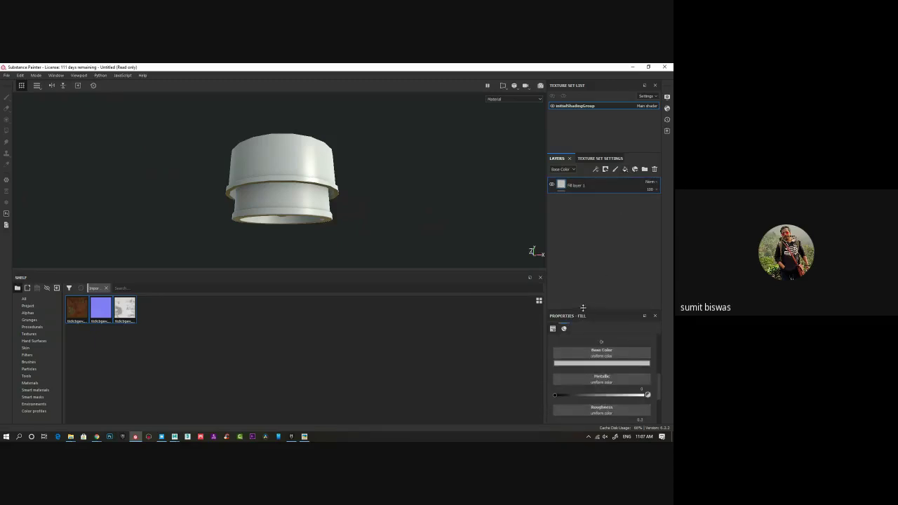
pyautogui.moveTo(582, 309); pyautogui.dragTo(580, 258)
pyautogui.scroll(3, 602, 309)
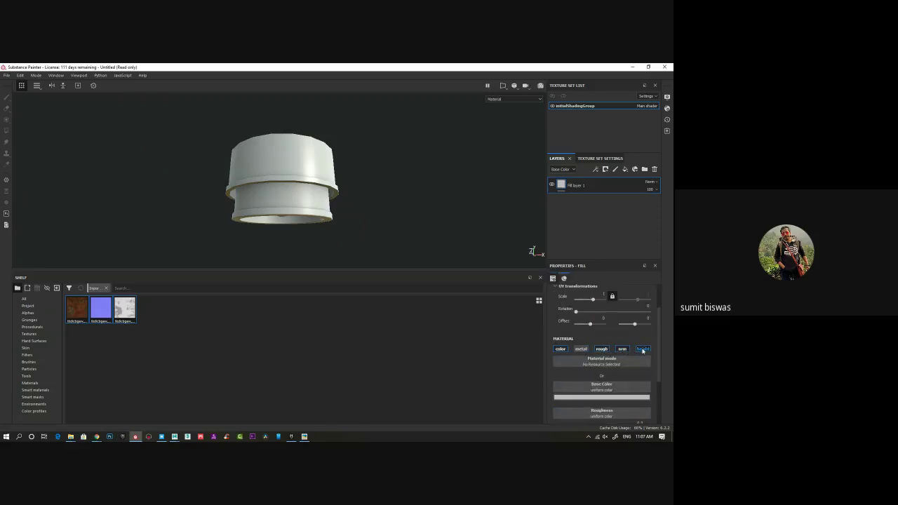
pyautogui.scroll(-1, 604, 358)
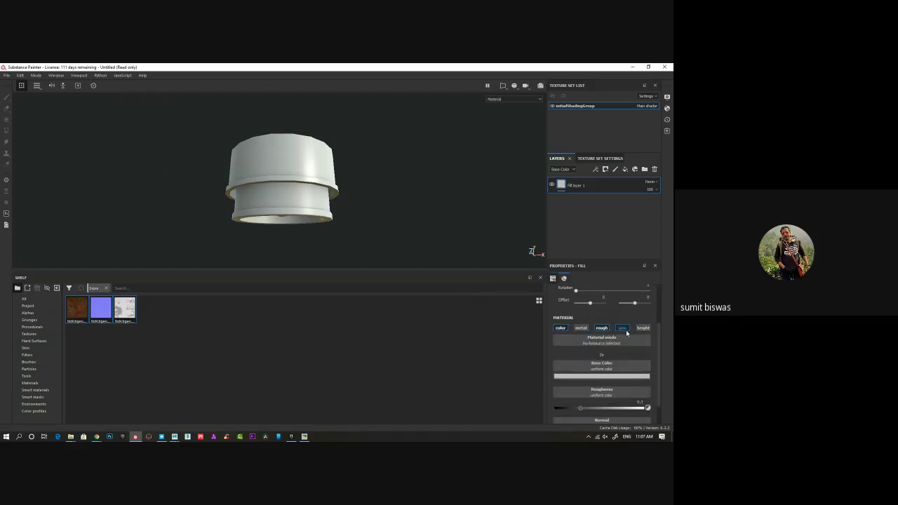
# Step: Assign the imported Albedo, Normal and Roughness textures to the fill layer's base color, normal and roughness channels
pyautogui.moveTo(86, 316); pyautogui.dragTo(602, 369)
pyautogui.moveTo(100, 309); pyautogui.dragTo(579, 415)
pyautogui.scroll(-1, 584, 399)
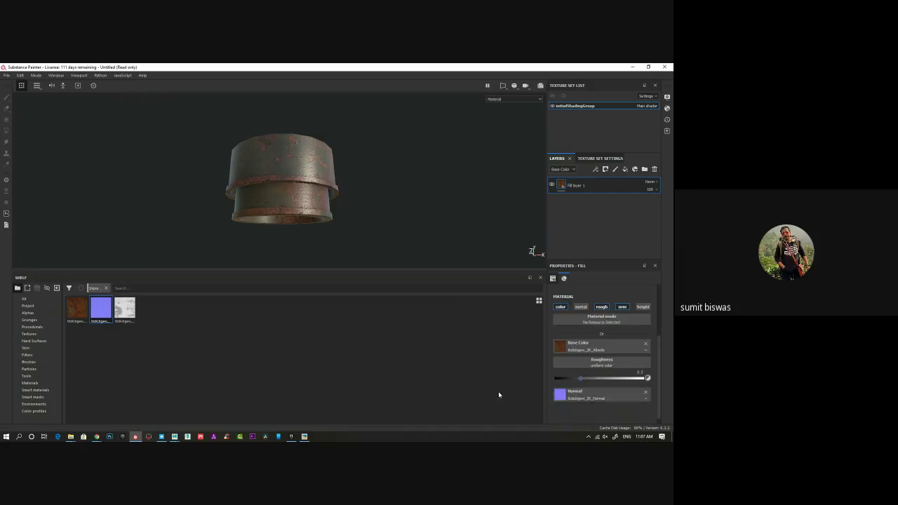
pyautogui.moveTo(126, 311); pyautogui.dragTo(604, 364)
# Step: Enlarge the viewport and examine the rusted metal texture on the motor model from several angles
pyautogui.moveTo(341, 271); pyautogui.dragTo(335, 368)
pyautogui.keyDown('alt'); pyautogui.moveTo(344, 217); pyautogui.dragTo(280, 243); pyautogui.keyUp('alt')
pyautogui.keyDown('alt'); pyautogui.moveTo(279, 243); pyautogui.dragTo(412, 249, button='right'); pyautogui.keyUp('alt')
pyautogui.keyDown('alt'); pyautogui.moveTo(413, 248); pyautogui.dragTo(287, 249, button='middle'); pyautogui.keyUp('alt')
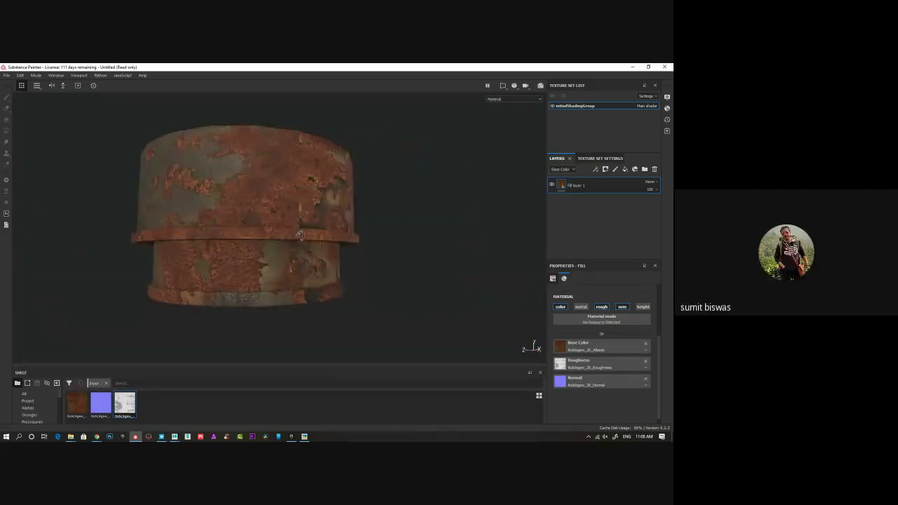
pyautogui.keyDown('alt'); pyautogui.moveTo(287, 249); pyautogui.dragTo(318, 249); pyautogui.keyUp('alt')
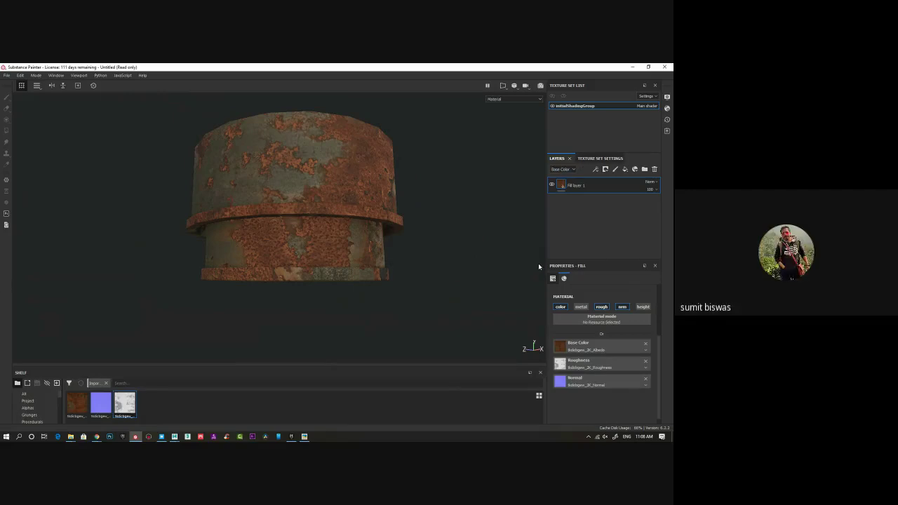
pyautogui.keyDown('alt'); pyautogui.moveTo(343, 228); pyautogui.dragTo(344, 248, button='middle'); pyautogui.keyUp('alt')
pyautogui.scroll(-1, 345, 248)
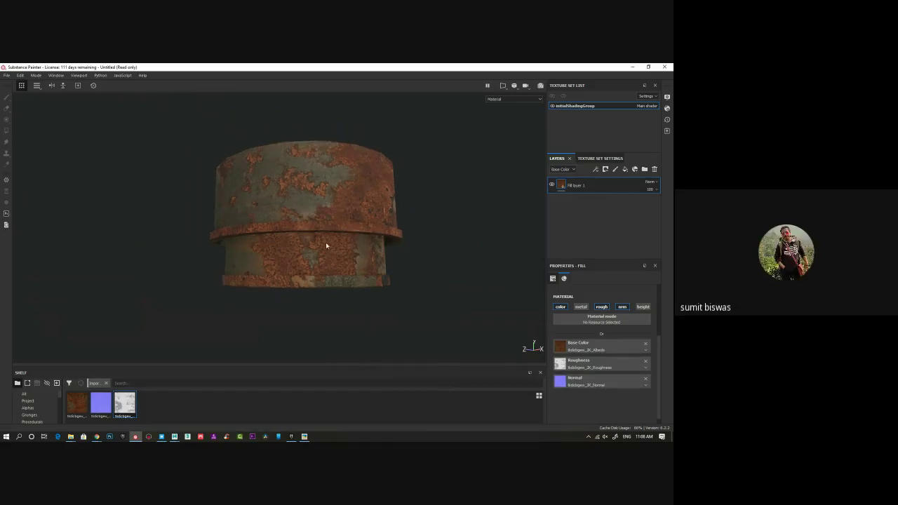
pyautogui.moveTo(325, 242)
pyautogui.keyDown('alt'); pyautogui.mouseDown()
pyautogui.moveTo(239, 224)
pyautogui.moveTo(324, 218)
pyautogui.mouseUp(); pyautogui.keyUp('alt')
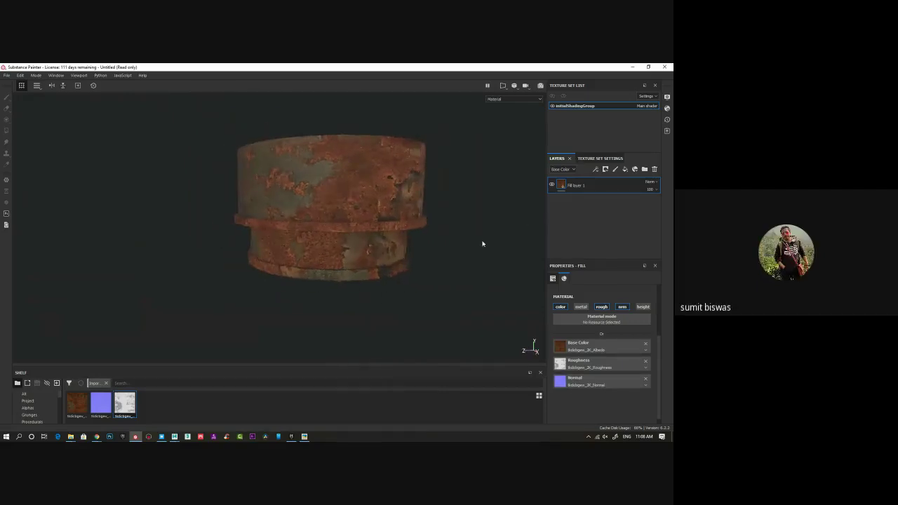
pyautogui.keyDown('alt'); pyautogui.moveTo(403, 233); pyautogui.dragTo(406, 220); pyautogui.keyUp('alt')
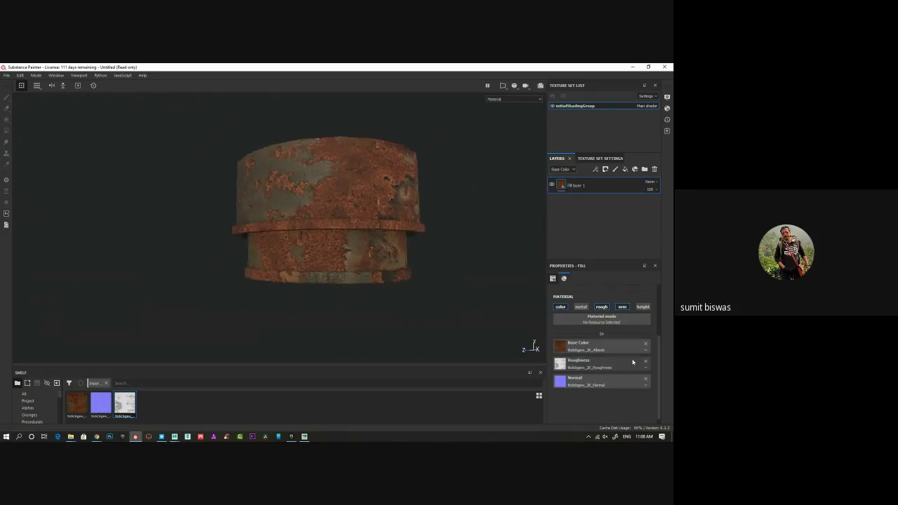
# Step: Add a second fill layer with only the roughness channel enabled and set its roughness to about 0.32
pyautogui.click(626, 170)
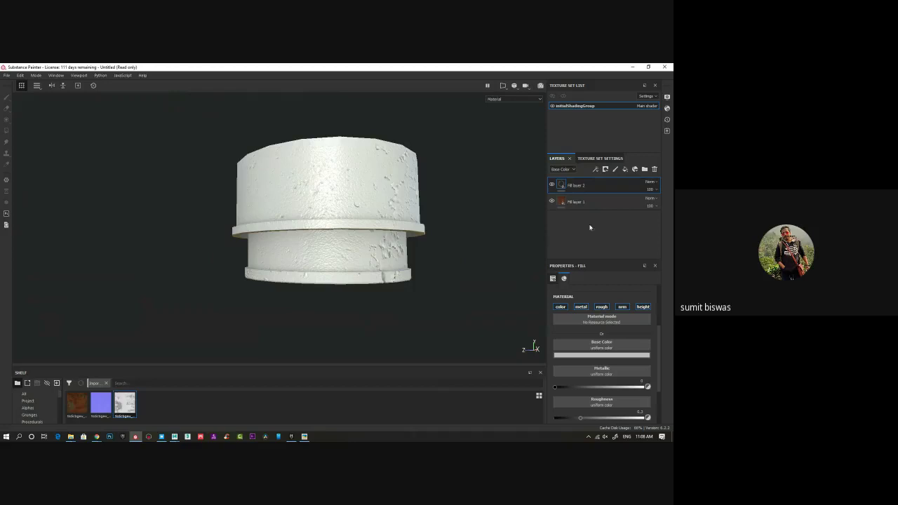
pyautogui.click(561, 306)
pyautogui.click(581, 306)
pyautogui.click(622, 307)
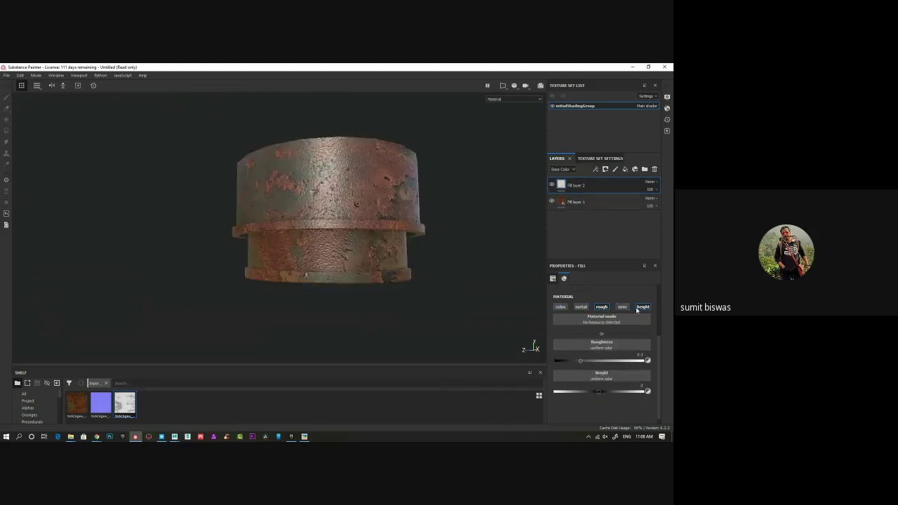
pyautogui.click(643, 307)
pyautogui.moveTo(581, 361); pyautogui.dragTo(584, 363)
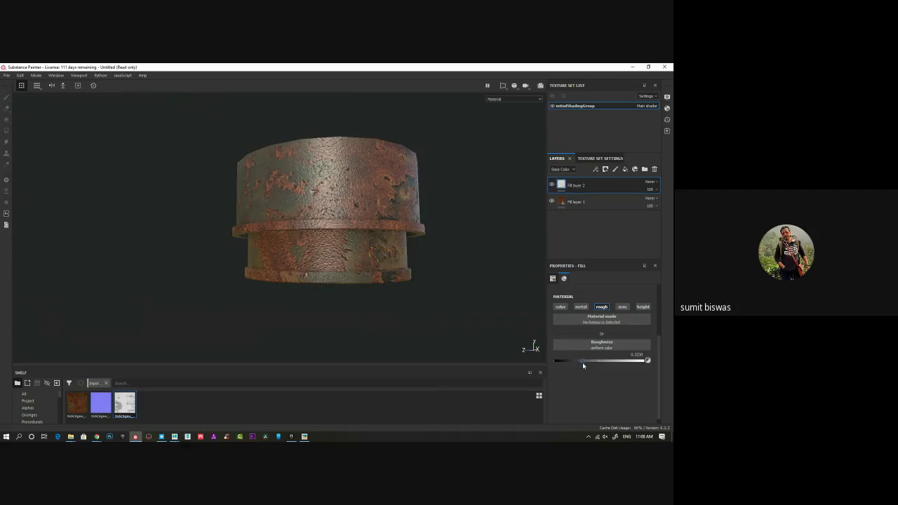
# Step: Compare the model's surface with the second fill layer hidden and shown, viewing it from below and the side
pyautogui.keyDown('alt'); pyautogui.moveTo(298, 264); pyautogui.dragTo(515, 227); pyautogui.keyUp('alt')
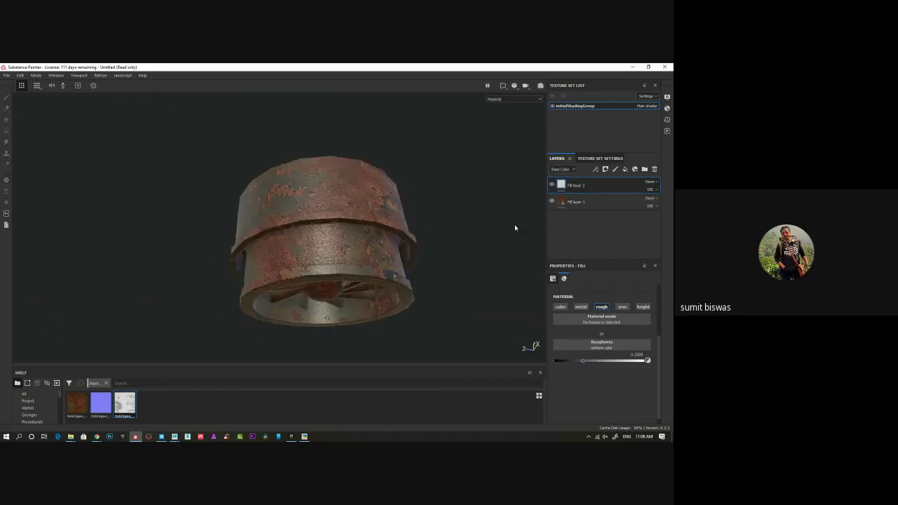
pyautogui.click(551, 185)
pyautogui.click(551, 185)
pyautogui.click(552, 185)
pyautogui.click(551, 184)
pyautogui.keyDown('alt'); pyautogui.moveTo(348, 230); pyautogui.dragTo(397, 242); pyautogui.keyUp('alt')
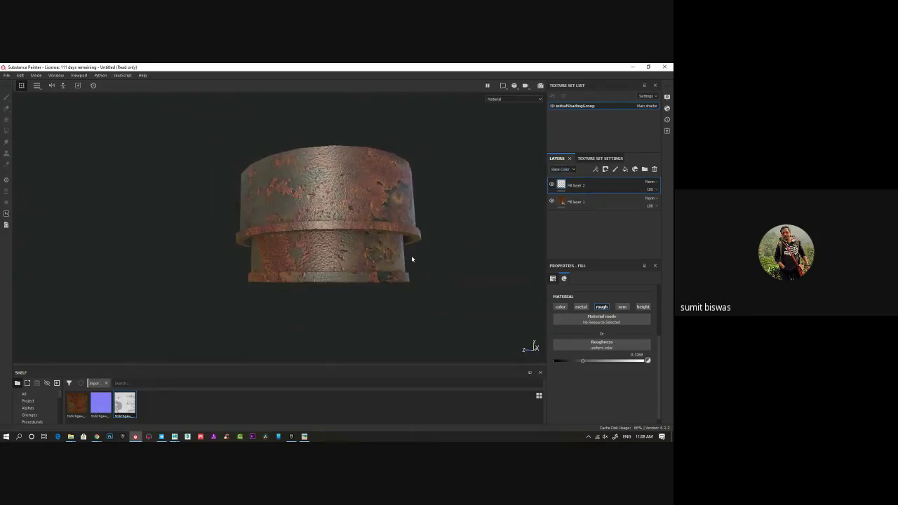
# Step: Cycle the viewport through the individual material channels to the Normal channel
pyautogui.press('c')
pyautogui.press('c')
pyautogui.press('c')
pyautogui.press('c')
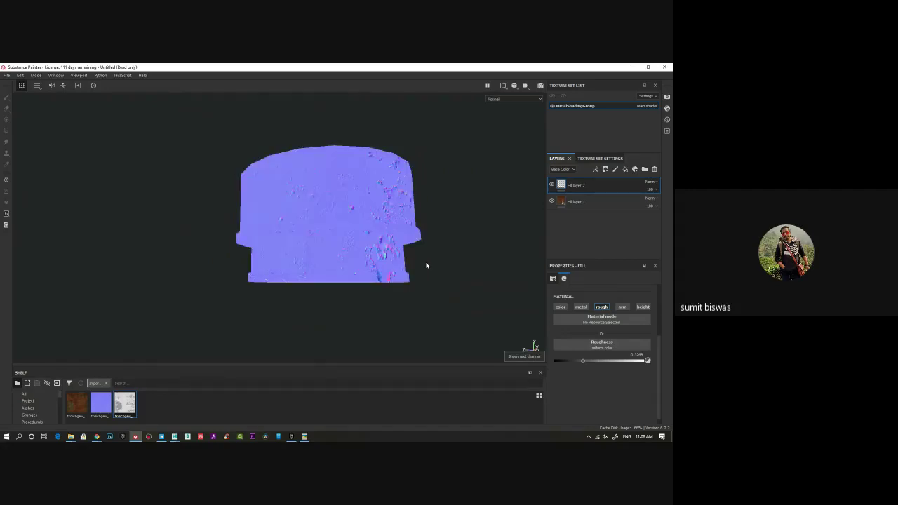
# Step: Display only the Roughness channel on the model and set the second fill layer's roughness blending mode to Overlay
pyautogui.click(516, 99)
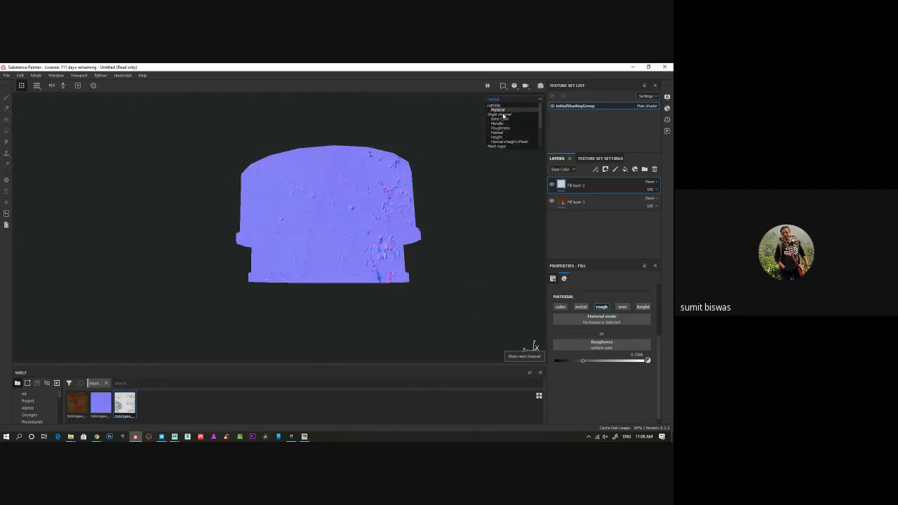
pyautogui.click(505, 126)
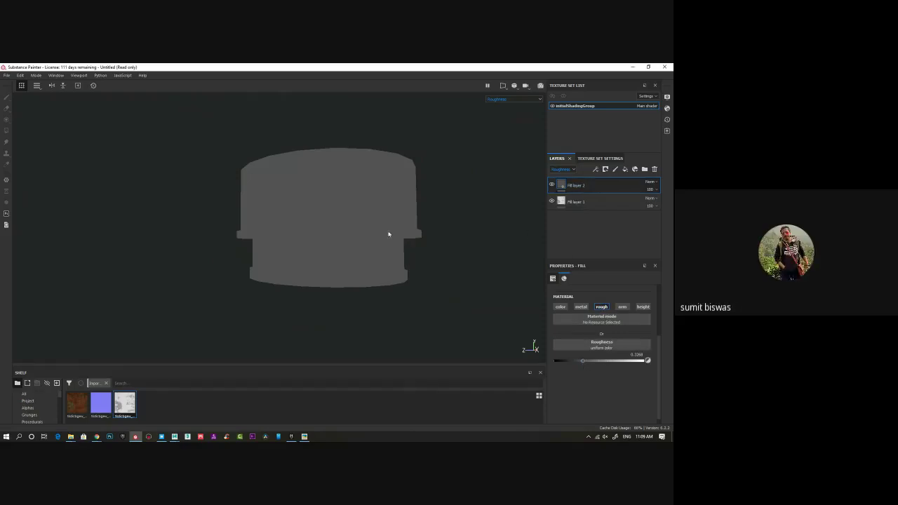
pyautogui.keyDown('alt'); pyautogui.moveTo(336, 247); pyautogui.dragTo(337, 240); pyautogui.keyUp('alt')
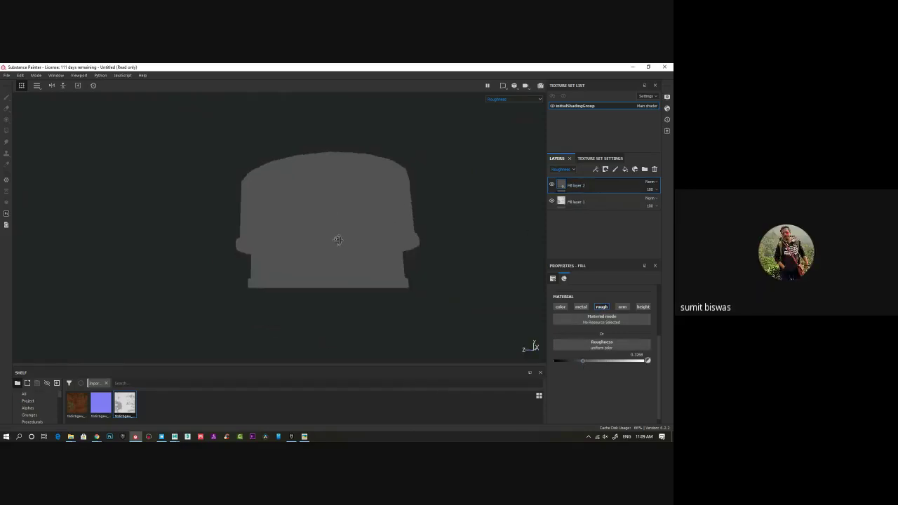
pyautogui.click(650, 182)
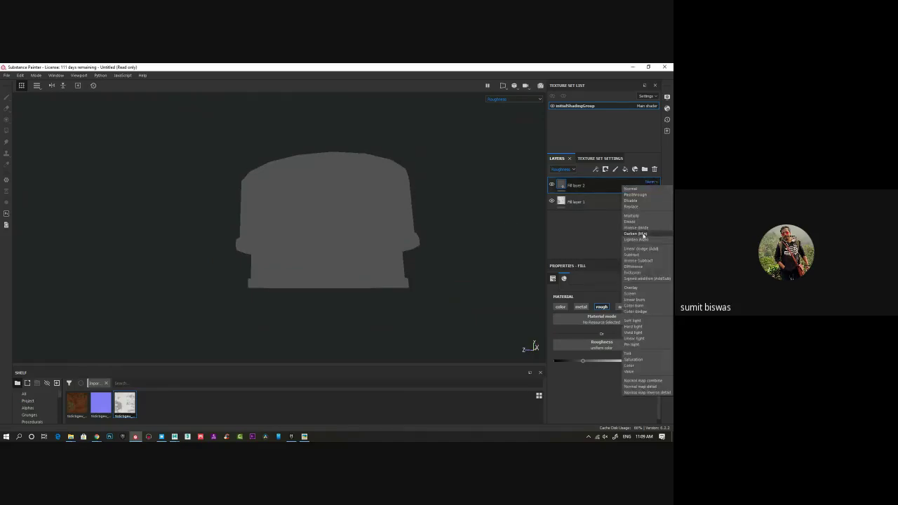
pyautogui.click(632, 287)
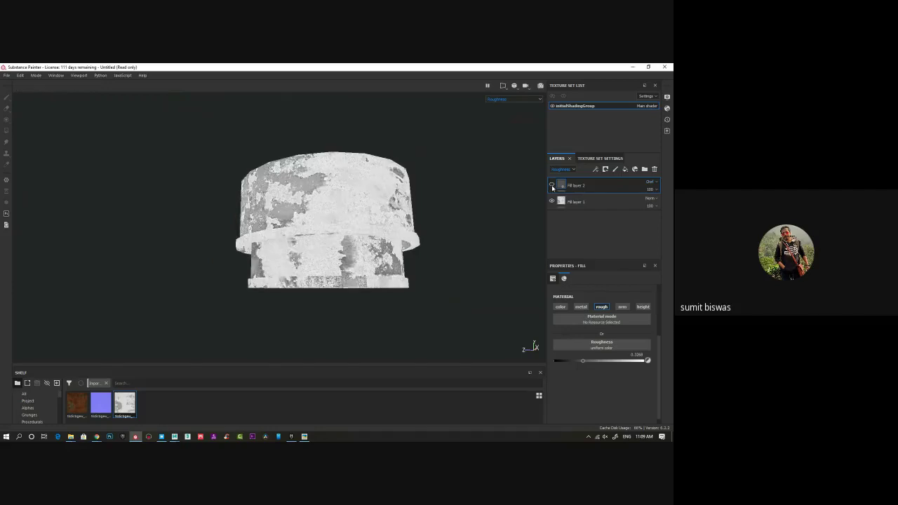
# Step: Compare the roughness channel with the second fill layer hidden and shown, and return the viewport to the full material display
pyautogui.click(551, 186)
pyautogui.click(552, 185)
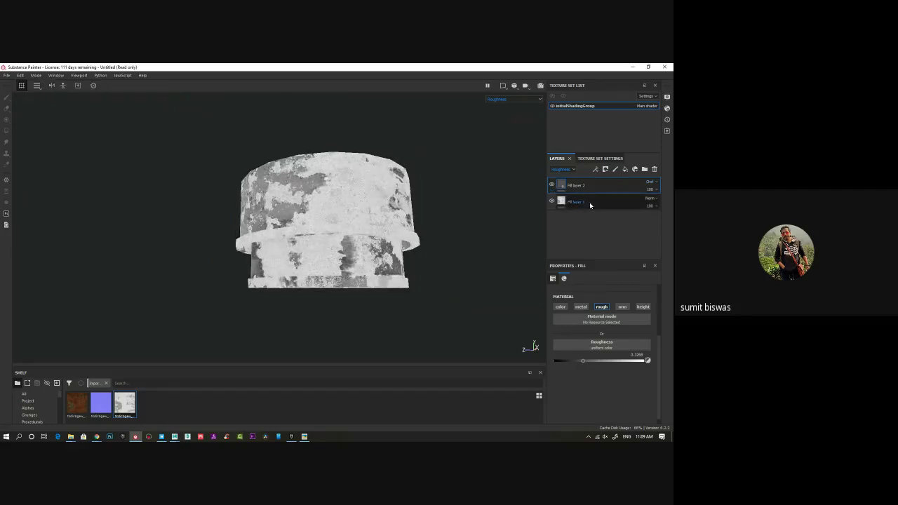
pyautogui.click(551, 185)
pyautogui.click(551, 186)
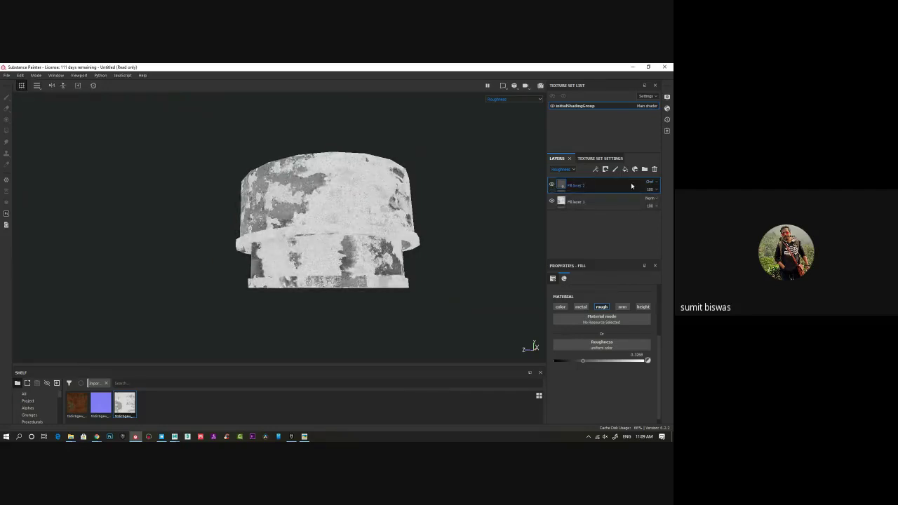
pyautogui.click(553, 185)
pyautogui.click(552, 185)
pyautogui.keyDown('alt'); pyautogui.moveTo(372, 257); pyautogui.dragTo(344, 335); pyautogui.keyUp('alt')
pyautogui.press('m')
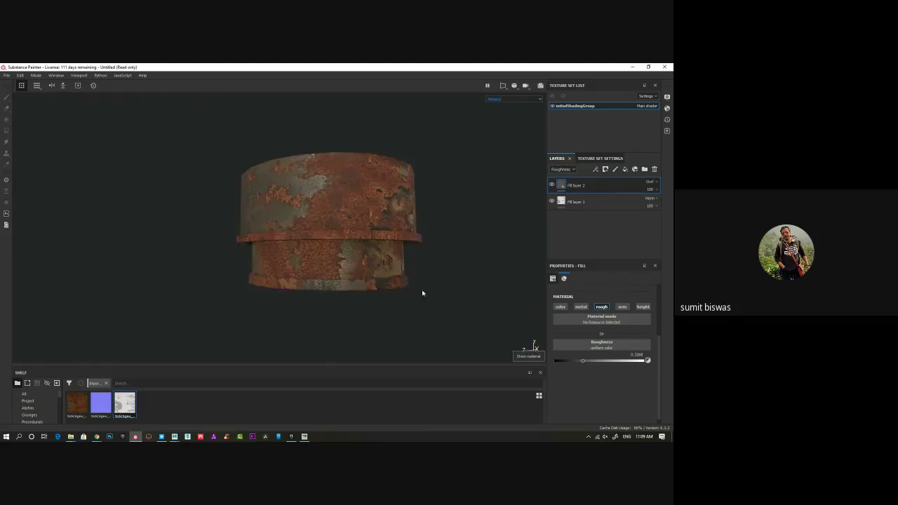
# Step: Lower the second fill layer's roughness to about 0.18 and check the shine on the model from several sides
pyautogui.keyDown('alt'); pyautogui.moveTo(415, 284); pyautogui.dragTo(458, 295); pyautogui.keyUp('alt')
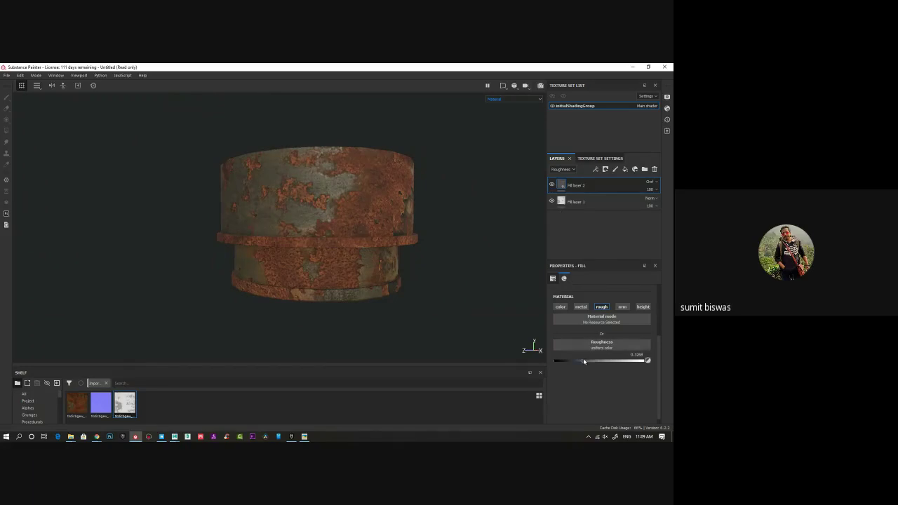
pyautogui.moveTo(582, 360); pyautogui.dragTo(570, 362)
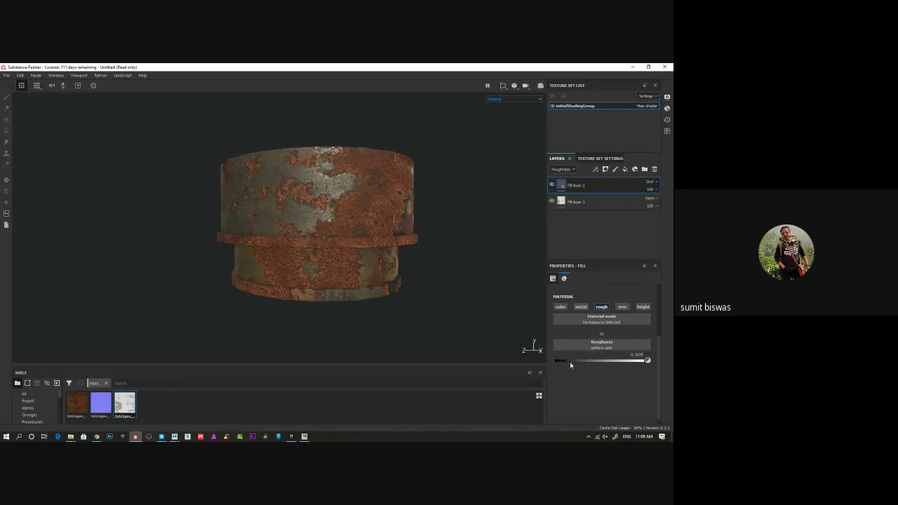
pyautogui.keyDown('alt'); pyautogui.moveTo(349, 277); pyautogui.dragTo(411, 245); pyautogui.keyUp('alt')
pyautogui.keyDown('alt'); pyautogui.moveTo(366, 263); pyautogui.dragTo(349, 287); pyautogui.keyUp('alt')
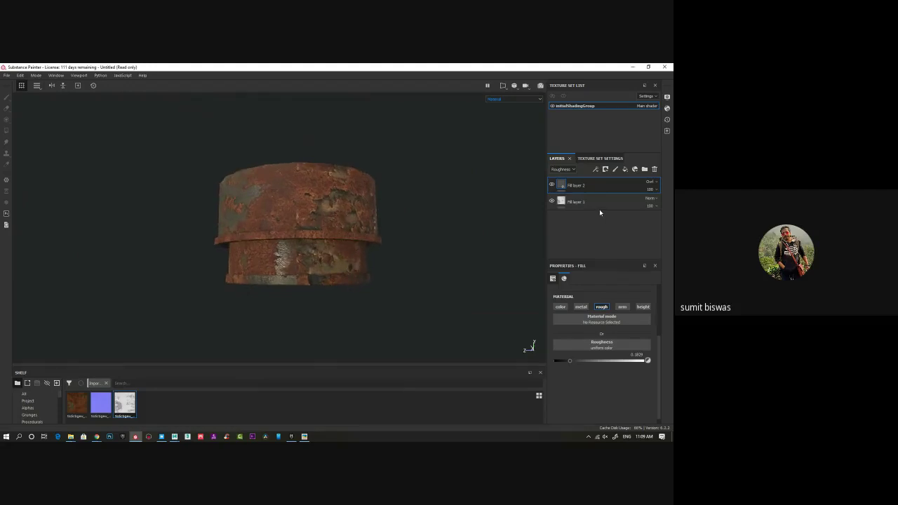
# Step: Compare the model with the red fuel tank reference photo, examining the rusted surface close up
pyautogui.moveTo(0, 137); pyautogui.dragTo(172, 132)
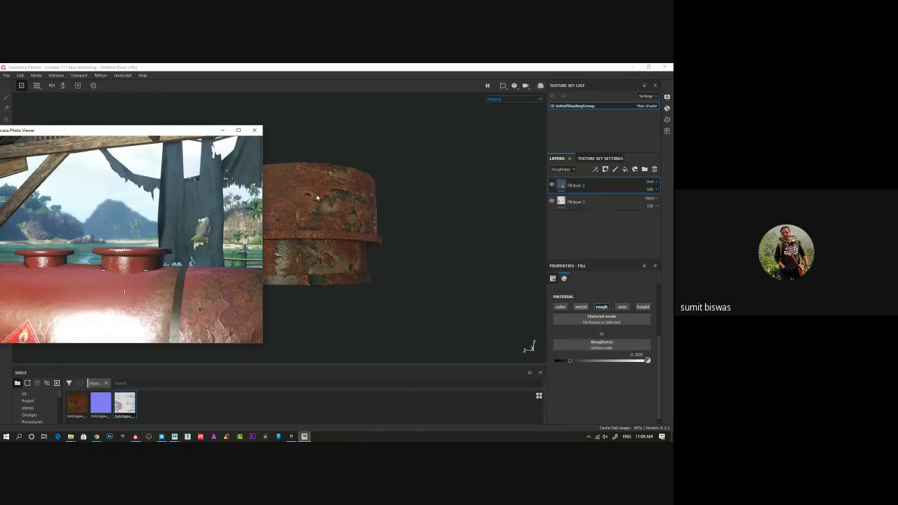
pyautogui.moveTo(188, 131); pyautogui.dragTo(0, 133)
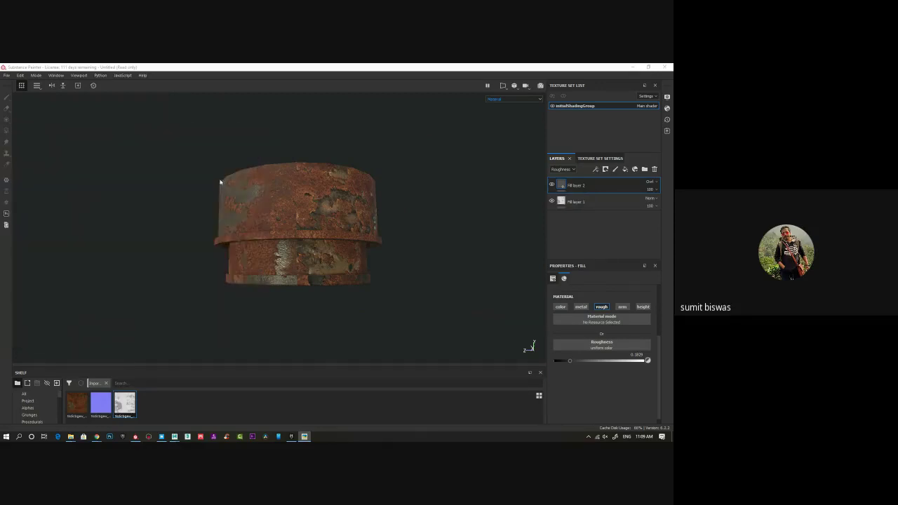
pyautogui.keyDown('alt'); pyautogui.moveTo(220, 182); pyautogui.dragTo(274, 239); pyautogui.keyUp('alt')
pyautogui.keyDown('alt'); pyautogui.moveTo(276, 257); pyautogui.dragTo(359, 302, button='right'); pyautogui.keyUp('alt')
pyautogui.moveTo(359, 302)
pyautogui.keyDown('alt'); pyautogui.mouseDown()
pyautogui.moveTo(263, 218)
pyautogui.moveTo(255, 259)
pyautogui.mouseUp(); pyautogui.keyUp('alt')
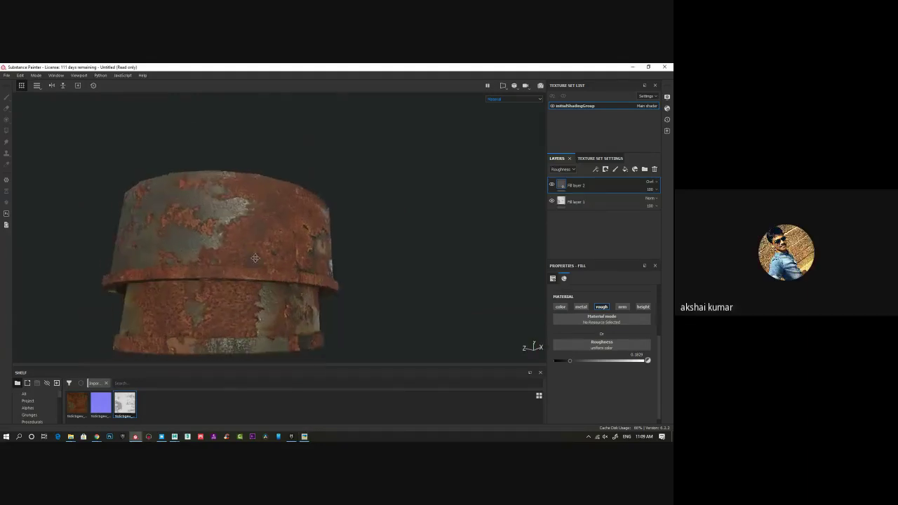
pyautogui.keyDown('alt'); pyautogui.moveTo(255, 258); pyautogui.dragTo(393, 257, button='middle'); pyautogui.keyUp('alt')
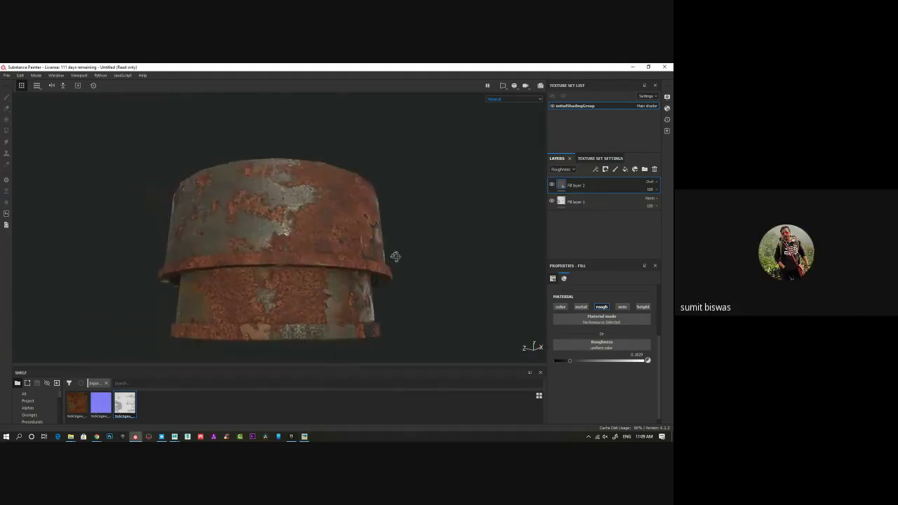
# Step: Duplicate the second fill layer, set the copy's roughness blending mode to Normal and its opacity to 44
pyautogui.rightClick(612, 188)
pyautogui.click(609, 202)
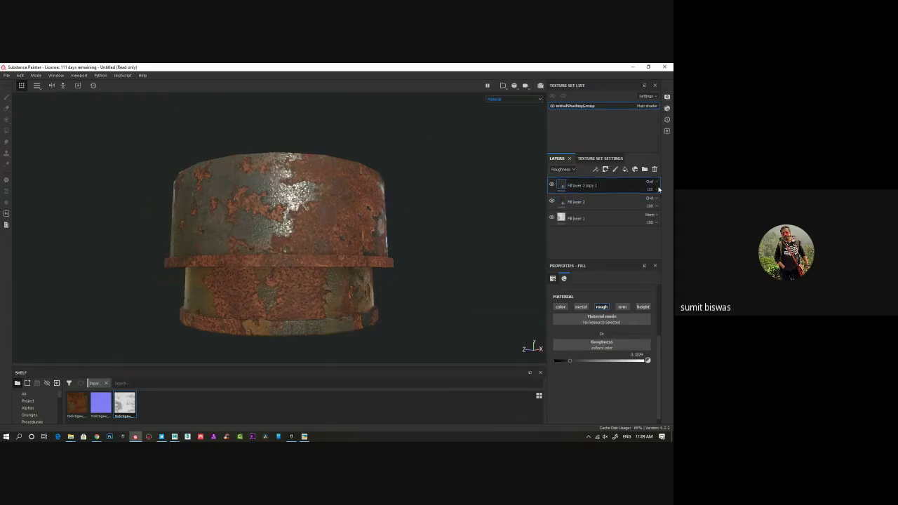
pyautogui.click(650, 183)
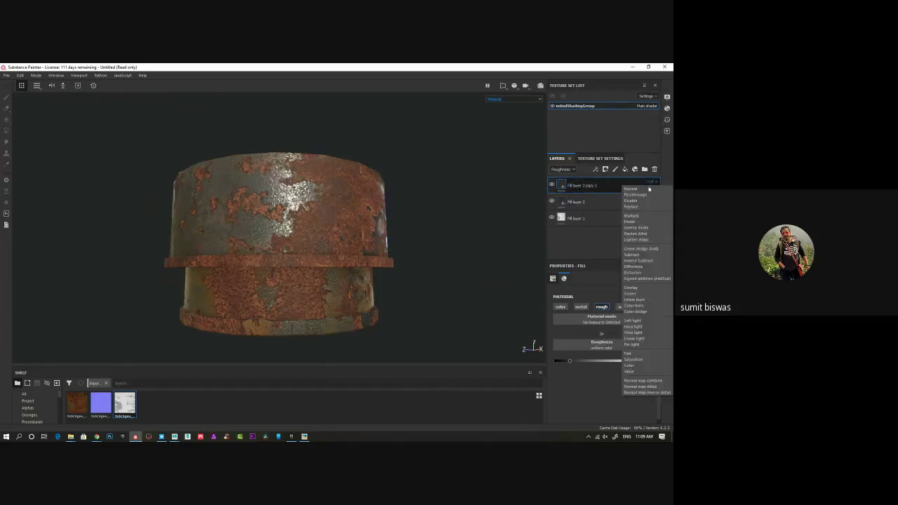
pyautogui.click(640, 189)
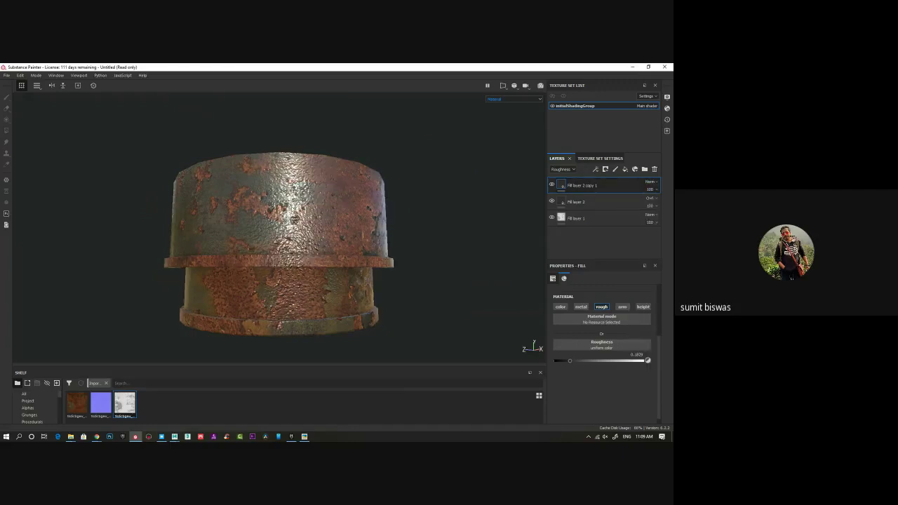
pyautogui.click(655, 191)
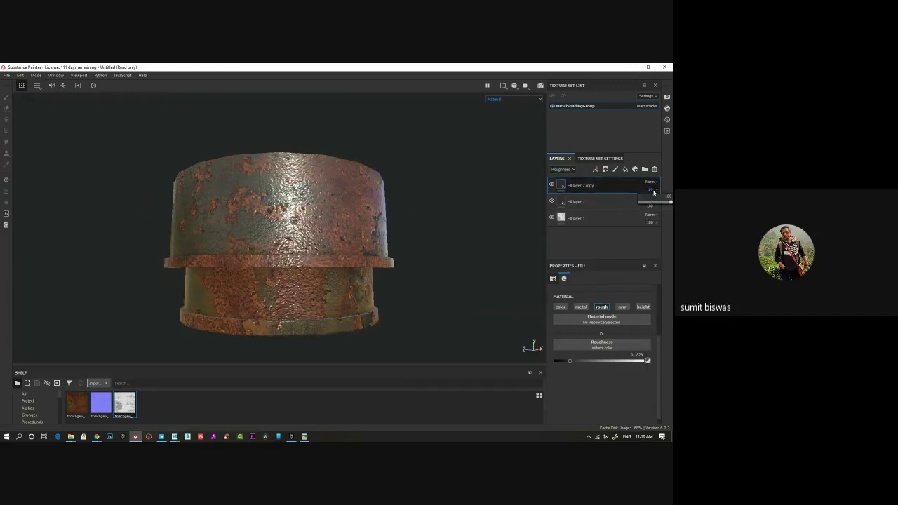
pyautogui.moveTo(671, 203)
pyautogui.mouseDown()
pyautogui.moveTo(644, 203)
pyautogui.moveTo(652, 205)
pyautogui.mouseUp()
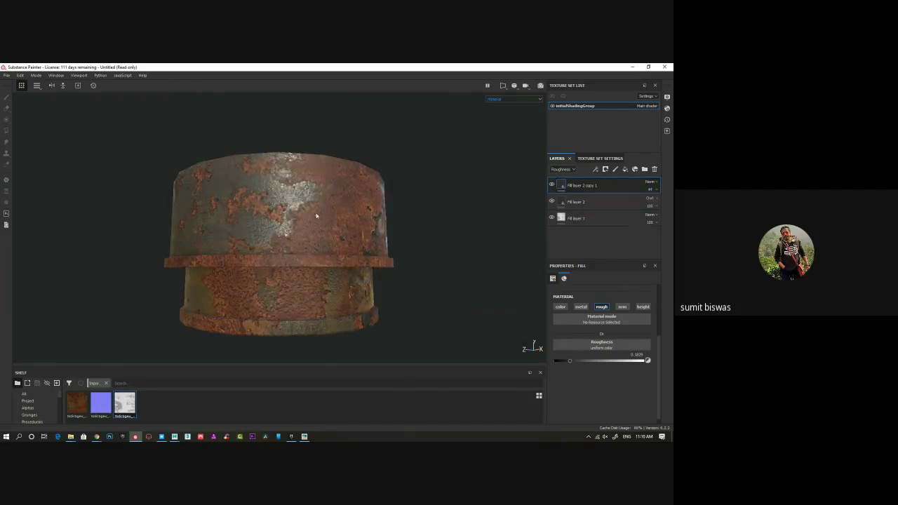
pyautogui.keyDown('alt'); pyautogui.moveTo(339, 231); pyautogui.dragTo(336, 265); pyautogui.keyUp('alt')
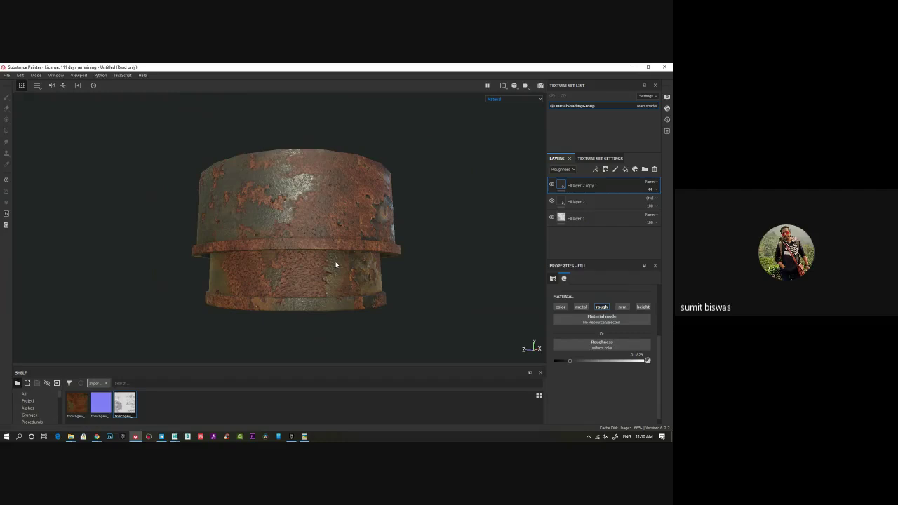
pyautogui.keyDown('alt'); pyautogui.moveTo(349, 249); pyautogui.dragTo(393, 266); pyautogui.keyUp('alt')
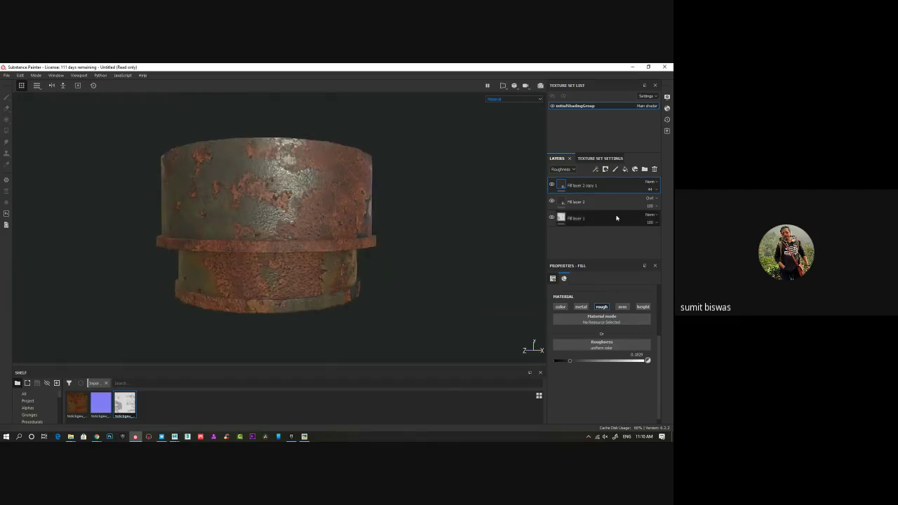
# Step: Remove the roughness map from the first fill layer so its roughness uses a uniform color
pyautogui.click(569, 222)
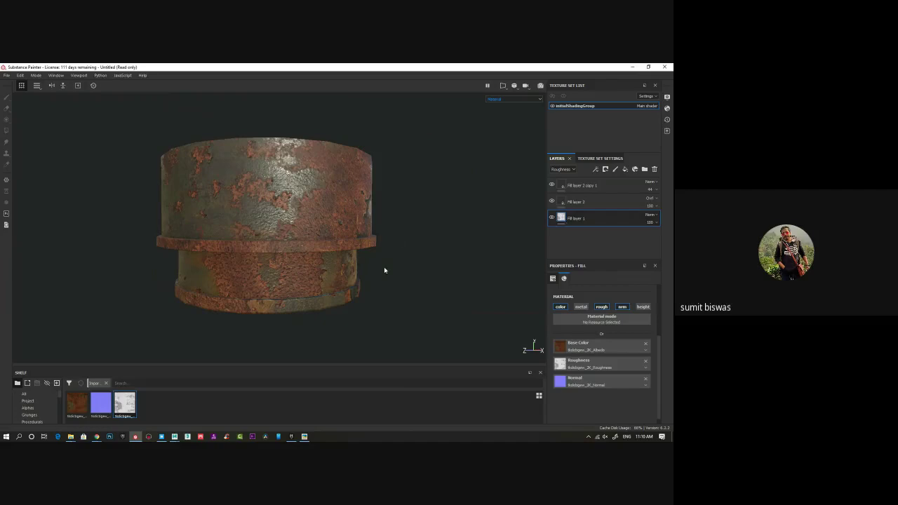
pyautogui.keyDown('alt'); pyautogui.moveTo(385, 268); pyautogui.dragTo(321, 214); pyautogui.keyUp('alt')
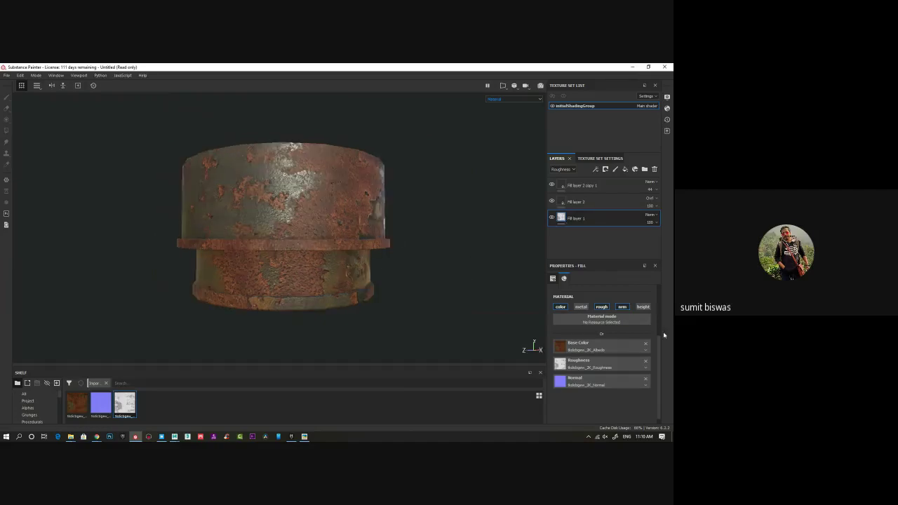
pyautogui.click(646, 362)
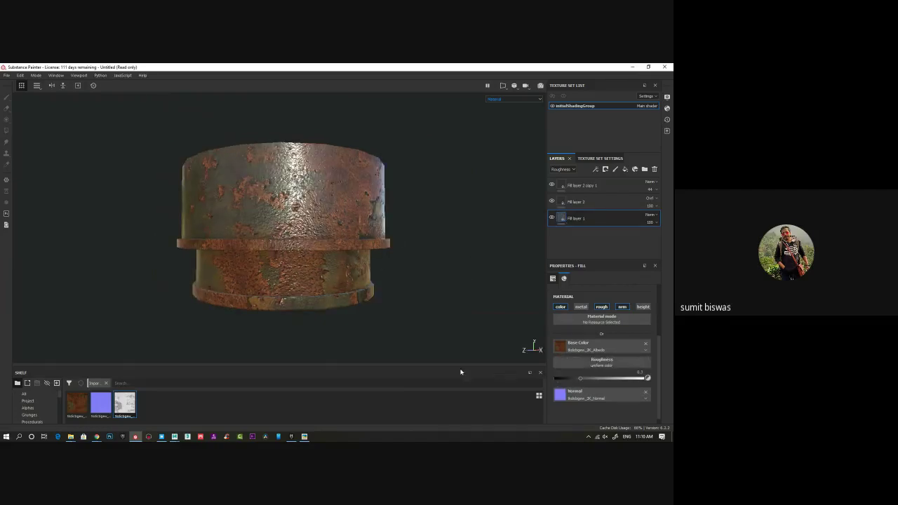
# Step: Delete the copied fill layer and set the second fill layer's roughness blending mode to Passthrough
pyautogui.click(617, 189)
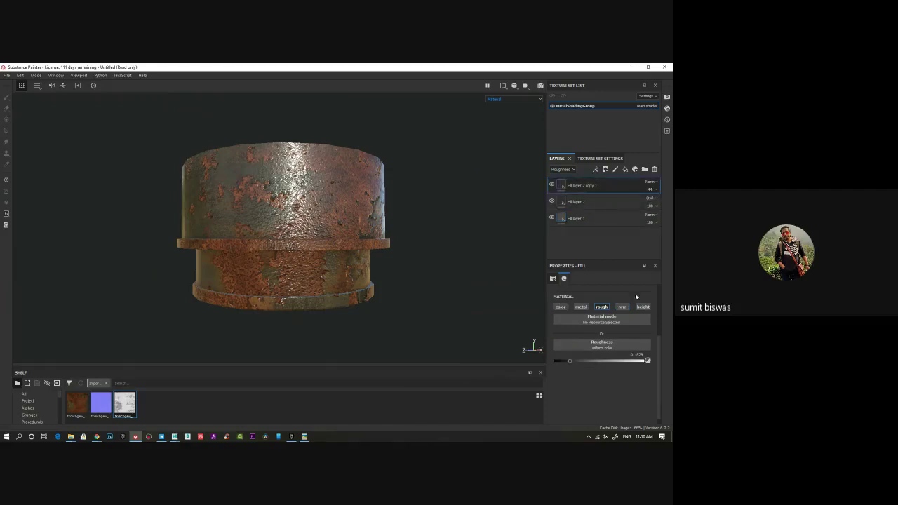
pyautogui.click(655, 169)
pyautogui.click(648, 182)
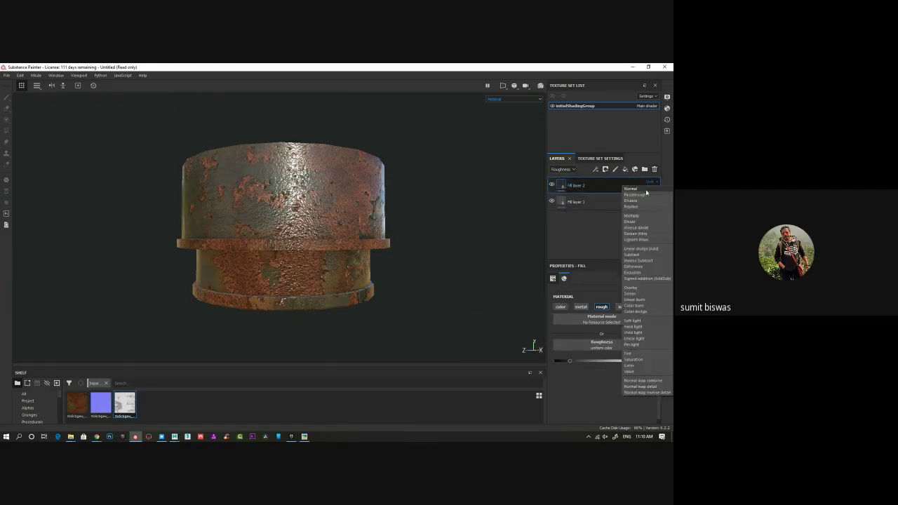
pyautogui.click(647, 194)
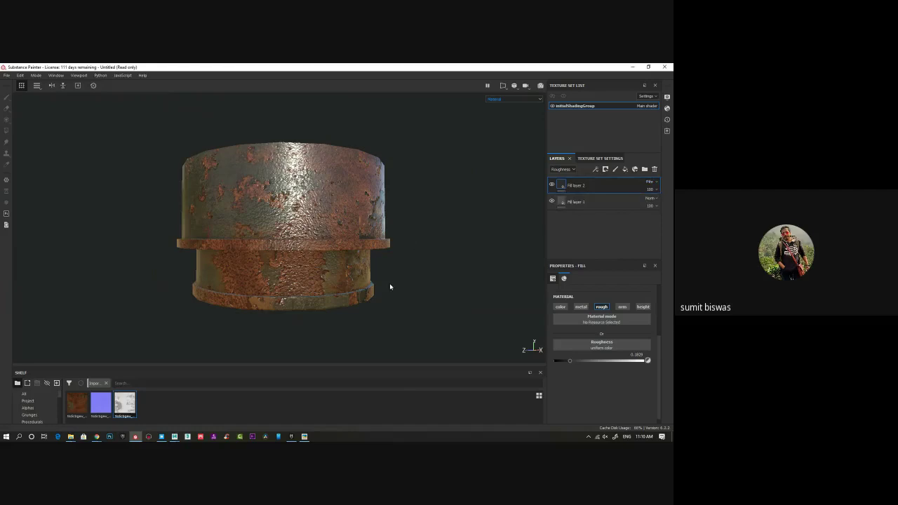
# Step: Raise the second fill layer's roughness to about 0.31 and check the surface from another side
pyautogui.keyDown('alt'); pyautogui.moveTo(391, 287); pyautogui.dragTo(366, 256); pyautogui.keyUp('alt')
pyautogui.click(581, 362)
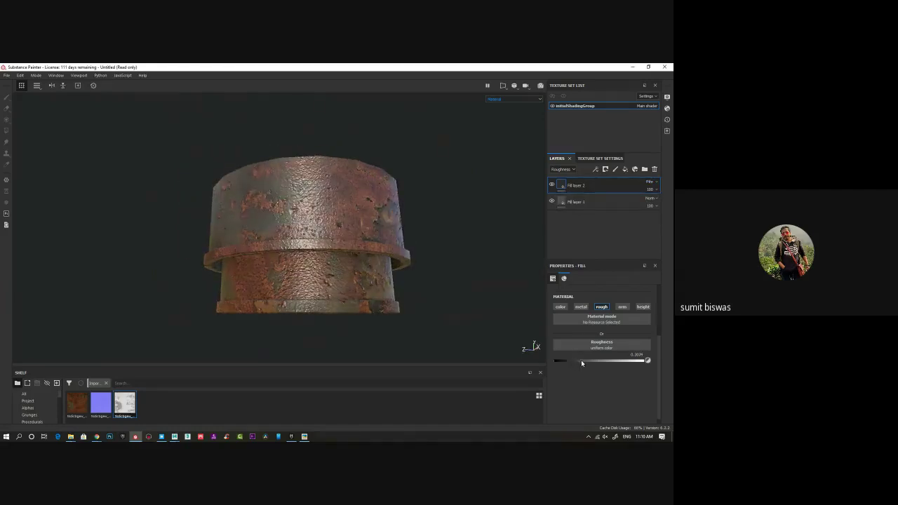
pyautogui.keyDown('alt'); pyautogui.moveTo(434, 266); pyautogui.dragTo(400, 271); pyautogui.keyUp('alt')
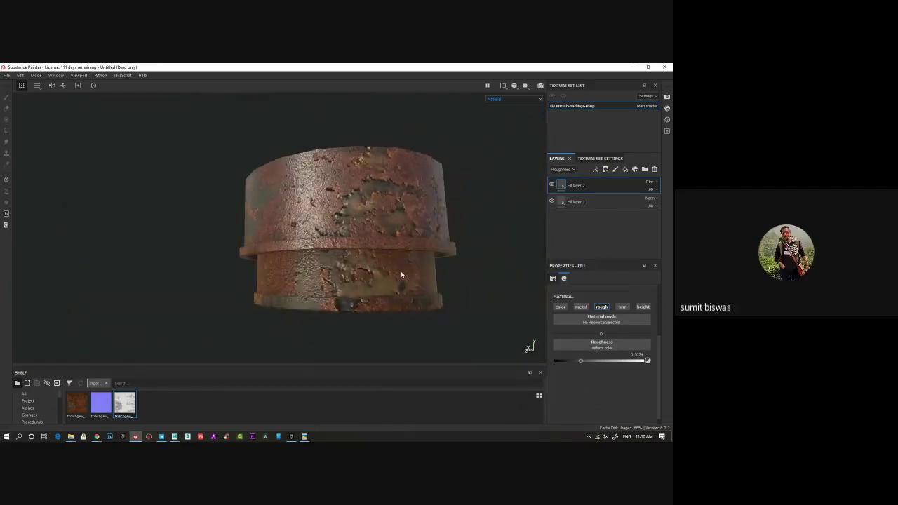
# Step: Add a third fill layer with only the roughness channel enabled, try the imported roughness map on it, and undo that assignment
pyautogui.click(627, 172)
pyautogui.moveTo(126, 405); pyautogui.dragTo(562, 350)
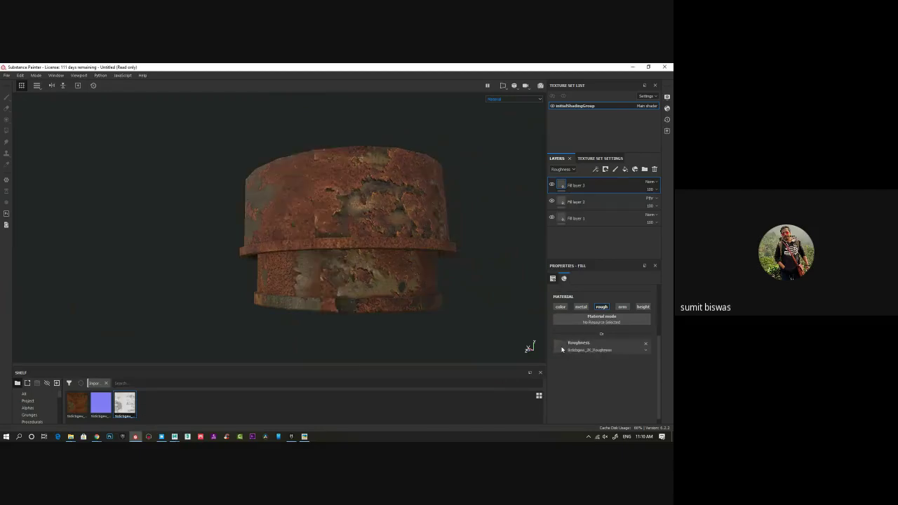
pyautogui.moveTo(339, 254)
pyautogui.keyDown('alt'); pyautogui.mouseDown()
pyautogui.moveTo(423, 251)
pyautogui.moveTo(412, 259)
pyautogui.moveTo(246, 222)
pyautogui.moveTo(343, 256)
pyautogui.mouseUp(); pyautogui.keyUp('alt')
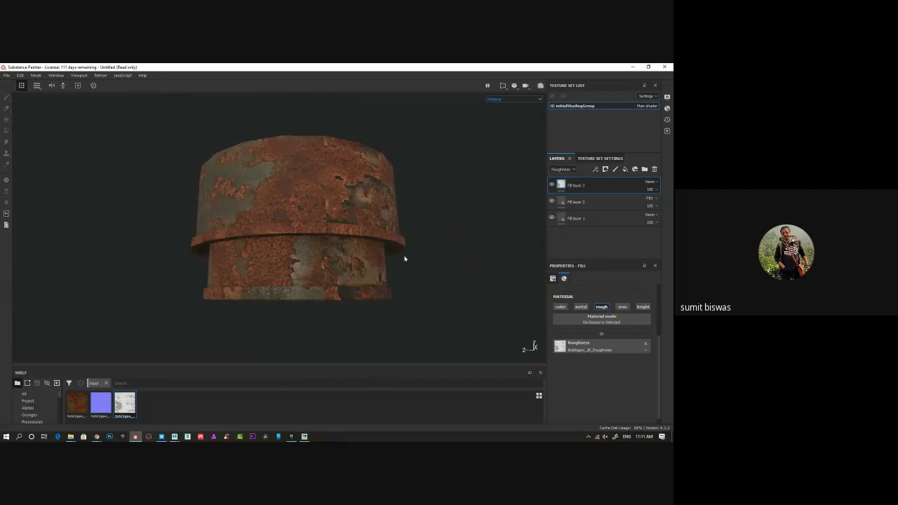
pyautogui.hotkey('ctrl', 'z')
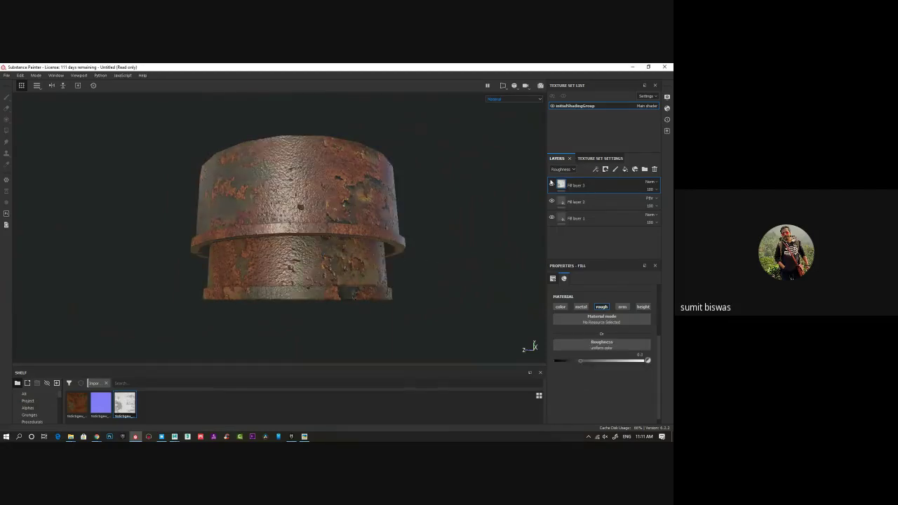
# Step: Add a black mask to the third fill layer and put a fill effect in that mask
pyautogui.rightClick(562, 186)
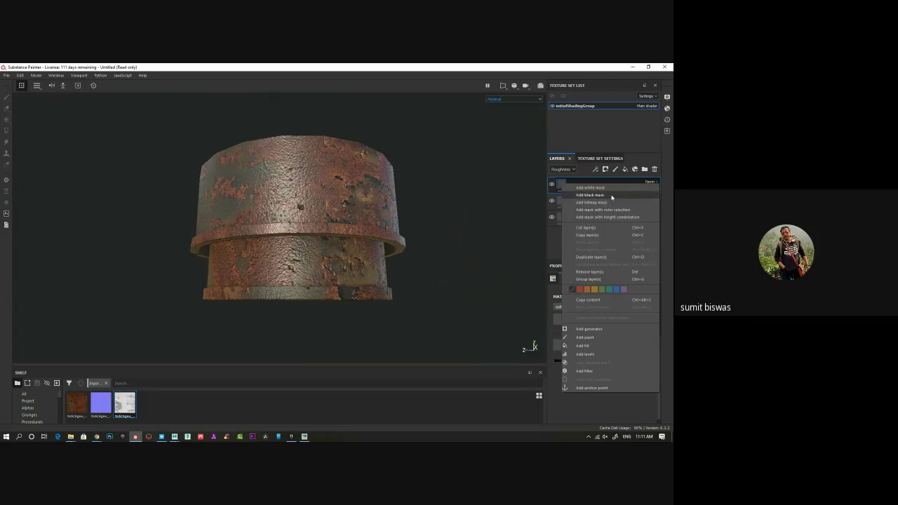
pyautogui.click(612, 196)
pyautogui.rightClick(573, 185)
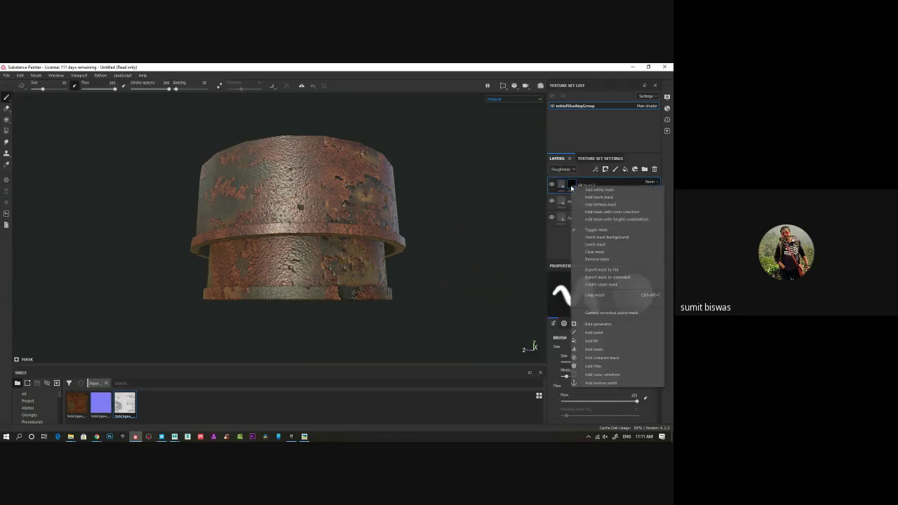
pyautogui.click(598, 342)
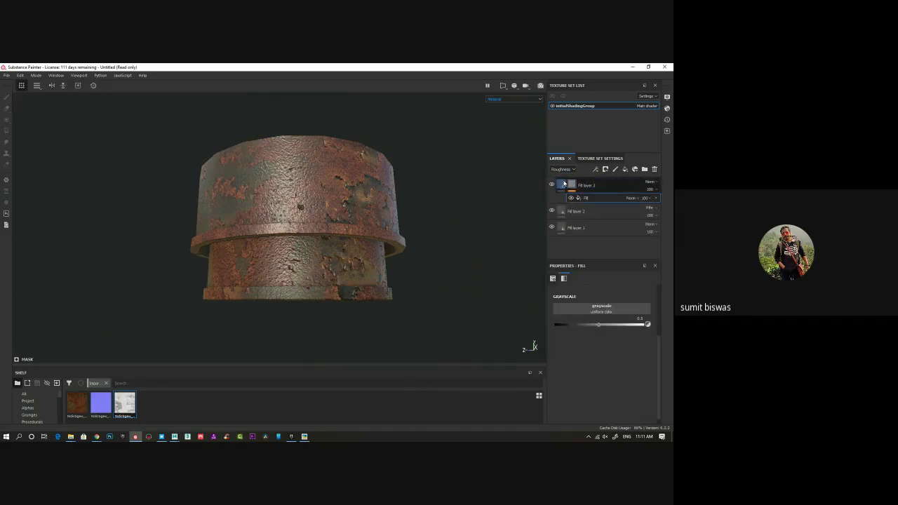
# Step: Lower the third layer's roughness to about 0.13, assign the imported roughness map to its mask fill's grayscale, and view the mask
pyautogui.moveTo(580, 361); pyautogui.dragTo(565, 361)
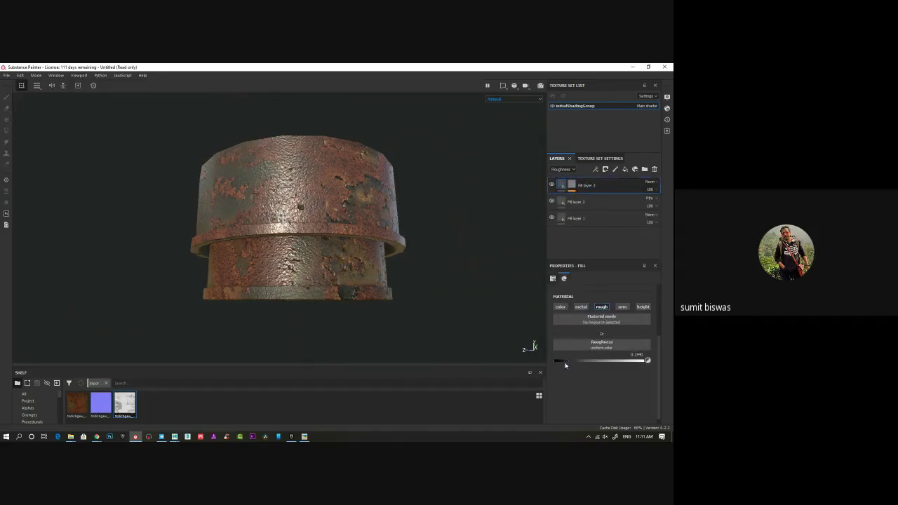
pyautogui.click(564, 186)
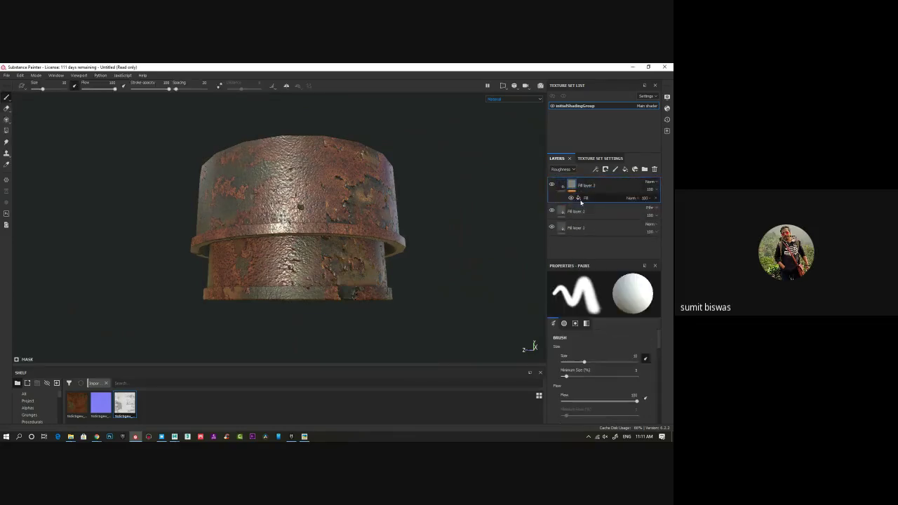
pyautogui.click(584, 198)
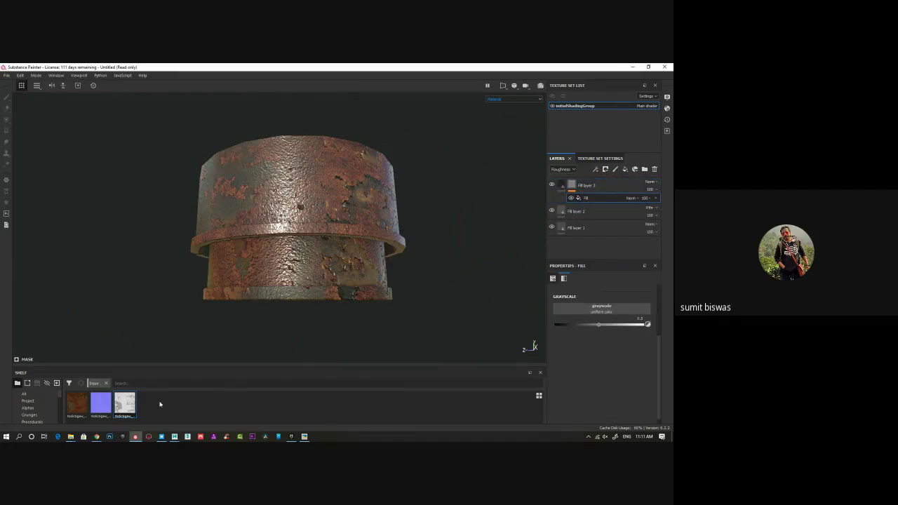
pyautogui.moveTo(129, 407); pyautogui.dragTo(596, 313)
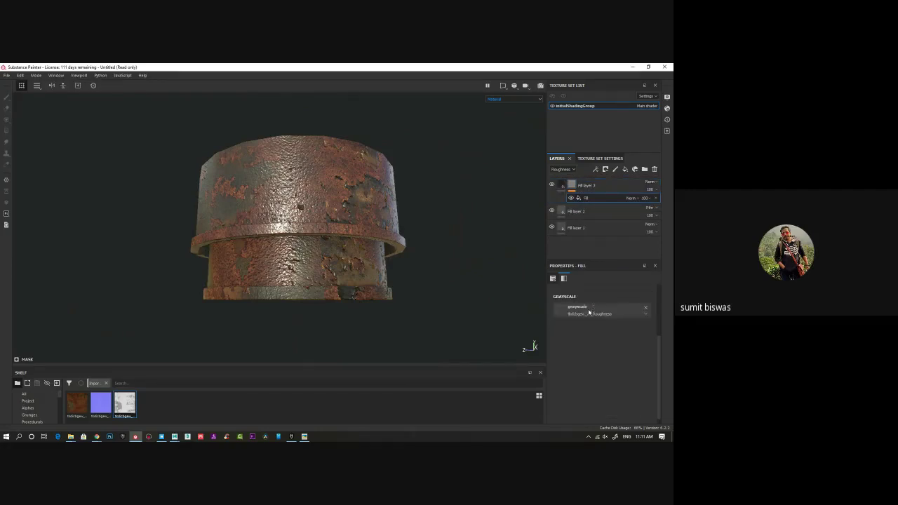
pyautogui.keyDown('alt'); pyautogui.moveTo(449, 297); pyautogui.dragTo(395, 307); pyautogui.keyUp('alt')
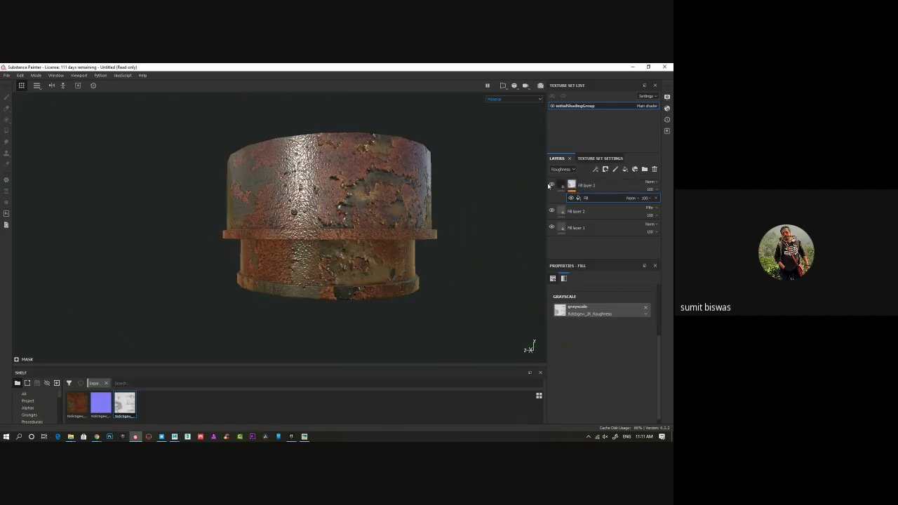
pyautogui.keyDown('alt'); pyautogui.click(573, 185); pyautogui.keyUp('alt')
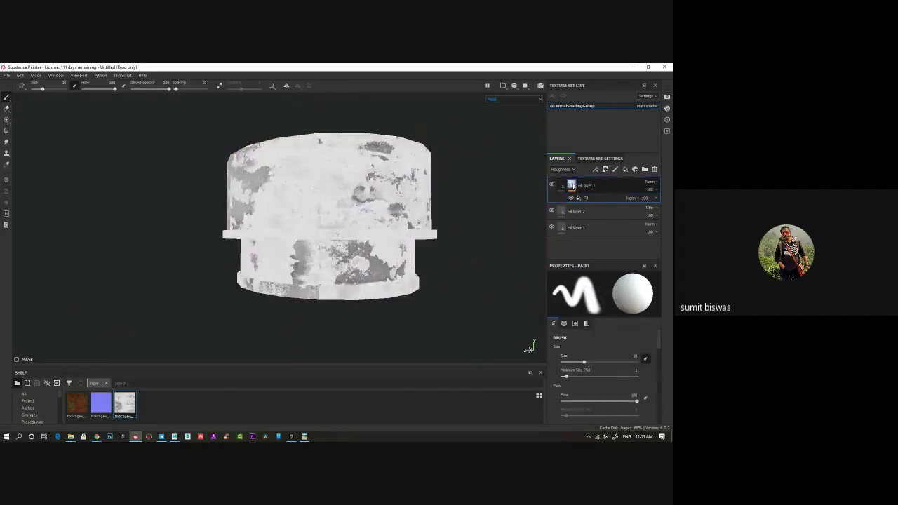
# Step: Raise the third fill layer's roughness to about 0.24 and inspect the material from another side
pyautogui.click(562, 188)
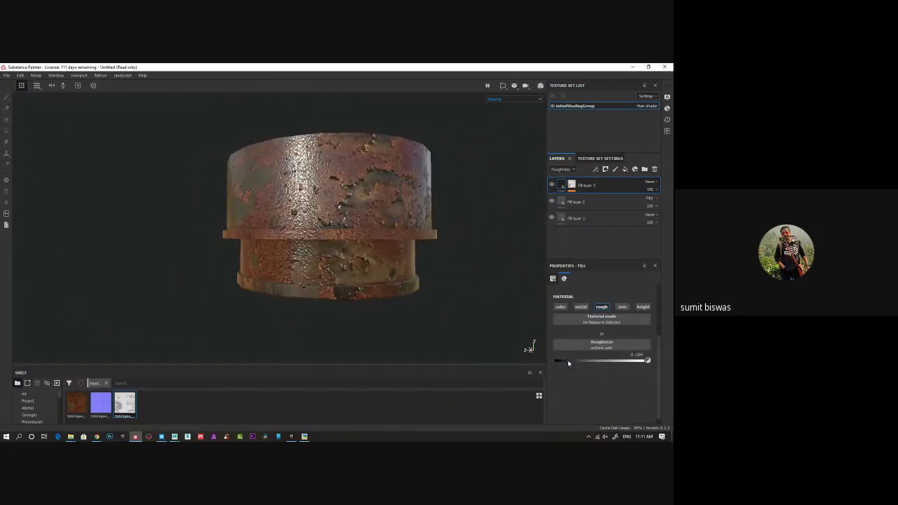
pyautogui.moveTo(568, 361)
pyautogui.mouseDown()
pyautogui.moveTo(648, 363)
pyautogui.moveTo(569, 366)
pyautogui.moveTo(611, 365)
pyautogui.moveTo(576, 368)
pyautogui.mouseUp()
pyautogui.click(572, 191)
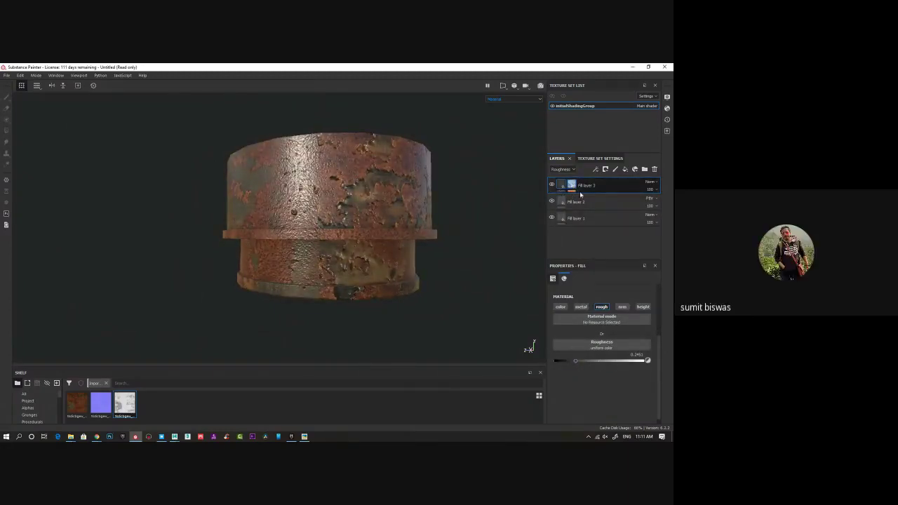
pyautogui.click(588, 200)
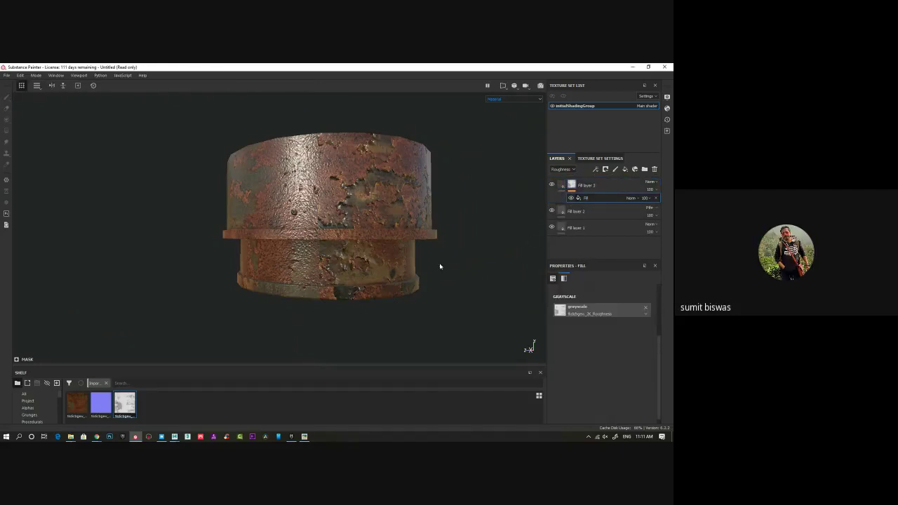
pyautogui.keyDown('alt'); pyautogui.moveTo(441, 267); pyautogui.dragTo(541, 195); pyautogui.keyUp('alt')
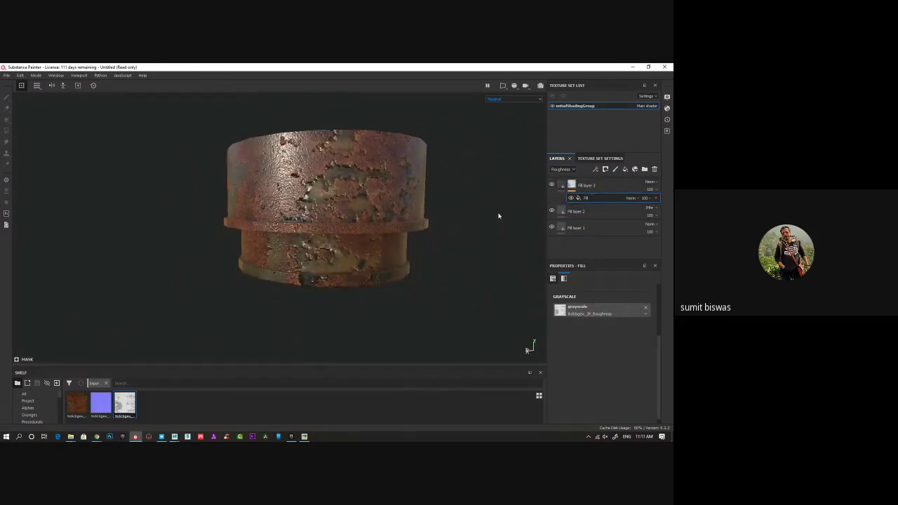
# Step: Show only the Roughness channel on the mesh and lower the third fill layer's roughness to about 0.15
pyautogui.press('c')
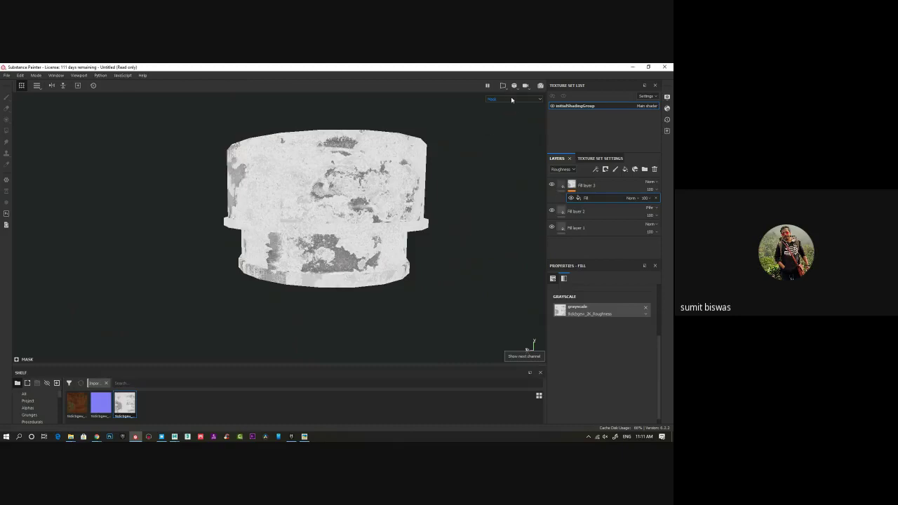
pyautogui.click(512, 99)
pyautogui.click(504, 128)
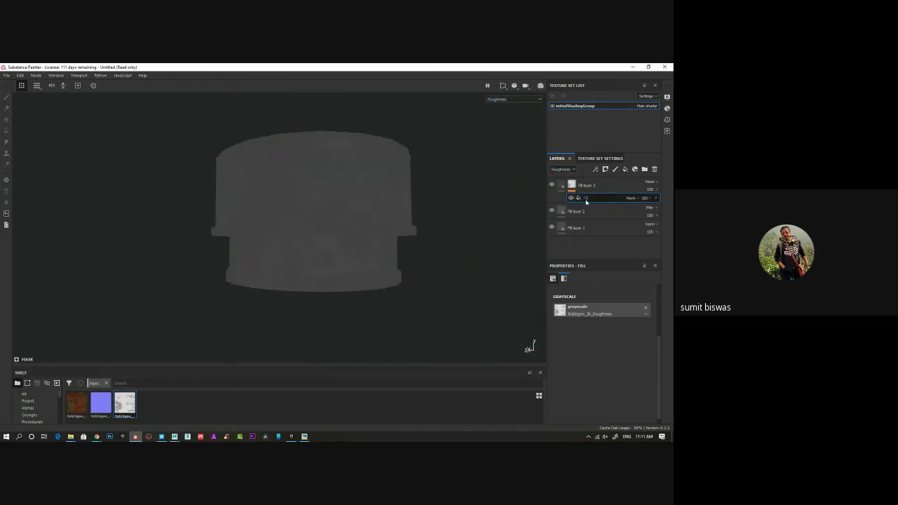
pyautogui.click(561, 186)
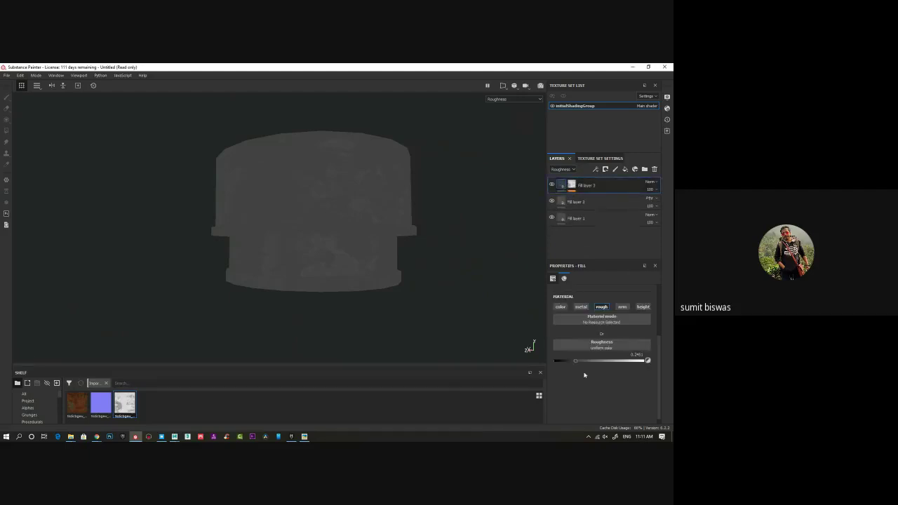
pyautogui.moveTo(576, 360)
pyautogui.mouseDown()
pyautogui.moveTo(569, 366)
pyautogui.moveTo(584, 367)
pyautogui.moveTo(570, 370)
pyautogui.mouseUp()
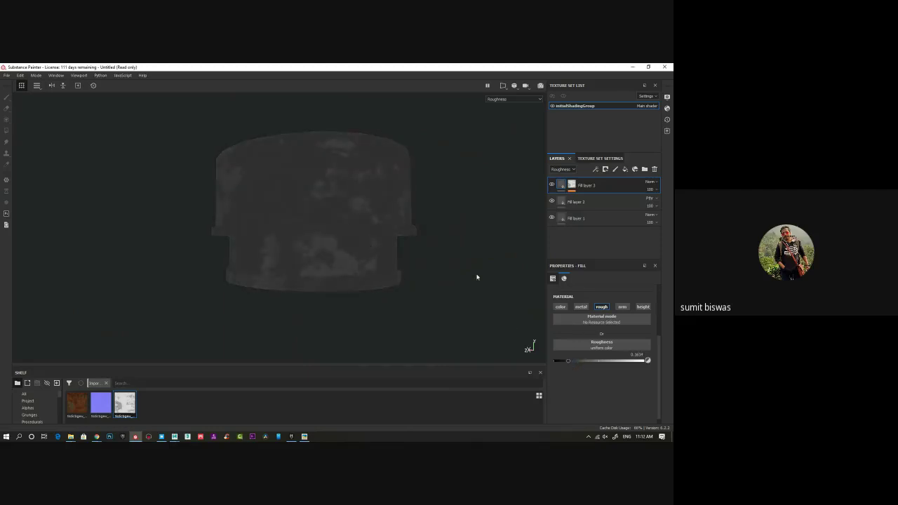
pyautogui.click(572, 186)
pyautogui.click(598, 199)
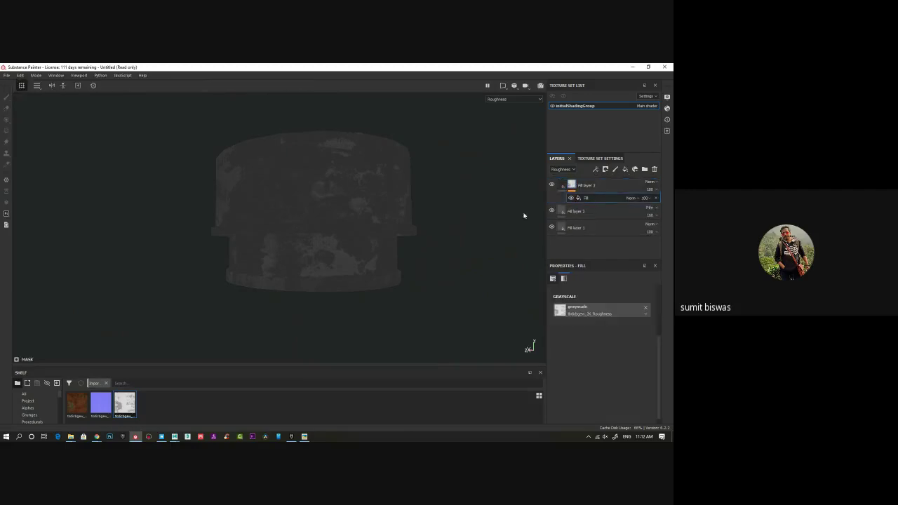
pyautogui.keyDown('alt'); pyautogui.moveTo(414, 281); pyautogui.dragTo(401, 275, button='middle'); pyautogui.keyUp('alt')
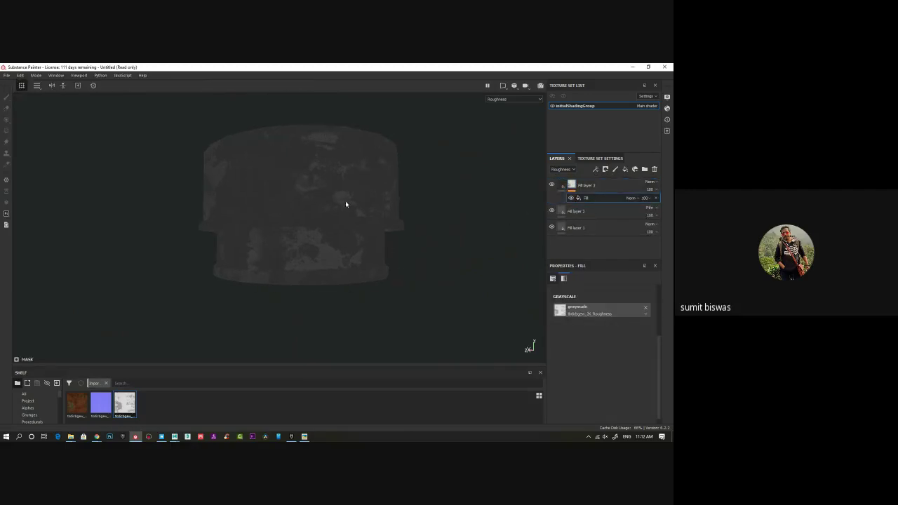
# Step: Add a Levels effect to the third layer's mask, raise its black input level to about 0.606, and check the full material
pyautogui.rightClick(598, 201)
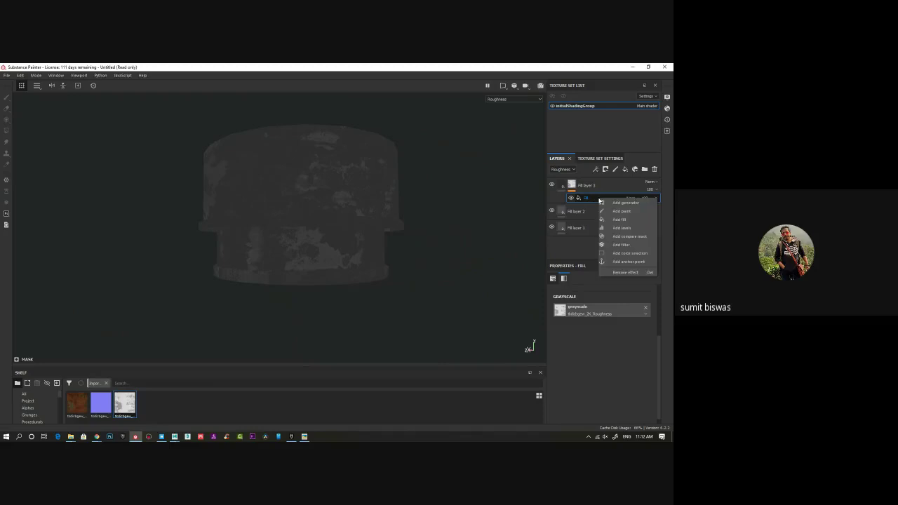
pyautogui.click(632, 227)
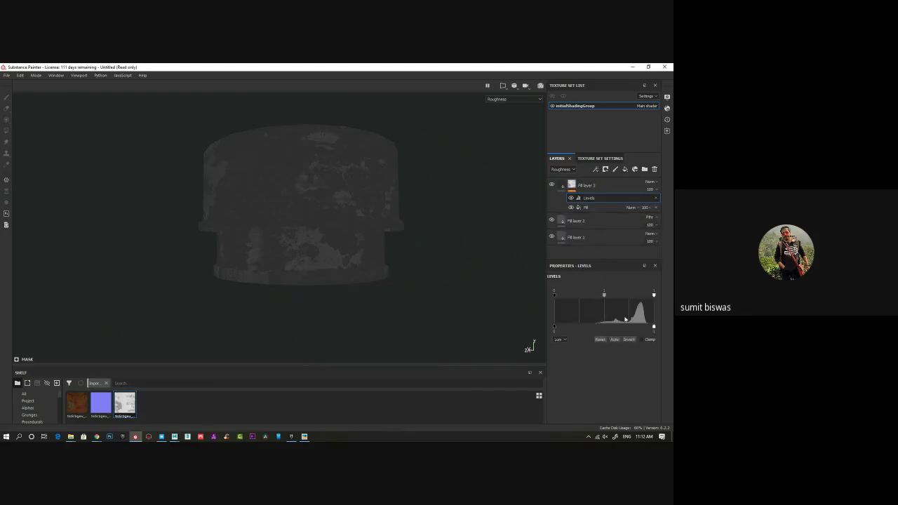
pyautogui.moveTo(654, 296)
pyautogui.mouseDown()
pyautogui.moveTo(647, 296)
pyautogui.moveTo(655, 297)
pyautogui.mouseUp()
pyautogui.moveTo(557, 296); pyautogui.dragTo(615, 297)
pyautogui.keyDown('alt'); pyautogui.moveTo(366, 271); pyautogui.dragTo(363, 270, button='middle'); pyautogui.keyUp('alt')
pyautogui.press('m')
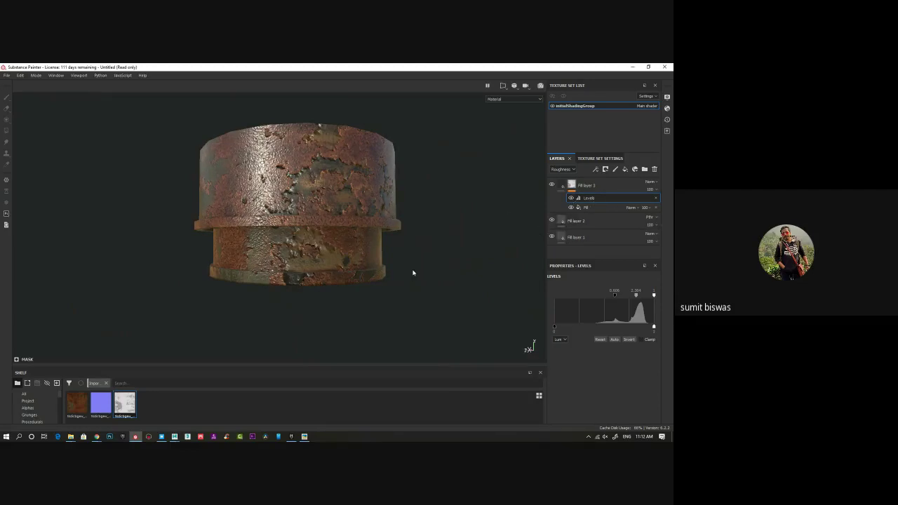
pyautogui.keyDown('alt'); pyautogui.moveTo(411, 271); pyautogui.dragTo(372, 288); pyautogui.keyUp('alt')
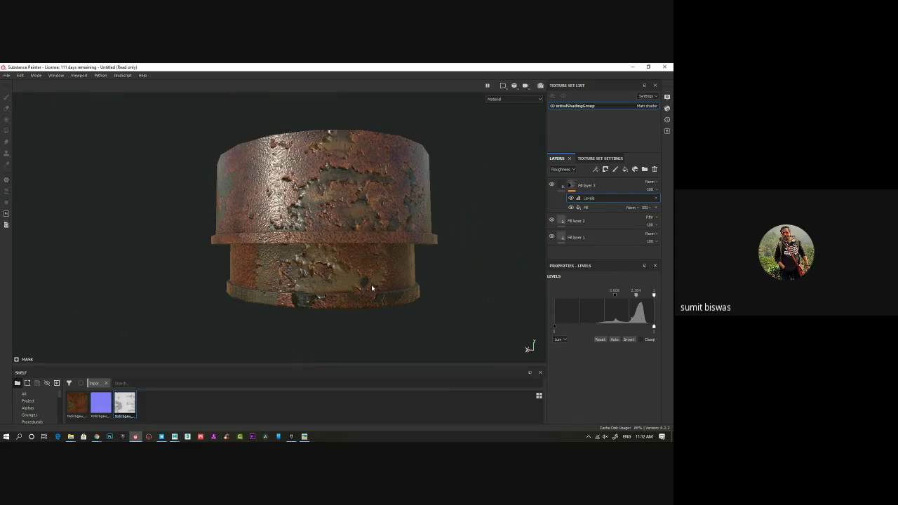
# Step: Add a generator above the Levels effect in the third layer's mask and choose Dirt for it
pyautogui.rightClick(616, 200)
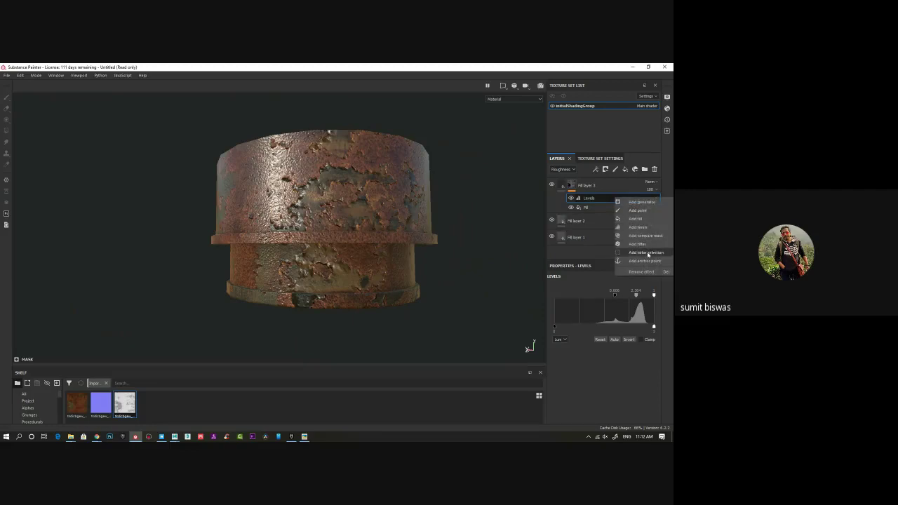
pyautogui.click(642, 202)
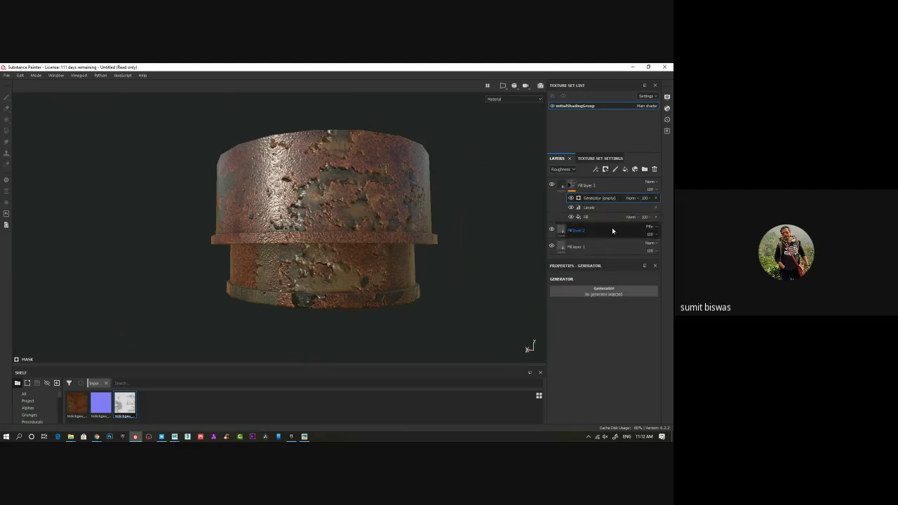
pyautogui.click(604, 289)
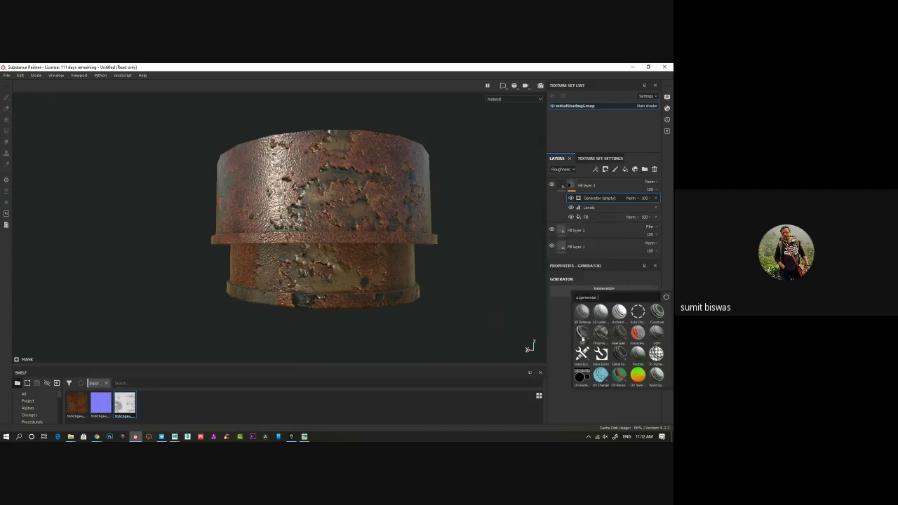
pyautogui.click(582, 335)
pyautogui.keyDown('alt'); pyautogui.moveTo(487, 307); pyautogui.dragTo(457, 291, button='middle'); pyautogui.keyUp('alt')
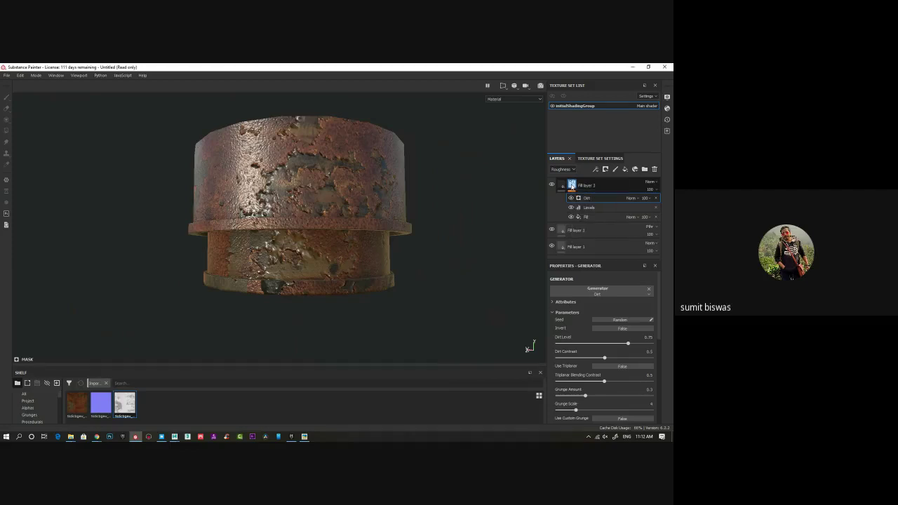
# Step: View the third layer's mask on the mesh and compare it with the Dirt generator hidden and shown
pyautogui.keyDown('alt'); pyautogui.click(572, 186); pyautogui.keyUp('alt')
pyautogui.moveTo(479, 251)
pyautogui.keyDown('alt'); pyautogui.mouseDown()
pyautogui.moveTo(474, 281)
pyautogui.moveTo(484, 270)
pyautogui.mouseUp(); pyautogui.keyUp('alt')
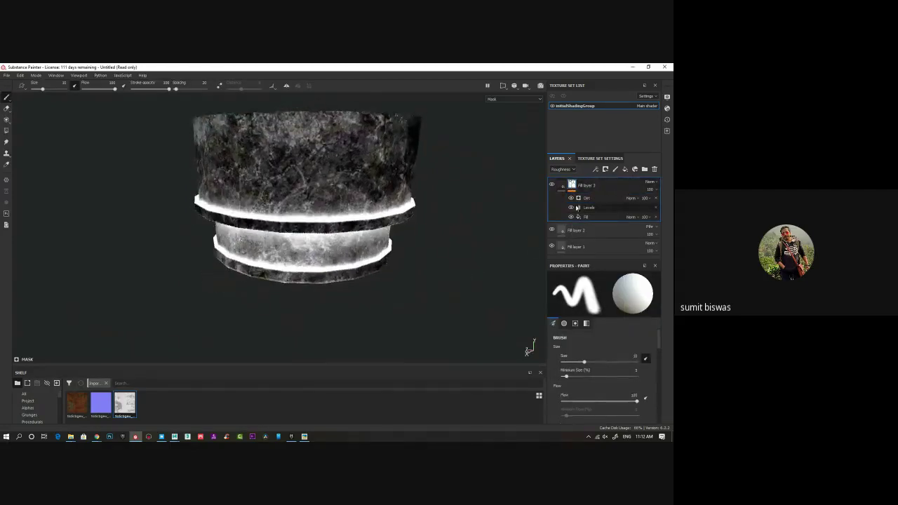
pyautogui.click(572, 199)
pyautogui.click(572, 200)
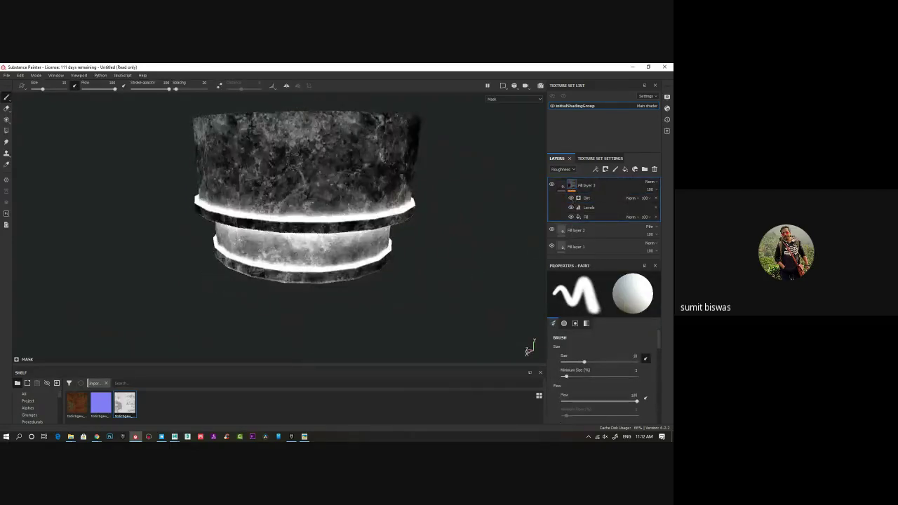
# Step: Try the Overlay blending mode on the Dirt generator, inspect the mask, and switch the mode to Screen
pyautogui.click(593, 199)
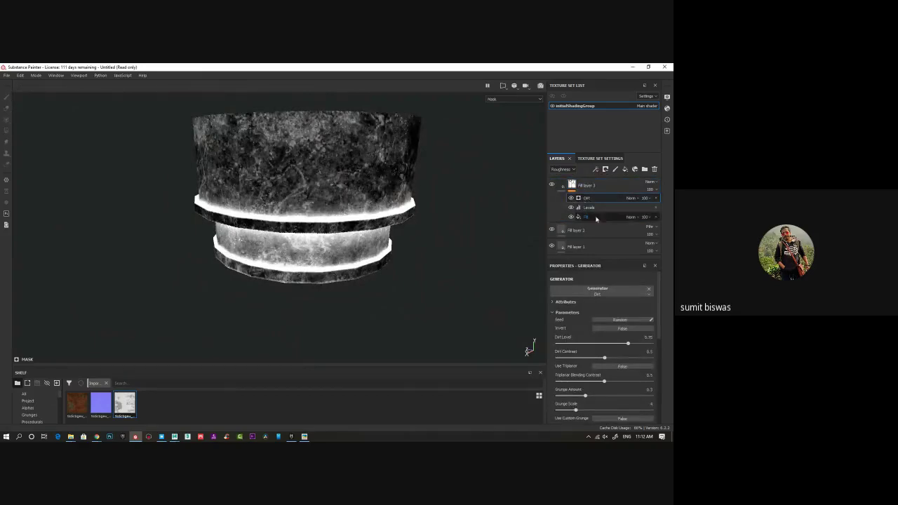
pyautogui.click(636, 198)
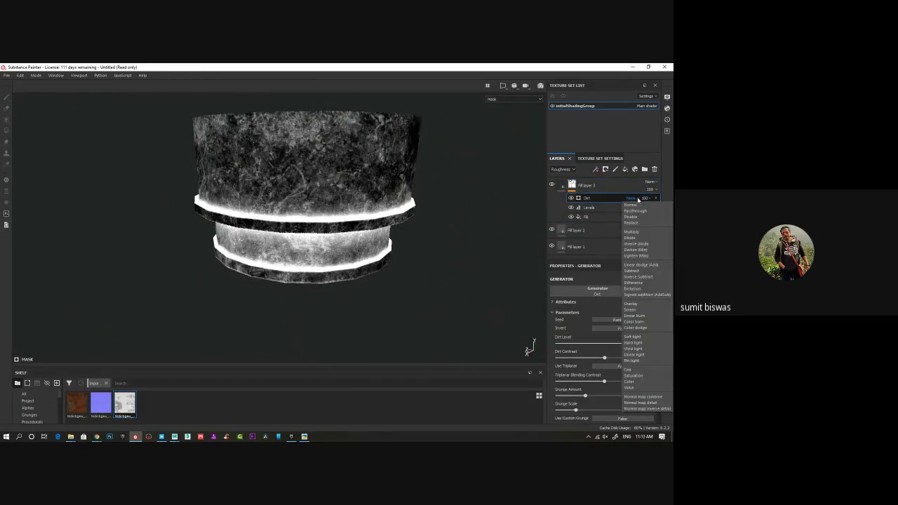
pyautogui.click(636, 302)
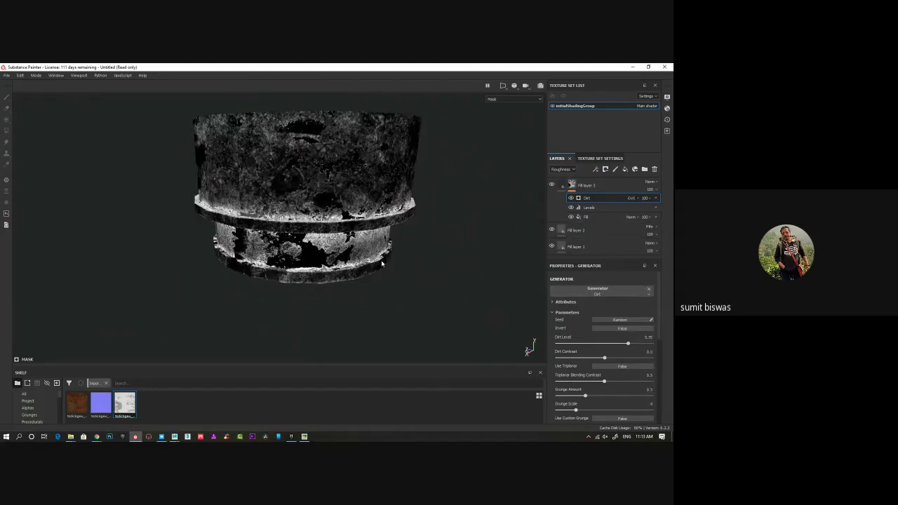
pyautogui.keyDown('alt'); pyautogui.moveTo(491, 228); pyautogui.dragTo(421, 234); pyautogui.keyUp('alt')
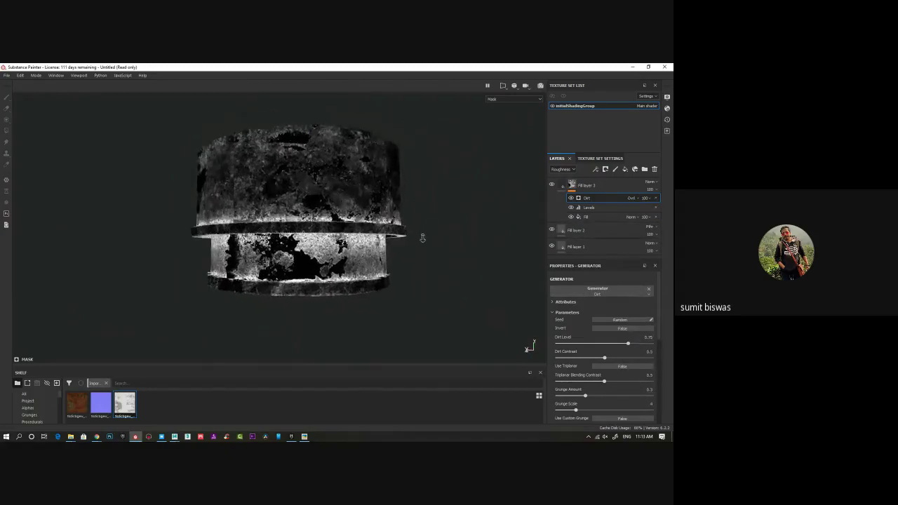
pyautogui.click(637, 198)
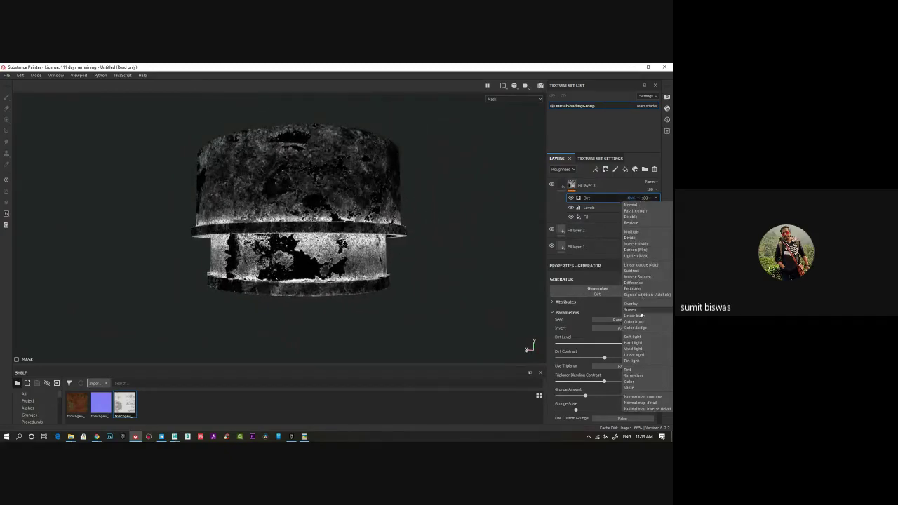
pyautogui.click(631, 310)
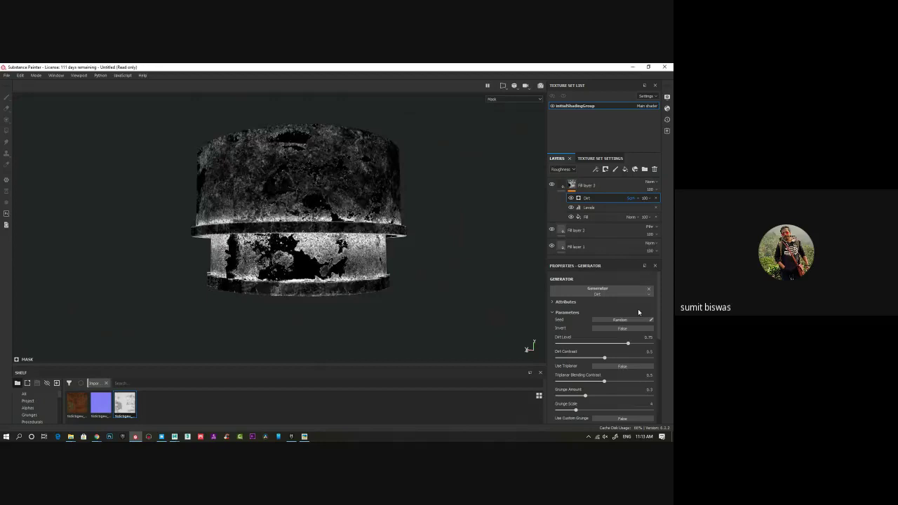
# Step: Compare the third layer's mask on the mesh with the Dirt generator in Screen mode hidden and shown
pyautogui.click(570, 199)
pyautogui.click(570, 199)
pyautogui.click(571, 199)
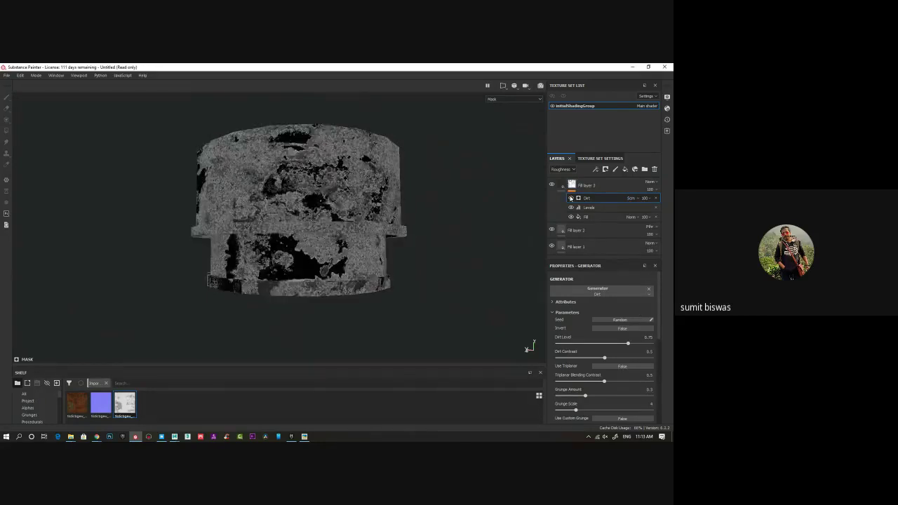
pyautogui.click(571, 199)
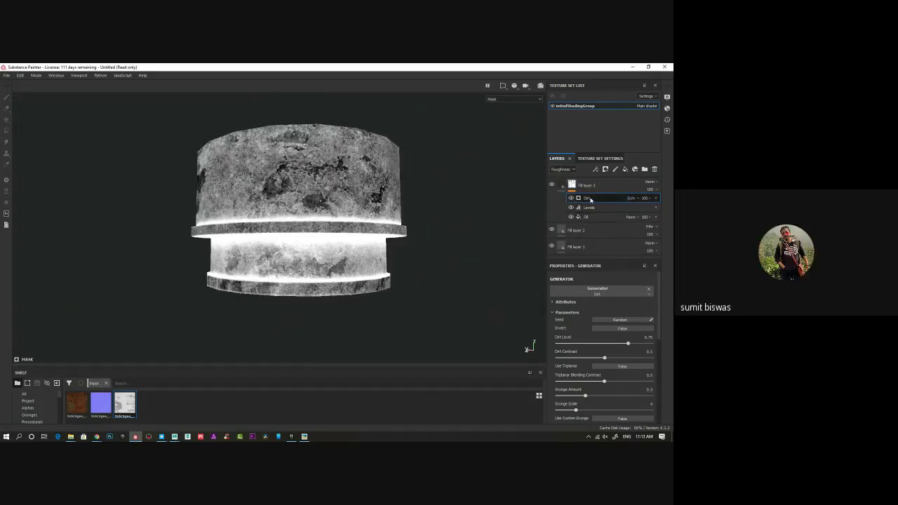
# Step: Return to the full material and compare the mesh with the third fill layer hidden and shown
pyautogui.click(562, 186)
pyautogui.scroll(-2, 405, 239)
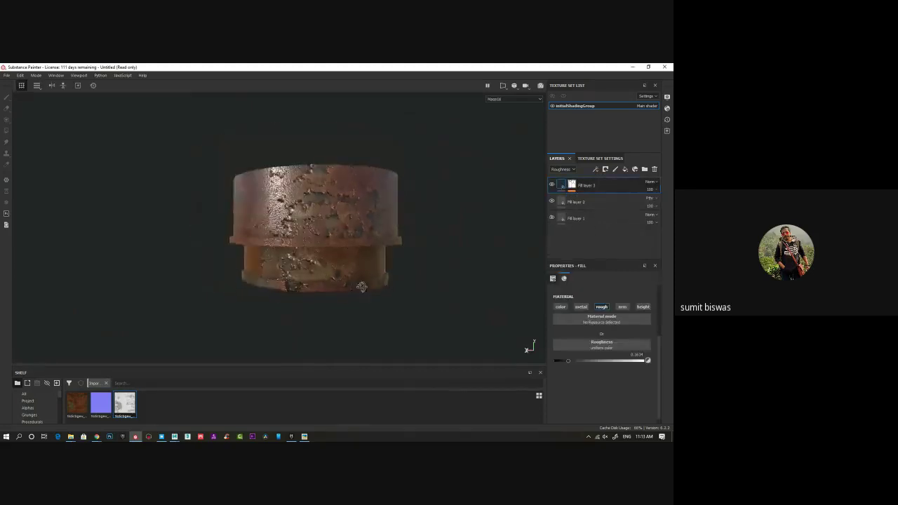
pyautogui.keyDown('alt'); pyautogui.moveTo(360, 288); pyautogui.dragTo(348, 274); pyautogui.keyUp('alt')
pyautogui.click(552, 186)
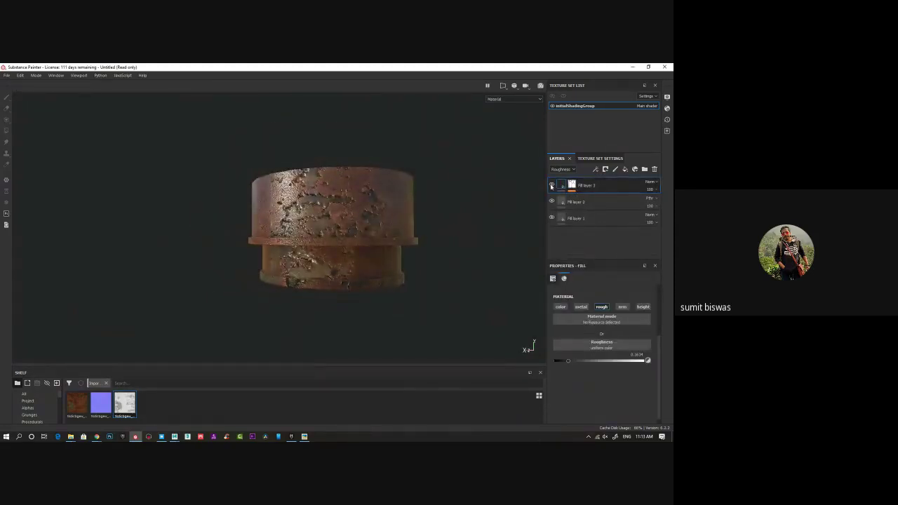
pyautogui.click(552, 186)
pyautogui.click(551, 186)
pyautogui.click(551, 186)
# Step: Compare the material with the Dirt generator hidden and shown, and change the generator's blending mode to Multiply
pyautogui.click(573, 187)
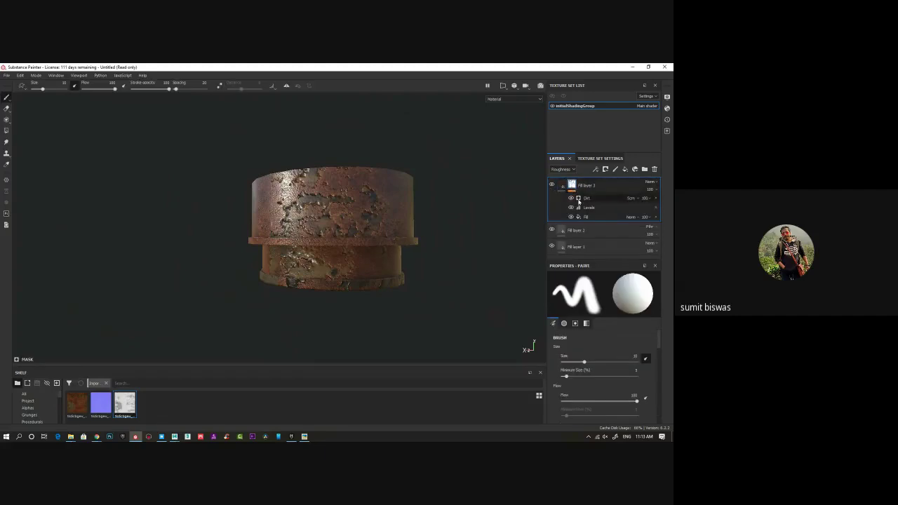
pyautogui.click(570, 200)
pyautogui.click(570, 200)
pyautogui.scroll(4, 427, 259)
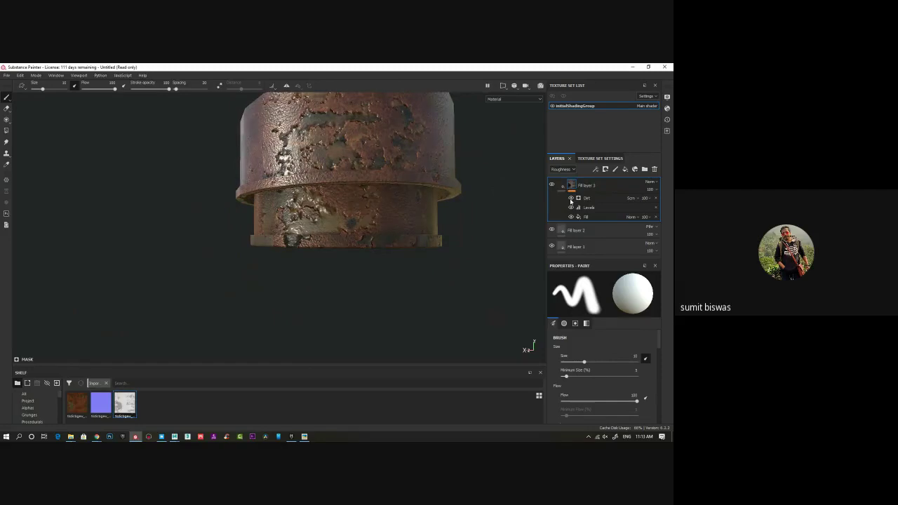
pyautogui.click(631, 198)
pyautogui.click(641, 237)
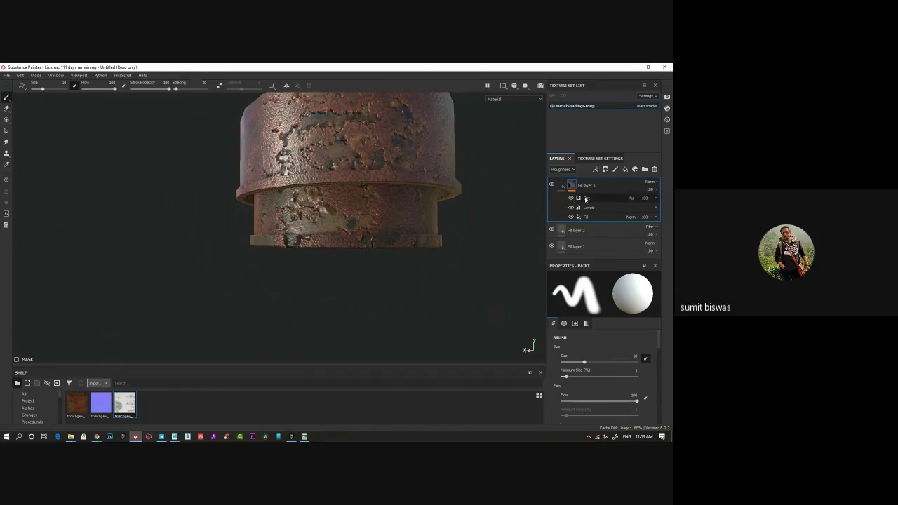
# Step: Set the Dirt generator's Dirt Level to 0.77 and Dirt Contrast to about 0.65, and inspect the rust from several sides
pyautogui.click(586, 199)
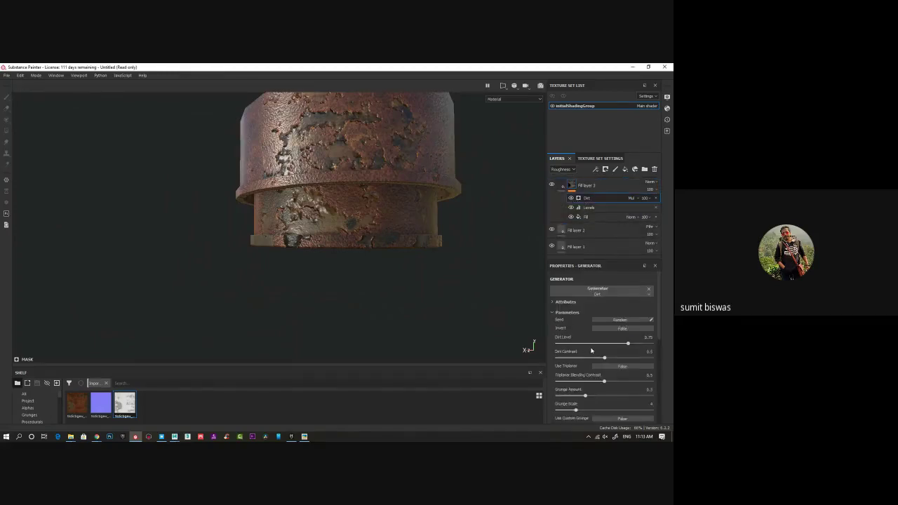
pyautogui.moveTo(628, 343); pyautogui.dragTo(619, 367)
pyautogui.keyDown('alt'); pyautogui.moveTo(452, 284); pyautogui.dragTo(428, 286); pyautogui.keyUp('alt')
pyautogui.keyDown('alt'); pyautogui.moveTo(428, 287); pyautogui.dragTo(361, 273, button='right'); pyautogui.keyUp('alt')
pyautogui.keyDown('alt'); pyautogui.moveTo(360, 273); pyautogui.dragTo(302, 258); pyautogui.keyUp('alt')
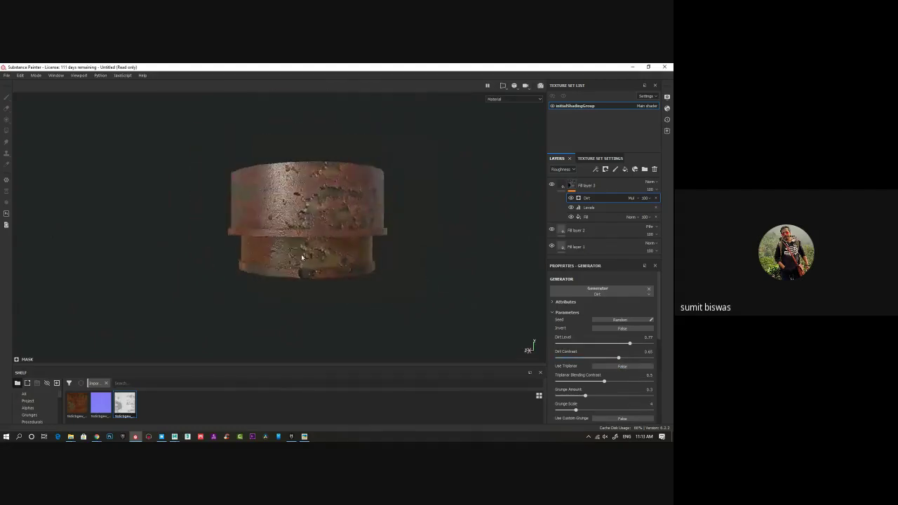
pyautogui.keyDown('alt'); pyautogui.moveTo(325, 223); pyautogui.dragTo(351, 253); pyautogui.keyUp('alt')
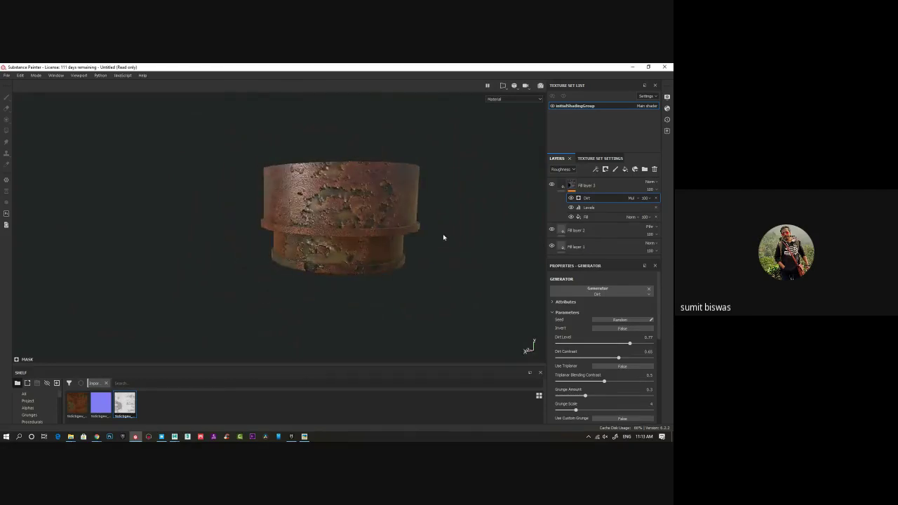
pyautogui.keyDown('alt'); pyautogui.moveTo(443, 237); pyautogui.dragTo(337, 237); pyautogui.keyUp('alt')
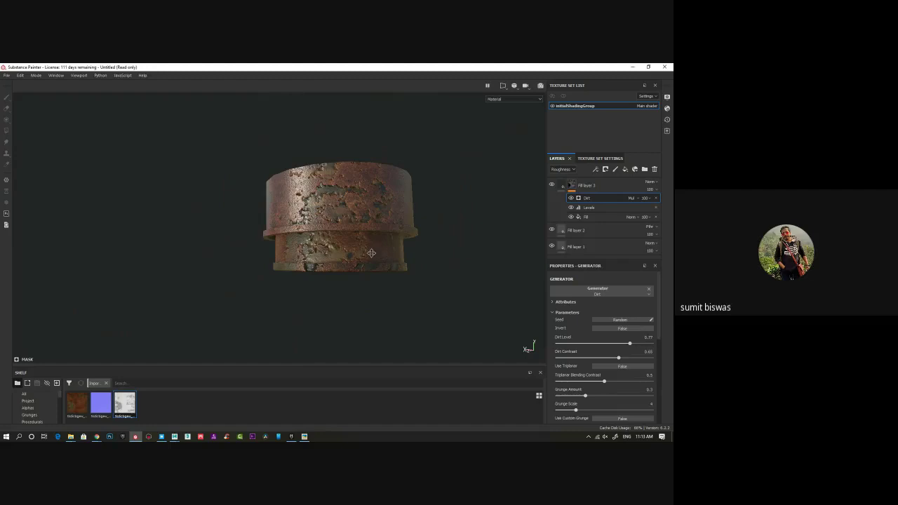
pyautogui.keyDown('alt'); pyautogui.moveTo(379, 243); pyautogui.dragTo(84, 250); pyautogui.keyUp('alt')
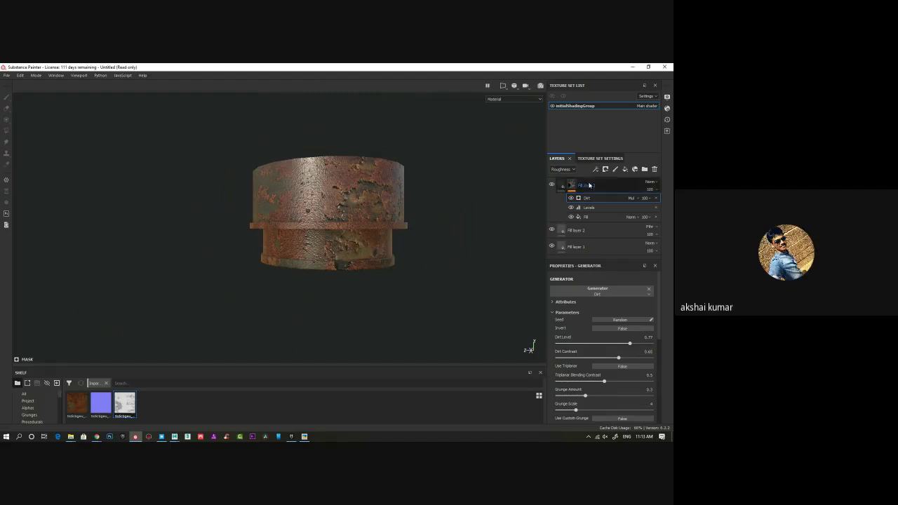
# Step: Add a fill layer above the third layer and try sampling its base color from the reference photo
pyautogui.click(622, 186)
pyautogui.click(625, 170)
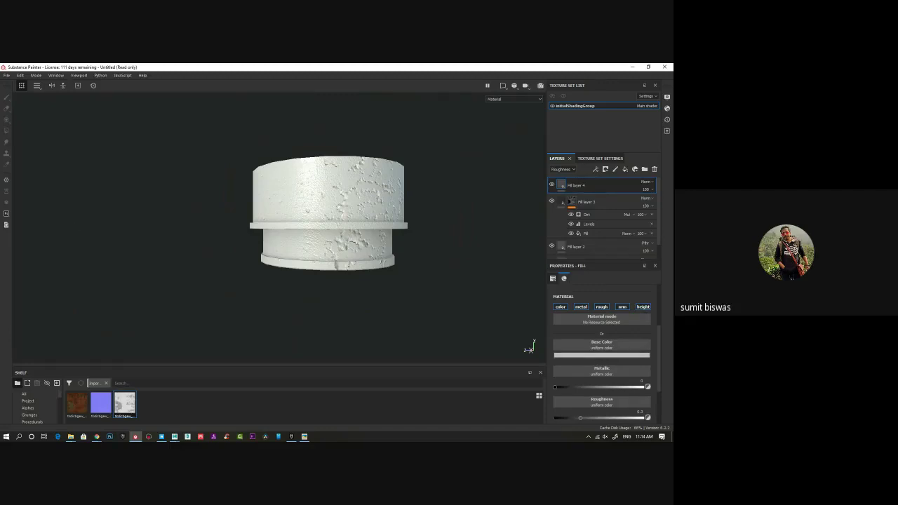
pyautogui.moveTo(0, 146); pyautogui.dragTo(0, 146)
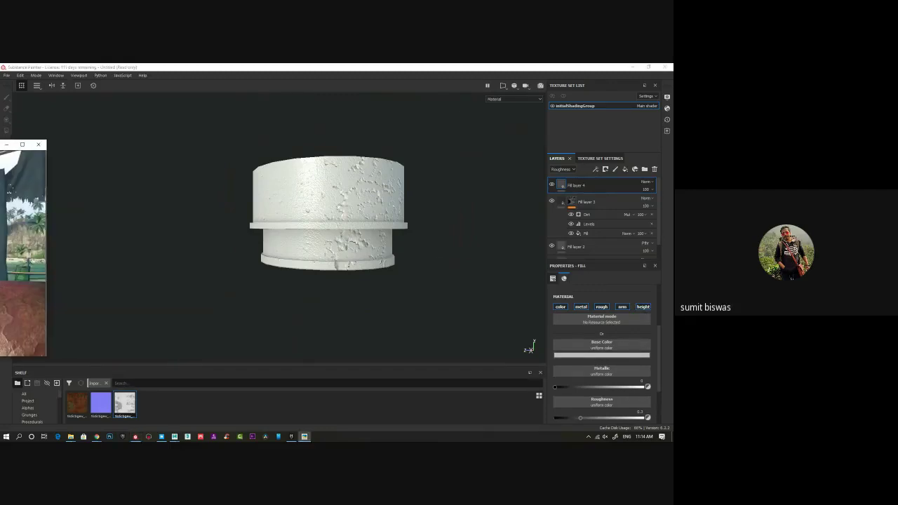
pyautogui.click(600, 355)
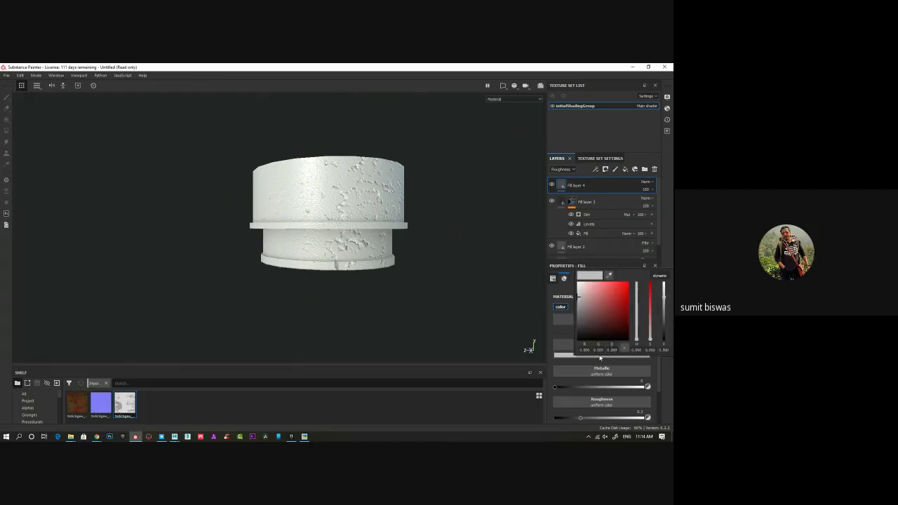
pyautogui.click(609, 275)
pyautogui.click(611, 274)
pyautogui.click(273, 275)
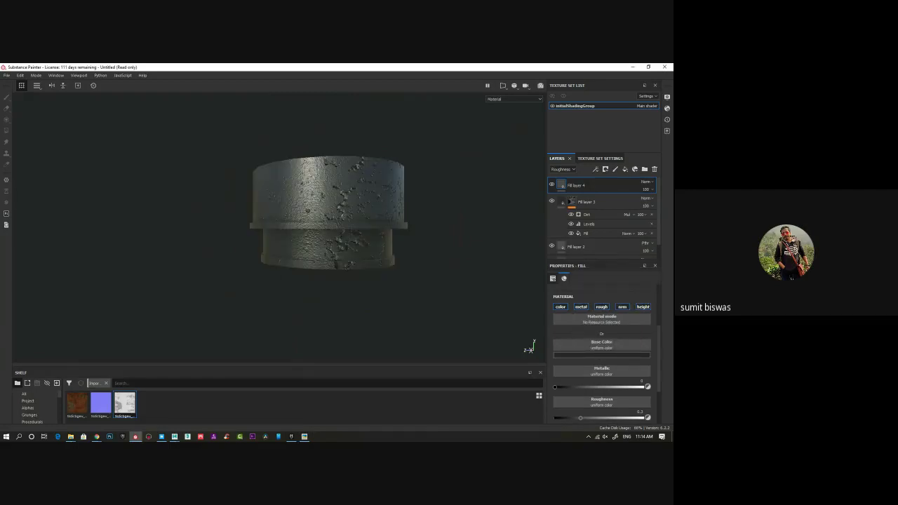
# Step: Sample the fourth layer's base color from the red reference photo and adjust it to a dark reddish brown
pyautogui.click(596, 356)
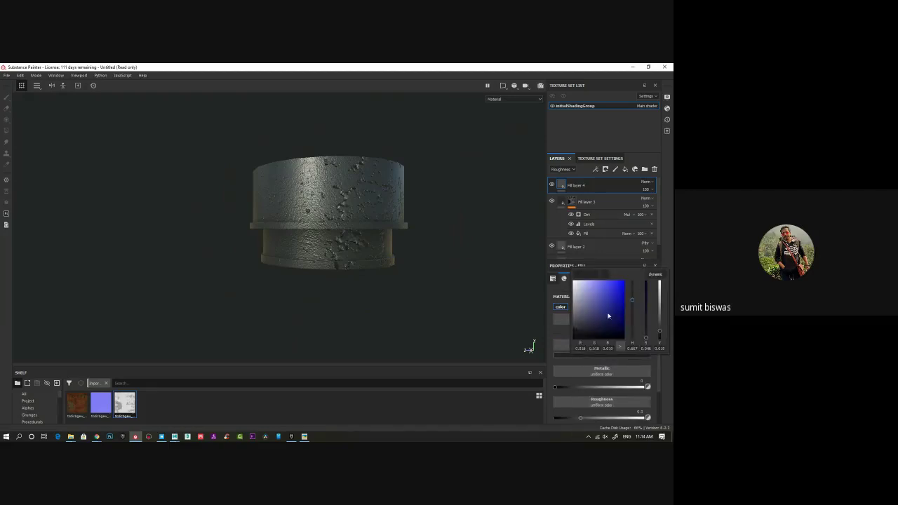
pyautogui.moveTo(608, 273); pyautogui.dragTo(0, 278)
pyautogui.moveTo(598, 297); pyautogui.dragTo(601, 297)
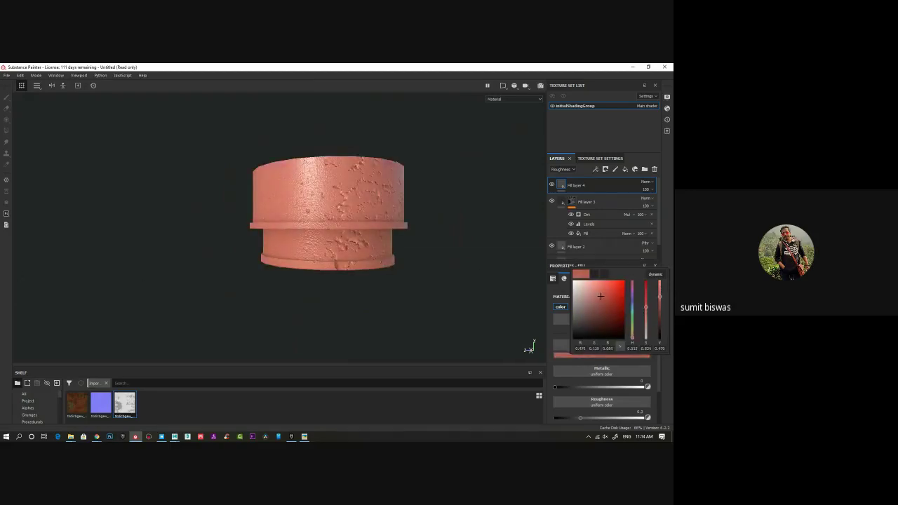
pyautogui.moveTo(0, 278); pyautogui.dragTo(0, 278)
pyautogui.moveTo(607, 302); pyautogui.dragTo(609, 315)
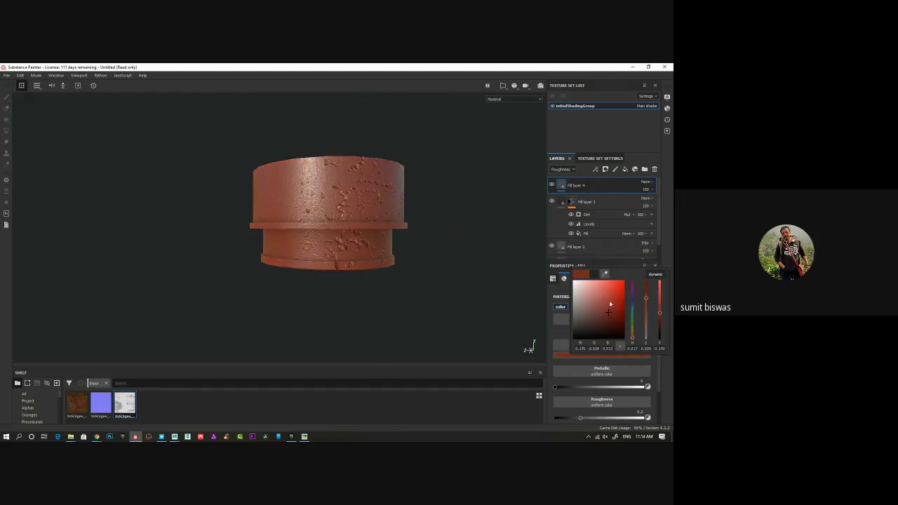
# Step: Keep only the color and roughness channels on the fourth layer and set its roughness to about 0.4
pyautogui.click(579, 187)
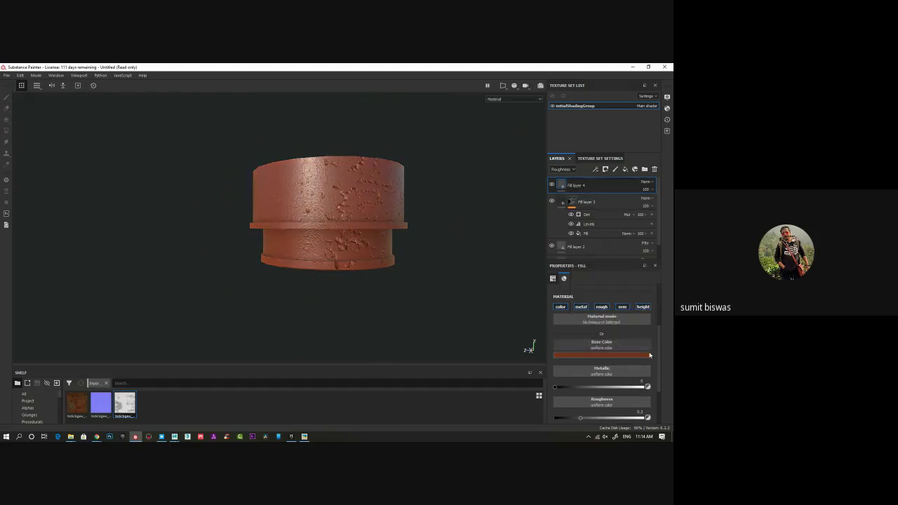
pyautogui.click(581, 309)
pyautogui.click(623, 309)
pyautogui.click(643, 308)
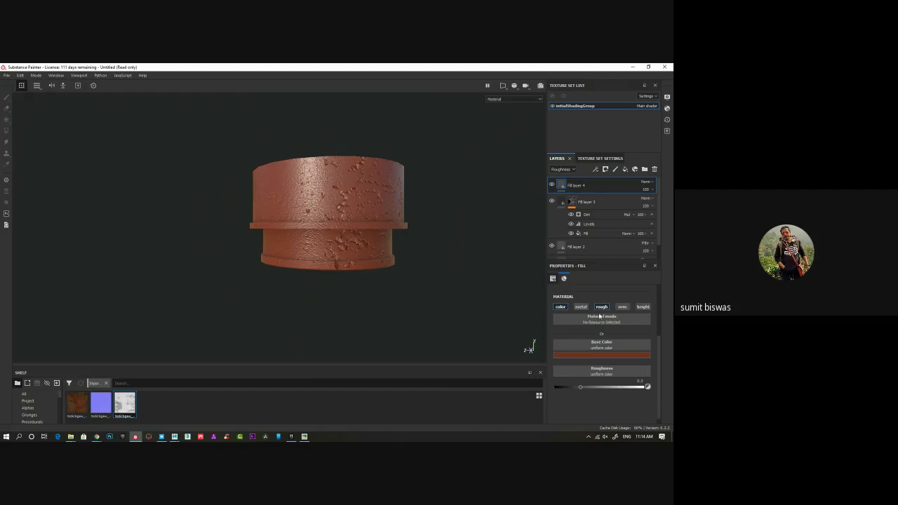
pyautogui.moveTo(581, 389); pyautogui.dragTo(584, 389)
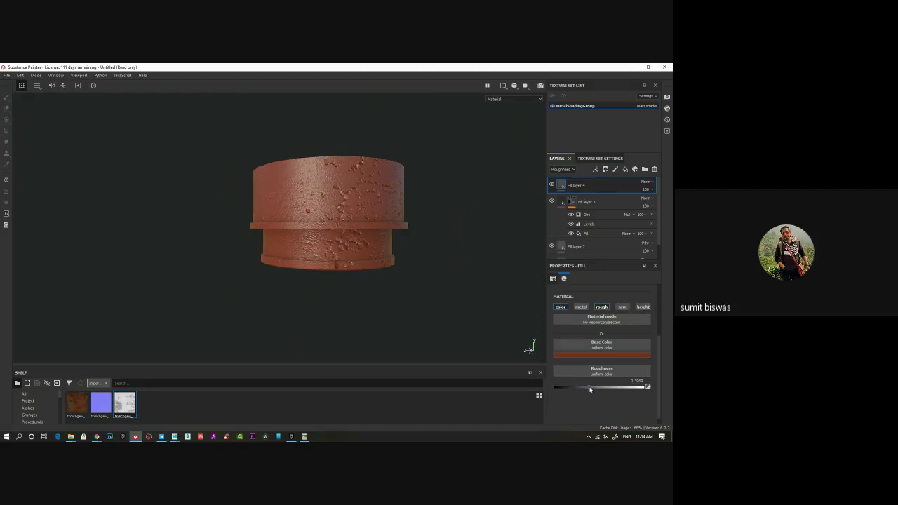
pyautogui.keyDown('alt'); pyautogui.moveTo(354, 254); pyautogui.dragTo(311, 236); pyautogui.keyUp('alt')
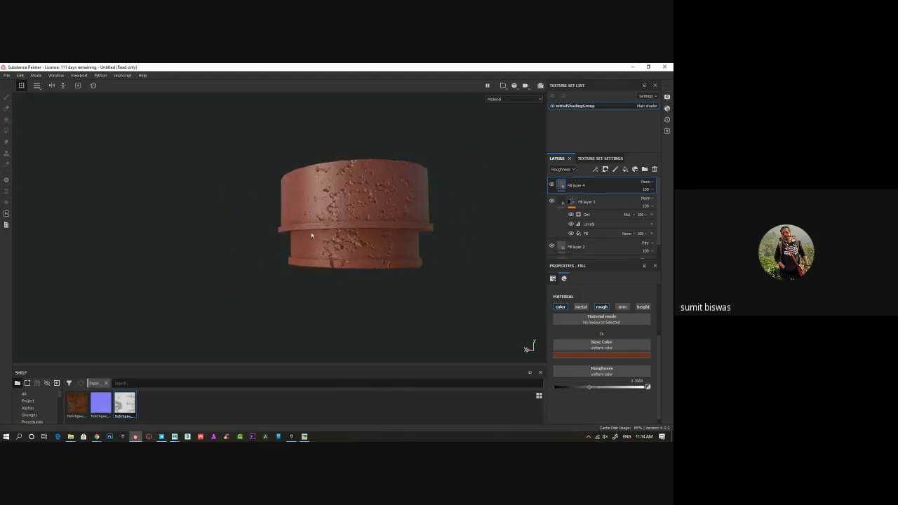
# Step: Move the fourth fill layer below the third and compare the mesh with the red layer hidden and shown
pyautogui.click(553, 202)
pyautogui.moveTo(592, 186); pyautogui.dragTo(591, 243)
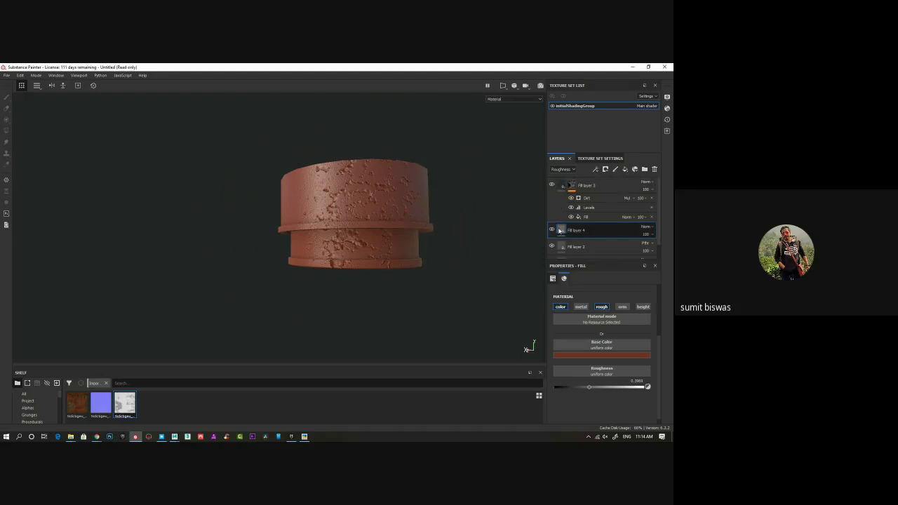
pyautogui.keyDown('alt'); pyautogui.moveTo(481, 207); pyautogui.dragTo(501, 206); pyautogui.keyUp('alt')
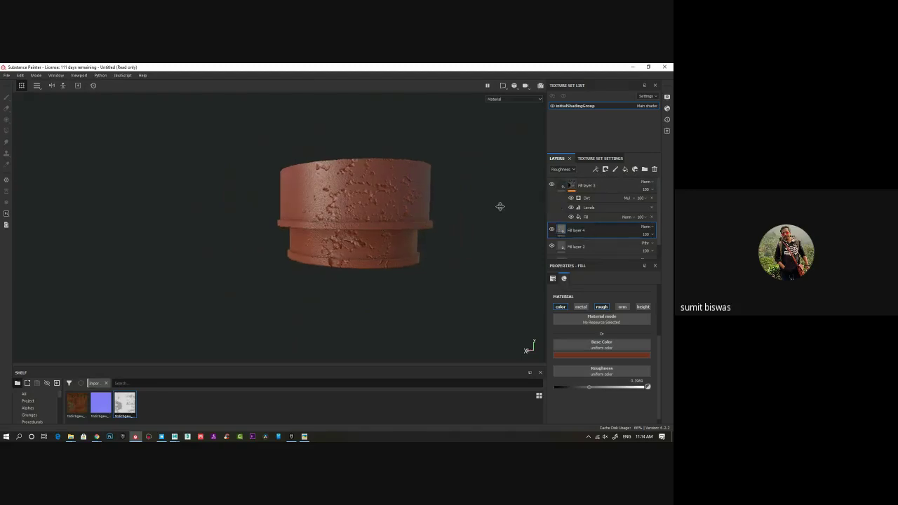
pyautogui.keyDown('alt'); pyautogui.moveTo(500, 207); pyautogui.dragTo(487, 212, button='middle'); pyautogui.keyUp('alt')
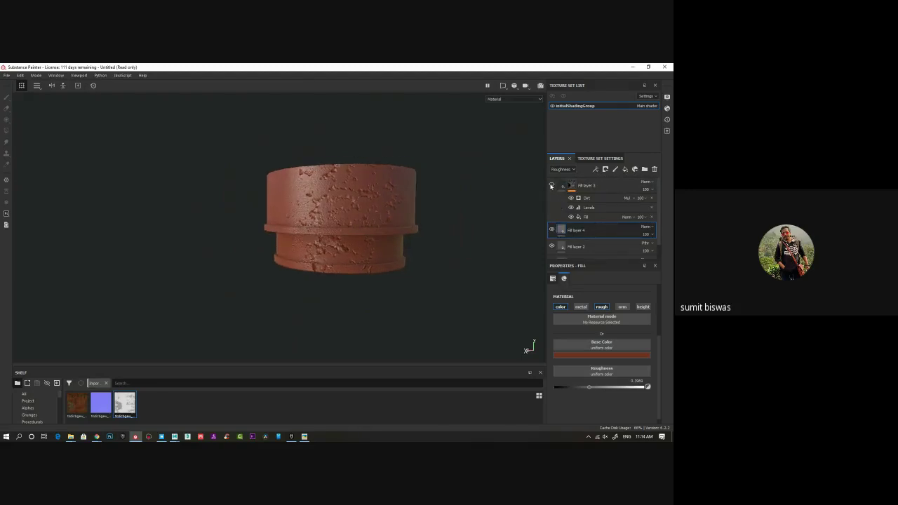
pyautogui.click(552, 230)
pyautogui.click(552, 230)
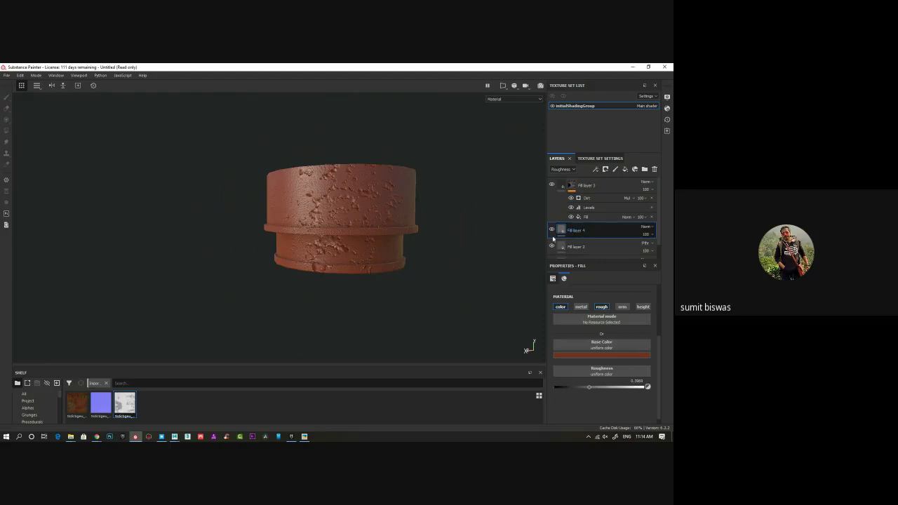
pyautogui.click(314, 216)
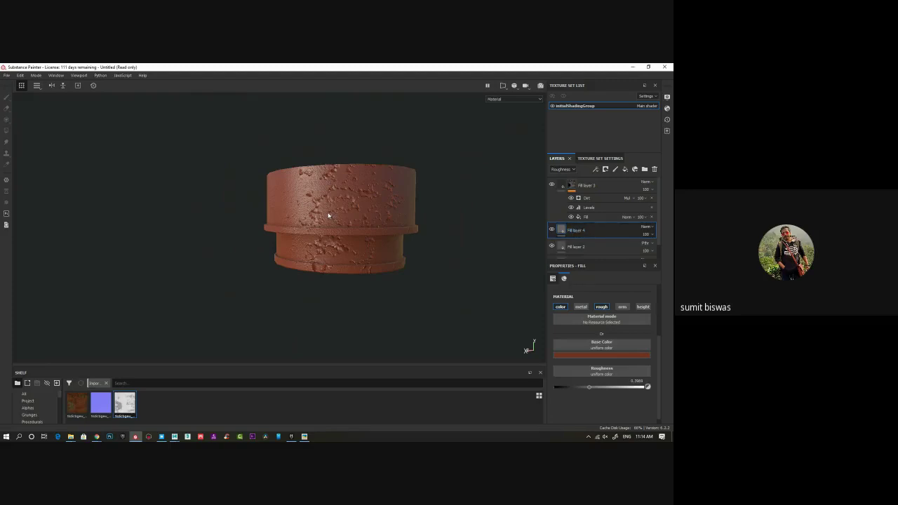
pyautogui.click(552, 230)
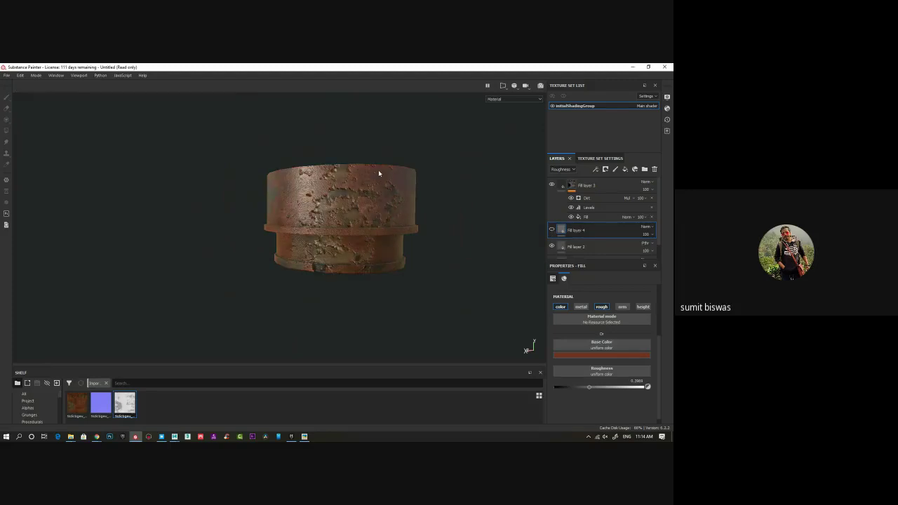
# Step: Show the fourth fill layer again and add a black mask to it
pyautogui.click(552, 229)
pyautogui.rightClick(565, 231)
pyautogui.click(591, 241)
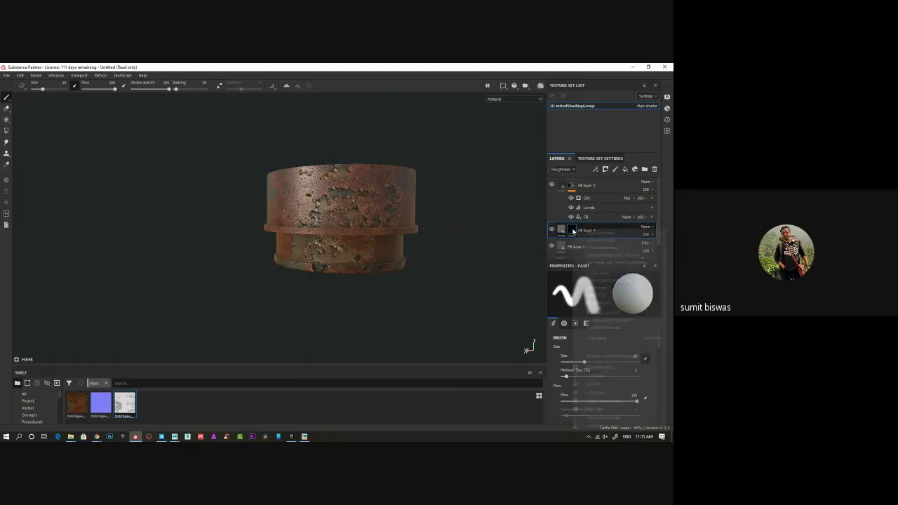
pyautogui.rightClick(572, 230)
pyautogui.click(612, 368)
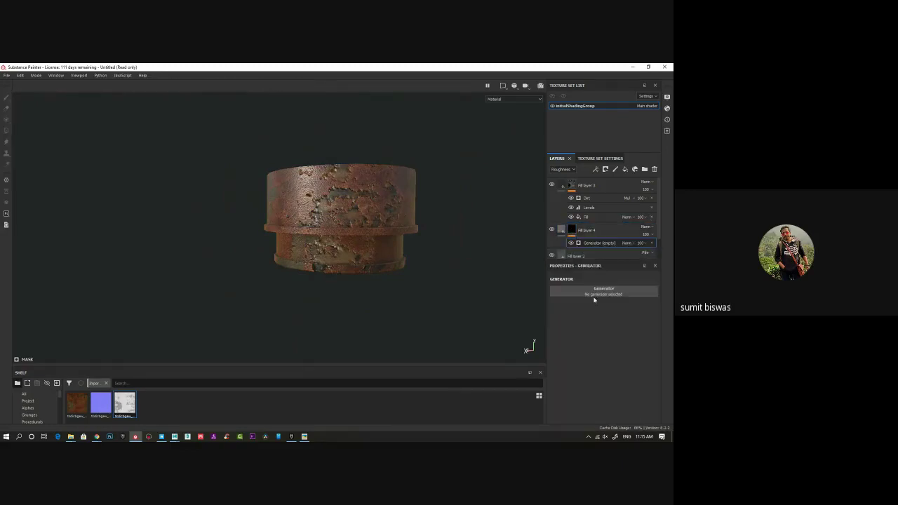
pyautogui.click(595, 290)
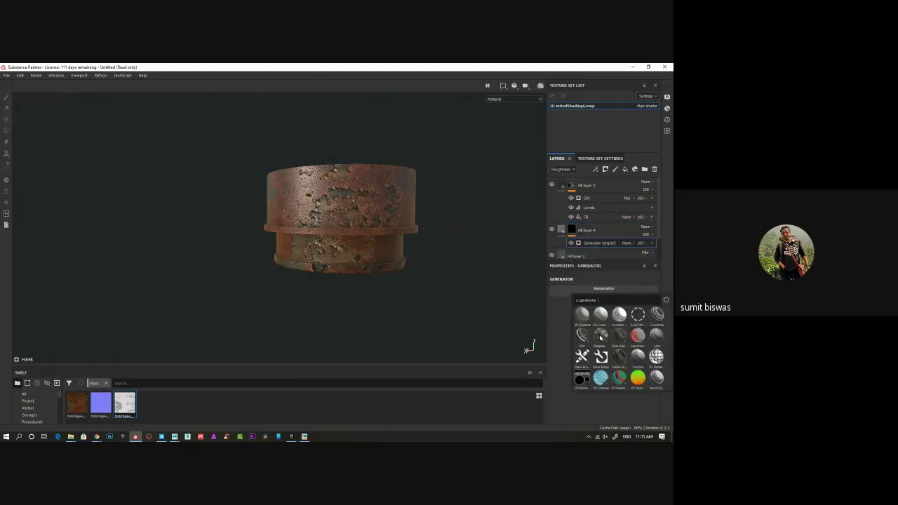
pyautogui.moveTo(601, 337)
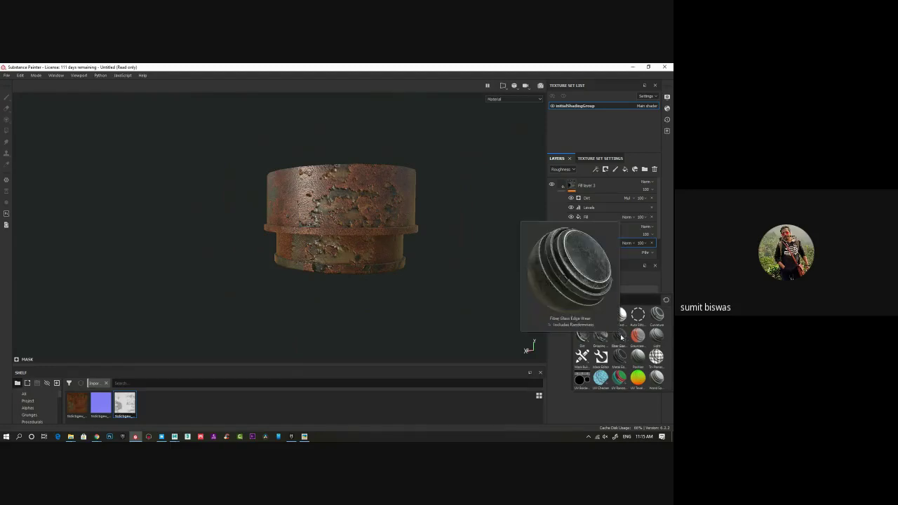
pyautogui.click(652, 242)
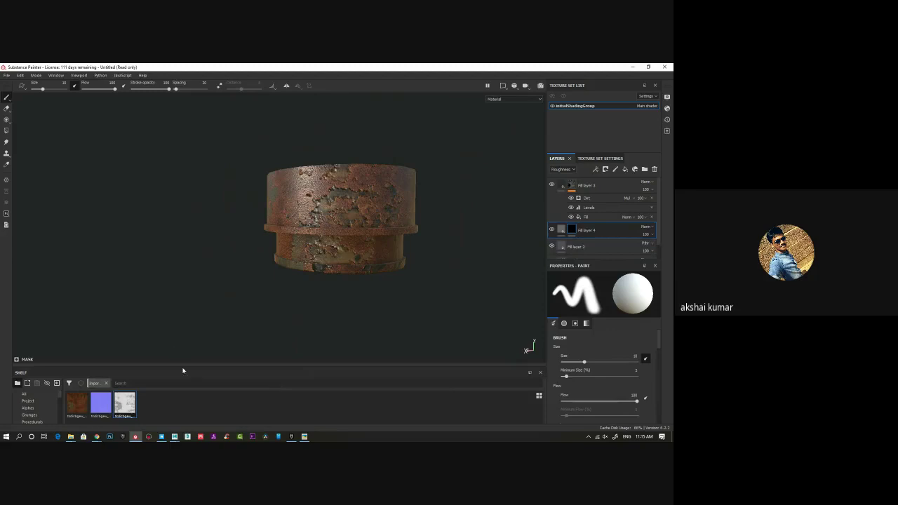
# Step: Apply the Surface Worn smart mask to the fourth fill layer and compare the mesh with that layer hidden and shown
pyautogui.moveTo(182, 365); pyautogui.dragTo(182, 243)
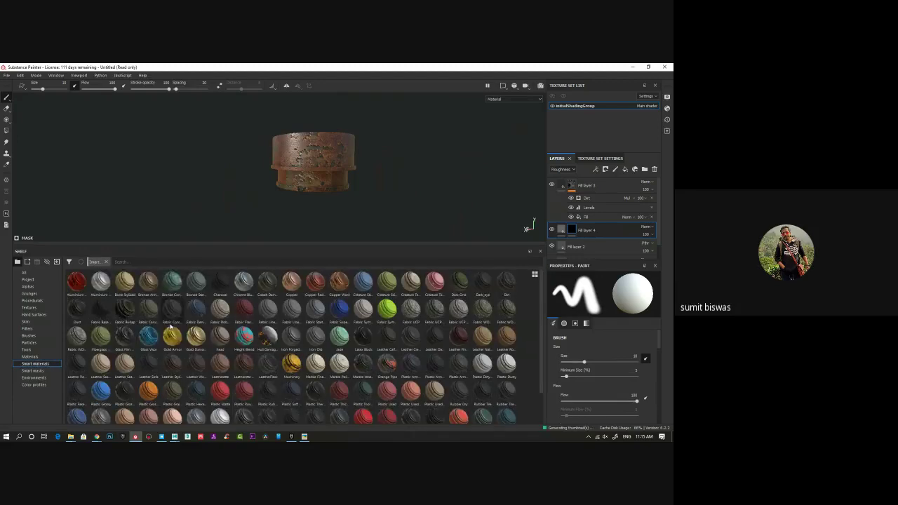
pyautogui.click(35, 364)
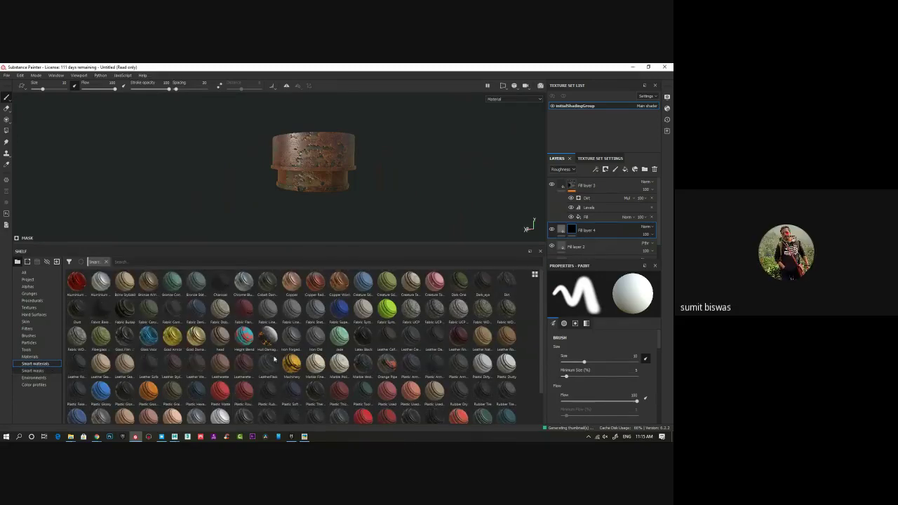
pyautogui.click(33, 371)
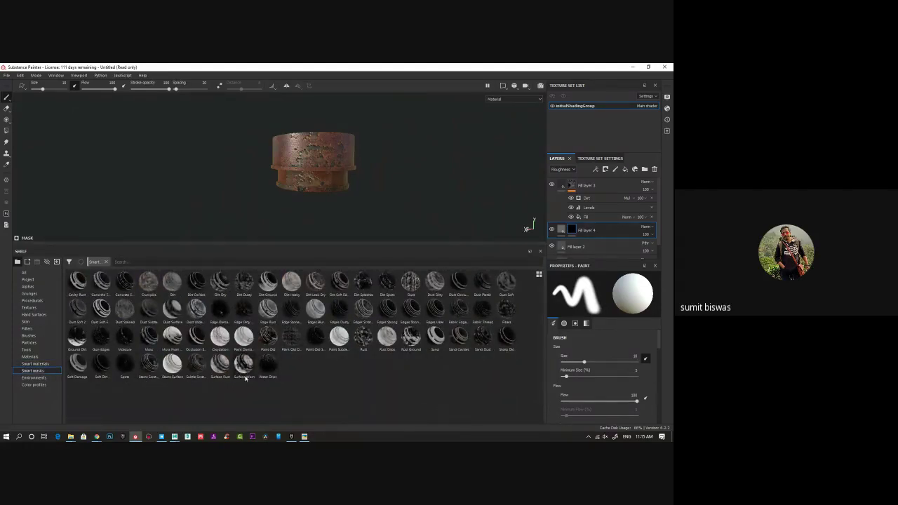
pyautogui.moveTo(244, 363); pyautogui.dragTo(601, 228)
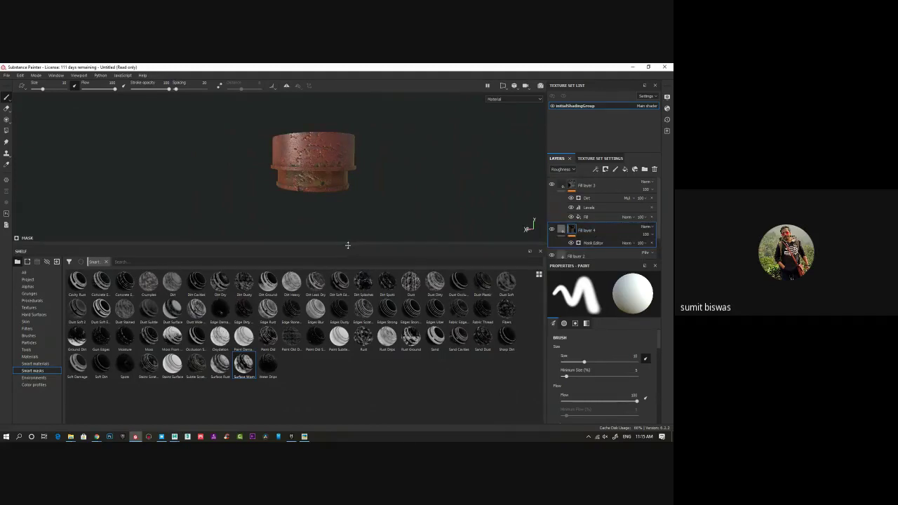
pyautogui.moveTo(348, 246); pyautogui.dragTo(348, 365)
pyautogui.scroll(3, 344, 281)
pyautogui.keyDown('alt'); pyautogui.moveTo(336, 274); pyautogui.dragTo(320, 239); pyautogui.keyUp('alt')
pyautogui.scroll(-3, 401, 249)
pyautogui.click(553, 230)
pyautogui.click(552, 231)
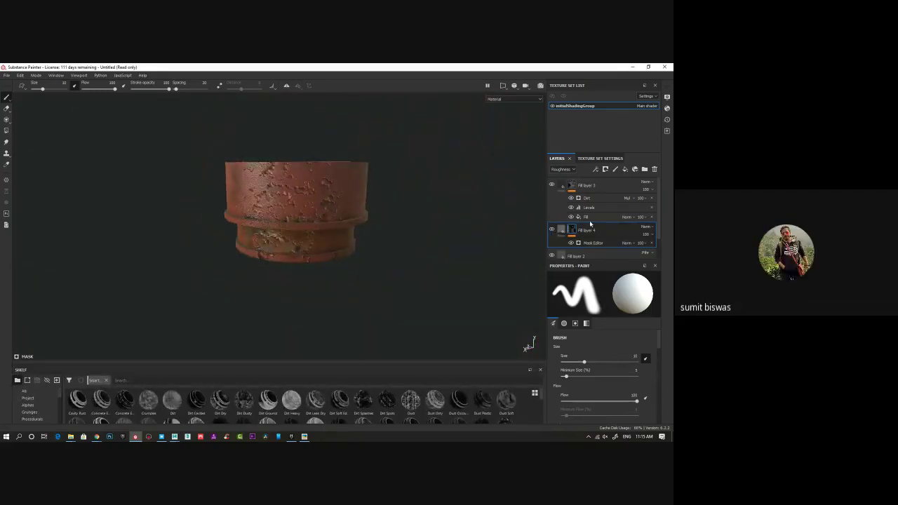
# Step: Enable the metallic channel on the first fill layer, the one carrying the rusted metal albedo and normal maps
pyautogui.scroll(-2, 590, 225)
pyautogui.click(583, 247)
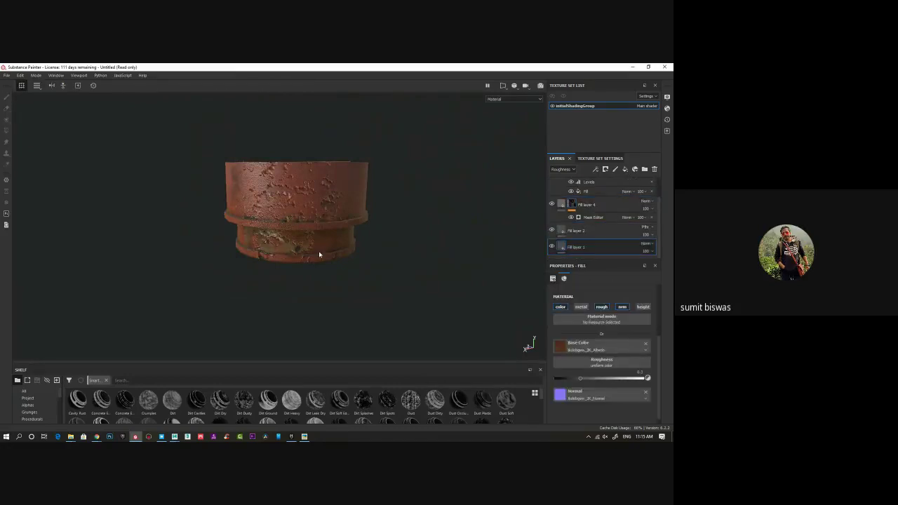
pyautogui.keyDown('alt'); pyautogui.moveTo(320, 254); pyautogui.dragTo(421, 223); pyautogui.keyUp('alt')
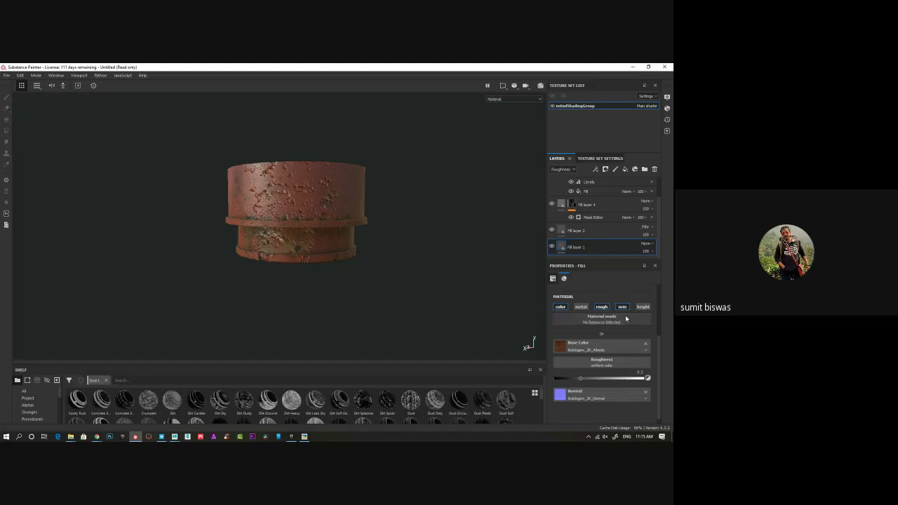
pyautogui.click(582, 307)
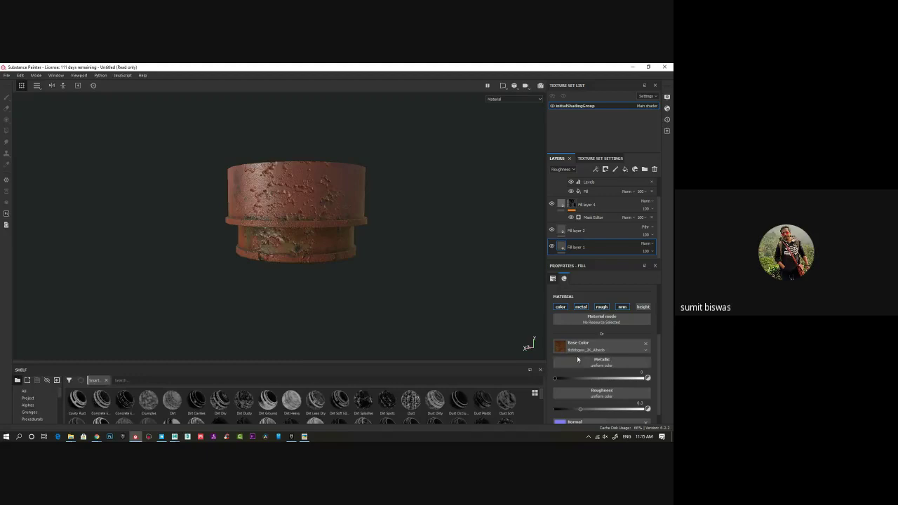
# Step: Add a fill effect to the first layer's content and keep only its metallic channel active
pyautogui.moveTo(300, 365); pyautogui.dragTo(303, 271)
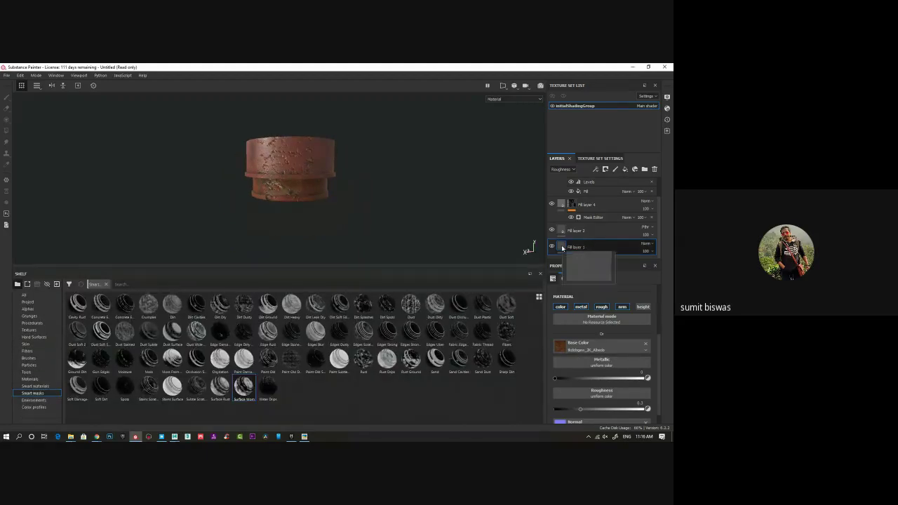
pyautogui.rightClick(562, 248)
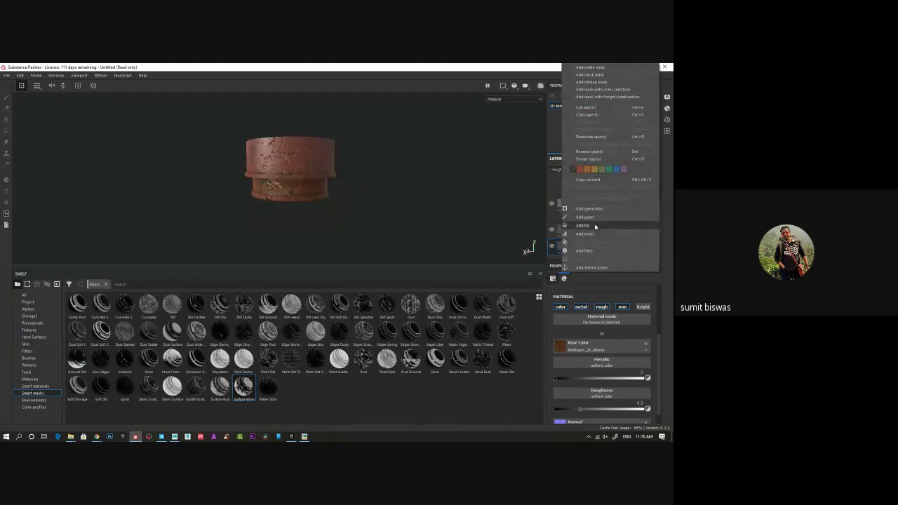
pyautogui.click(598, 228)
pyautogui.click(560, 307)
pyautogui.click(581, 306)
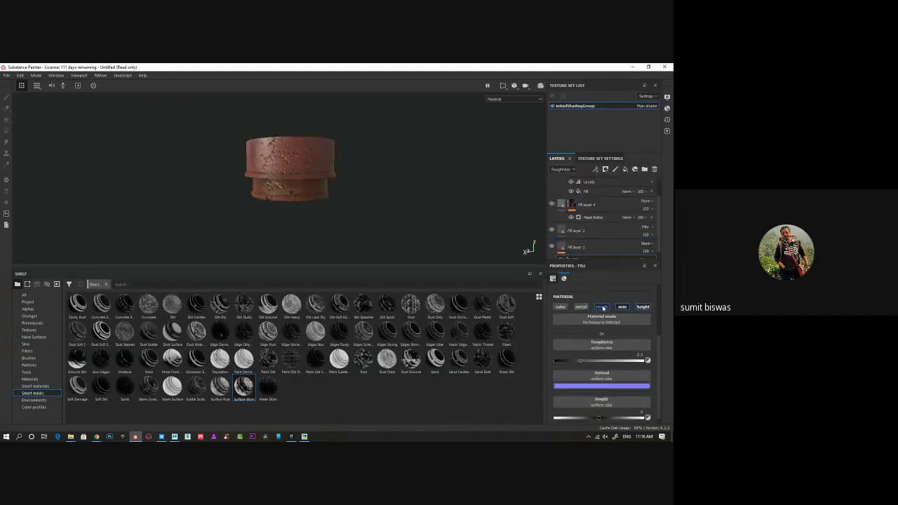
pyautogui.click(601, 307)
pyautogui.click(643, 307)
pyautogui.click(622, 306)
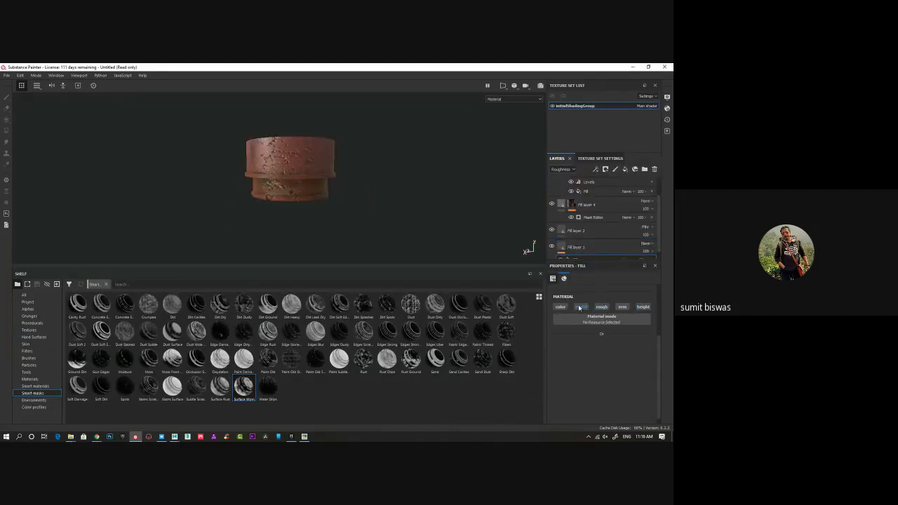
pyautogui.click(581, 307)
pyautogui.scroll(-1, 567, 240)
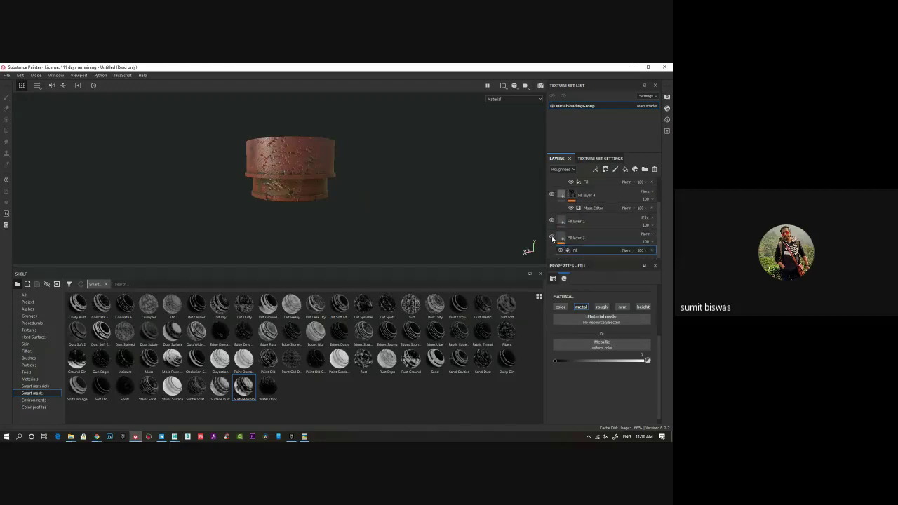
pyautogui.click(552, 238)
pyautogui.click(552, 238)
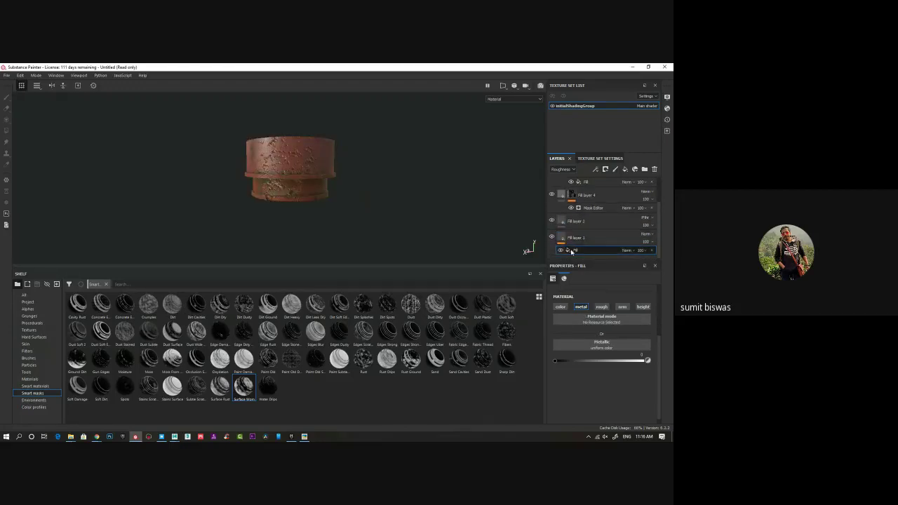
# Step: Assign the Megascans 2K roughness texture to the fill effect's metallic channel and inspect the reflections around the mesh
pyautogui.click(28, 330)
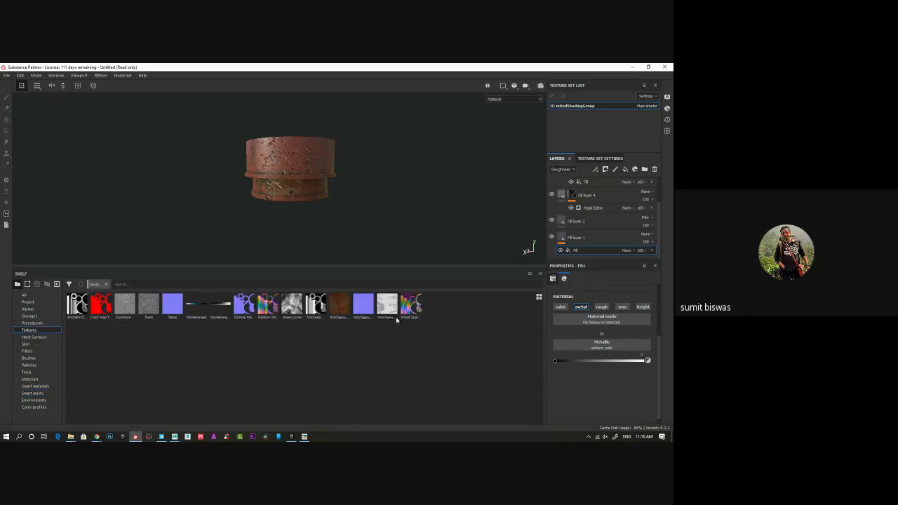
pyautogui.moveTo(387, 308); pyautogui.dragTo(594, 348)
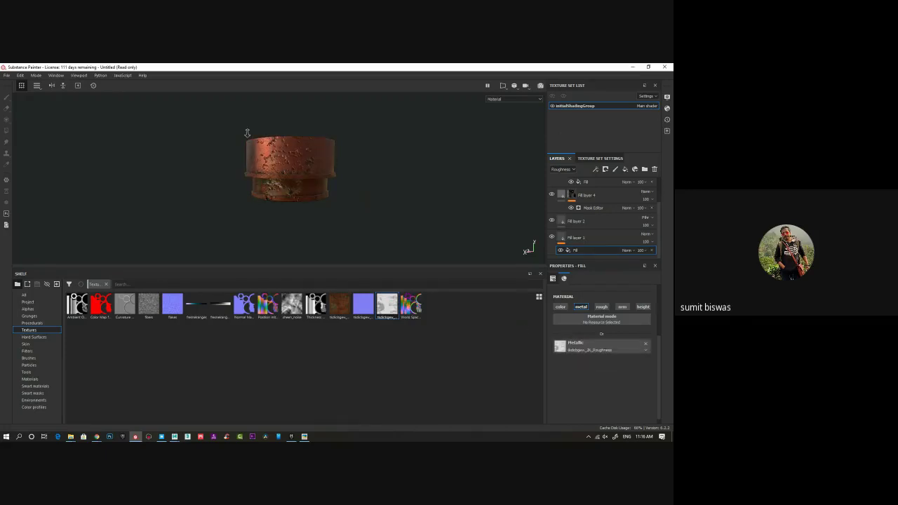
pyautogui.keyDown('alt'); pyautogui.moveTo(247, 133); pyautogui.dragTo(406, 234, button='right'); pyautogui.keyUp('alt')
pyautogui.keyDown('alt'); pyautogui.moveTo(407, 234); pyautogui.dragTo(329, 207); pyautogui.keyUp('alt')
pyautogui.keyDown('alt'); pyautogui.moveTo(329, 207); pyautogui.dragTo(355, 209, button='right'); pyautogui.keyUp('alt')
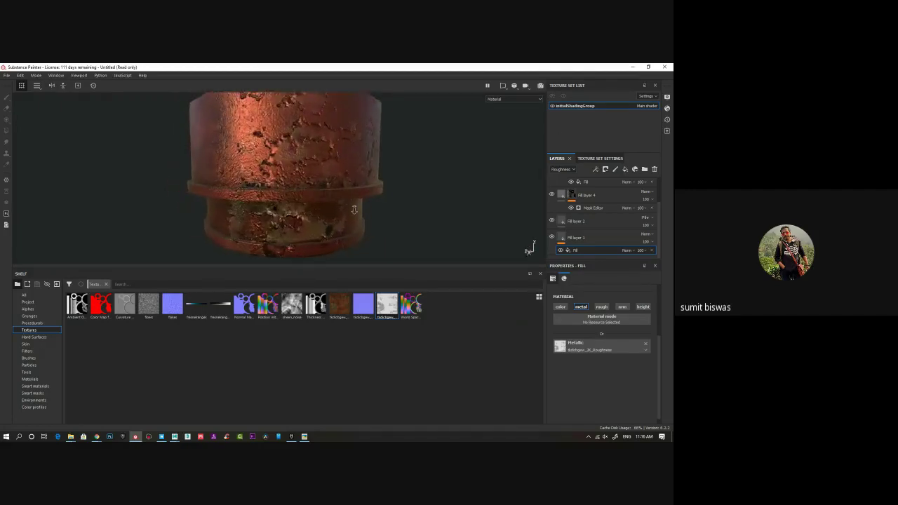
pyautogui.keyDown('alt'); pyautogui.moveTo(354, 209); pyautogui.dragTo(253, 150); pyautogui.keyUp('alt')
pyautogui.keyDown('alt'); pyautogui.moveTo(281, 203); pyautogui.dragTo(222, 202); pyautogui.keyUp('alt')
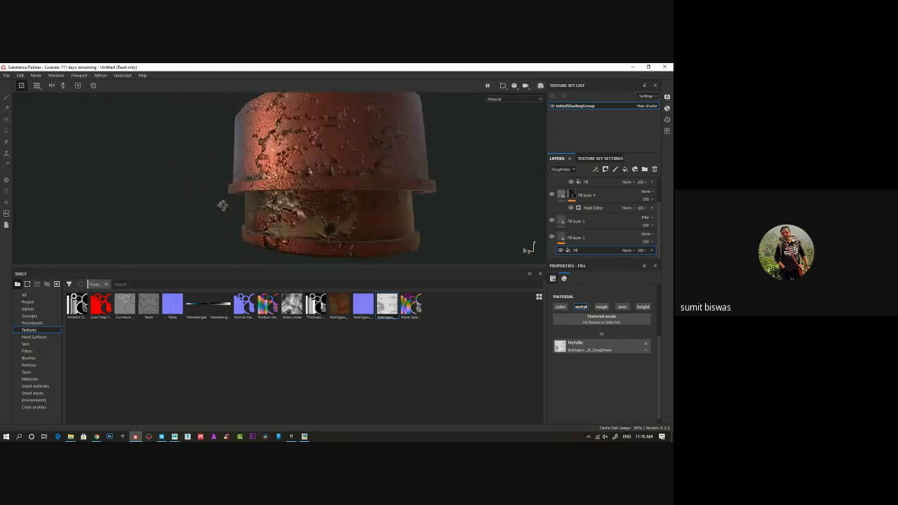
pyautogui.keyDown('alt'); pyautogui.moveTo(286, 153); pyautogui.dragTo(349, 164); pyautogui.keyUp('alt')
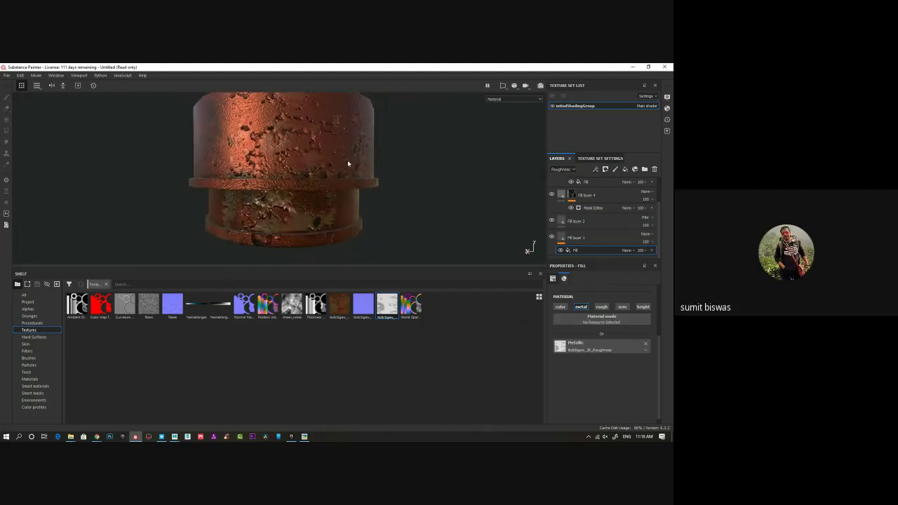
# Step: Display the layer stack's Metallic channel, lower the fill effect's opacity to roughly half and inspect the mesh
pyautogui.click(561, 252)
pyautogui.click(563, 169)
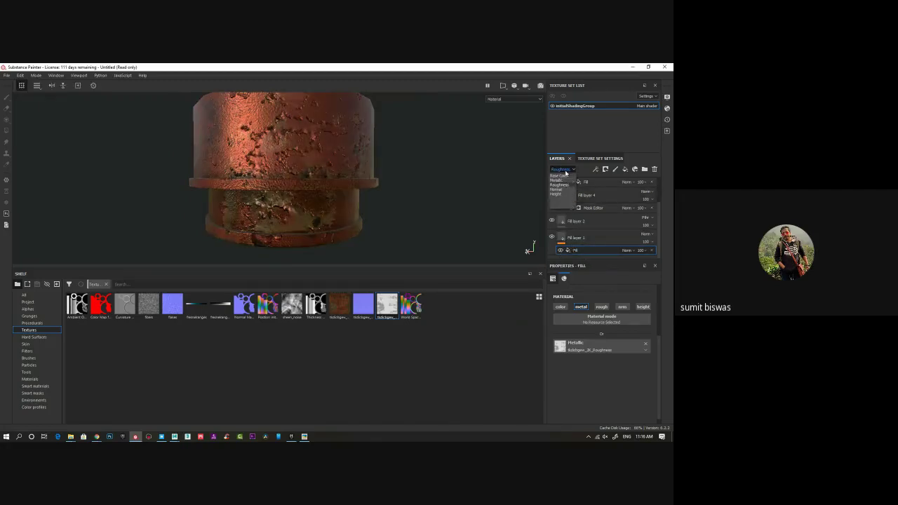
pyautogui.click(563, 182)
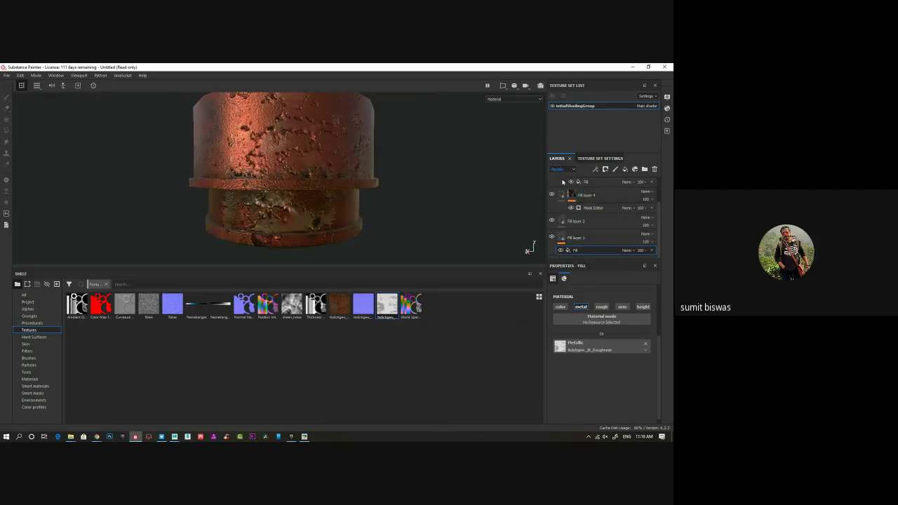
pyautogui.click(646, 251)
pyautogui.moveTo(670, 266); pyautogui.dragTo(635, 269)
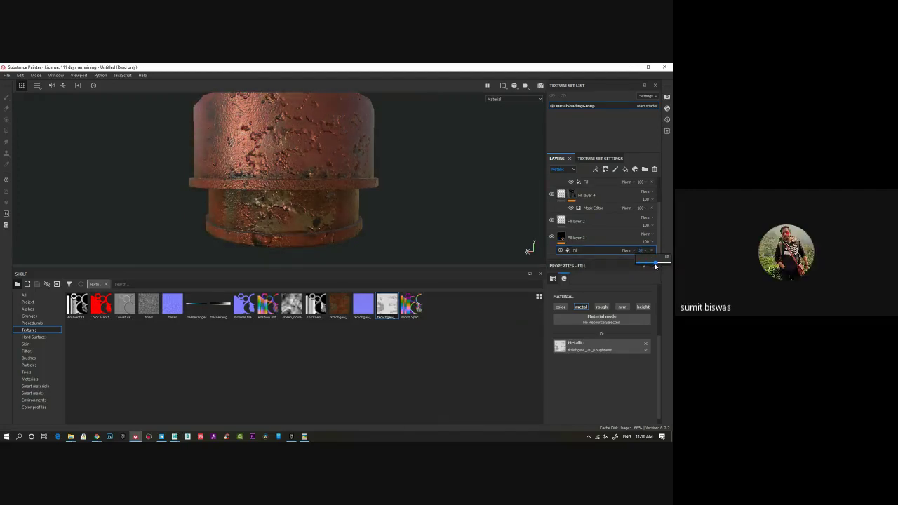
pyautogui.keyDown('alt'); pyautogui.moveTo(307, 190); pyautogui.dragTo(335, 178); pyautogui.keyUp('alt')
pyautogui.scroll(-3, 351, 200)
pyautogui.keyDown('alt'); pyautogui.moveTo(335, 178); pyautogui.dragTo(328, 216, button='right'); pyautogui.keyUp('alt')
pyautogui.keyDown('alt'); pyautogui.moveTo(328, 216); pyautogui.dragTo(345, 217); pyautogui.keyUp('alt')
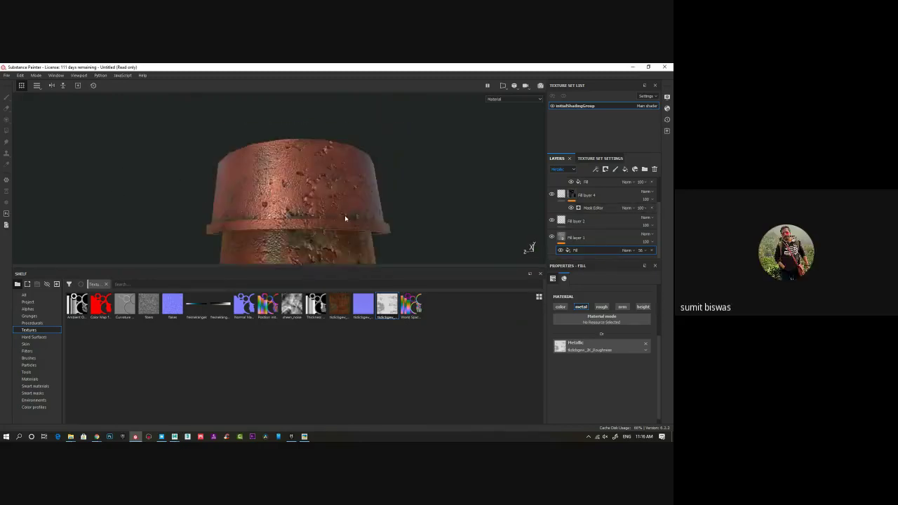
pyautogui.keyDown('alt'); pyautogui.moveTo(344, 217); pyautogui.dragTo(383, 194, button='middle'); pyautogui.keyUp('alt')
pyautogui.keyDown('alt'); pyautogui.moveTo(382, 194); pyautogui.dragTo(354, 213); pyautogui.keyUp('alt')
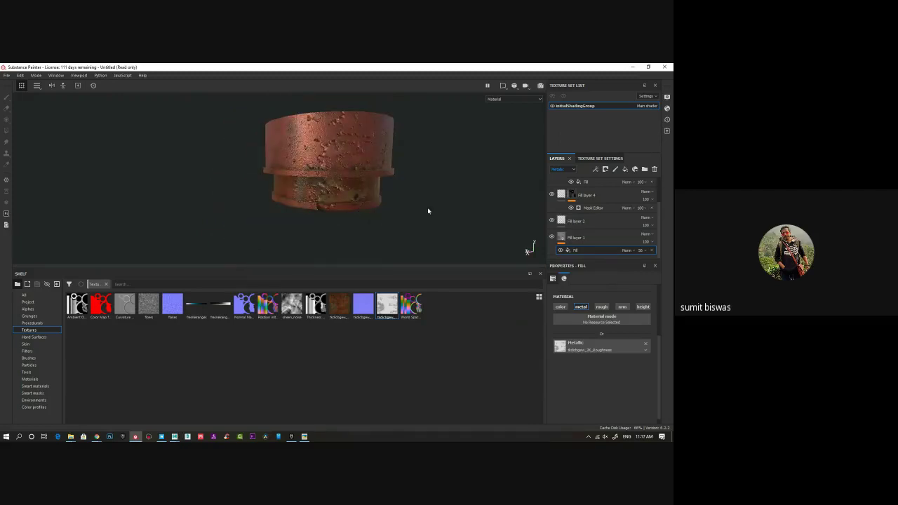
# Step: Add a fifth fill layer above the third fill layer and set its roughness to about 0.43
pyautogui.scroll(2, 611, 210)
pyautogui.click(610, 188)
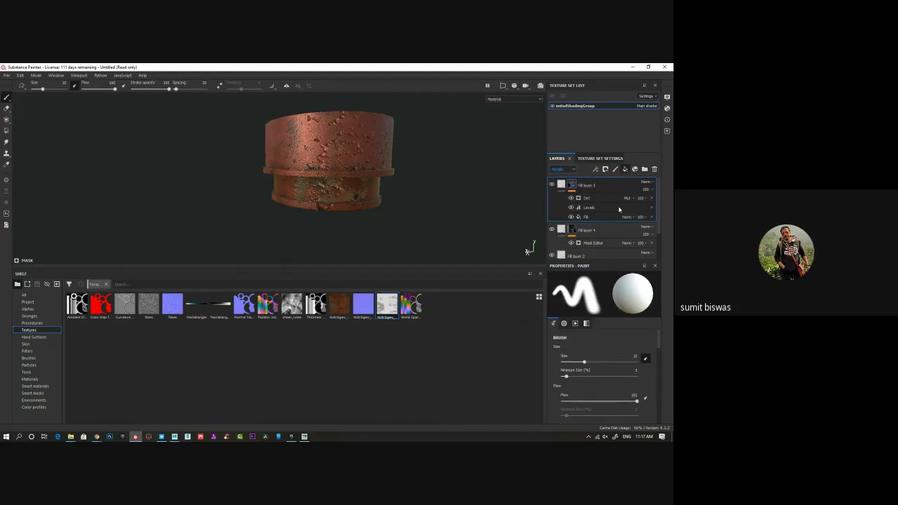
pyautogui.click(626, 169)
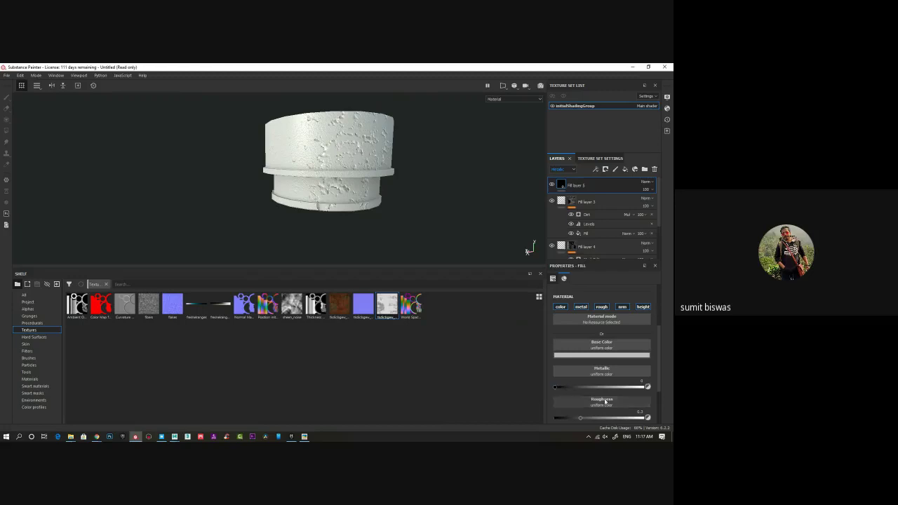
pyautogui.moveTo(581, 418); pyautogui.dragTo(594, 419)
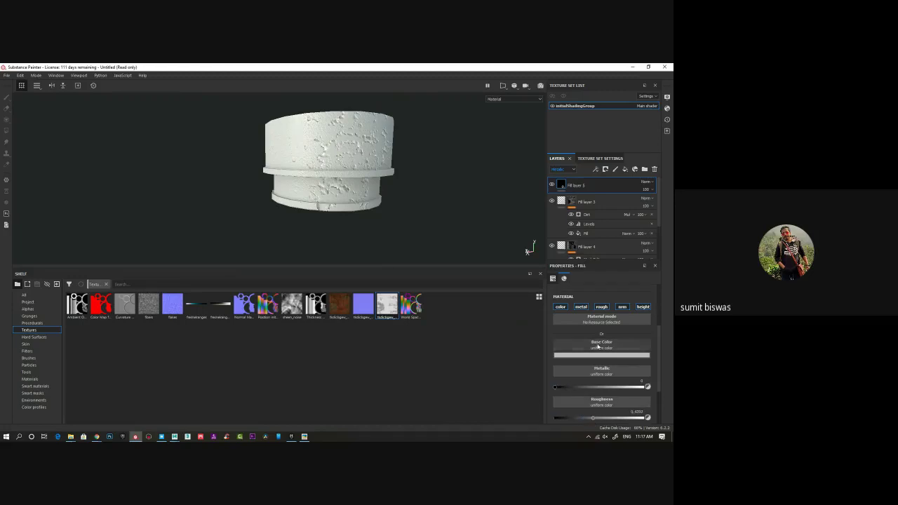
# Step: Sample a near-black base color for the fifth layer from a dark spot on the mesh and set its roughness to about 0.62
pyautogui.click(552, 186)
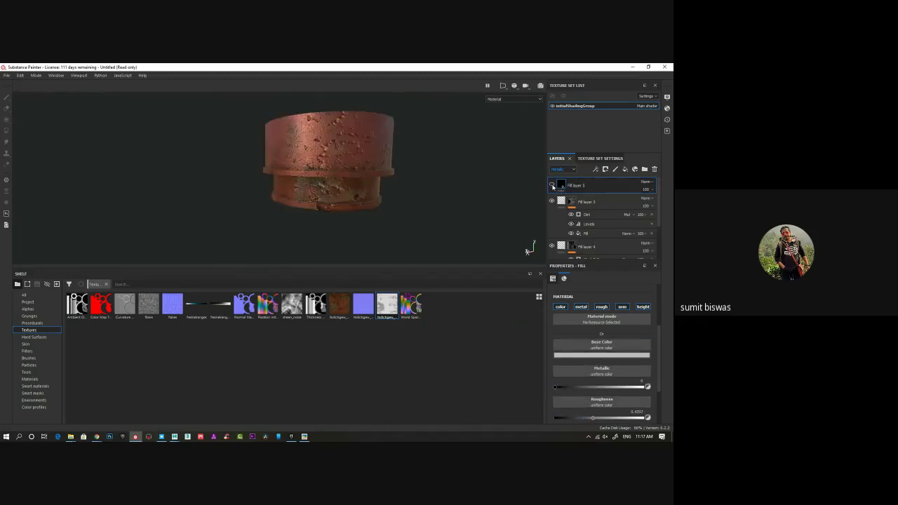
pyautogui.click(591, 356)
pyautogui.click(607, 279)
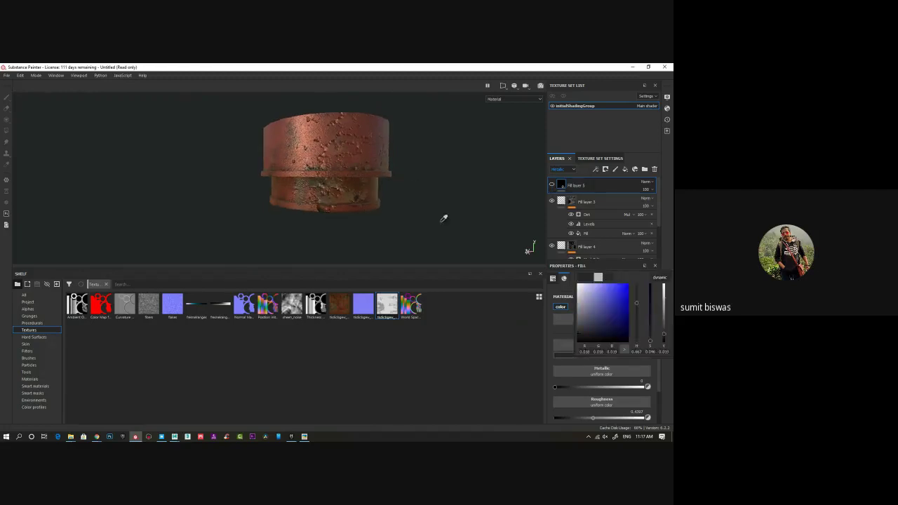
pyautogui.click(356, 199)
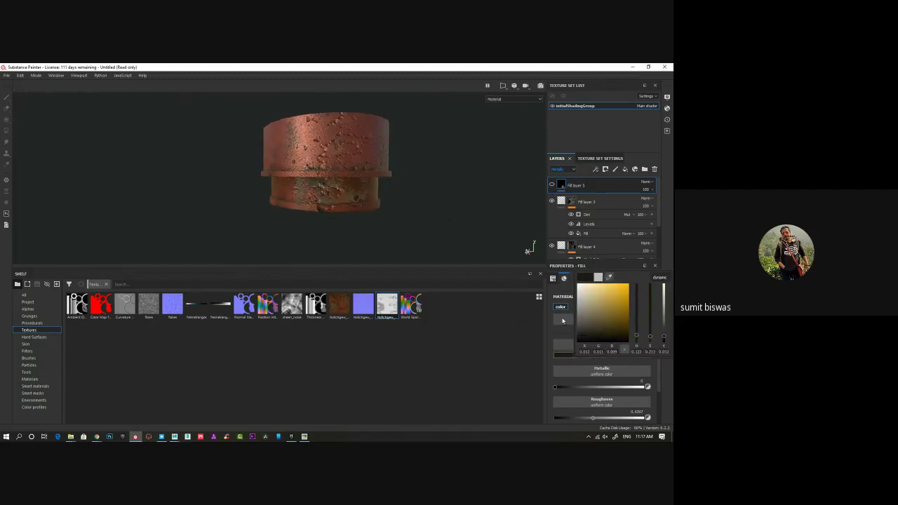
pyautogui.click(581, 186)
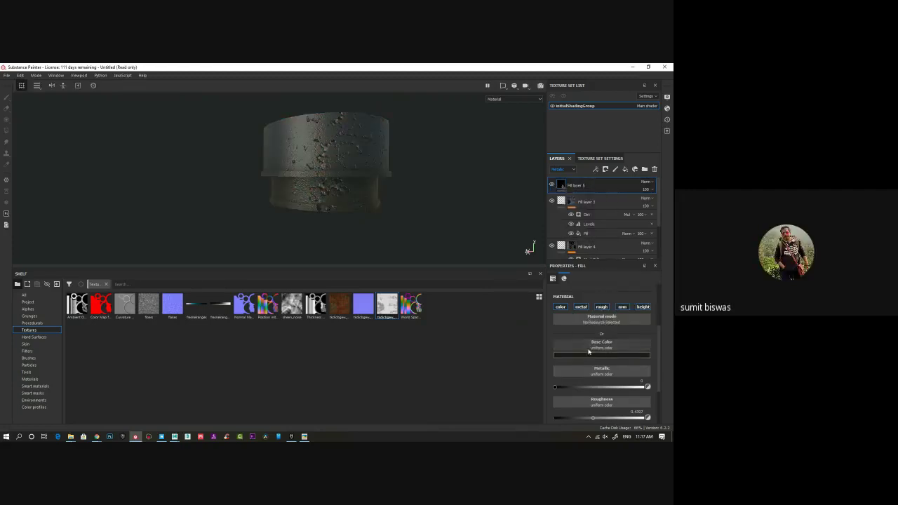
pyautogui.moveTo(593, 420); pyautogui.dragTo(610, 420)
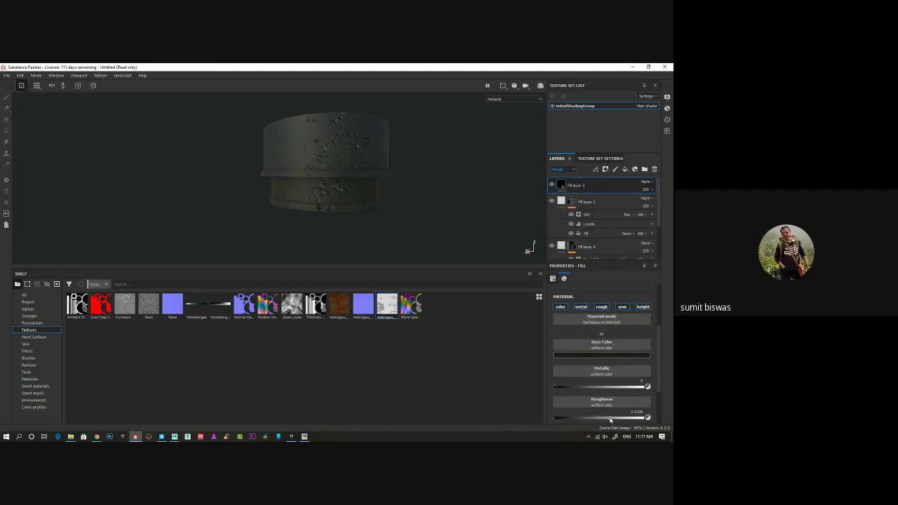
pyautogui.rightClick(562, 184)
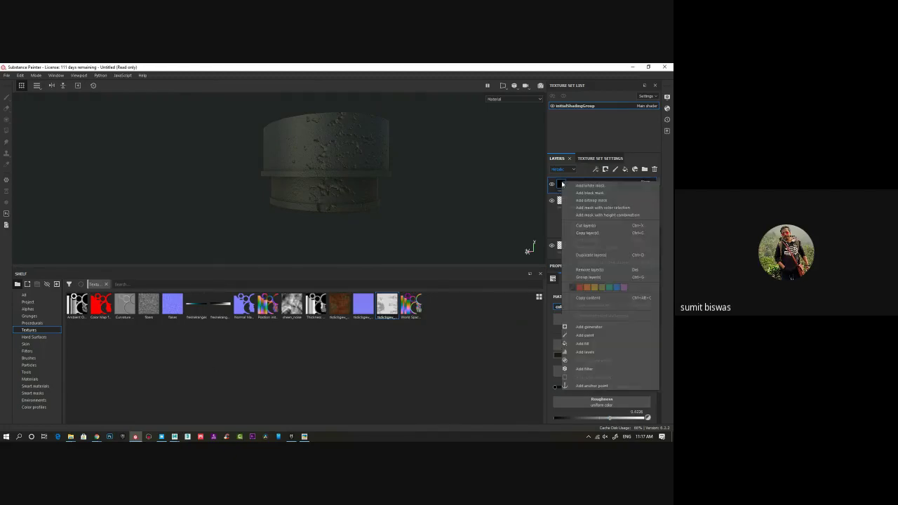
pyautogui.click(590, 327)
pyautogui.hotkey('ctrl', 'z')
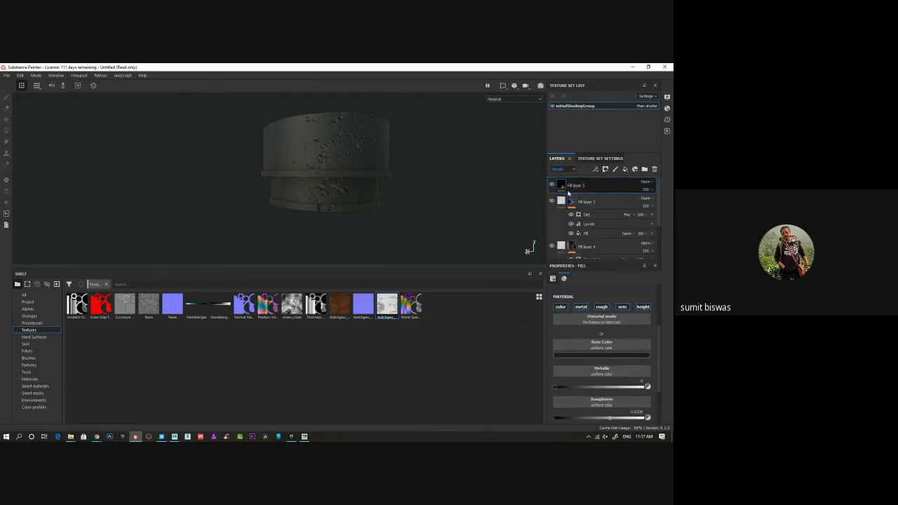
# Step: Add a black mask to the fifth fill layer
pyautogui.rightClick(564, 187)
pyautogui.click(583, 191)
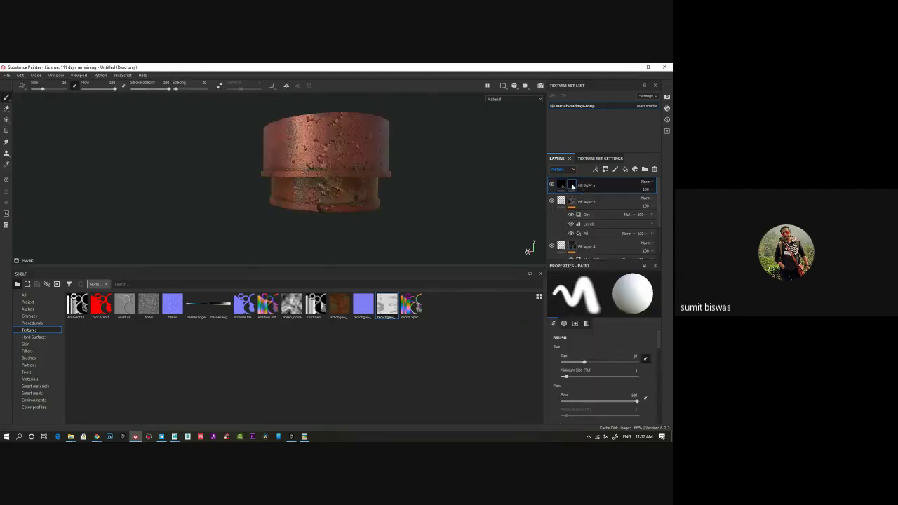
# Step: Add a Dirt generator to the fifth fill layer's mask and compare the mesh with the layer hidden and shown
pyautogui.rightClick(574, 186)
pyautogui.click(593, 324)
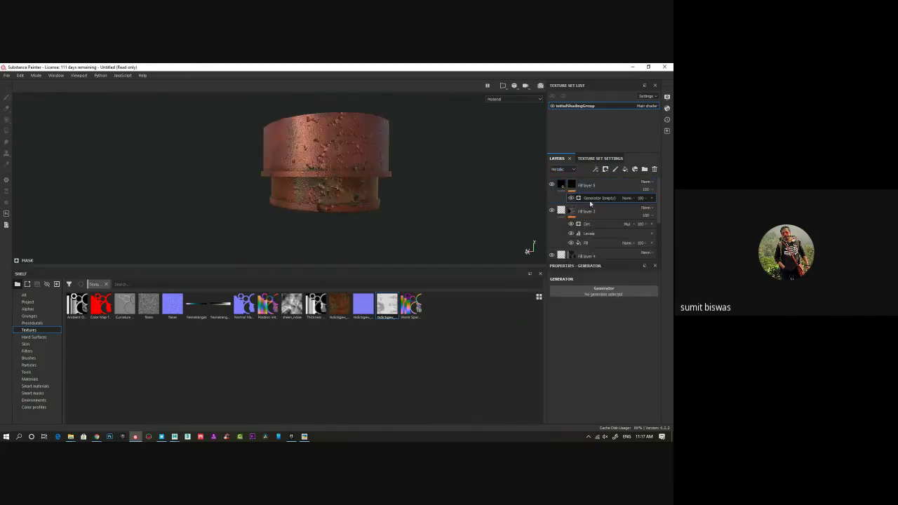
pyautogui.click(599, 293)
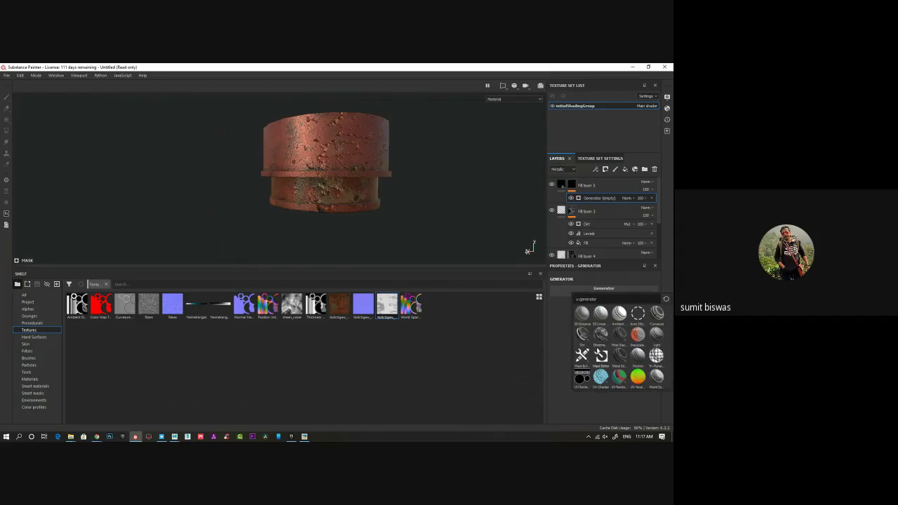
pyautogui.click(584, 341)
pyautogui.keyDown('alt'); pyautogui.moveTo(411, 210); pyautogui.dragTo(391, 188); pyautogui.keyUp('alt')
pyautogui.keyDown('alt'); pyautogui.moveTo(392, 188); pyautogui.dragTo(397, 187, button='right'); pyautogui.keyUp('alt')
pyautogui.click(551, 186)
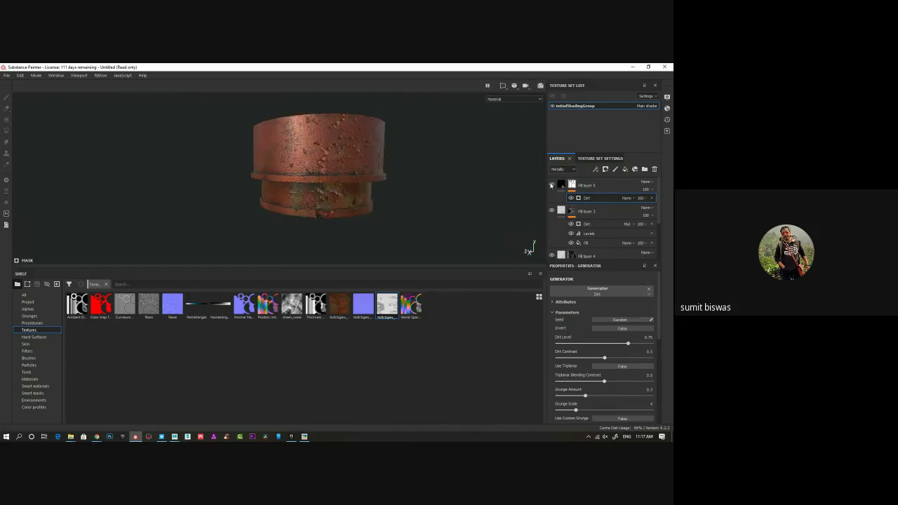
pyautogui.click(551, 186)
pyautogui.click(551, 186)
pyautogui.click(551, 186)
pyautogui.moveTo(376, 205)
pyautogui.keyDown('alt'); pyautogui.mouseDown()
pyautogui.moveTo(452, 186)
pyautogui.moveTo(358, 195)
pyautogui.moveTo(359, 208)
pyautogui.moveTo(373, 196)
pyautogui.moveTo(358, 180)
pyautogui.moveTo(386, 213)
pyautogui.mouseUp(); pyautogui.keyUp('alt')
# Step: Display the fifth layer's mask and add a fill effect above its Dirt generator using the Megascans roughness map
pyautogui.keyDown('alt'); pyautogui.click(572, 186); pyautogui.keyUp('alt')
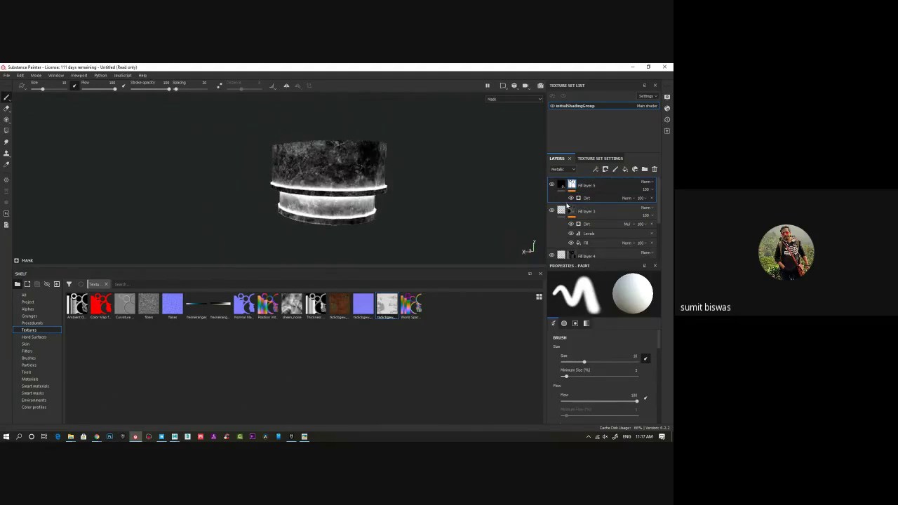
pyautogui.click(619, 198)
pyautogui.click(625, 198)
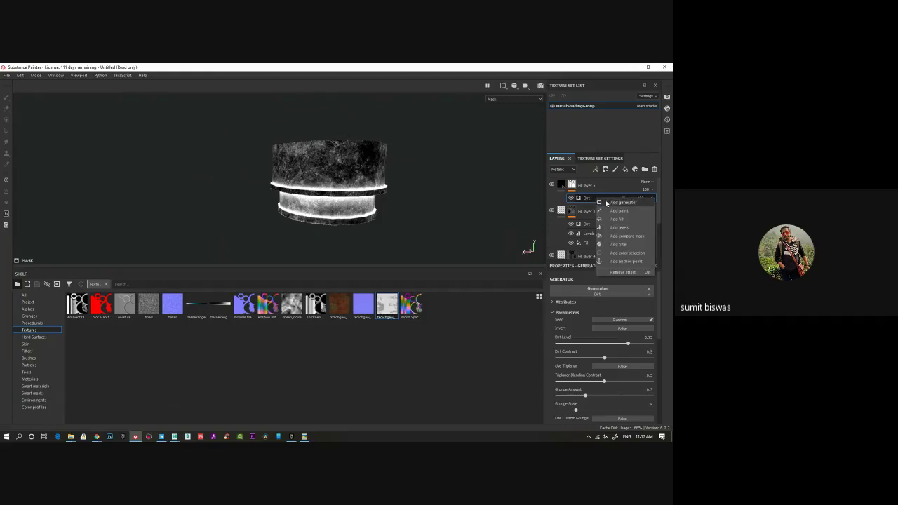
pyautogui.click(627, 223)
pyautogui.hotkey('ctrl', 'v')
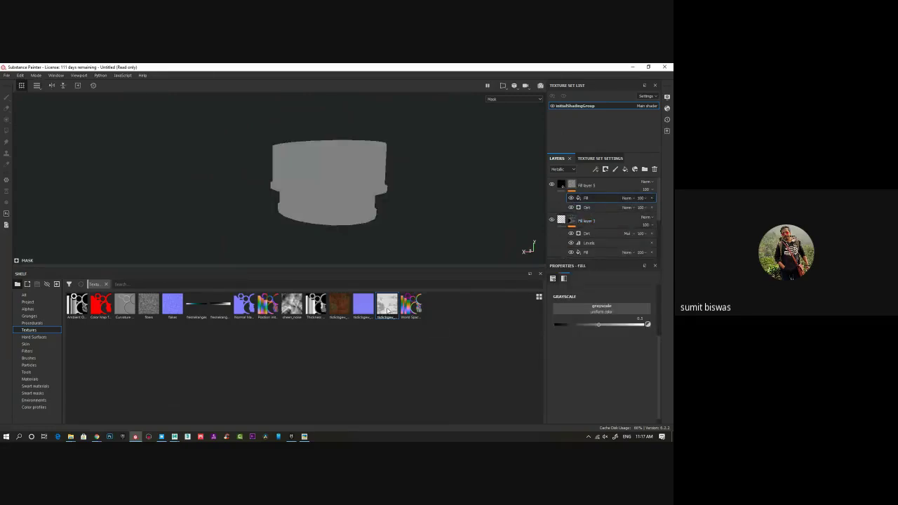
pyautogui.moveTo(388, 309); pyautogui.dragTo(601, 310)
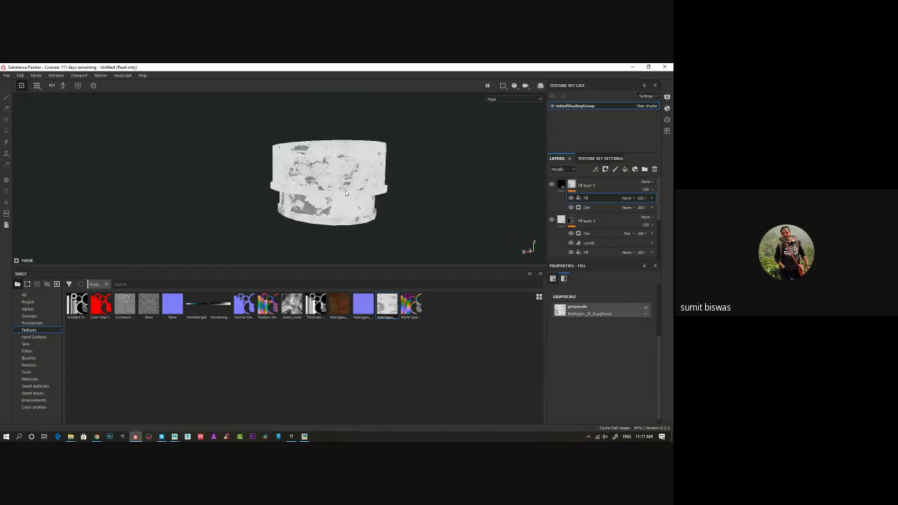
# Step: Try the Multiply and Screen blend modes on the mask's new fill effect
pyautogui.click(644, 199)
pyautogui.click(627, 198)
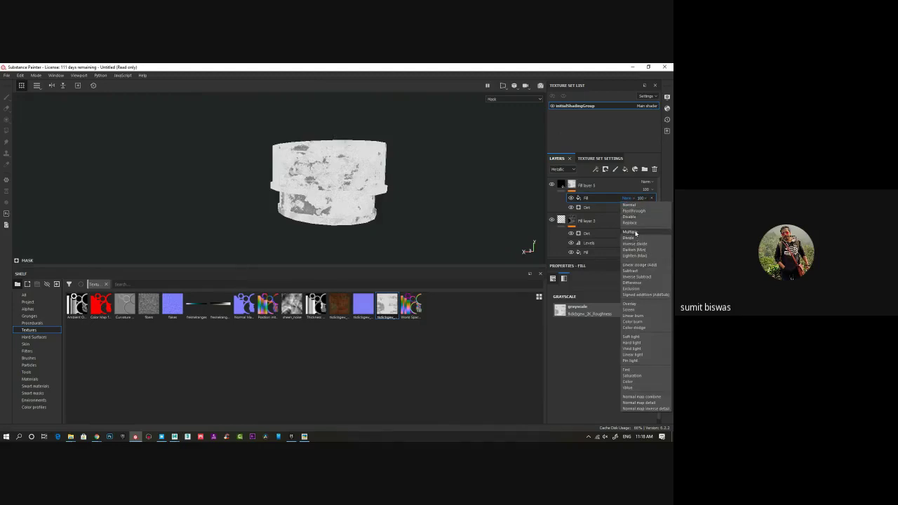
pyautogui.click(636, 232)
pyautogui.click(631, 199)
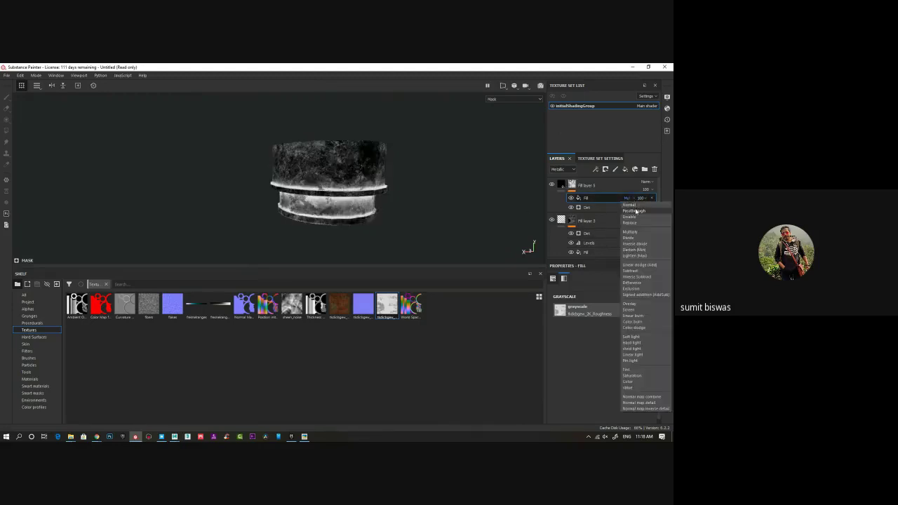
pyautogui.click(638, 310)
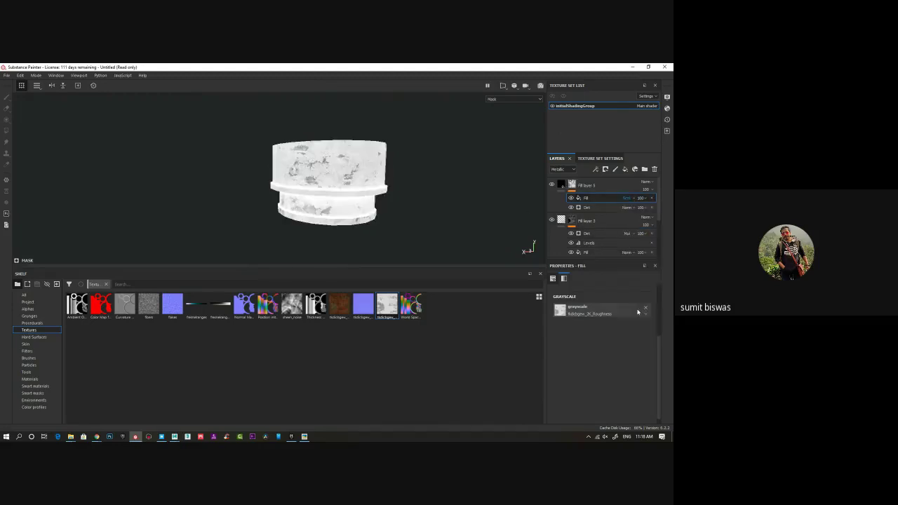
# Step: Lower the mask fill effect's opacity to about 44 and compare the mask with the effect off and on
pyautogui.click(645, 200)
pyautogui.moveTo(659, 212); pyautogui.dragTo(649, 212)
pyautogui.click(571, 198)
pyautogui.click(571, 198)
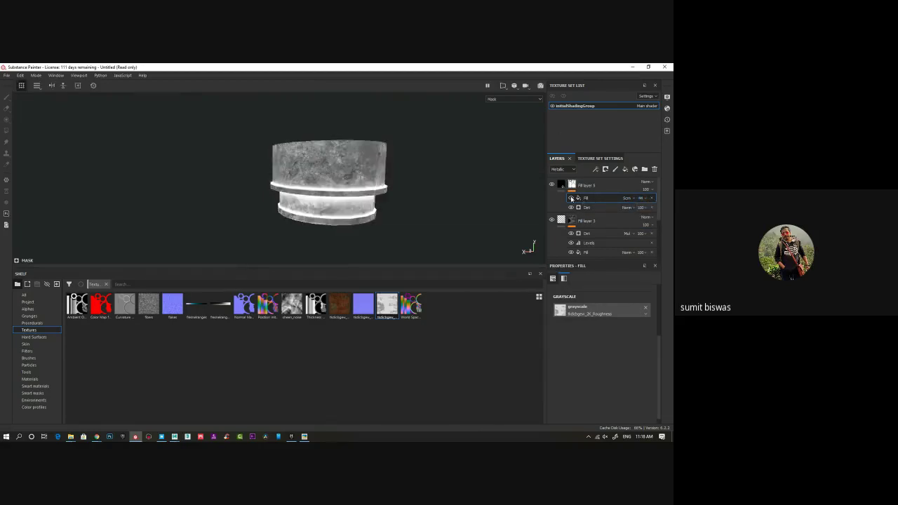
pyautogui.click(571, 198)
pyautogui.click(571, 198)
# Step: Set the mask fill effect's blend mode to Overlay and toggle the effect to compare its influence
pyautogui.click(634, 200)
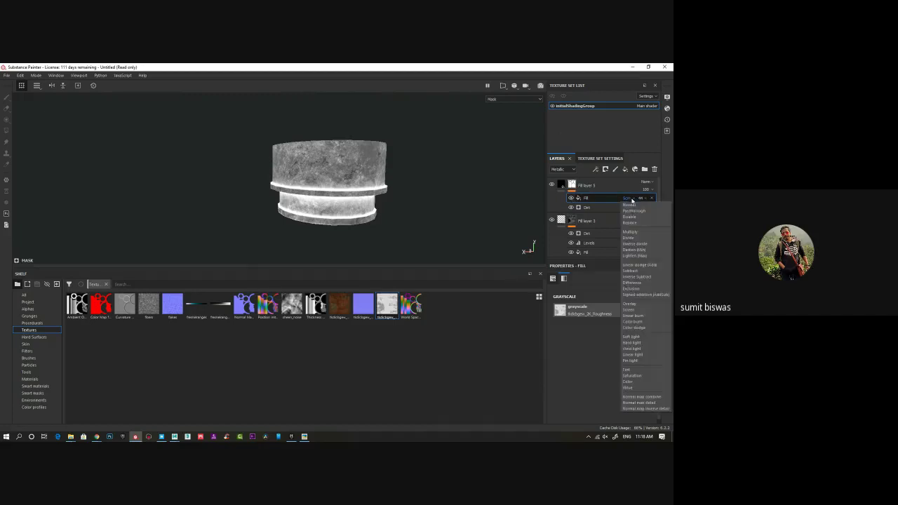
pyautogui.click(635, 307)
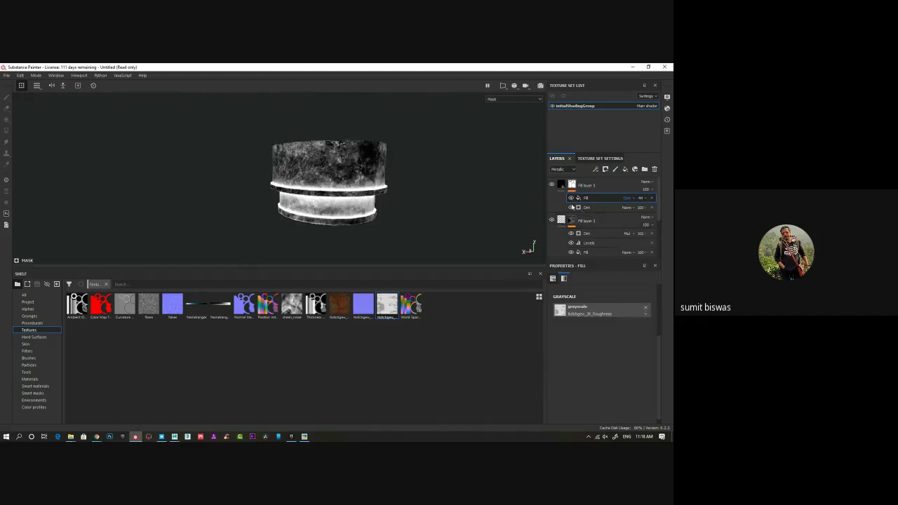
pyautogui.click(571, 198)
pyautogui.click(571, 198)
pyautogui.click(571, 199)
pyautogui.click(572, 198)
pyautogui.click(571, 198)
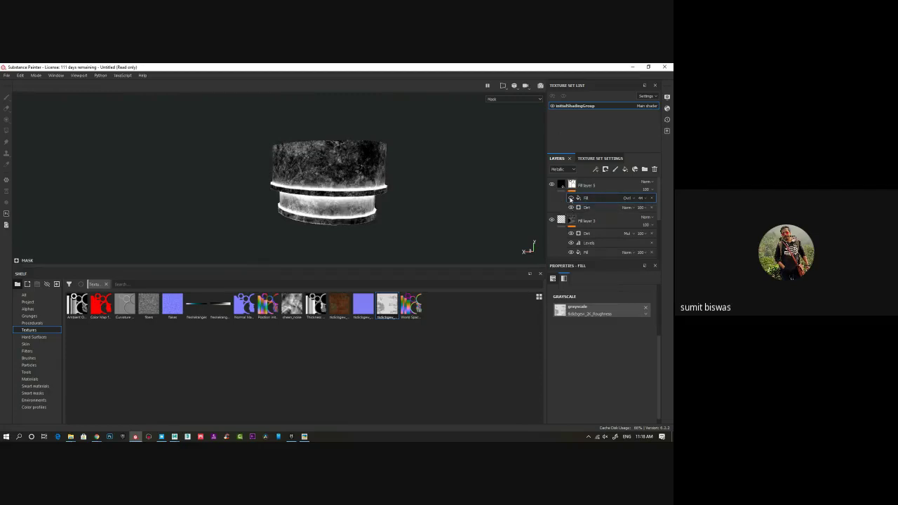
pyautogui.click(572, 197)
# Step: Return to the material display and inspect the mesh from several angles, with the fifth fill layer hidden and shown
pyautogui.keyDown('alt'); pyautogui.moveTo(294, 172); pyautogui.dragTo(495, 202); pyautogui.keyUp('alt')
pyautogui.press('m')
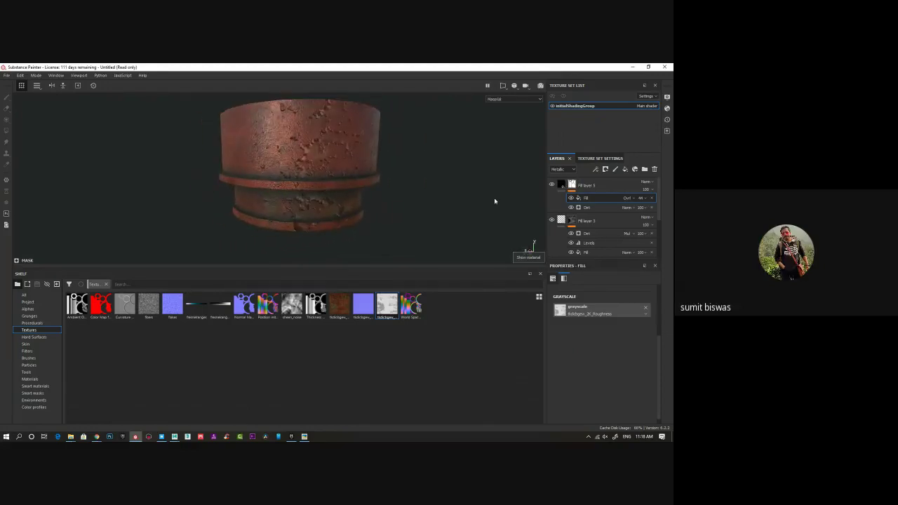
pyautogui.keyDown('alt'); pyautogui.moveTo(265, 158); pyautogui.dragTo(393, 211); pyautogui.keyUp('alt')
pyautogui.click(553, 186)
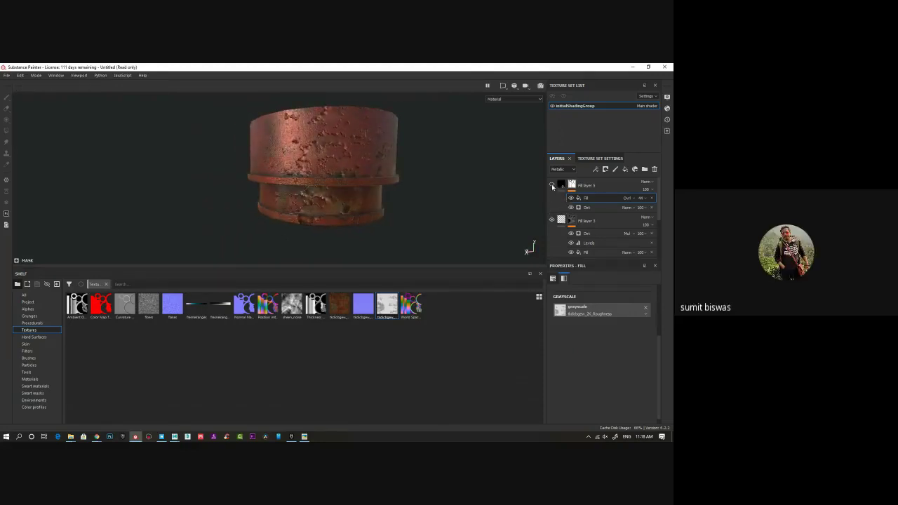
pyautogui.click(553, 186)
pyautogui.keyDown('alt'); pyautogui.moveTo(356, 181); pyautogui.dragTo(354, 200); pyautogui.keyUp('alt')
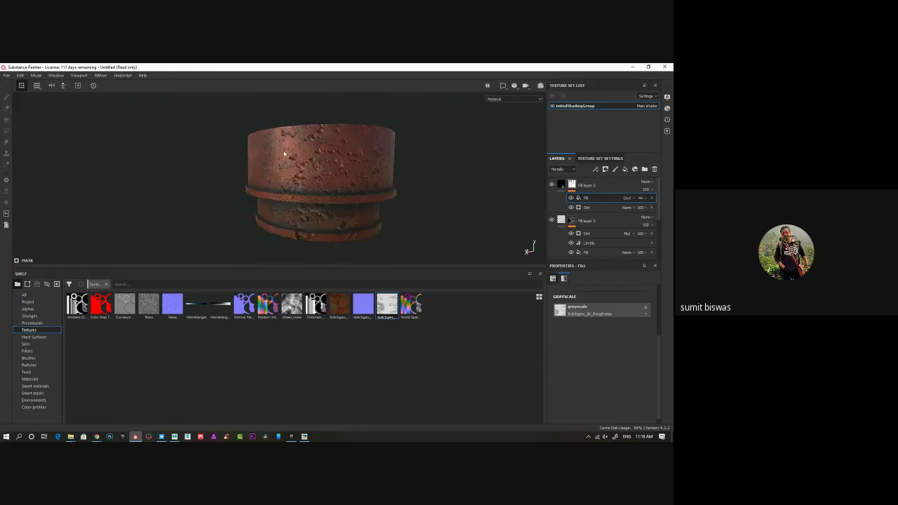
pyautogui.keyDown('alt'); pyautogui.moveTo(284, 153); pyautogui.dragTo(323, 146); pyautogui.keyUp('alt')
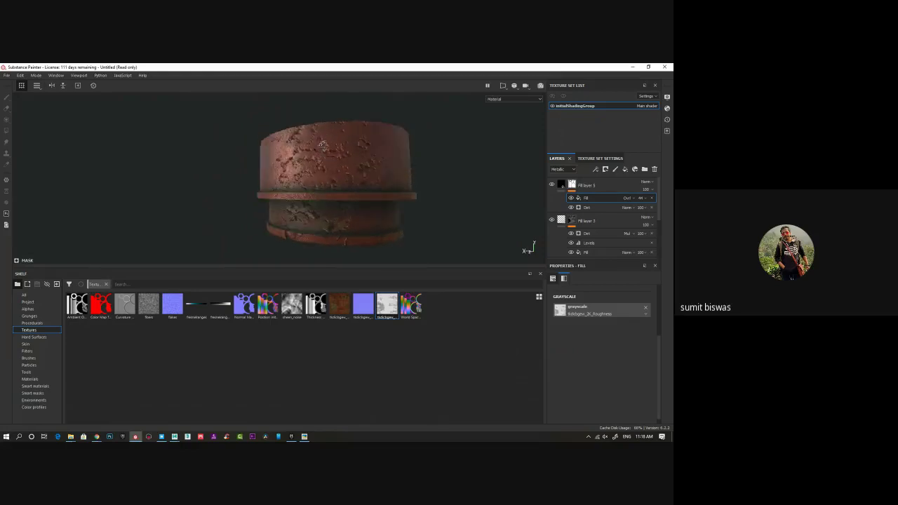
pyautogui.keyDown('alt'); pyautogui.moveTo(357, 198); pyautogui.dragTo(326, 230); pyautogui.keyUp('alt')
pyautogui.keyDown('alt'); pyautogui.moveTo(326, 231); pyautogui.dragTo(210, 198, button='right'); pyautogui.keyUp('alt')
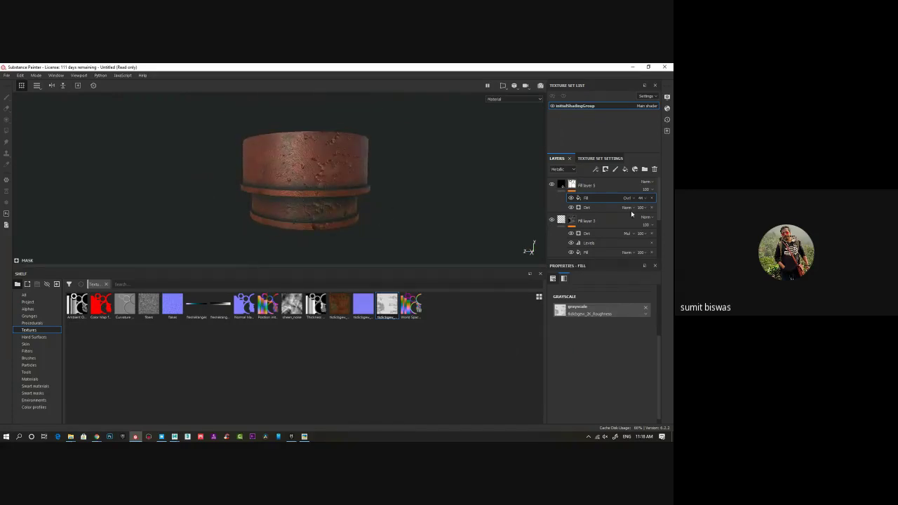
# Step: Add a sixth fill layer at the top of the layer stack and check the red fuel tank reference image
pyautogui.click(619, 188)
pyautogui.click(625, 169)
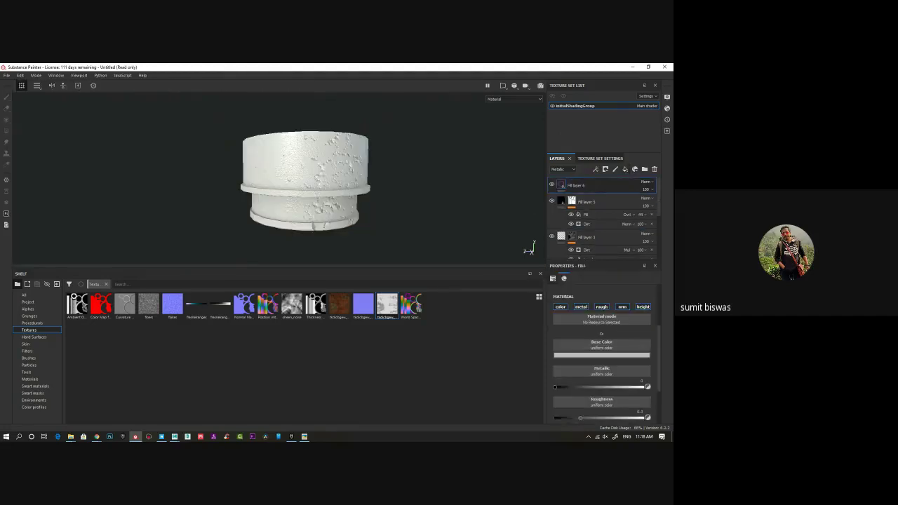
pyautogui.moveTo(0, 149); pyautogui.dragTo(288, 143)
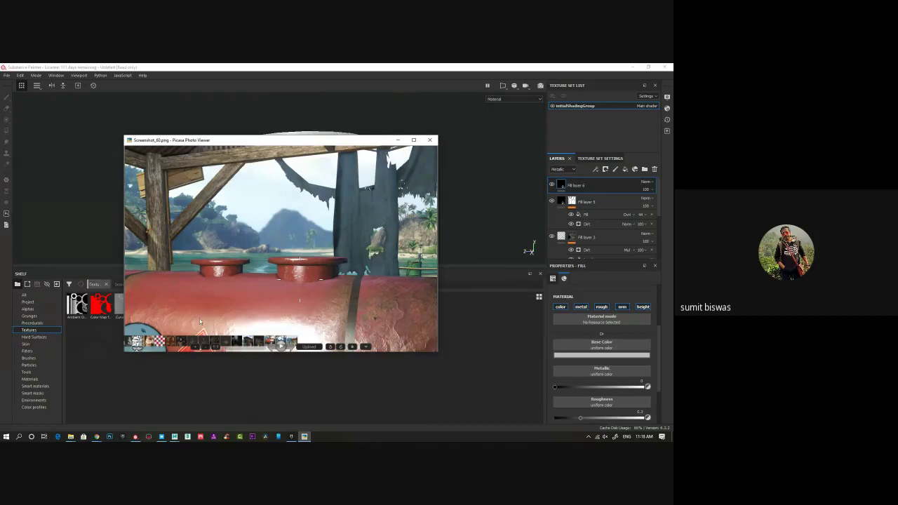
pyautogui.moveTo(306, 140); pyautogui.dragTo(0, 144)
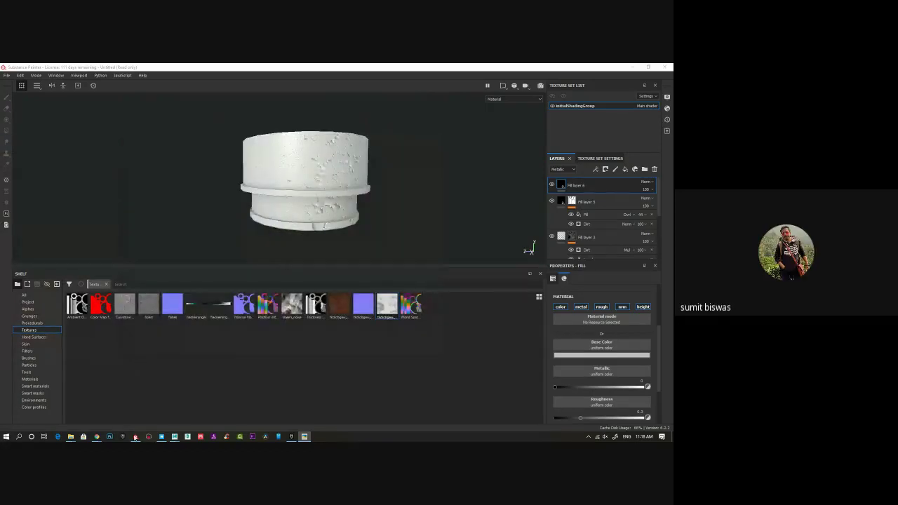
# Step: Switch to Quixel Bridge and open the Sheet category of the Metal surfaces in the online library
pyautogui.click(162, 436)
pyautogui.scroll(3, 276, 330)
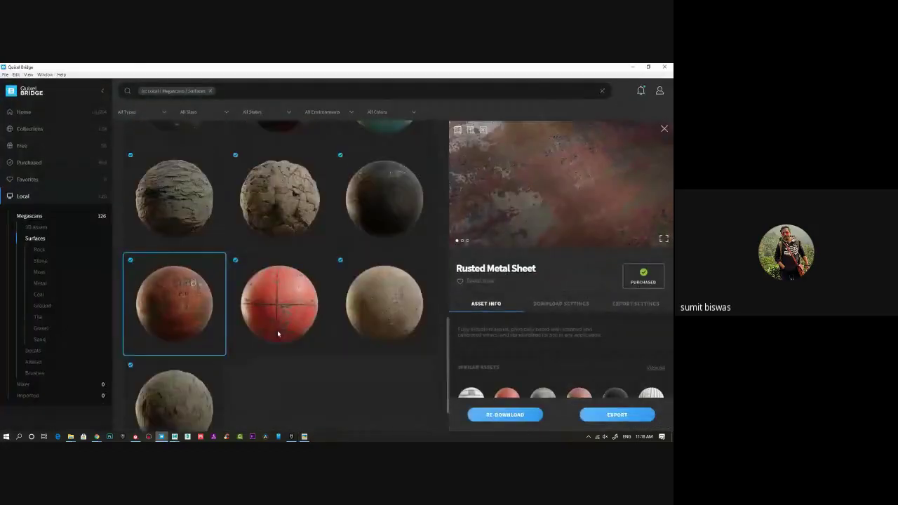
pyautogui.click(24, 114)
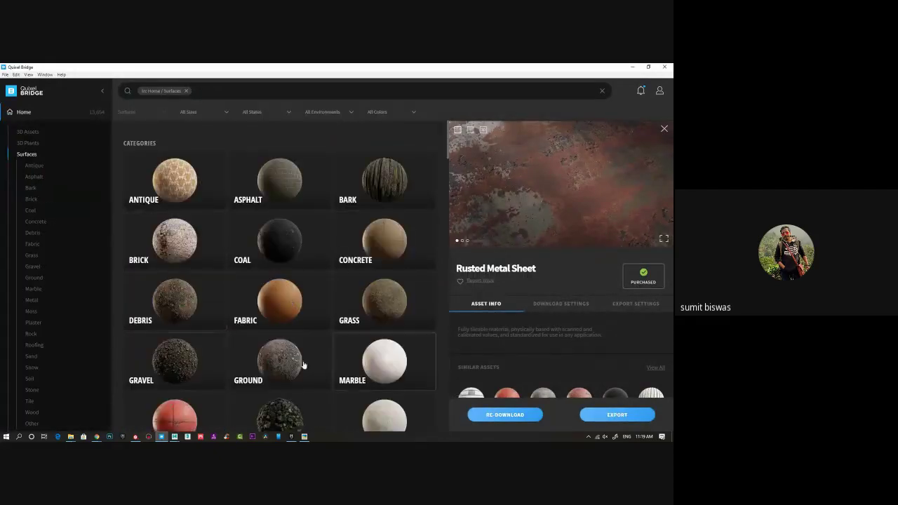
pyautogui.scroll(-1, 315, 352)
pyautogui.scroll(-1, 315, 352)
pyautogui.click(202, 350)
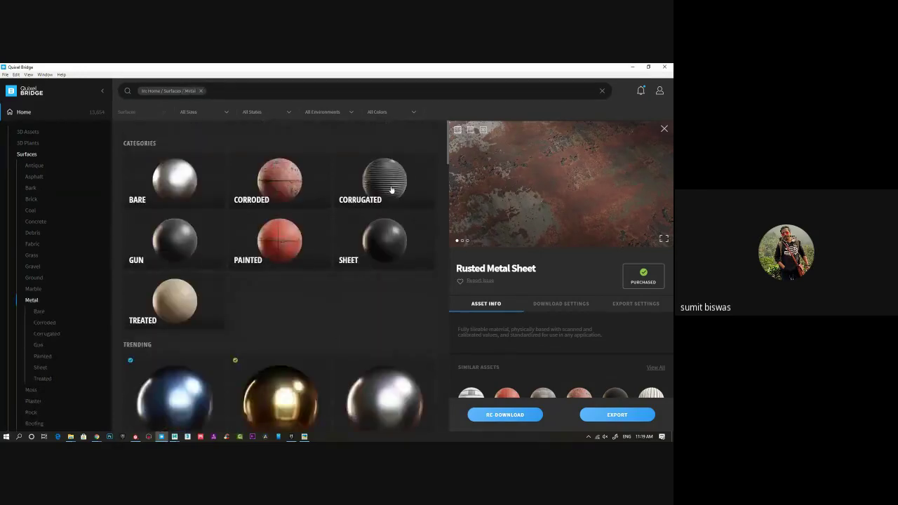
pyautogui.click(375, 254)
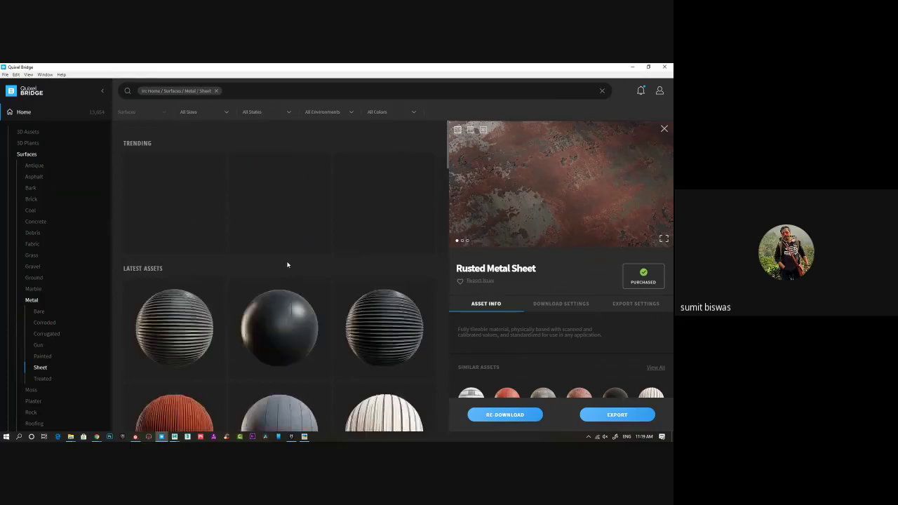
# Step: Browse the metal sheet surfaces and select the heavily corroded red-orange Rusted Metal Sheet
pyautogui.scroll(-5, 287, 263)
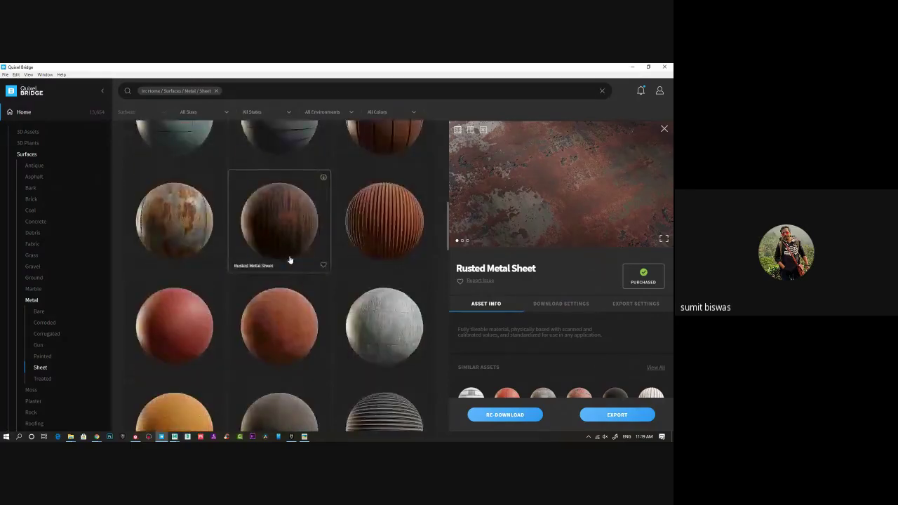
pyautogui.scroll(-2, 290, 260)
pyautogui.scroll(-4, 287, 320)
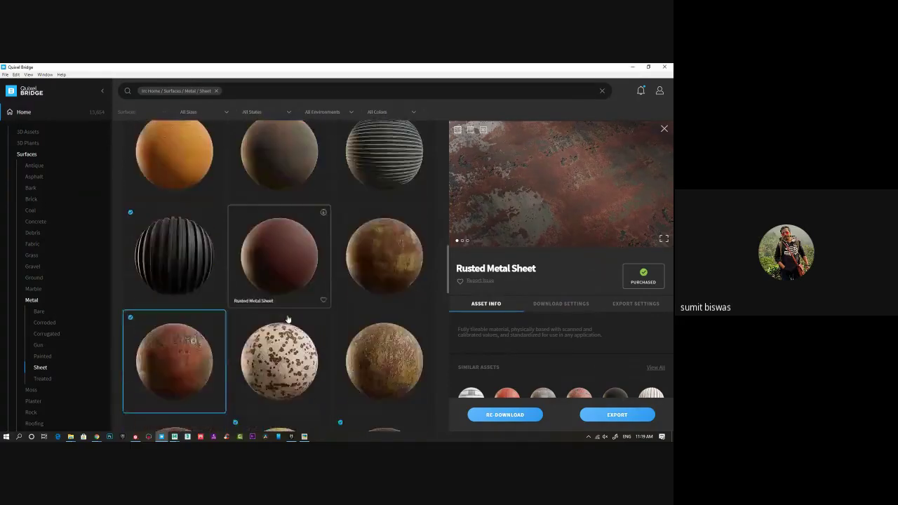
pyautogui.scroll(-2, 289, 317)
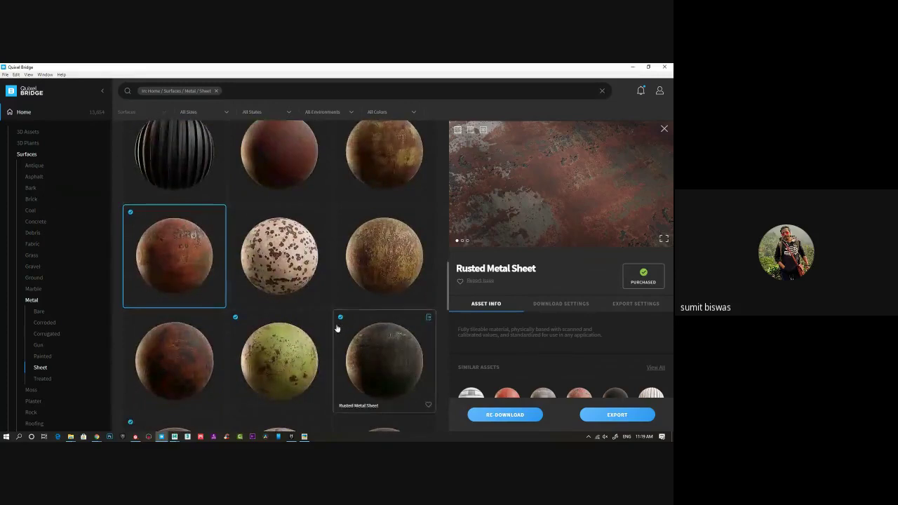
pyautogui.scroll(-2, 184, 351)
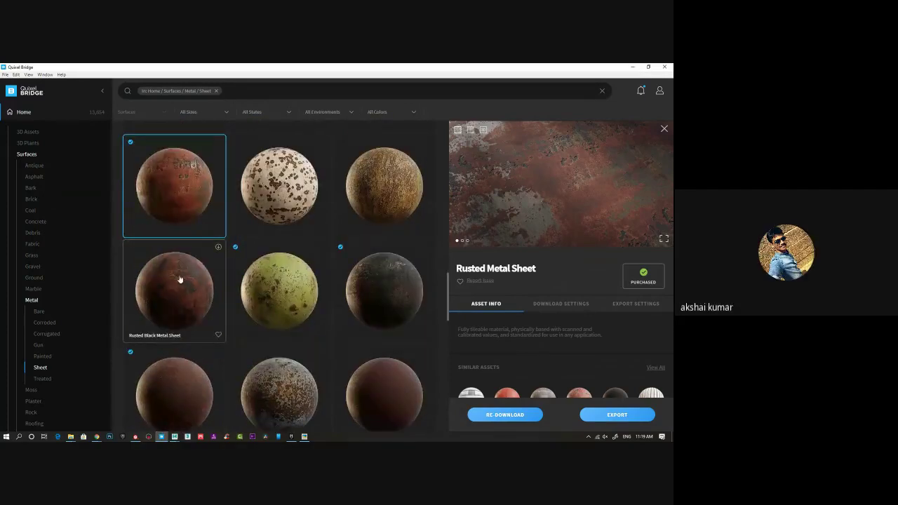
pyautogui.scroll(-2, 180, 279)
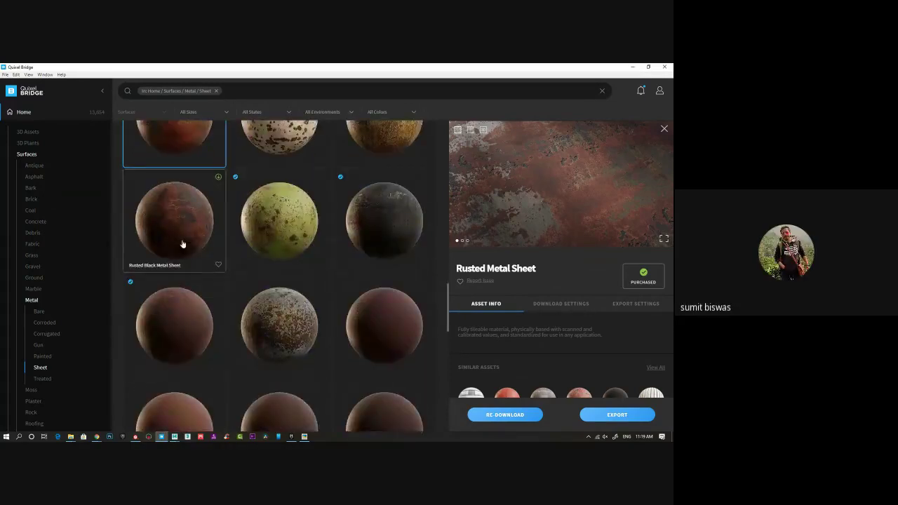
pyautogui.scroll(-4, 185, 245)
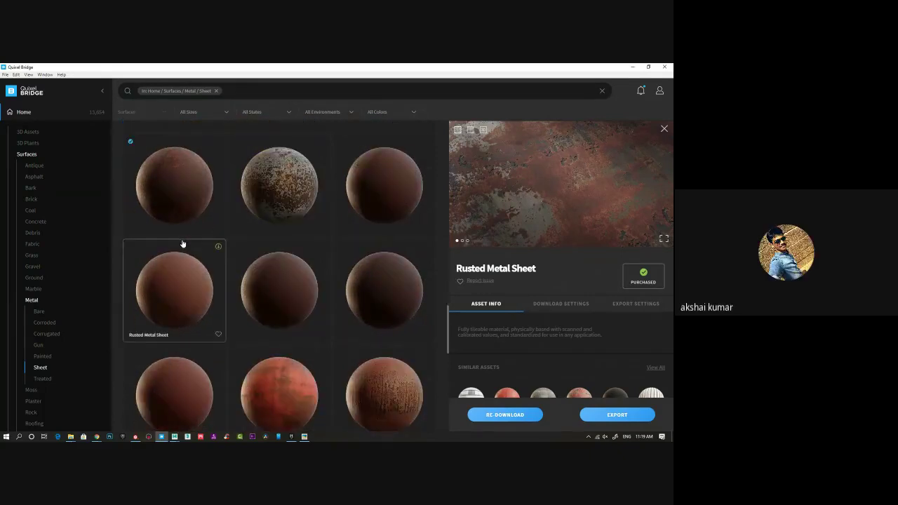
pyautogui.scroll(-3, 365, 280)
pyautogui.scroll(-1, 309, 294)
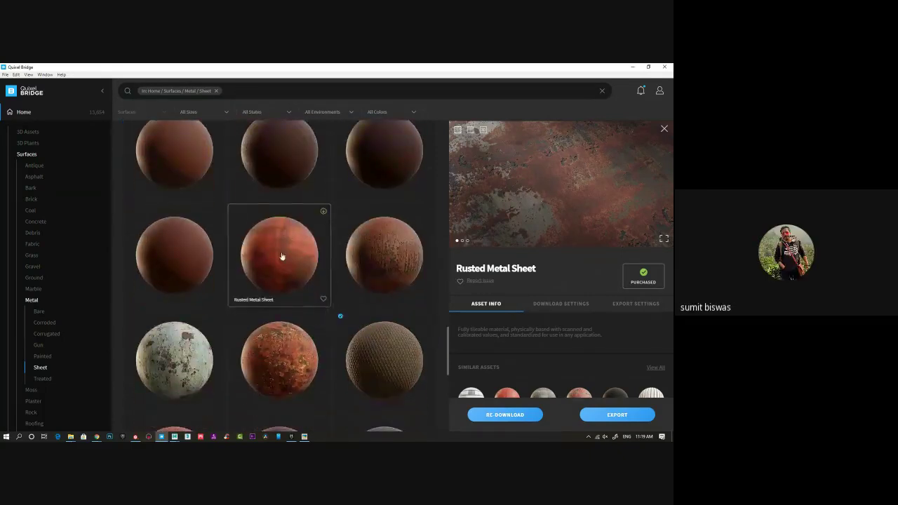
pyautogui.scroll(-3, 286, 258)
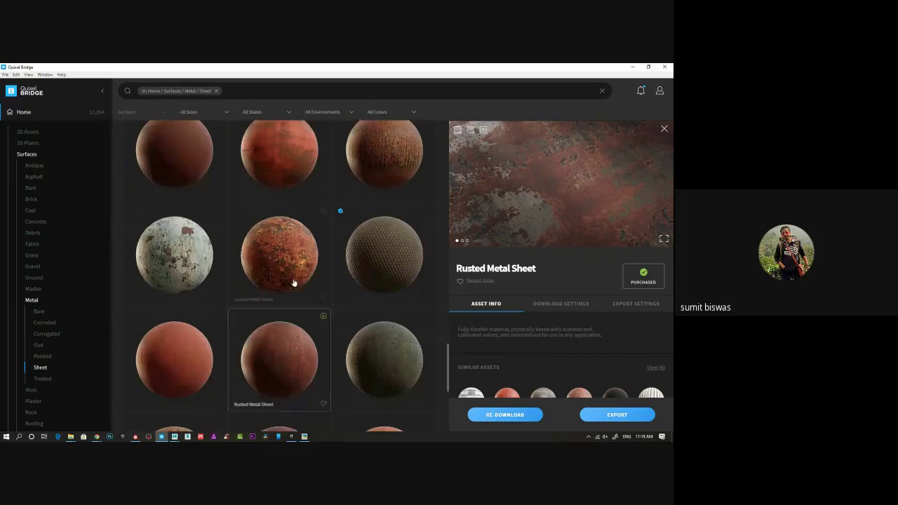
pyautogui.click(290, 243)
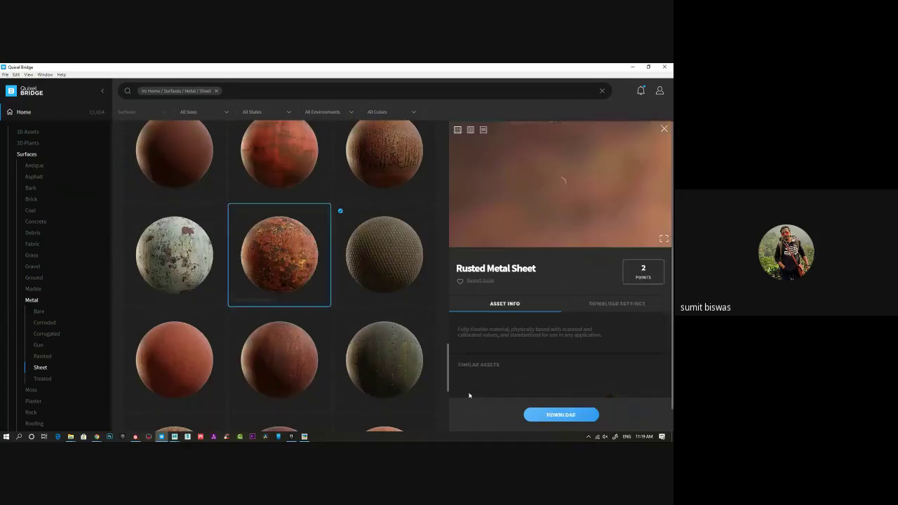
# Step: Download the selected Rusted Metal Sheet surface and check the open folder of rusty metal texture files
pyautogui.click(566, 415)
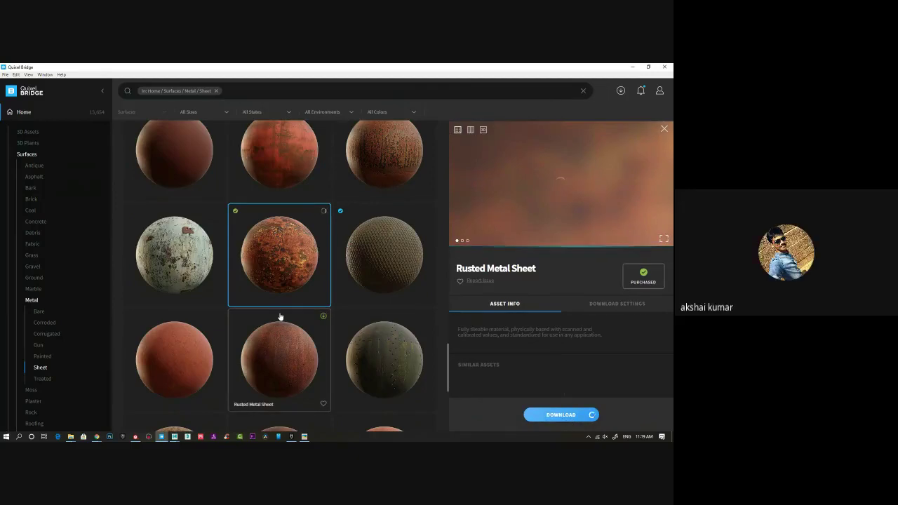
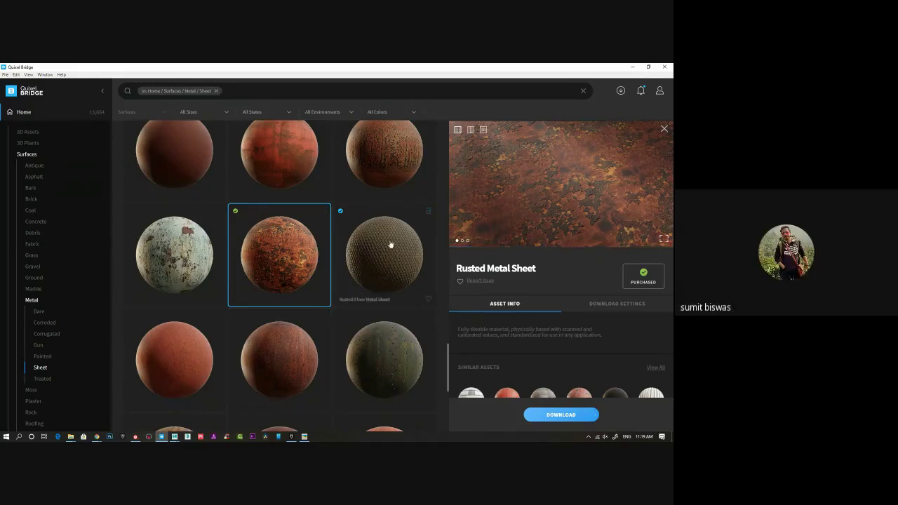
pyautogui.rightClick(268, 254)
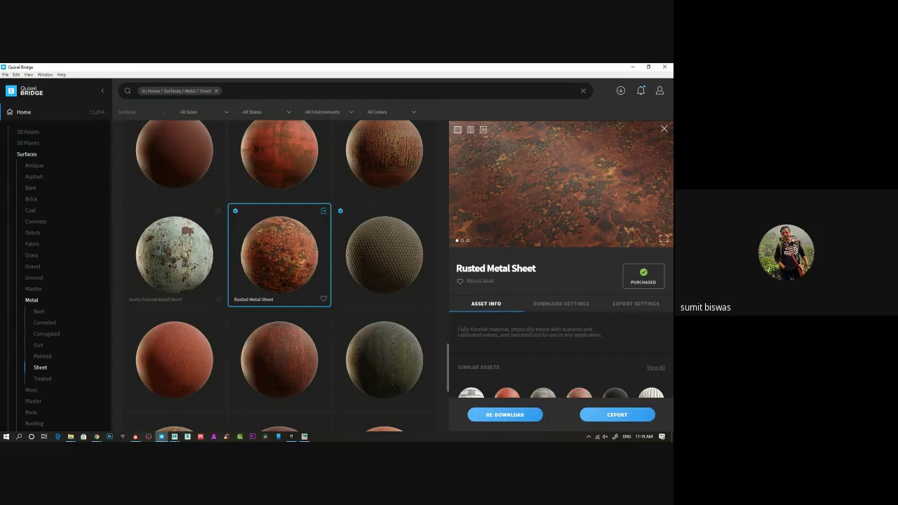
pyautogui.moveTo(71, 437)
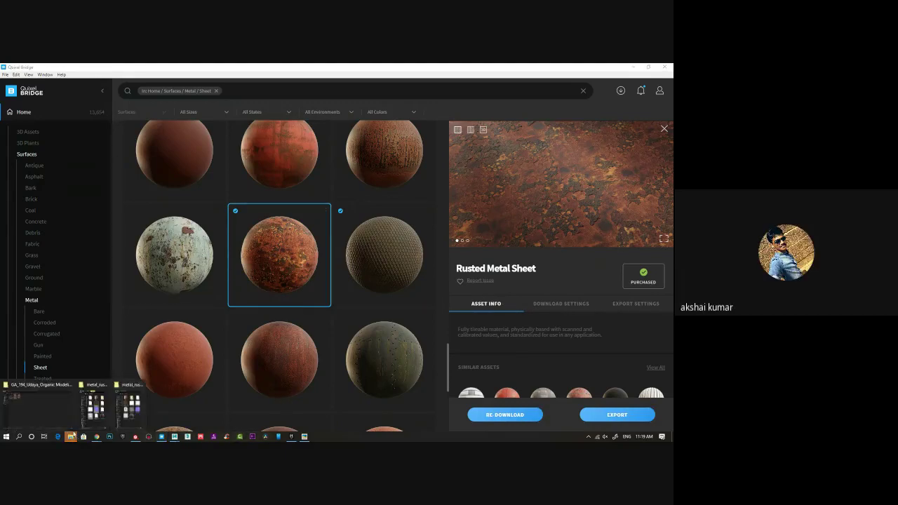
pyautogui.click(128, 406)
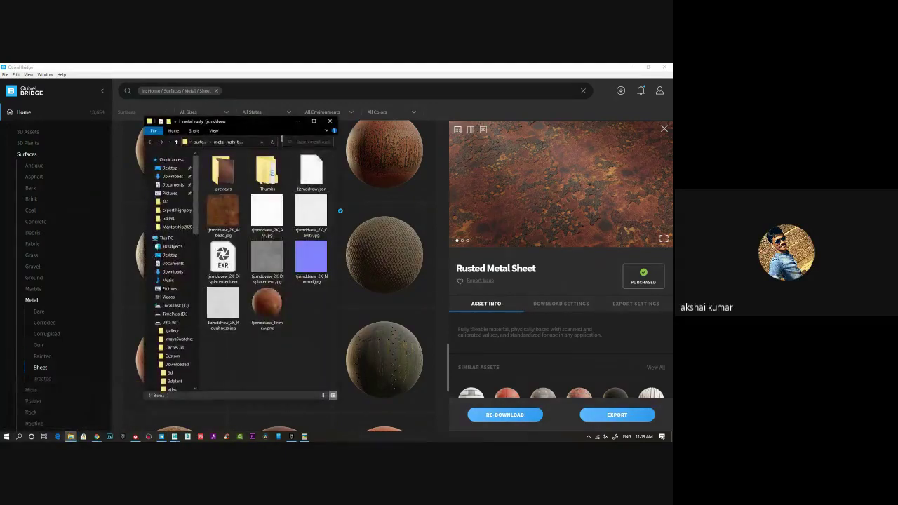
pyautogui.click(299, 122)
# Step: Switch back to Substance Painter and hide the sixth fill layer to see the red painted mesh
pyautogui.click(633, 68)
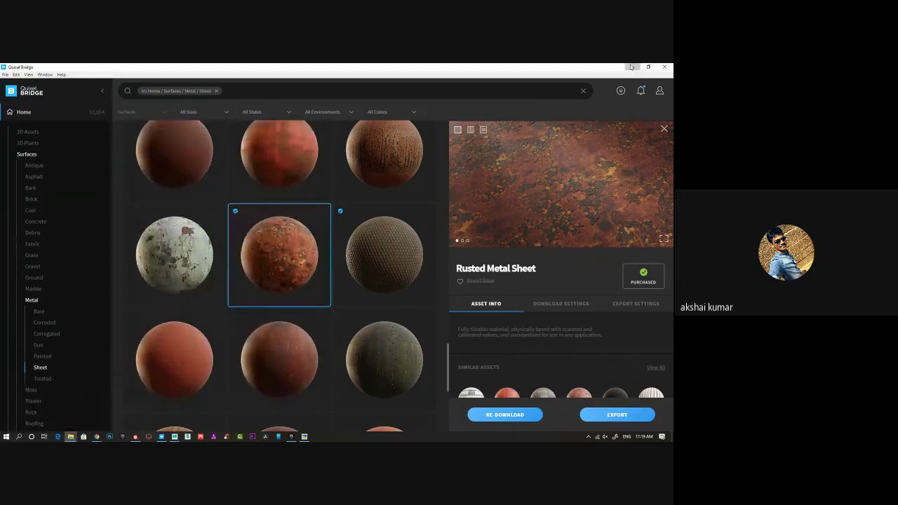
pyautogui.click(552, 185)
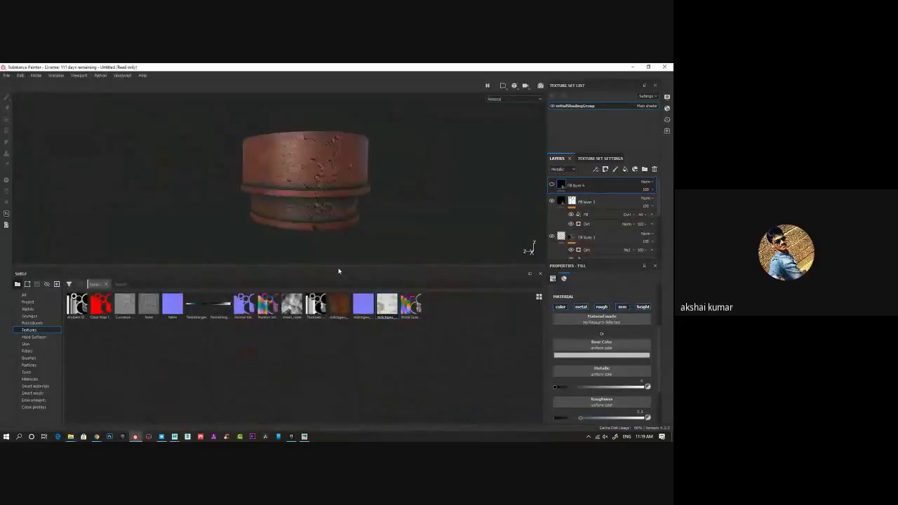
pyautogui.keyDown('alt'); pyautogui.moveTo(373, 204); pyautogui.dragTo(353, 213, button='middle'); pyautogui.keyUp('alt')
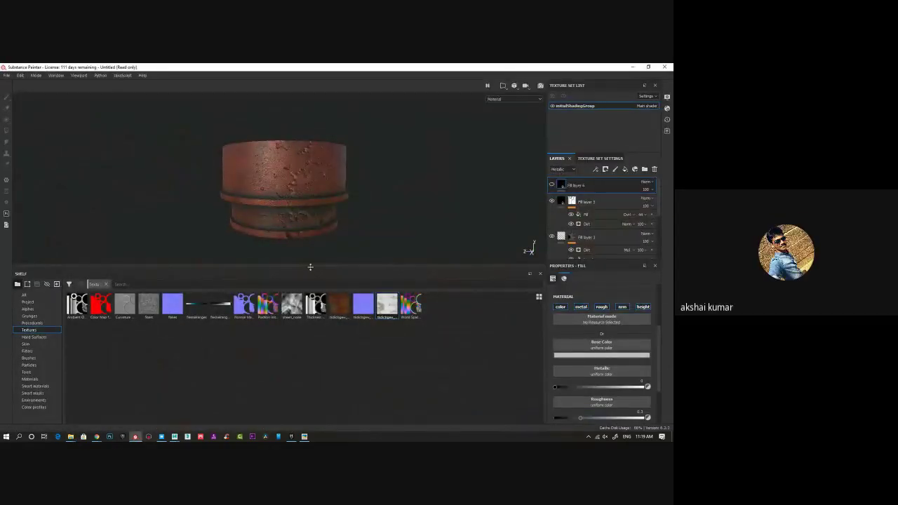
# Step: Enlarge the 3D viewport by shrinking the shelf, and inspect the mesh and the lower layers of the stack
pyautogui.moveTo(310, 267); pyautogui.dragTo(312, 357)
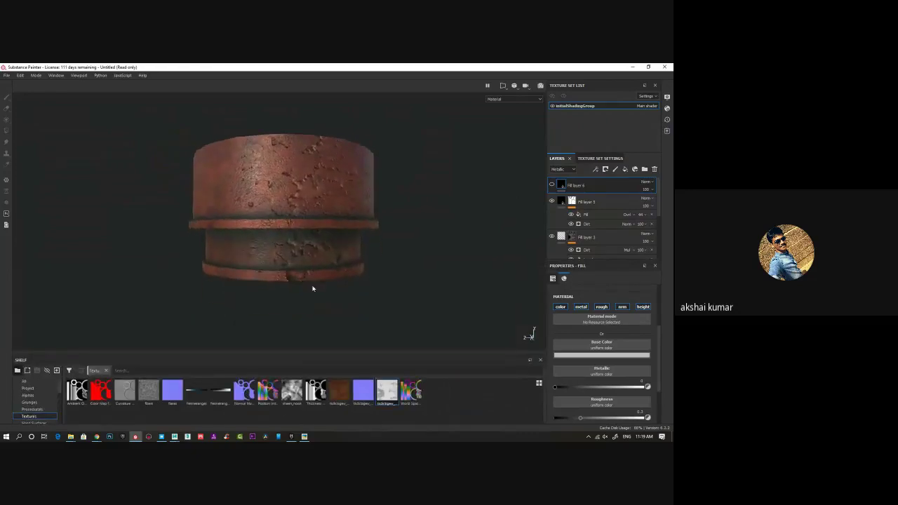
pyautogui.scroll(-1, 330, 288)
pyautogui.keyDown('alt'); pyautogui.moveTo(405, 289); pyautogui.dragTo(386, 289); pyautogui.keyUp('alt')
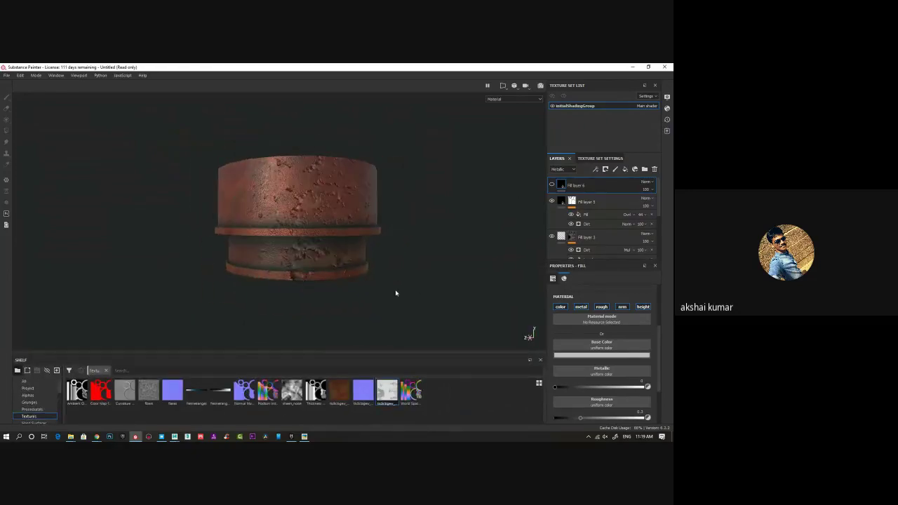
pyautogui.keyDown('alt'); pyautogui.moveTo(323, 301); pyautogui.dragTo(353, 287); pyautogui.keyUp('alt')
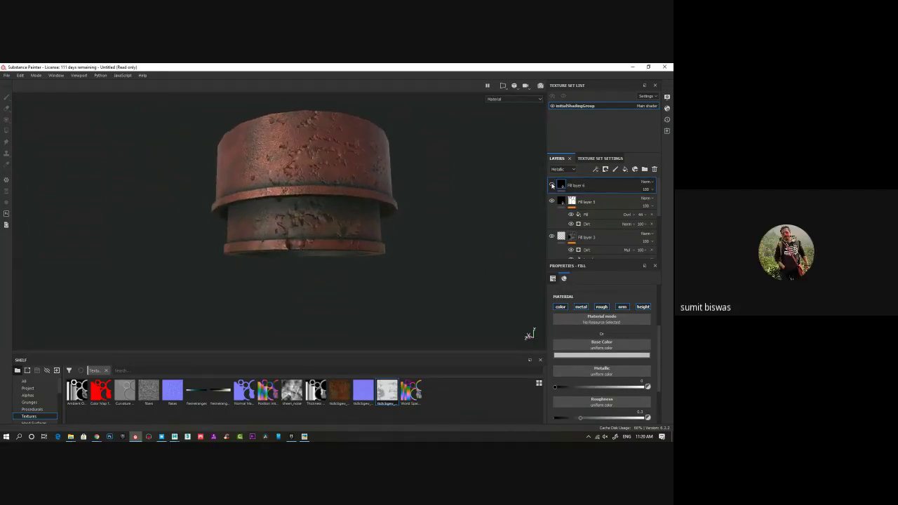
pyautogui.scroll(-4, 561, 239)
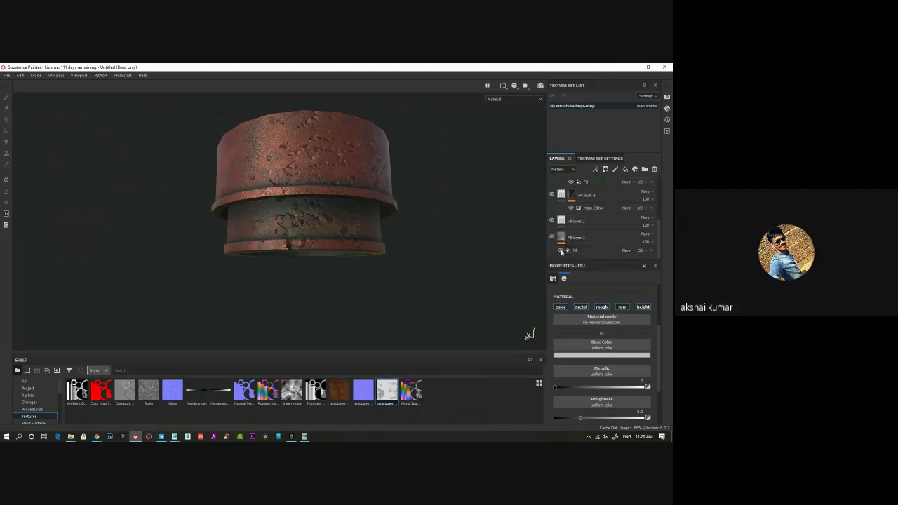
# Step: Toggle the visibility of Fill layer 1 to compare the model with and without it
pyautogui.click(551, 237)
pyautogui.click(551, 238)
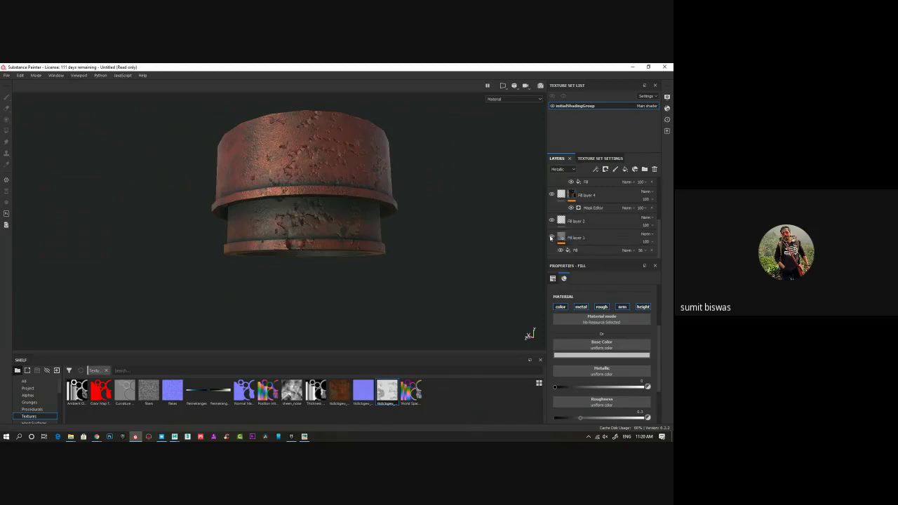
pyautogui.click(554, 238)
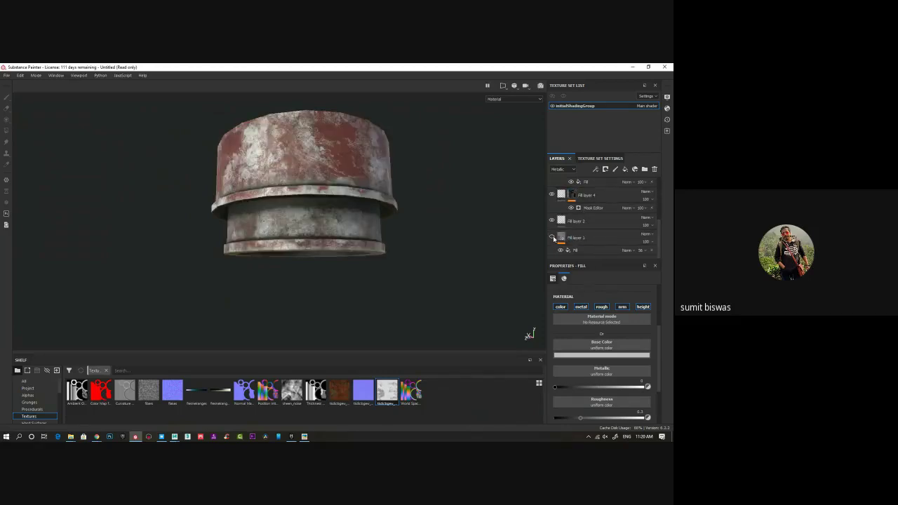
pyautogui.click(554, 238)
pyautogui.click(553, 237)
pyautogui.click(553, 238)
# Step: Show the Normal channel in the layer stack and lower Fill layer 1's normal opacity to 39
pyautogui.click(598, 237)
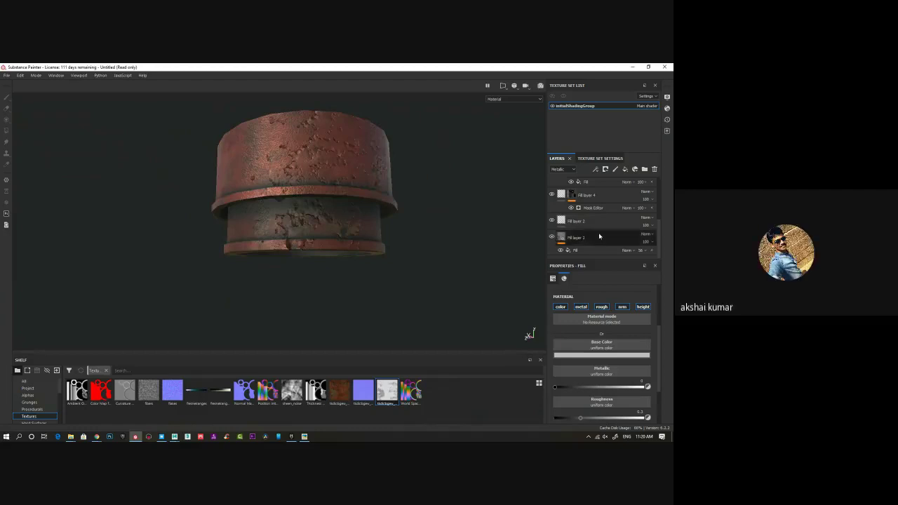
pyautogui.click(564, 170)
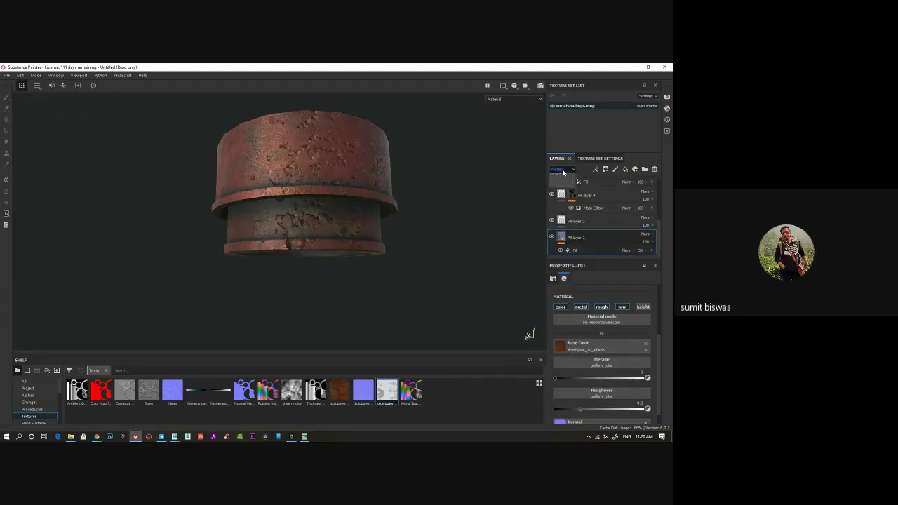
pyautogui.click(563, 190)
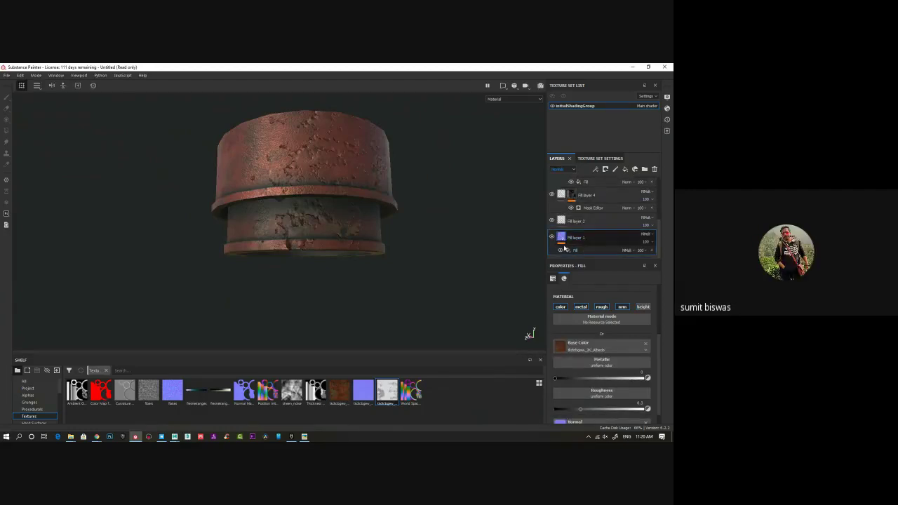
pyautogui.click(646, 251)
pyautogui.moveTo(669, 264)
pyautogui.mouseDown()
pyautogui.moveTo(625, 266)
pyautogui.moveTo(672, 263)
pyautogui.moveTo(646, 256)
pyautogui.moveTo(654, 258)
pyautogui.mouseUp()
pyautogui.click(651, 243)
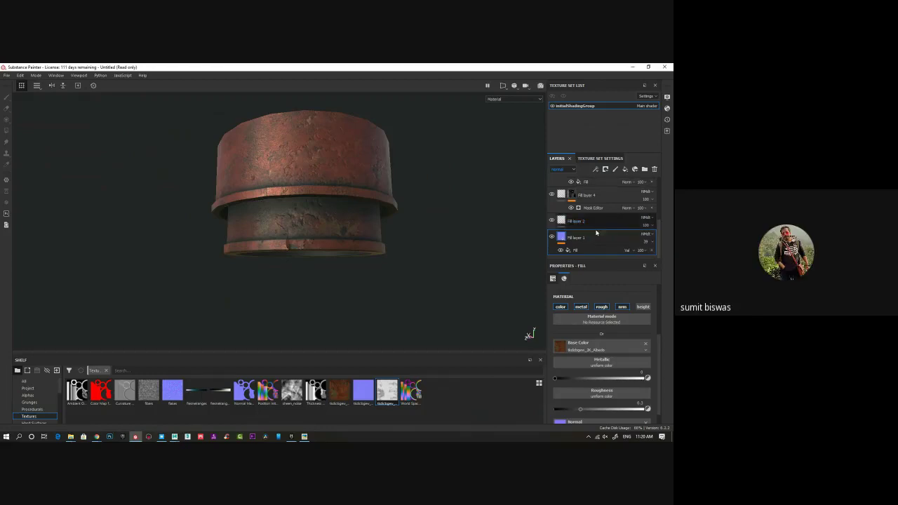
# Step: Switch the layer stack back to the Base Color channel and inspect the model's surface from several sides
pyautogui.click(598, 253)
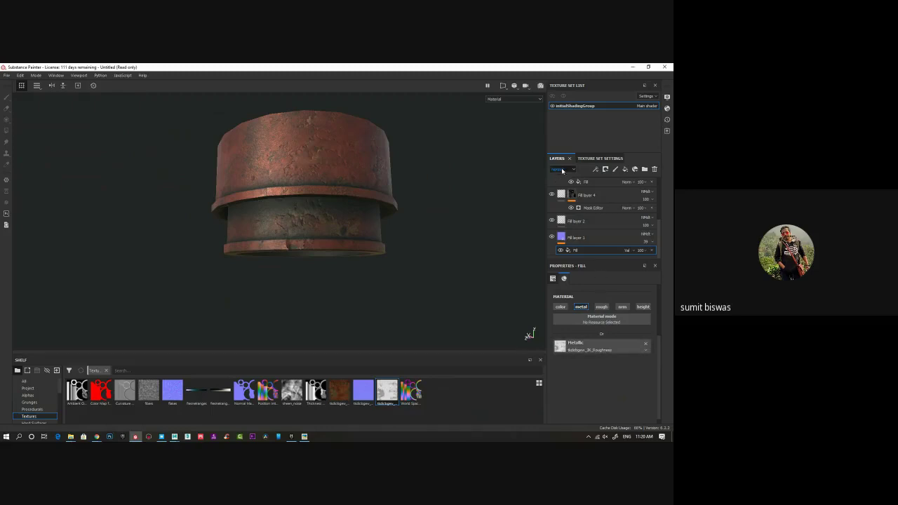
pyautogui.doubleClick(587, 239)
pyautogui.click(591, 238)
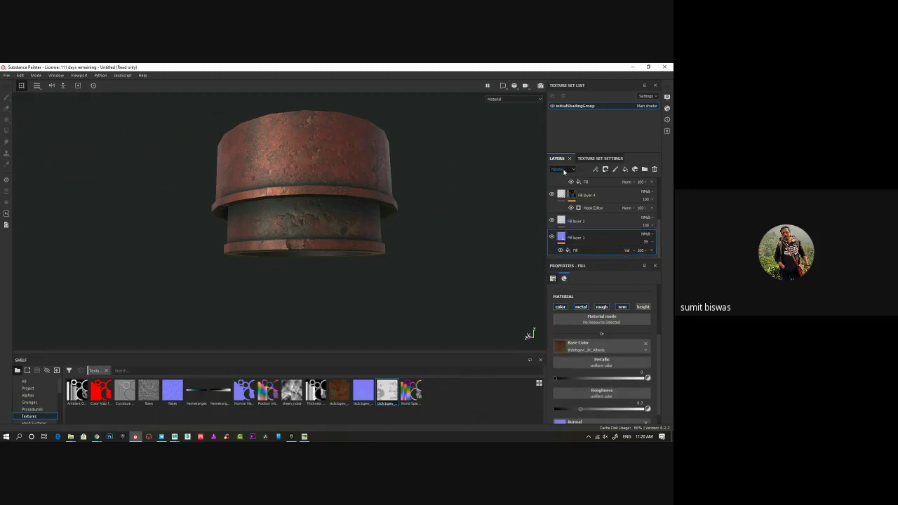
pyautogui.click(564, 171)
pyautogui.click(562, 178)
pyautogui.keyDown('alt'); pyautogui.moveTo(393, 257); pyautogui.dragTo(132, 203, button='right'); pyautogui.keyUp('alt')
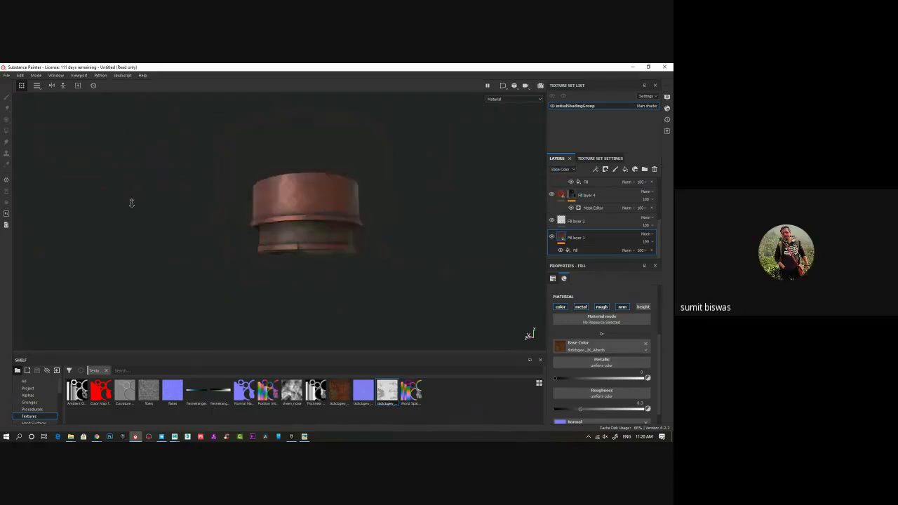
pyautogui.keyDown('alt'); pyautogui.moveTo(133, 203); pyautogui.dragTo(260, 196); pyautogui.keyUp('alt')
pyautogui.keyDown('alt'); pyautogui.moveTo(261, 196); pyautogui.dragTo(371, 267, button='right'); pyautogui.keyUp('alt')
pyautogui.keyDown('alt'); pyautogui.moveTo(372, 266); pyautogui.dragTo(304, 231); pyautogui.keyUp('alt')
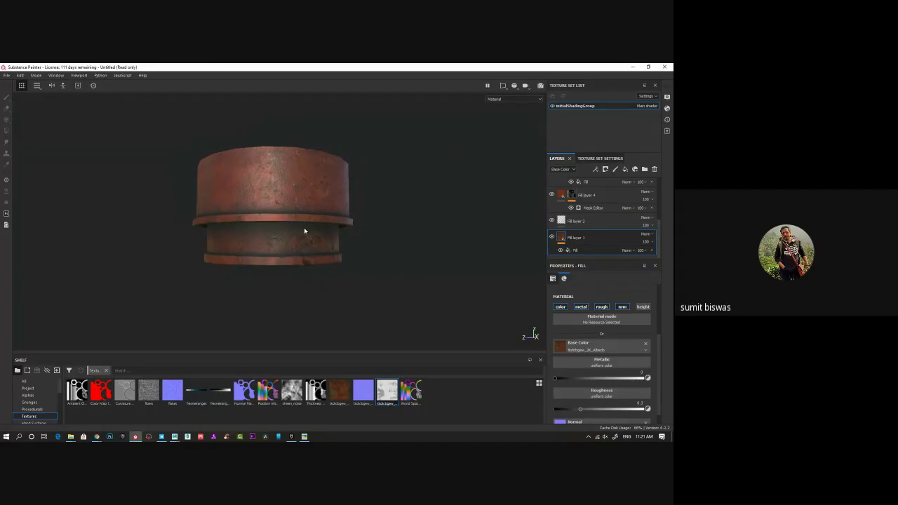
# Step: Import the new 2K Albedo and 2K Normal JPG files from the file explorer into the shelf, both defined as textures
pyautogui.click(71, 437)
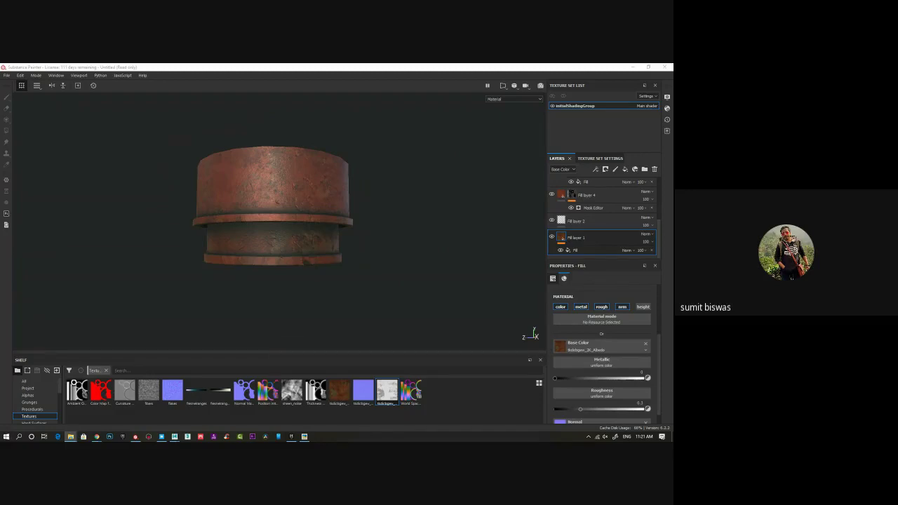
pyautogui.moveTo(316, 393); pyautogui.dragTo(319, 420)
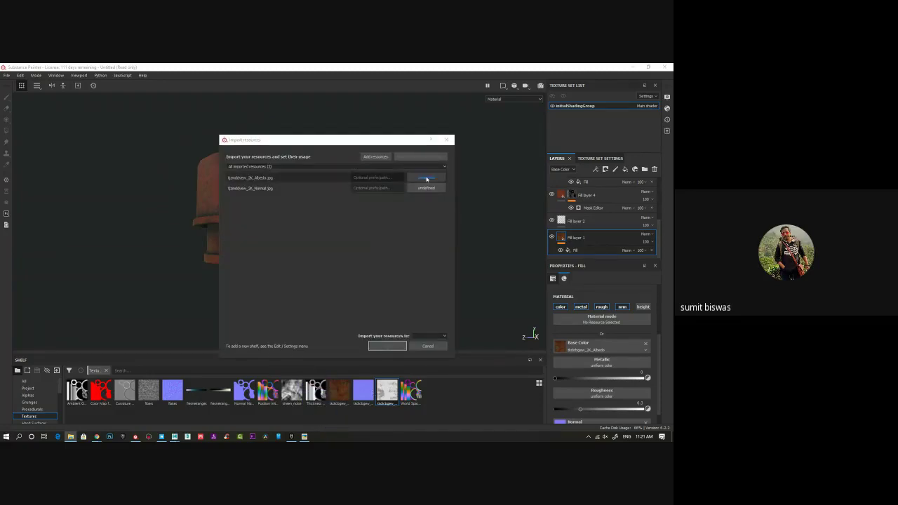
pyautogui.click(427, 179)
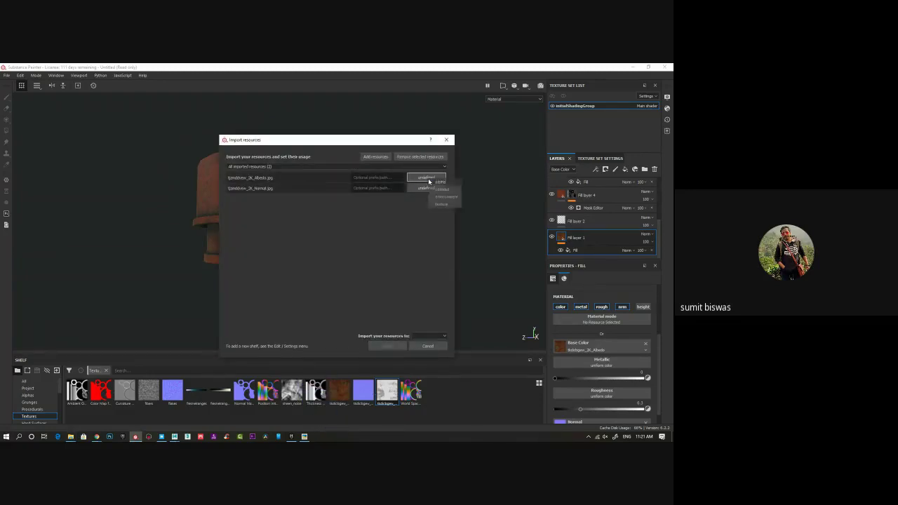
pyautogui.click(440, 203)
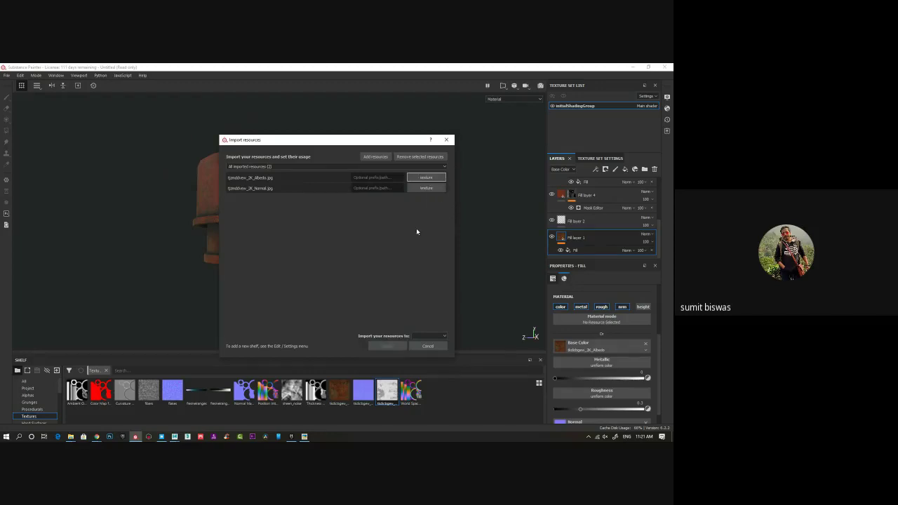
pyautogui.click(435, 335)
pyautogui.click(430, 342)
pyautogui.click(396, 346)
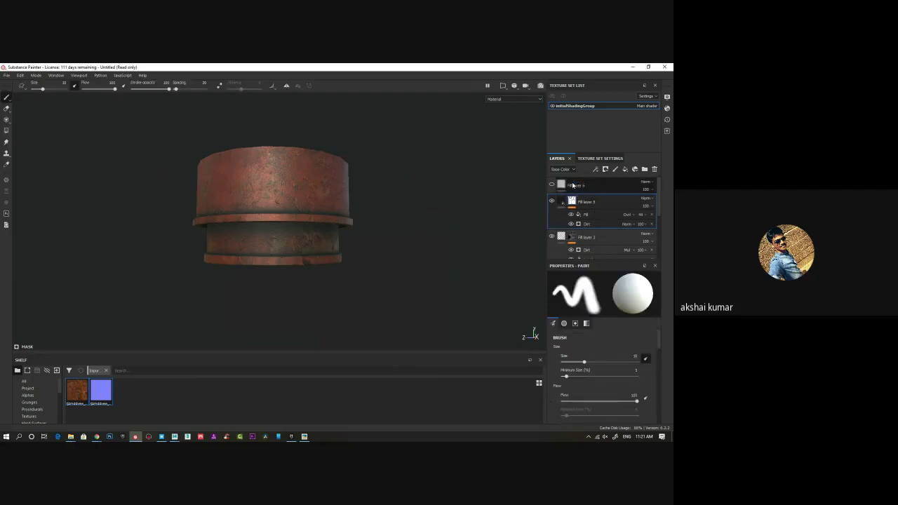
# Step: Show Fill layer 6 and assign the imported normal map to its Normal channel and the albedo map to its Base Color
pyautogui.click(573, 185)
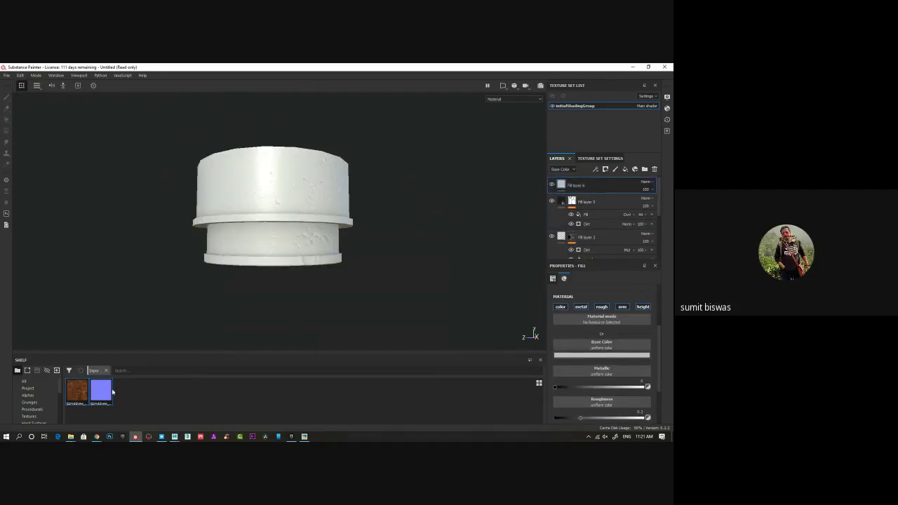
pyautogui.scroll(-2, 627, 374)
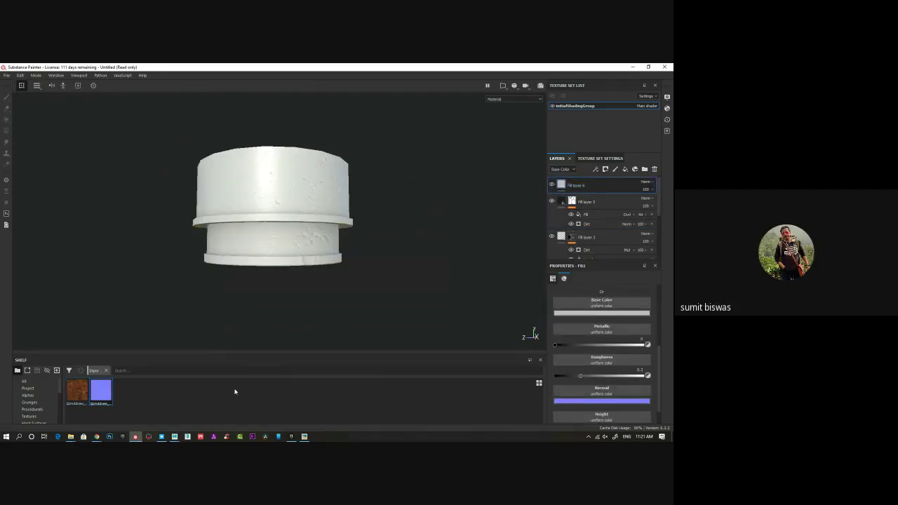
pyautogui.moveTo(99, 395); pyautogui.dragTo(602, 396)
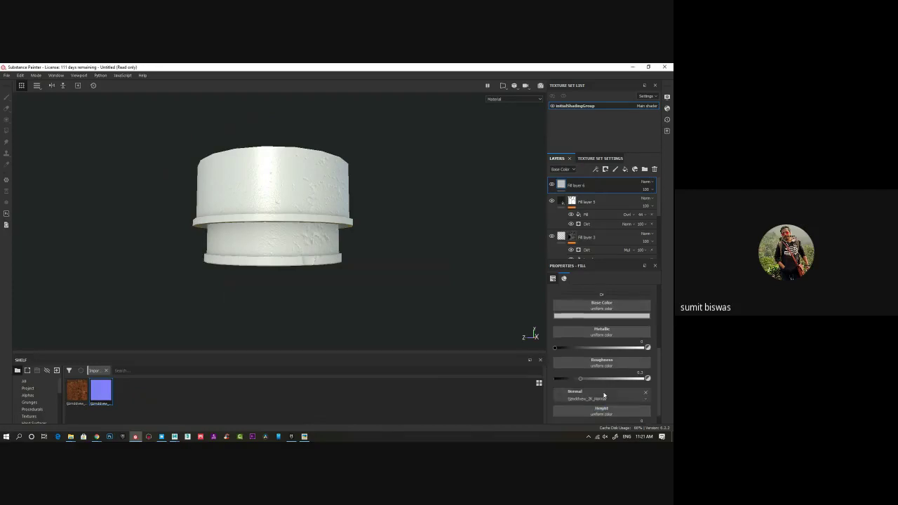
pyautogui.moveTo(75, 395); pyautogui.dragTo(590, 306)
pyautogui.keyDown('alt'); pyautogui.moveTo(353, 219); pyautogui.dragTo(324, 184); pyautogui.keyUp('alt')
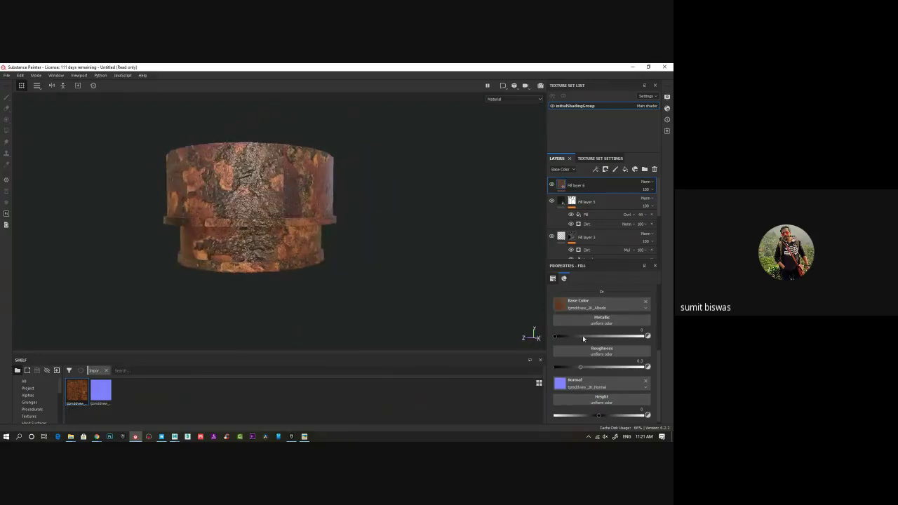
# Step: Disable the metal, height and rough channels of Fill layer 6, leaving only color and normal active
pyautogui.scroll(5, 604, 373)
pyautogui.click(582, 394)
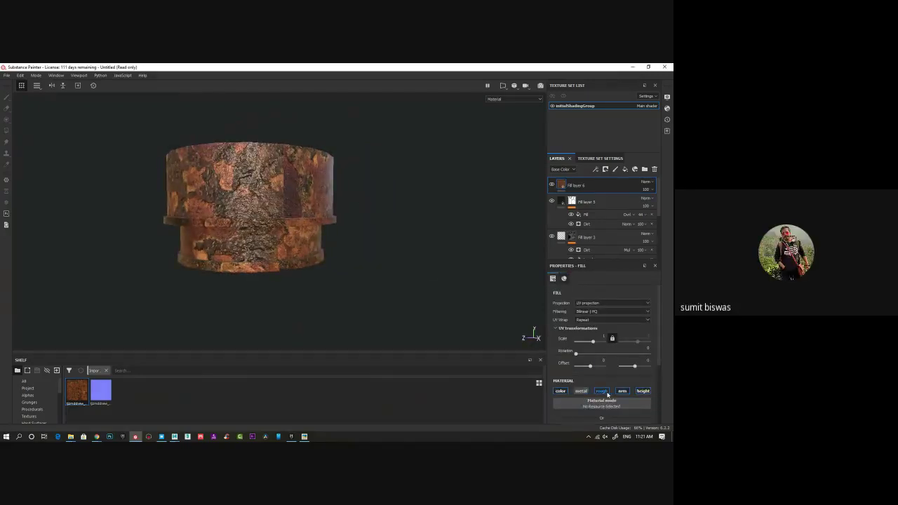
pyautogui.click(643, 394)
pyautogui.click(603, 391)
pyautogui.keyDown('alt'); pyautogui.moveTo(375, 260); pyautogui.dragTo(185, 192); pyautogui.keyUp('alt')
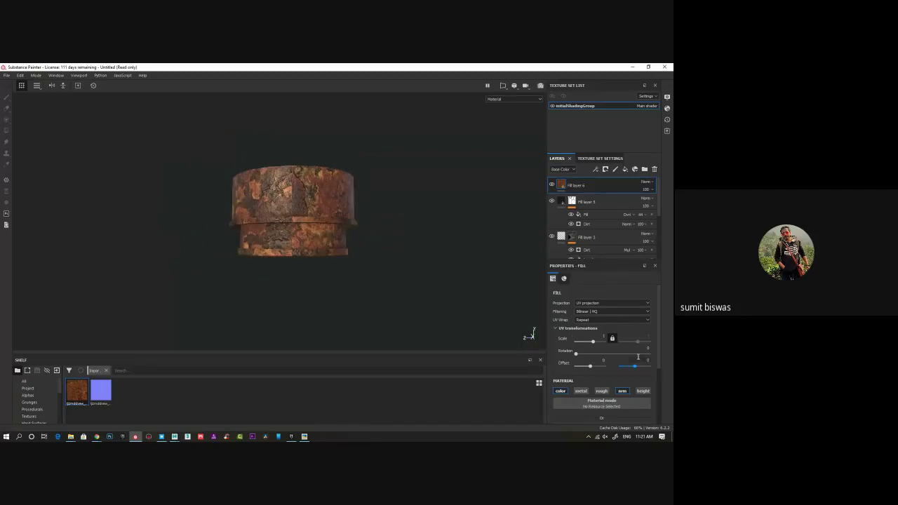
# Step: Set Fill layer 6 to Tri-planar projection and compare the model with the layer hidden and shown
pyautogui.click(598, 303)
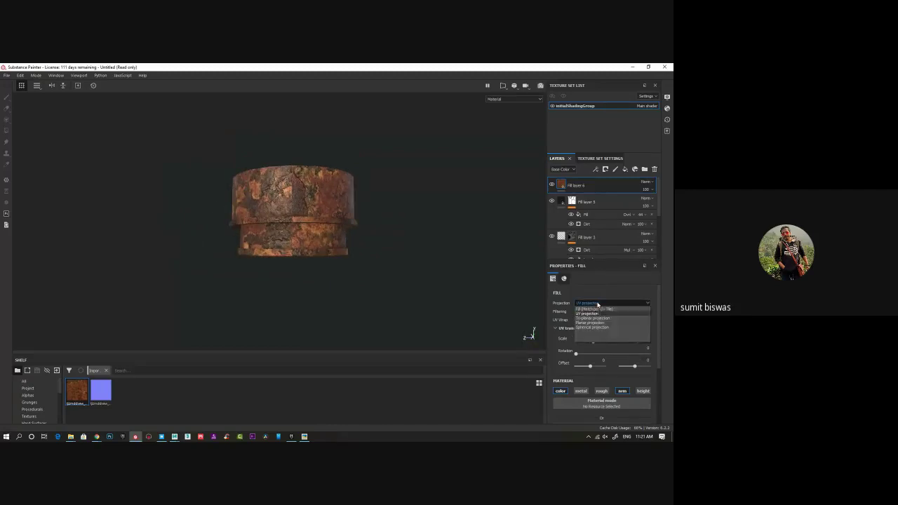
pyautogui.click(594, 319)
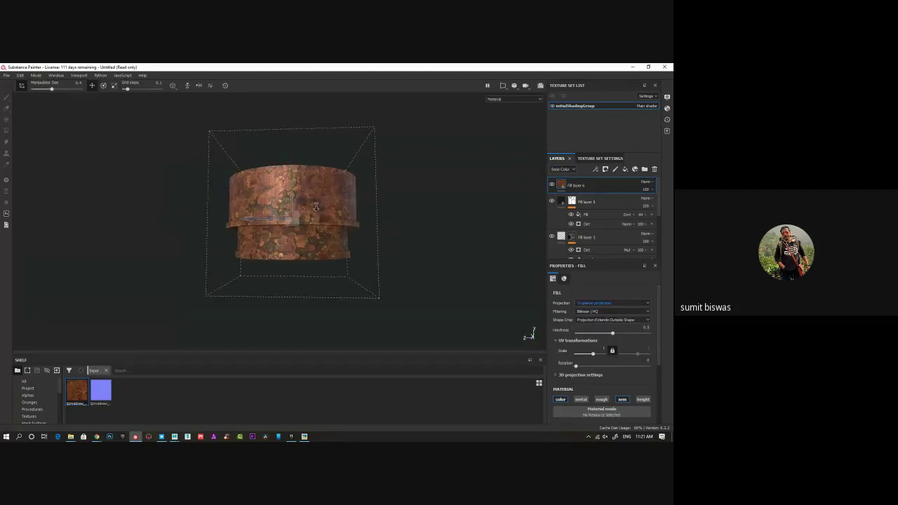
pyautogui.keyDown('alt'); pyautogui.moveTo(316, 207); pyautogui.dragTo(298, 281, button='right'); pyautogui.keyUp('alt')
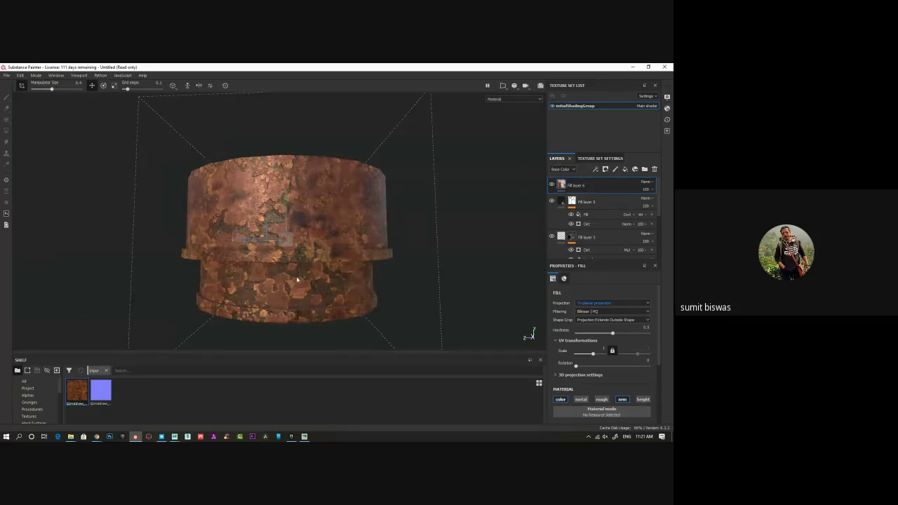
pyautogui.keyDown('alt'); pyautogui.moveTo(365, 295); pyautogui.dragTo(363, 281, button='middle'); pyautogui.keyUp('alt')
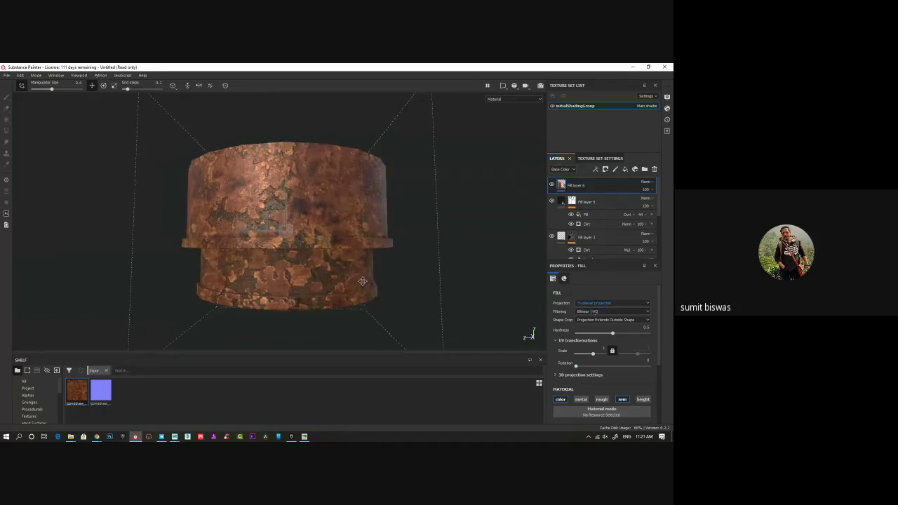
pyautogui.keyDown('alt'); pyautogui.moveTo(362, 282); pyautogui.dragTo(350, 282, button='right'); pyautogui.keyUp('alt')
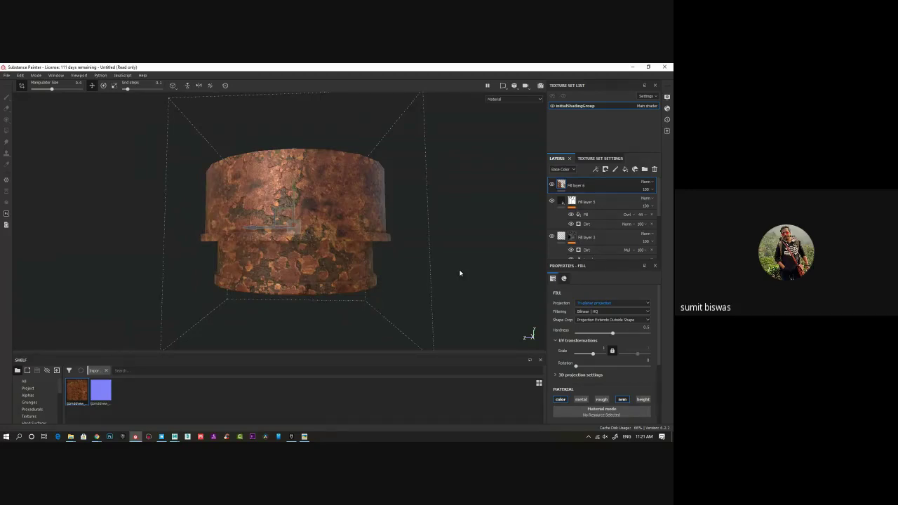
pyautogui.keyDown('alt'); pyautogui.moveTo(331, 274); pyautogui.dragTo(328, 212); pyautogui.keyUp('alt')
pyautogui.click(552, 185)
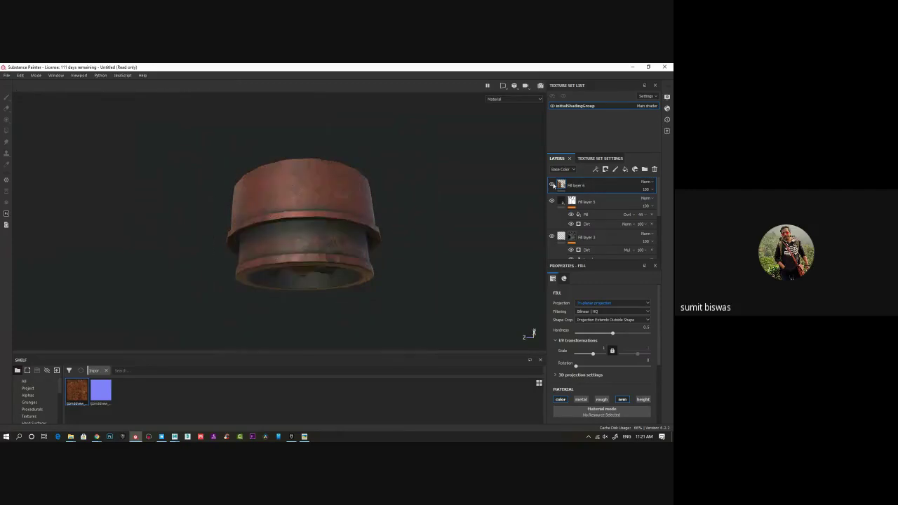
pyautogui.click(552, 185)
pyautogui.keyDown('alt'); pyautogui.moveTo(345, 257); pyautogui.dragTo(338, 282); pyautogui.keyUp('alt')
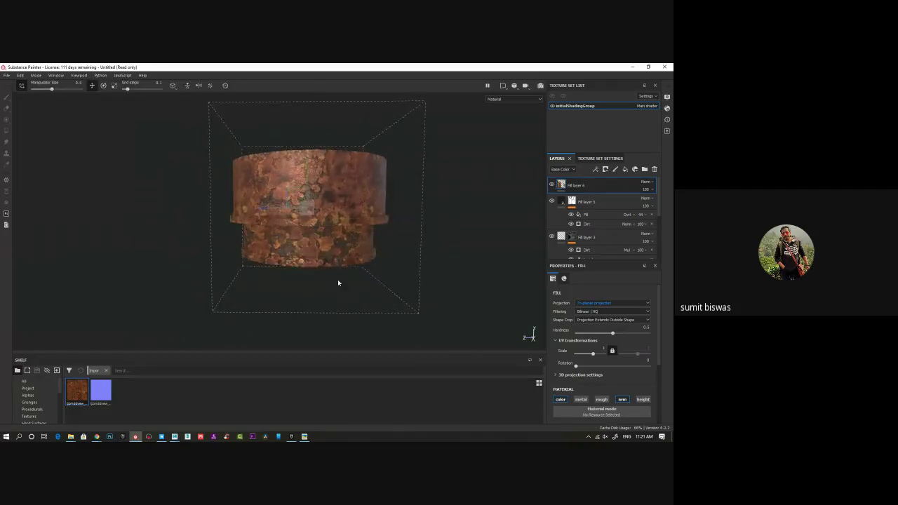
# Step: Add a black mask to Fill layer 6
pyautogui.rightClick(562, 184)
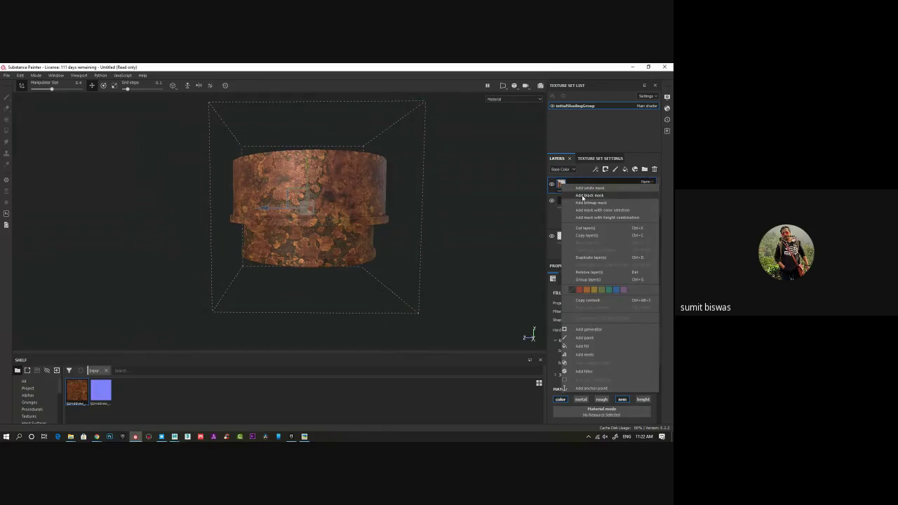
pyautogui.click(584, 196)
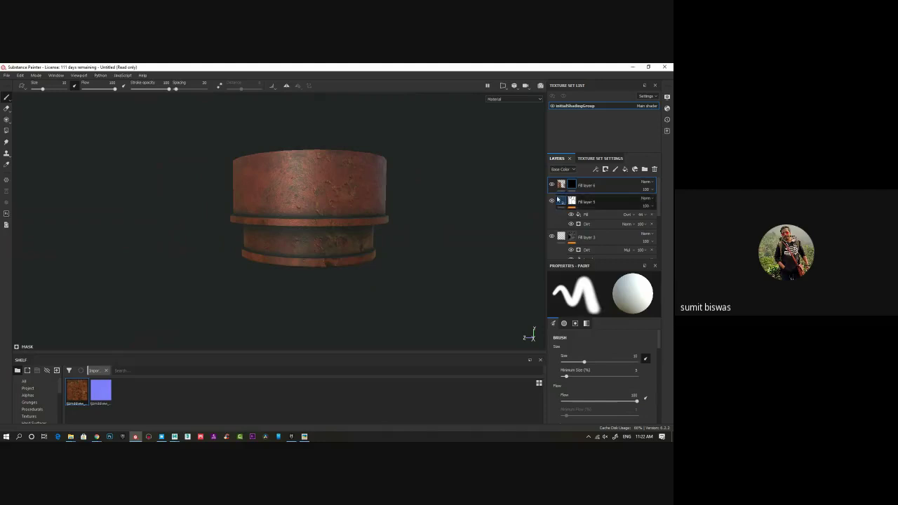
pyautogui.moveTo(433, 215); pyautogui.dragTo(421, 216, button='middle')
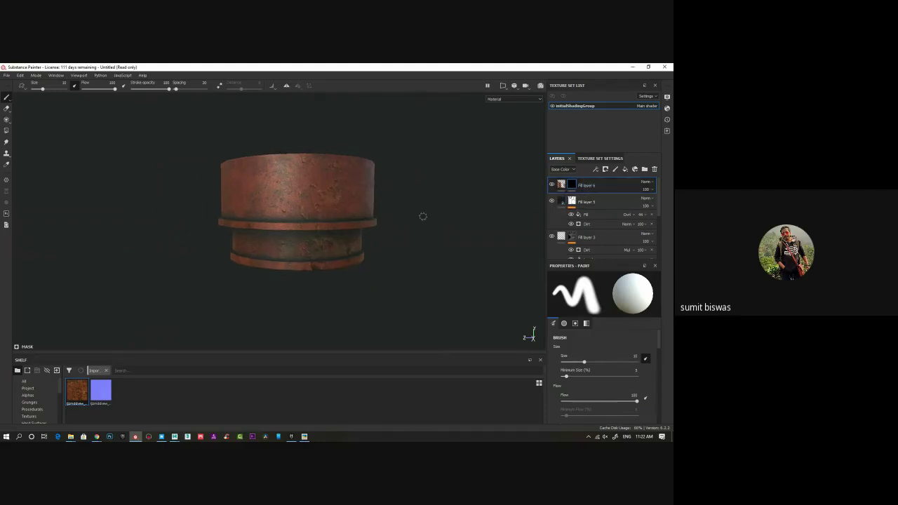
pyautogui.rightClick(574, 186)
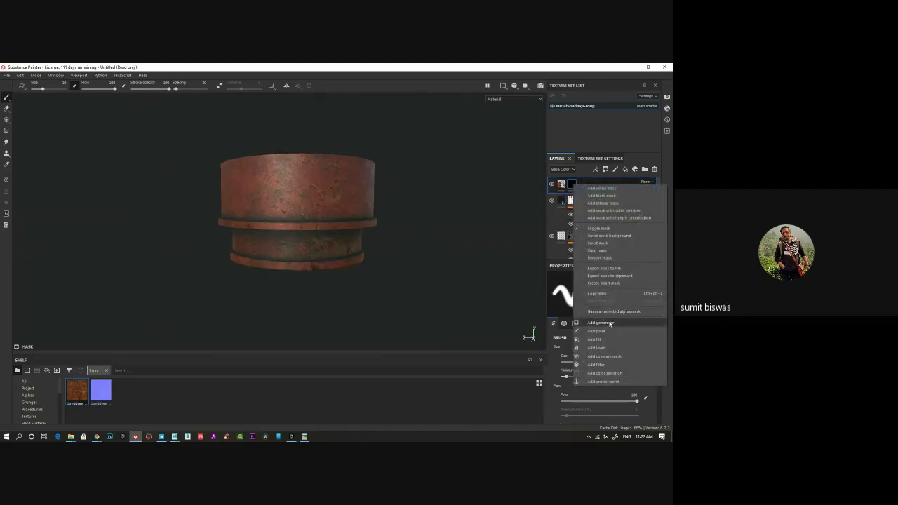
pyautogui.click(593, 321)
pyautogui.click(602, 290)
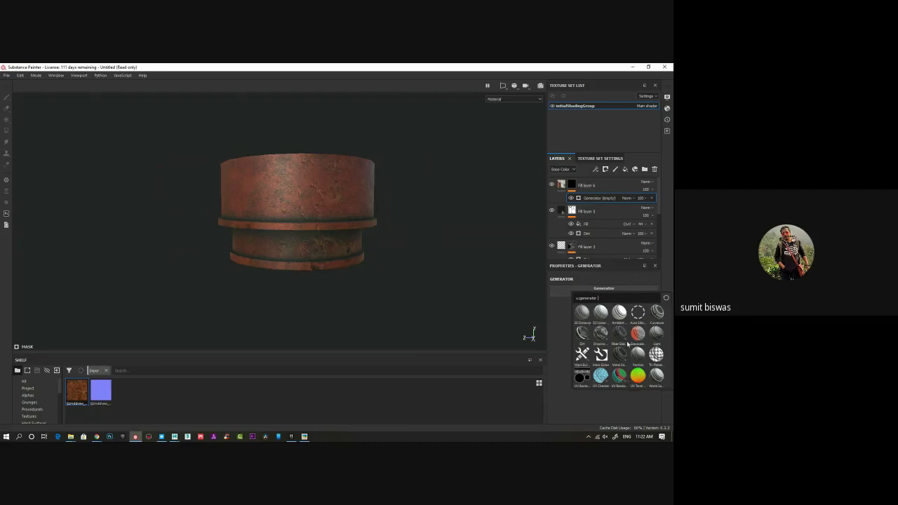
pyautogui.moveTo(658, 317)
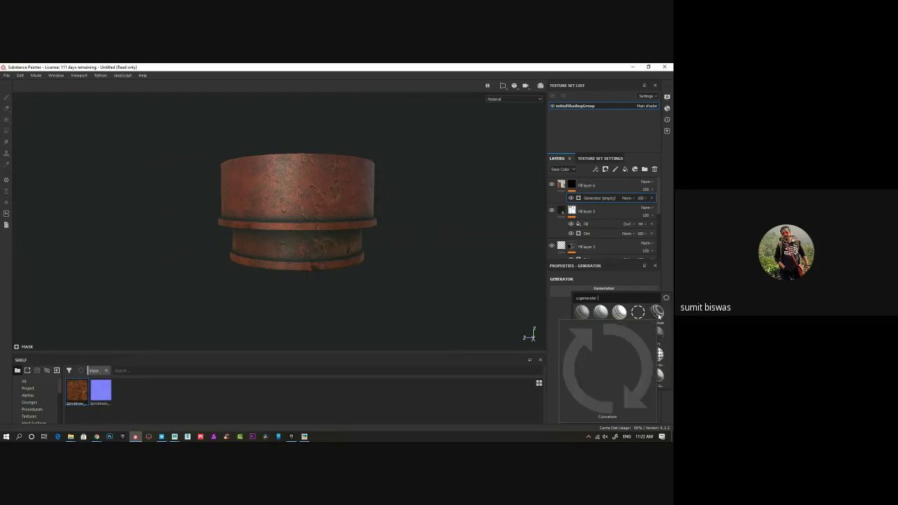
pyautogui.moveTo(585, 335)
pyautogui.moveTo(583, 354)
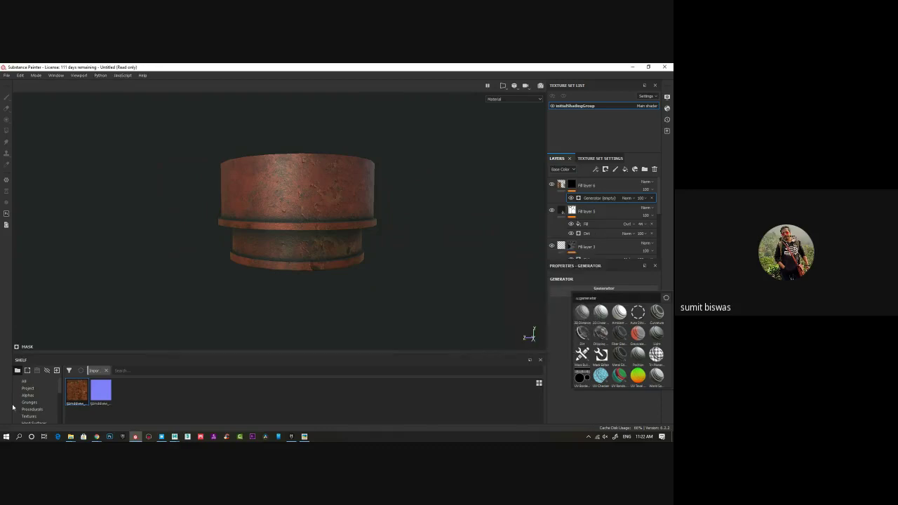
pyautogui.click(102, 358)
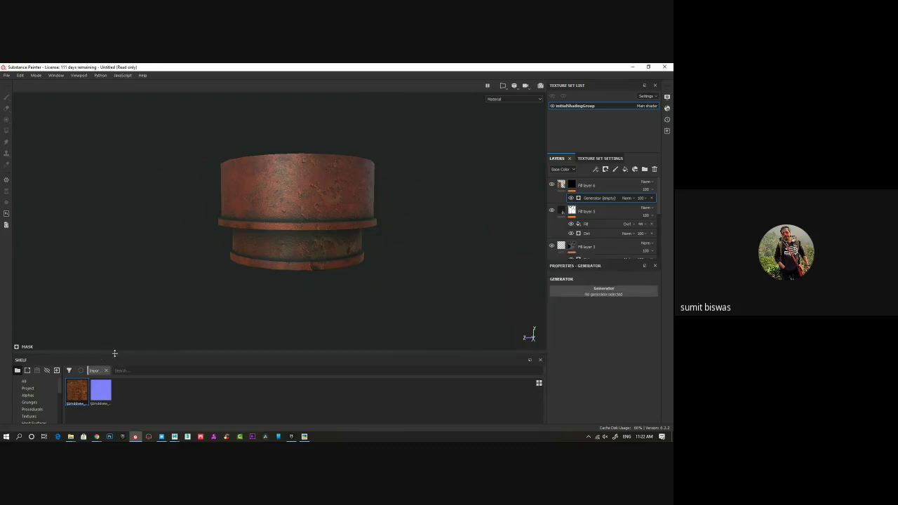
# Step: Apply the Rust Ground smart mask to Fill layer 6 and delete the empty generator from its mask
pyautogui.moveTo(114, 353); pyautogui.dragTo(114, 252)
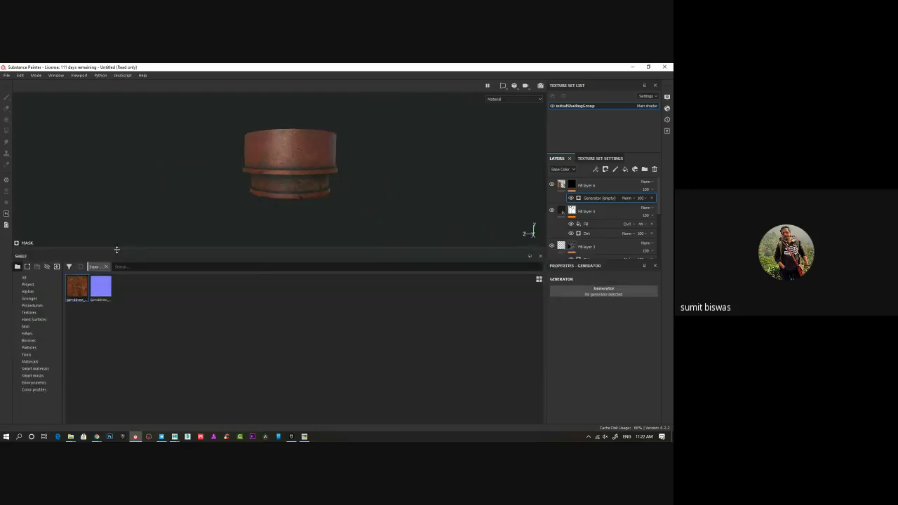
pyautogui.click(32, 379)
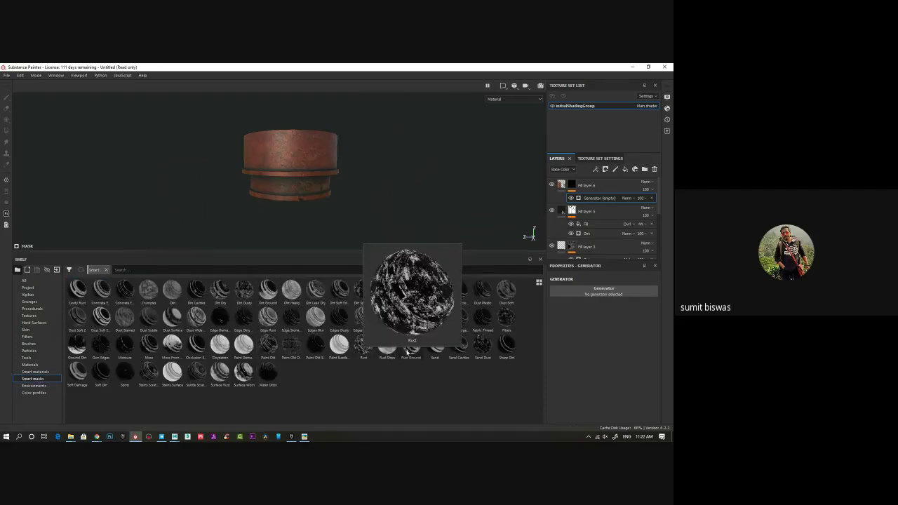
pyautogui.moveTo(413, 351)
pyautogui.mouseDown()
pyautogui.moveTo(512, 264)
pyautogui.moveTo(594, 295)
pyautogui.moveTo(595, 201)
pyautogui.moveTo(580, 185)
pyautogui.mouseUp()
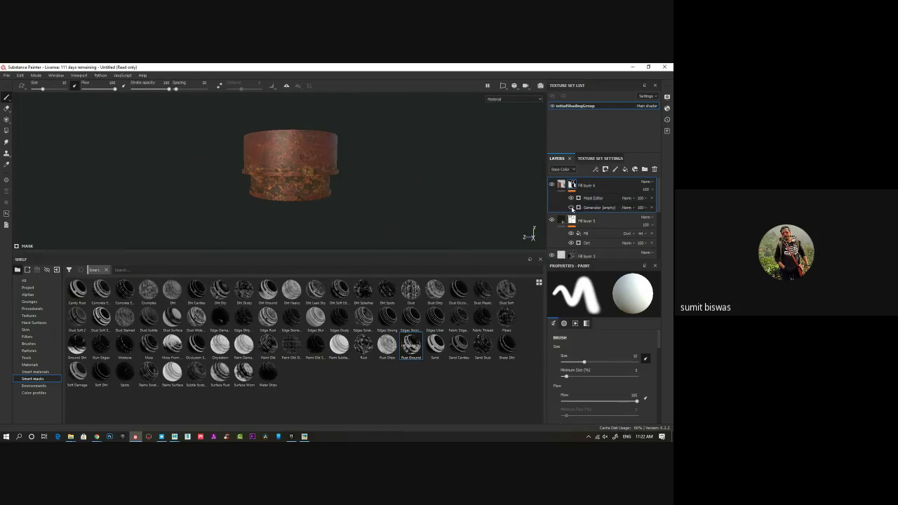
pyautogui.click(652, 208)
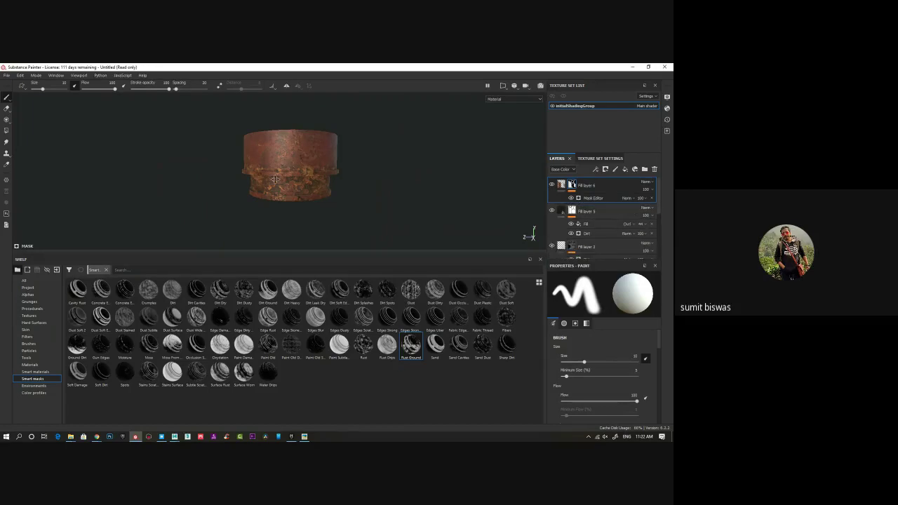
# Step: Examine the rust around the cylinder and compare it with the Mask Editor of Fill layer 6 hidden and shown
pyautogui.keyDown('alt'); pyautogui.moveTo(275, 180); pyautogui.dragTo(266, 212, button='middle'); pyautogui.keyUp('alt')
pyautogui.scroll(2, 265, 212)
pyautogui.keyDown('alt'); pyautogui.moveTo(281, 211); pyautogui.dragTo(309, 184); pyautogui.keyUp('alt')
pyautogui.keyDown('alt'); pyautogui.moveTo(309, 211); pyautogui.dragTo(287, 177, button='middle'); pyautogui.keyUp('alt')
pyautogui.keyDown('alt'); pyautogui.moveTo(310, 176); pyautogui.dragTo(310, 198); pyautogui.keyUp('alt')
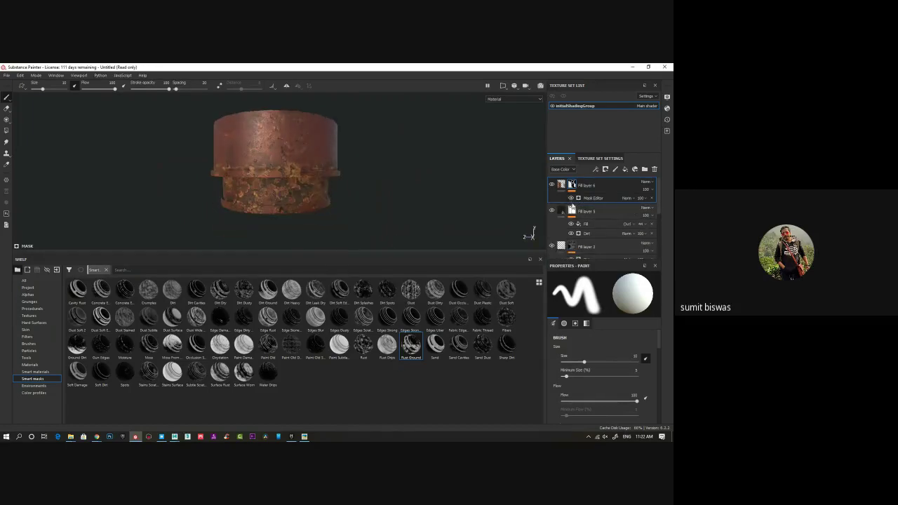
pyautogui.click(572, 199)
pyautogui.click(571, 199)
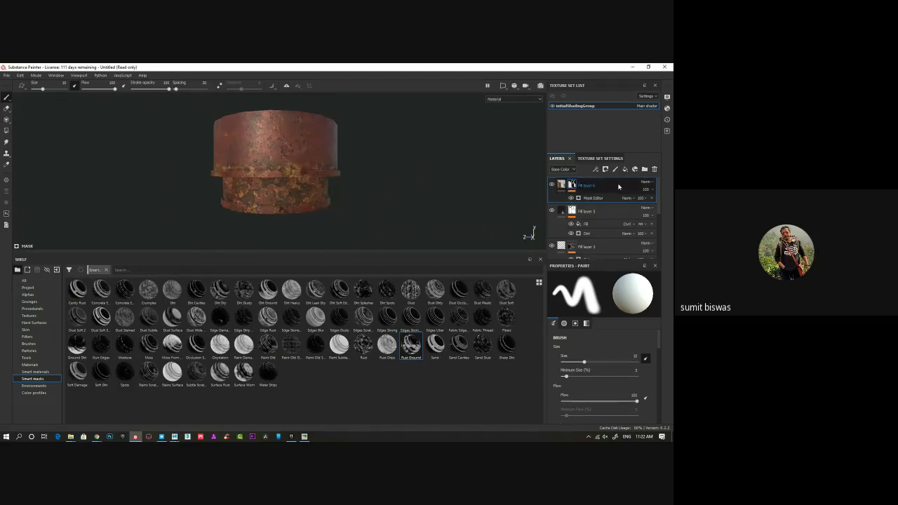
# Step: Move Fill layer 6 below Fill layer 5 and compare the model with Fill layer 5 hidden and shown
pyautogui.moveTo(618, 186); pyautogui.dragTo(608, 234)
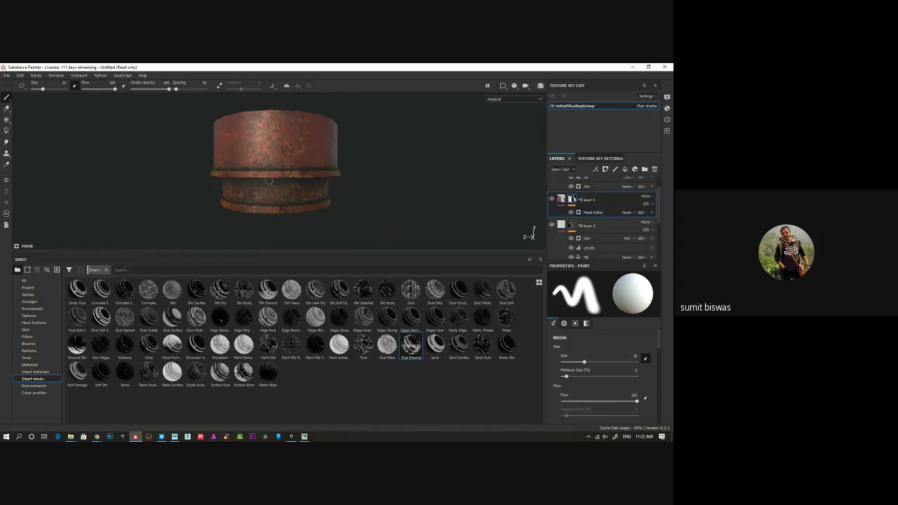
pyautogui.keyDown('alt'); pyautogui.moveTo(272, 181); pyautogui.dragTo(309, 199); pyautogui.keyUp('alt')
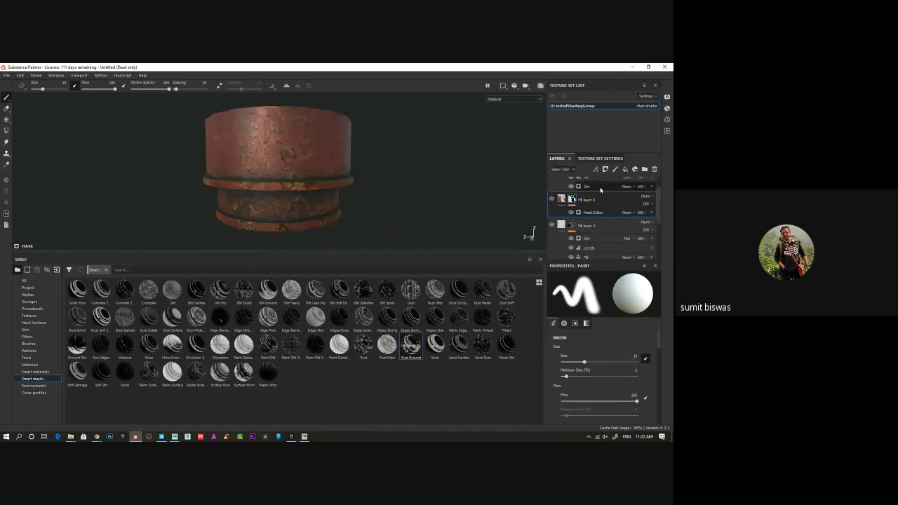
pyautogui.scroll(1, 596, 209)
pyautogui.click(552, 185)
pyautogui.click(552, 185)
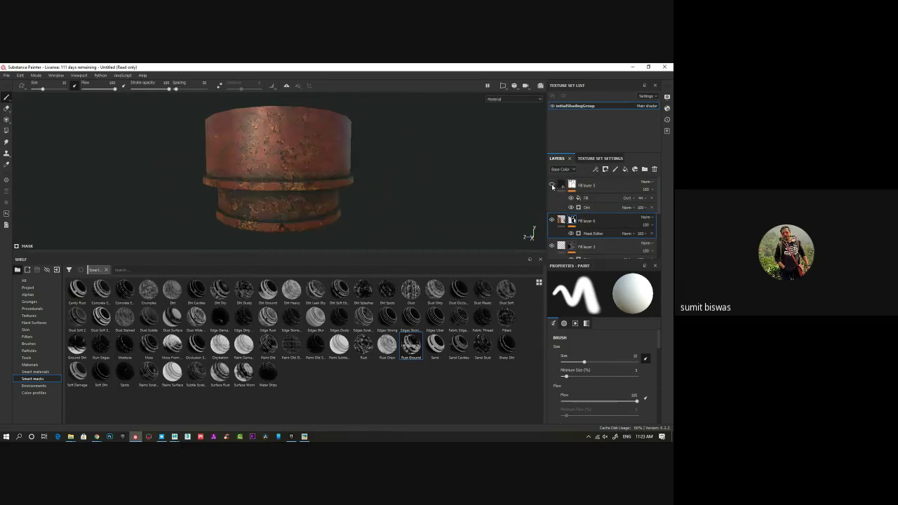
pyautogui.click(553, 185)
pyautogui.click(552, 185)
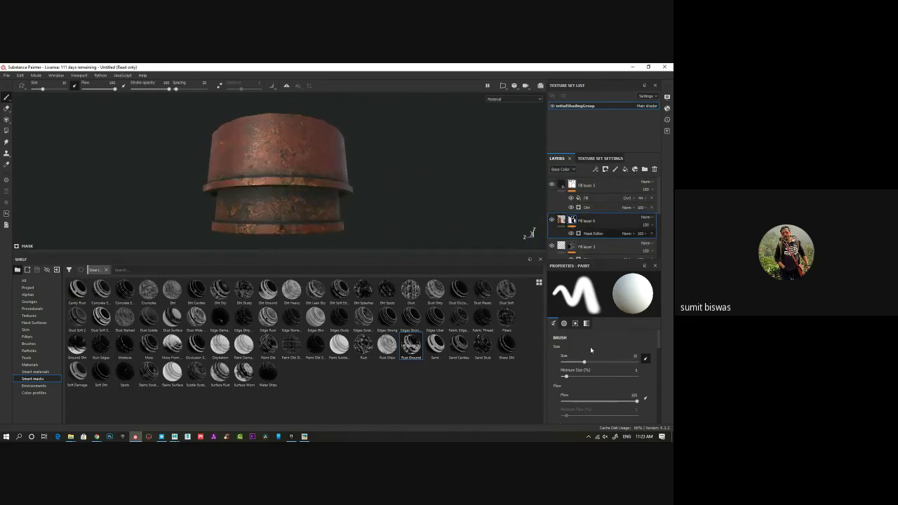
# Step: Set the Mask Editor of Fill layer 6 to Global Balance 0.74 and Global Contrast 0.41
pyautogui.click(602, 236)
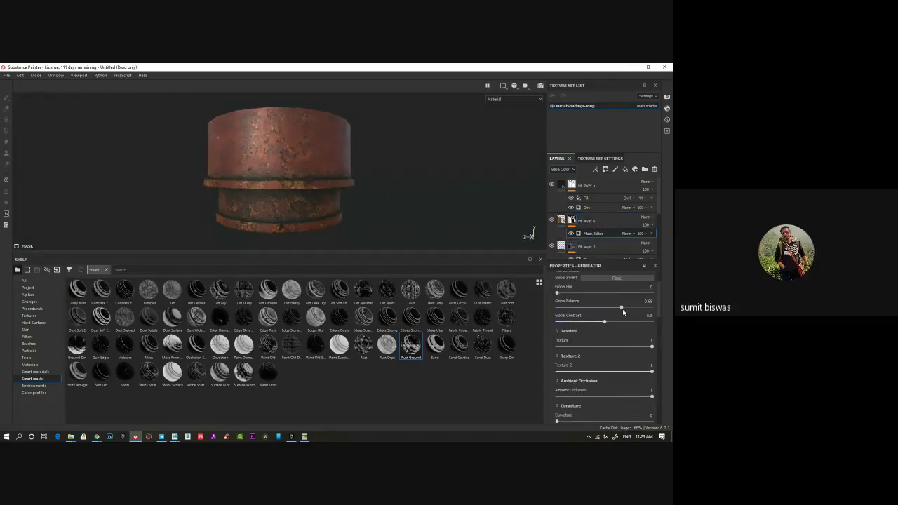
pyautogui.moveTo(622, 309); pyautogui.dragTo(596, 321)
pyautogui.scroll(-3, 262, 205)
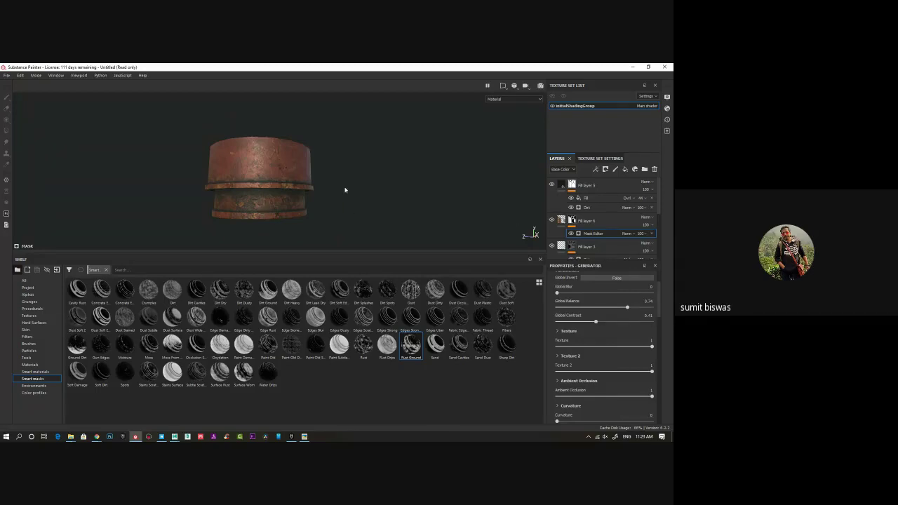
pyautogui.keyDown('alt'); pyautogui.moveTo(345, 190); pyautogui.dragTo(271, 190); pyautogui.keyUp('alt')
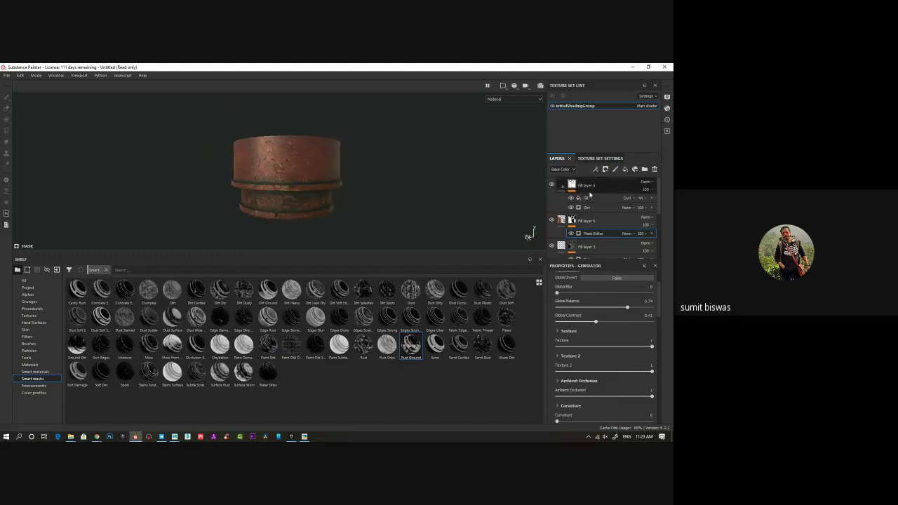
# Step: Add a new fill layer above Fill layer 5 with Roughness about 0.1 and Metallic 1
pyautogui.click(610, 186)
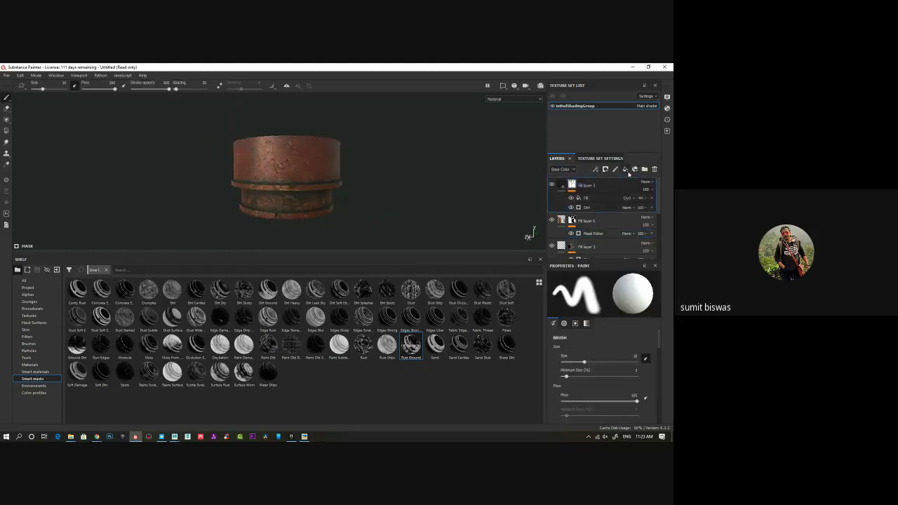
pyautogui.click(626, 170)
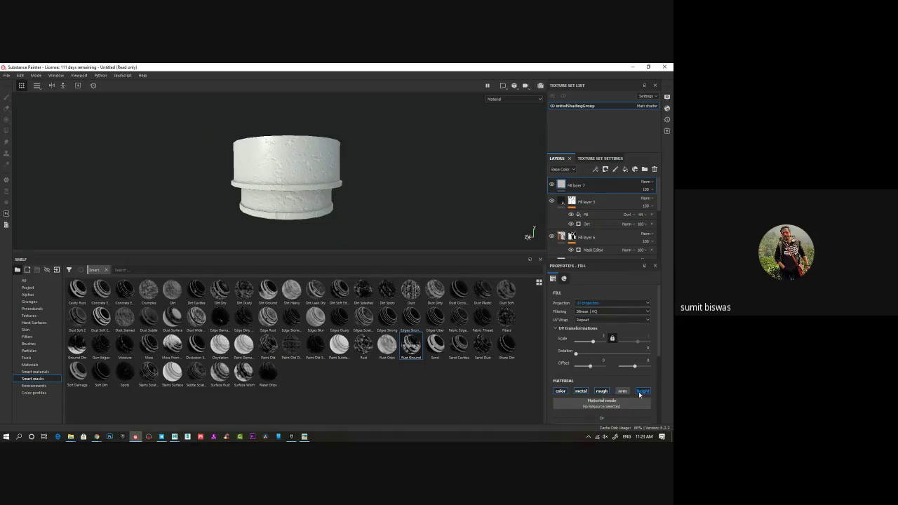
pyautogui.scroll(-3, 593, 376)
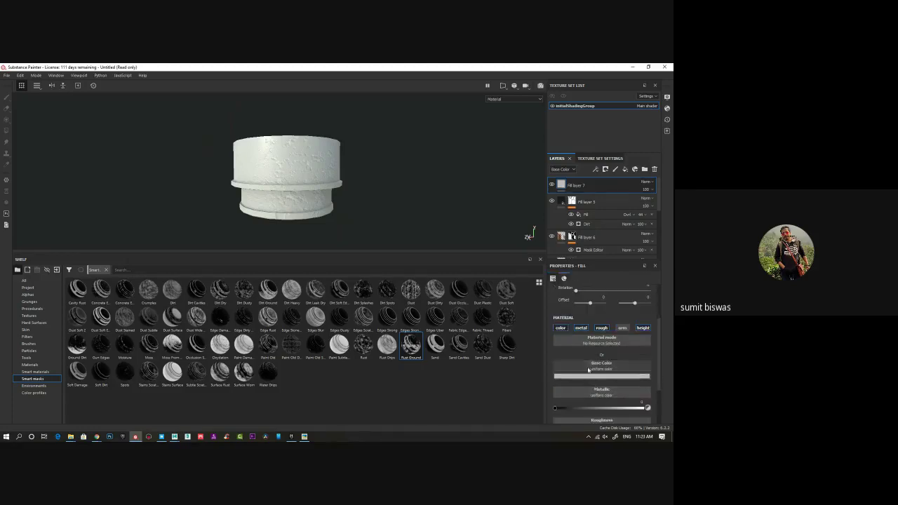
pyautogui.scroll(-3, 589, 372)
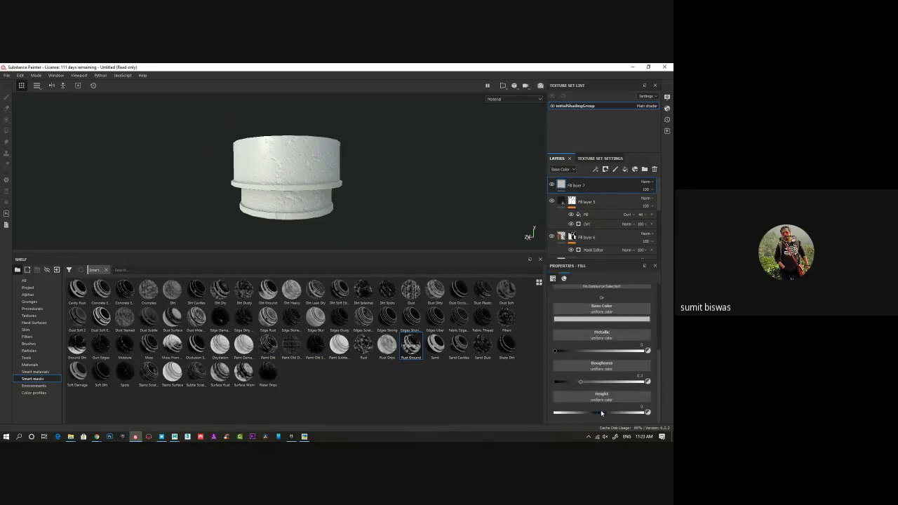
pyautogui.click(579, 382)
pyautogui.scroll(2, 567, 390)
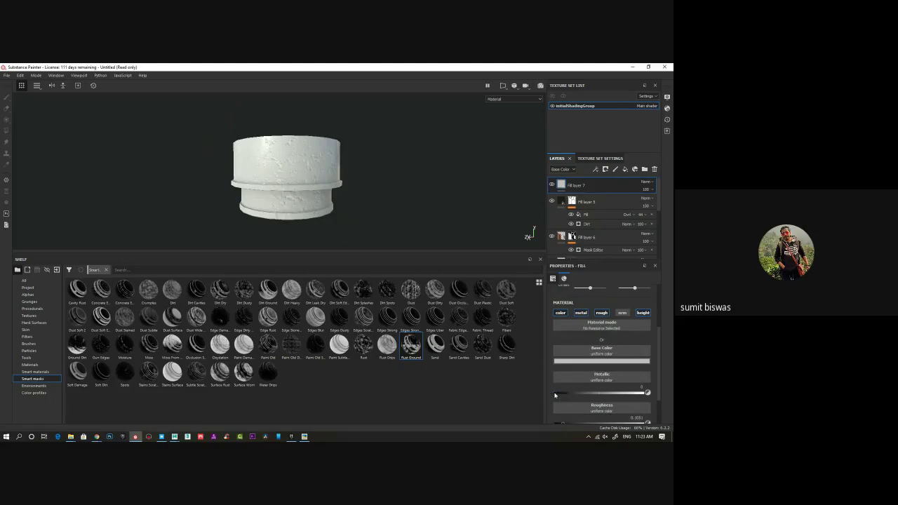
pyautogui.moveTo(555, 394); pyautogui.dragTo(661, 398)
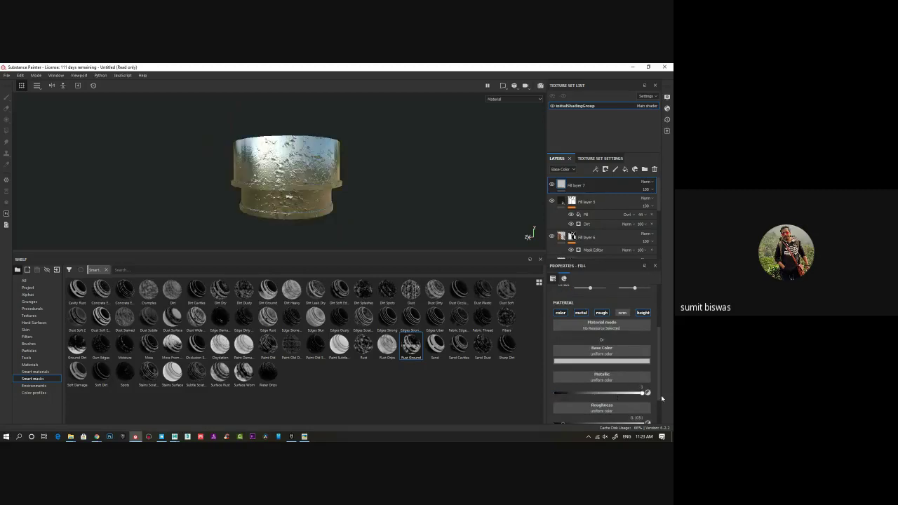
# Step: Set the base color of Fill layer 7 to a darker neutral grey
pyautogui.click(601, 361)
pyautogui.click(580, 318)
pyautogui.moveTo(580, 317); pyautogui.dragTo(574, 319)
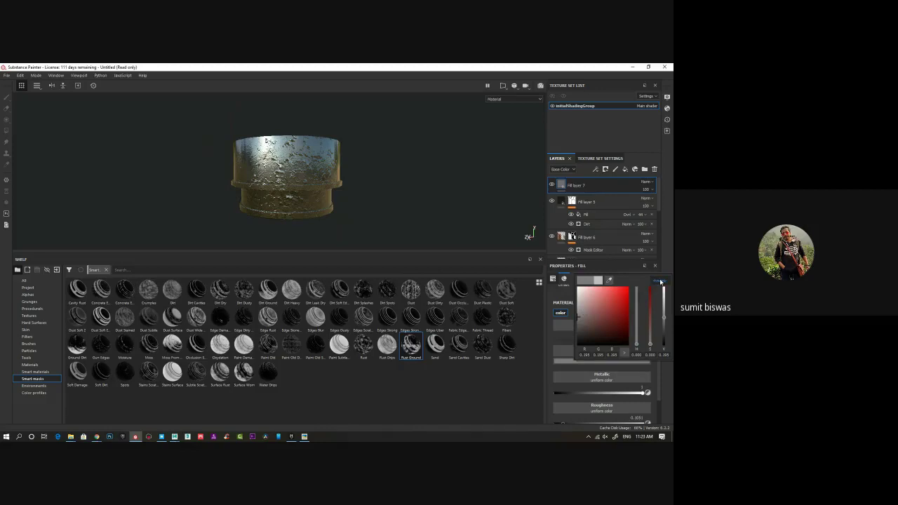
# Step: Add a black mask to Fill layer 7 and give it a Metal Edge Wear generator
pyautogui.rightClick(574, 185)
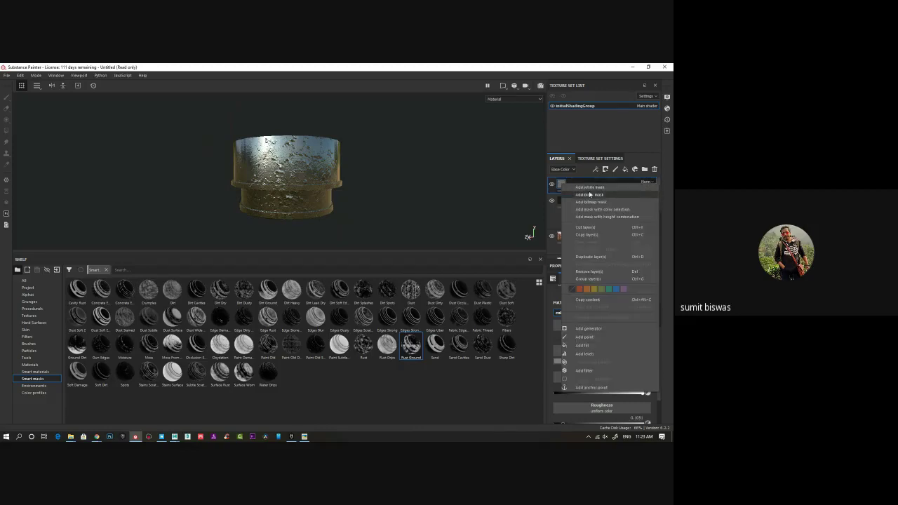
pyautogui.click(589, 195)
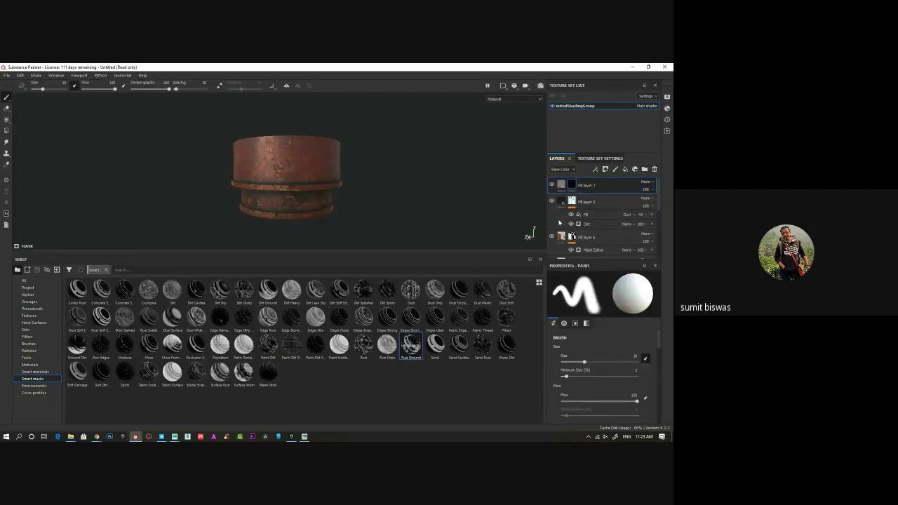
pyautogui.rightClick(572, 186)
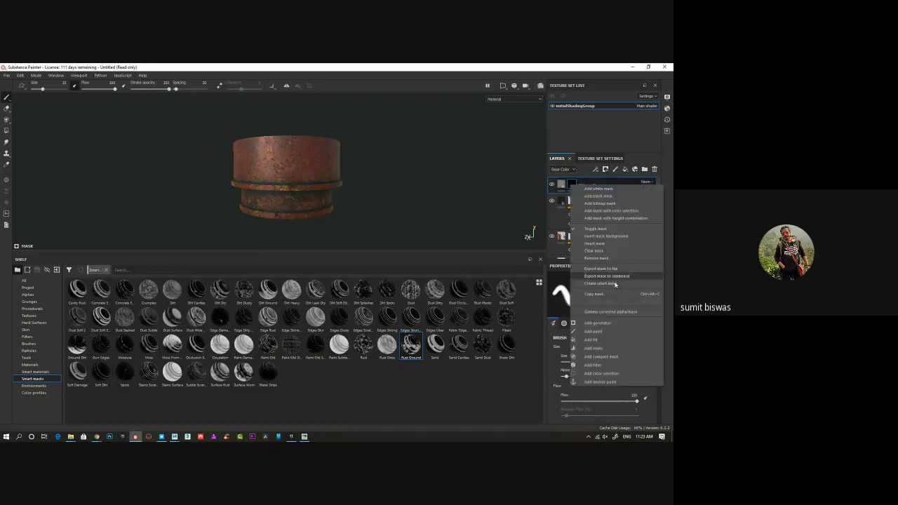
pyautogui.click(598, 323)
pyautogui.click(596, 289)
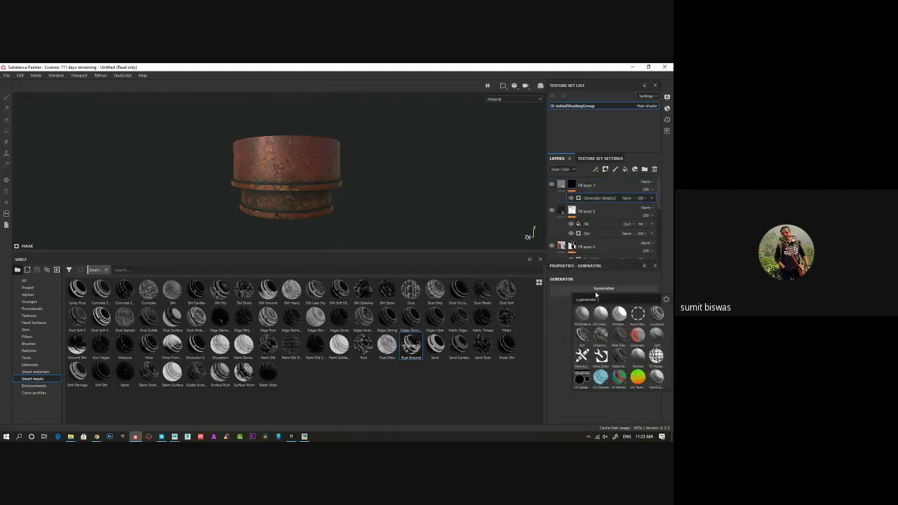
pyautogui.click(619, 359)
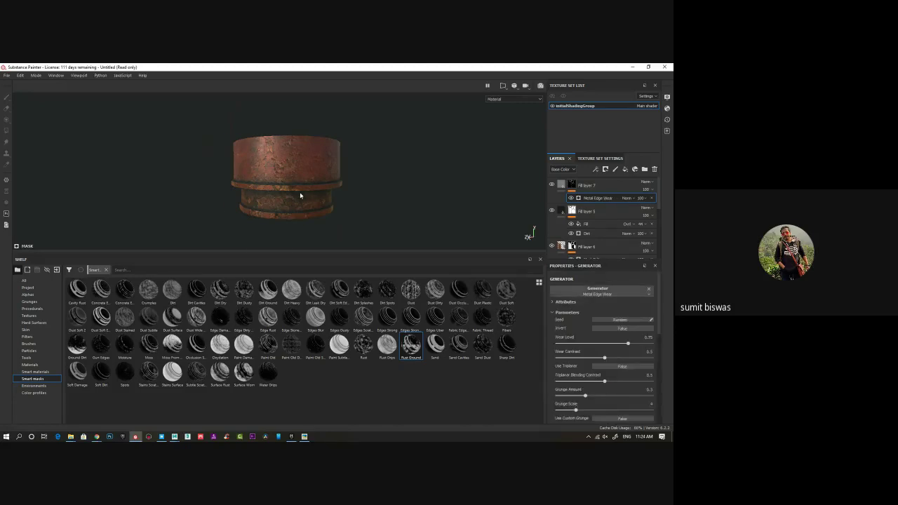
# Step: Enlarge the viewport and inspect the metal edge wear up close, comparing the model with Fill layer 7 hidden and shown
pyautogui.keyDown('alt'); pyautogui.moveTo(300, 194); pyautogui.dragTo(292, 342); pyautogui.keyUp('alt')
pyautogui.keyDown('alt'); pyautogui.moveTo(302, 281); pyautogui.dragTo(349, 275, button='right'); pyautogui.keyUp('alt')
pyautogui.keyDown('alt'); pyautogui.moveTo(349, 274); pyautogui.dragTo(331, 195, button='middle'); pyautogui.keyUp('alt')
pyautogui.keyDown('alt'); pyautogui.moveTo(331, 194); pyautogui.dragTo(278, 131); pyautogui.keyUp('alt')
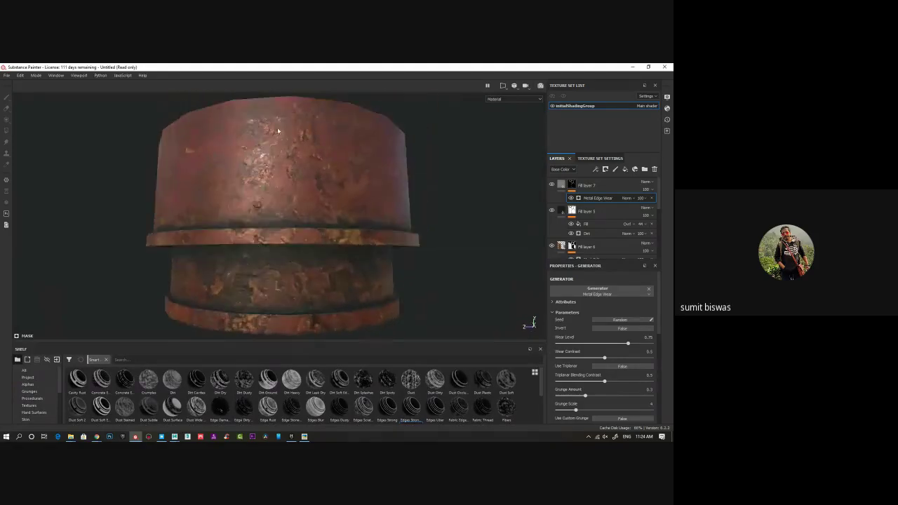
pyautogui.click(552, 185)
pyautogui.click(552, 186)
pyautogui.keyDown('alt'); pyautogui.moveTo(338, 200); pyautogui.dragTo(344, 243); pyautogui.keyUp('alt')
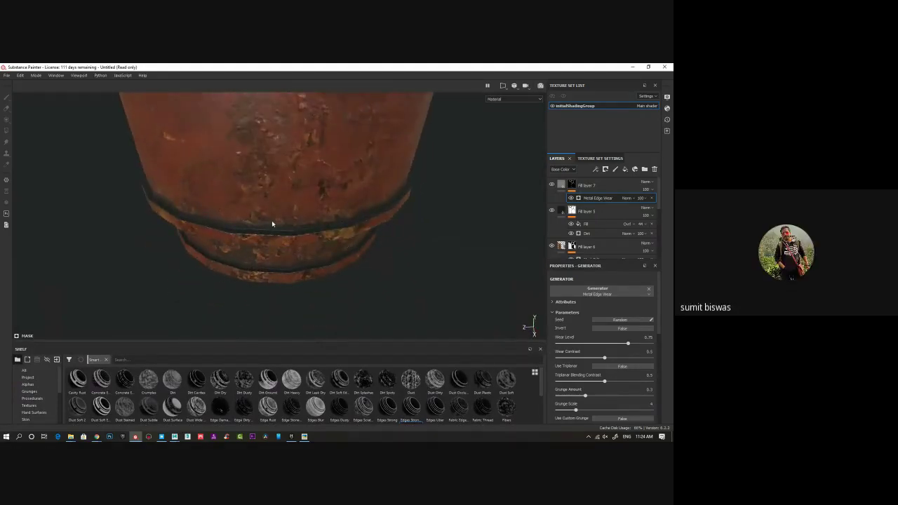
pyautogui.moveTo(272, 223)
pyautogui.keyDown('alt'); pyautogui.mouseDown()
pyautogui.moveTo(271, 246)
pyautogui.moveTo(377, 194)
pyautogui.moveTo(279, 226)
pyautogui.mouseUp(); pyautogui.keyUp('alt')
pyautogui.scroll(-3, 278, 225)
pyautogui.keyDown('alt'); pyautogui.moveTo(278, 225); pyautogui.dragTo(250, 177, button='middle'); pyautogui.keyUp('alt')
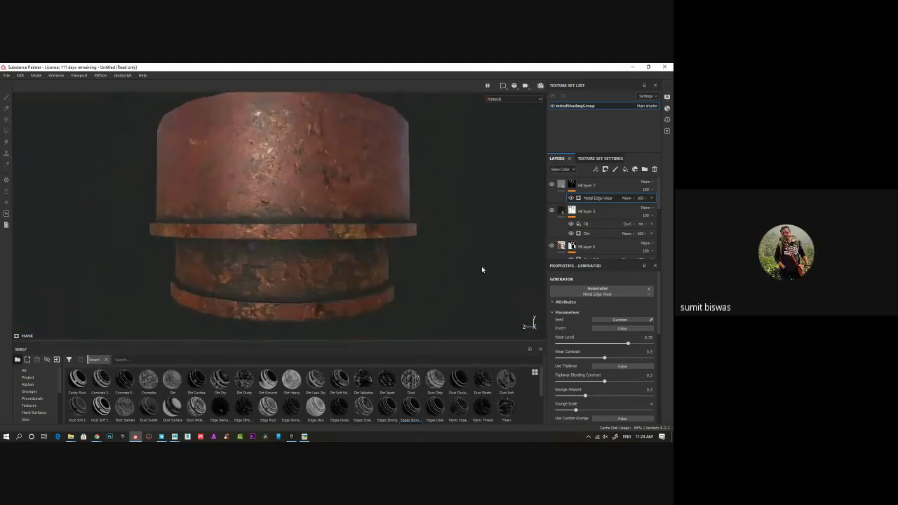
# Step: Lower the Height of Fill layer 7 further below zero to sink the worn metal areas
pyautogui.click(594, 186)
pyautogui.scroll(-3, 615, 401)
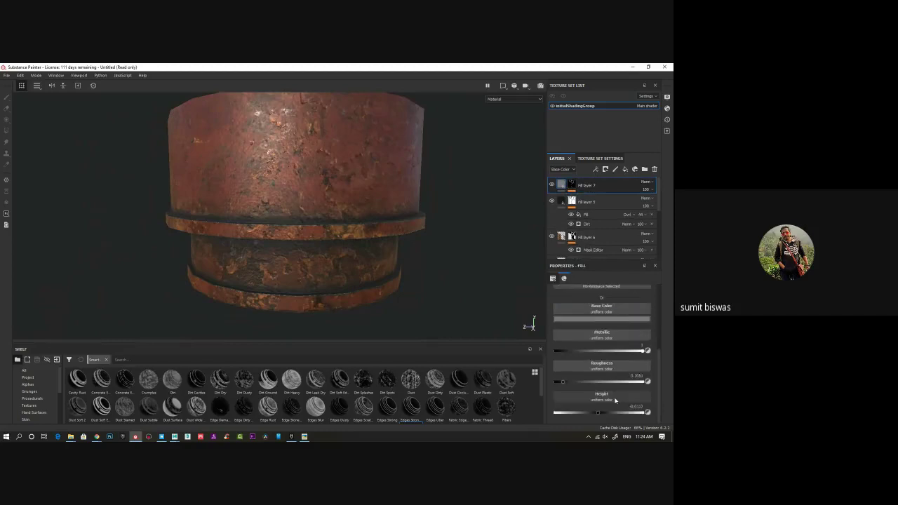
pyautogui.moveTo(598, 413); pyautogui.dragTo(593, 416)
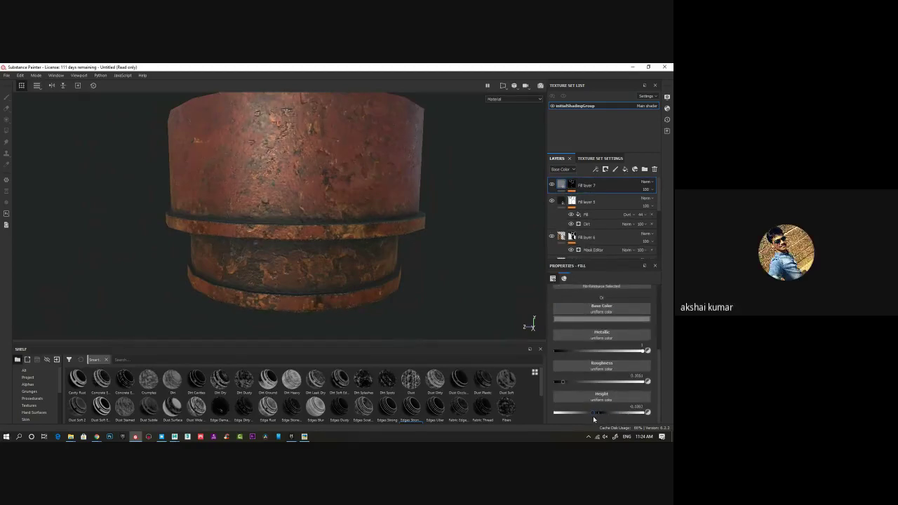
# Step: Inspect the cylinder from the side, and display the mask of Fill layer 4 on its own on the model
pyautogui.scroll(-3, 309, 261)
pyautogui.keyDown('alt'); pyautogui.moveTo(303, 250); pyautogui.dragTo(272, 254); pyautogui.keyUp('alt')
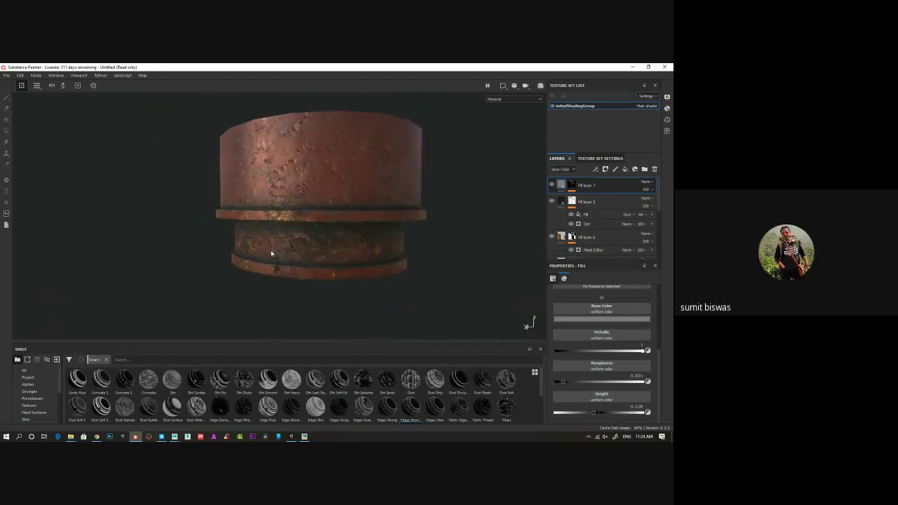
pyautogui.keyDown('alt'); pyautogui.moveTo(399, 211); pyautogui.dragTo(370, 240); pyautogui.keyUp('alt')
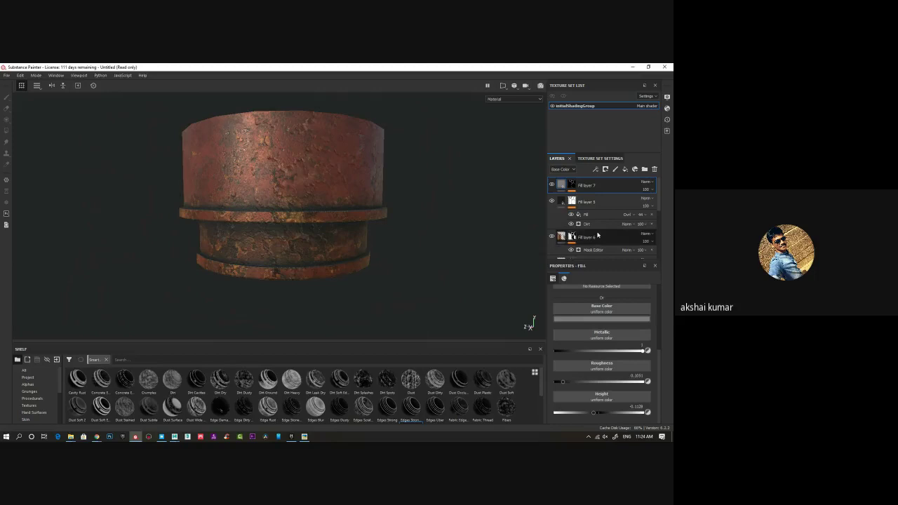
pyautogui.scroll(-3, 604, 224)
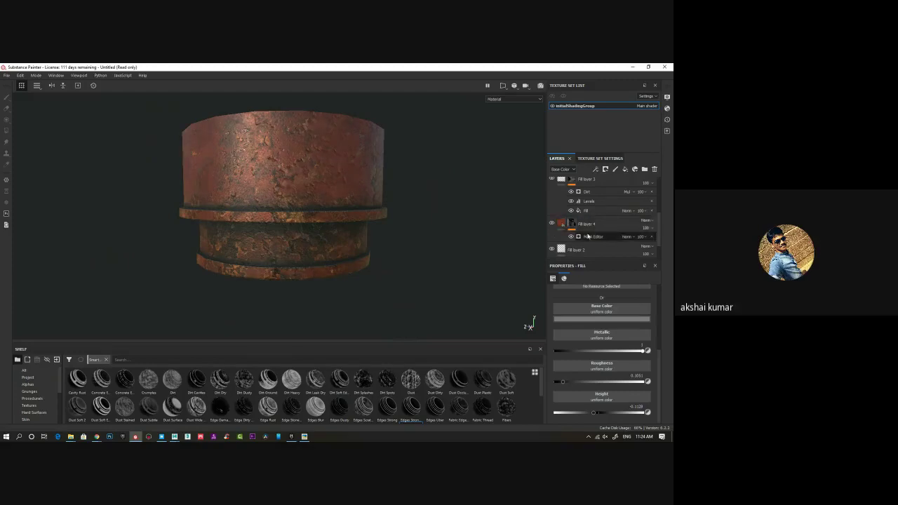
pyautogui.click(573, 223)
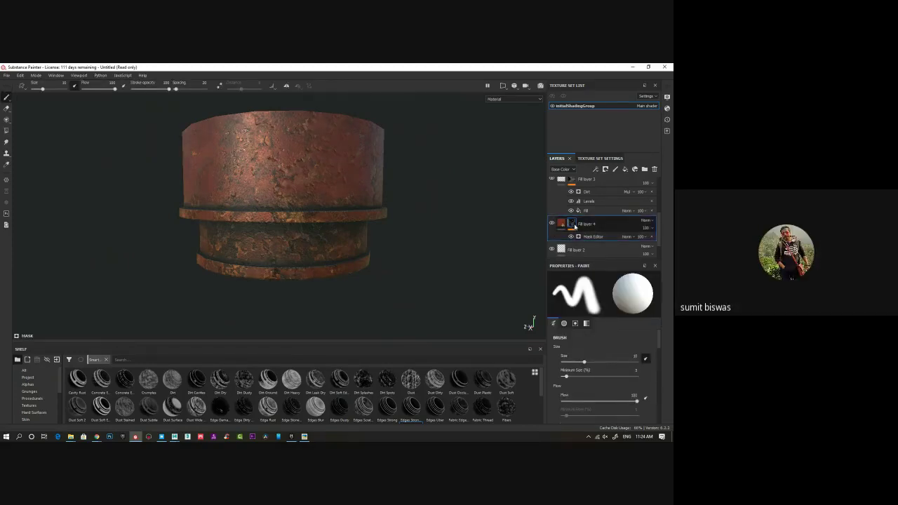
pyautogui.keyDown('alt'); pyautogui.click(574, 225); pyautogui.keyUp('alt')
pyautogui.moveTo(412, 247)
pyautogui.keyDown('alt'); pyautogui.mouseDown()
pyautogui.moveTo(409, 230)
pyautogui.moveTo(417, 249)
pyautogui.mouseUp(); pyautogui.keyUp('alt')
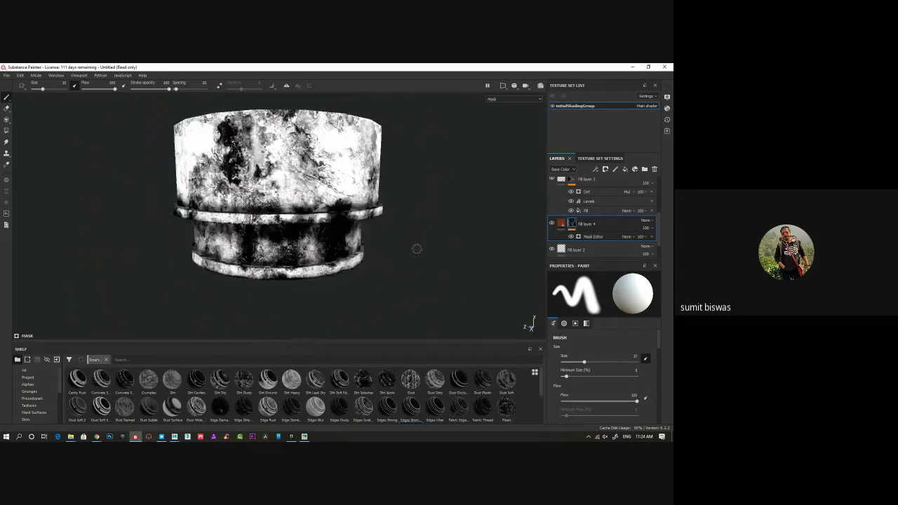
pyautogui.keyDown('alt'); pyautogui.moveTo(417, 250); pyautogui.dragTo(518, 226, button='middle'); pyautogui.keyUp('alt')
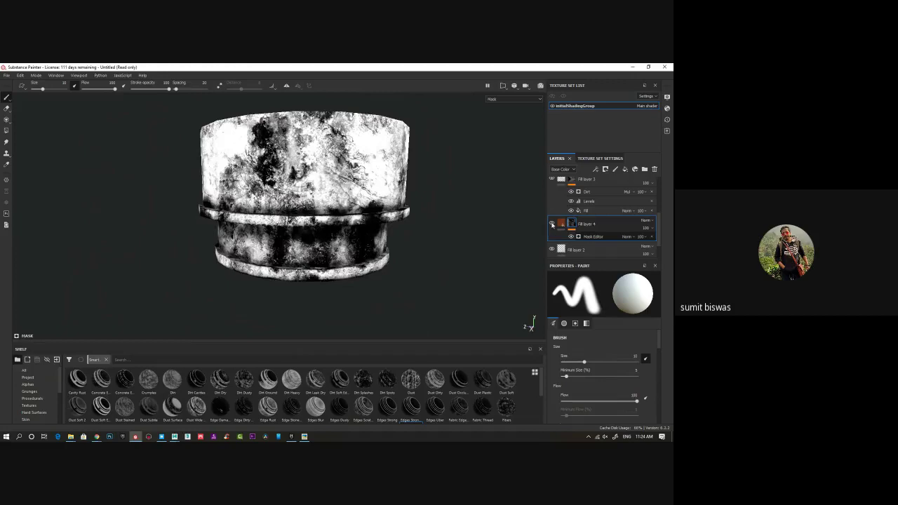
# Step: Set the Global Balance of the Mask Editor on Fill layer 4 to 0.71
pyautogui.click(593, 237)
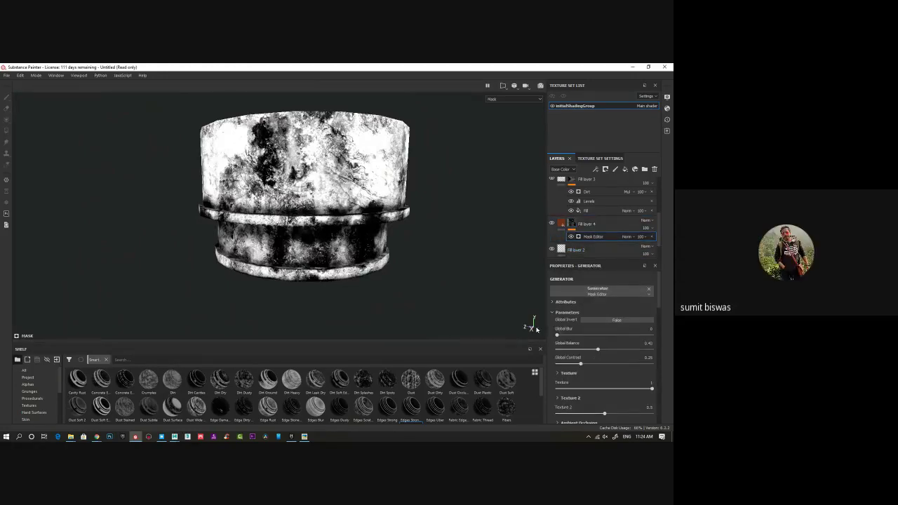
pyautogui.click(599, 353)
pyautogui.moveTo(599, 353); pyautogui.dragTo(624, 352)
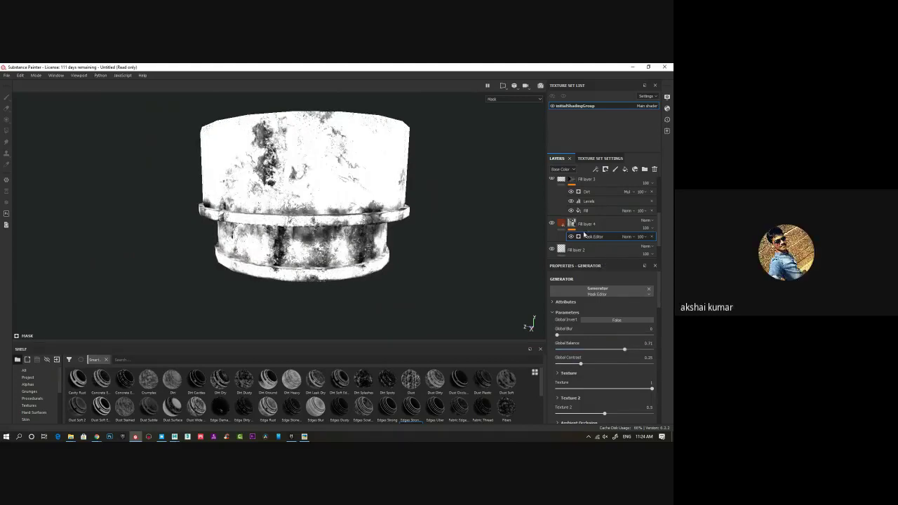
pyautogui.keyDown('alt'); pyautogui.moveTo(368, 257); pyautogui.dragTo(226, 238); pyautogui.keyUp('alt')
pyautogui.keyDown('alt'); pyautogui.moveTo(387, 237); pyautogui.dragTo(351, 268); pyautogui.keyUp('alt')
# Step: Check what Fill layer 6 adds by toggling its visibility and viewing the model from several angles
pyautogui.scroll(2, 562, 225)
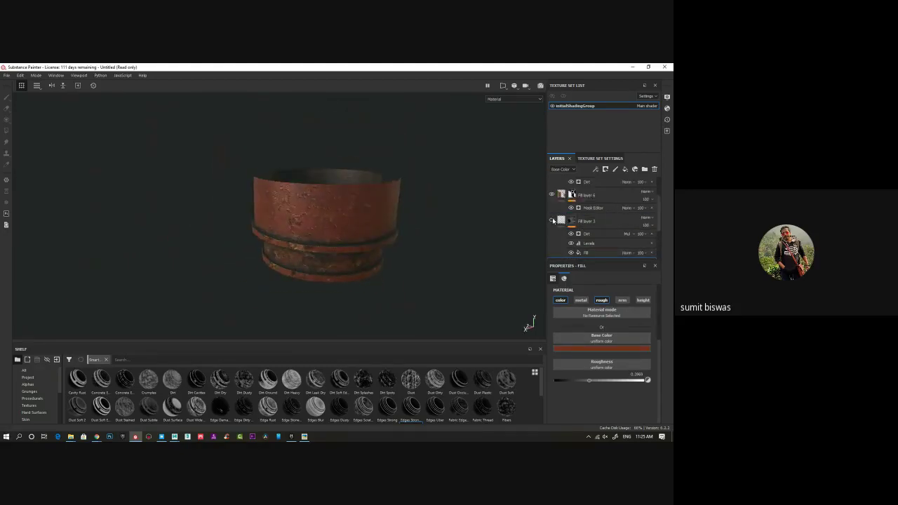
pyautogui.click(551, 196)
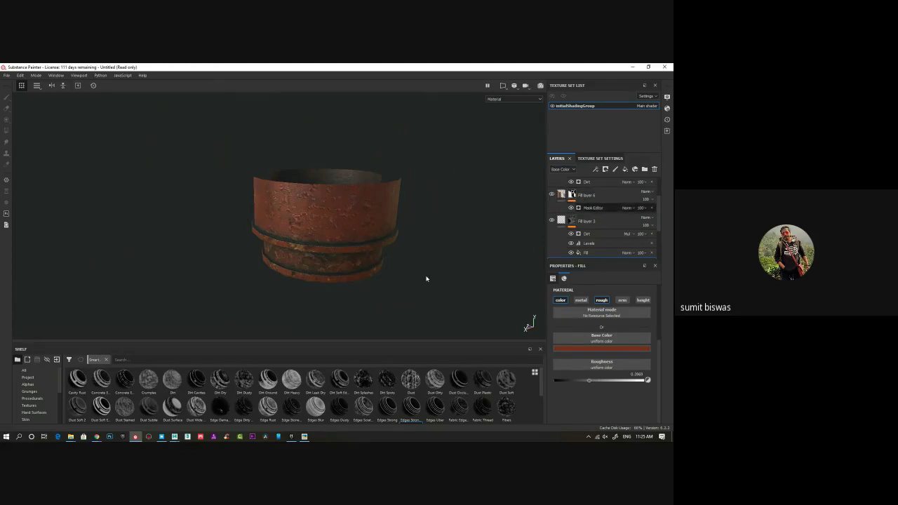
pyautogui.keyDown('alt'); pyautogui.moveTo(441, 283); pyautogui.dragTo(441, 284); pyautogui.keyUp('alt')
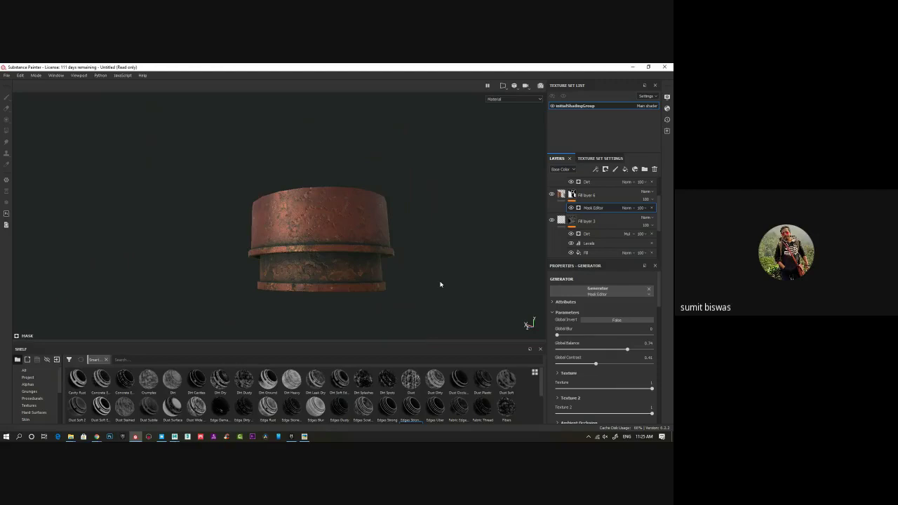
pyautogui.keyDown('alt'); pyautogui.moveTo(309, 252); pyautogui.dragTo(370, 270); pyautogui.keyUp('alt')
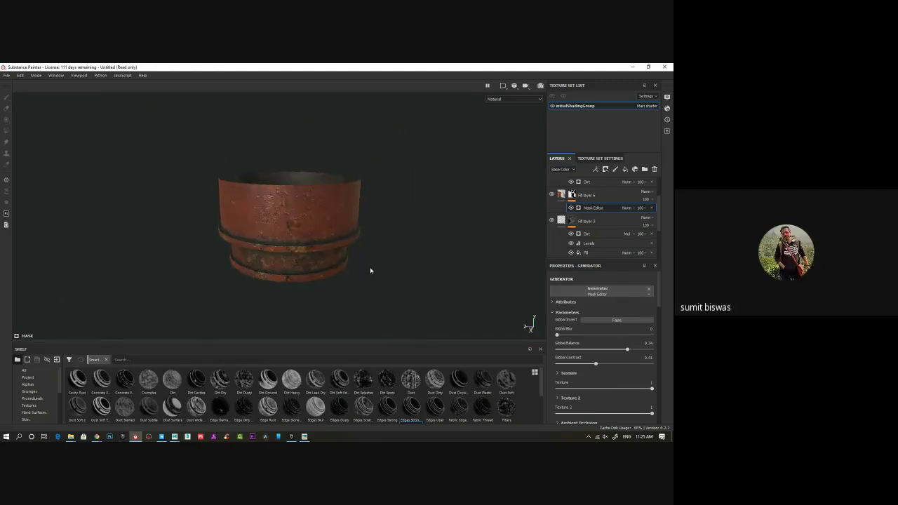
pyautogui.scroll(3, 601, 222)
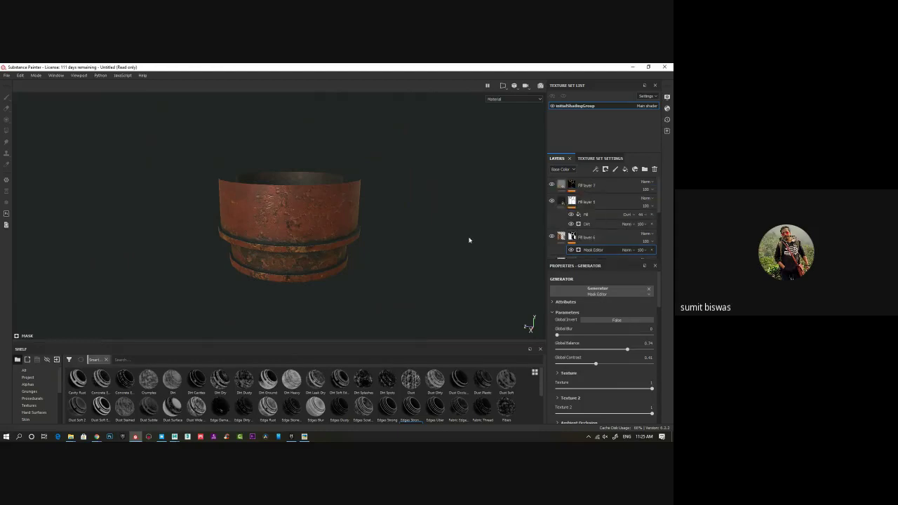
pyautogui.keyDown('alt'); pyautogui.moveTo(336, 257); pyautogui.dragTo(326, 225); pyautogui.keyUp('alt')
# Step: Compare the model with Fill layer 5 hidden and shown, and look at its Dirt generator settings
pyautogui.click(553, 201)
pyautogui.click(552, 202)
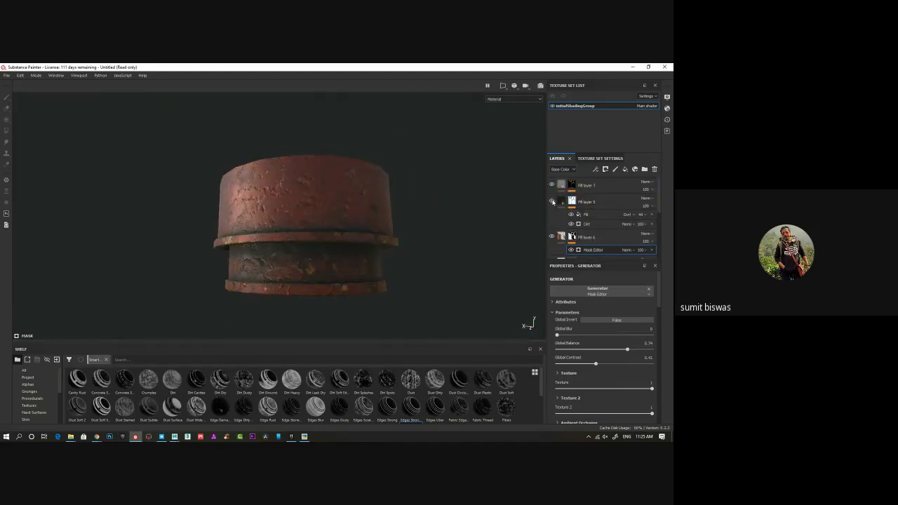
pyautogui.click(552, 202)
pyautogui.click(553, 202)
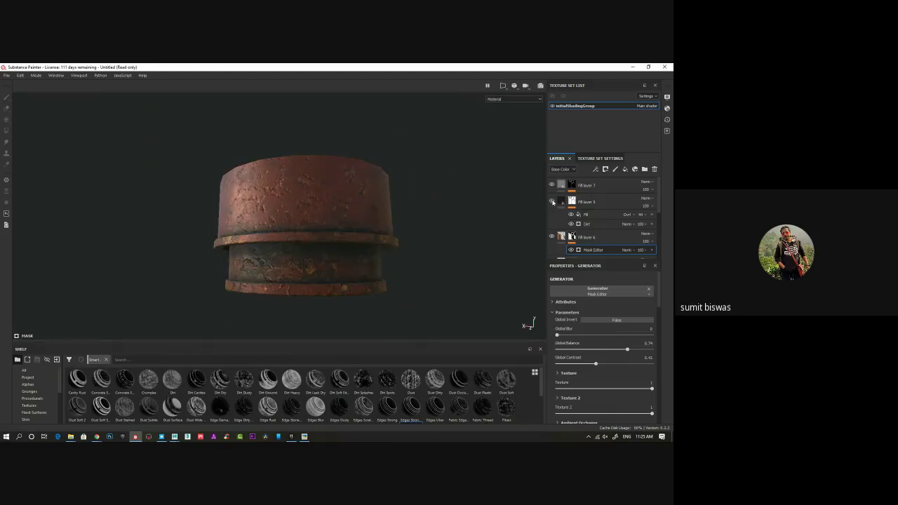
pyautogui.click(587, 225)
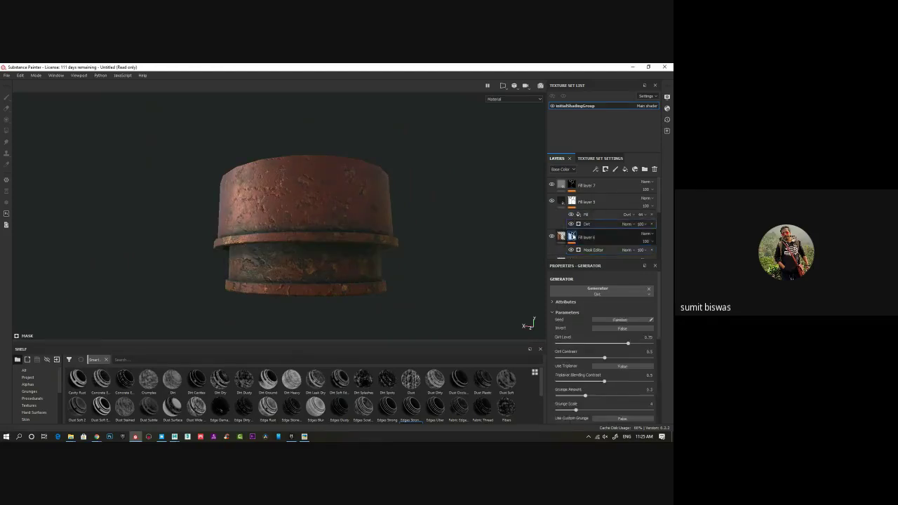
pyautogui.click(552, 201)
pyautogui.click(552, 202)
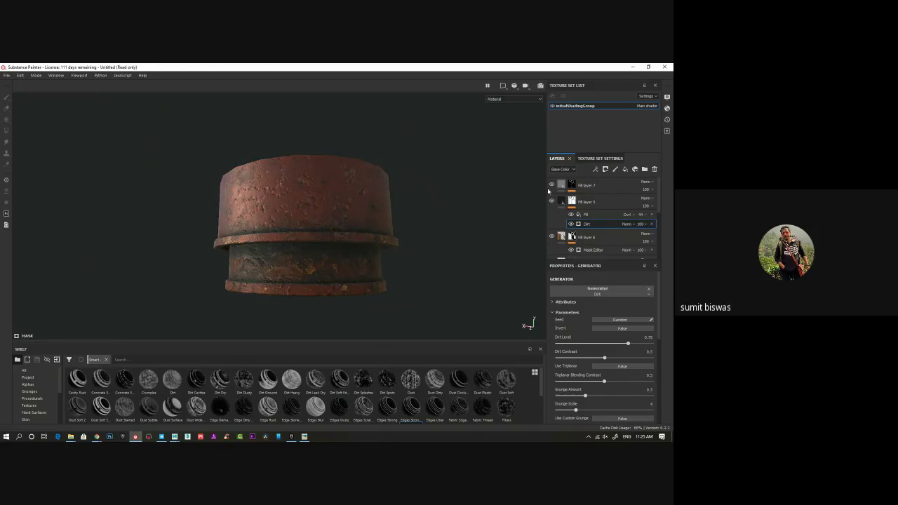
# Step: Switch the layer stack display from Base Color to the Roughness channel
pyautogui.scroll(-1, 558, 235)
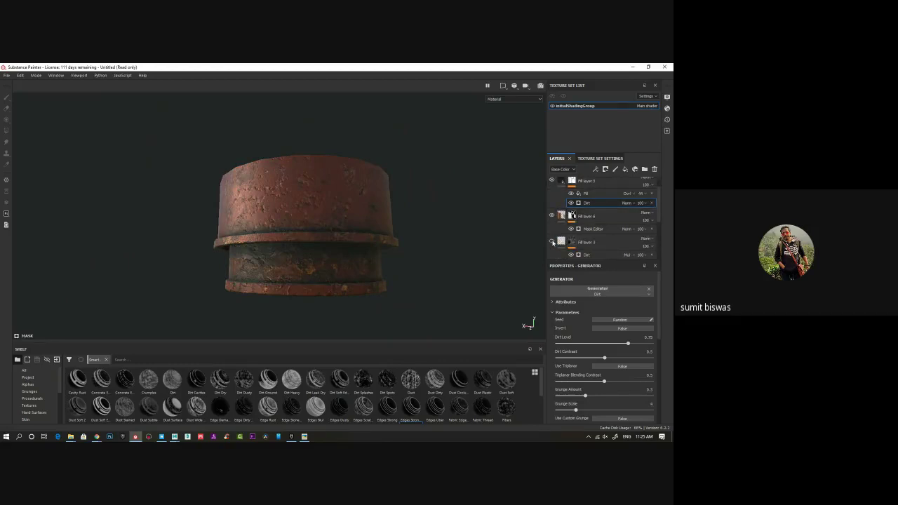
pyautogui.scroll(-2, 558, 238)
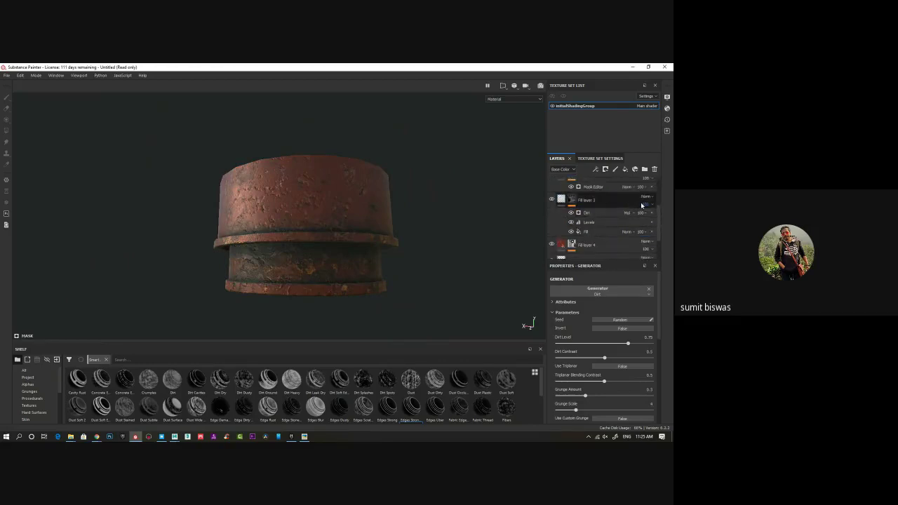
pyautogui.click(563, 170)
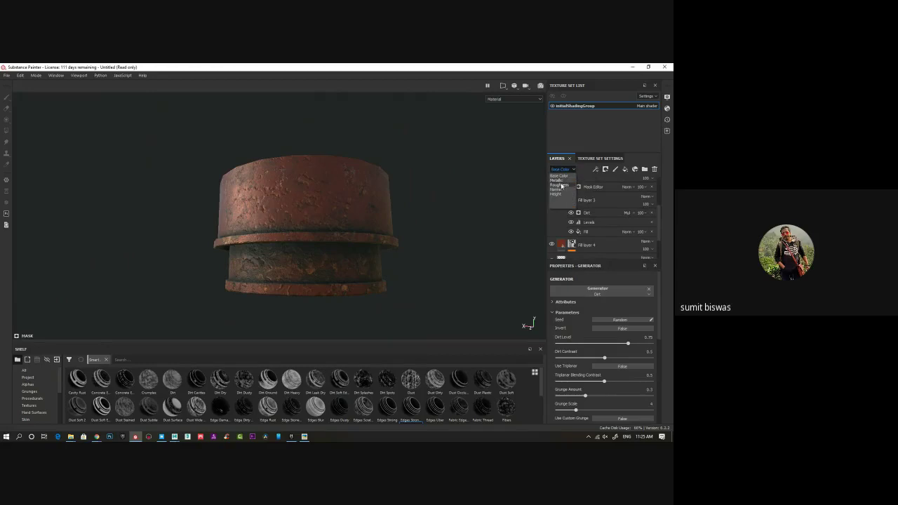
pyautogui.click(559, 185)
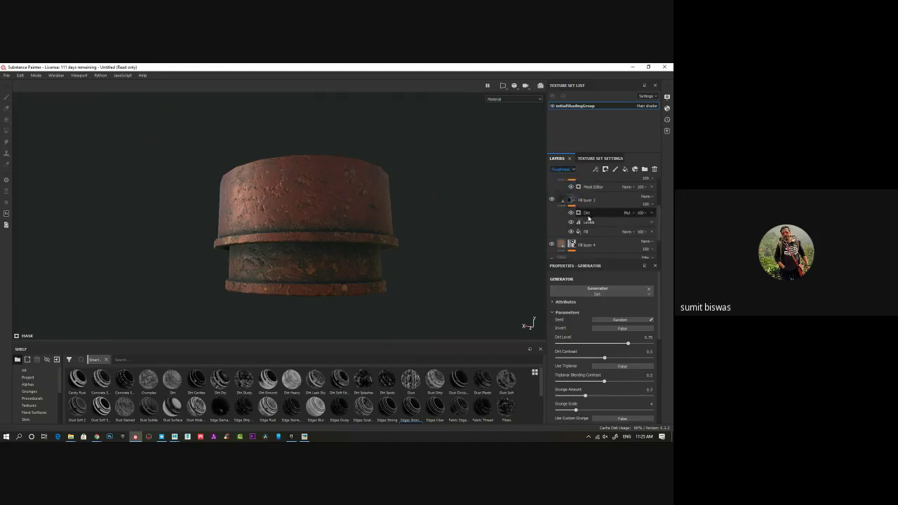
# Step: Brighten the mask of Fill layer 3 by lowering the white input point of its Levels effect
pyautogui.click(587, 213)
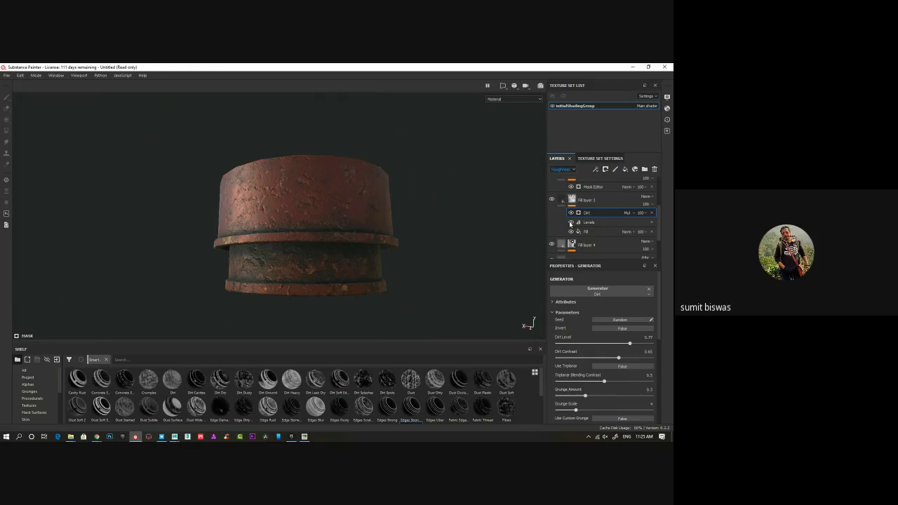
pyautogui.click(571, 223)
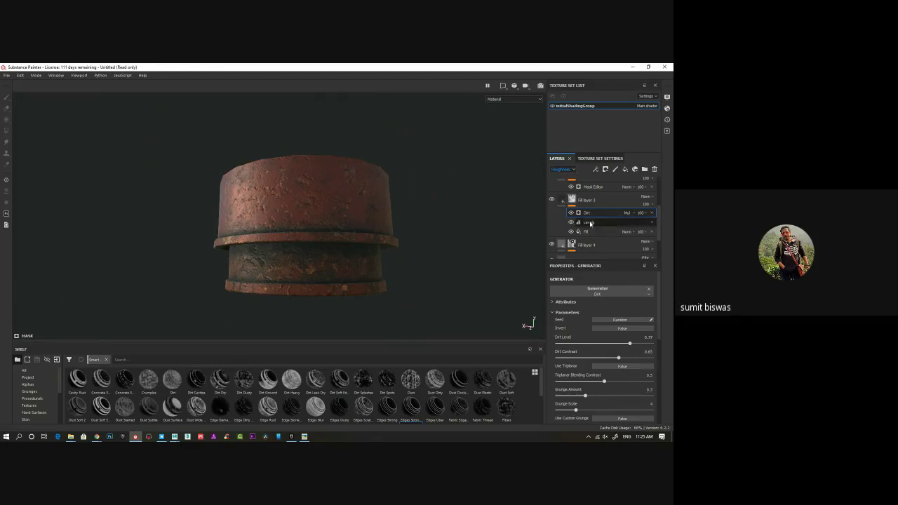
pyautogui.click(594, 222)
pyautogui.moveTo(610, 295); pyautogui.dragTo(548, 299)
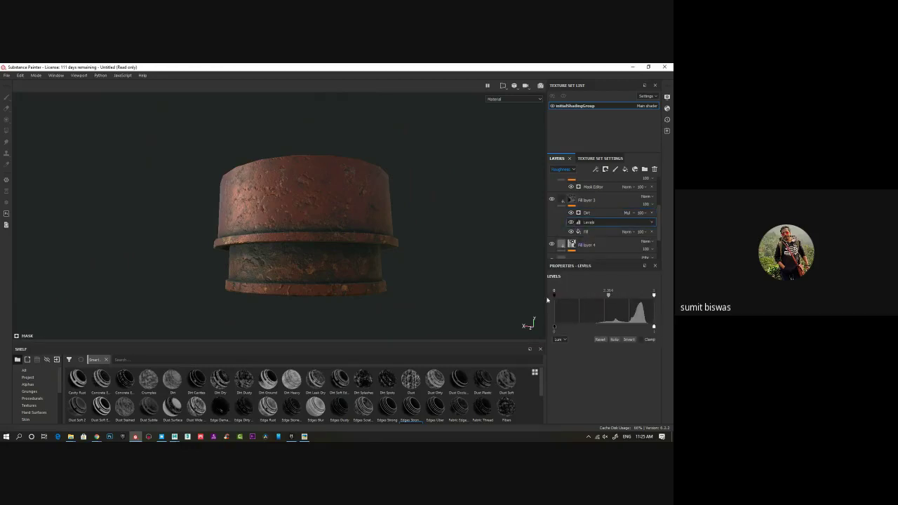
pyautogui.moveTo(655, 296); pyautogui.dragTo(604, 295)
pyautogui.moveTo(555, 327)
pyautogui.mouseDown()
pyautogui.moveTo(621, 328)
pyautogui.moveTo(555, 328)
pyautogui.mouseUp()
pyautogui.keyDown('alt'); pyautogui.moveTo(538, 286); pyautogui.dragTo(485, 291); pyautogui.keyUp('alt')
# Step: Set the Dirt Level of the Dirt generator on Fill layer 3 to 0.87 and check the model
pyautogui.click(598, 215)
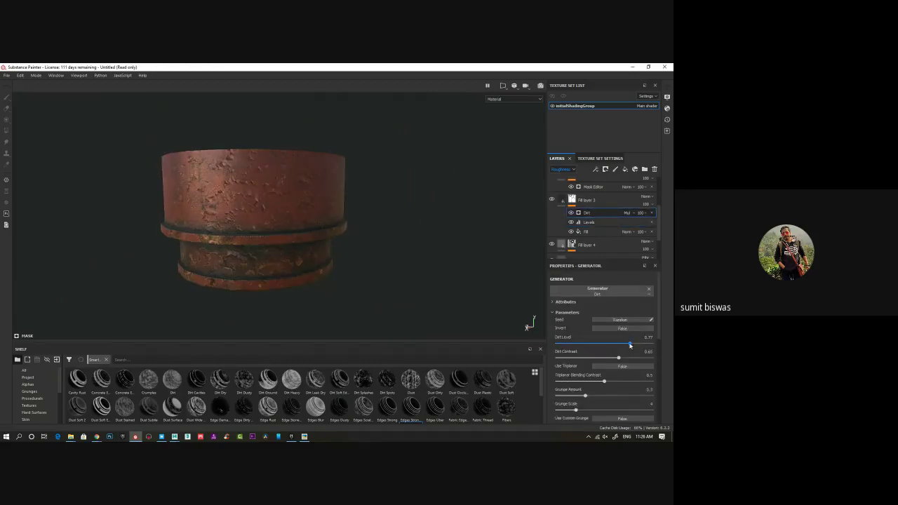
pyautogui.moveTo(631, 344)
pyautogui.mouseDown()
pyautogui.moveTo(666, 346)
pyautogui.moveTo(640, 348)
pyautogui.mouseUp()
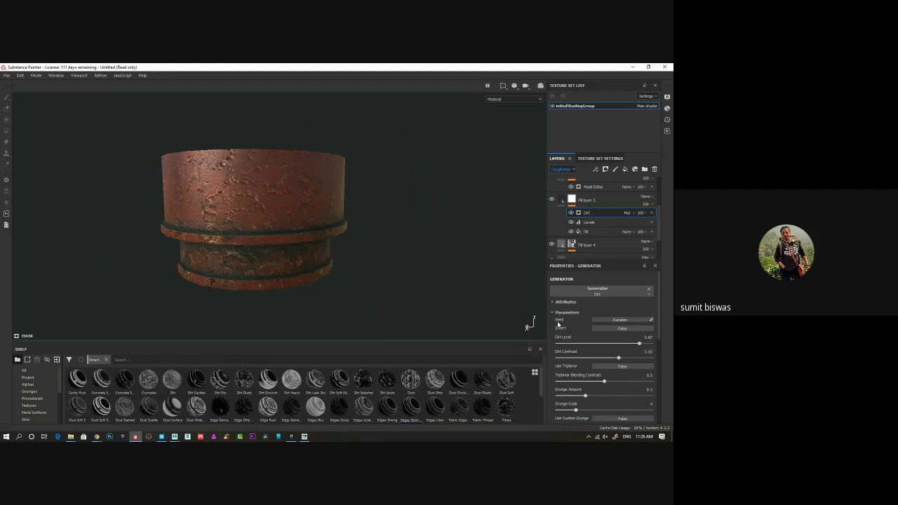
pyautogui.keyDown('alt'); pyautogui.moveTo(278, 243); pyautogui.dragTo(381, 283); pyautogui.keyUp('alt')
pyautogui.keyDown('alt'); pyautogui.moveTo(382, 283); pyautogui.dragTo(333, 254, button='right'); pyautogui.keyUp('alt')
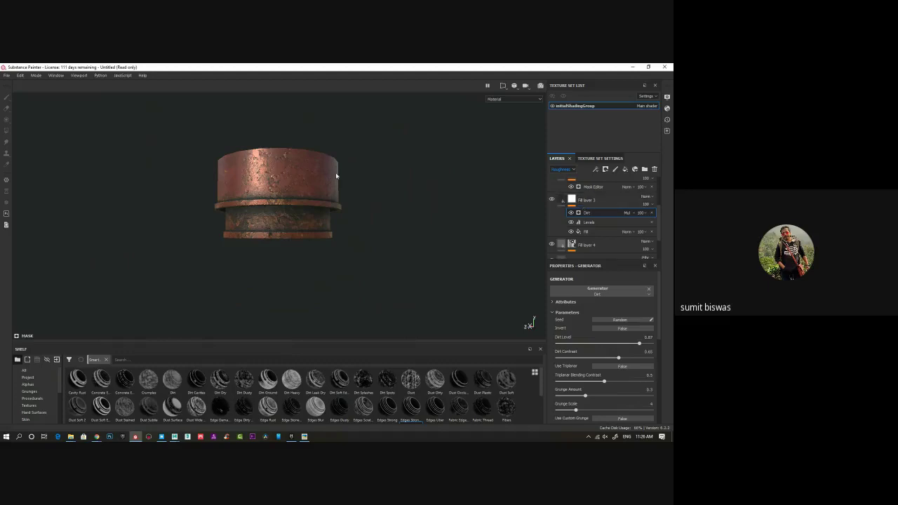
pyautogui.keyDown('alt'); pyautogui.moveTo(295, 186); pyautogui.dragTo(263, 186); pyautogui.keyUp('alt')
pyautogui.keyDown('alt'); pyautogui.moveTo(262, 186); pyautogui.dragTo(345, 197, button='middle'); pyautogui.keyUp('alt')
pyautogui.keyDown('alt'); pyautogui.moveTo(345, 197); pyautogui.dragTo(340, 203); pyautogui.keyUp('alt')
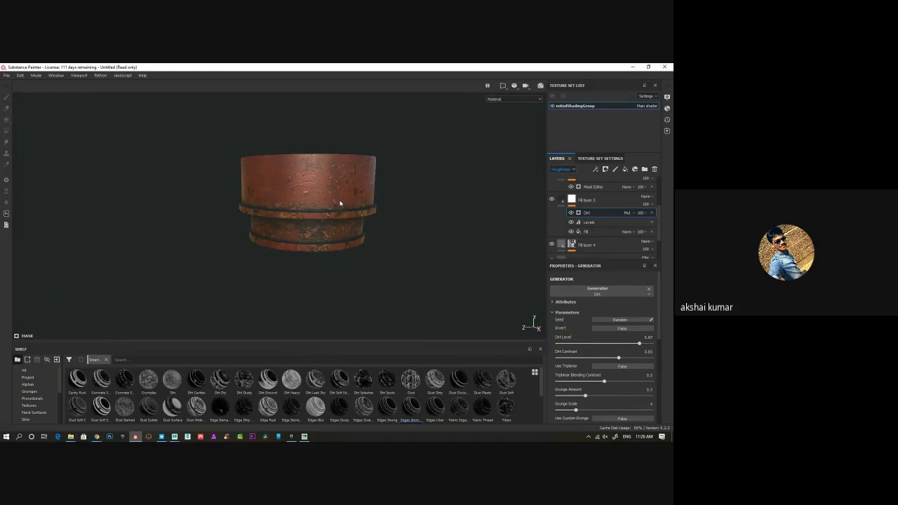
pyautogui.moveTo(383, 250); pyautogui.dragTo(317, 246, button='middle')
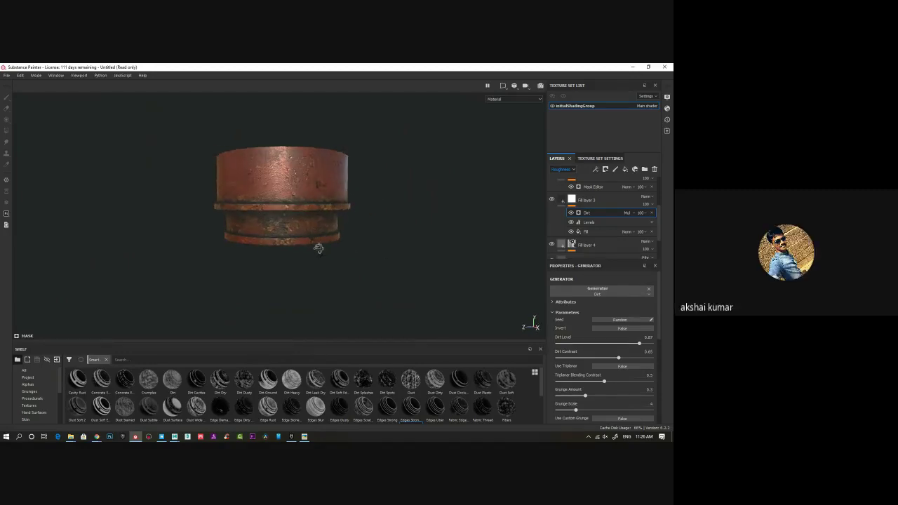
# Step: Delete all fill layers from the stack, leaving the cylinder with its blank default material
pyautogui.scroll(2, 593, 226)
pyautogui.scroll(2, 593, 226)
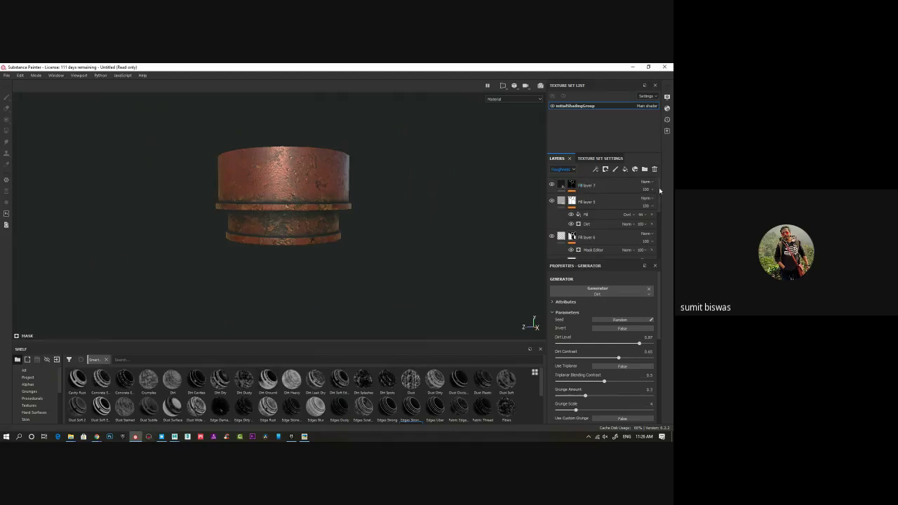
pyautogui.click(656, 170)
pyautogui.click(657, 169)
pyautogui.click(657, 169)
pyautogui.click(657, 169)
pyautogui.click(657, 169)
pyautogui.click(657, 170)
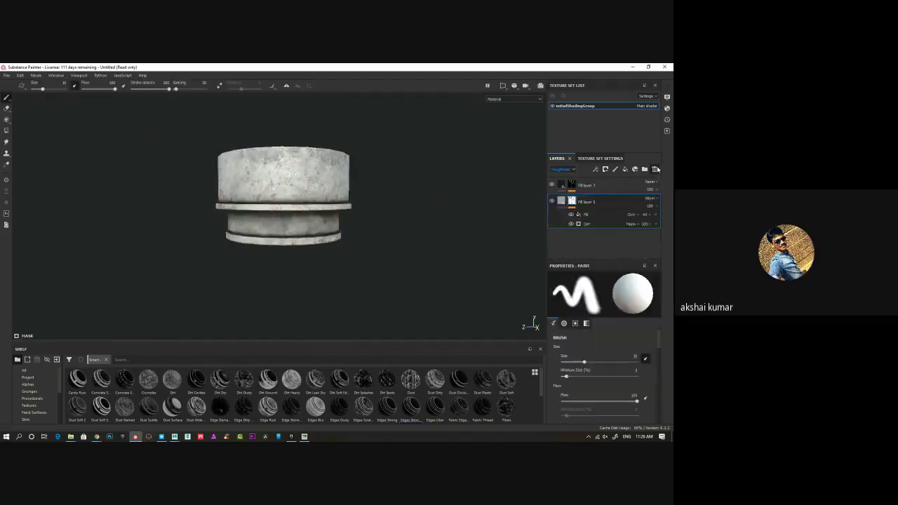
pyautogui.click(657, 169)
pyautogui.click(657, 170)
pyautogui.keyDown('alt'); pyautogui.moveTo(390, 249); pyautogui.dragTo(310, 260); pyautogui.keyUp('alt')
pyautogui.keyDown('alt'); pyautogui.moveTo(301, 191); pyautogui.dragTo(325, 193); pyautogui.keyUp('alt')
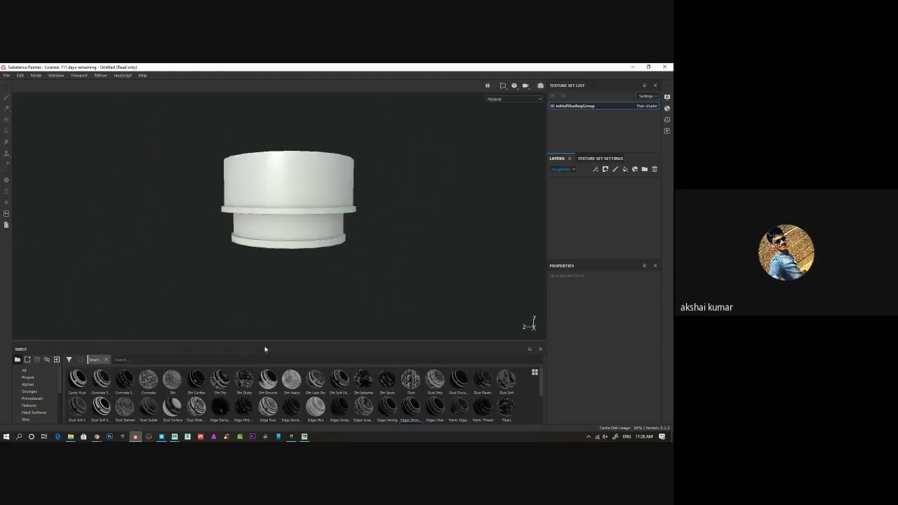
# Step: Enlarge the shelf and search the smart materials for "wood"
pyautogui.moveTo(266, 342); pyautogui.dragTo(269, 253)
pyautogui.click(47, 364)
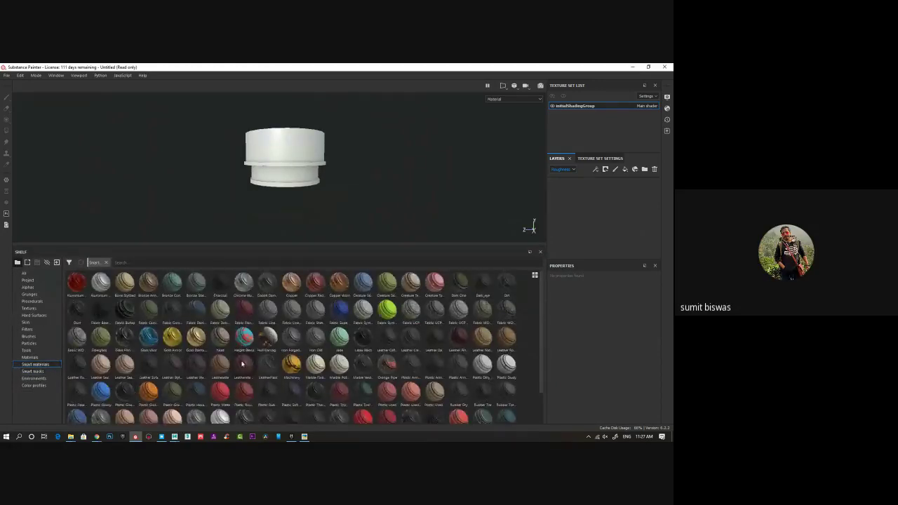
pyautogui.scroll(-1, 242, 364)
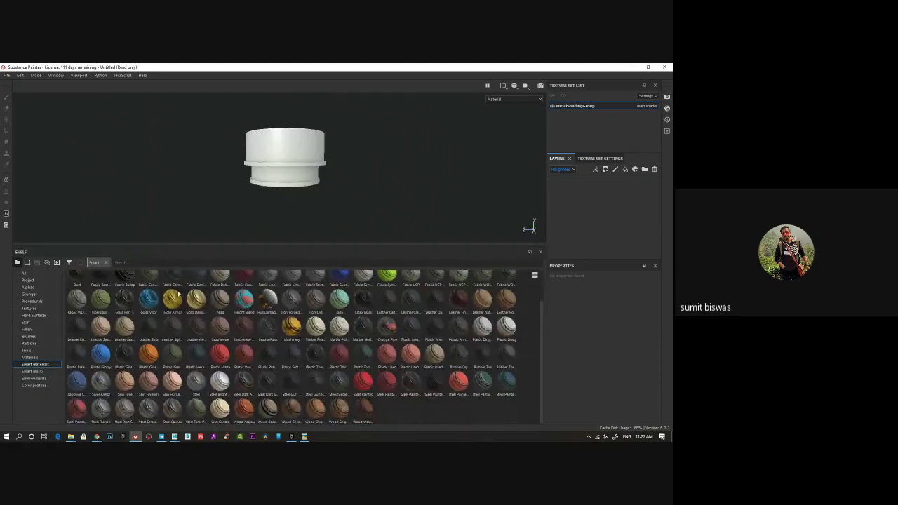
pyautogui.click(150, 263)
pyautogui.write('wood')
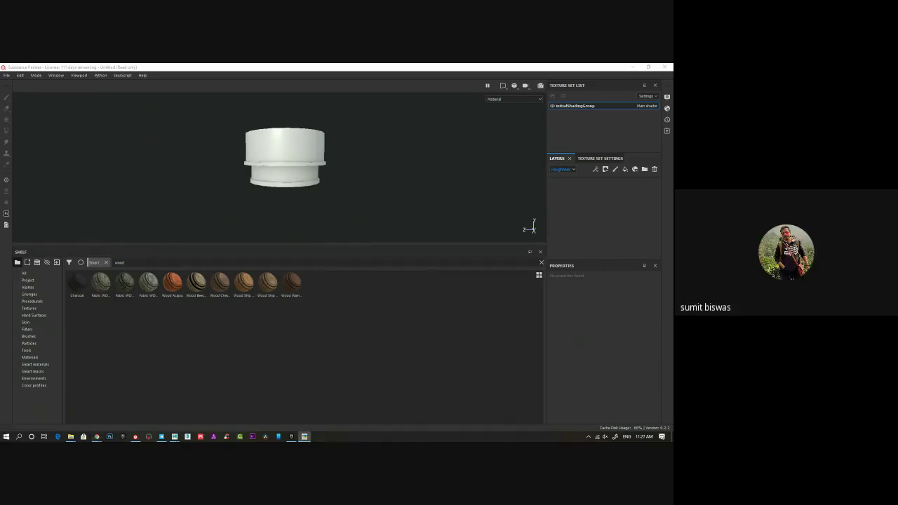
# Step: Check the wooden crate reference image and try the Wood Ship Hull Old smart material on the model
pyautogui.click(305, 436)
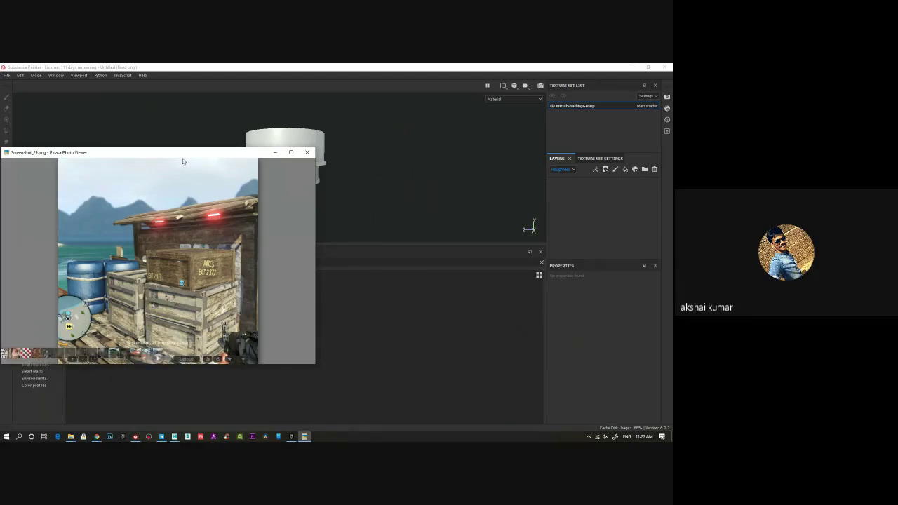
pyautogui.moveTo(177, 154); pyautogui.dragTo(0, 149)
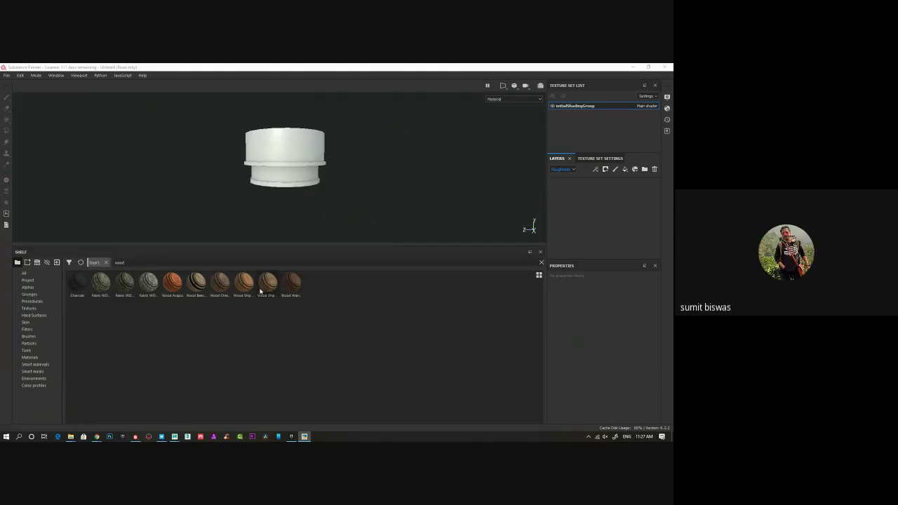
pyautogui.moveTo(264, 284); pyautogui.dragTo(600, 193)
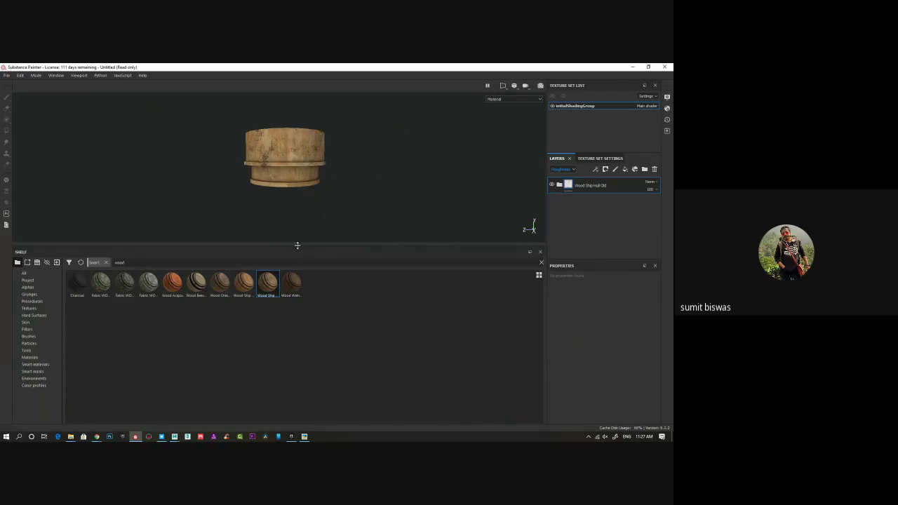
pyautogui.moveTo(297, 245); pyautogui.dragTo(299, 350)
pyautogui.keyDown('alt'); pyautogui.moveTo(347, 266); pyautogui.dragTo(386, 260); pyautogui.keyUp('alt')
# Step: Delete the Wood Ship Hull Old layer from the stack and enlarge the shelf
pyautogui.click(633, 191)
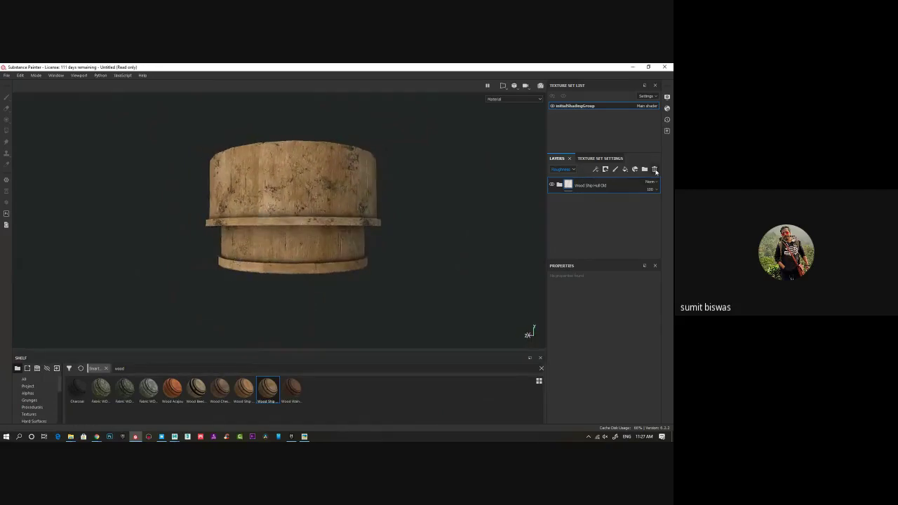
pyautogui.press('Delete')
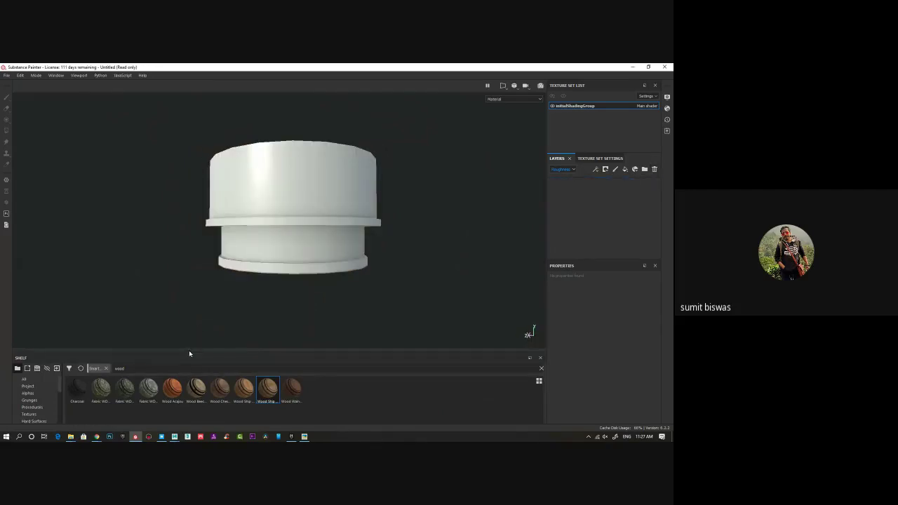
pyautogui.moveTo(189, 350); pyautogui.dragTo(203, 305)
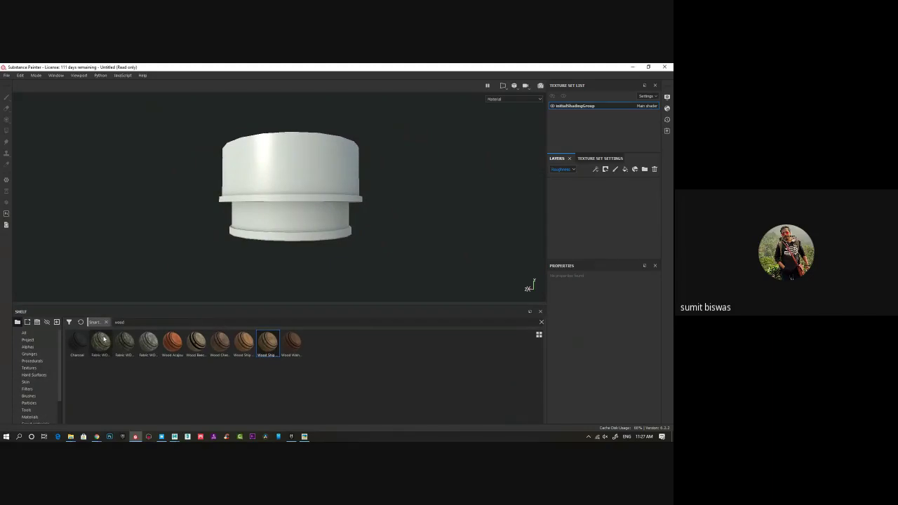
# Step: Switch to Quixel Bridge and browse to the Plank category of the Wood surfaces
pyautogui.click(161, 436)
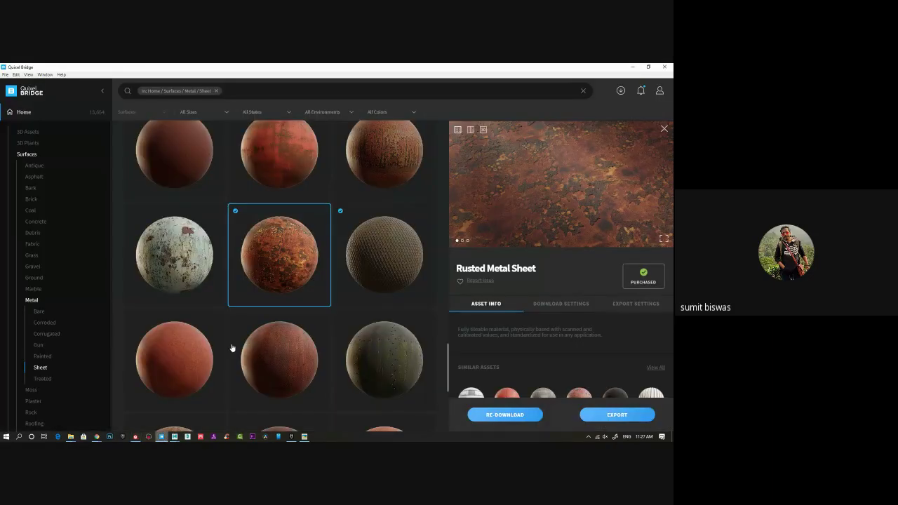
pyautogui.scroll(-2, 85, 293)
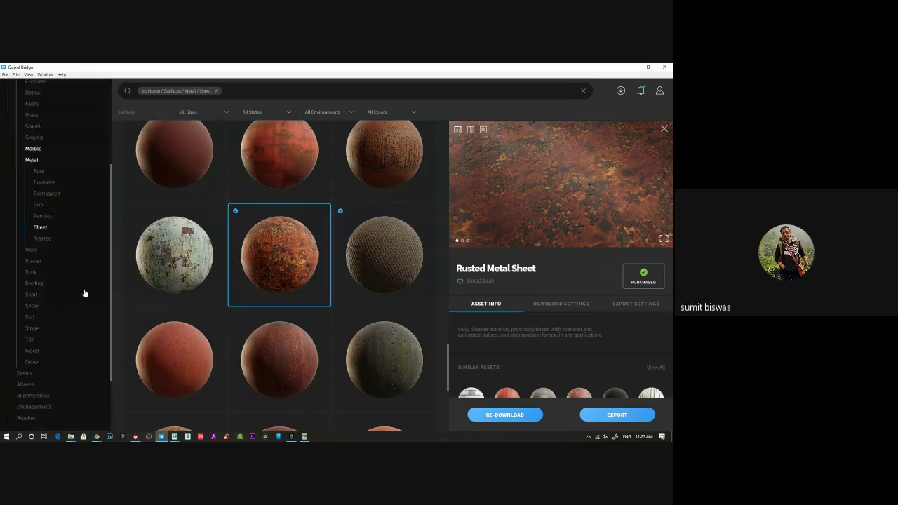
pyautogui.click(31, 350)
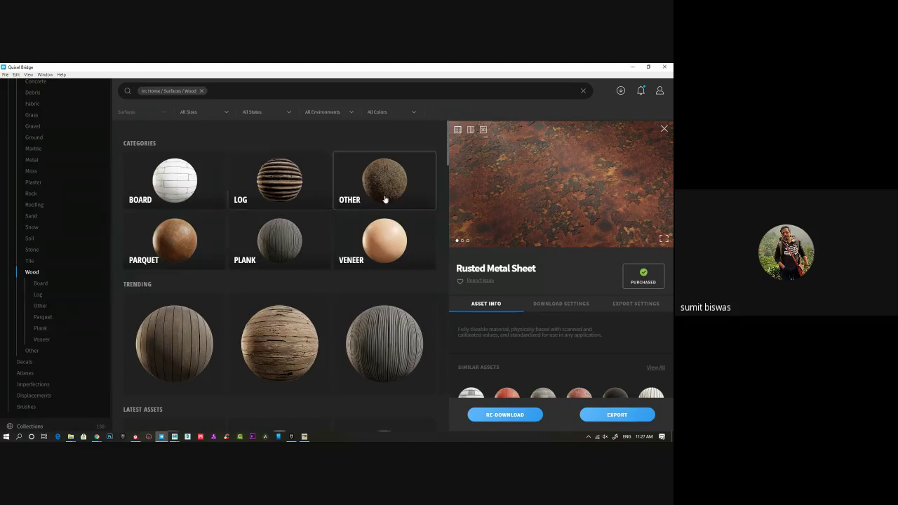
pyautogui.click(278, 251)
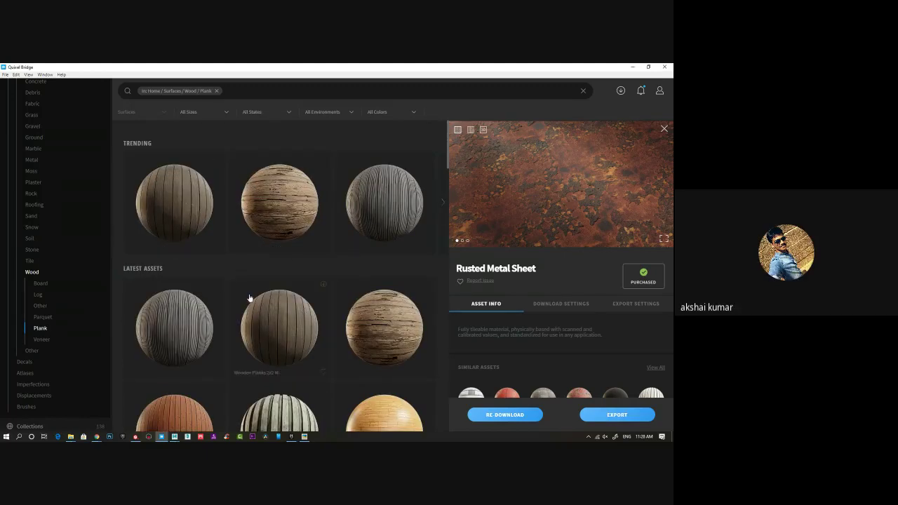
# Step: Download the Worn Wooden Floor 4x4 M surface from the plank collection
pyautogui.scroll(-3, 245, 298)
pyautogui.scroll(-3, 279, 273)
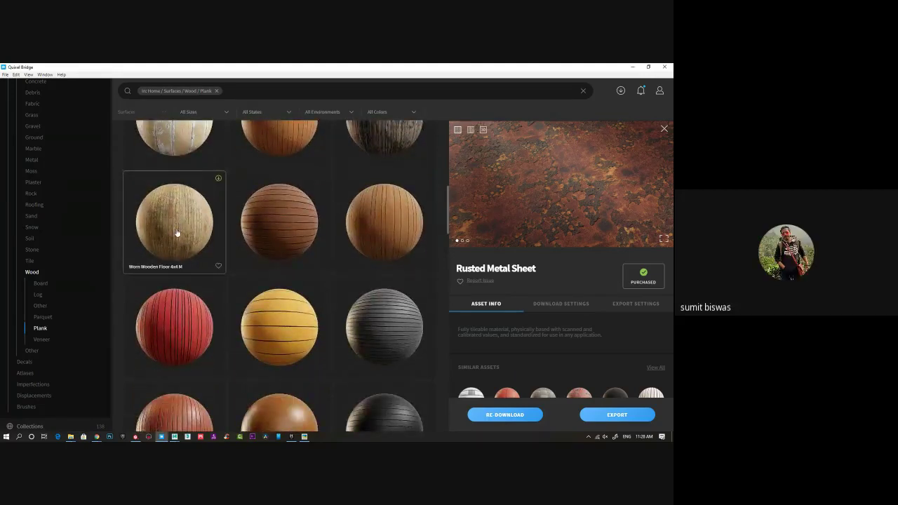
pyautogui.click(183, 229)
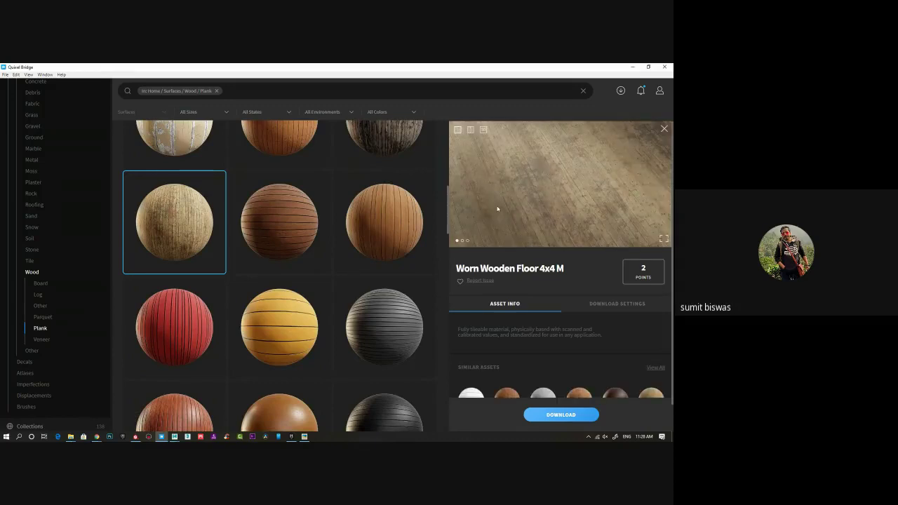
pyautogui.click(566, 415)
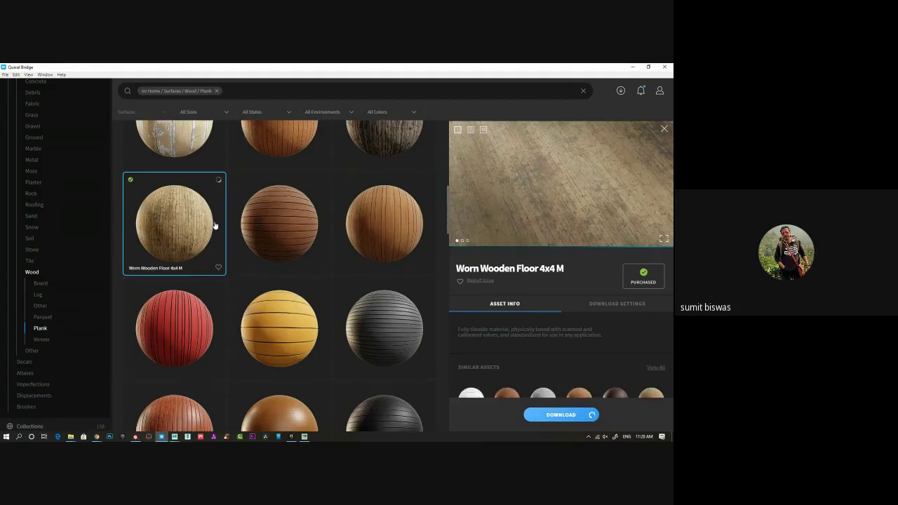
# Step: Download the Wooden Planks 4x2 M surface and browse the remaining plank materials
pyautogui.scroll(2, 216, 228)
pyautogui.click(379, 184)
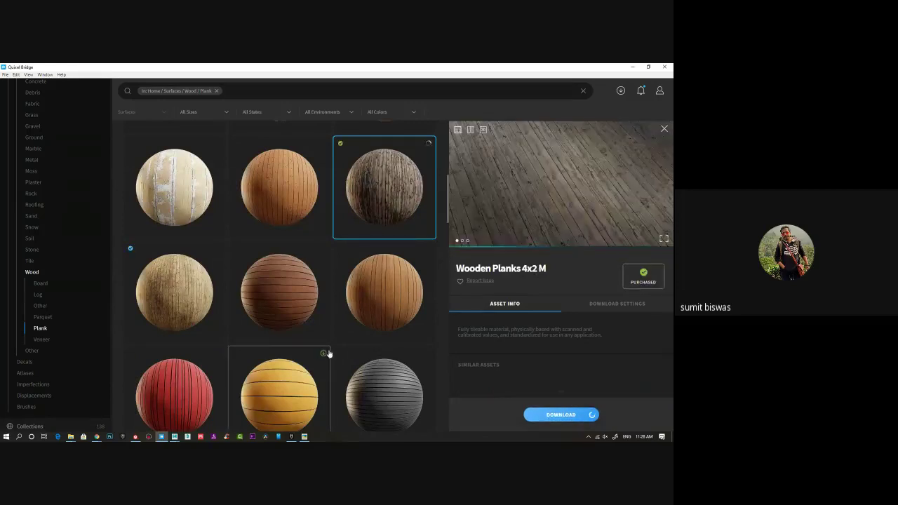
pyautogui.scroll(-4, 281, 281)
pyautogui.scroll(-5, 244, 301)
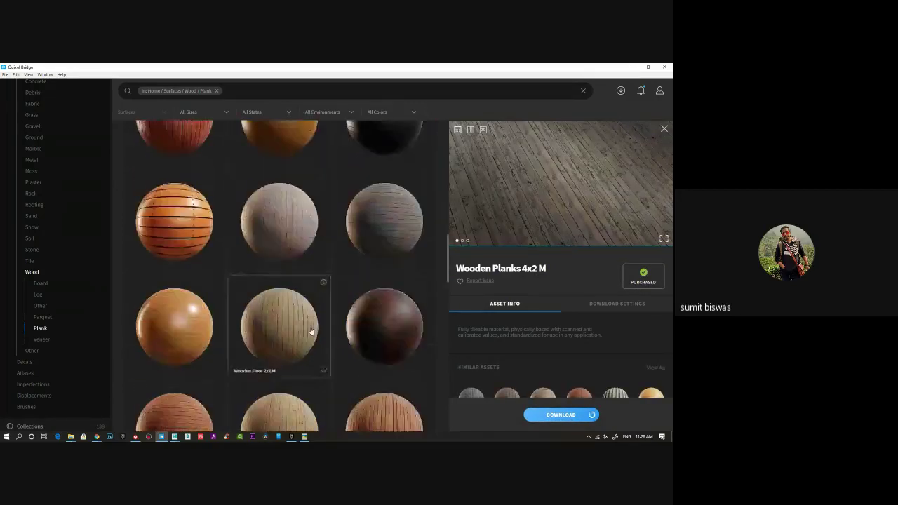
pyautogui.scroll(-5, 299, 330)
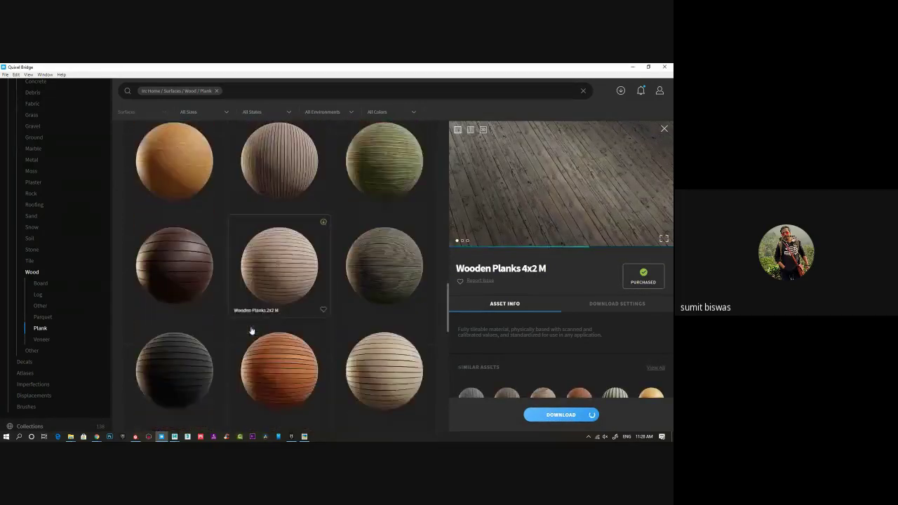
pyautogui.scroll(-2, 252, 330)
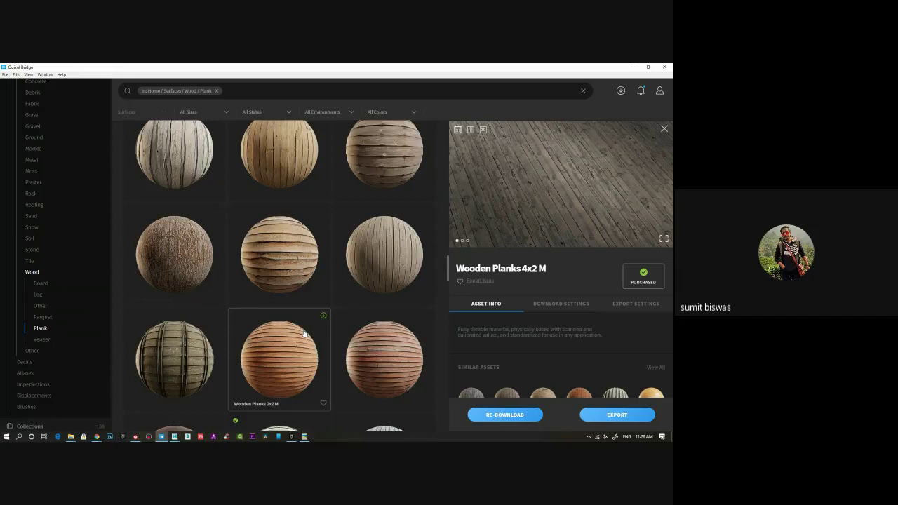
# Step: Open the folder with the downloaded files of Worn Wooden Floor 4x4 M and switch back to Substance Painter
pyautogui.scroll(15, 305, 335)
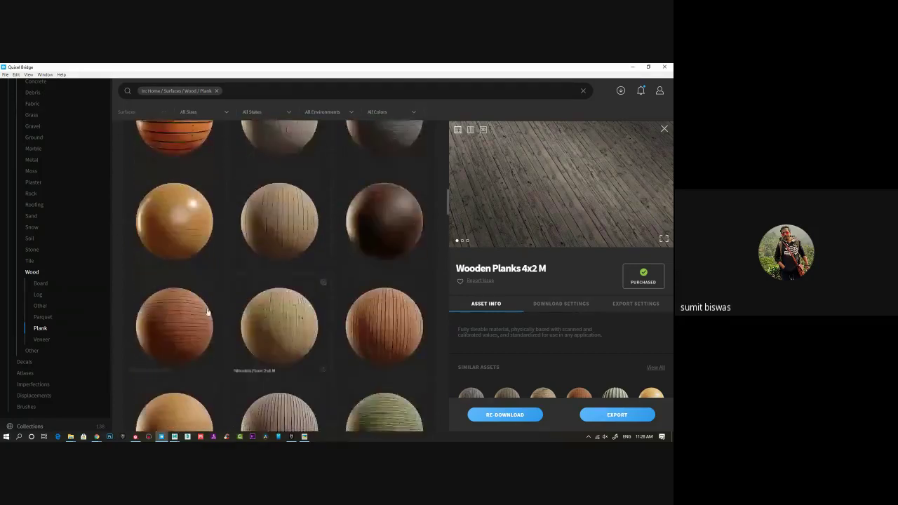
pyautogui.scroll(10, 208, 313)
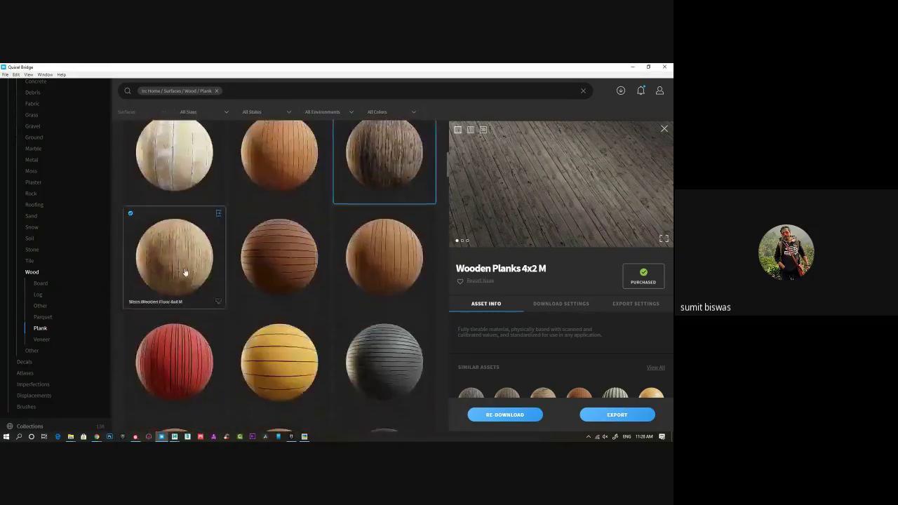
pyautogui.click(186, 273)
pyautogui.rightClick(170, 255)
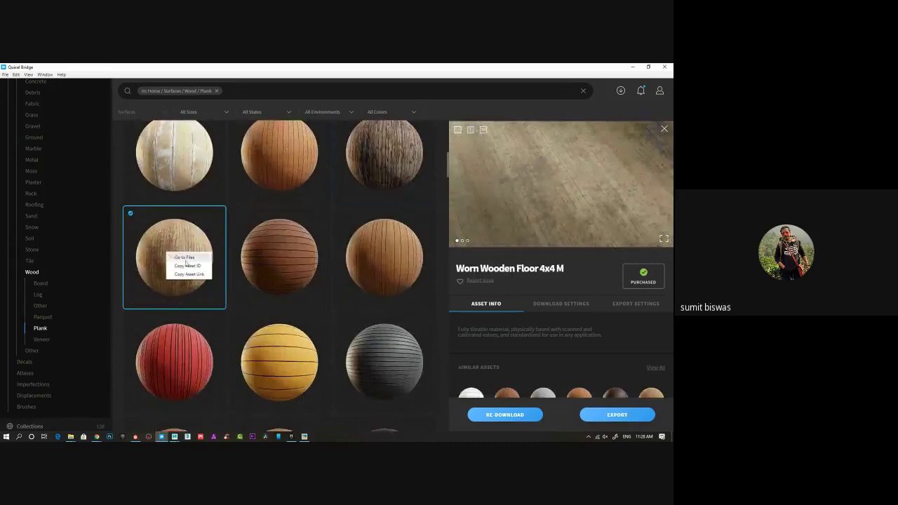
pyautogui.click(186, 259)
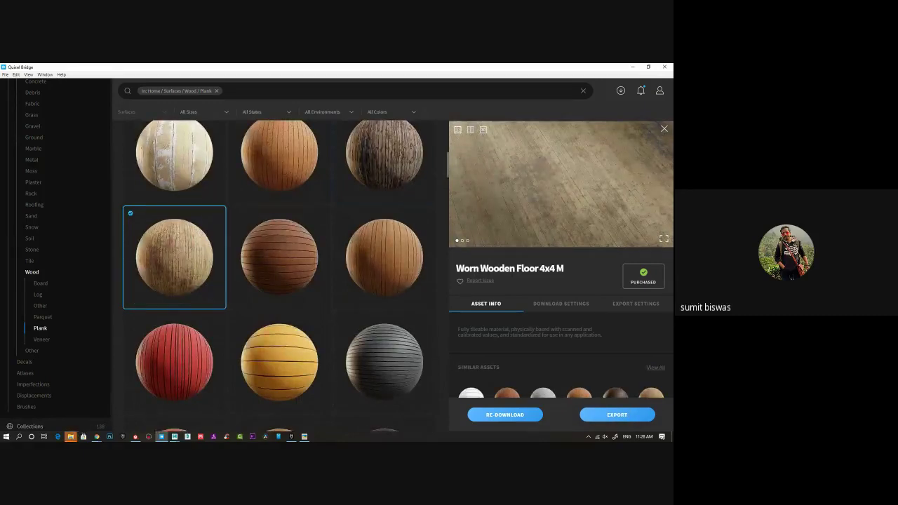
pyautogui.click(630, 68)
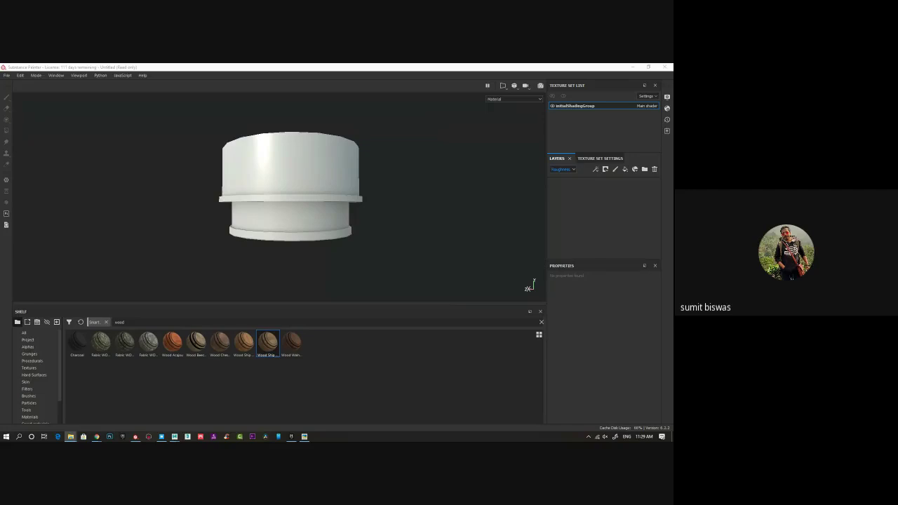
# Step: Import the wooden floor's 2K Albedo, Normal and Roughness images into the shelf with their usage set to texture
pyautogui.moveTo(2, 324); pyautogui.dragTo(442, 376)
pyautogui.click(266, 178)
pyautogui.keyDown('shift'); pyautogui.click(276, 200); pyautogui.keyUp('shift')
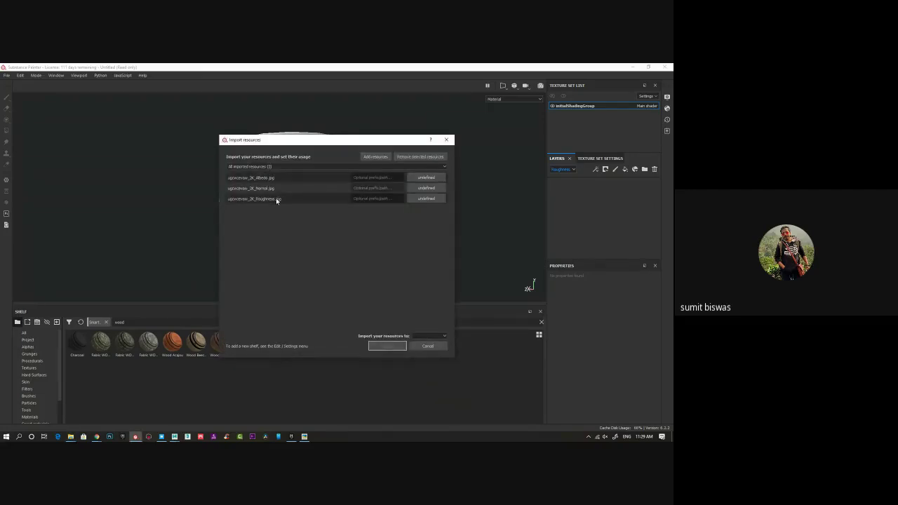
pyautogui.click(433, 177)
pyautogui.click(441, 202)
pyautogui.click(425, 335)
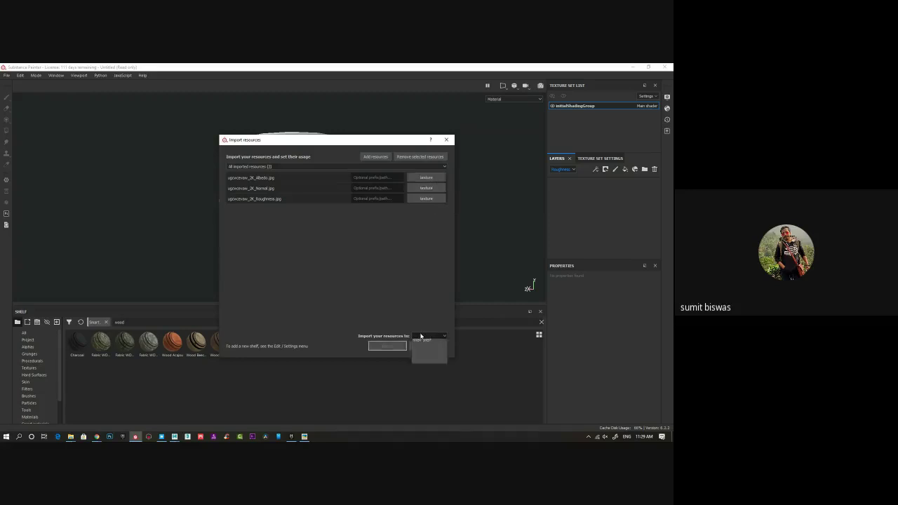
pyautogui.click(424, 344)
pyautogui.click(388, 346)
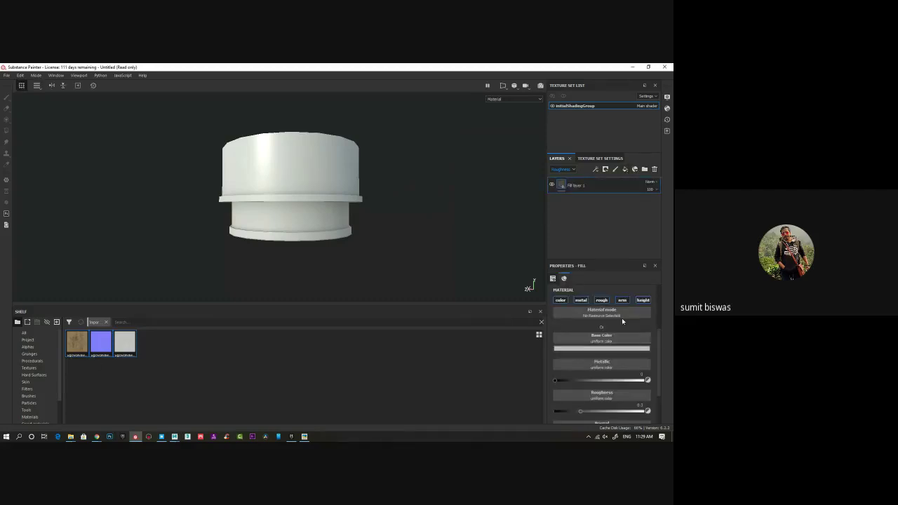
# Step: On a new fill layer, disable the metal and height channels and assign the Albedo, Normal and Roughness textures to their matching channels
pyautogui.click(581, 300)
pyautogui.click(643, 300)
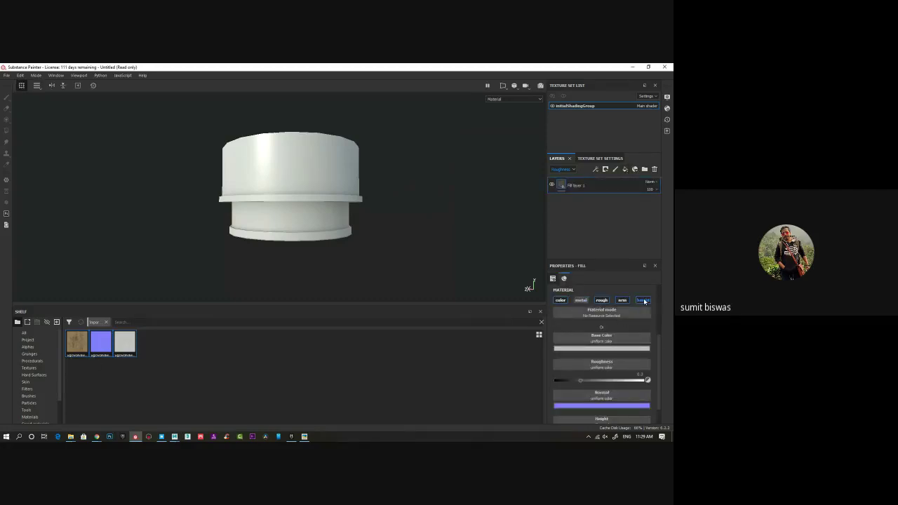
pyautogui.moveTo(78, 344); pyautogui.dragTo(603, 340)
pyautogui.moveTo(100, 342); pyautogui.dragTo(597, 358)
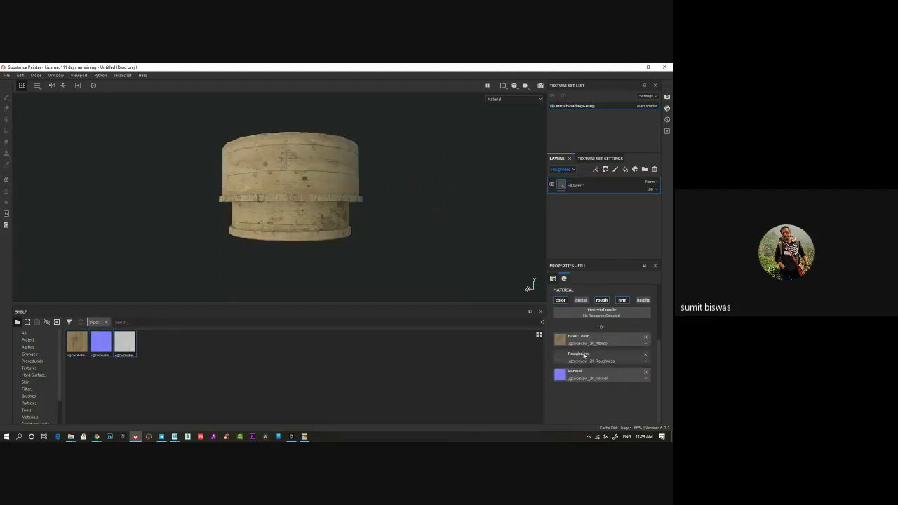
# Step: Examine the wood texture's plank direction and surface detail on the model from several angles
pyautogui.keyDown('alt'); pyautogui.moveTo(339, 221); pyautogui.dragTo(318, 193); pyautogui.keyUp('alt')
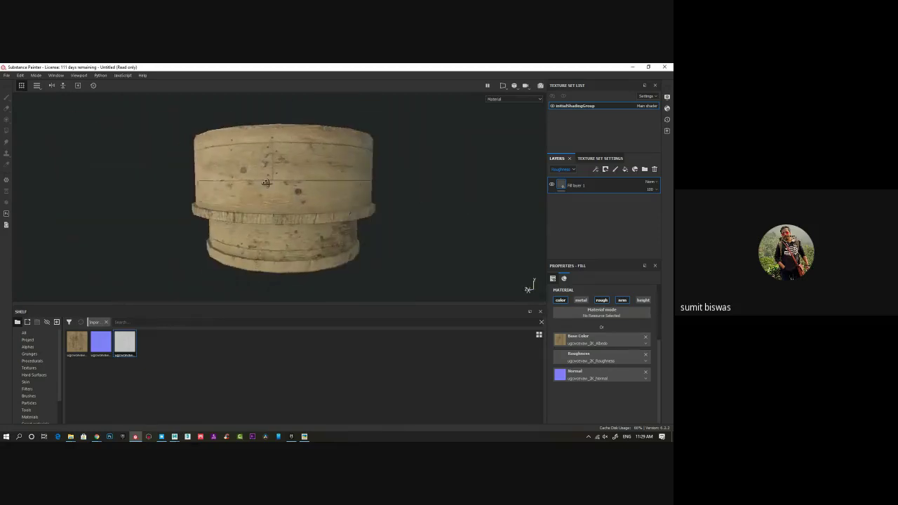
pyautogui.keyDown('alt'); pyautogui.moveTo(267, 184); pyautogui.dragTo(292, 188); pyautogui.keyUp('alt')
pyautogui.keyDown('alt'); pyautogui.moveTo(327, 205); pyautogui.dragTo(387, 211, button='middle'); pyautogui.keyUp('alt')
pyautogui.keyDown('alt'); pyautogui.moveTo(387, 211); pyautogui.dragTo(337, 223); pyautogui.keyUp('alt')
pyautogui.keyDown('alt'); pyautogui.moveTo(337, 224); pyautogui.dragTo(351, 211, button='middle'); pyautogui.keyUp('alt')
pyautogui.keyDown('alt'); pyautogui.moveTo(349, 211); pyautogui.dragTo(362, 223); pyautogui.keyUp('alt')
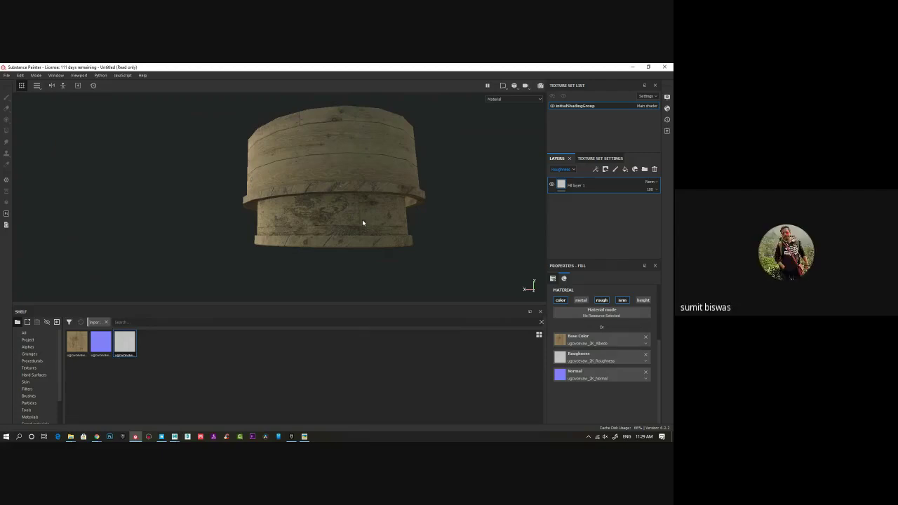
pyautogui.keyDown('alt'); pyautogui.moveTo(362, 224); pyautogui.dragTo(334, 220); pyautogui.keyUp('alt')
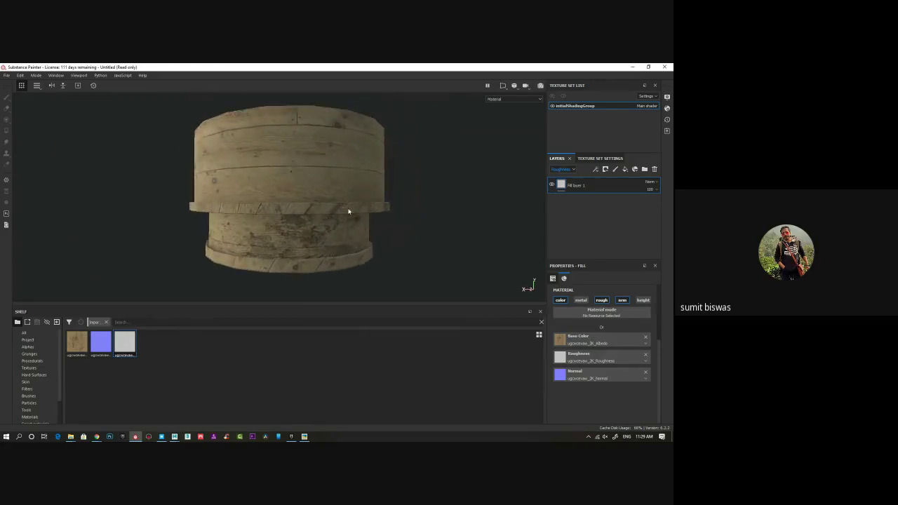
pyautogui.moveTo(300, 201)
pyautogui.keyDown('alt'); pyautogui.mouseDown()
pyautogui.moveTo(313, 197)
pyautogui.moveTo(286, 209)
pyautogui.mouseUp(); pyautogui.keyUp('alt')
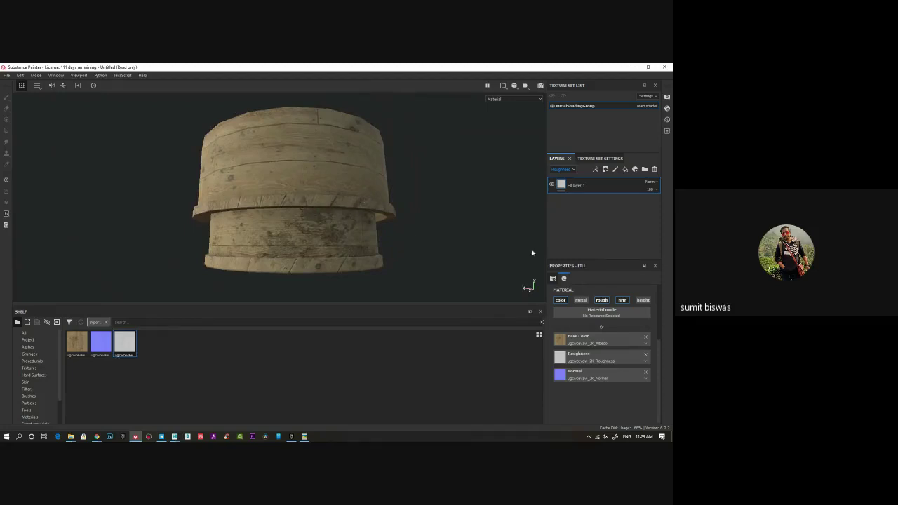
# Step: Set the UV rotation of the wood fill layer to 90 and inspect the plank direction around the model
pyautogui.scroll(3, 593, 324)
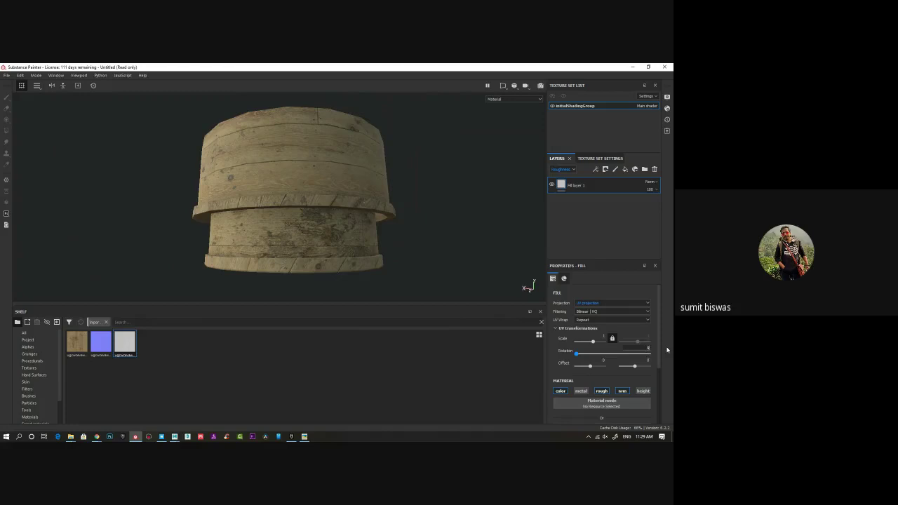
pyautogui.write('90')
pyautogui.press('Return')
pyautogui.keyDown('alt'); pyautogui.moveTo(365, 242); pyautogui.dragTo(414, 248); pyautogui.keyUp('alt')
pyautogui.keyDown('alt'); pyautogui.moveTo(415, 248); pyautogui.dragTo(345, 242, button='right'); pyautogui.keyUp('alt')
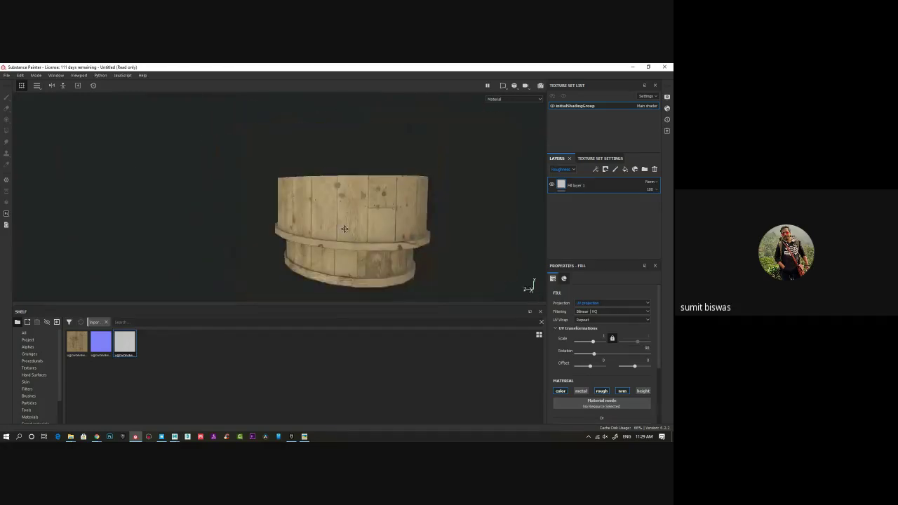
pyautogui.keyDown('alt'); pyautogui.moveTo(346, 242); pyautogui.dragTo(313, 216, button='middle'); pyautogui.keyUp('alt')
pyautogui.keyDown('alt'); pyautogui.moveTo(313, 215); pyautogui.dragTo(324, 188); pyautogui.keyUp('alt')
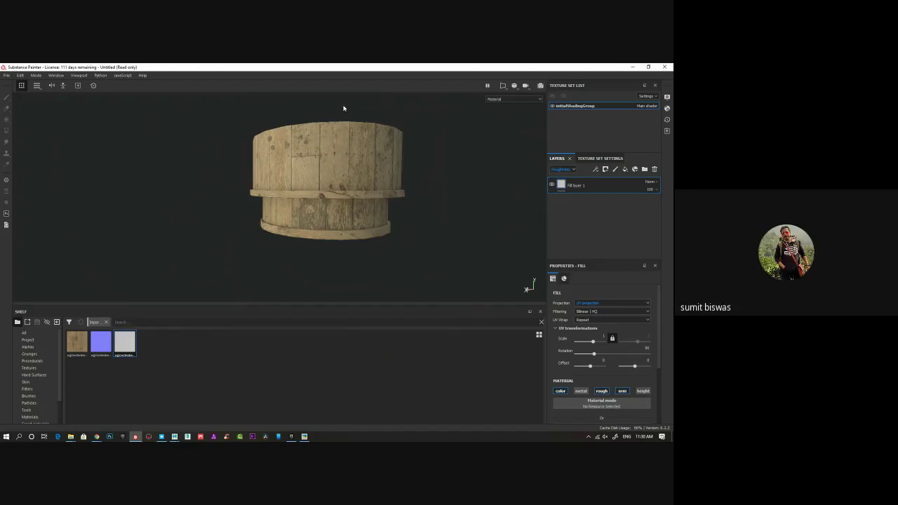
pyautogui.scroll(1, 332, 200)
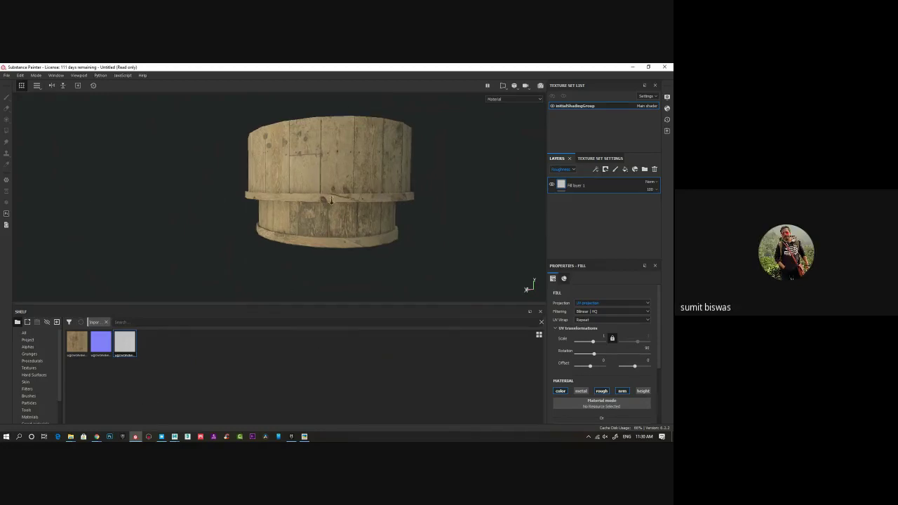
# Step: Switch to Quixel Bridge and browse the wood plank and veneer surfaces for another wood texture
pyautogui.scroll(2, 331, 200)
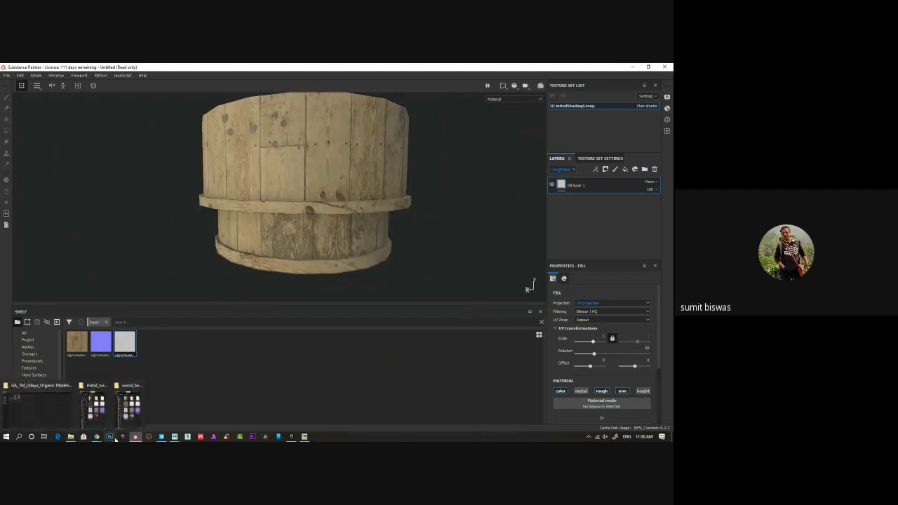
pyautogui.click(161, 437)
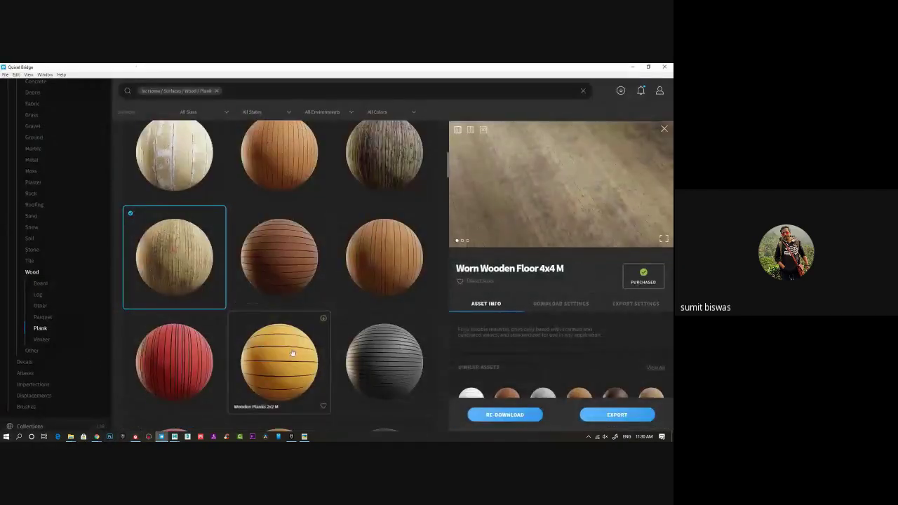
pyautogui.scroll(-15, 289, 323)
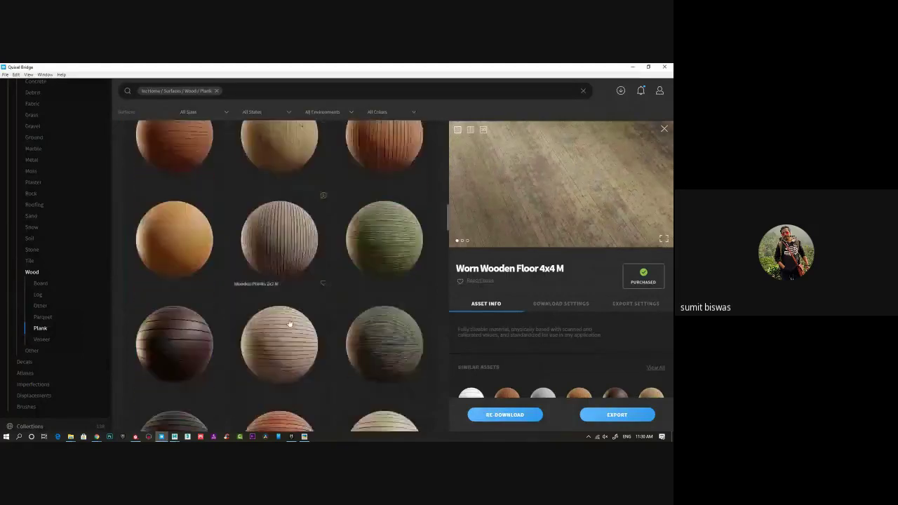
pyautogui.scroll(-10, 253, 260)
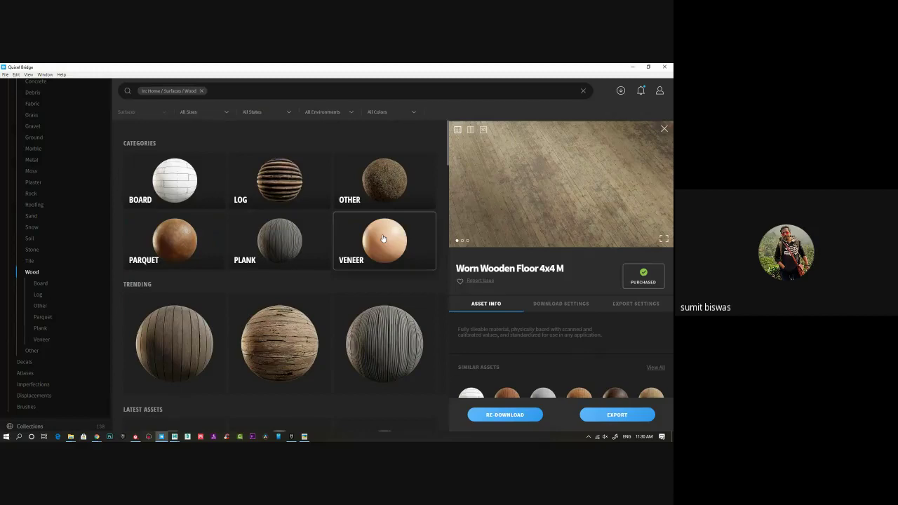
pyautogui.click(383, 238)
pyautogui.scroll(-5, 217, 279)
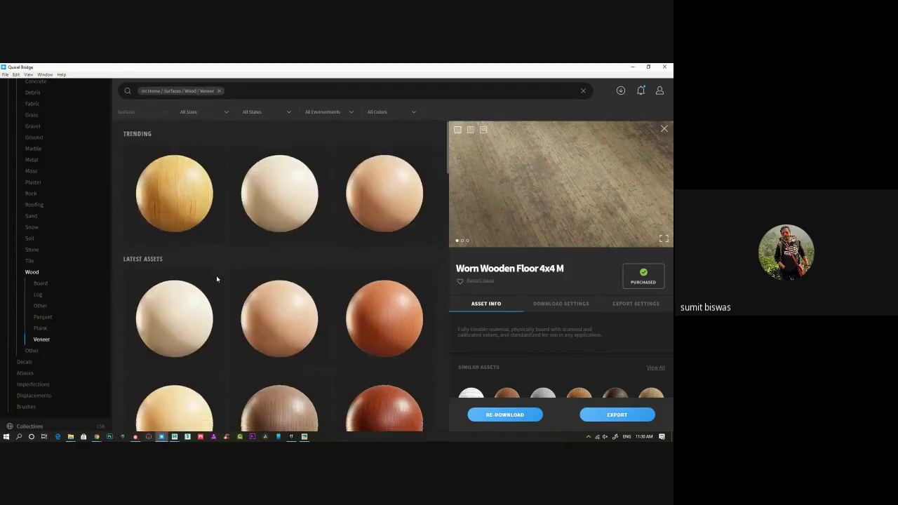
pyautogui.scroll(-3, 217, 278)
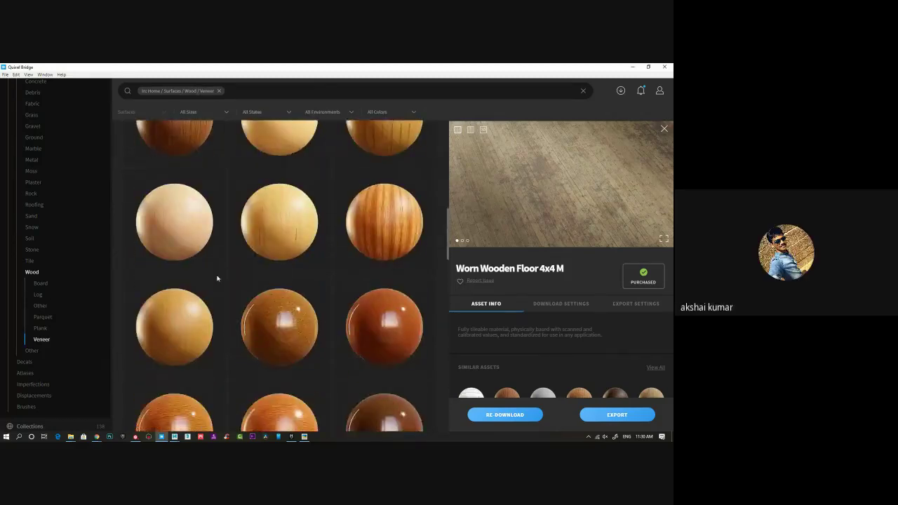
pyautogui.scroll(-3, 303, 265)
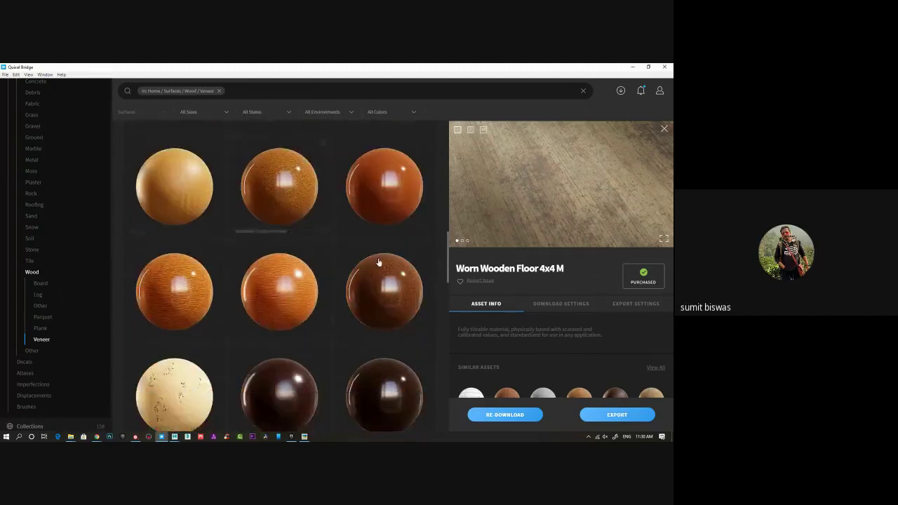
pyautogui.scroll(-3, 313, 337)
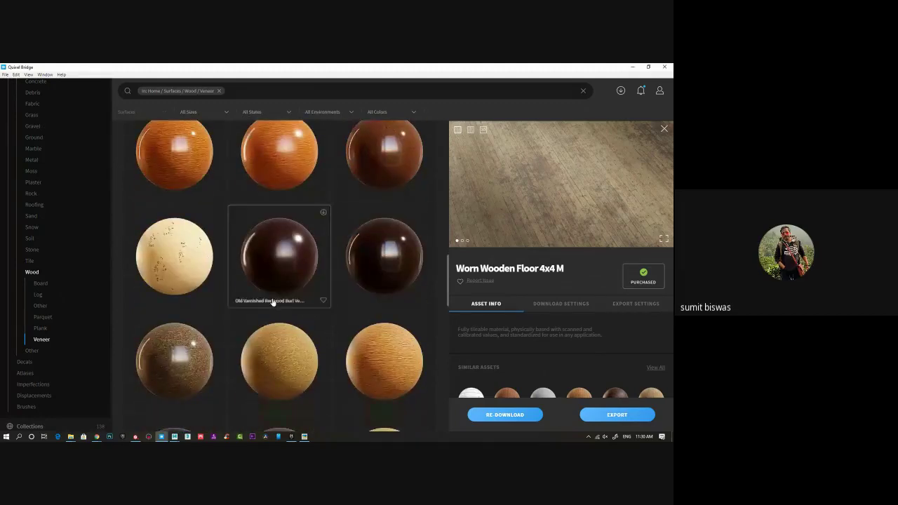
pyautogui.scroll(-6, 272, 301)
pyautogui.scroll(-10, 272, 302)
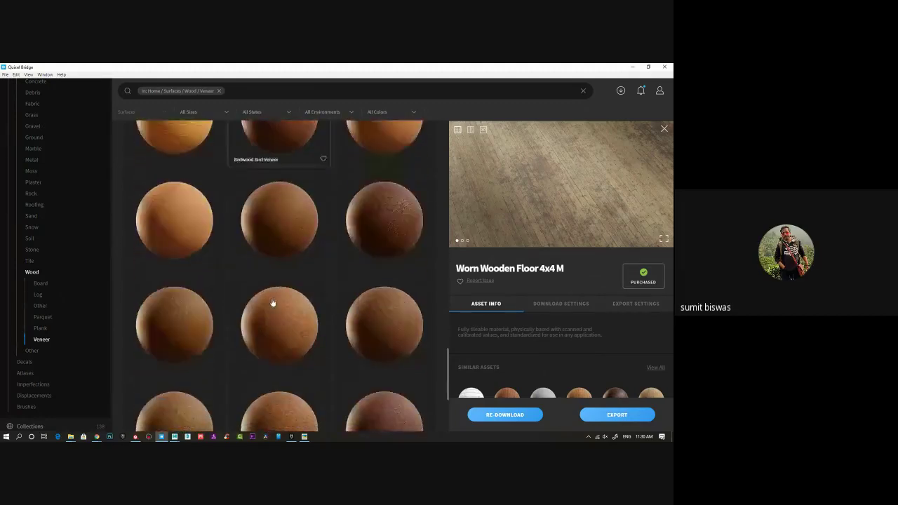
pyautogui.scroll(-10, 266, 312)
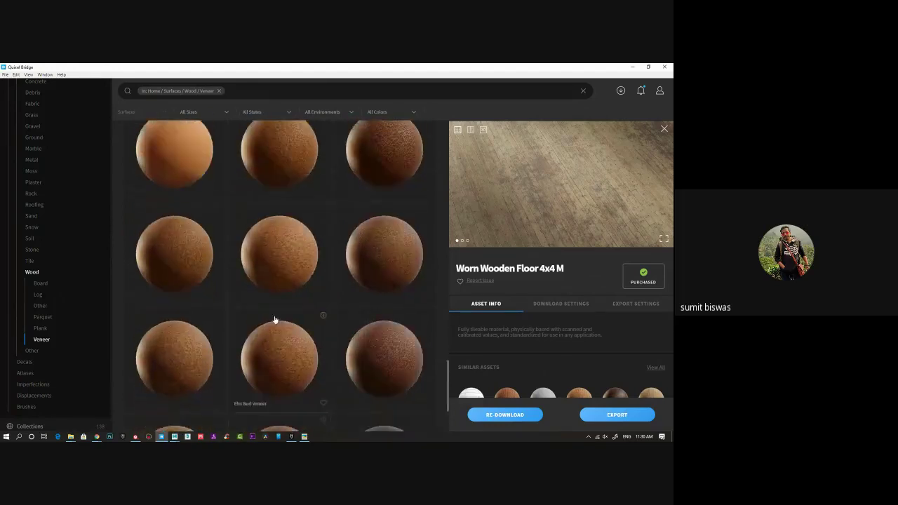
pyautogui.scroll(-6, 274, 319)
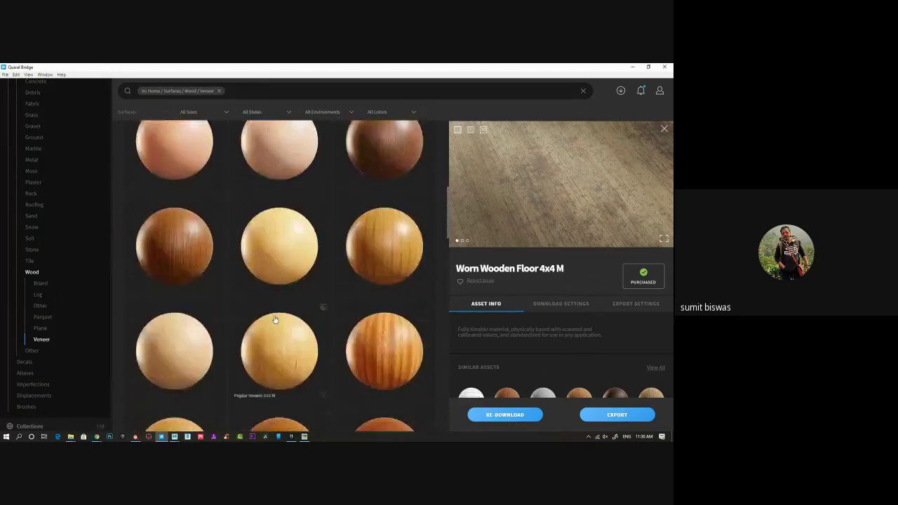
pyautogui.scroll(3, 285, 287)
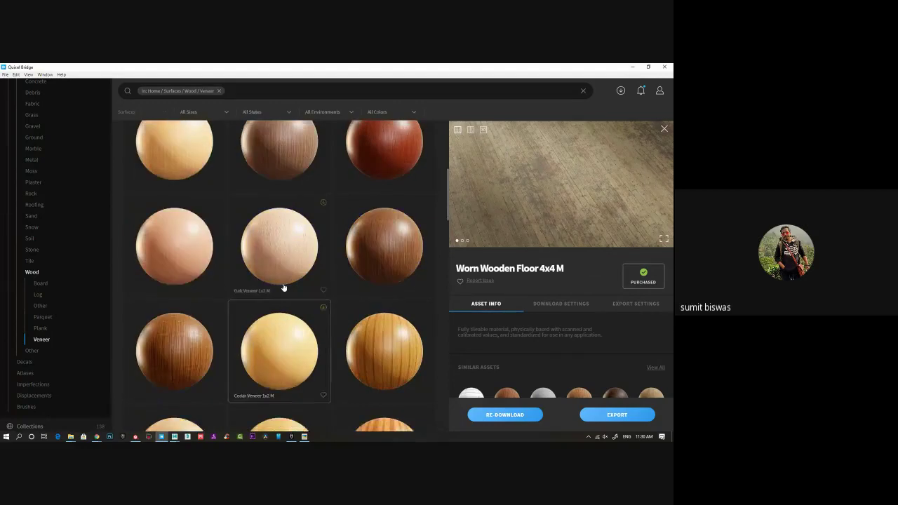
pyautogui.scroll(-3, 285, 287)
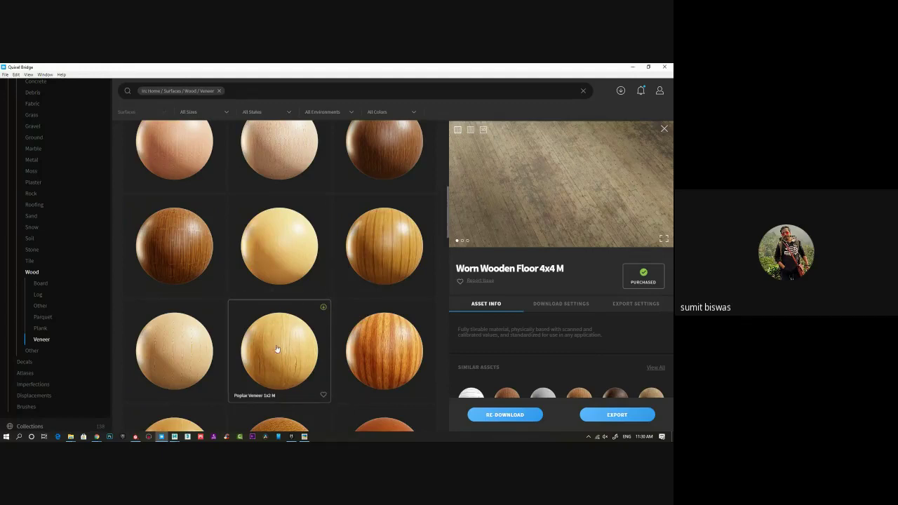
# Step: Select the Poplar Veneer 1x2 M surface and download it
pyautogui.rightClick(277, 342)
pyautogui.click(272, 338)
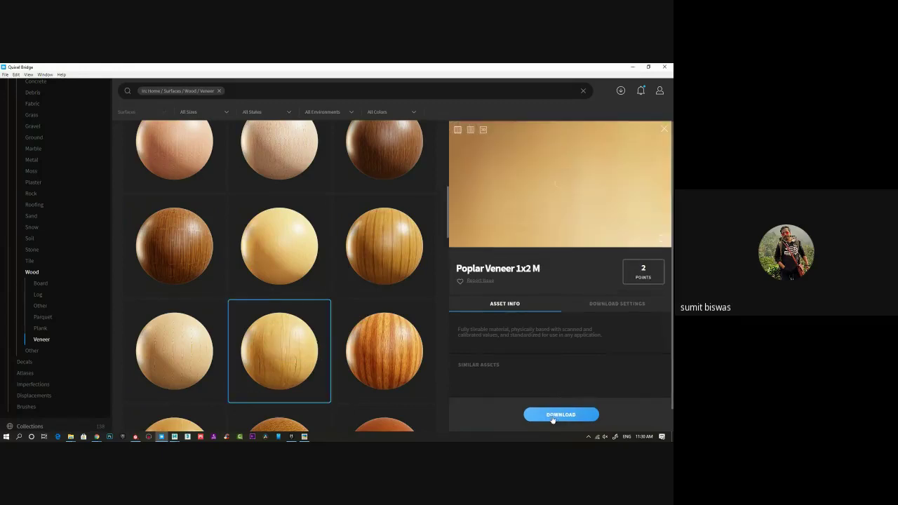
pyautogui.click(559, 415)
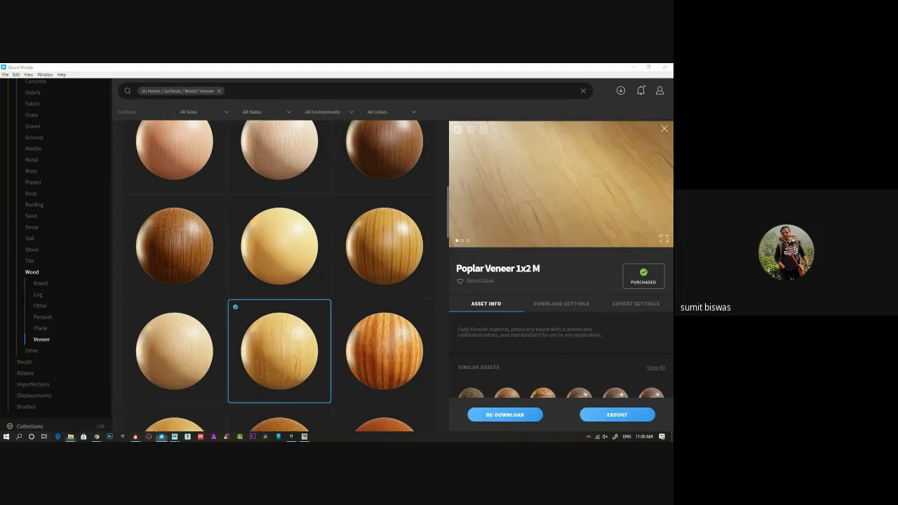
# Step: Open the 2K Albedo image from the wood_board_ugcwcevaw folder in Photoshop
pyautogui.moveTo(1, 149); pyautogui.dragTo(181, 65)
pyautogui.click(204, 143)
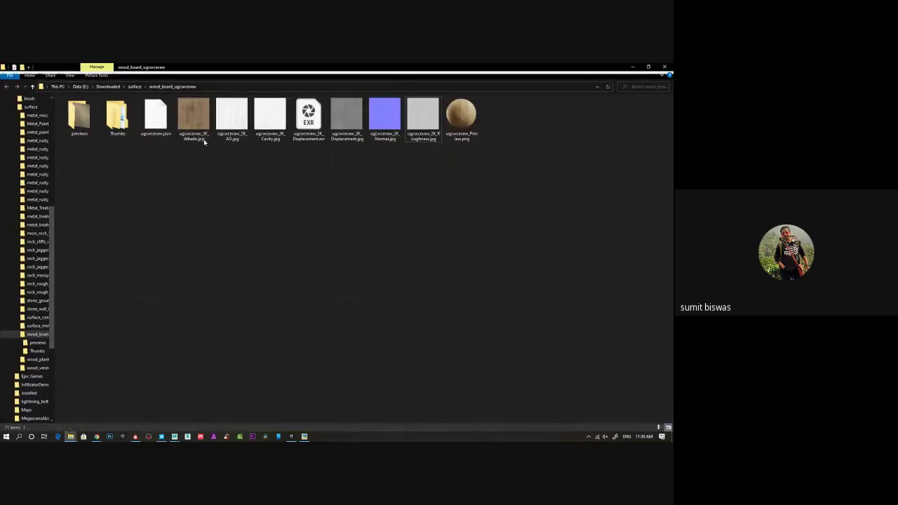
pyautogui.click(109, 436)
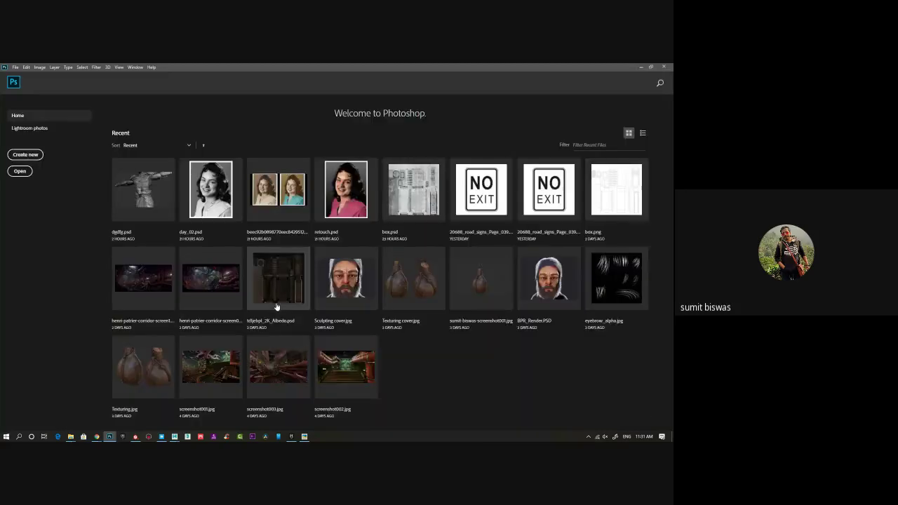
pyautogui.moveTo(72, 435)
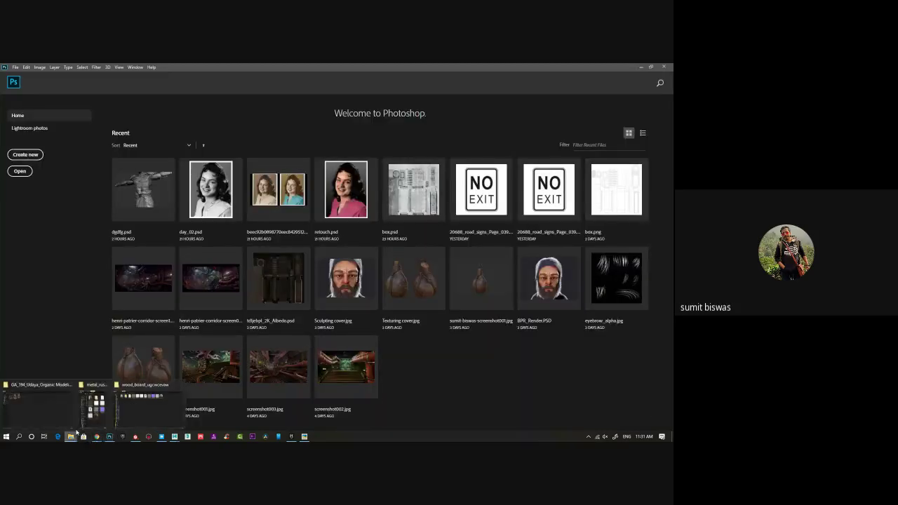
pyautogui.click(144, 403)
pyautogui.moveTo(194, 118); pyautogui.dragTo(293, 254)
pyautogui.hotkey('alt', 'Tab')
pyautogui.hotkey('alt', 'Tab')
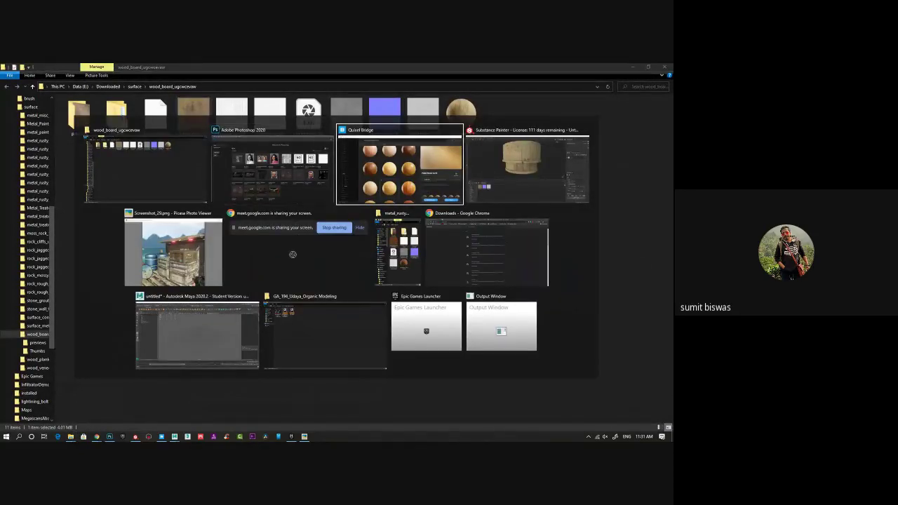
pyautogui.hotkey('alt', 'Tab')
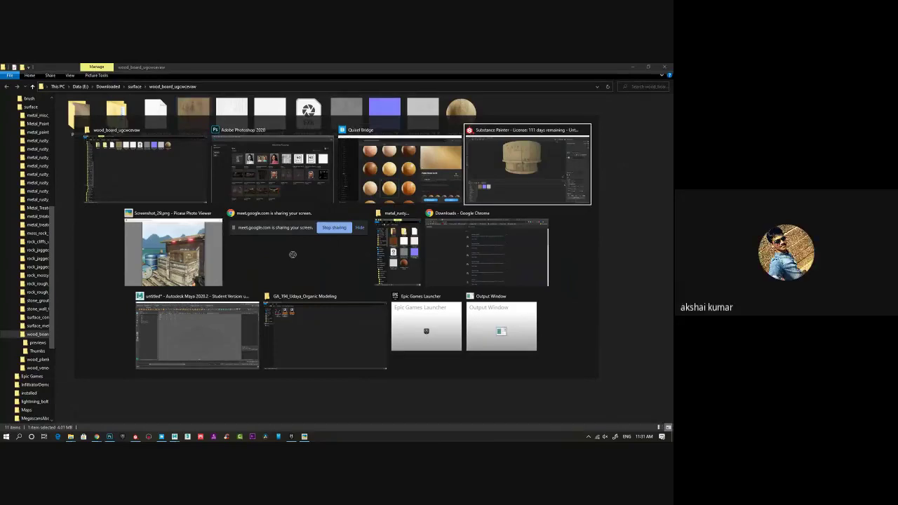
pyautogui.hotkey('alt', 'Tab')
pyautogui.hotkey('alt', 'Tab')
pyautogui.hotkey('alt', 'Tab')
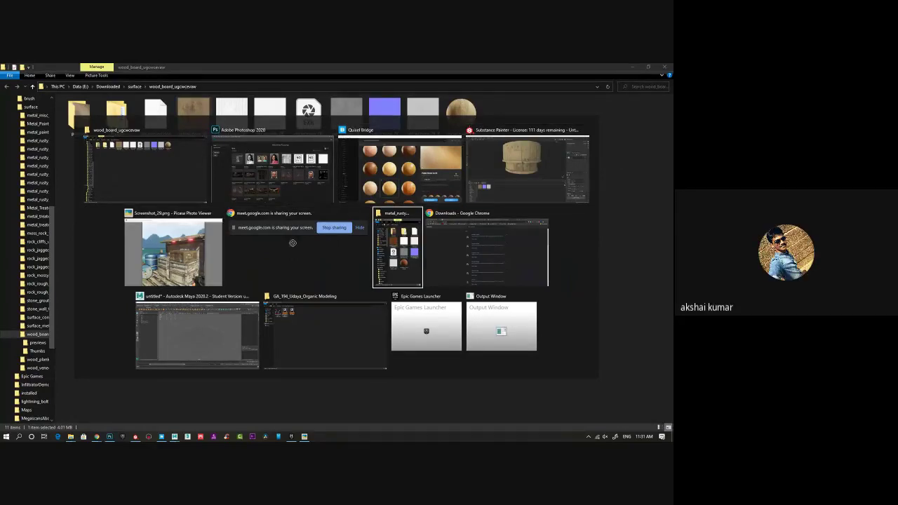
pyautogui.hotkey('alt', 'Tab')
pyautogui.hotkey('alt', 'Tab')
pyautogui.hotkey('alt', 'Tab')
pyautogui.hotkey('alt', 'Tab')
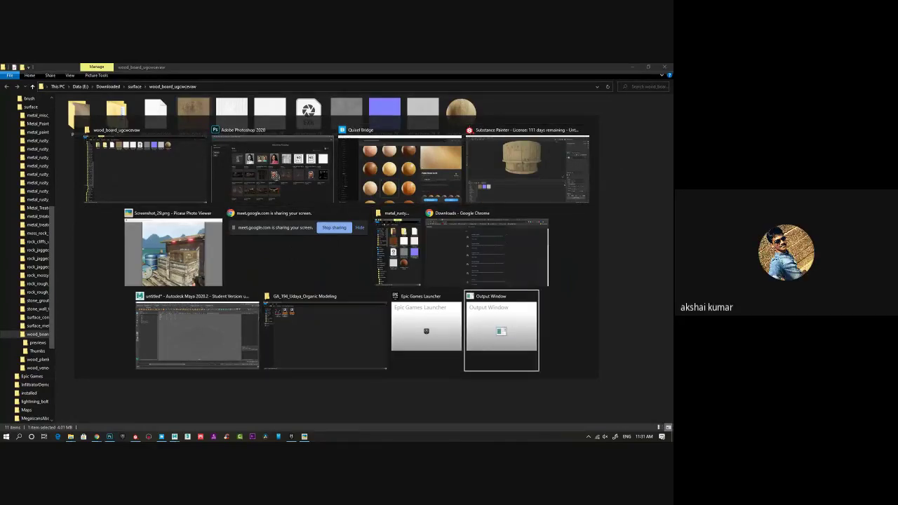
pyautogui.hotkey('alt', 'Tab')
pyautogui.hotkey('alt', 'Tab')
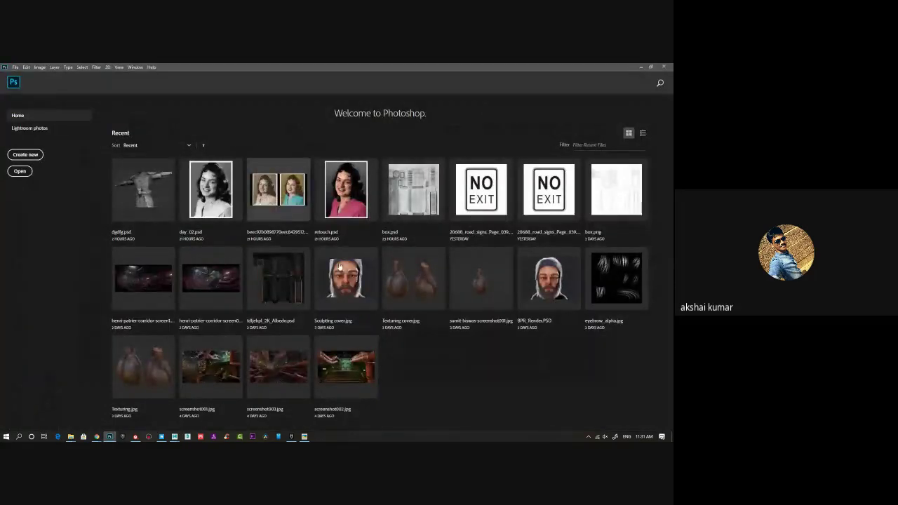
pyautogui.press('Escape')
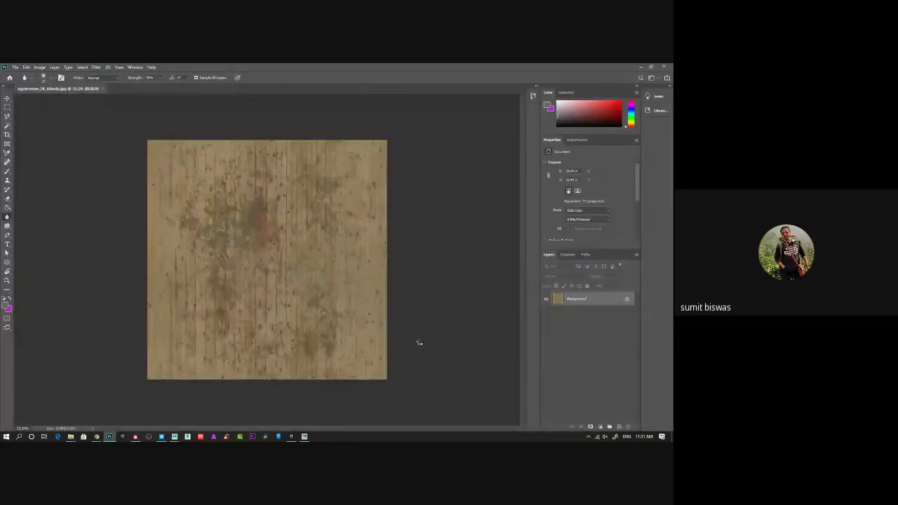
# Step: Use the Spot Healing Brush to paint out the plank seams and knots along the left part of the Albedo image
pyautogui.press('s')
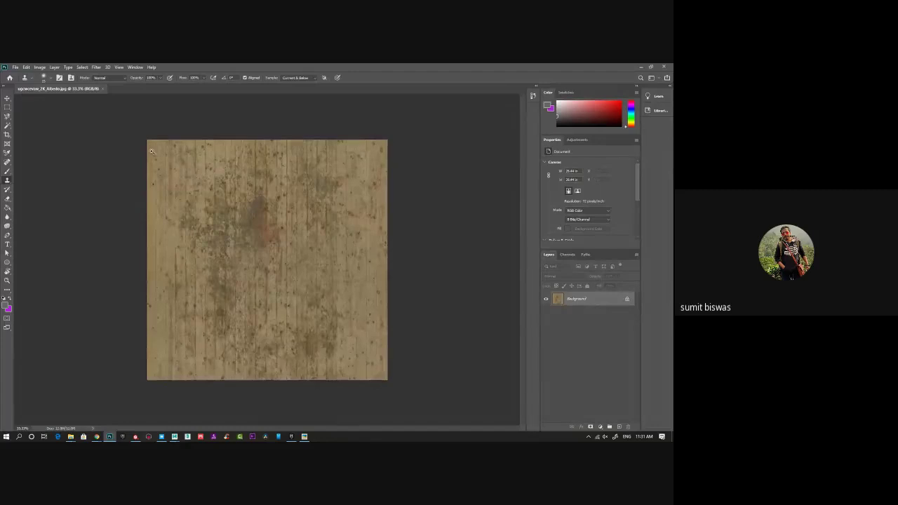
pyautogui.keyDown('alt'); pyautogui.scroll(2, 152, 152); pyautogui.keyUp('alt')
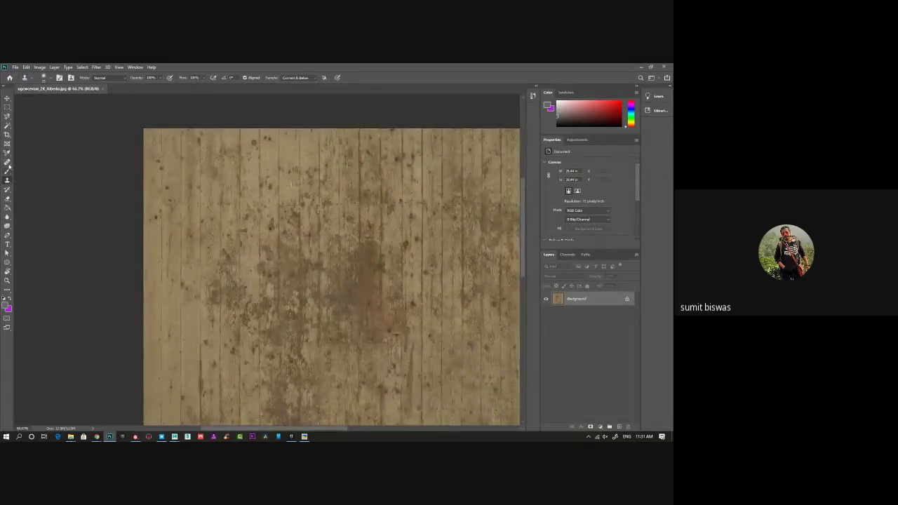
pyautogui.rightClick(7, 162)
pyautogui.click(35, 161)
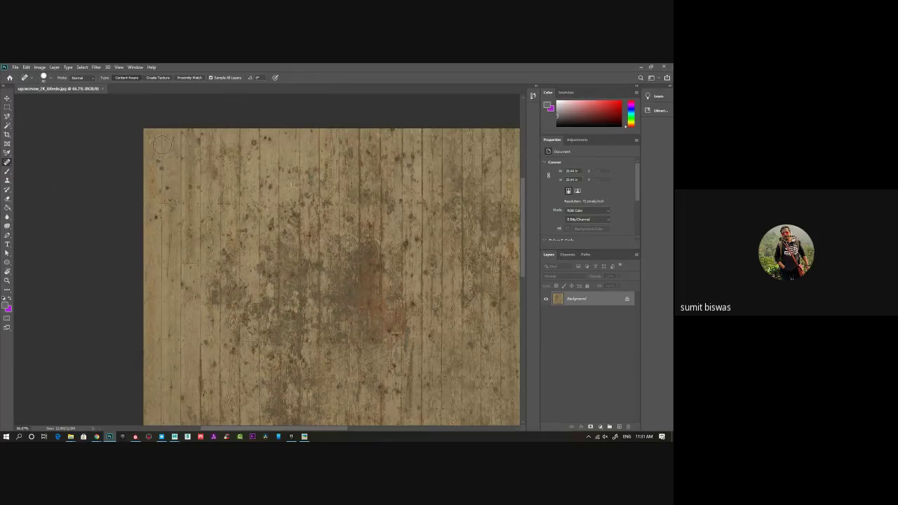
pyautogui.moveTo(160, 130); pyautogui.dragTo(160, 326)
pyautogui.moveTo(179, 131); pyautogui.dragTo(181, 291)
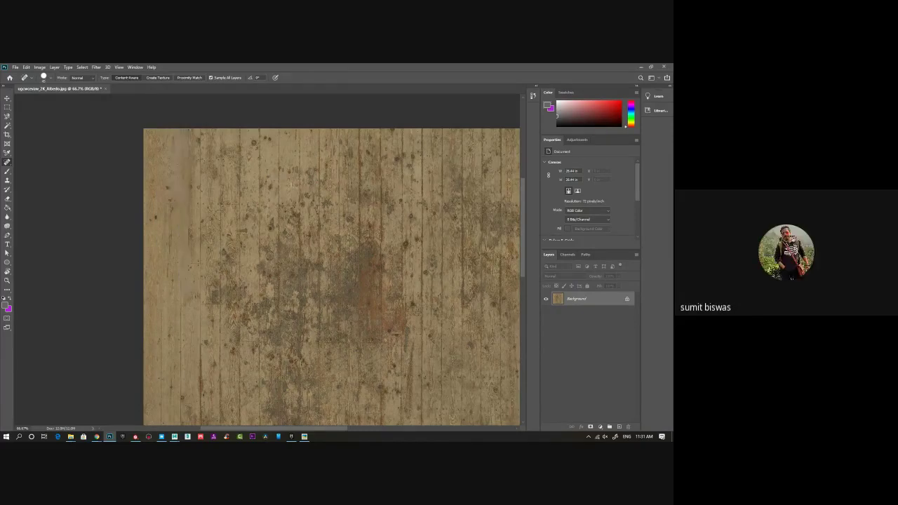
pyautogui.moveTo(198, 132); pyautogui.dragTo(198, 181)
pyautogui.moveTo(193, 258); pyautogui.dragTo(191, 265)
pyautogui.moveTo(190, 230); pyautogui.dragTo(189, 243)
pyautogui.moveTo(220, 158); pyautogui.dragTo(219, 284)
pyautogui.moveTo(241, 149)
pyautogui.mouseDown()
pyautogui.moveTo(240, 271)
pyautogui.moveTo(255, 239)
pyautogui.moveTo(255, 290)
pyautogui.mouseUp()
pyautogui.moveTo(233, 321)
pyautogui.mouseDown()
pyautogui.moveTo(232, 161)
pyautogui.moveTo(217, 292)
pyautogui.mouseUp()
pyautogui.moveTo(197, 168); pyautogui.dragTo(197, 290)
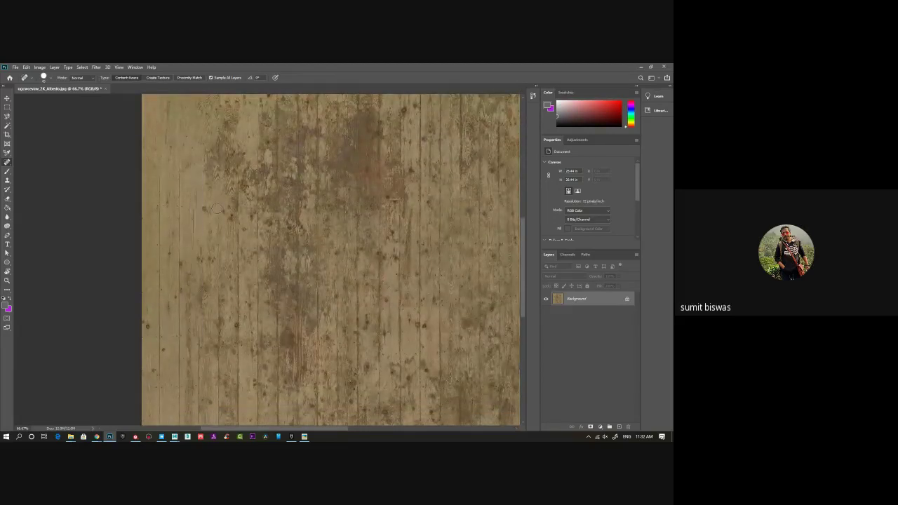
pyautogui.click(195, 186)
pyautogui.moveTo(194, 212); pyautogui.dragTo(194, 248)
pyautogui.moveTo(176, 156); pyautogui.dragTo(180, 260)
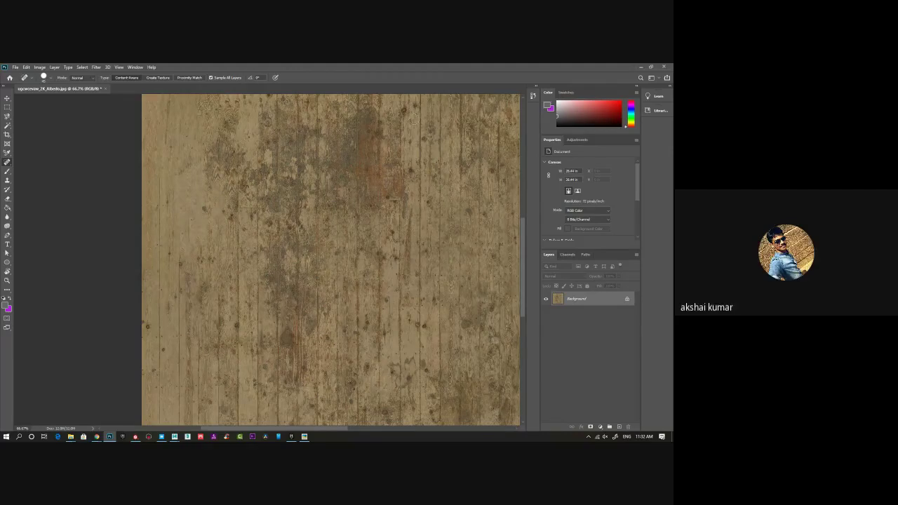
# Step: Close the retouched Albedo image without saving the changes
pyautogui.click(104, 89)
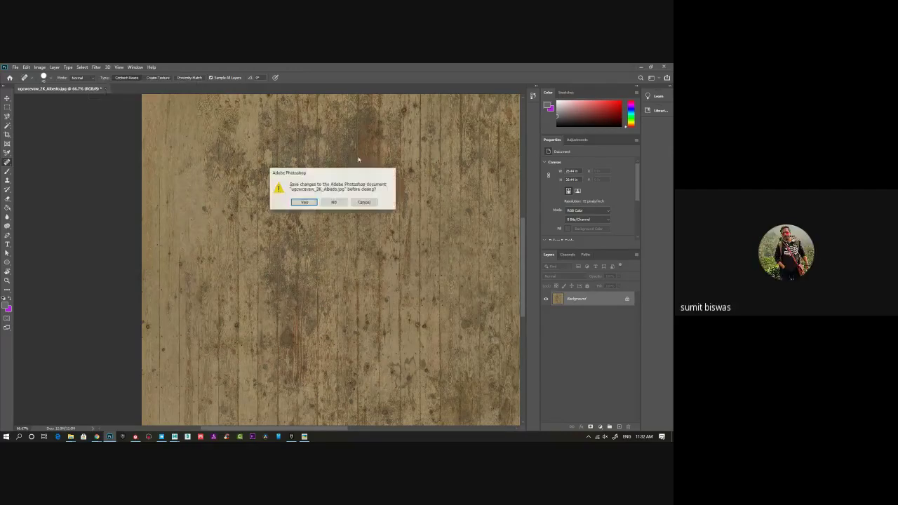
pyautogui.click(334, 202)
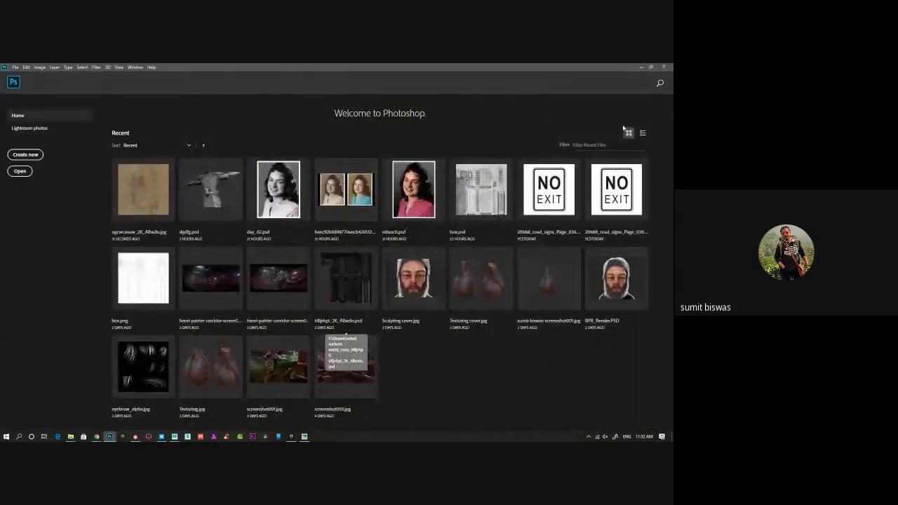
# Step: Return to Substance Painter and add a new fill layer above the wood fill layer
pyautogui.hotkey('alt', 'Tab')
pyautogui.click(635, 67)
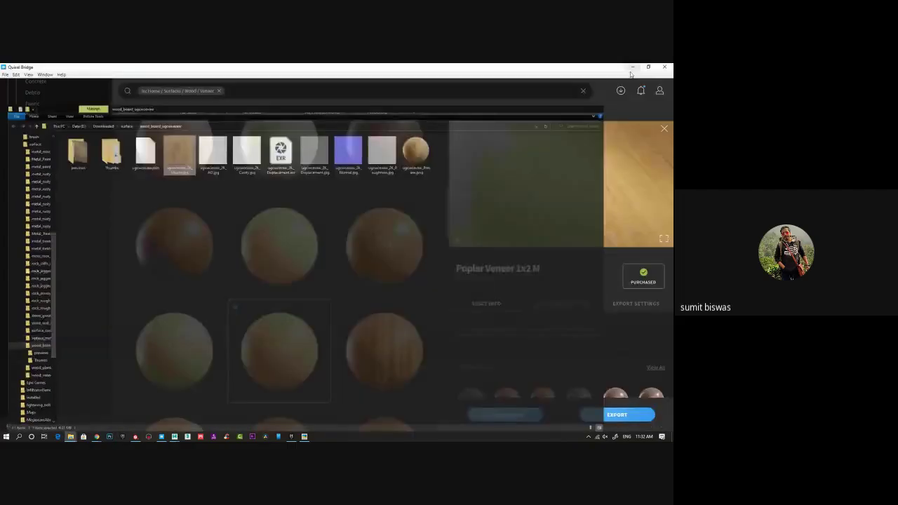
pyautogui.click(633, 67)
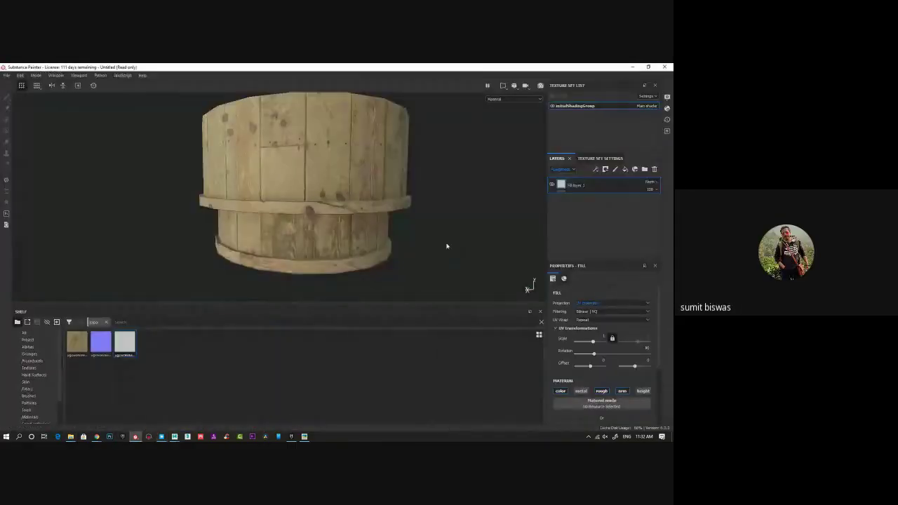
pyautogui.click(625, 170)
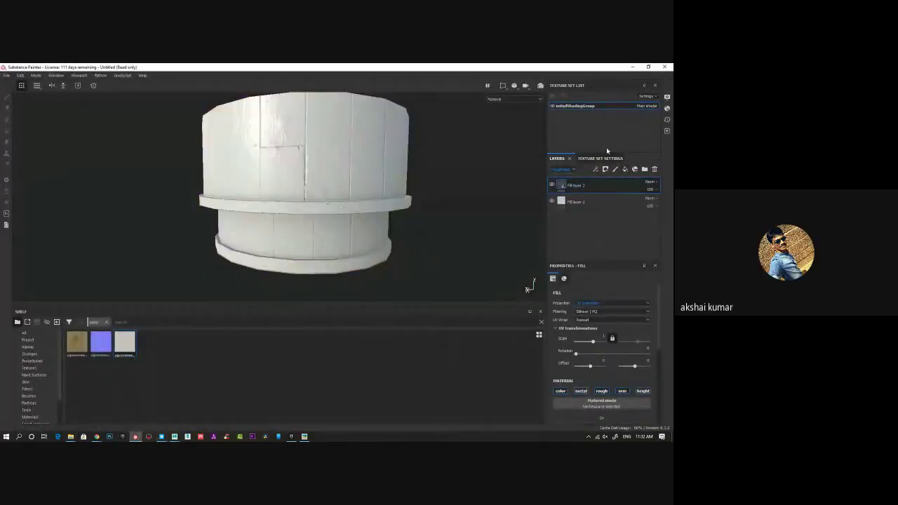
# Step: Delete the upper fill layer and add a paint layer above the wood fill layer
pyautogui.click(655, 169)
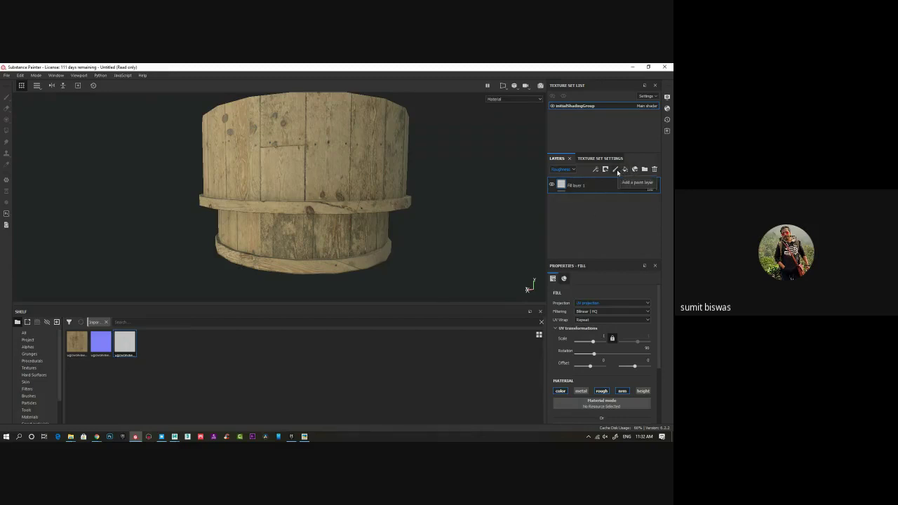
pyautogui.keyDown('alt'); pyautogui.moveTo(311, 167); pyautogui.dragTo(309, 172, button='middle'); pyautogui.keyUp('alt')
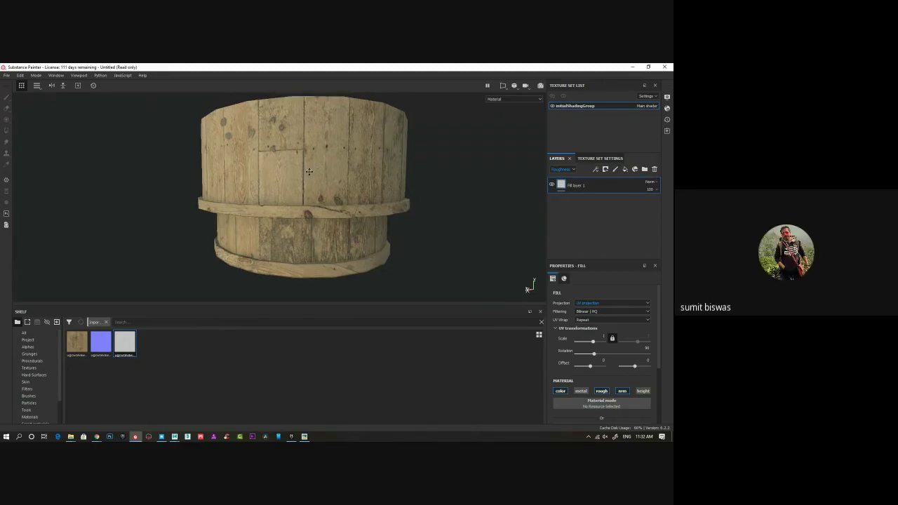
pyautogui.scroll(3, 309, 171)
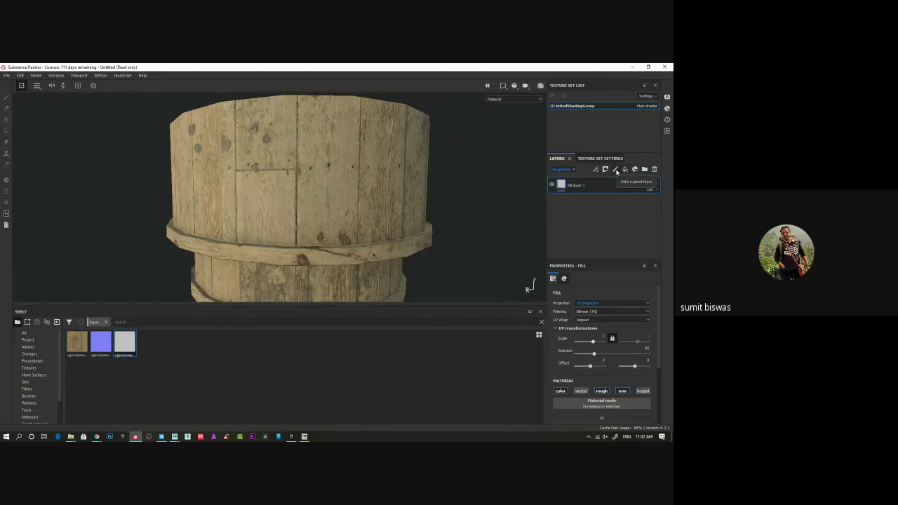
pyautogui.click(616, 170)
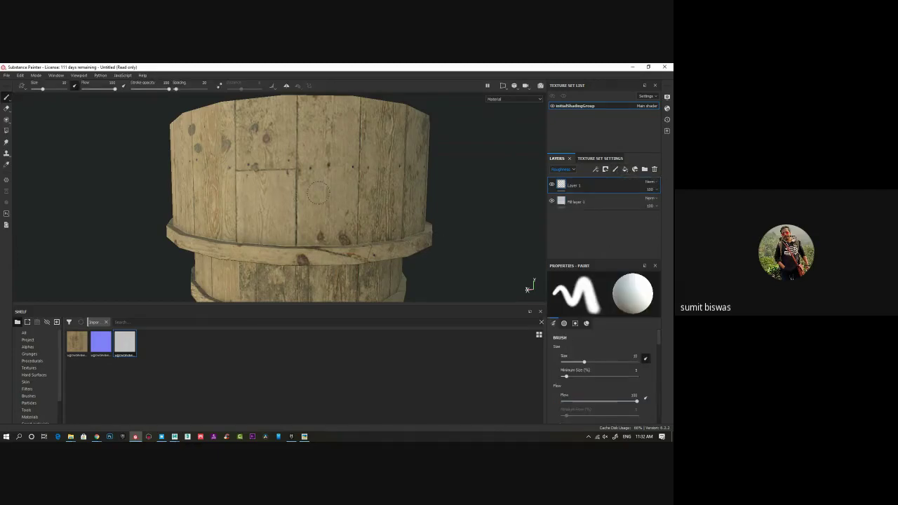
# Step: Try to cover the plank seam on the upper barrel section with nearby wood grain on the paint layer using the Clone tool
pyautogui.keyDown('alt'); pyautogui.moveTo(310, 193); pyautogui.dragTo(318, 207); pyautogui.keyUp('alt')
pyautogui.keyDown('alt'); pyautogui.moveTo(264, 137); pyautogui.dragTo(256, 184, button='middle'); pyautogui.keyUp('alt')
pyautogui.keyDown('alt'); pyautogui.moveTo(255, 184); pyautogui.dragTo(229, 241, button='right'); pyautogui.keyUp('alt')
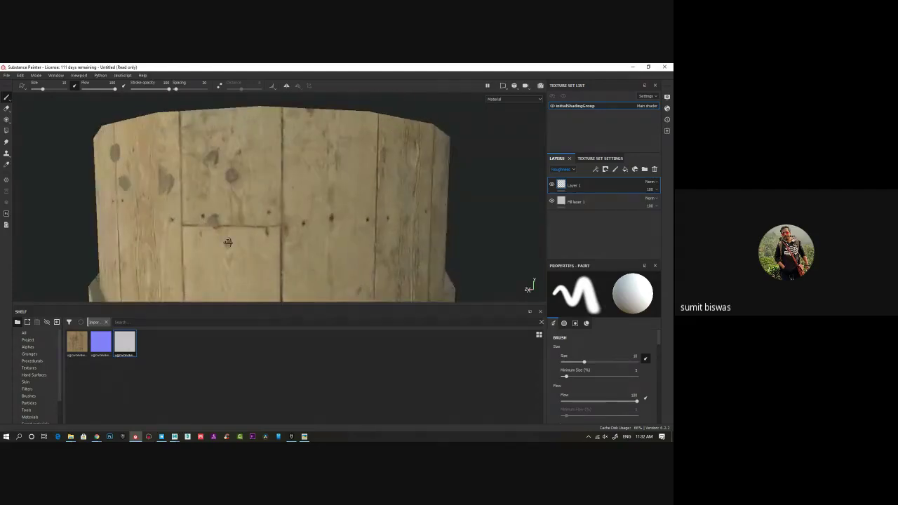
pyautogui.keyDown('alt'); pyautogui.moveTo(184, 240); pyautogui.dragTo(203, 225); pyautogui.keyUp('alt')
pyautogui.keyDown('alt'); pyautogui.moveTo(203, 225); pyautogui.dragTo(223, 187, button='middle'); pyautogui.keyUp('alt')
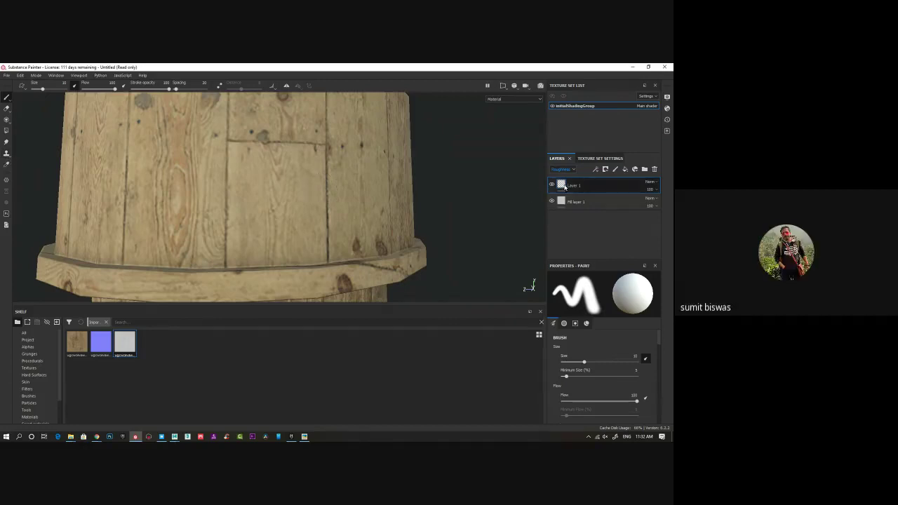
pyautogui.click(6, 155)
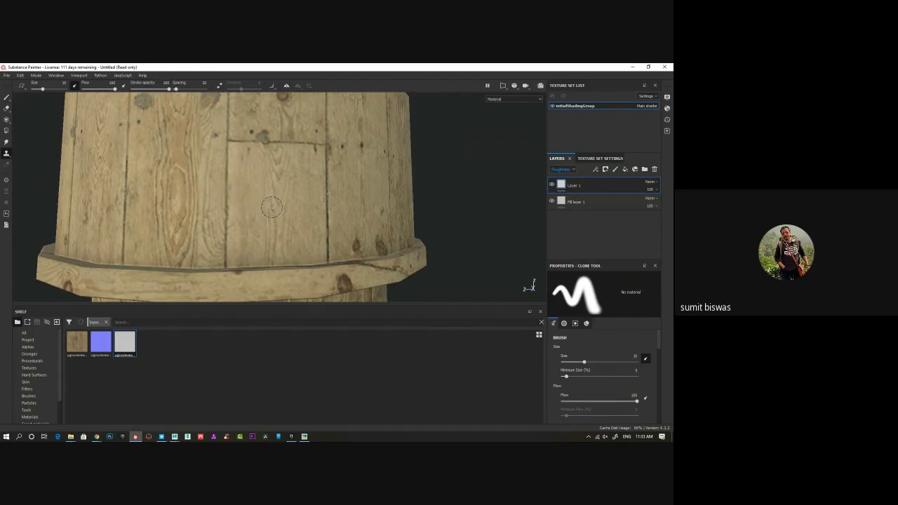
pyautogui.keyDown('alt'); pyautogui.moveTo(273, 207); pyautogui.dragTo(252, 209); pyautogui.keyUp('alt')
pyautogui.keyDown('alt'); pyautogui.moveTo(252, 209); pyautogui.dragTo(252, 231, button='right'); pyautogui.keyUp('alt')
pyautogui.keyDown('alt'); pyautogui.moveTo(251, 232); pyautogui.dragTo(251, 216, button='middle'); pyautogui.keyUp('alt')
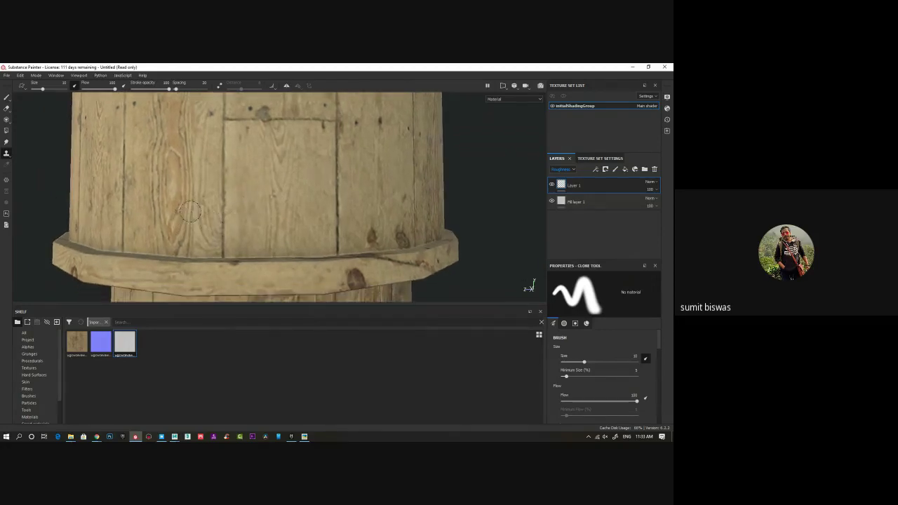
pyautogui.click(223, 235)
pyautogui.moveTo(293, 211)
pyautogui.keyDown('alt'); pyautogui.mouseDown()
pyautogui.moveTo(276, 212)
pyautogui.moveTo(298, 212)
pyautogui.mouseUp(); pyautogui.keyUp('alt')
pyautogui.moveTo(171, 225); pyautogui.dragTo(221, 231)
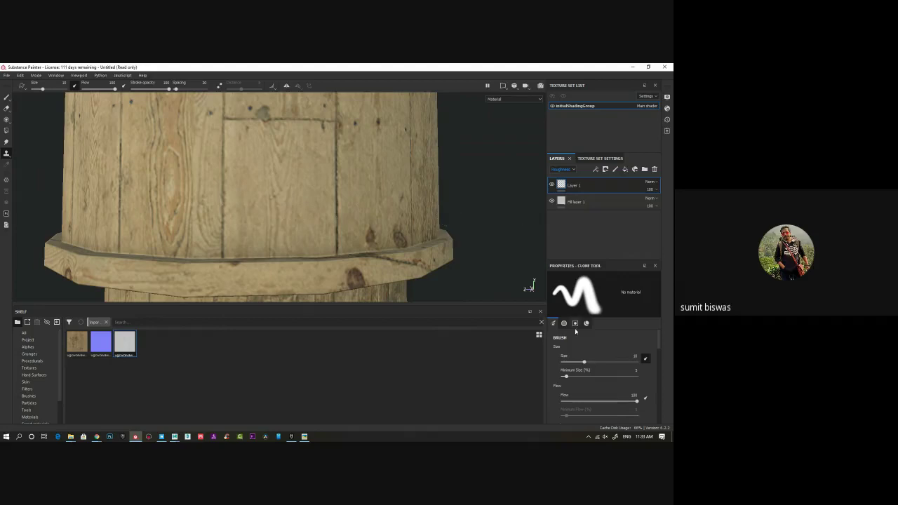
# Step: Examine the Clone tool's brush, alpha, stencil and material channel settings
pyautogui.scroll(-4, 608, 395)
pyautogui.scroll(-4, 608, 393)
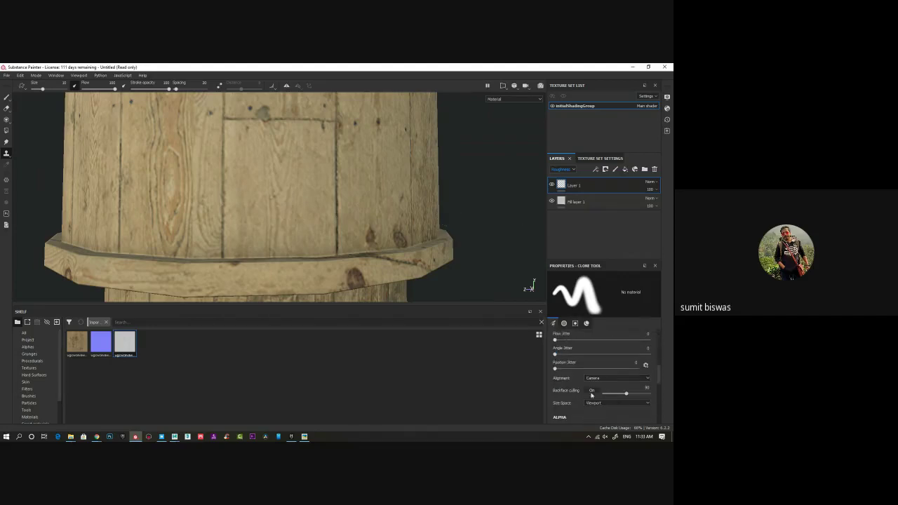
pyautogui.scroll(-5, 571, 398)
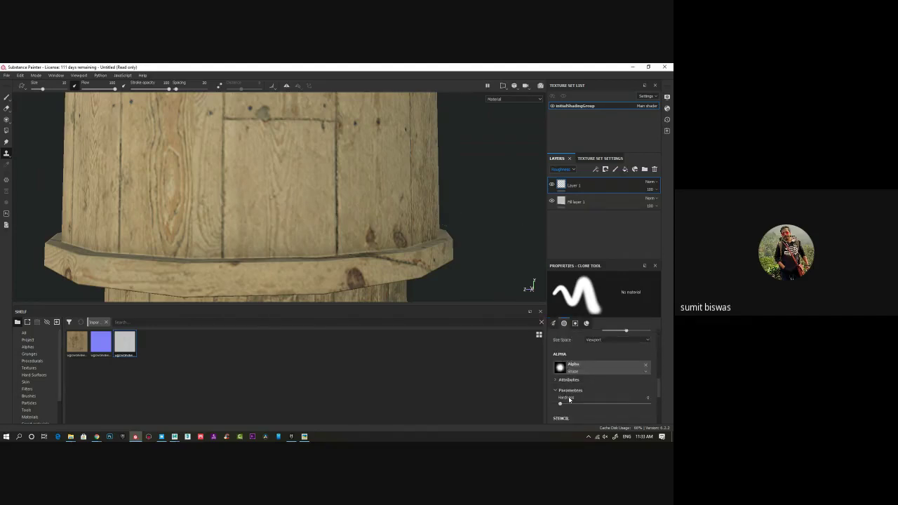
pyautogui.scroll(-3, 569, 399)
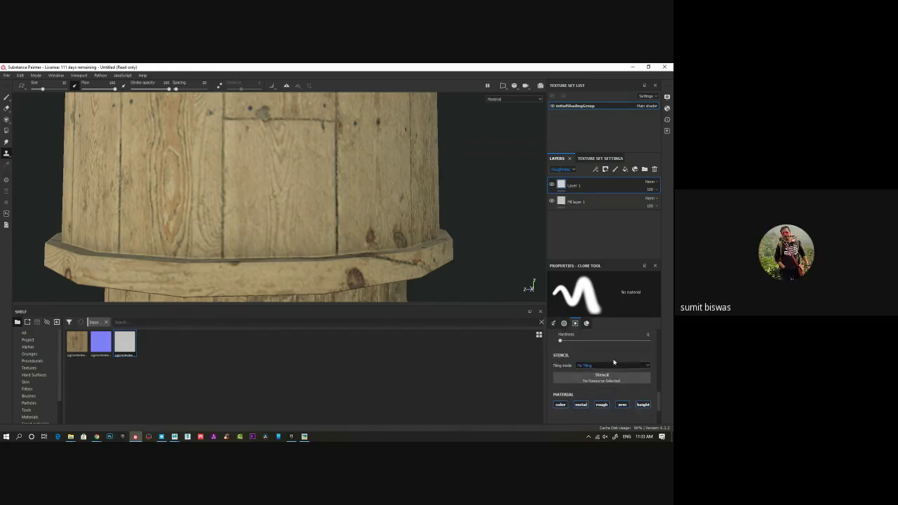
pyautogui.keyDown('alt'); pyautogui.moveTo(179, 144); pyautogui.dragTo(176, 191, button='middle'); pyautogui.keyUp('alt')
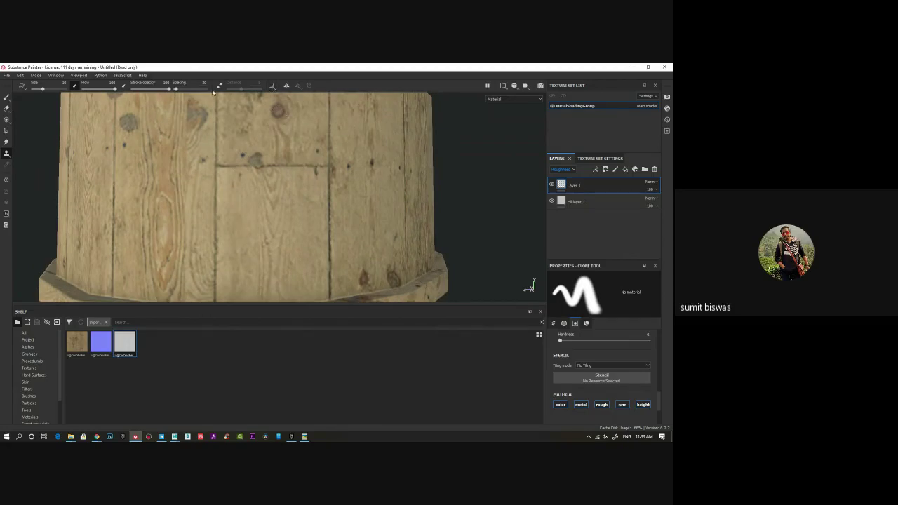
pyautogui.keyDown('alt'); pyautogui.moveTo(155, 231); pyautogui.dragTo(154, 175, button='middle'); pyautogui.keyUp('alt')
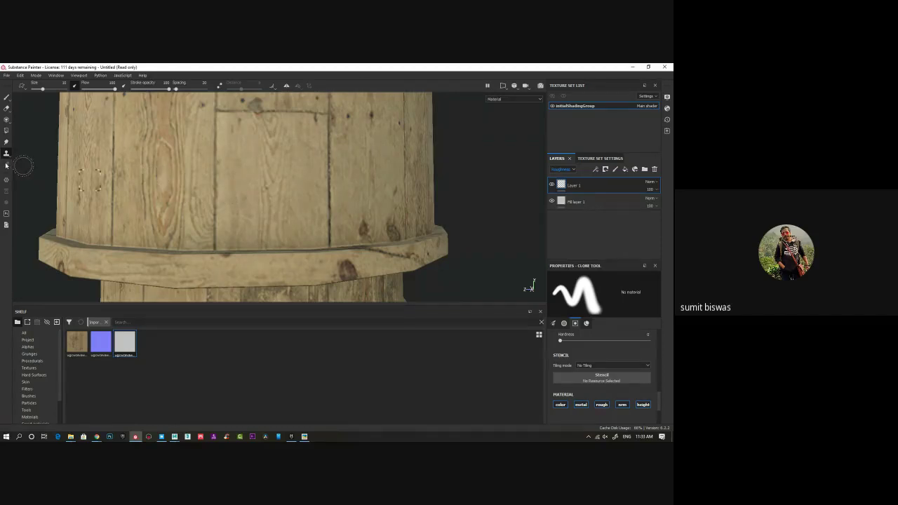
# Step: Try to clone wood grain over the upper section's planks with the Clone (absolute source) tool
pyautogui.moveTo(6, 153)
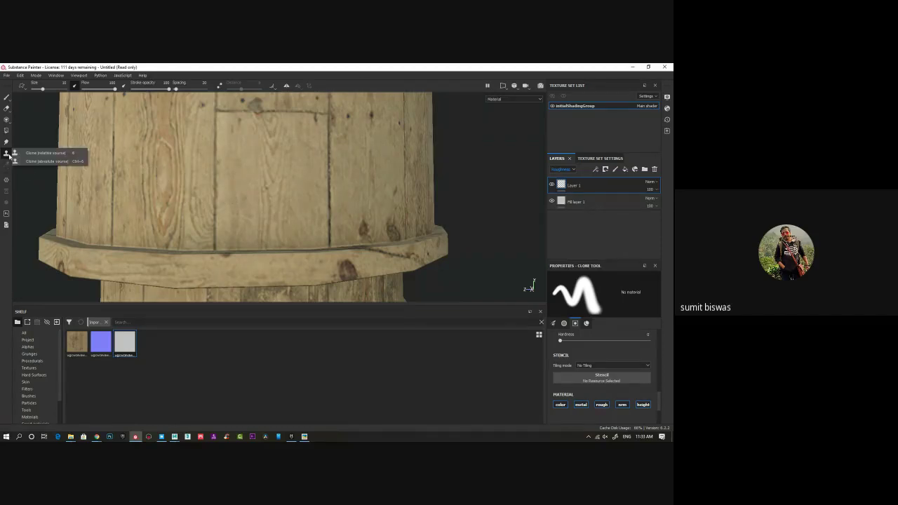
pyautogui.click(45, 162)
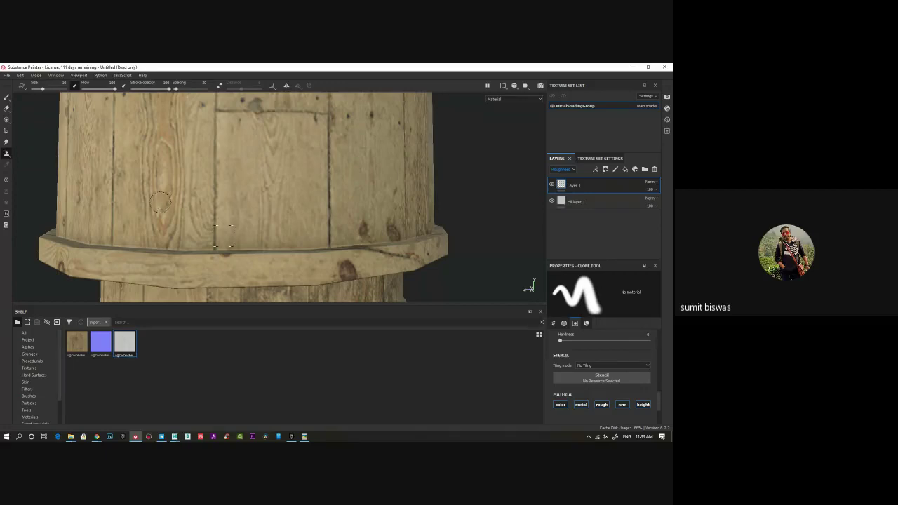
pyautogui.keyDown('alt'); pyautogui.moveTo(223, 216); pyautogui.dragTo(243, 218); pyautogui.keyUp('alt')
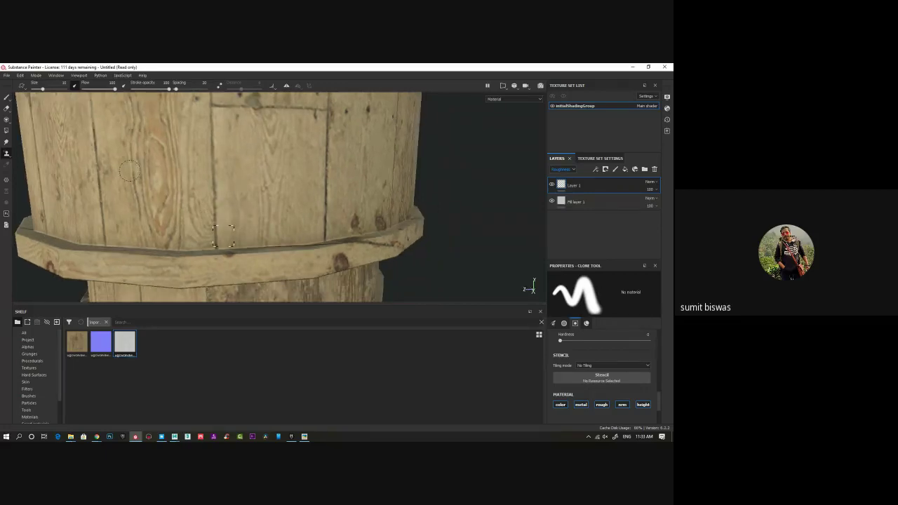
pyautogui.keyDown('alt'); pyautogui.moveTo(270, 182); pyautogui.dragTo(206, 188); pyautogui.keyUp('alt')
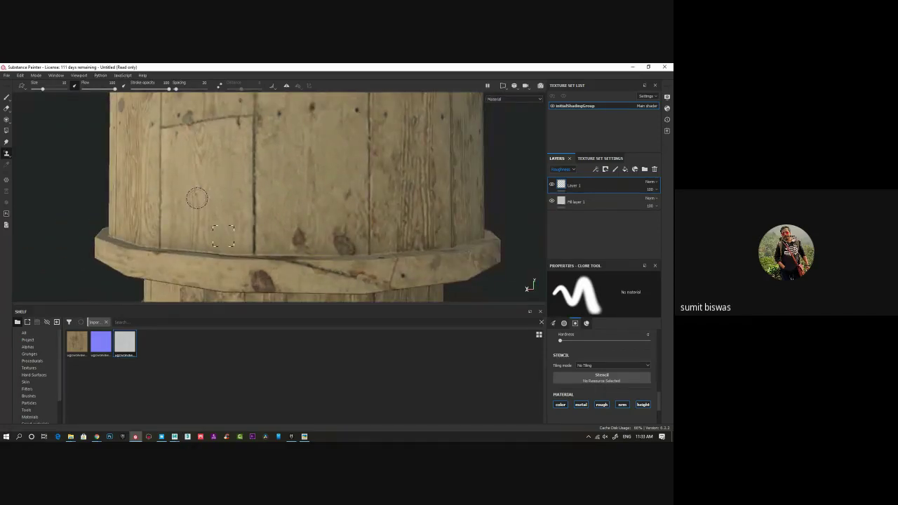
pyautogui.moveTo(197, 198)
pyautogui.mouseDown()
pyautogui.moveTo(217, 197)
pyautogui.moveTo(212, 189)
pyautogui.mouseUp()
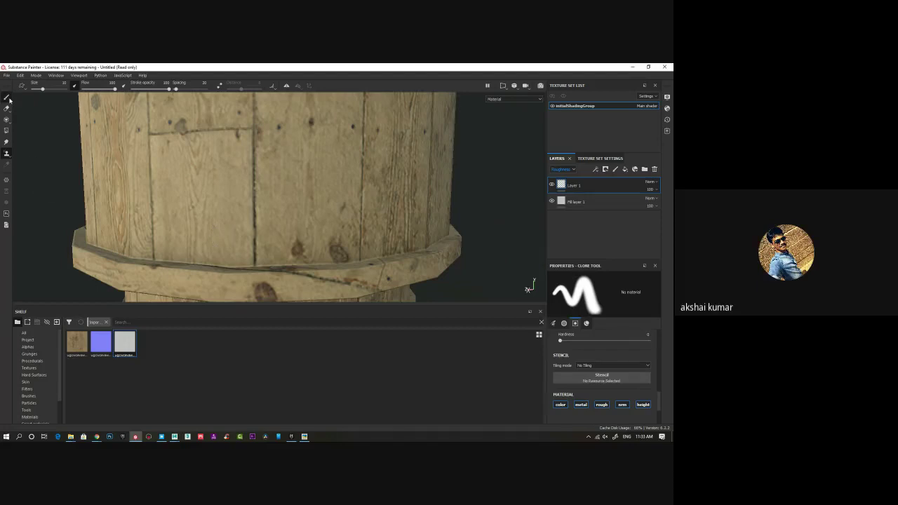
pyautogui.moveTo(11, 99)
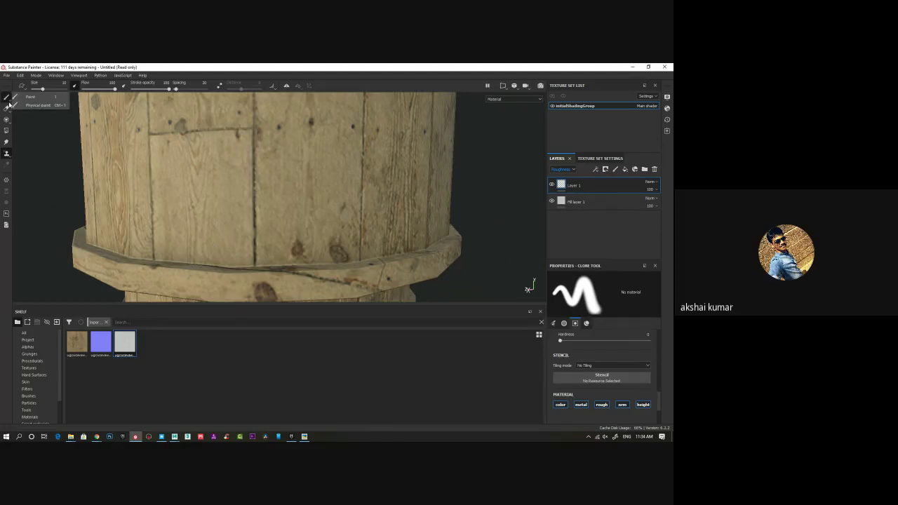
pyautogui.click(35, 105)
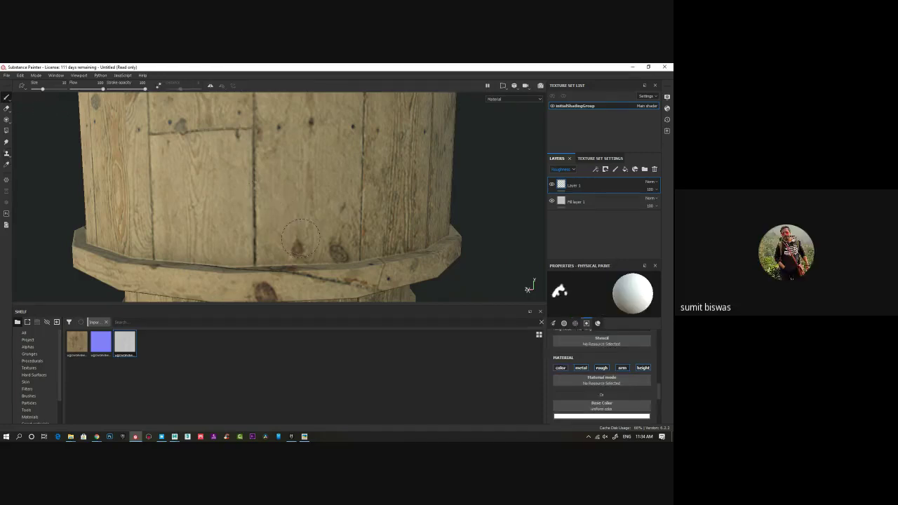
pyautogui.moveTo(7, 97)
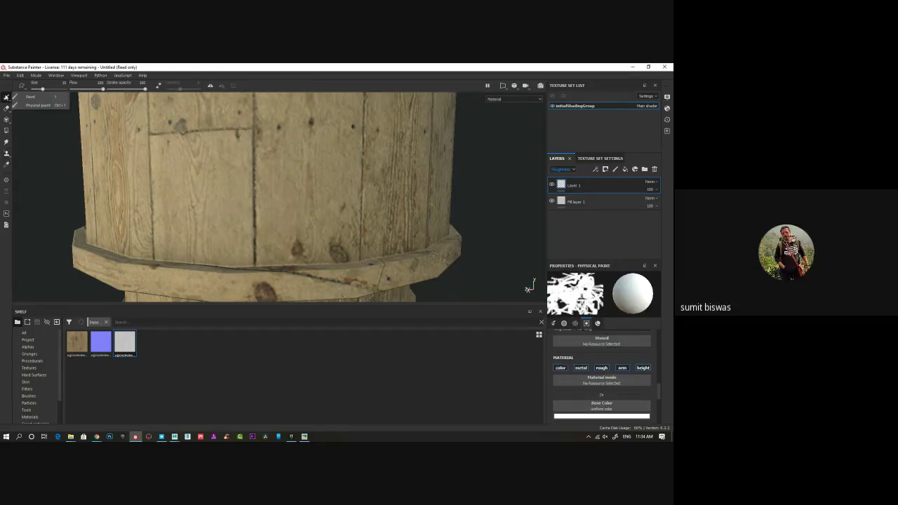
# Step: Switch back to the Clone (relative source) tool and try to clone clean wood grain beside the upper section's plank seams
pyautogui.click(6, 153)
pyautogui.moveTo(8, 156)
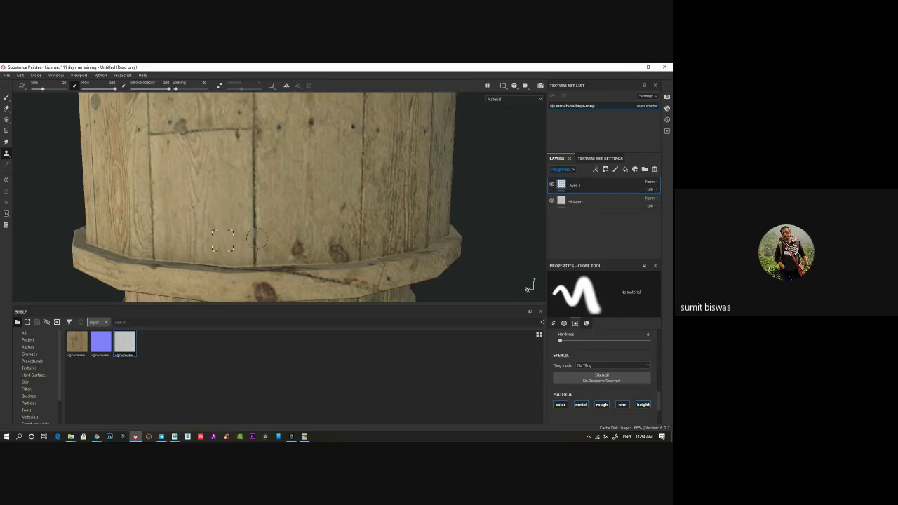
pyautogui.keyDown('alt'); pyautogui.moveTo(255, 202); pyautogui.dragTo(237, 184); pyautogui.keyUp('alt')
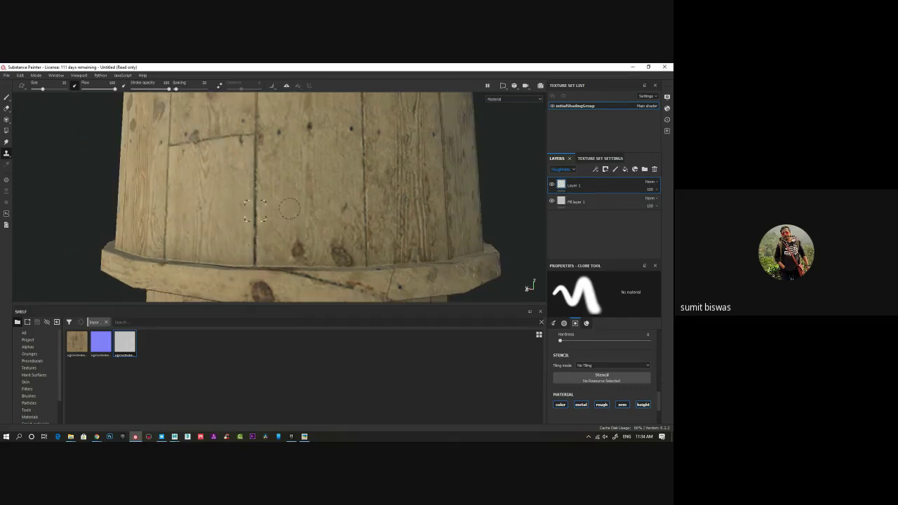
pyautogui.keyDown('alt'); pyautogui.moveTo(237, 184); pyautogui.dragTo(235, 203, button='middle'); pyautogui.keyUp('alt')
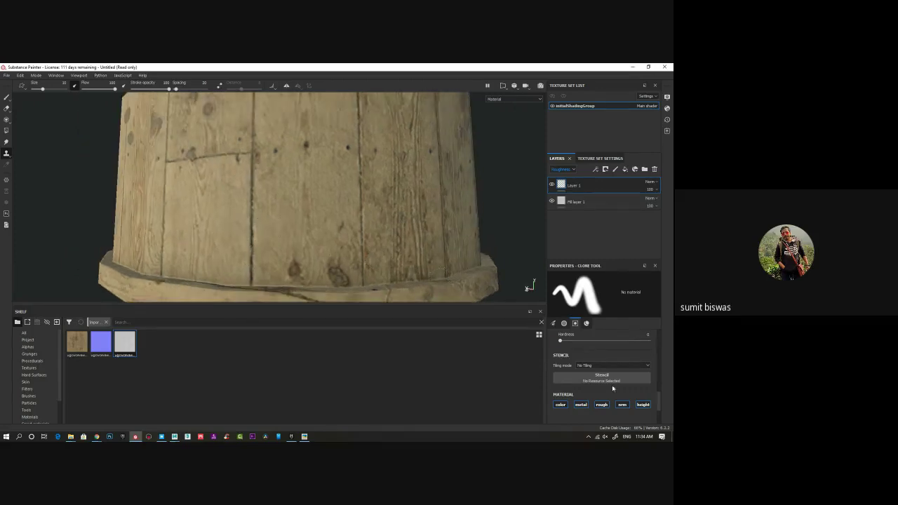
pyautogui.scroll(5, 613, 388)
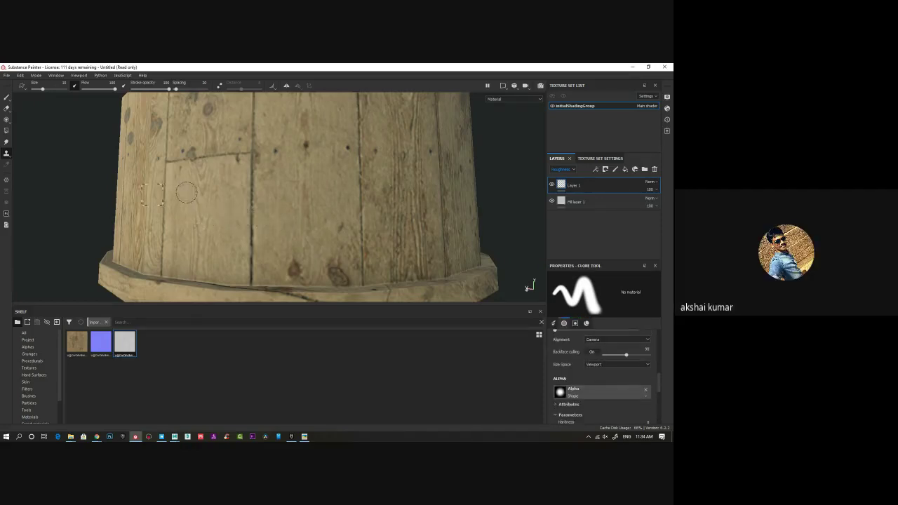
pyautogui.keyDown('alt'); pyautogui.moveTo(193, 194); pyautogui.dragTo(199, 211); pyautogui.keyUp('alt')
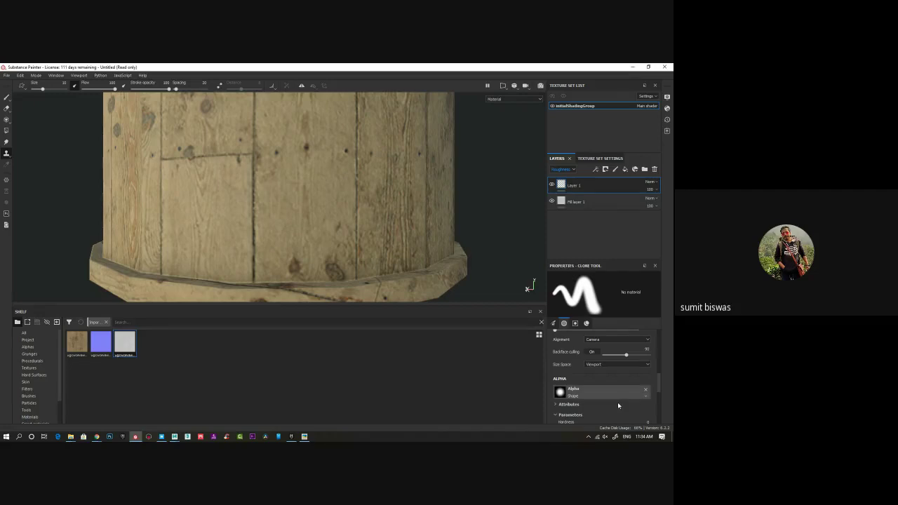
# Step: Examine the Clone tool's jitter, alignment, angle, spacing, flow and size settings
pyautogui.scroll(3, 610, 400)
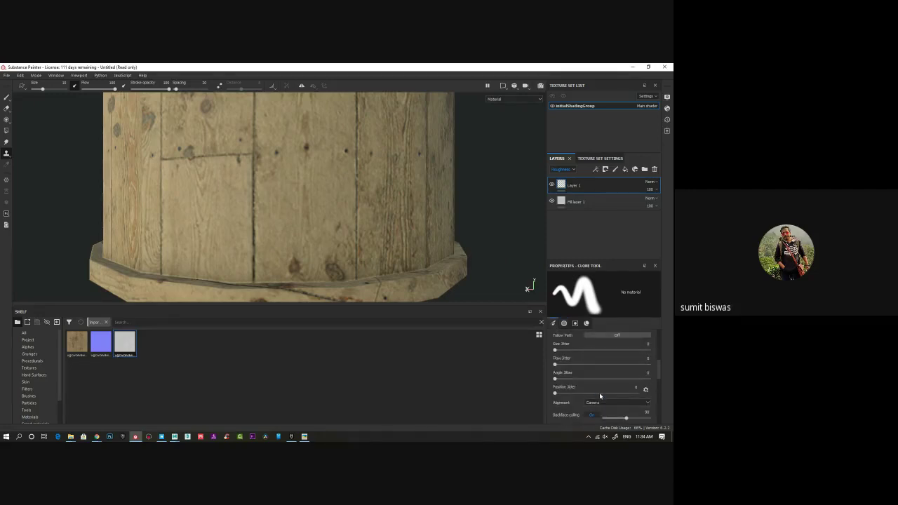
pyautogui.scroll(4, 600, 396)
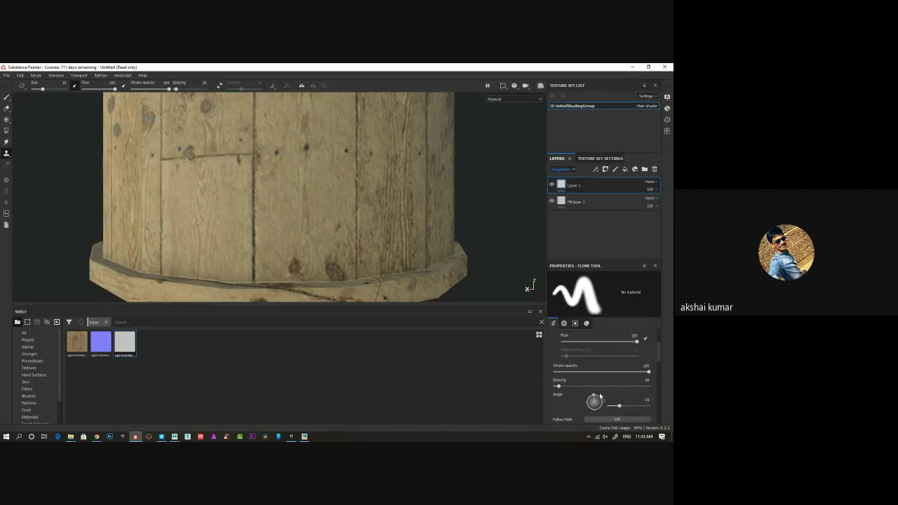
pyautogui.scroll(1, 600, 396)
pyautogui.scroll(2, 600, 396)
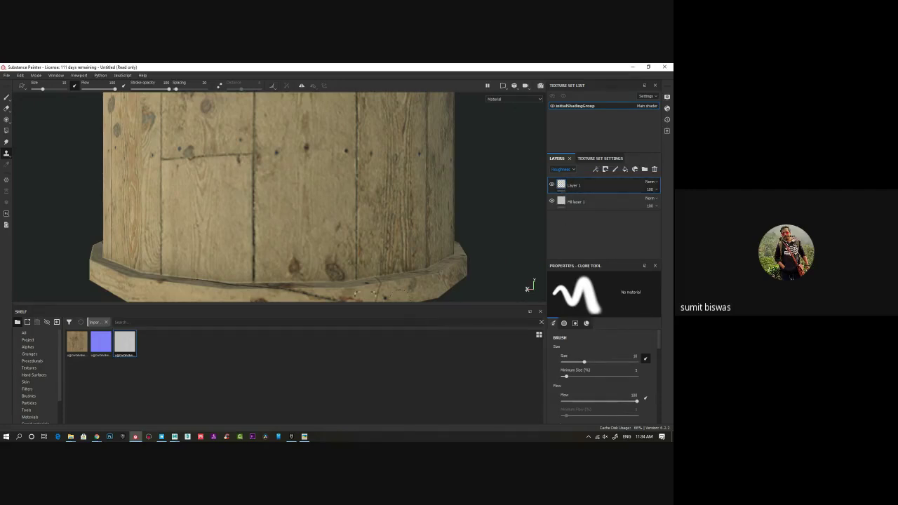
pyautogui.keyDown('alt'); pyautogui.moveTo(366, 295); pyautogui.dragTo(359, 280, button='middle'); pyautogui.keyUp('alt')
pyautogui.scroll(-2, 606, 392)
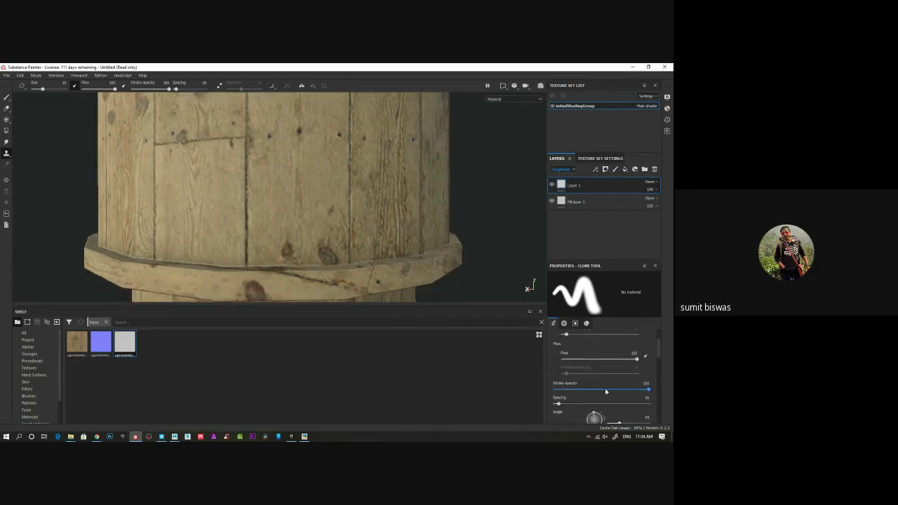
# Step: Set the Clone tool's cursor display to Full Preview Cursor
pyautogui.click(23, 85)
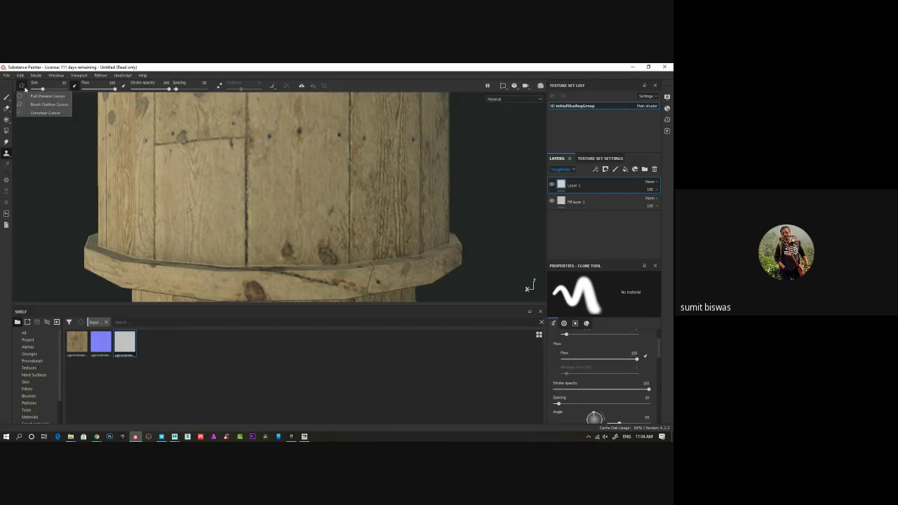
pyautogui.click(60, 99)
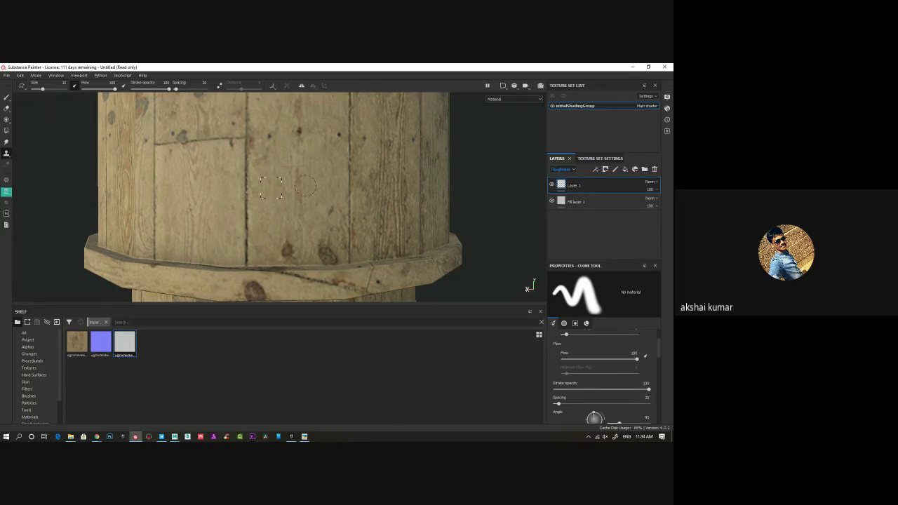
pyautogui.click(273, 86)
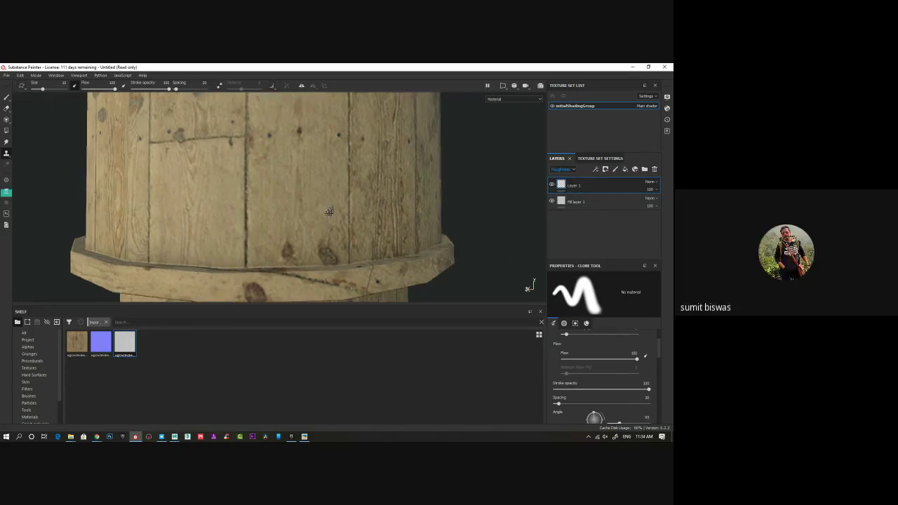
pyautogui.scroll(-2, 595, 398)
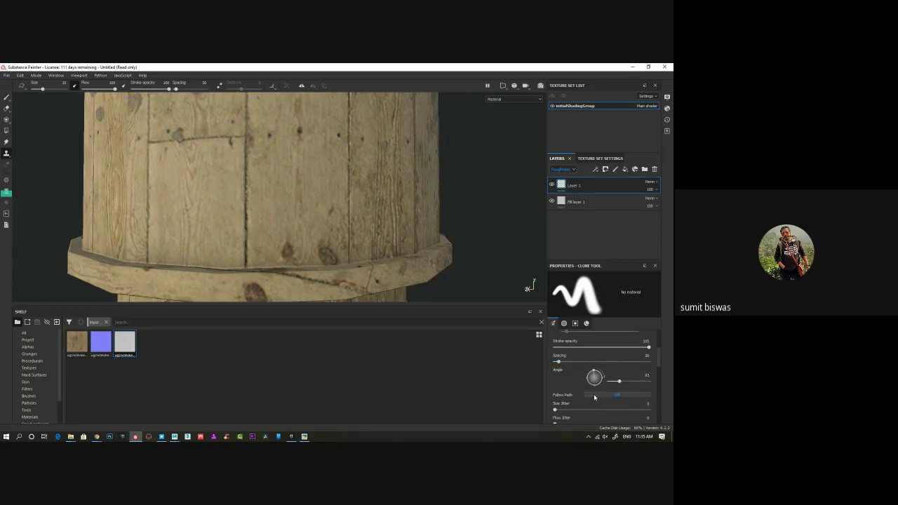
# Step: Examine the Clone tool's alpha, hardness, stencil and material channel settings
pyautogui.scroll(-4, 595, 398)
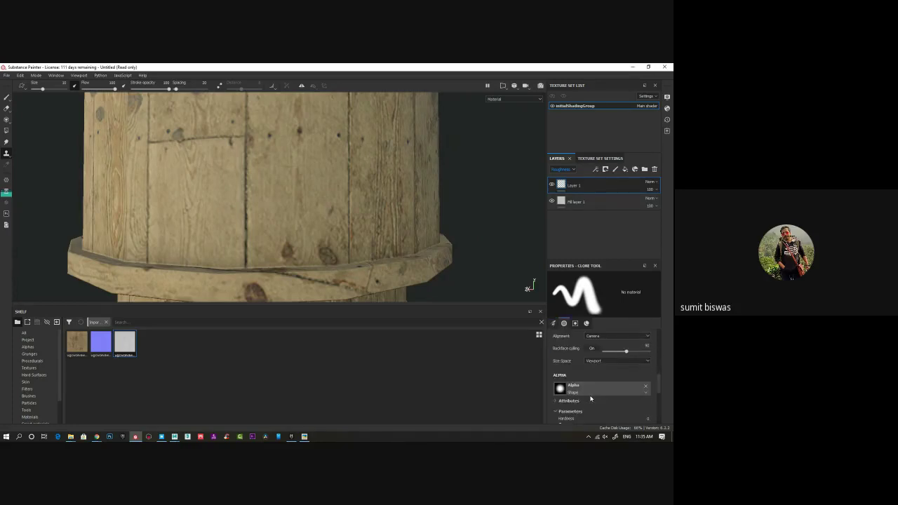
pyautogui.scroll(-1, 591, 398)
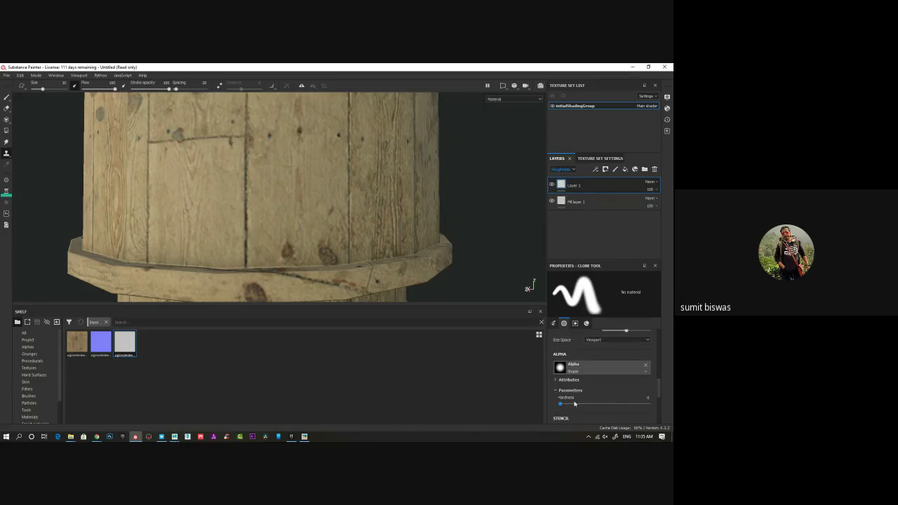
pyautogui.scroll(-2, 586, 400)
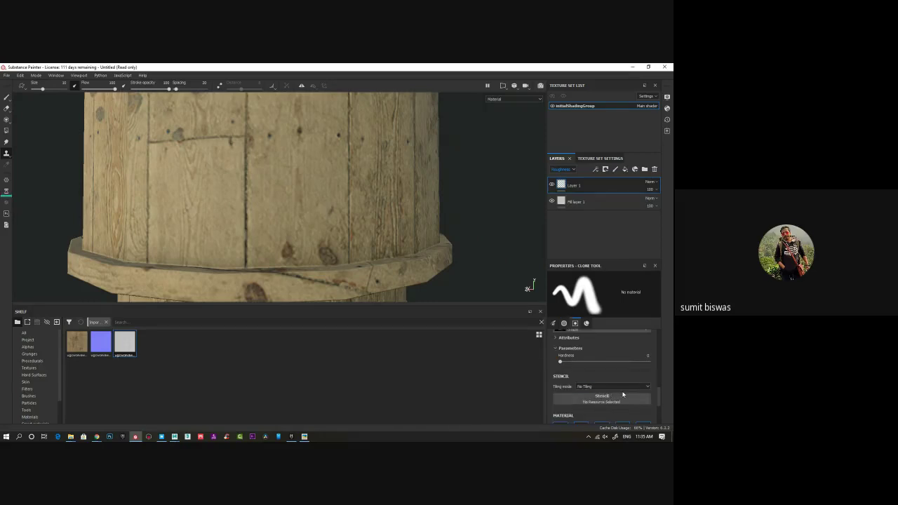
pyautogui.scroll(-2, 623, 395)
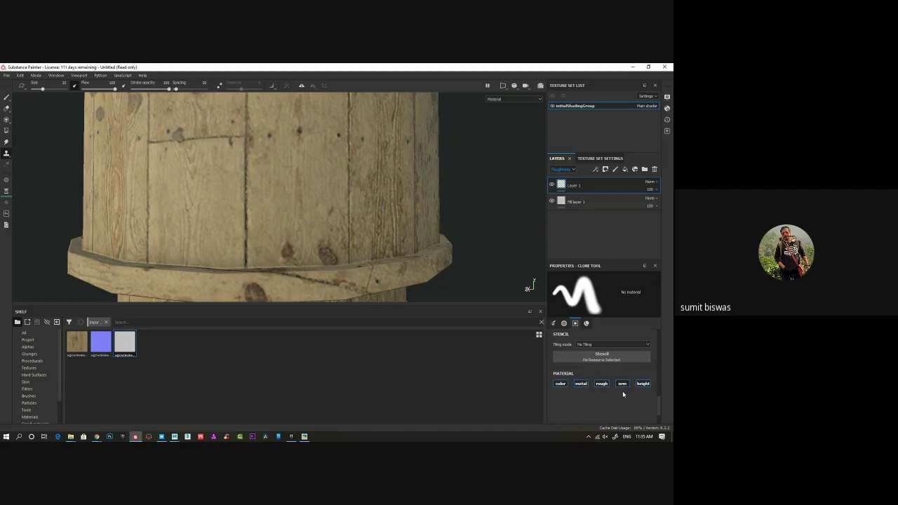
pyautogui.hotkey('ctrl', 's')
pyautogui.scroll(3, 263, 234)
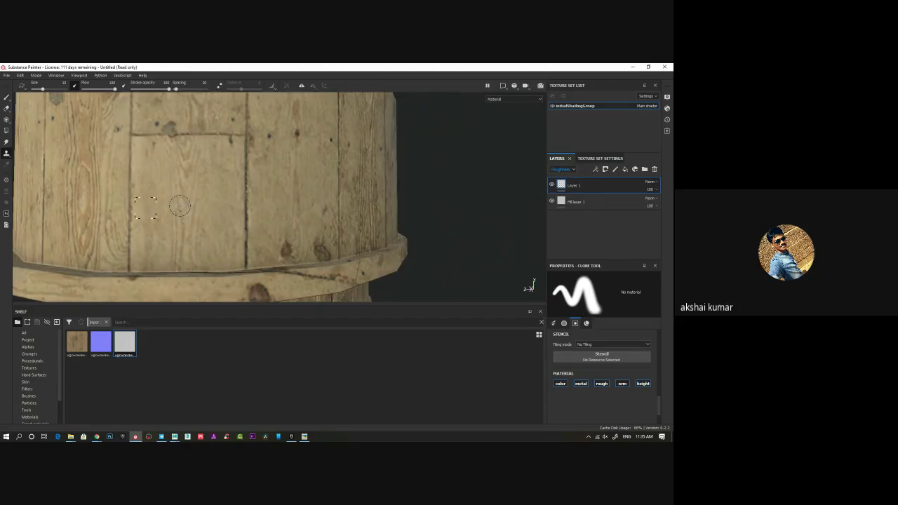
pyautogui.moveTo(180, 206); pyautogui.dragTo(215, 220, button='middle')
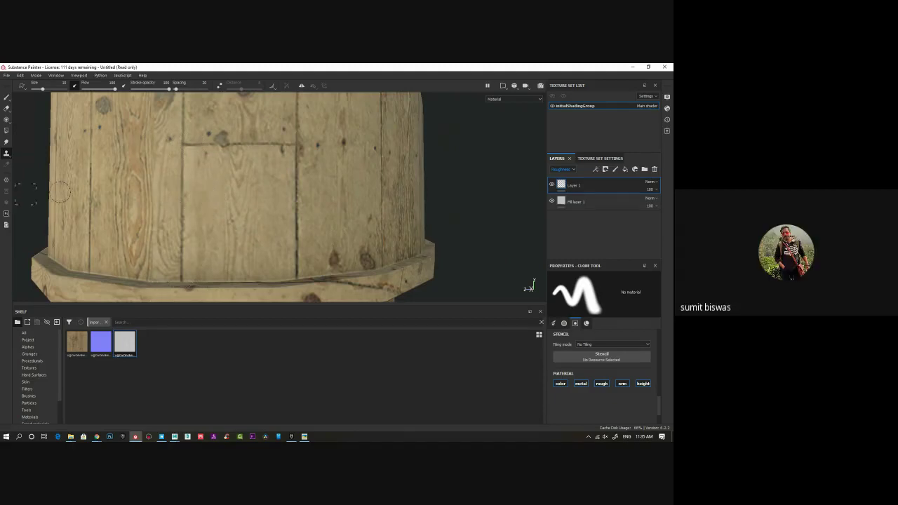
pyautogui.moveTo(9, 158)
pyautogui.keyDown('alt'); pyautogui.moveTo(264, 235); pyautogui.dragTo(223, 234); pyautogui.keyUp('alt')
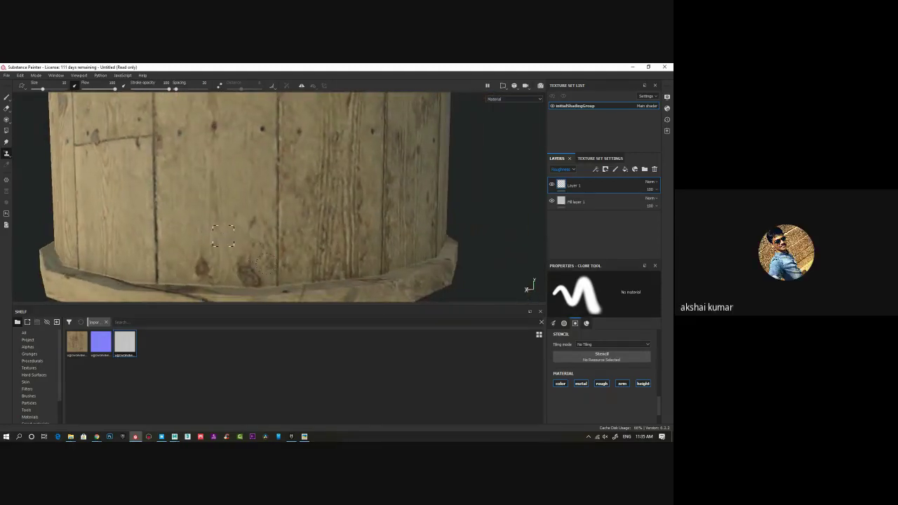
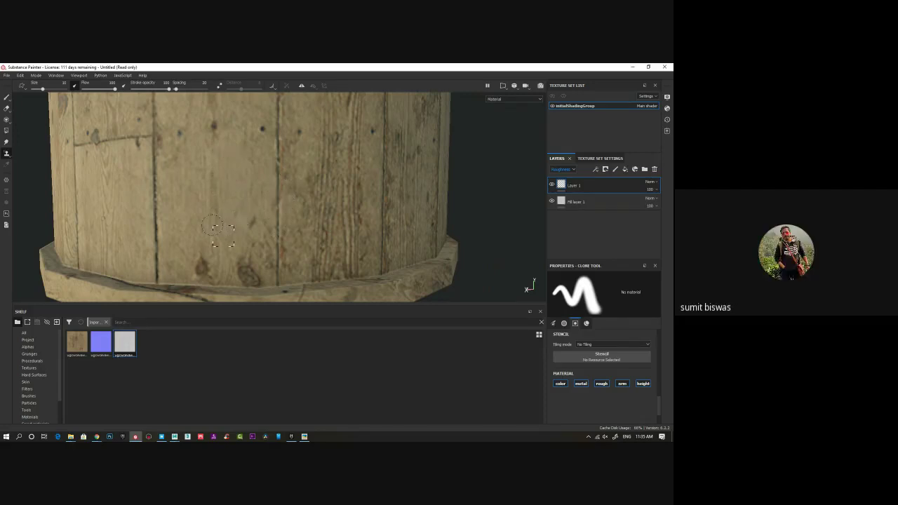
pyautogui.click(78, 75)
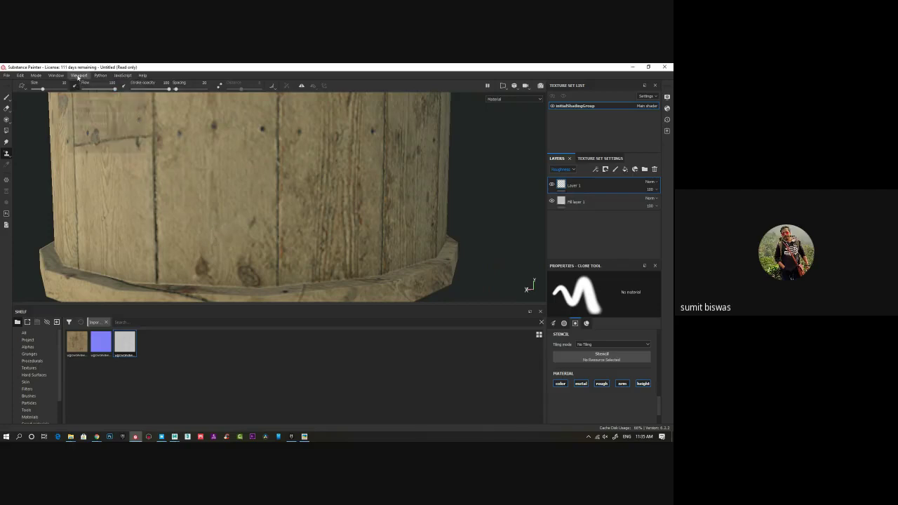
pyautogui.moveTo(35, 75)
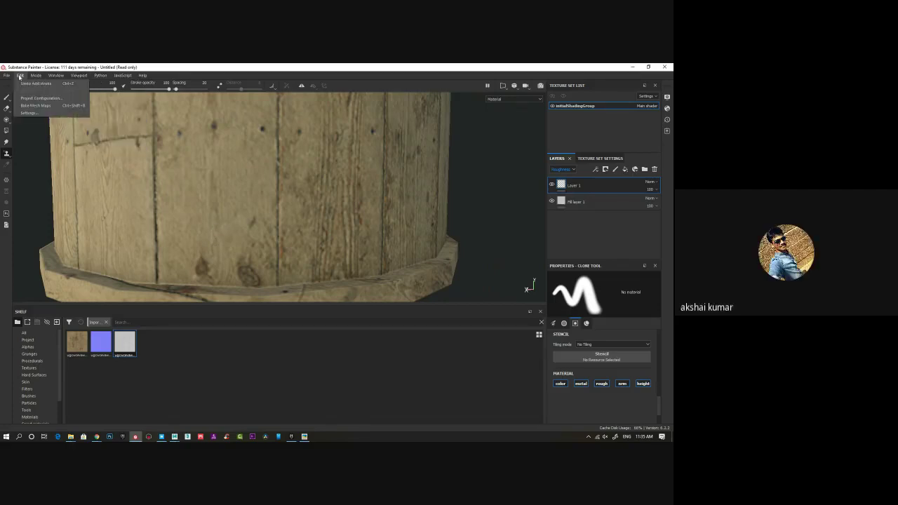
pyautogui.moveTo(101, 76)
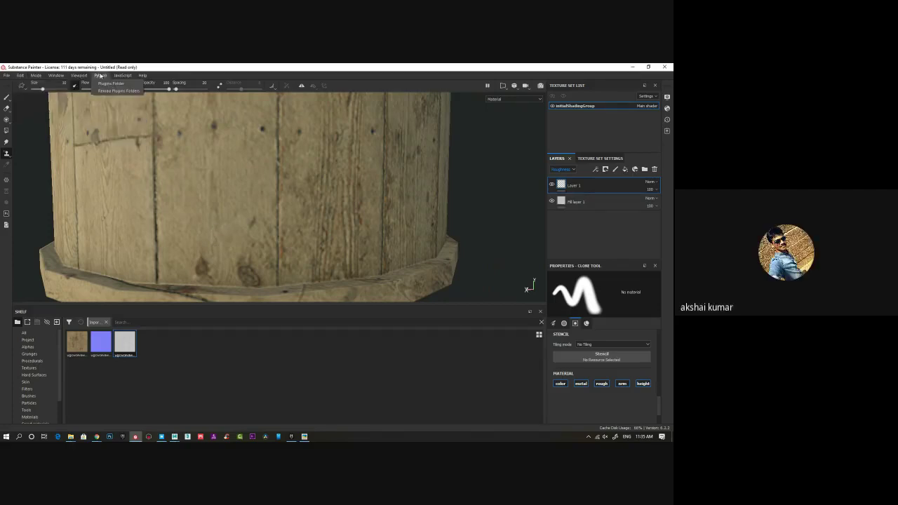
pyautogui.click(7, 154)
pyautogui.click(7, 155)
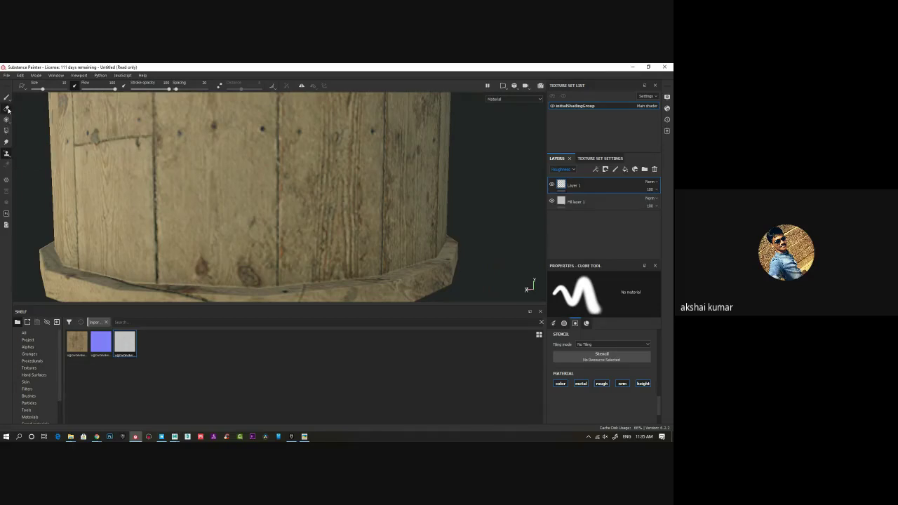
# Step: View the baked mesh maps one after another up to Curvature, and return to the Material view
pyautogui.moveTo(9, 101)
pyautogui.press('b')
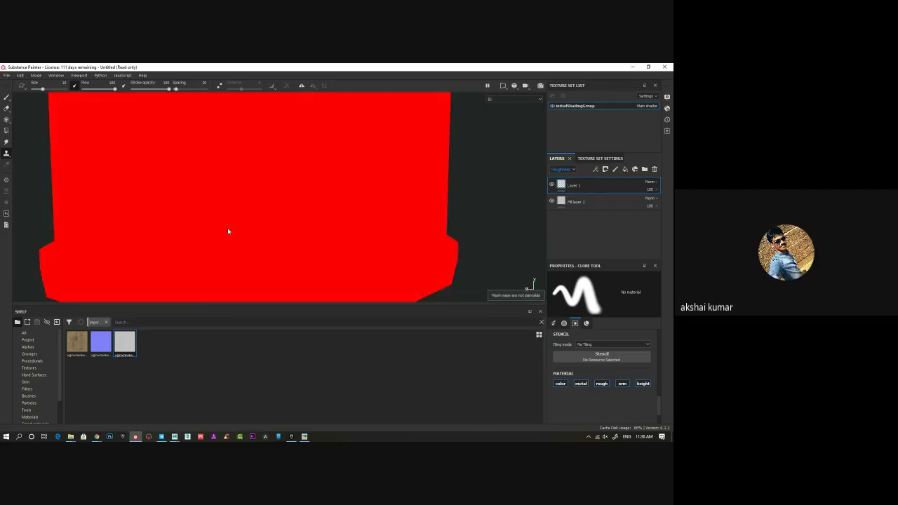
pyautogui.press('b')
pyautogui.press('b')
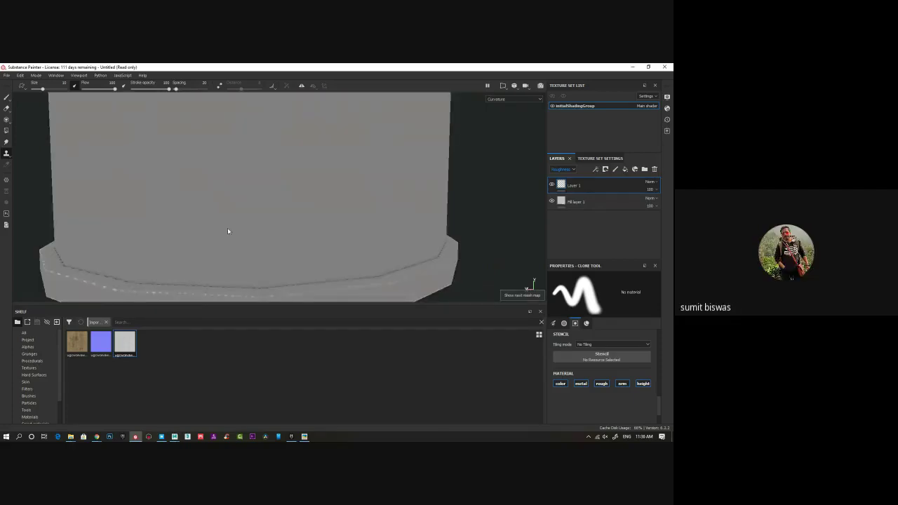
pyautogui.press('m')
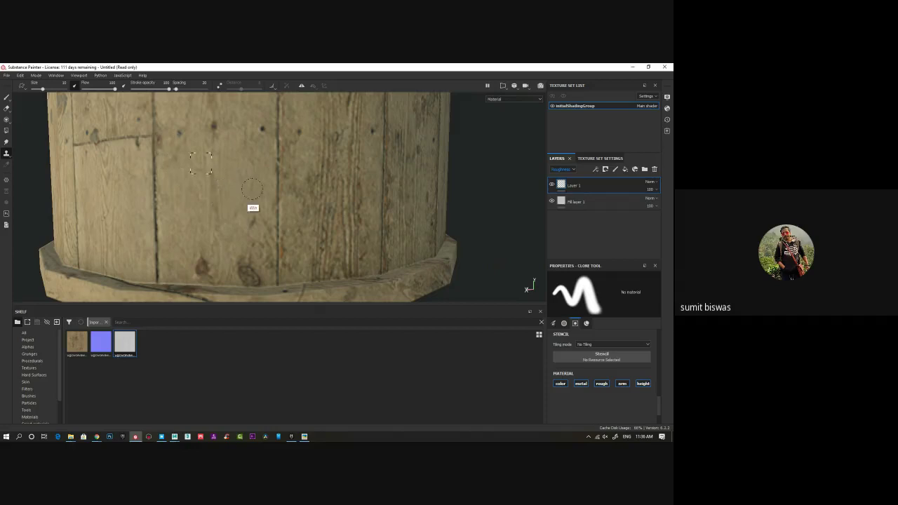
pyautogui.press('super')
pyautogui.press('super')
pyautogui.scroll(3, 612, 387)
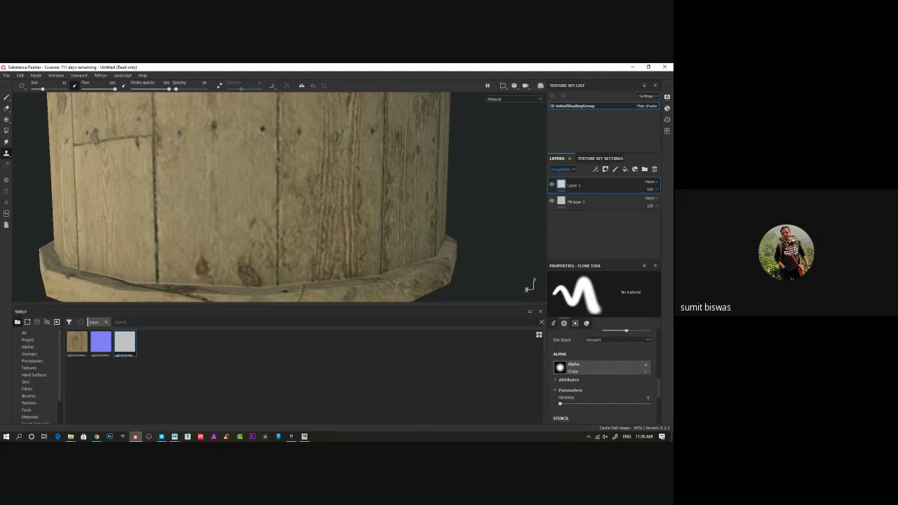
pyautogui.scroll(-5, 278, 219)
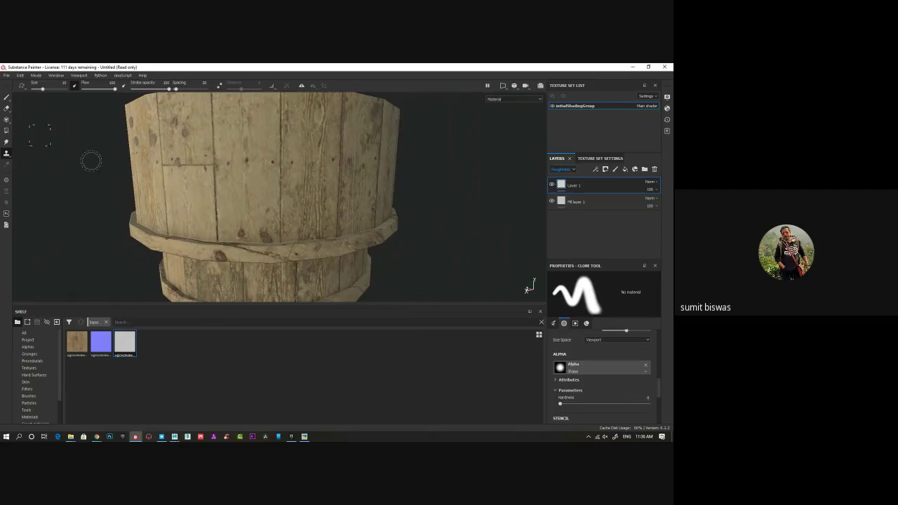
# Step: Restrict the Clone (relative source) tool on Layer 1 to the color channel by disabling metal, rough, nrm and height
pyautogui.click(7, 153)
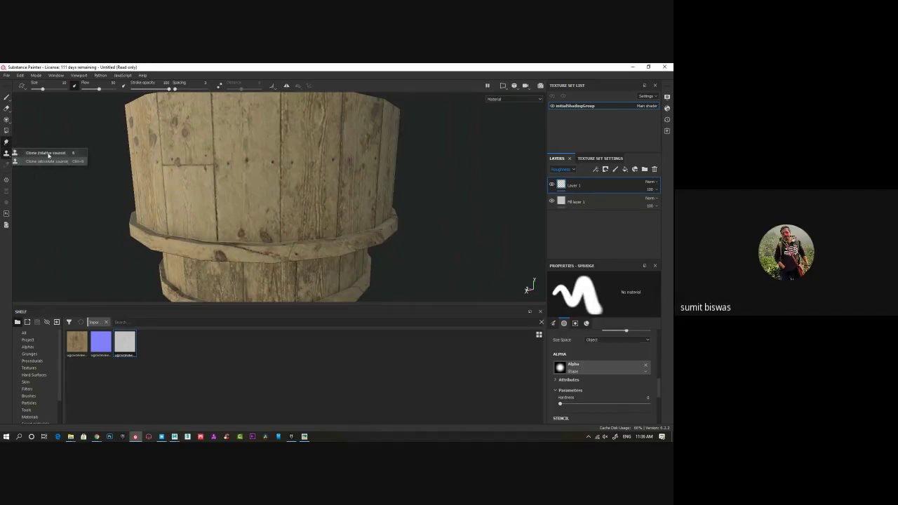
pyautogui.click(6, 154)
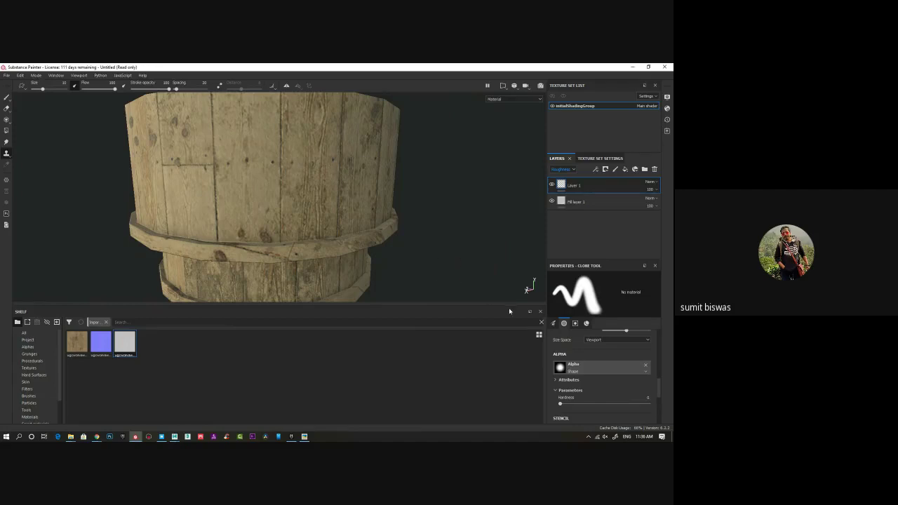
pyautogui.click(584, 203)
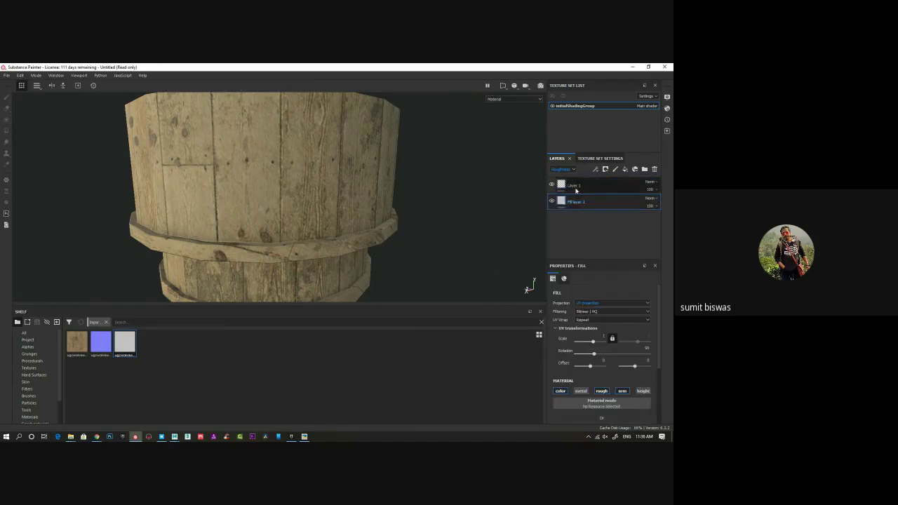
pyautogui.click(579, 190)
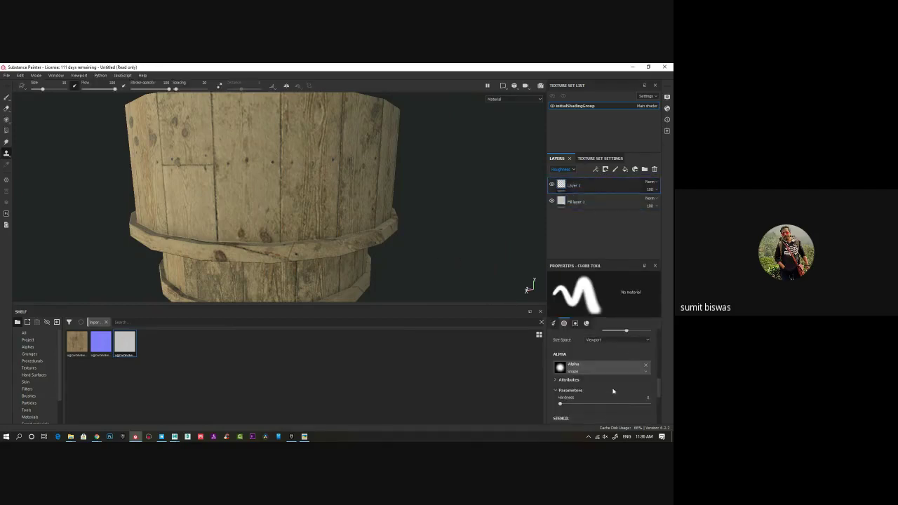
pyautogui.scroll(-6, 613, 391)
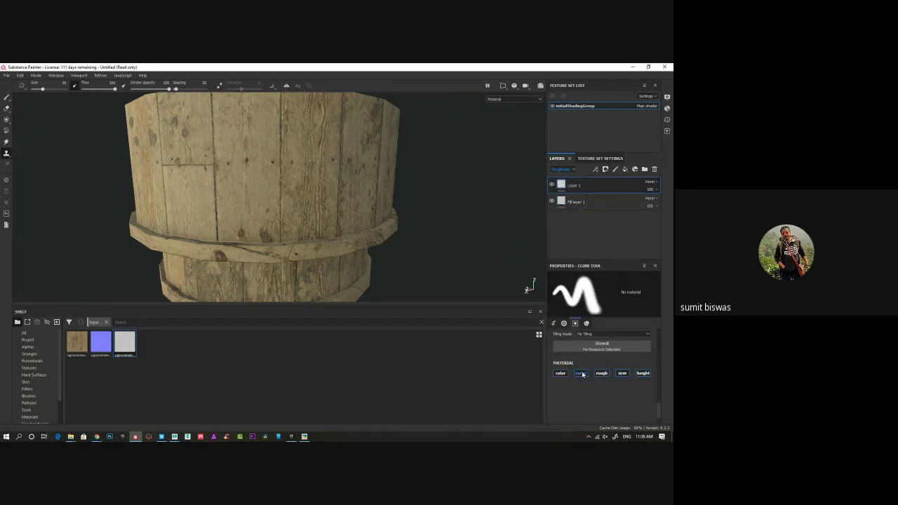
pyautogui.click(584, 375)
pyautogui.click(602, 375)
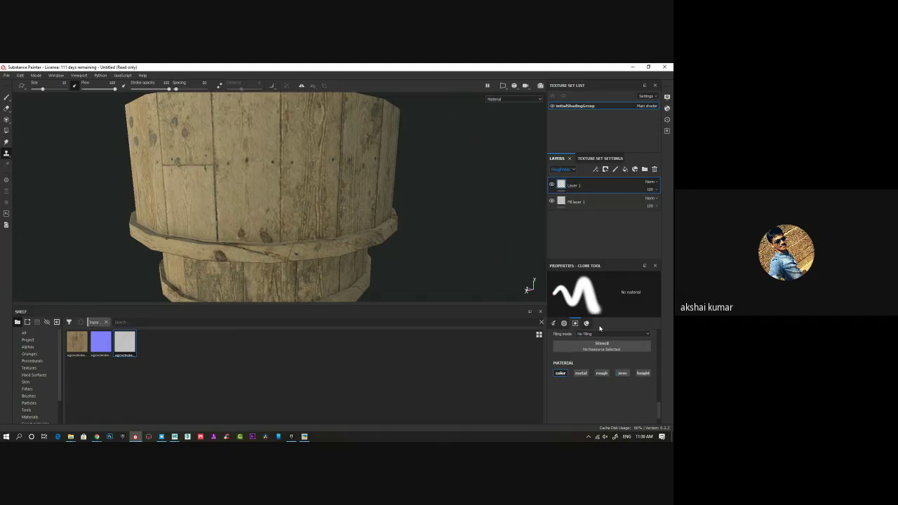
pyautogui.scroll(5, 607, 377)
pyautogui.scroll(6, 607, 377)
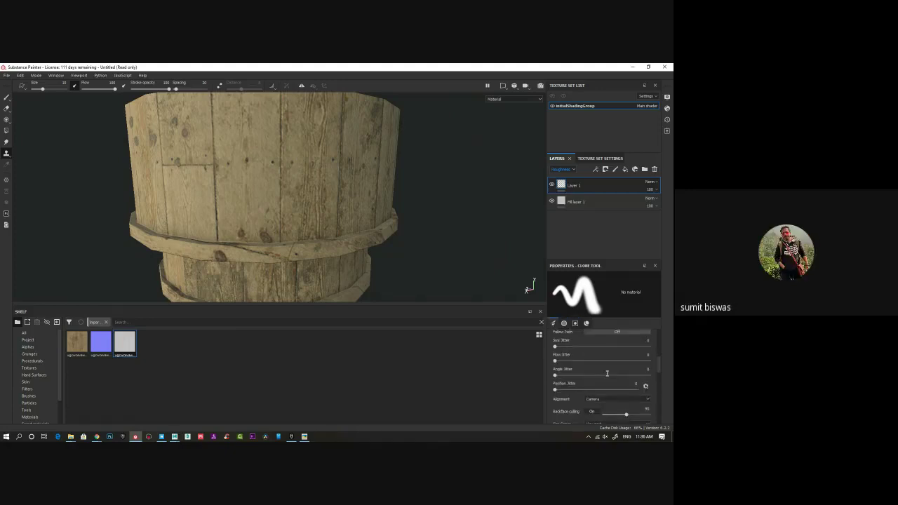
pyautogui.scroll(1, 607, 377)
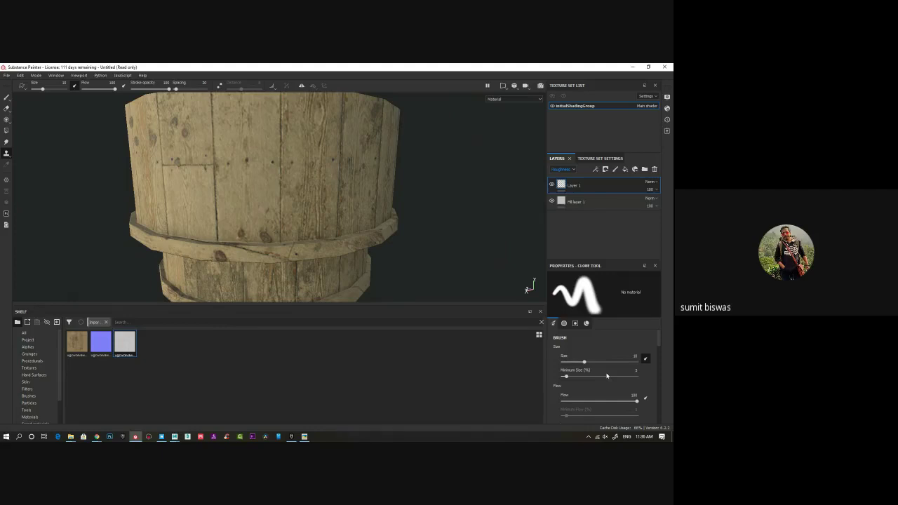
# Step: Try a short white Paint brush stroke with Lazy Mouse over the upper section's plank seam and undo it
pyautogui.keyDown('alt'); pyautogui.moveTo(325, 275); pyautogui.dragTo(320, 243); pyautogui.keyUp('alt')
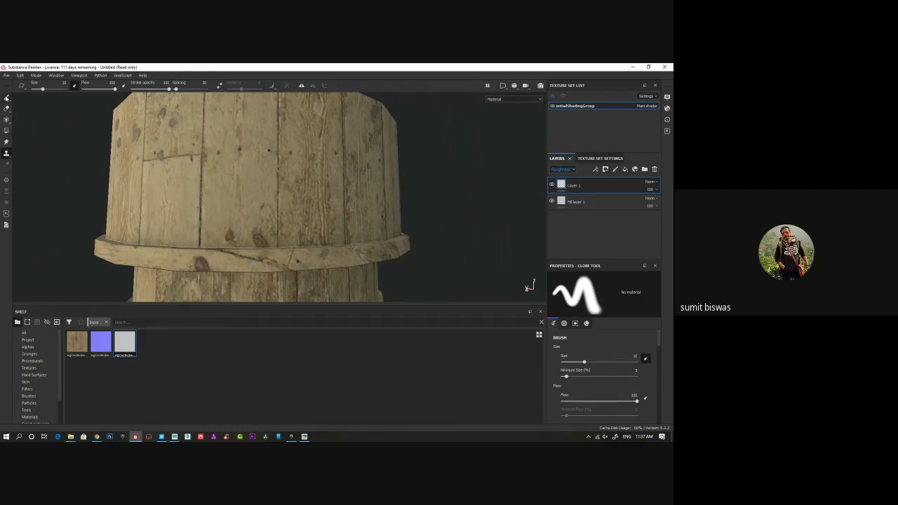
pyautogui.click(6, 98)
pyautogui.scroll(2, 243, 225)
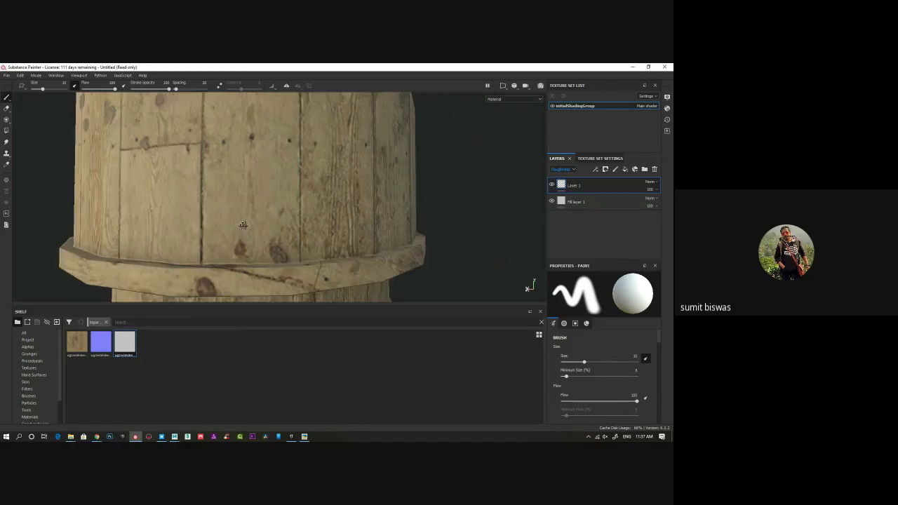
pyautogui.keyDown('alt'); pyautogui.moveTo(243, 224); pyautogui.dragTo(236, 224); pyautogui.keyUp('alt')
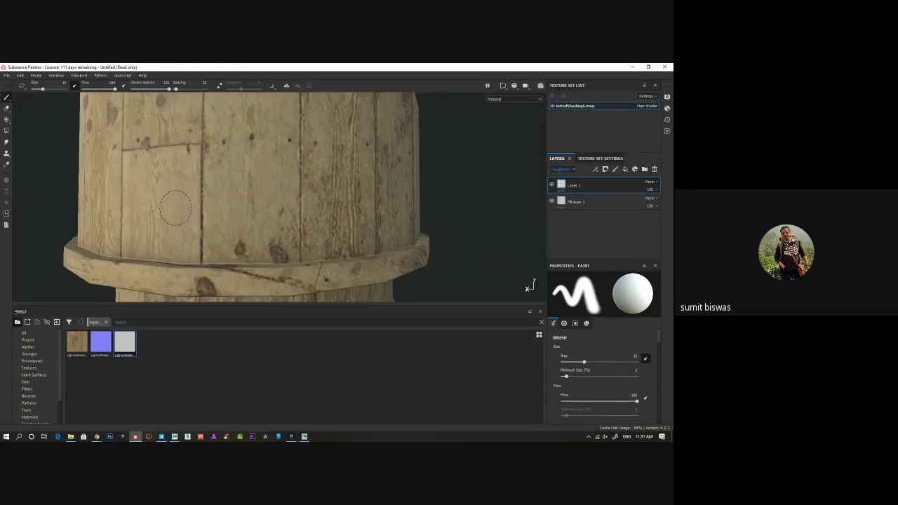
pyautogui.press('alt')
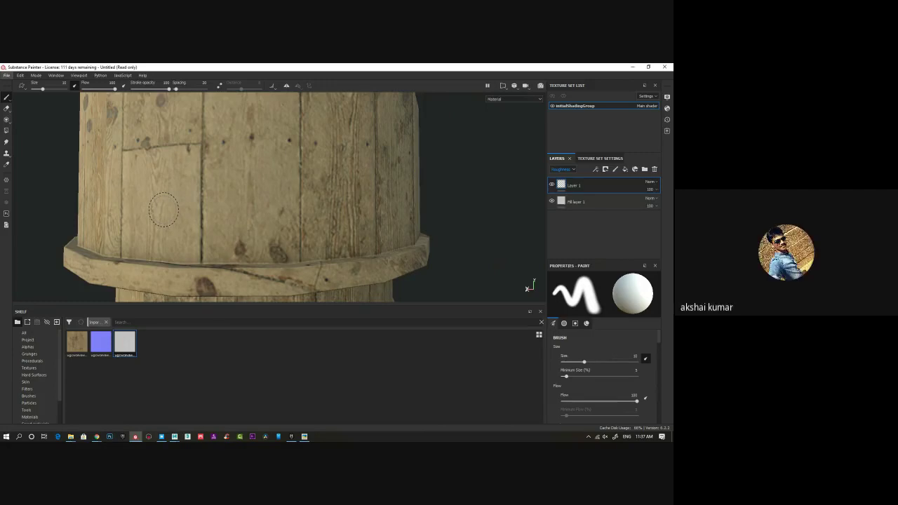
pyautogui.click(164, 210)
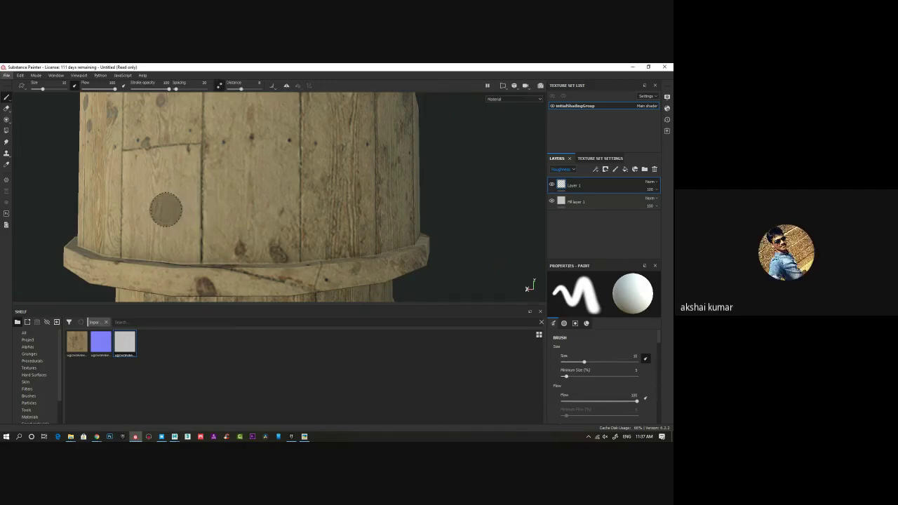
pyautogui.moveTo(198, 211); pyautogui.dragTo(199, 186)
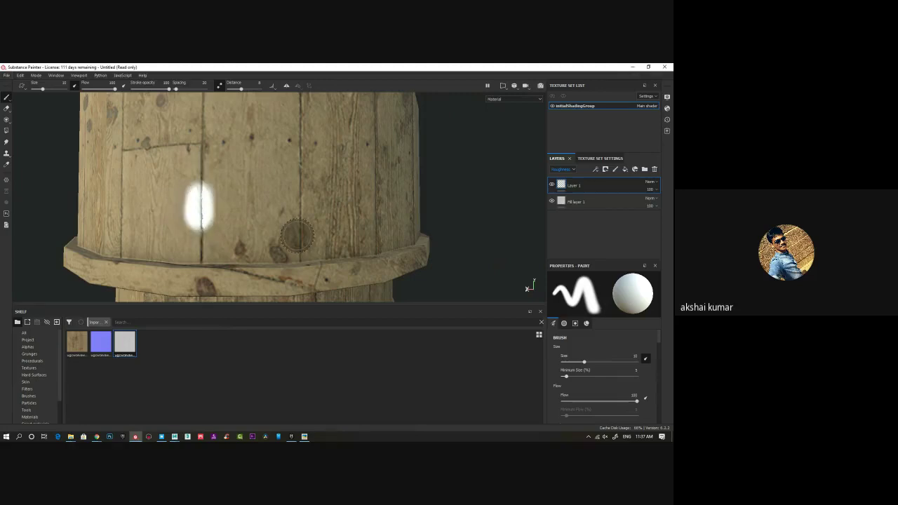
pyautogui.hotkey('ctrl', 'z')
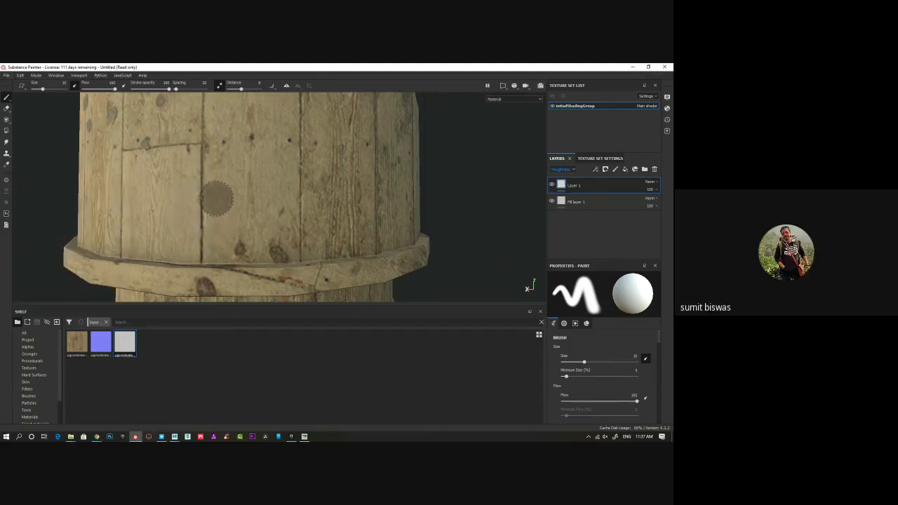
pyautogui.press('d')
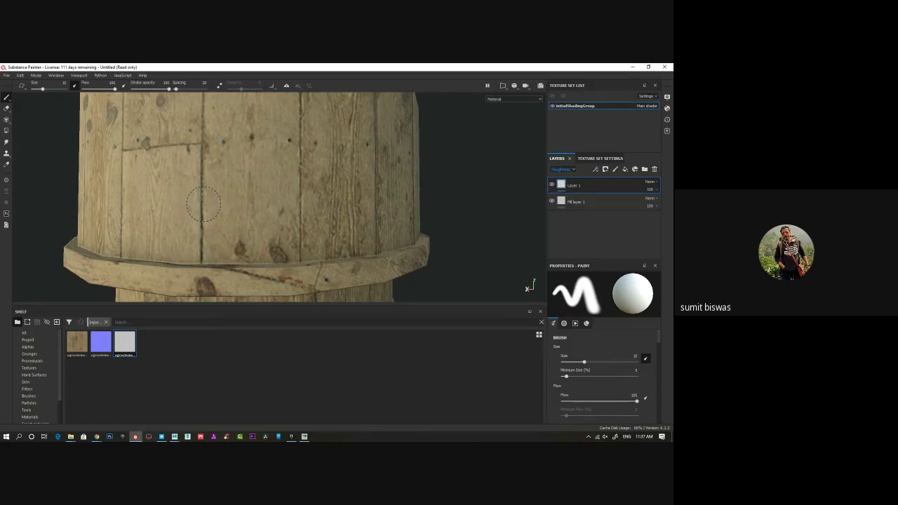
# Step: Cycle through the single-channel views of the whole barrel up to the Height channel
pyautogui.scroll(-5, 203, 204)
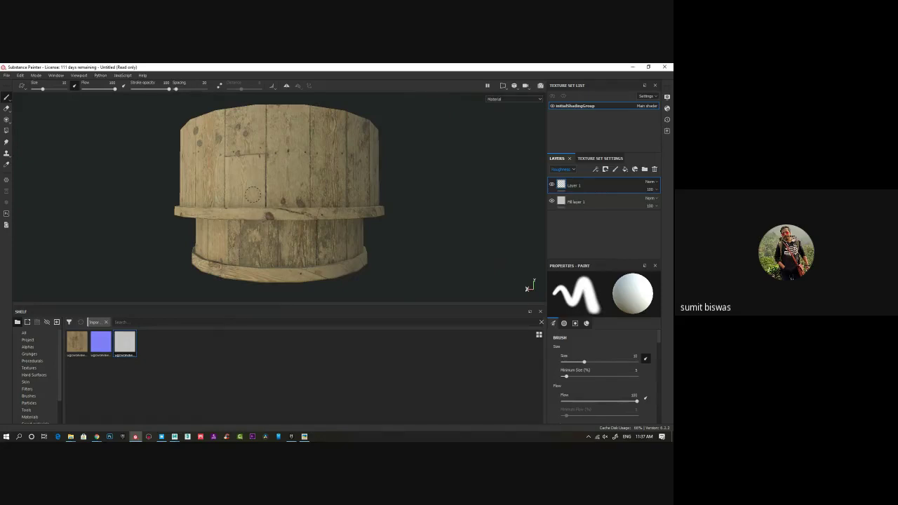
pyautogui.press('l')
pyautogui.press('l')
pyautogui.press('c')
pyautogui.press('c')
pyautogui.press('c')
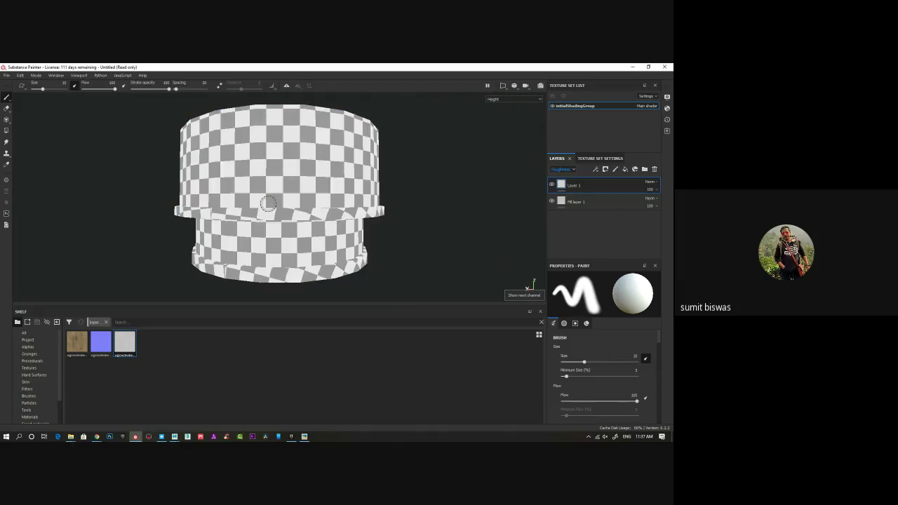
# Step: Return the viewport to the Material view and switch the layer stack's channel to Base Color
pyautogui.press('m')
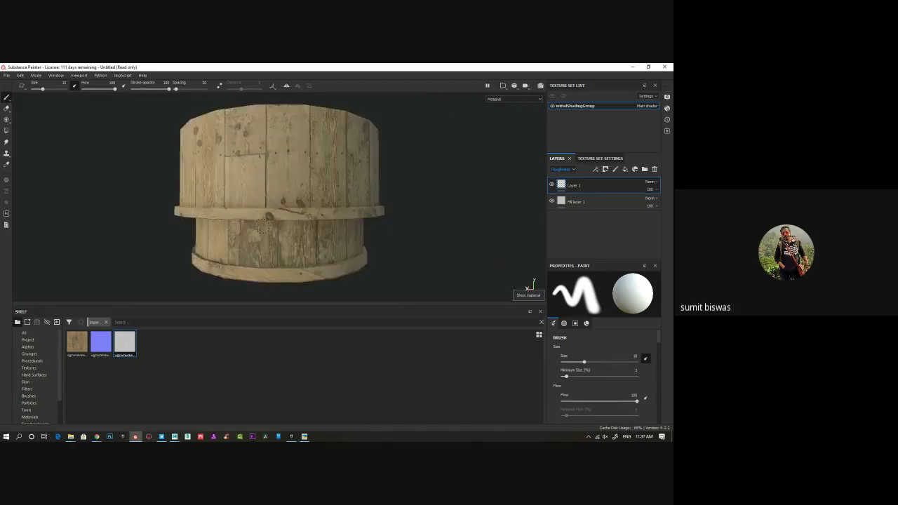
pyautogui.keyDown('alt'); pyautogui.moveTo(466, 231); pyautogui.dragTo(462, 219); pyautogui.keyUp('alt')
pyautogui.click(563, 169)
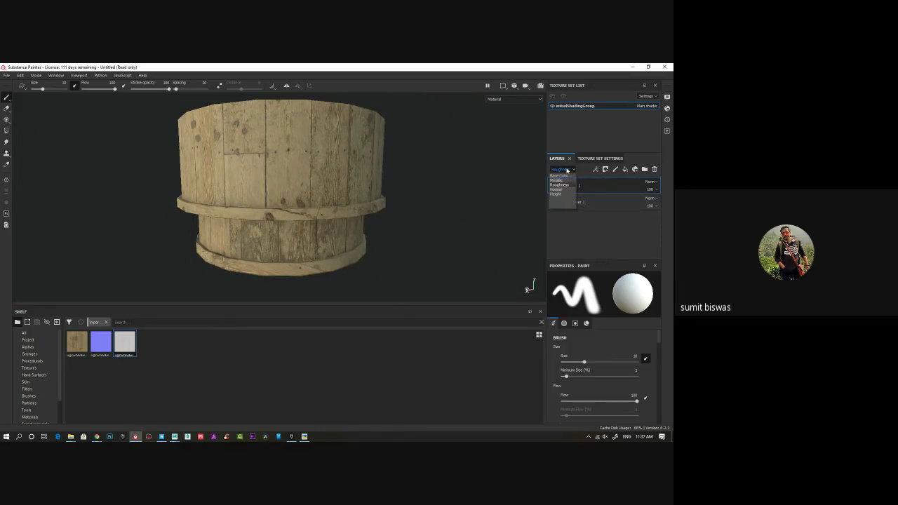
pyautogui.click(562, 182)
# Step: Try a short white Paint stroke over the plank seam just above the barrel's band and undo it
pyautogui.scroll(5, 315, 205)
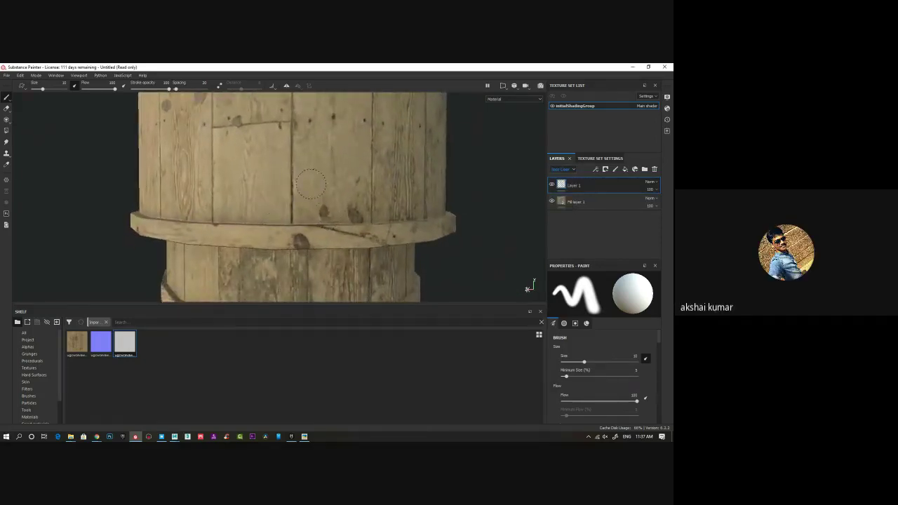
pyautogui.moveTo(299, 174); pyautogui.dragTo(291, 209)
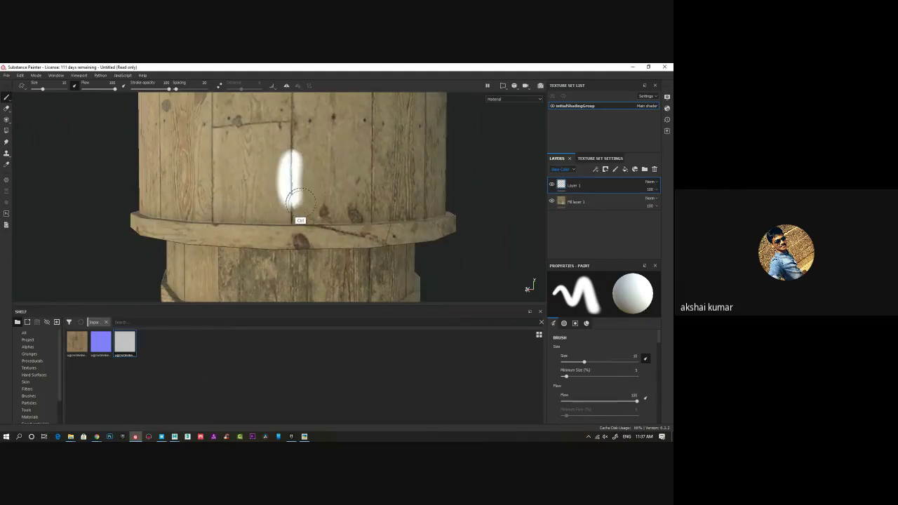
pyautogui.hotkey('ctrl', 'z')
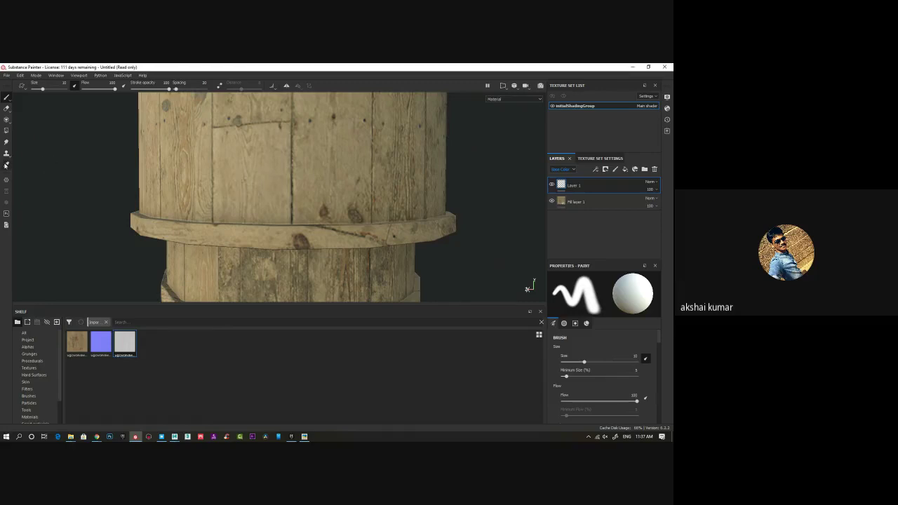
# Step: Pick the wood color beside the upper section's plank seam, try painting over the seam with it and undo the stroke
pyautogui.rightClick(6, 165)
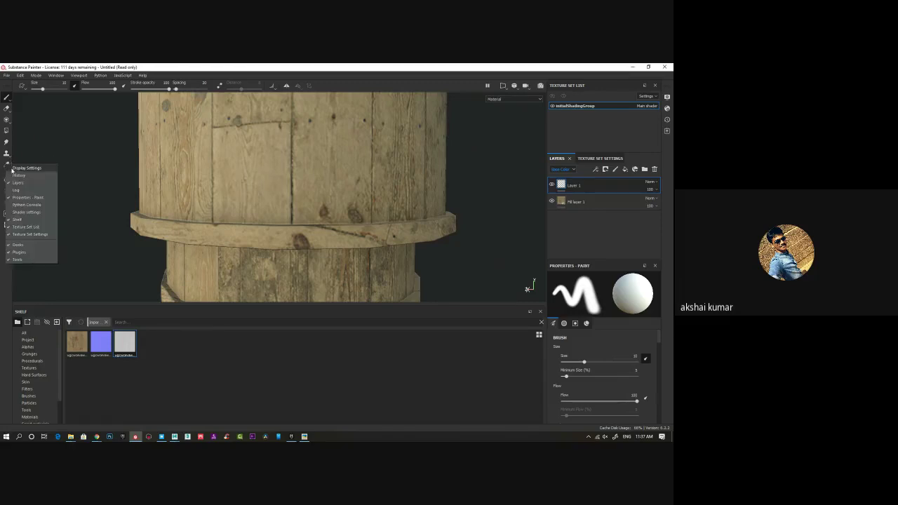
pyautogui.click(9, 168)
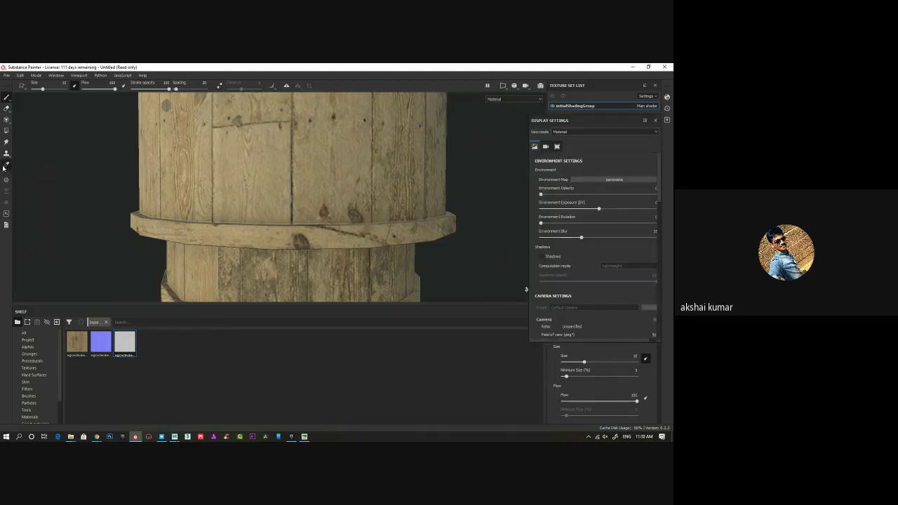
pyautogui.scroll(-2, 593, 254)
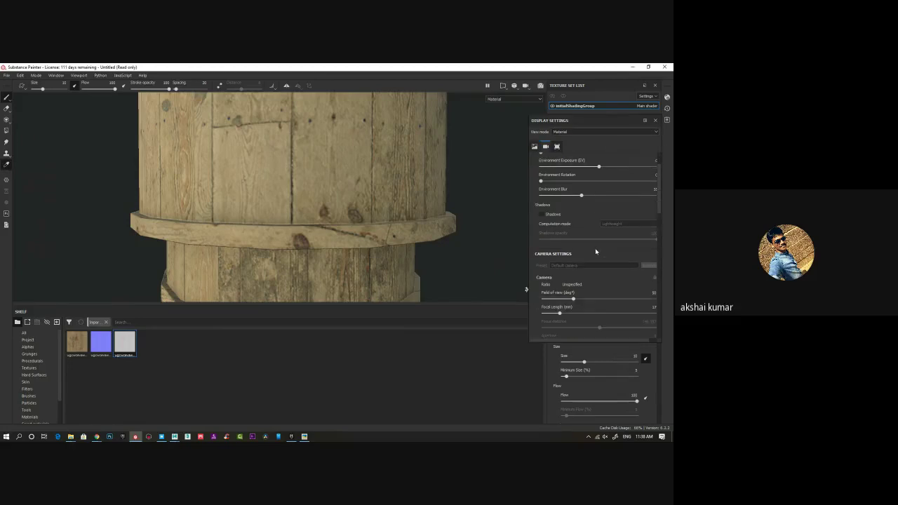
pyautogui.click(656, 120)
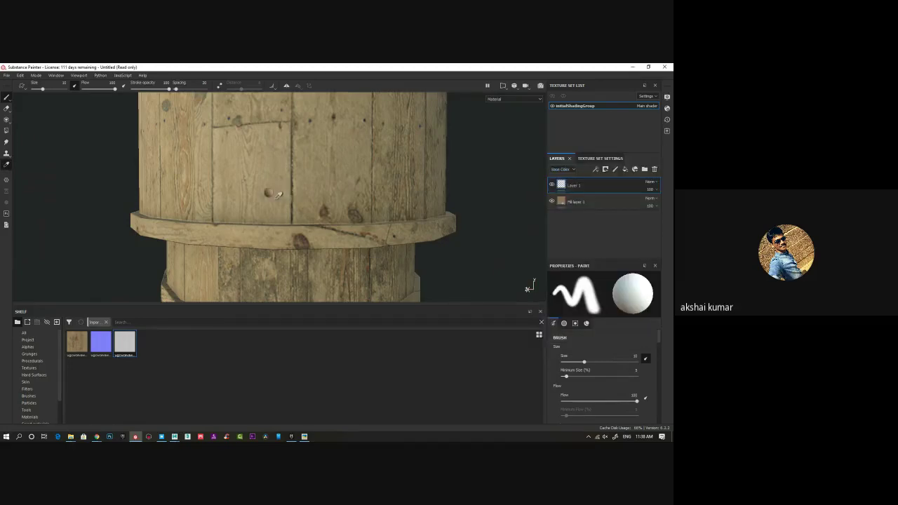
pyautogui.click(275, 197)
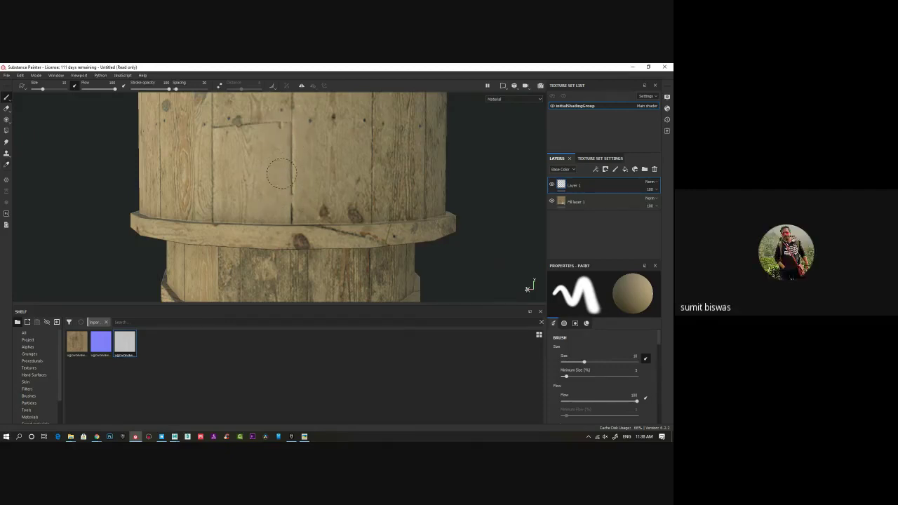
pyautogui.hotkey('ctrl', 'z')
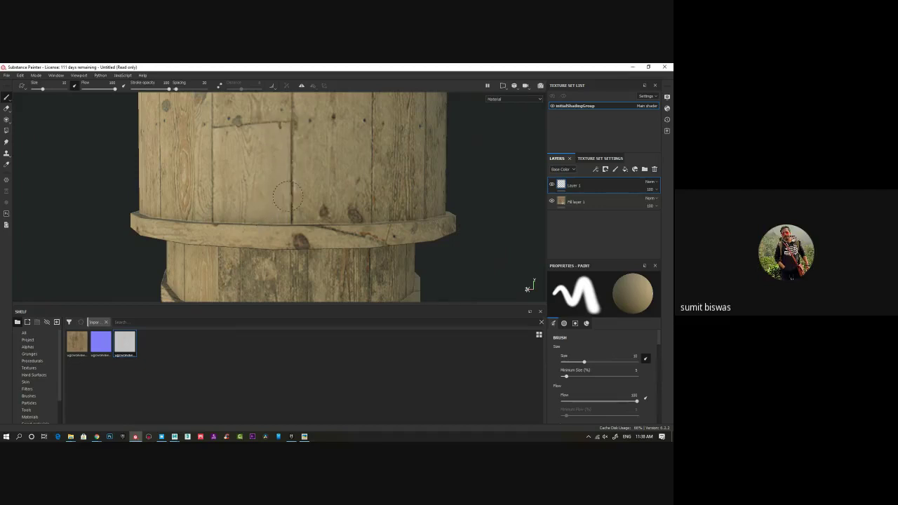
# Step: Select the Clone tool, check Fill layer 1's fill properties and reselect Layer 1
pyautogui.click(7, 153)
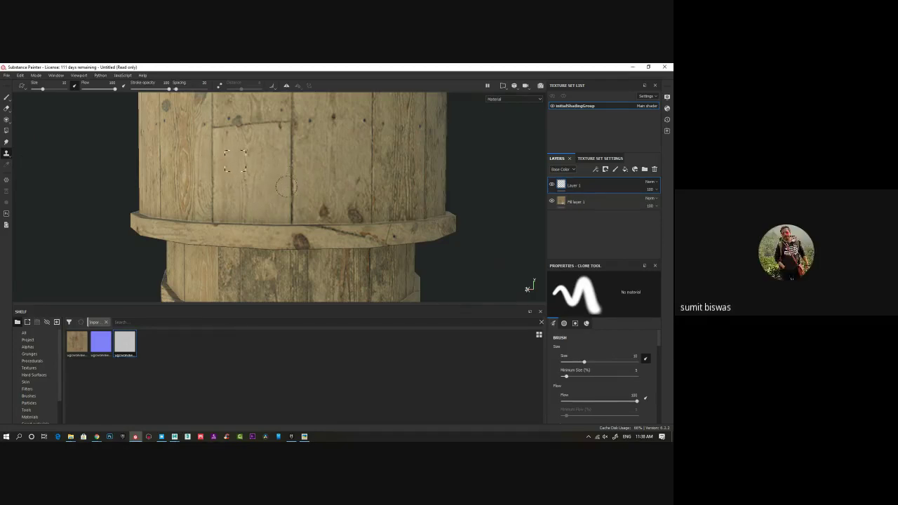
pyautogui.click(565, 202)
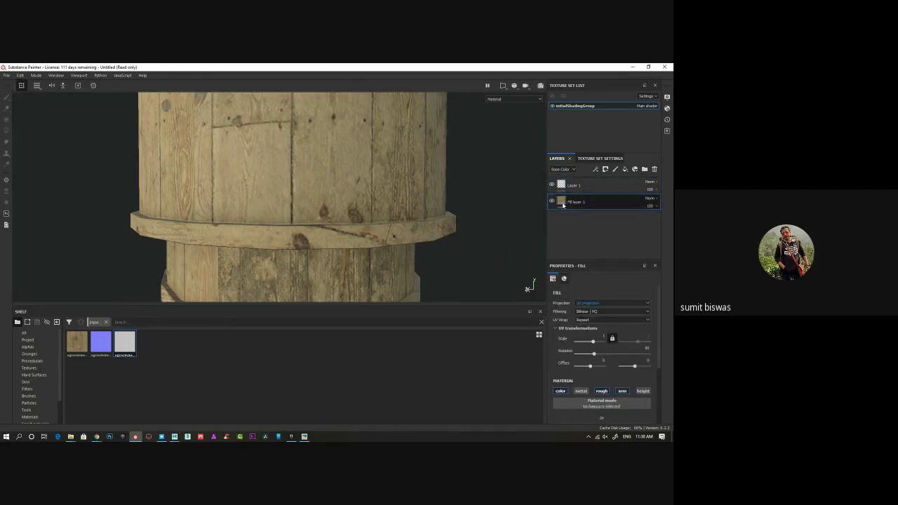
pyautogui.moveTo(563, 205)
pyautogui.click(574, 186)
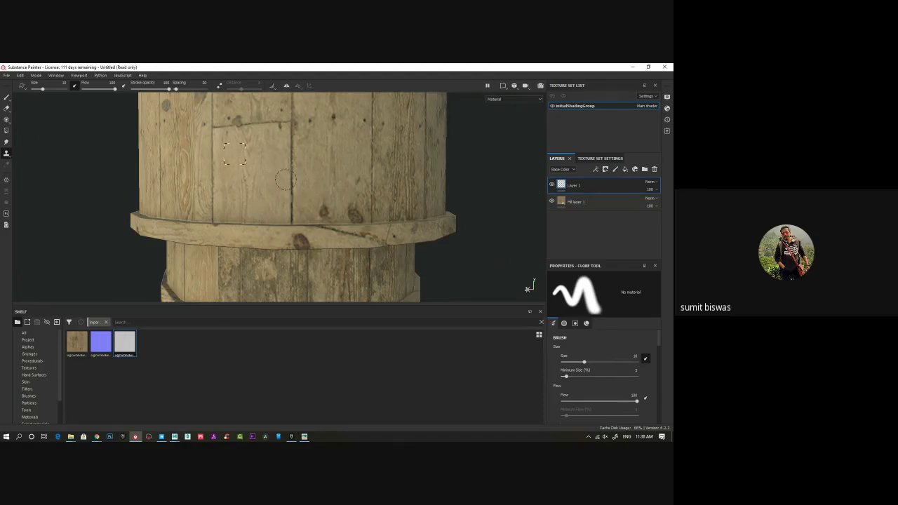
# Step: Pick the wood color beside the plank seam for the Paint tool and reduce the brush size to 6.57
pyautogui.click(6, 97)
pyautogui.press('p')
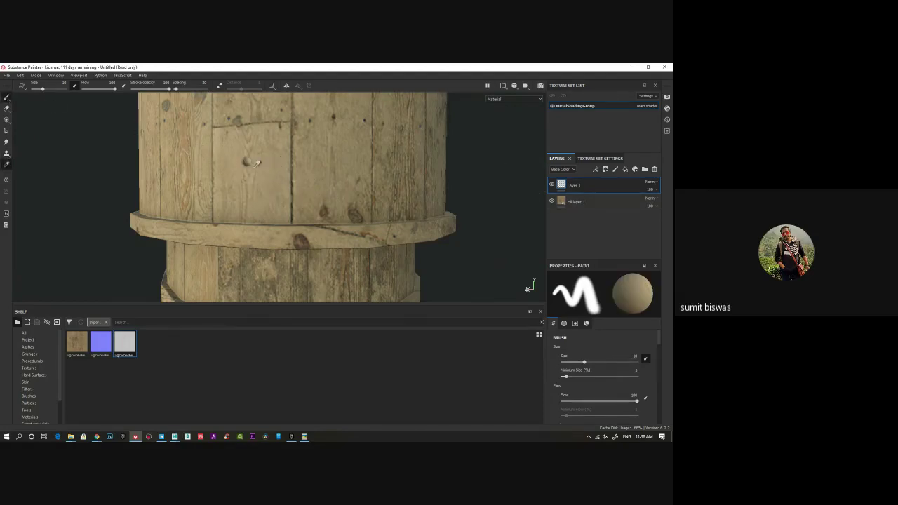
pyautogui.click(254, 166)
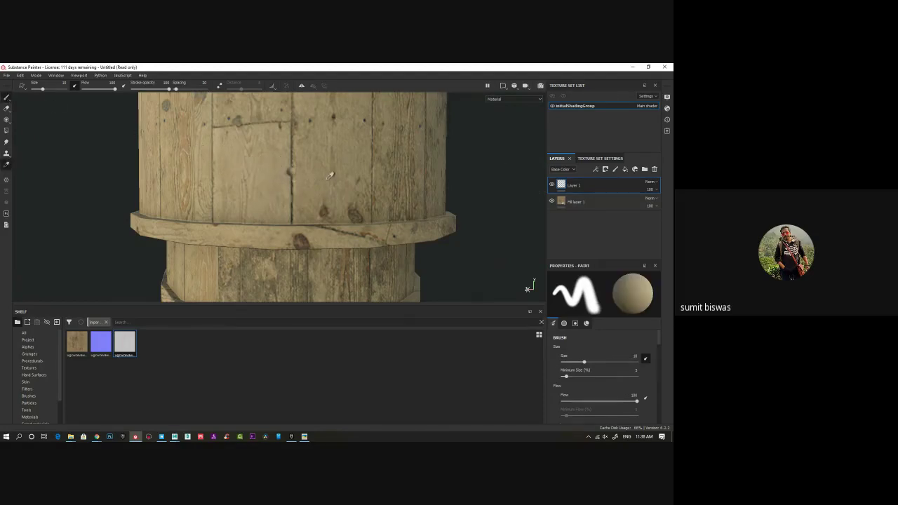
pyautogui.press('[')
pyautogui.press('[')
pyautogui.press('[')
pyautogui.click(283, 173)
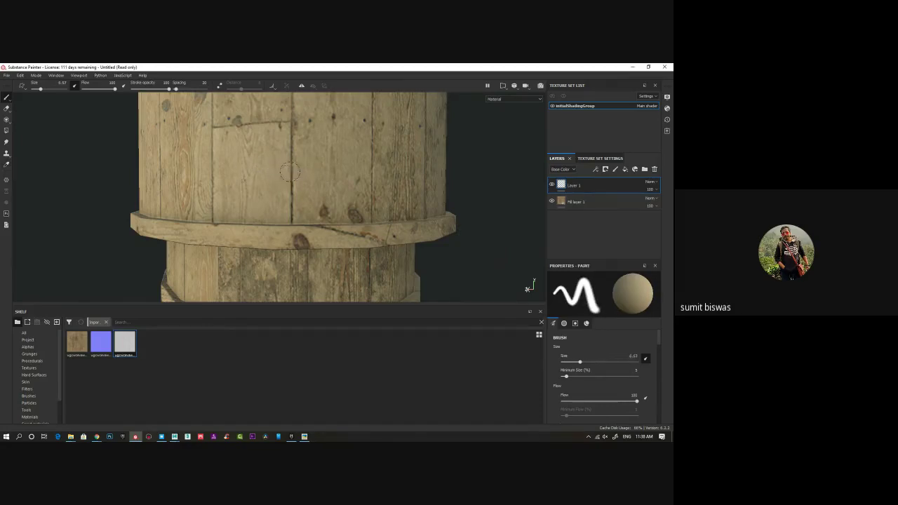
# Step: Reduce the brush size to 2.44 and paint over the vertical plank seam and the horizontal joint next to it
pyautogui.press('[')
pyautogui.press('[')
pyautogui.press('[')
pyautogui.keyDown('ctrl'); pyautogui.moveTo(290, 165); pyautogui.dragTo(292, 153, button='right'); pyautogui.keyUp('ctrl')
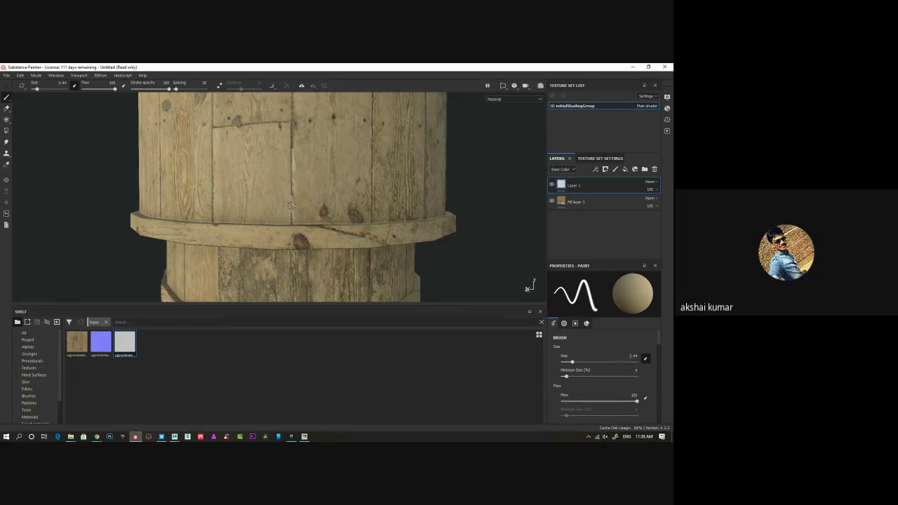
pyautogui.moveTo(284, 124); pyautogui.dragTo(250, 124)
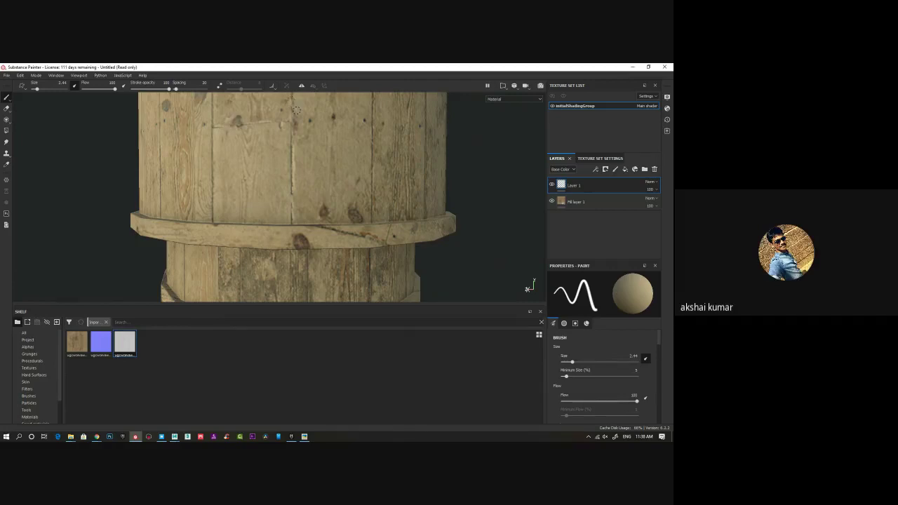
# Step: Delete the paint layer Layer 1, leaving only Fill layer 1 on the barrel
pyautogui.keyDown('alt'); pyautogui.moveTo(296, 111); pyautogui.dragTo(171, 185, button='right'); pyautogui.keyUp('alt')
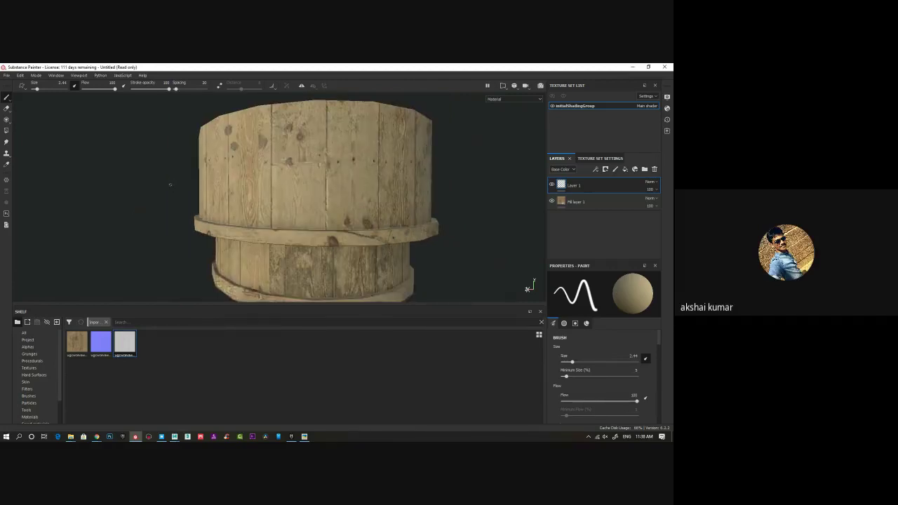
pyautogui.keyDown('alt'); pyautogui.moveTo(363, 233); pyautogui.dragTo(351, 224); pyautogui.keyUp('alt')
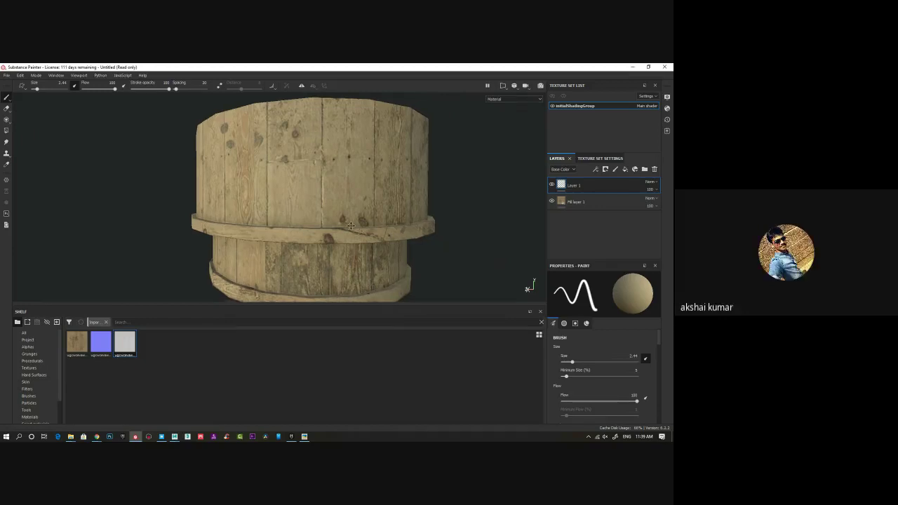
pyautogui.keyDown('alt'); pyautogui.moveTo(351, 224); pyautogui.dragTo(325, 197, button='middle'); pyautogui.keyUp('alt')
pyautogui.click(655, 170)
pyautogui.keyDown('alt'); pyautogui.moveTo(410, 213); pyautogui.dragTo(305, 198, button='right'); pyautogui.keyUp('alt')
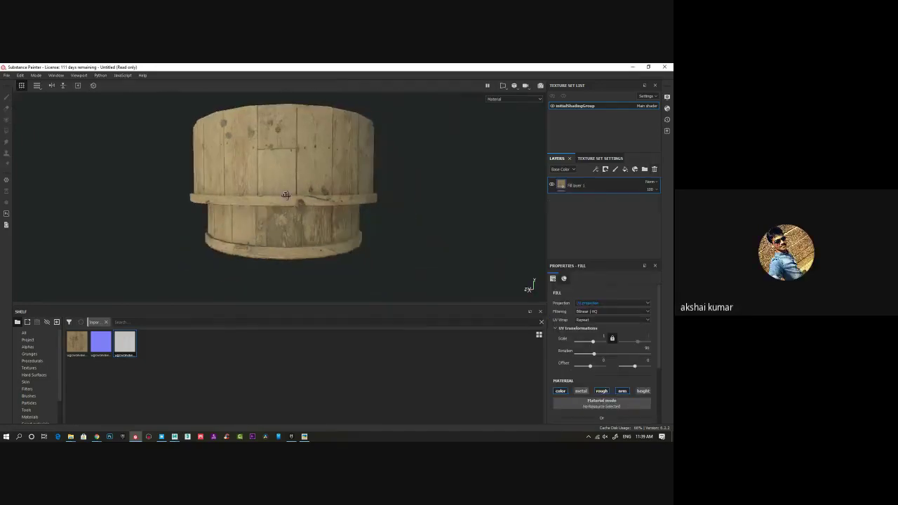
pyautogui.keyDown('alt'); pyautogui.moveTo(267, 198); pyautogui.dragTo(301, 204); pyautogui.keyUp('alt')
pyautogui.keyDown('alt'); pyautogui.moveTo(300, 204); pyautogui.dragTo(335, 219, button='middle'); pyautogui.keyUp('alt')
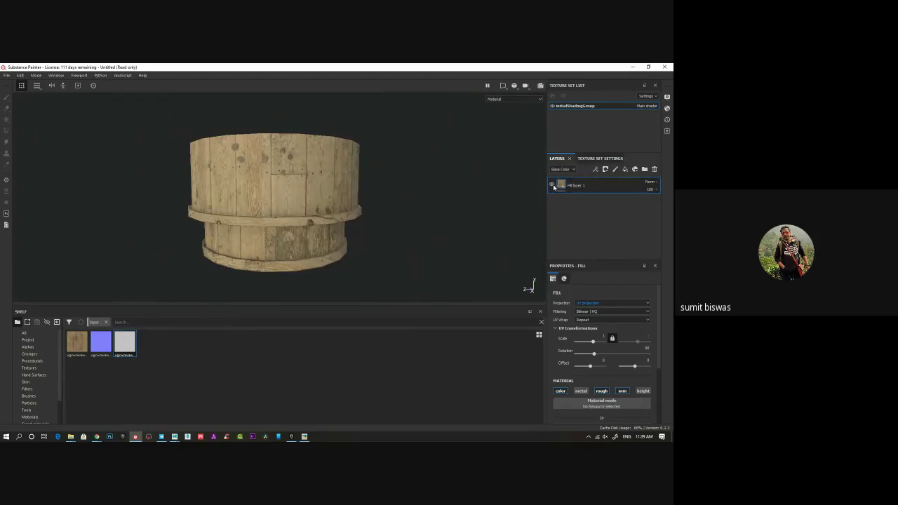
# Step: Add a new fill layer above Fill layer 1 and look through its material properties
pyautogui.click(626, 170)
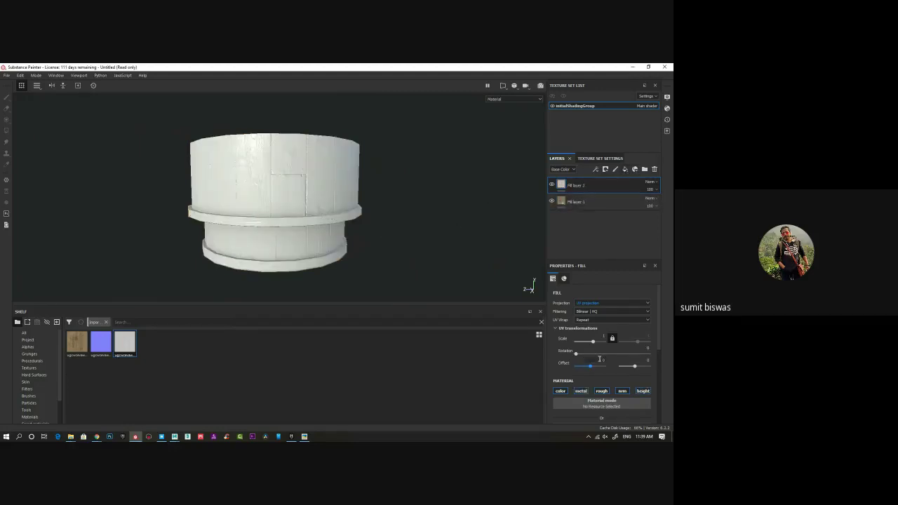
pyautogui.scroll(-2, 587, 384)
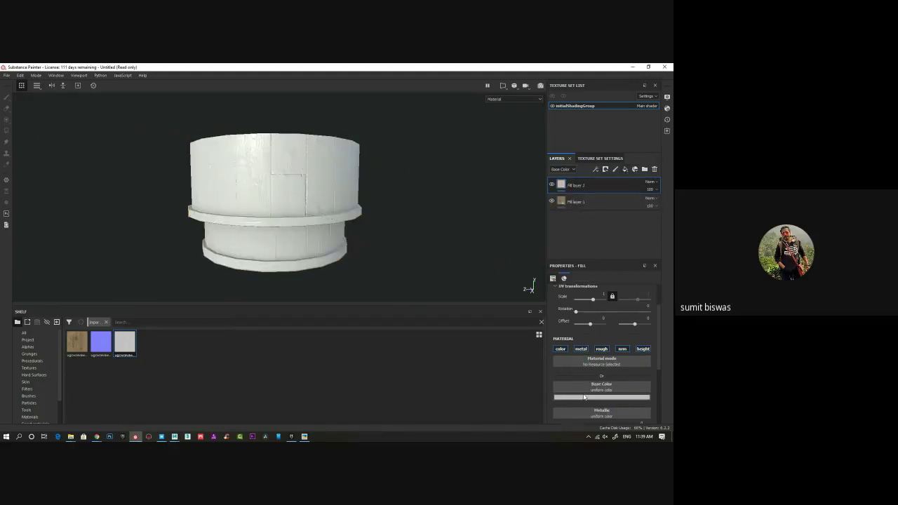
pyautogui.scroll(-2, 53, 402)
# Step: Find the Wood Ship Hull Nordic smart material in the shelf and add it above the fill layers
pyautogui.click(39, 397)
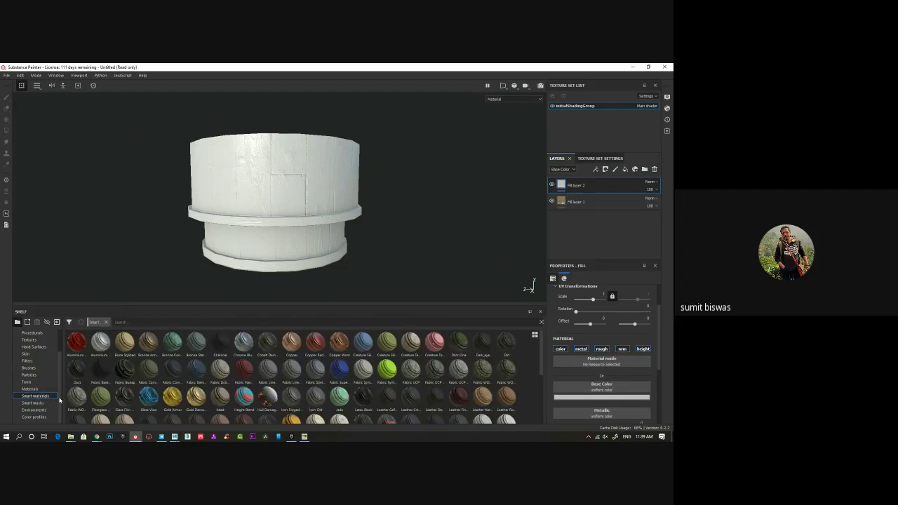
pyautogui.scroll(-2, 283, 389)
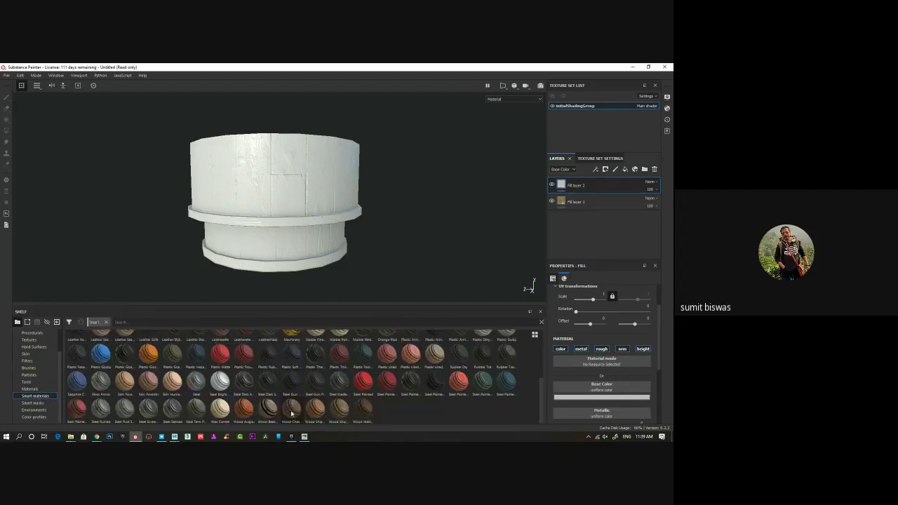
pyautogui.moveTo(273, 413)
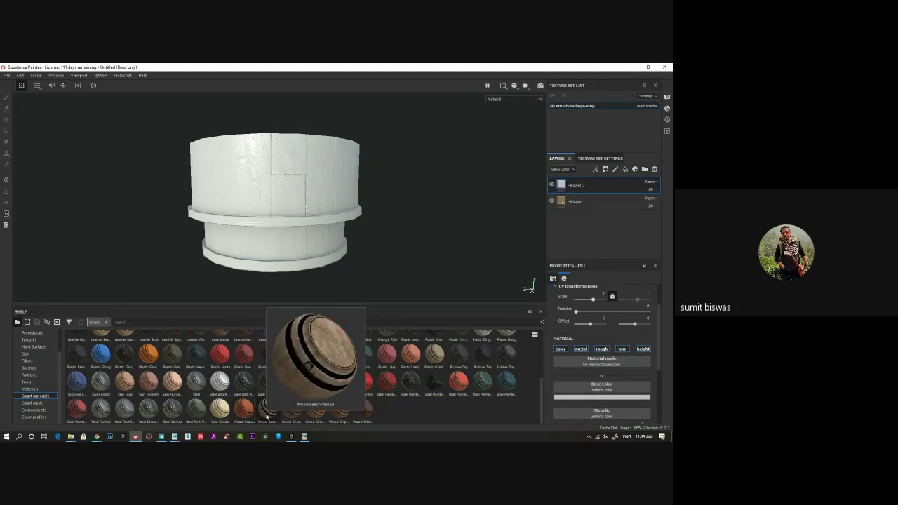
pyautogui.moveTo(315, 419)
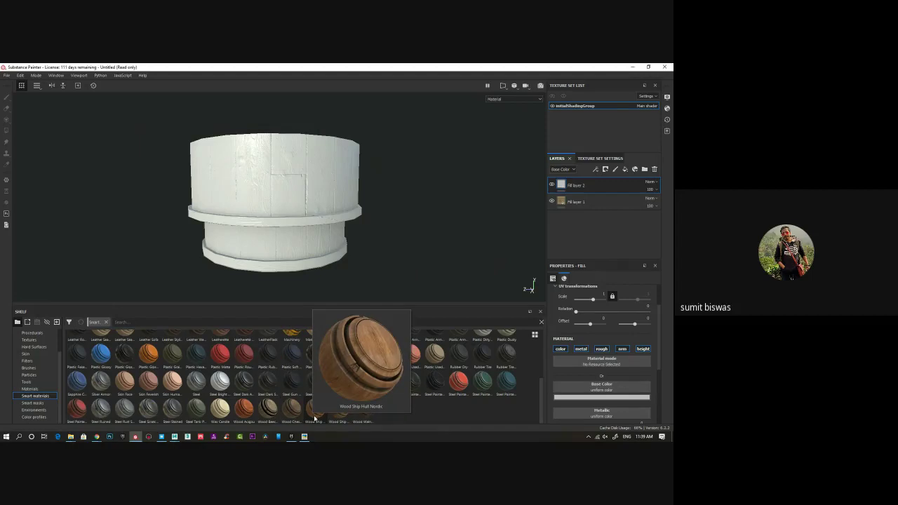
pyautogui.moveTo(314, 414); pyautogui.dragTo(598, 198)
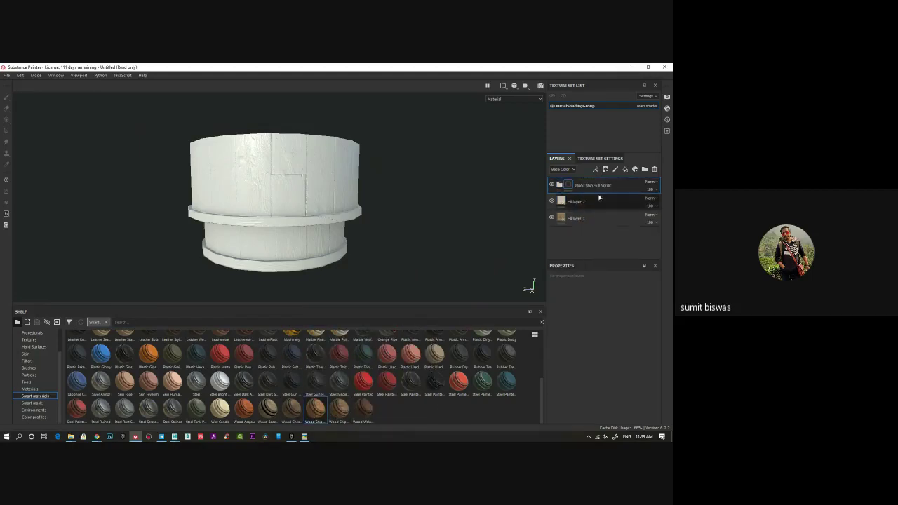
# Step: Delete Fill layer 2 and set Fill layer 1's UV rotation to 0
pyautogui.click(589, 202)
pyautogui.press('Delete')
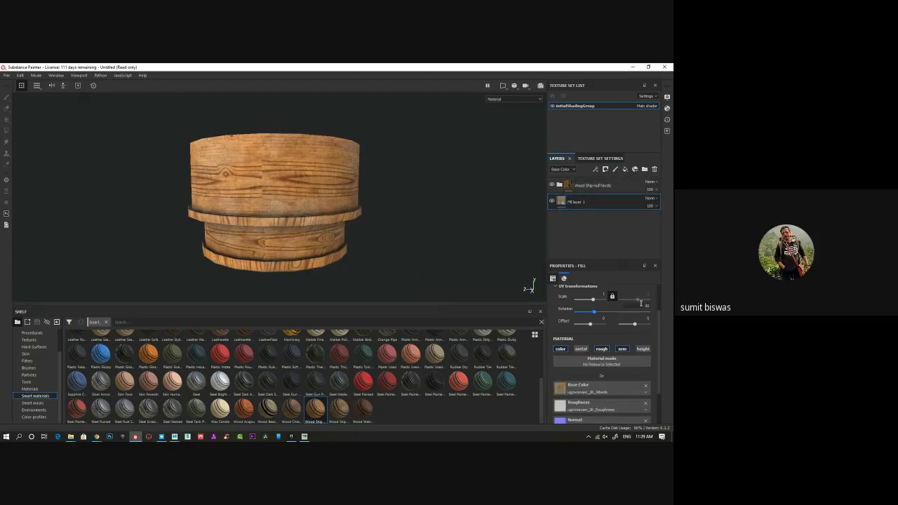
pyautogui.moveTo(641, 306); pyautogui.dragTo(665, 306)
pyautogui.write('0')
pyautogui.press('Return')
pyautogui.click(616, 223)
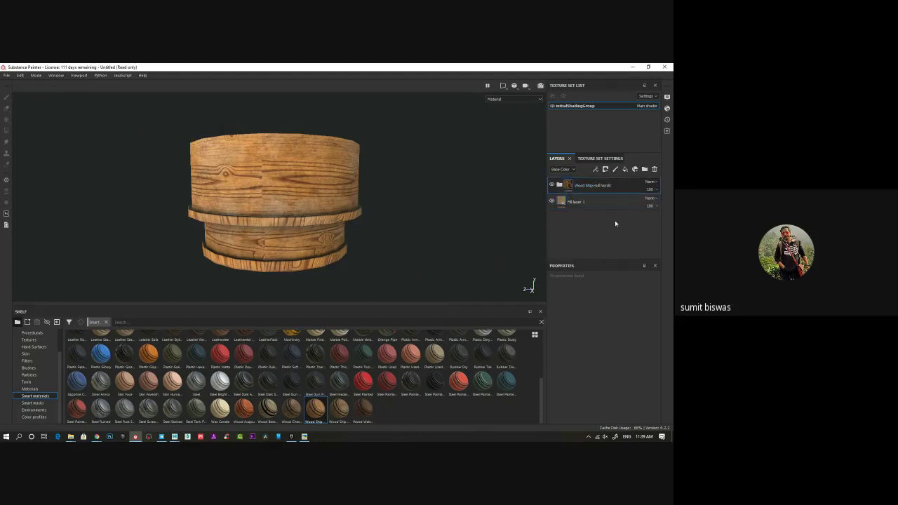
# Step: Expand the Wood Ship Hull Nordic folder and toggle its Pattern layer's visibility to check its effect on the barrel
pyautogui.click(560, 185)
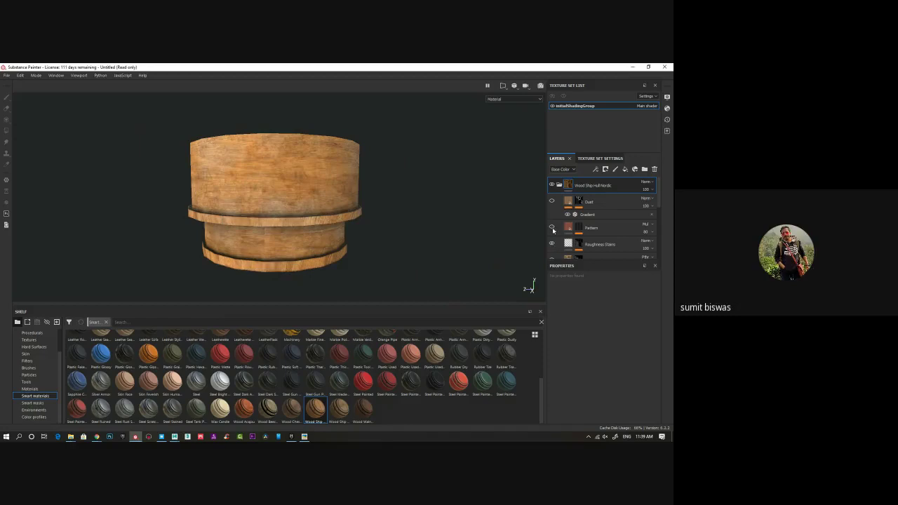
pyautogui.click(553, 228)
pyautogui.click(553, 228)
pyautogui.click(552, 228)
# Step: Set the UV rotation of the Wood 01 fill in the Pattern layer's mask to 0
pyautogui.click(578, 229)
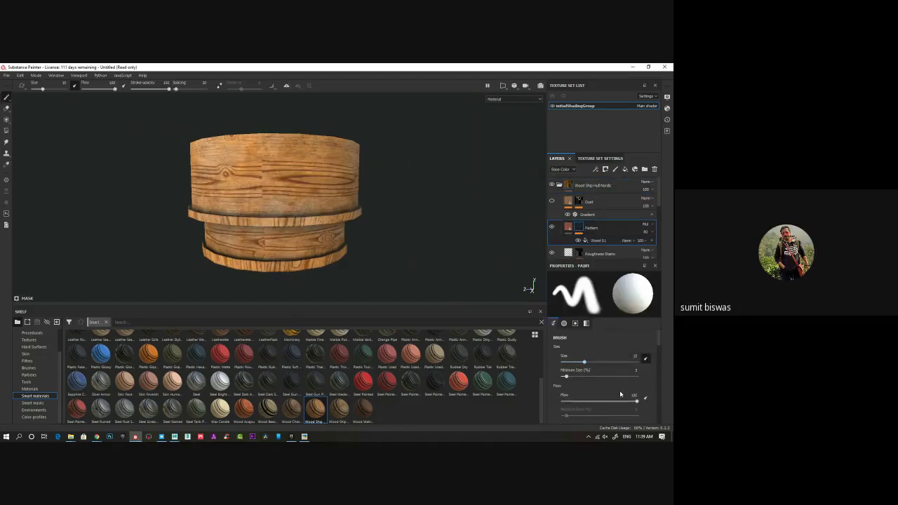
pyautogui.scroll(-3, 616, 363)
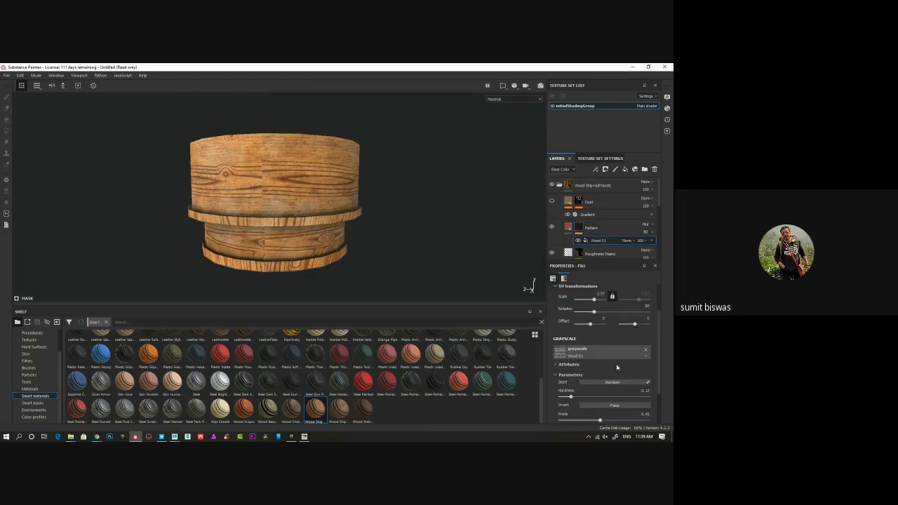
pyautogui.moveTo(644, 307); pyautogui.dragTo(666, 309)
pyautogui.write('0')
pyautogui.press('Return')
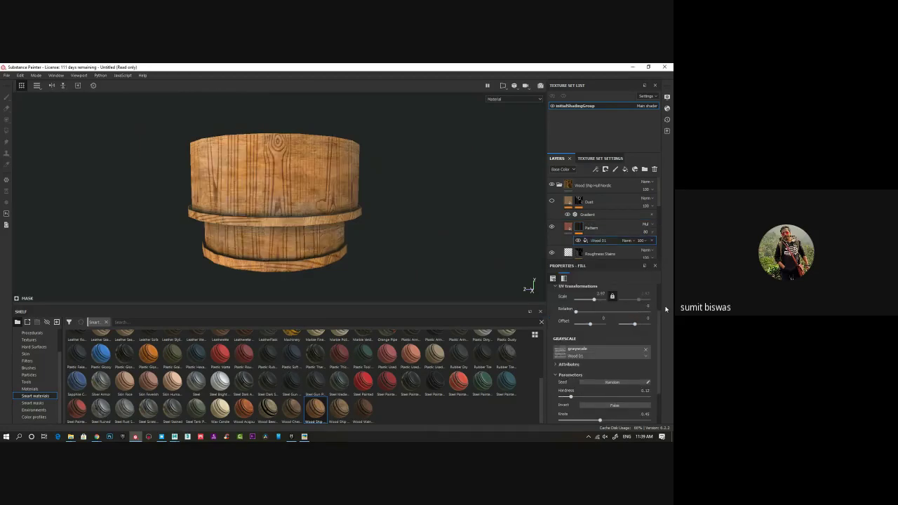
# Step: Collapse the Wood Ship Hull Nordic folder and add a black mask to it
pyautogui.moveTo(308, 205)
pyautogui.keyDown('alt'); pyautogui.mouseDown()
pyautogui.moveTo(232, 204)
pyautogui.moveTo(311, 189)
pyautogui.mouseUp(); pyautogui.keyUp('alt')
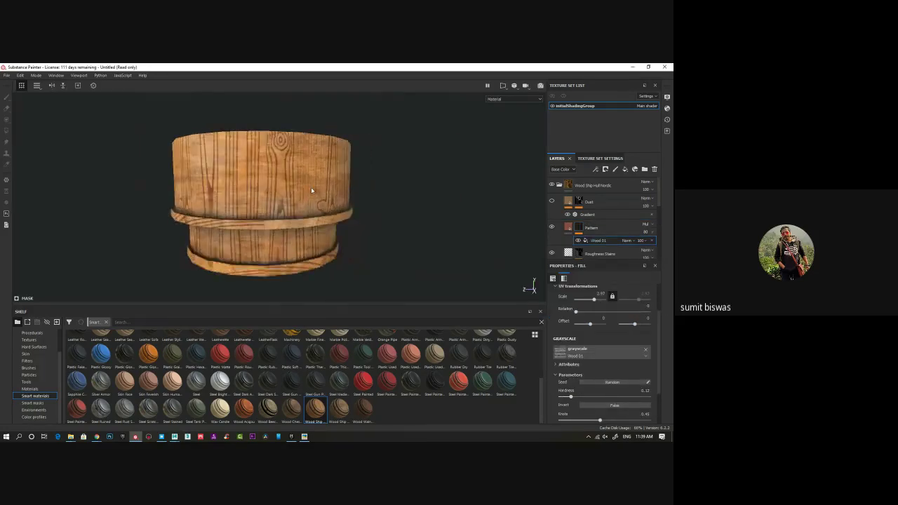
pyautogui.scroll(2, 309, 193)
pyautogui.keyDown('alt'); pyautogui.moveTo(286, 221); pyautogui.dragTo(306, 193, button='middle'); pyautogui.keyUp('alt')
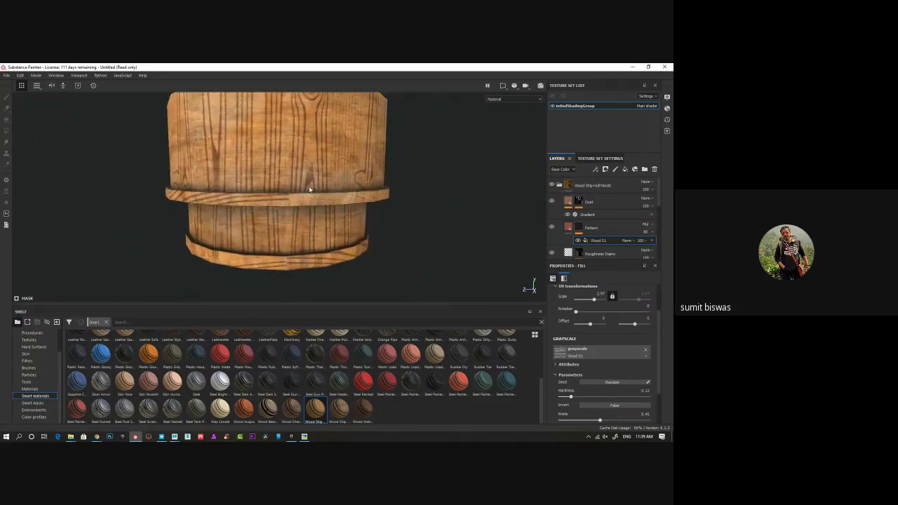
pyautogui.click(559, 185)
pyautogui.rightClick(569, 186)
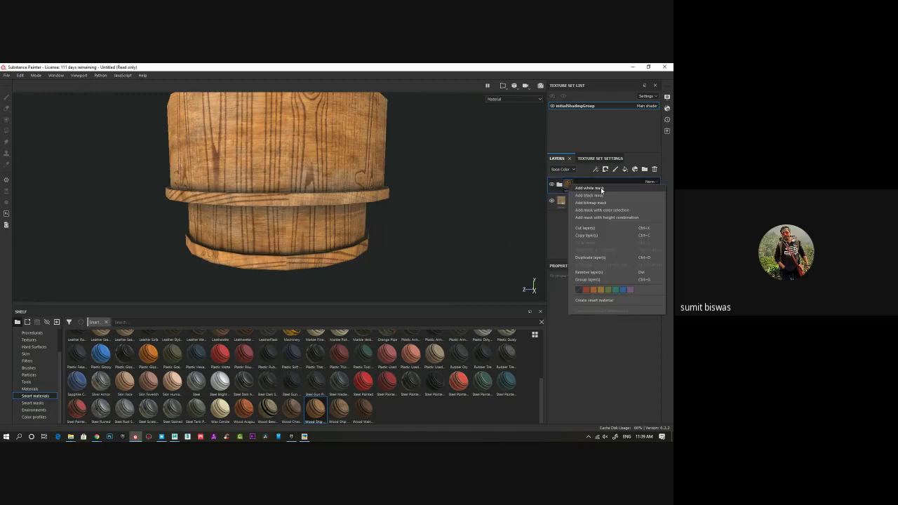
pyautogui.click(599, 198)
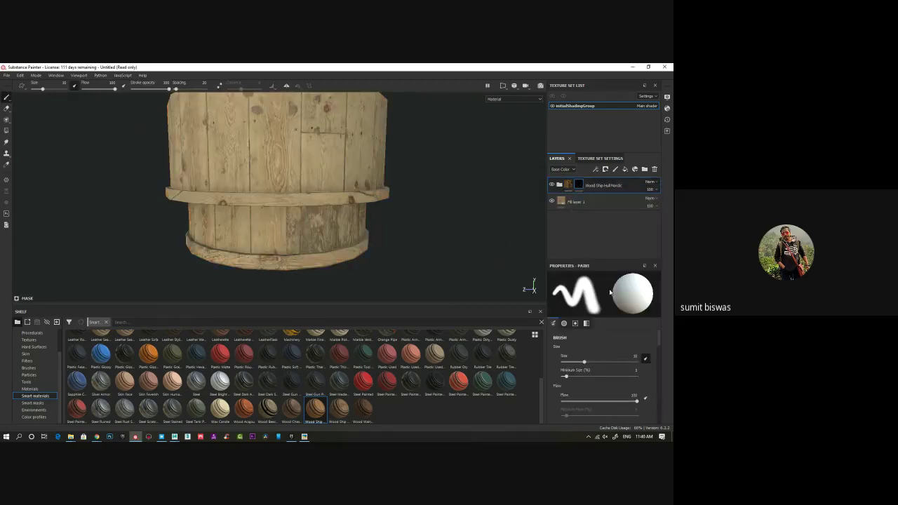
# Step: Show the smart masks in the shelf, add a generator to the Wood Ship Hull Nordic folder's mask and open the generator choices
pyautogui.click(32, 403)
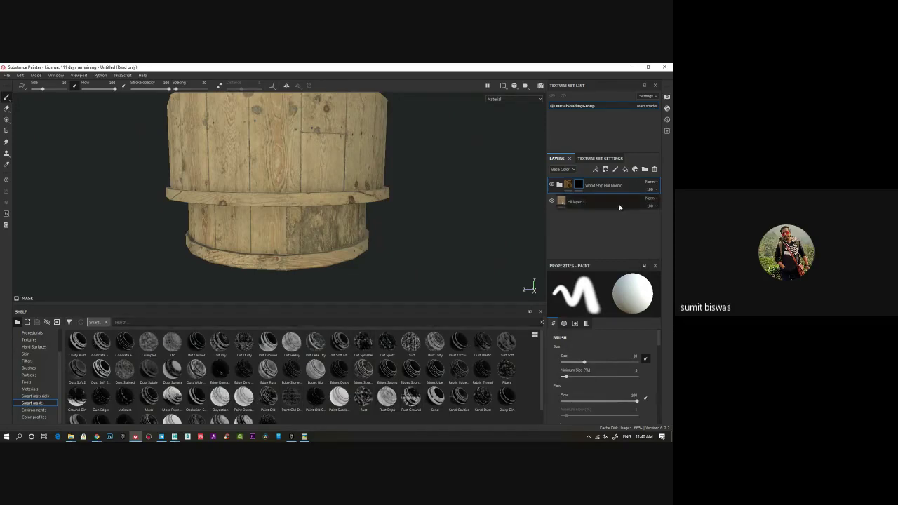
pyautogui.rightClick(580, 186)
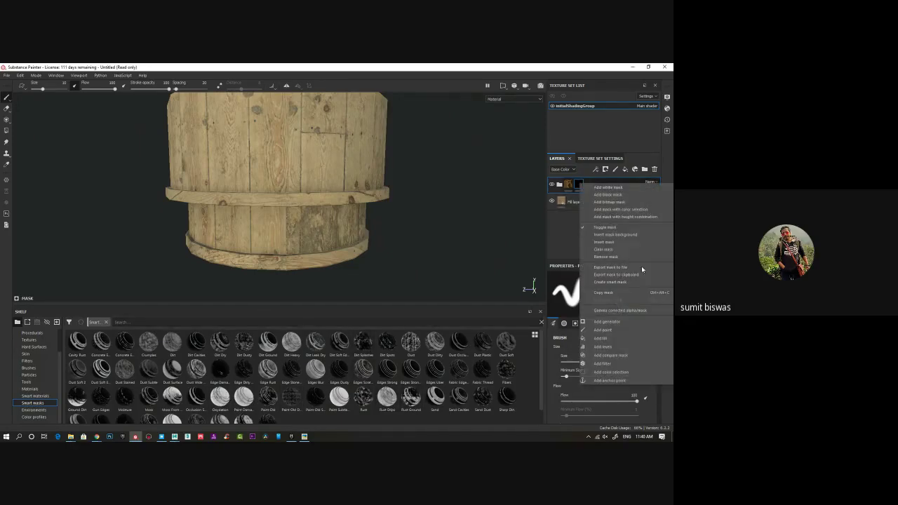
pyautogui.click(607, 321)
pyautogui.click(603, 295)
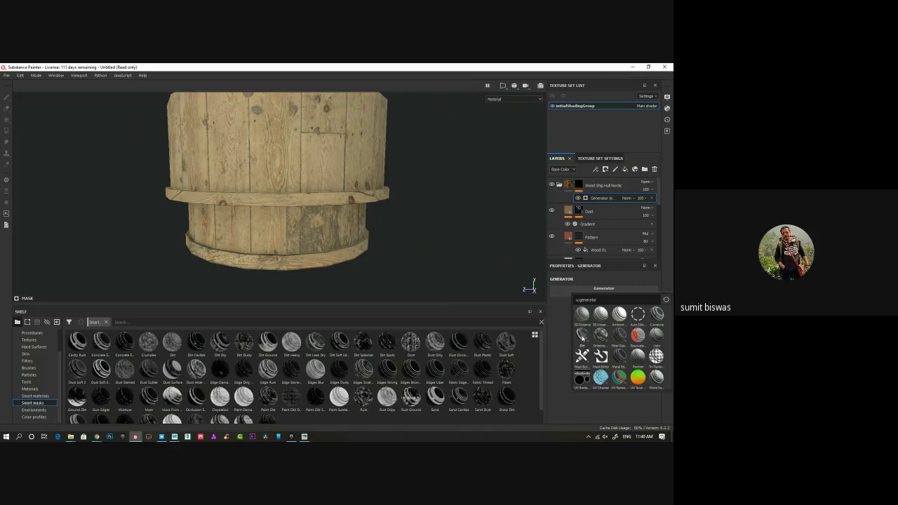
# Step: Try an inverted Curvature generator with global balance 0.06 and contrast 1 on the Wood Ship Hull Nordic mask, and remove it
pyautogui.click(657, 316)
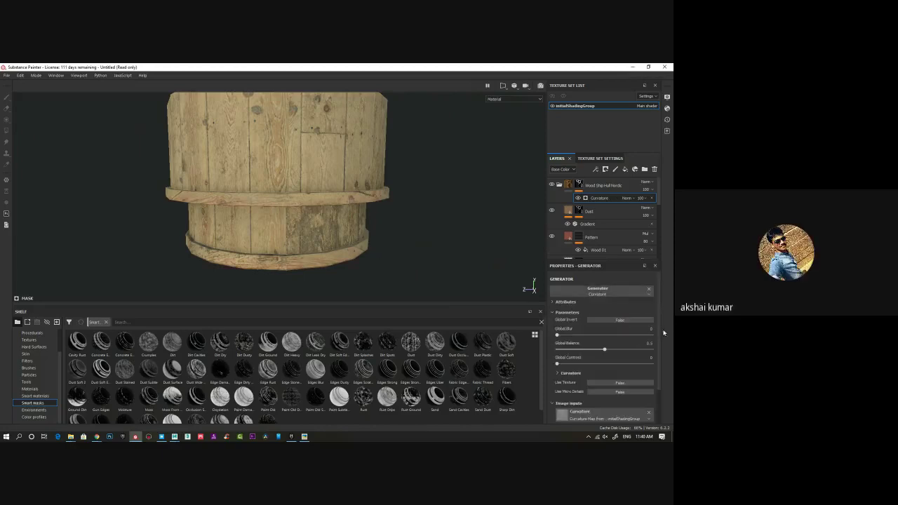
pyautogui.click(604, 321)
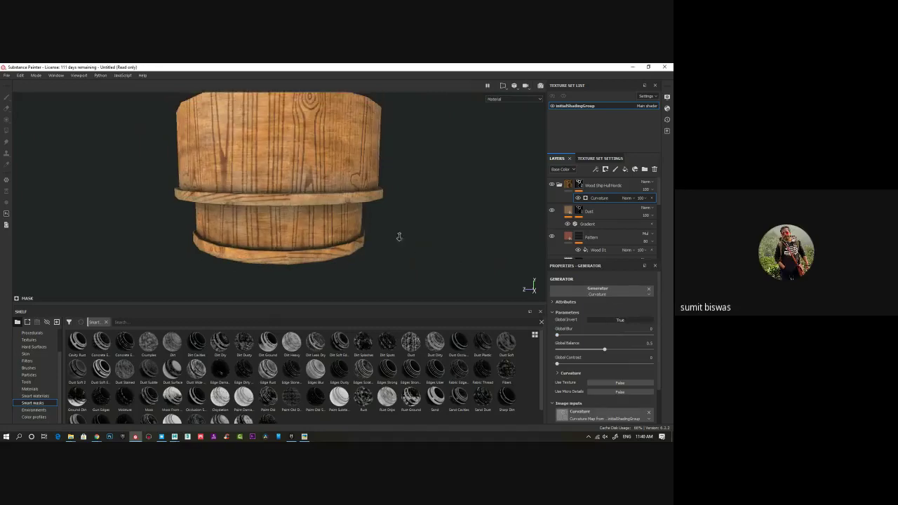
pyautogui.moveTo(605, 350); pyautogui.dragTo(652, 365)
pyautogui.moveTo(584, 350); pyautogui.dragTo(562, 349)
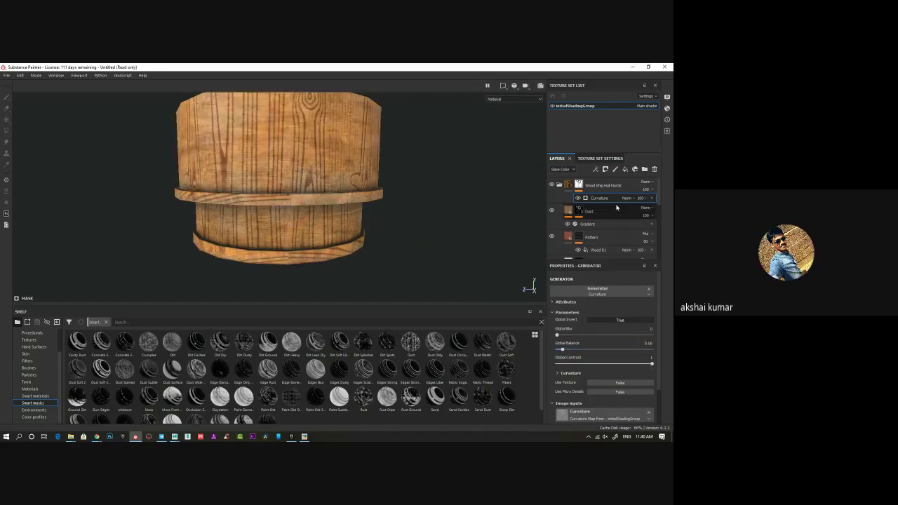
pyautogui.click(652, 199)
# Step: Try a Mask Editor generator with global balance 0.9 and contrast 0.72 on the Wood Ship Hull Nordic mask, and remove it
pyautogui.rightClick(579, 185)
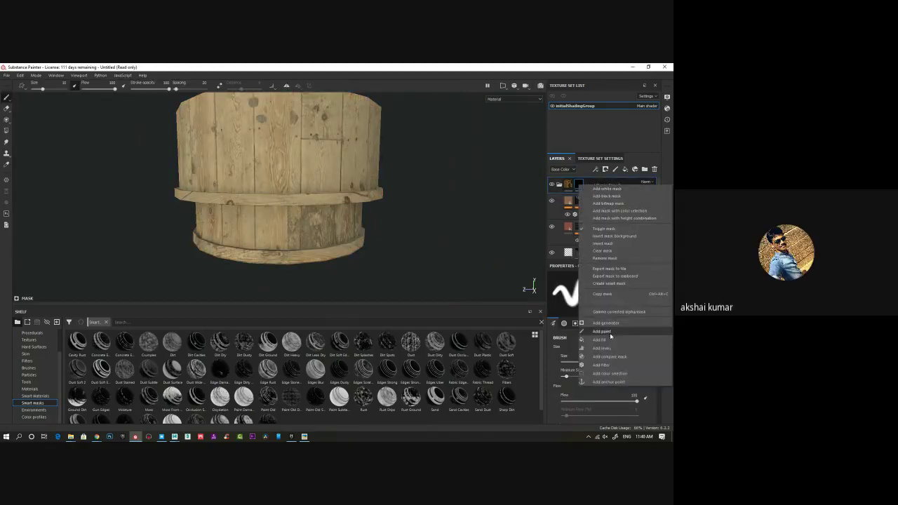
pyautogui.click(607, 323)
pyautogui.click(603, 289)
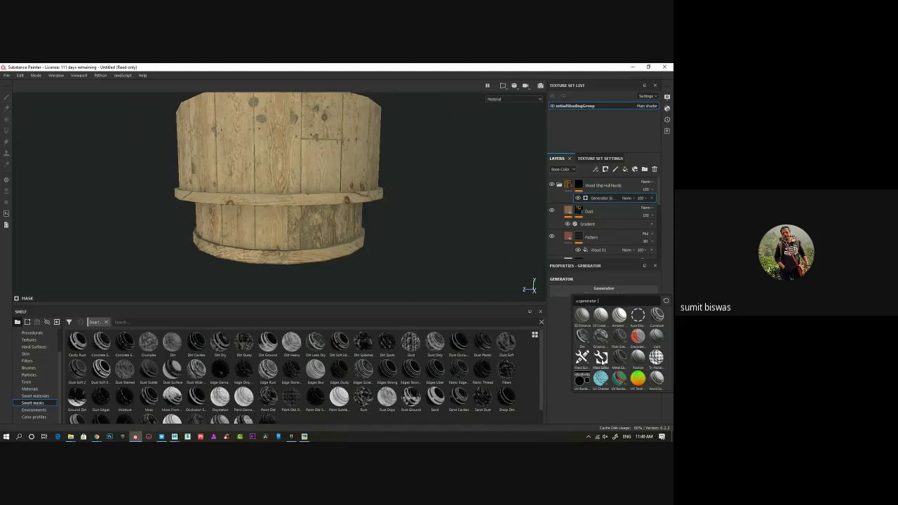
pyautogui.click(602, 358)
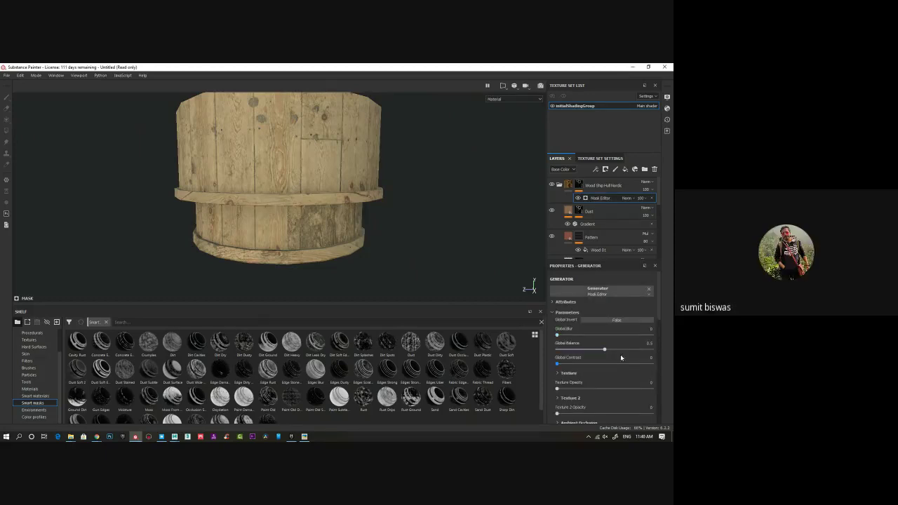
pyautogui.moveTo(605, 350); pyautogui.dragTo(642, 349)
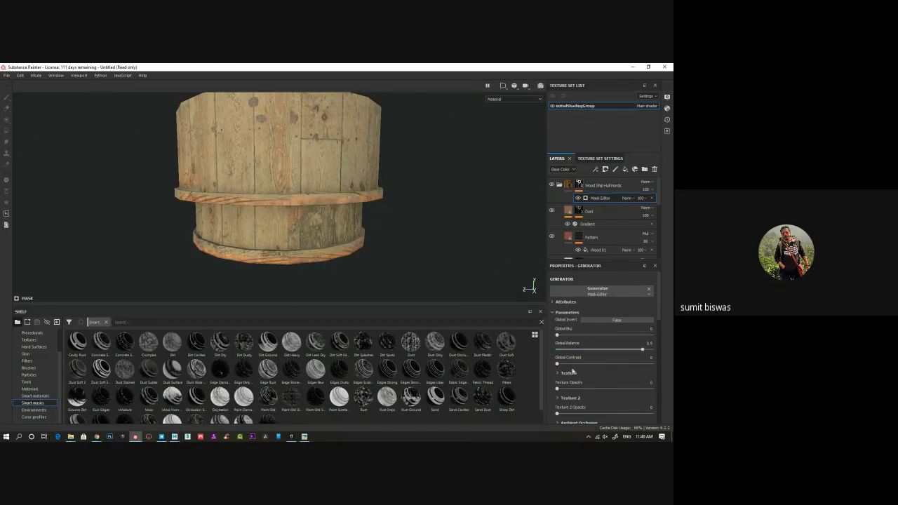
pyautogui.moveTo(558, 364); pyautogui.dragTo(626, 365)
pyautogui.moveTo(559, 389); pyautogui.dragTo(612, 388)
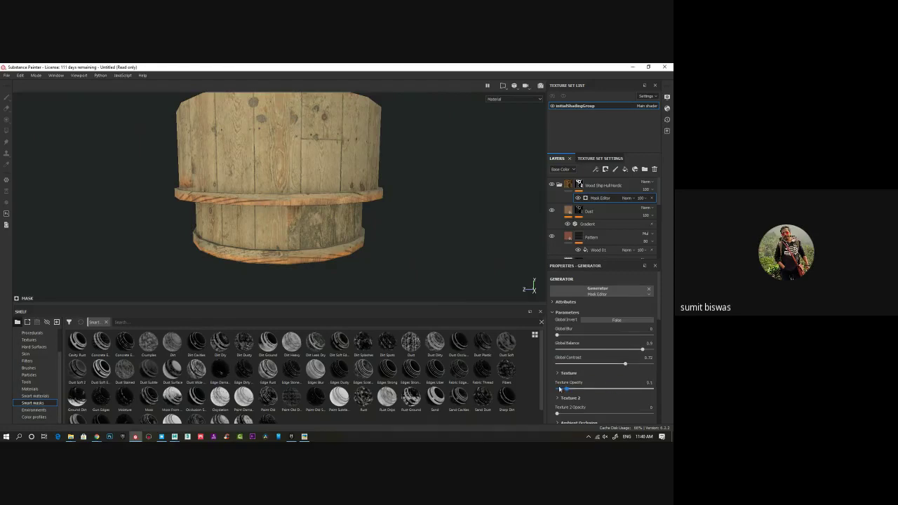
pyautogui.click(561, 372)
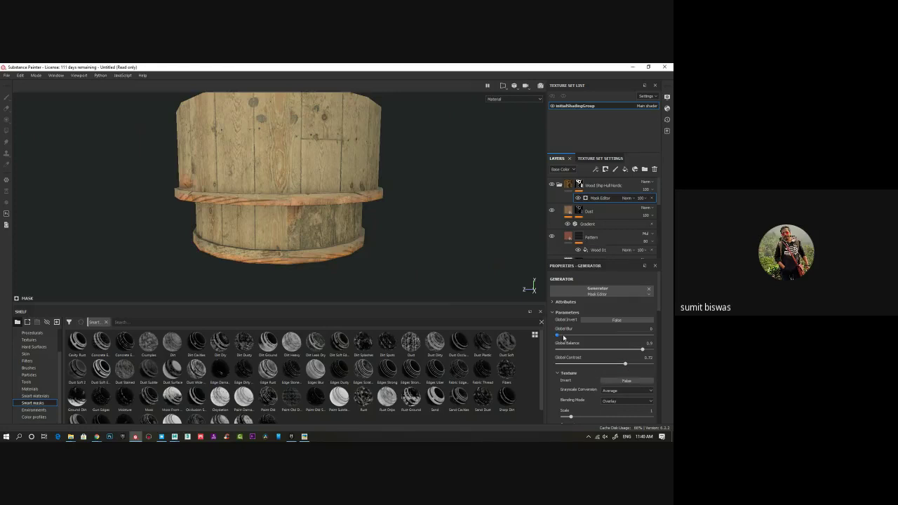
pyautogui.click(652, 200)
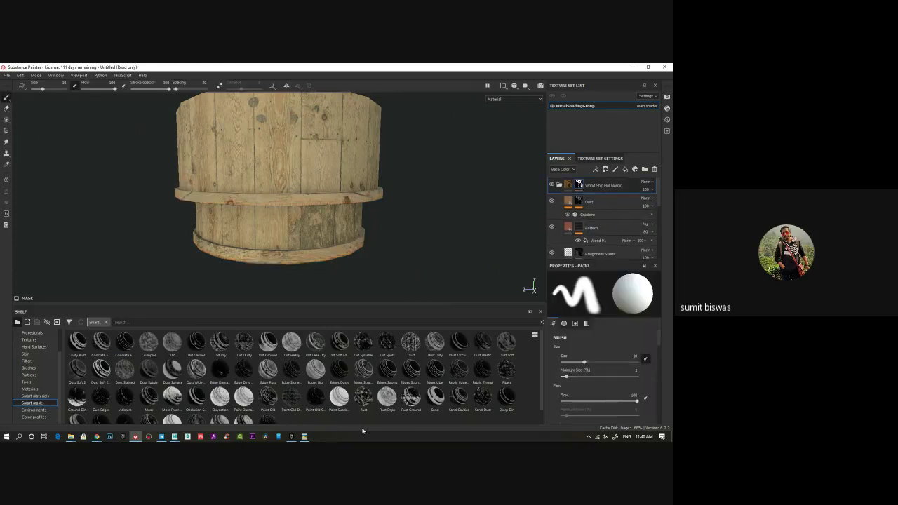
# Step: Try the Surface Worn smart mask on the Wood Ship Hull Nordic folder, and remove its generator
pyautogui.scroll(-1, 230, 396)
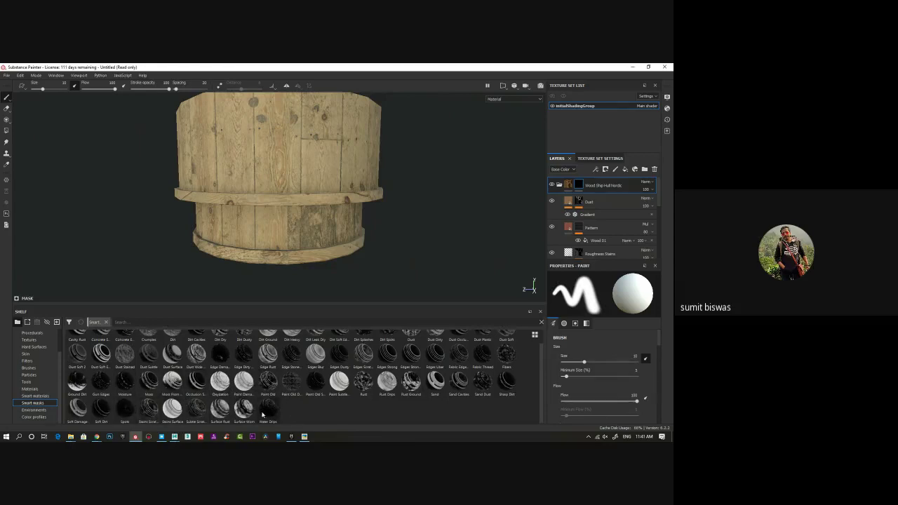
pyautogui.moveTo(242, 417); pyautogui.dragTo(582, 190)
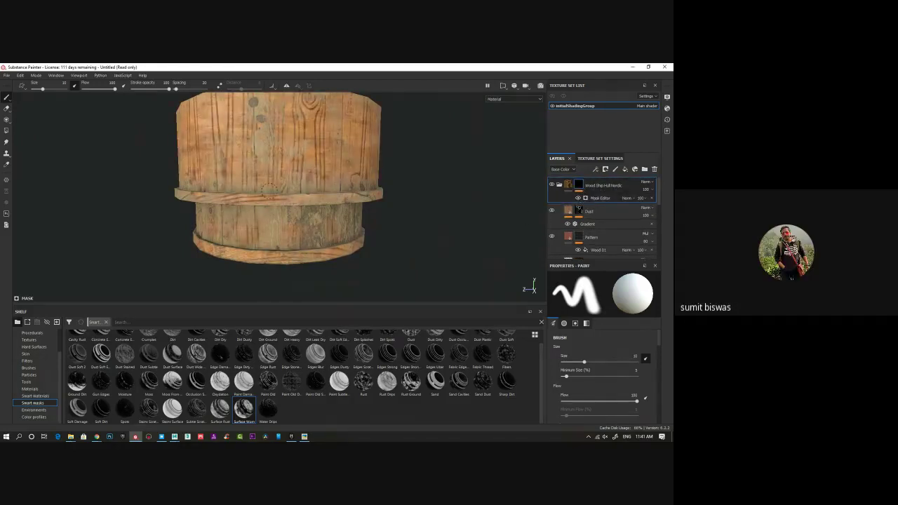
pyautogui.click(652, 199)
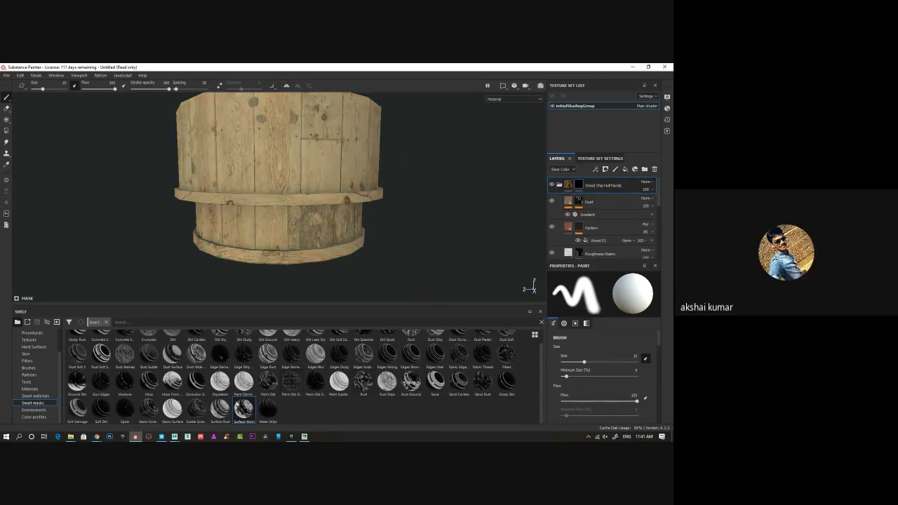
# Step: Apply the Rust Drips smart mask to the Wood Ship Hull Nordic folder
pyautogui.moveTo(390, 382); pyautogui.dragTo(600, 189)
pyautogui.scroll(-3, 433, 254)
pyautogui.keyDown('alt'); pyautogui.moveTo(434, 255); pyautogui.dragTo(382, 248); pyautogui.keyUp('alt')
# Step: Hide the Pattern layer inside the Wood Ship Hull Nordic folder
pyautogui.click(559, 186)
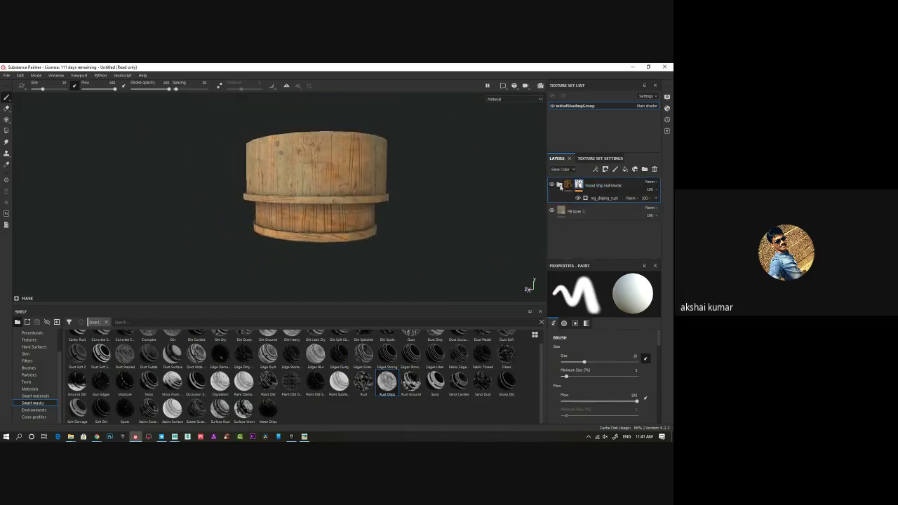
pyautogui.click(568, 185)
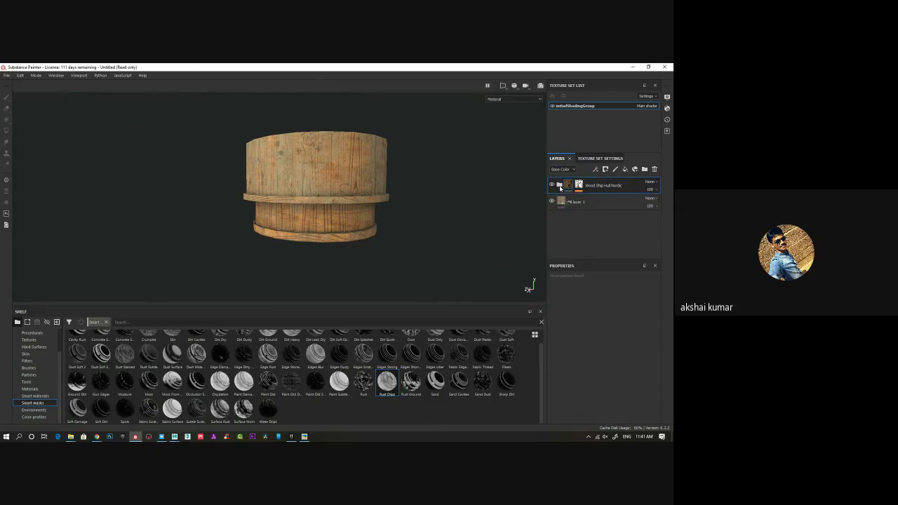
pyautogui.click(560, 186)
pyautogui.click(552, 227)
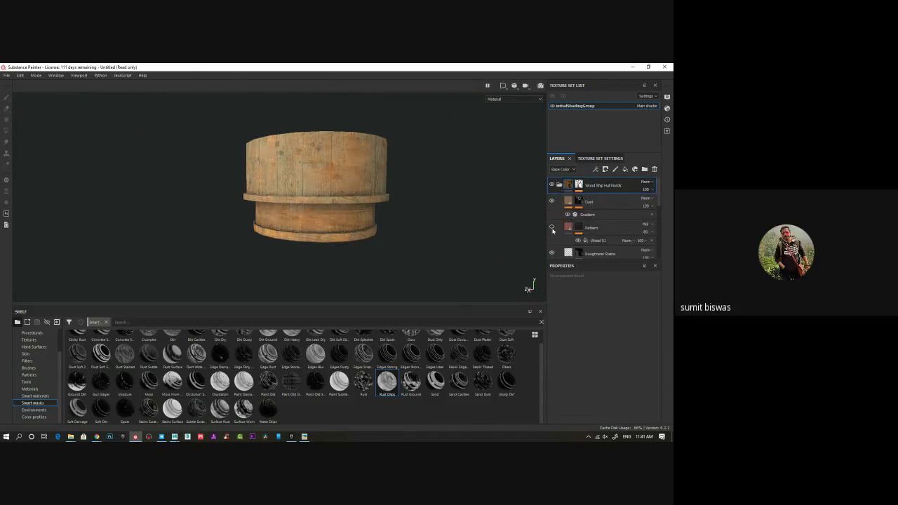
# Step: Set Rust Spreading to 0.63 in the dripping rust generator on the Wood Ship Hull Nordic mask
pyautogui.scroll(4, 318, 198)
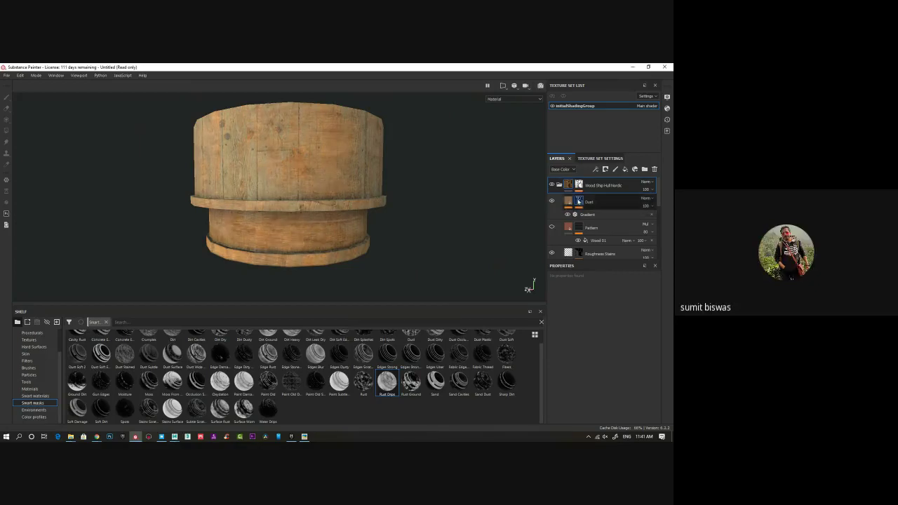
pyautogui.click(579, 187)
pyautogui.click(594, 199)
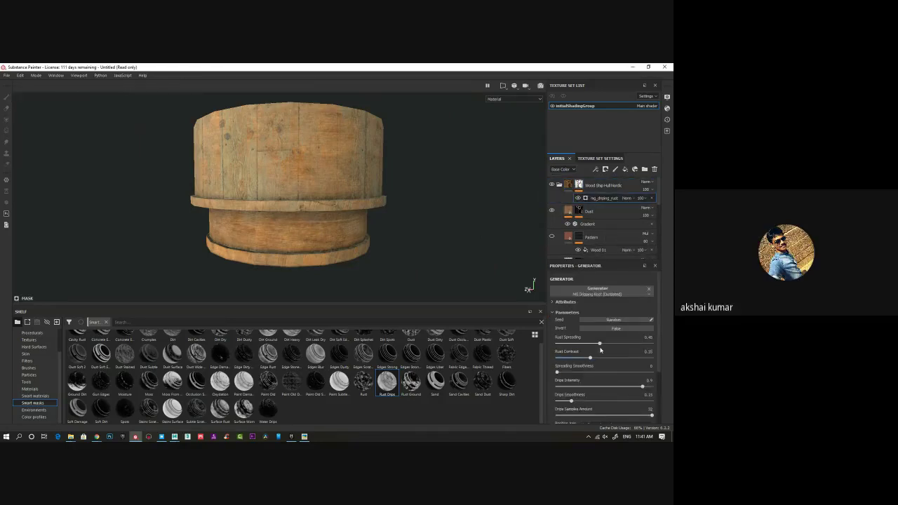
pyautogui.moveTo(599, 344)
pyautogui.mouseDown()
pyautogui.moveTo(651, 344)
pyautogui.moveTo(604, 351)
pyautogui.moveTo(629, 344)
pyautogui.moveTo(607, 345)
pyautogui.moveTo(617, 345)
pyautogui.mouseUp()
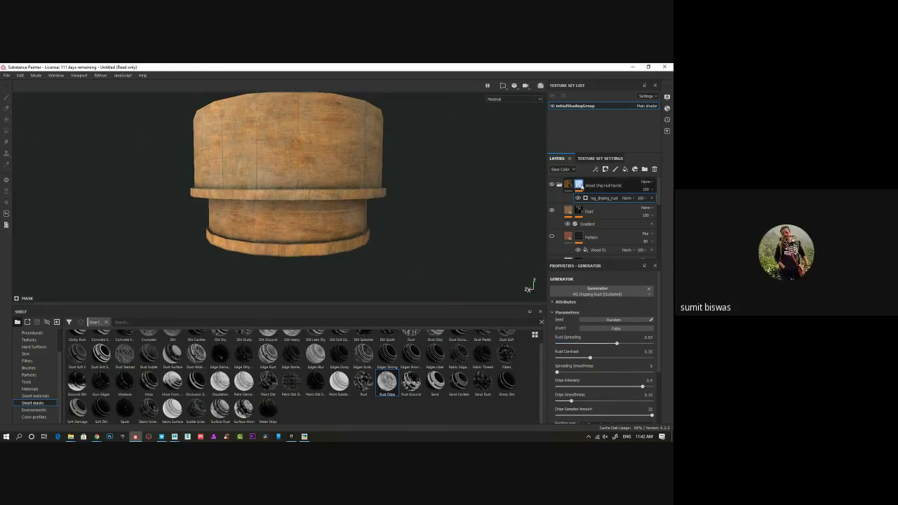
# Step: Inspect the Wood Ship Hull Nordic mask on its own, return to the material view and examine the wood from several angles
pyautogui.click(579, 185)
pyautogui.moveTo(433, 193)
pyautogui.keyDown('alt'); pyautogui.mouseDown()
pyautogui.moveTo(426, 215)
pyautogui.moveTo(465, 217)
pyautogui.mouseUp(); pyautogui.keyUp('alt')
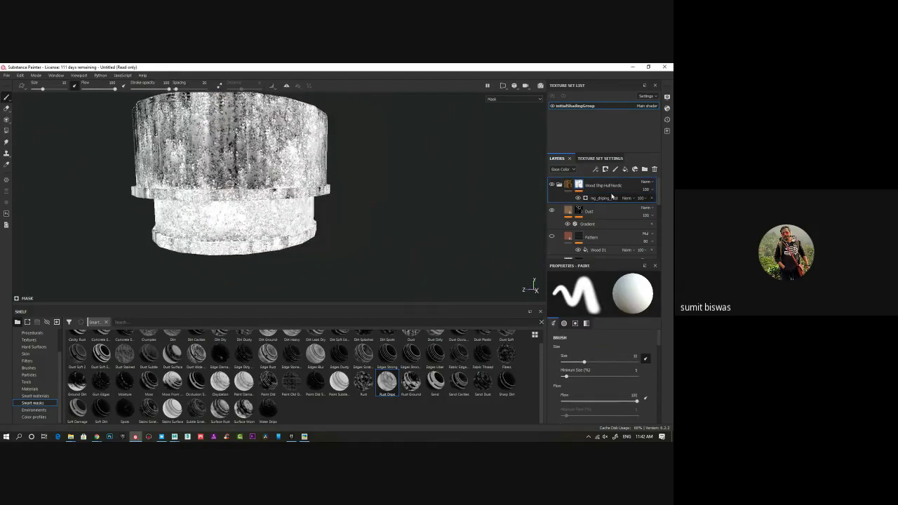
pyautogui.click(570, 187)
pyautogui.moveTo(313, 214)
pyautogui.keyDown('alt'); pyautogui.mouseDown()
pyautogui.moveTo(291, 209)
pyautogui.moveTo(284, 138)
pyautogui.mouseUp(); pyautogui.keyUp('alt')
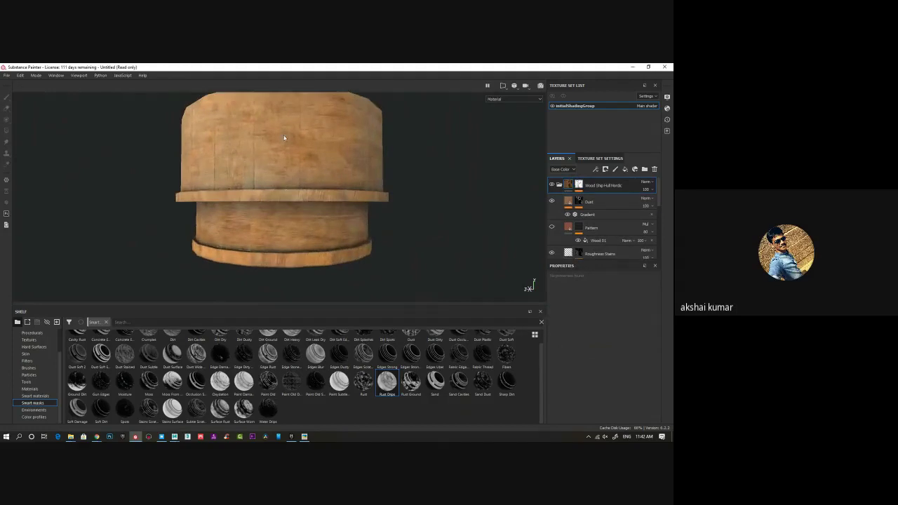
pyautogui.keyDown('alt'); pyautogui.moveTo(274, 175); pyautogui.dragTo(349, 231); pyautogui.keyUp('alt')
pyautogui.keyDown('alt'); pyautogui.moveTo(349, 231); pyautogui.dragTo(329, 215, button='right'); pyautogui.keyUp('alt')
pyautogui.keyDown('alt'); pyautogui.moveTo(329, 215); pyautogui.dragTo(335, 226); pyautogui.keyUp('alt')
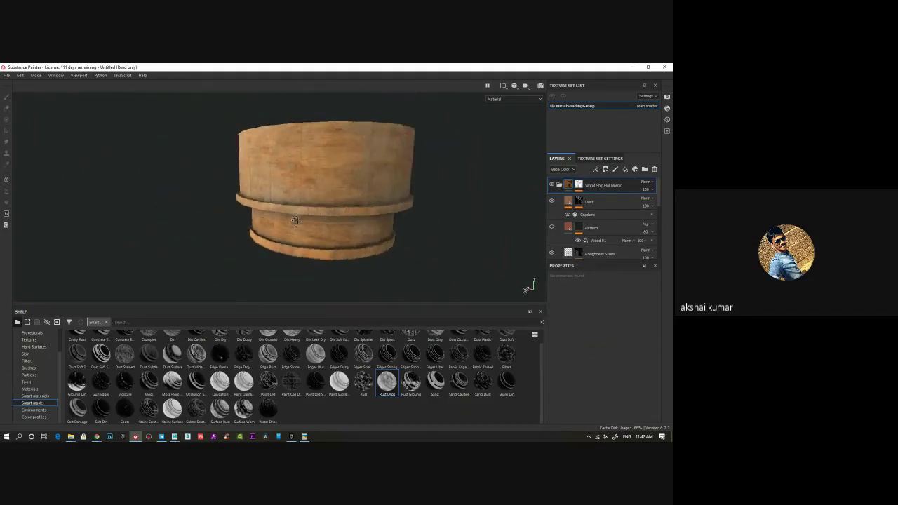
pyautogui.moveTo(335, 226)
pyautogui.keyDown('alt'); pyautogui.mouseDown(button='middle')
pyautogui.moveTo(345, 220)
pyautogui.moveTo(326, 212)
pyautogui.mouseUp(button='middle'); pyautogui.keyUp('alt')
pyautogui.keyDown('alt'); pyautogui.moveTo(327, 212); pyautogui.dragTo(421, 250, button='right'); pyautogui.keyUp('alt')
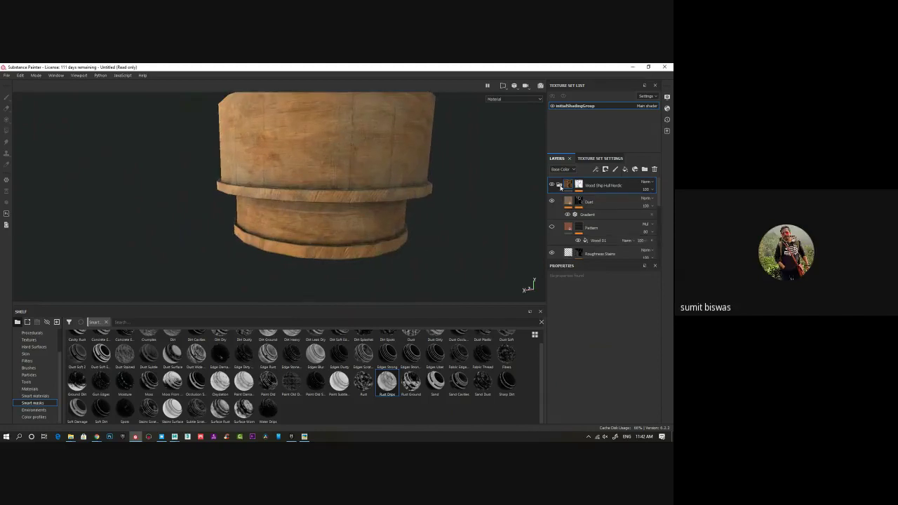
# Step: Toggle the Wood Rough layer's visibility to compare its effect on the barrel, leaving it shown
pyautogui.click(561, 188)
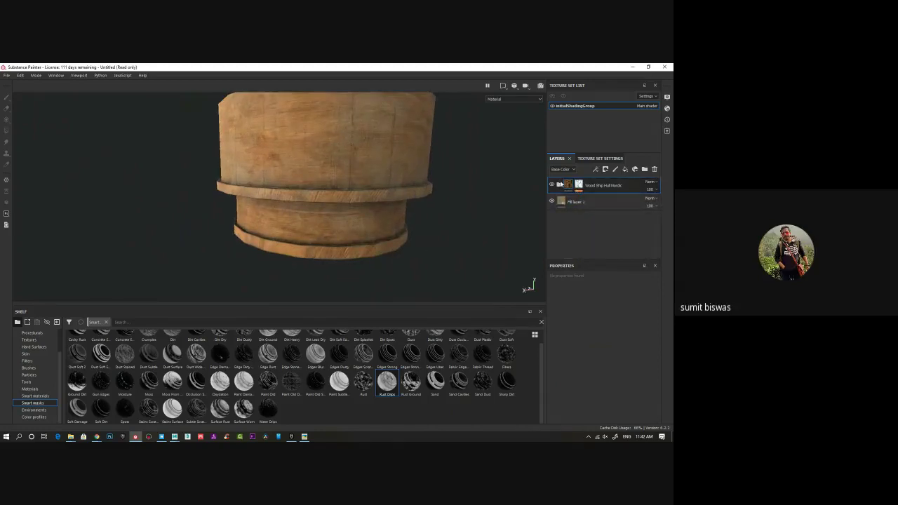
pyautogui.click(560, 188)
pyautogui.scroll(-5, 618, 236)
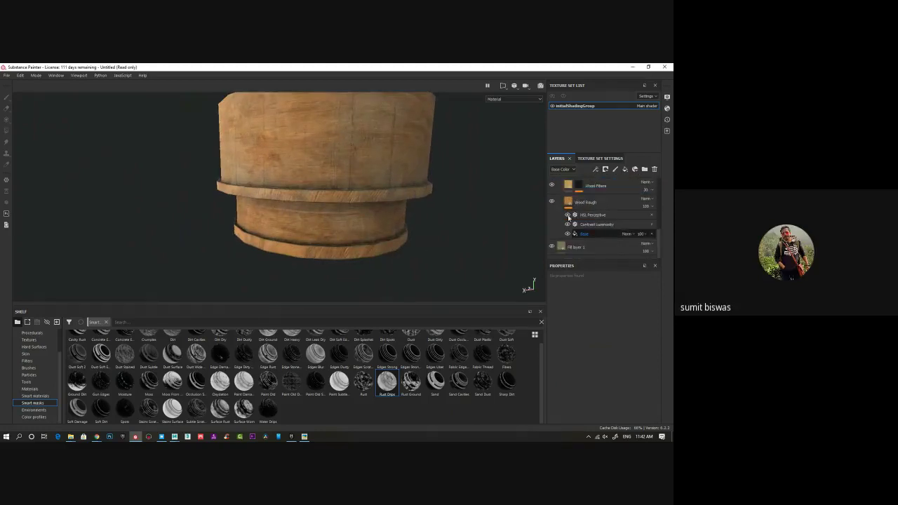
pyautogui.click(551, 202)
pyautogui.click(552, 203)
pyautogui.click(551, 202)
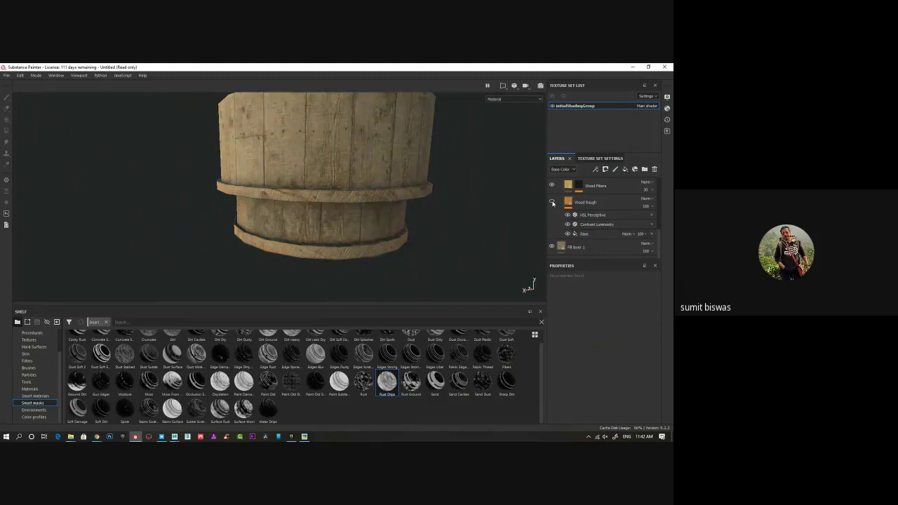
pyautogui.click(552, 202)
# Step: Rotate the wood pattern fill in the Wood Fibers mask to 90 degrees and increase its horizontal UV scale
pyautogui.scroll(1, 556, 211)
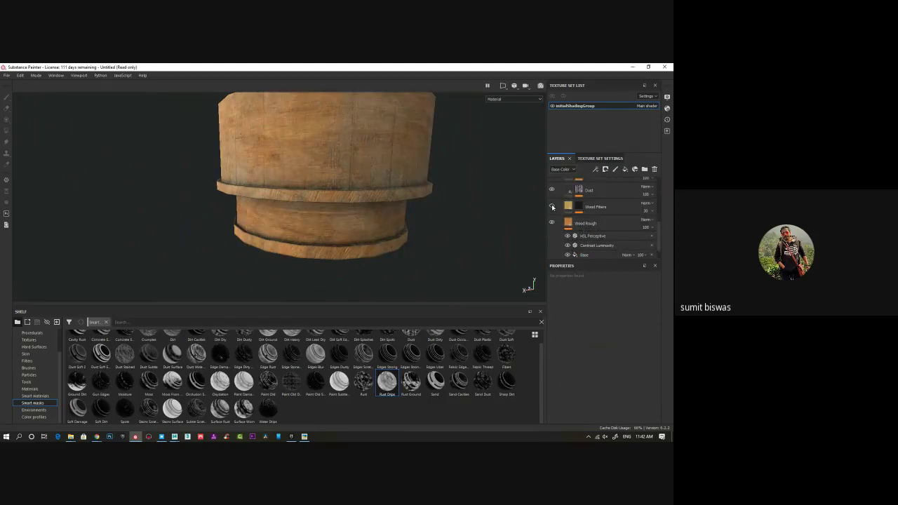
pyautogui.click(580, 207)
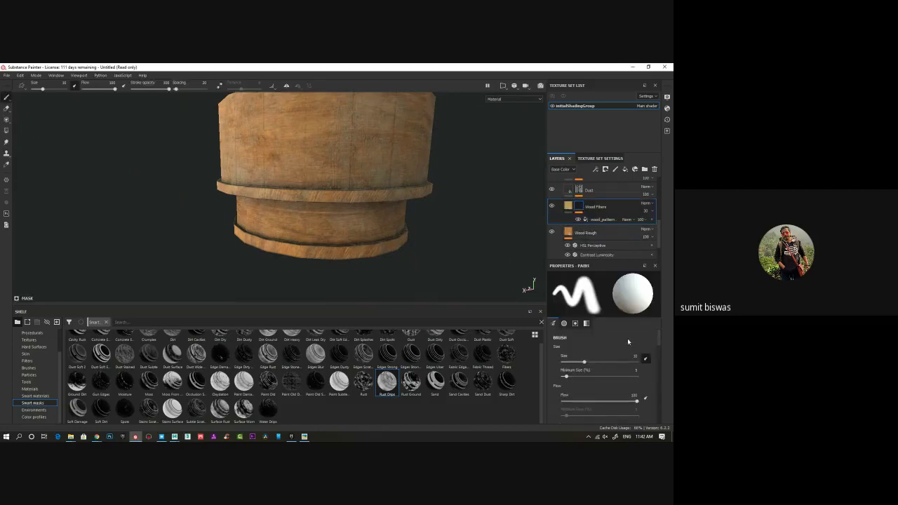
pyautogui.click(603, 219)
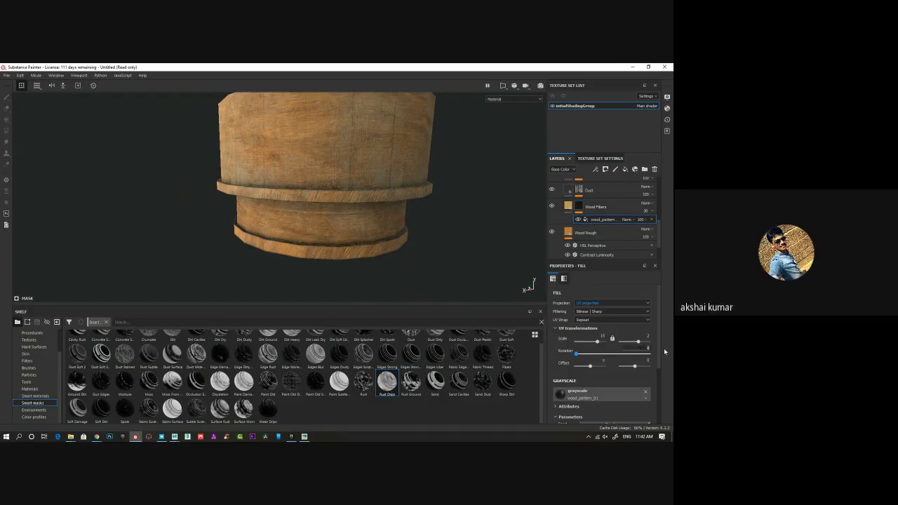
pyautogui.press('Return')
pyautogui.keyDown('alt'); pyautogui.moveTo(353, 219); pyautogui.dragTo(346, 264, button='middle'); pyautogui.keyUp('alt')
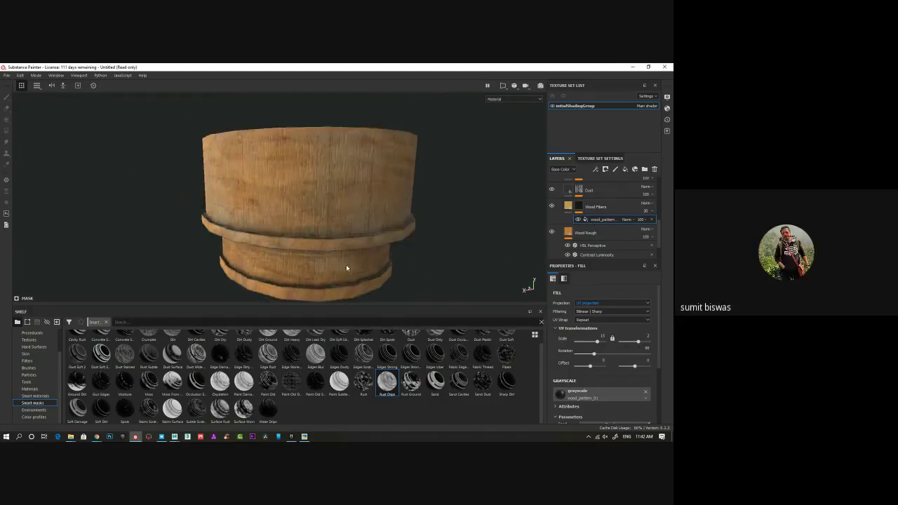
pyautogui.keyDown('alt'); pyautogui.moveTo(346, 265); pyautogui.dragTo(312, 209); pyautogui.keyUp('alt')
pyautogui.keyDown('alt'); pyautogui.moveTo(373, 250); pyautogui.dragTo(359, 242); pyautogui.keyUp('alt')
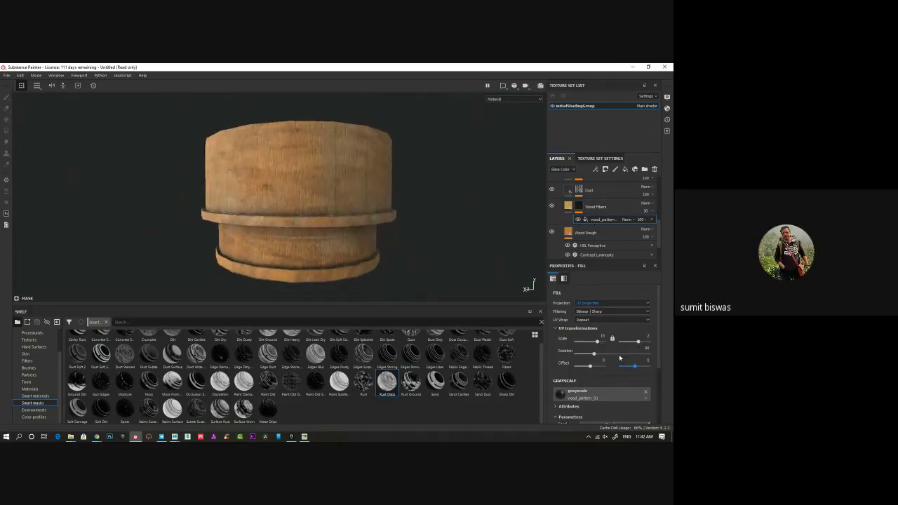
pyautogui.moveTo(598, 342); pyautogui.dragTo(600, 343)
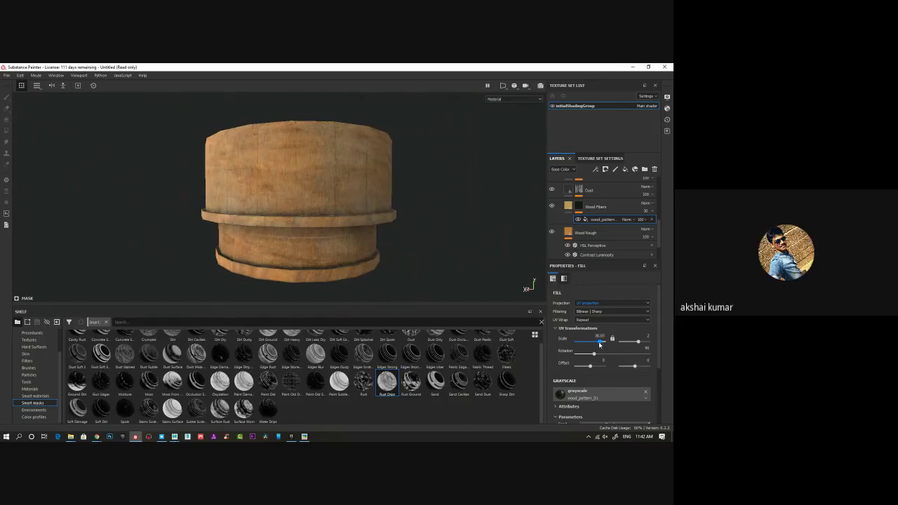
pyautogui.keyDown('alt'); pyautogui.moveTo(438, 237); pyautogui.dragTo(396, 221); pyautogui.keyUp('alt')
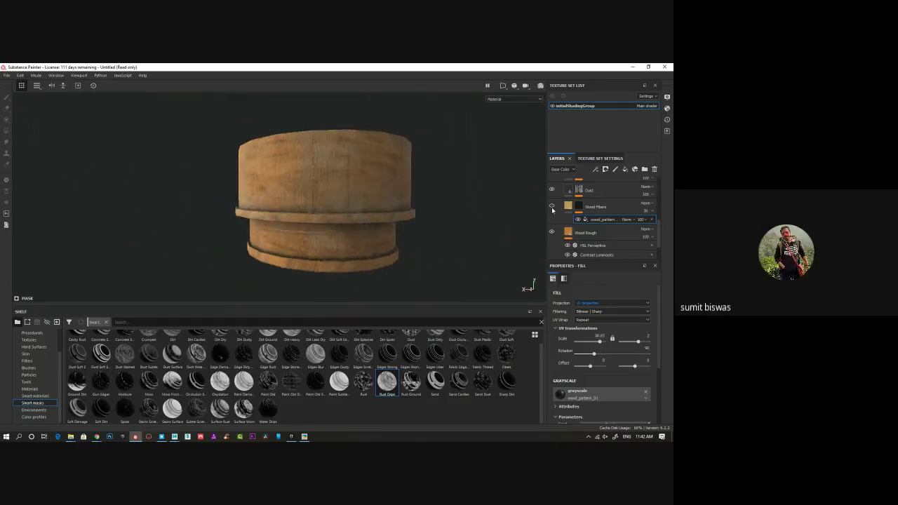
# Step: Select the Wood Fibers layer and browse the game reference photos of the wooden crates, metal tank and plank shed in the photo viewer
pyautogui.click(569, 207)
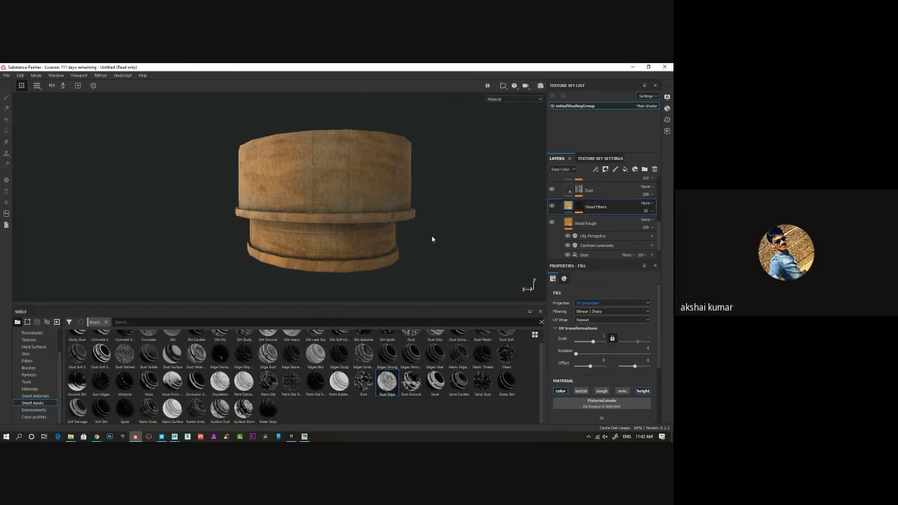
pyautogui.scroll(-2, 592, 393)
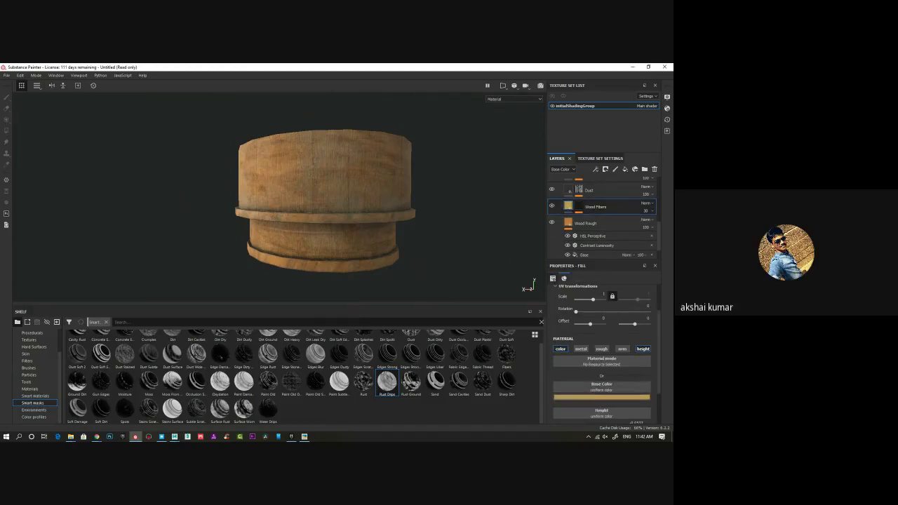
pyautogui.moveTo(0, 146); pyautogui.dragTo(88, 125)
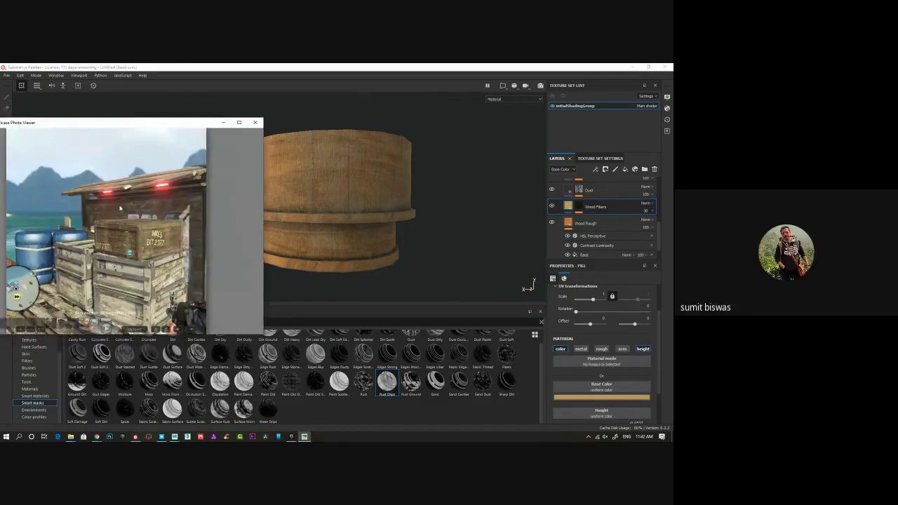
pyautogui.moveTo(155, 126); pyautogui.dragTo(153, 111)
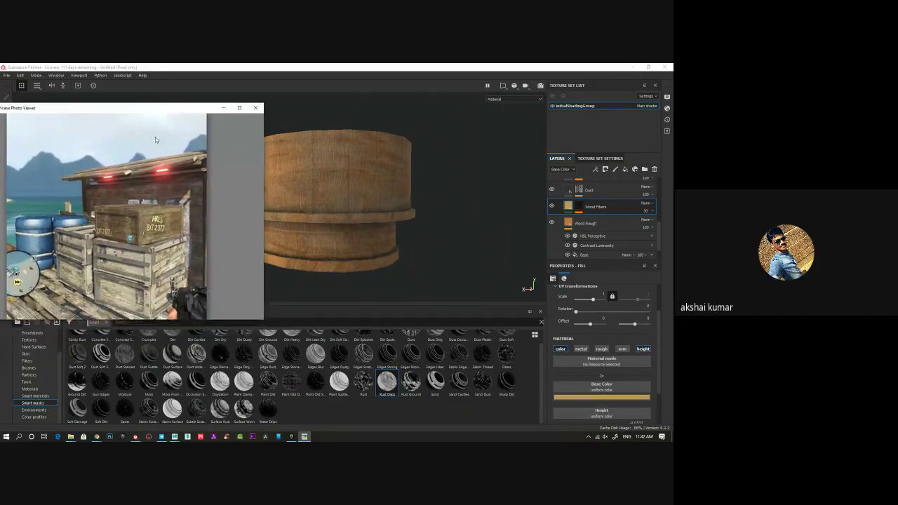
pyautogui.click(100, 317)
pyautogui.click(100, 317)
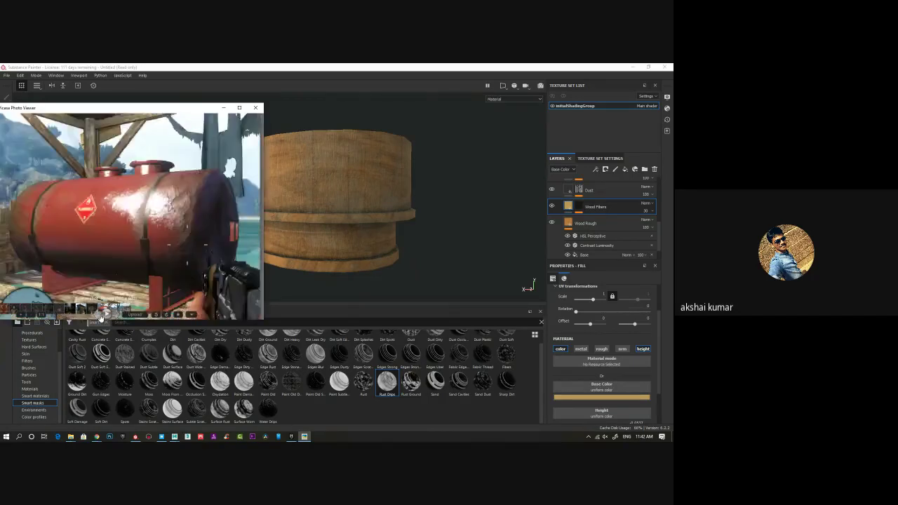
pyautogui.click(101, 317)
pyautogui.scroll(-1, 101, 316)
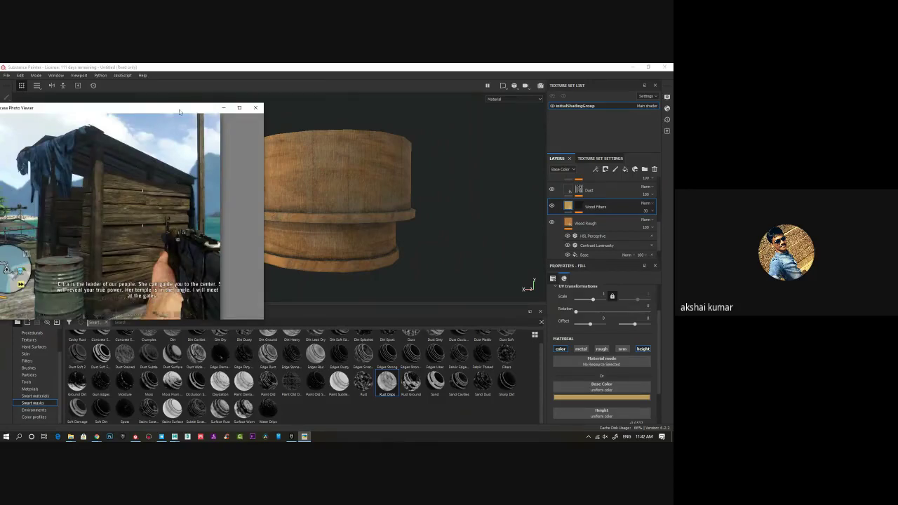
pyautogui.press('Escape')
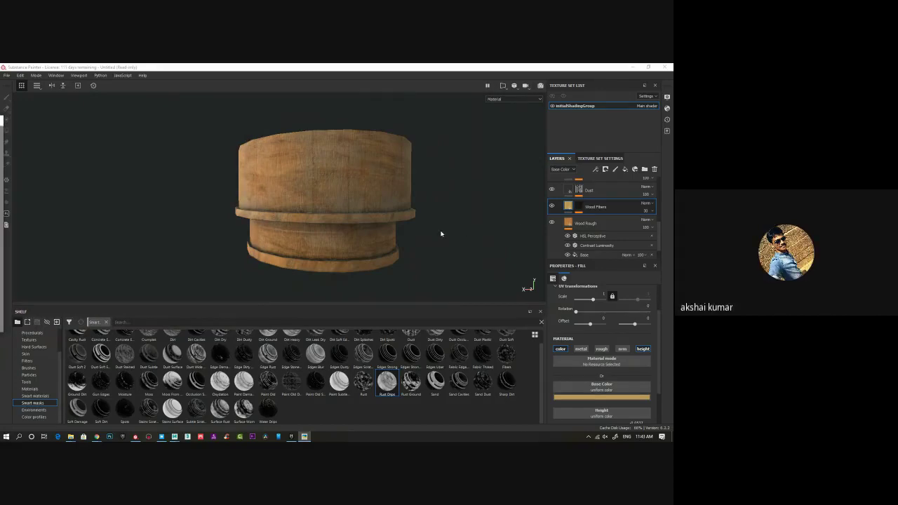
# Step: Check the Wood Fibers layer's effect on the tub and collapse the Wood Ship Hull Nordic group
pyautogui.click(551, 207)
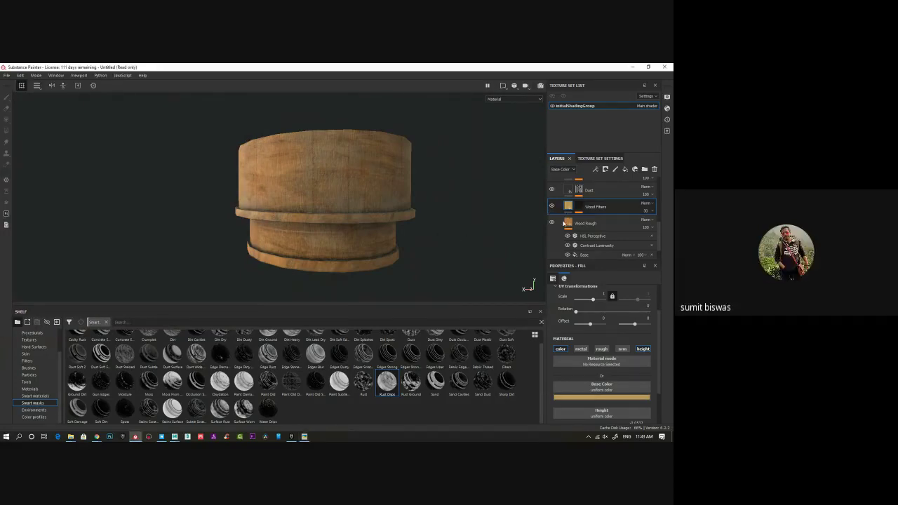
pyautogui.scroll(3, 562, 222)
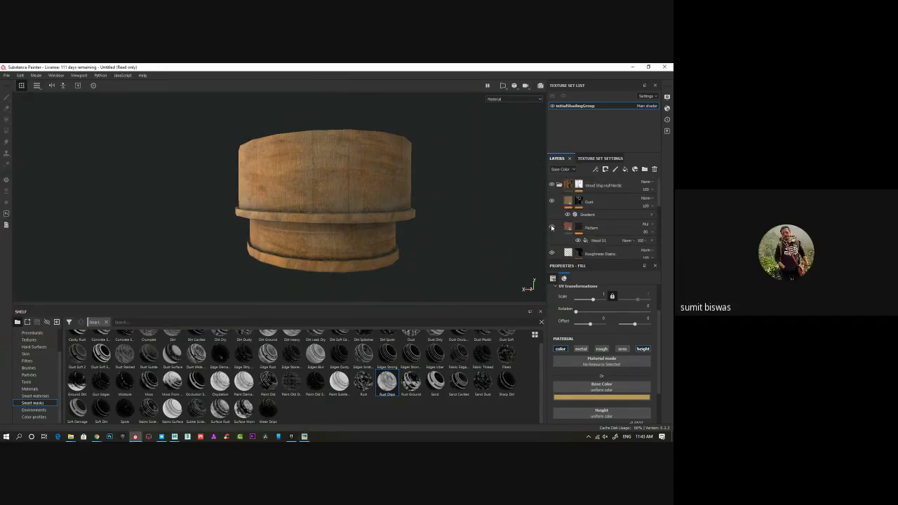
pyautogui.click(560, 185)
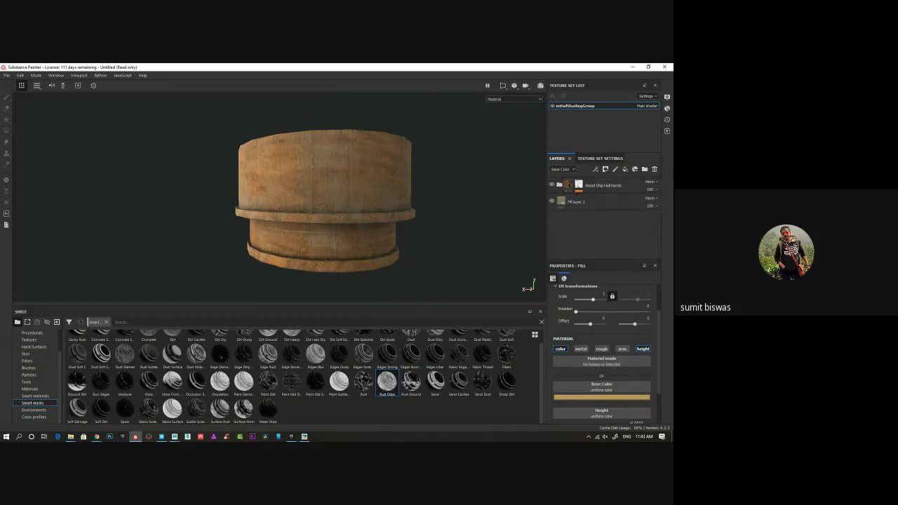
# Step: Add a fill layer above the Wood Ship Hull Nordic group with only the height channel active and lower its height slightly
pyautogui.click(626, 170)
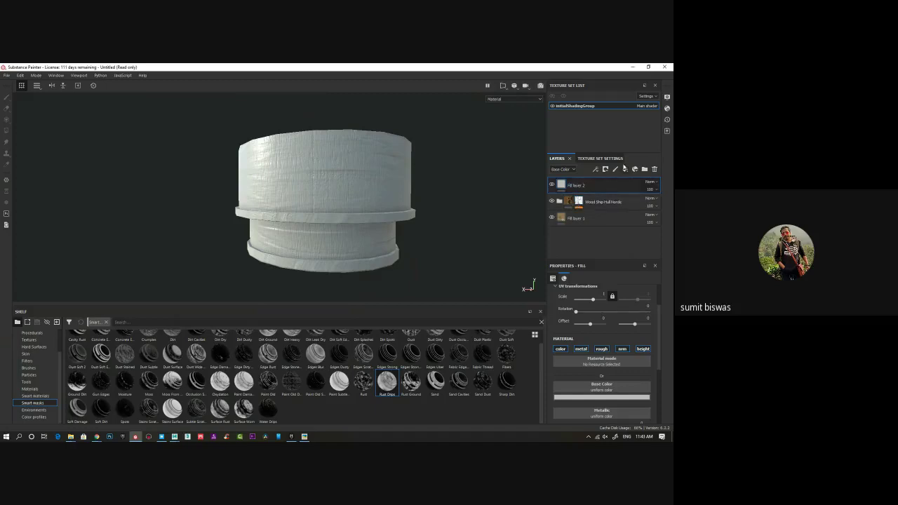
pyautogui.click(565, 351)
pyautogui.click(582, 350)
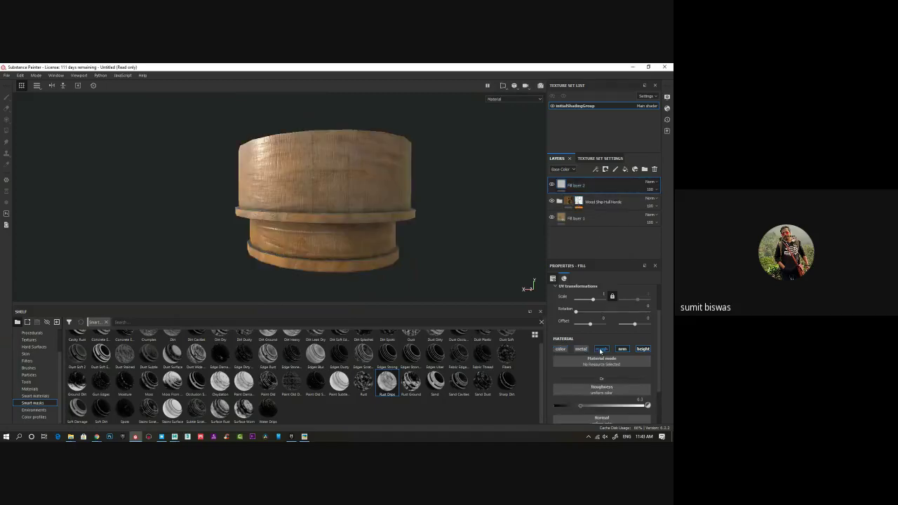
pyautogui.click(601, 349)
pyautogui.click(622, 349)
pyautogui.scroll(-1, 603, 383)
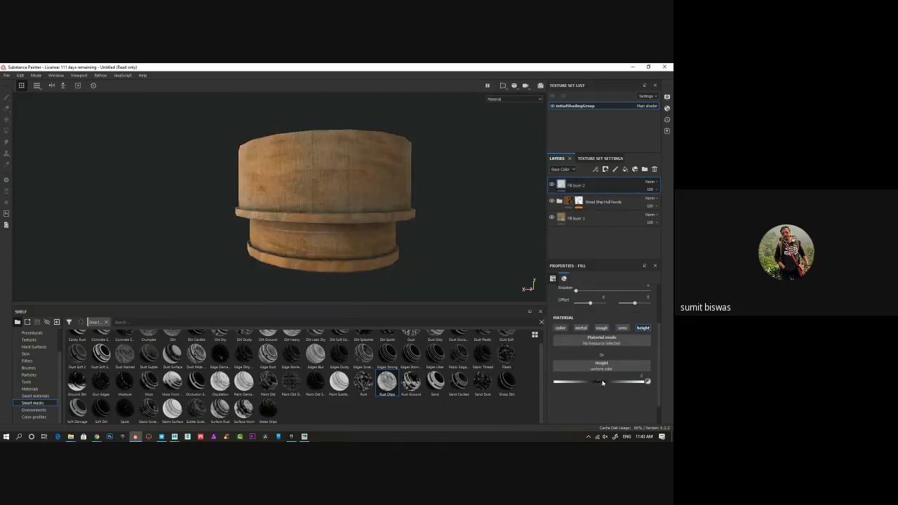
pyautogui.click(600, 384)
pyautogui.moveTo(602, 383); pyautogui.dragTo(595, 383)
# Step: Add a black mask to the height fill layer and give it a fill using the Anisotropic Noise texture
pyautogui.rightClick(570, 184)
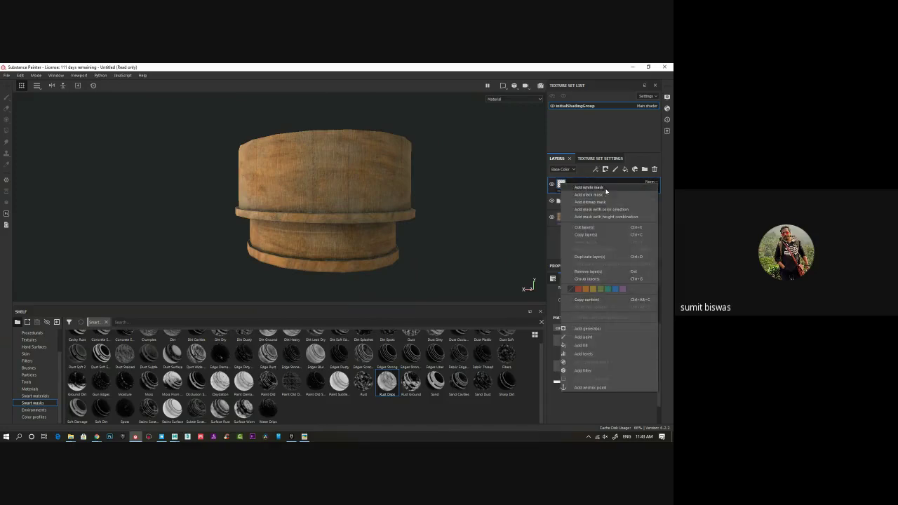
pyautogui.click(603, 197)
pyautogui.rightClick(572, 185)
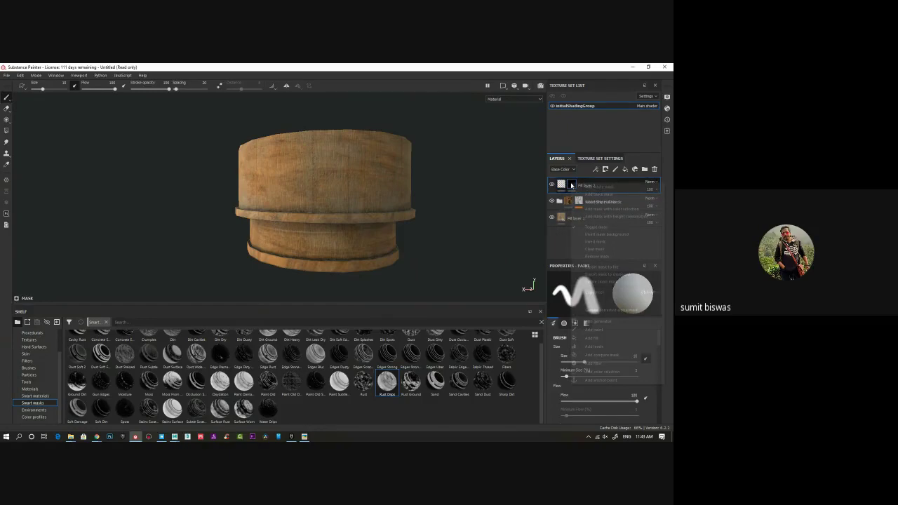
pyautogui.click(595, 338)
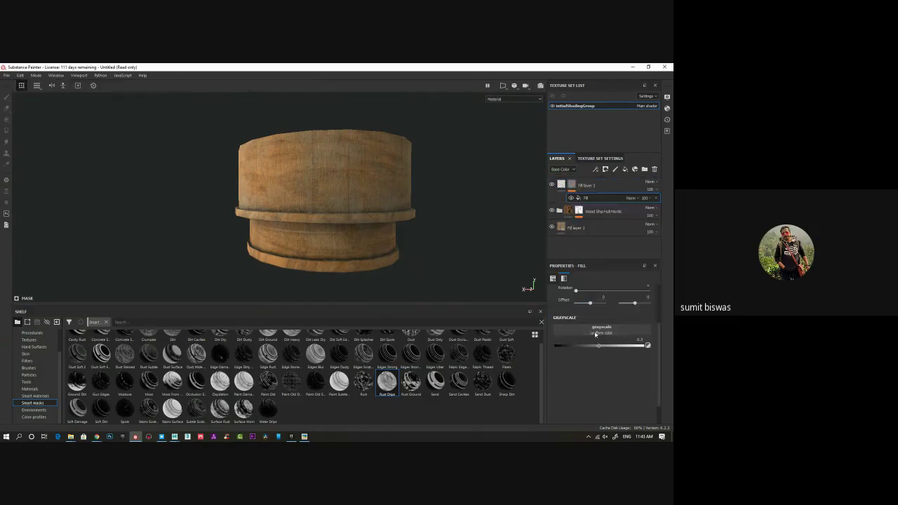
pyautogui.click(597, 327)
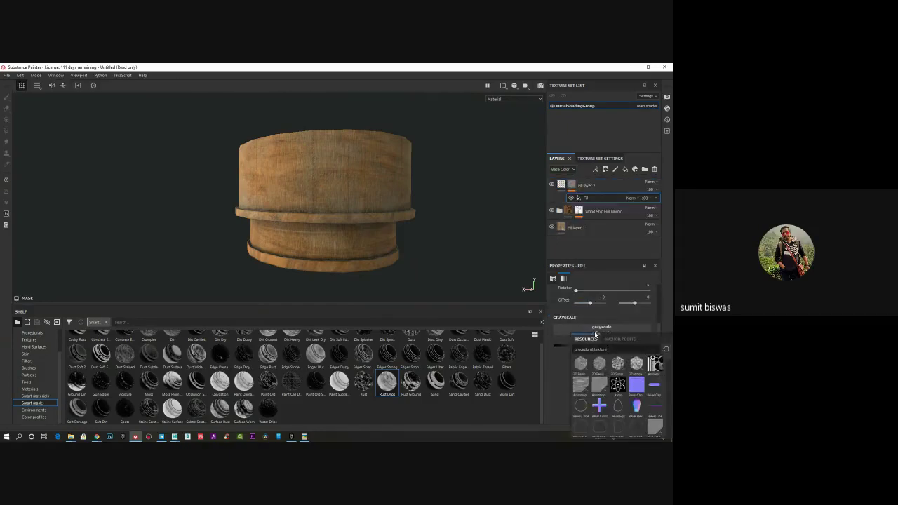
pyautogui.click(580, 386)
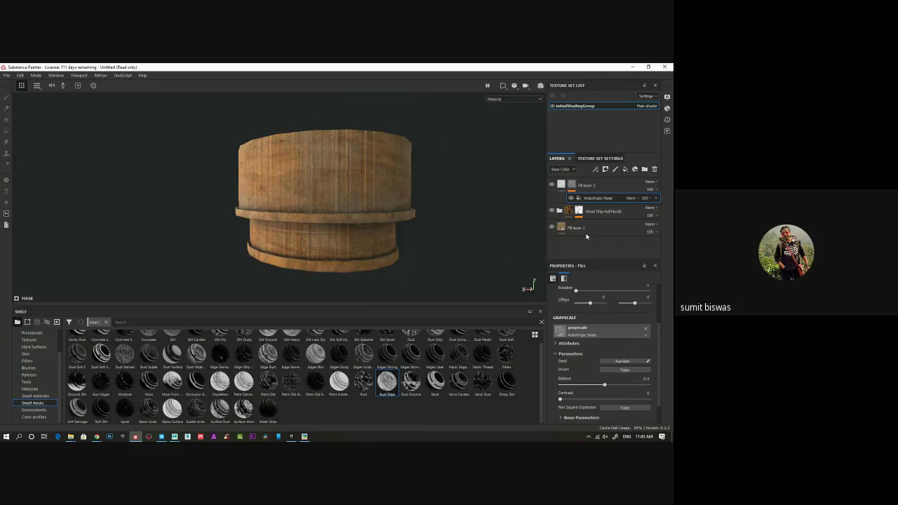
# Step: Set the Anisotropic Noise balance to 0.6 and strongly increase its contrast
pyautogui.scroll(-1, 596, 370)
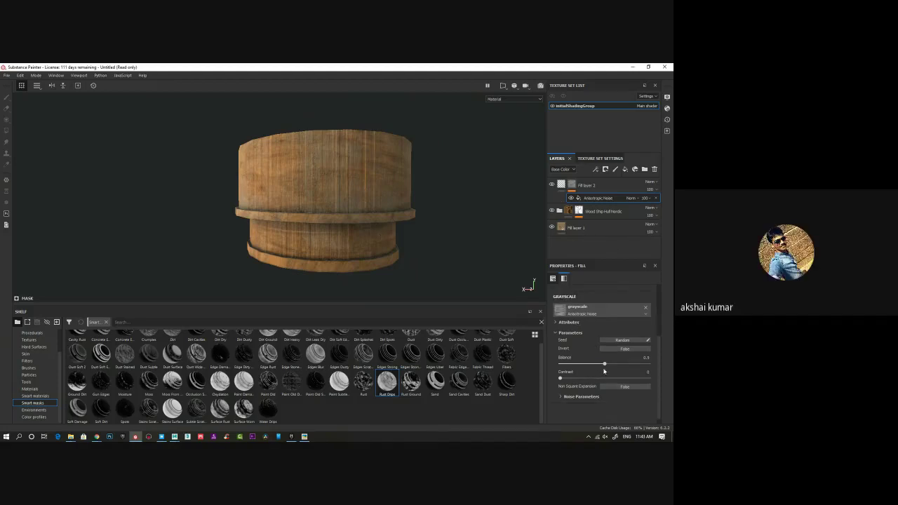
pyautogui.moveTo(604, 365); pyautogui.dragTo(614, 365)
pyautogui.moveTo(560, 378); pyautogui.dragTo(656, 379)
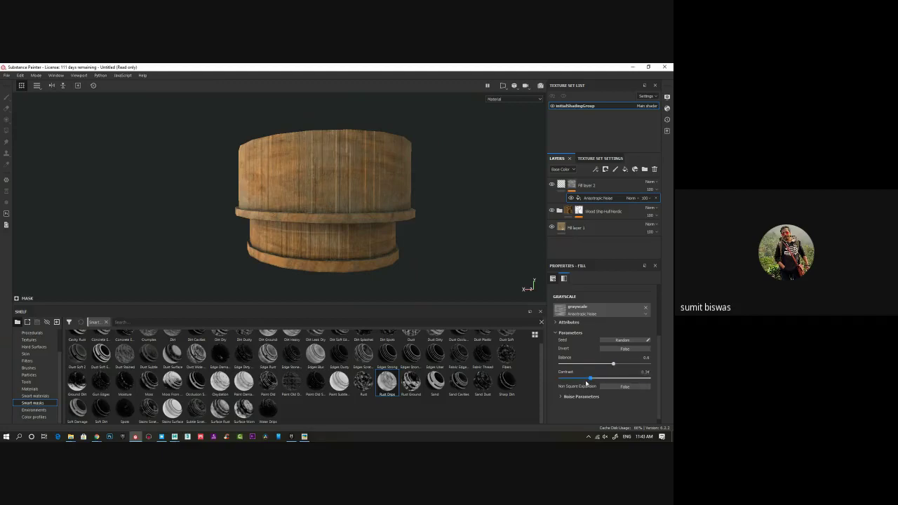
# Step: Replace the noise texture in the height layer's mask with Directional Noise 4
pyautogui.click(615, 310)
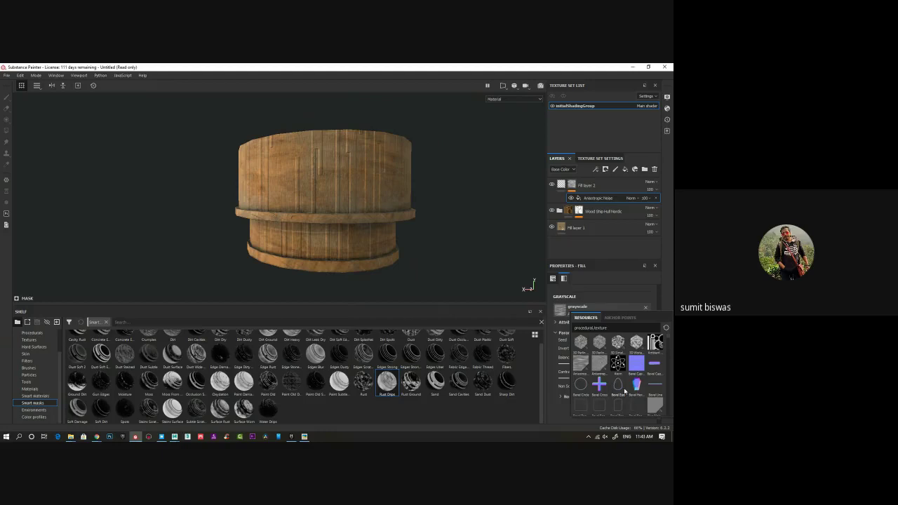
pyautogui.scroll(-3, 625, 394)
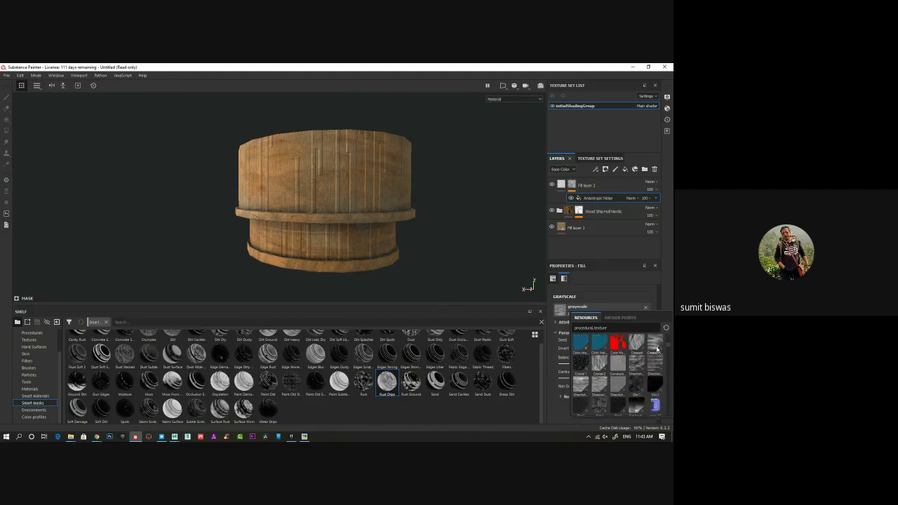
pyautogui.click(598, 388)
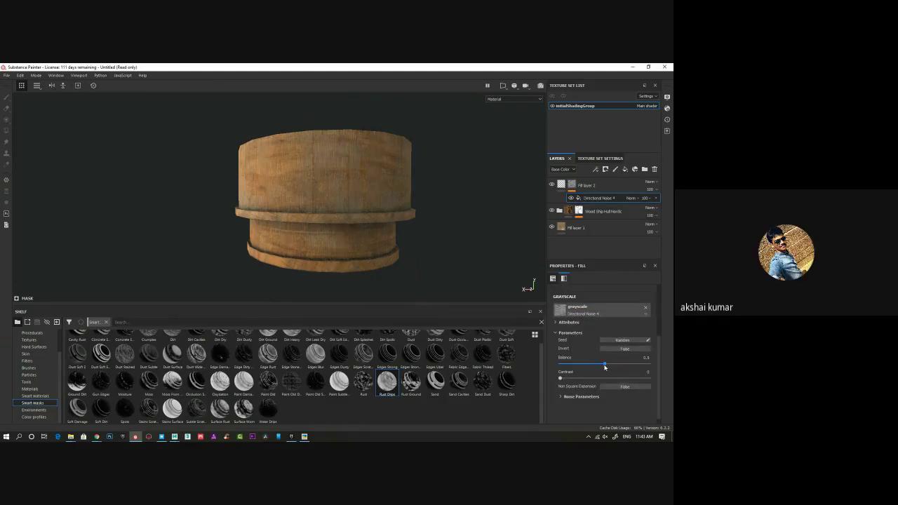
# Step: Set the Directional Noise 4 balance to about 0.76 and its contrast to about 0.26
pyautogui.moveTo(604, 364); pyautogui.dragTo(627, 365)
pyautogui.scroll(2, 589, 345)
pyautogui.scroll(-2, 587, 372)
pyautogui.scroll(2, 582, 380)
pyautogui.scroll(-2, 582, 380)
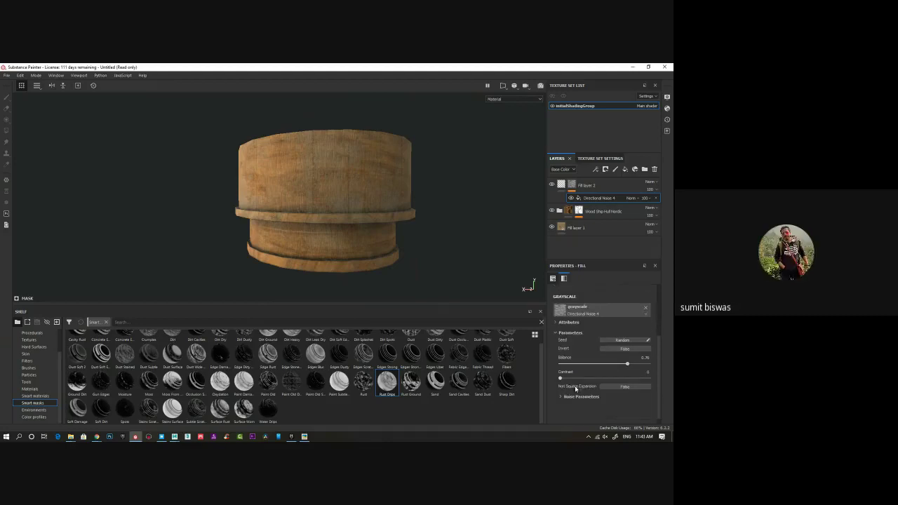
pyautogui.moveTo(561, 377); pyautogui.dragTo(589, 376)
# Step: Unlink the noise fill's UV scale, with 11.13 horizontally and 92.92 vertically
pyautogui.scroll(2, 593, 362)
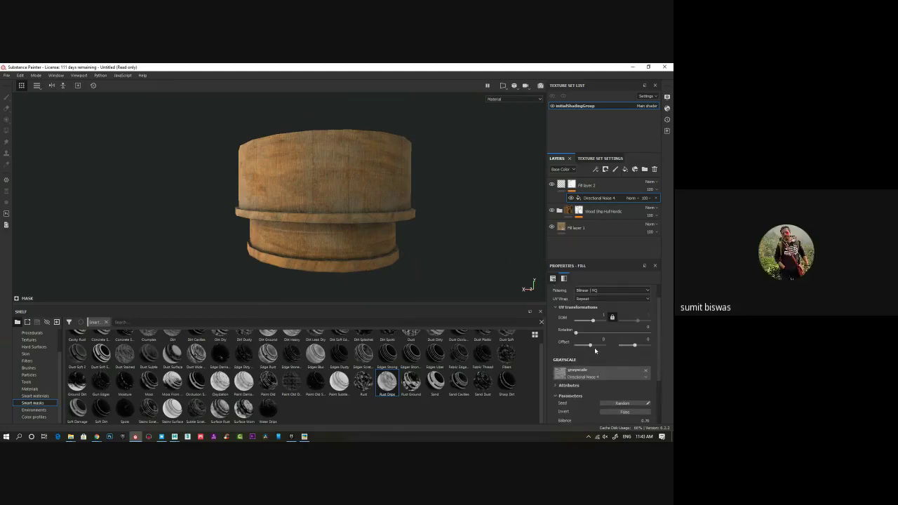
pyautogui.moveTo(594, 322); pyautogui.dragTo(597, 321)
pyautogui.scroll(-1, 608, 383)
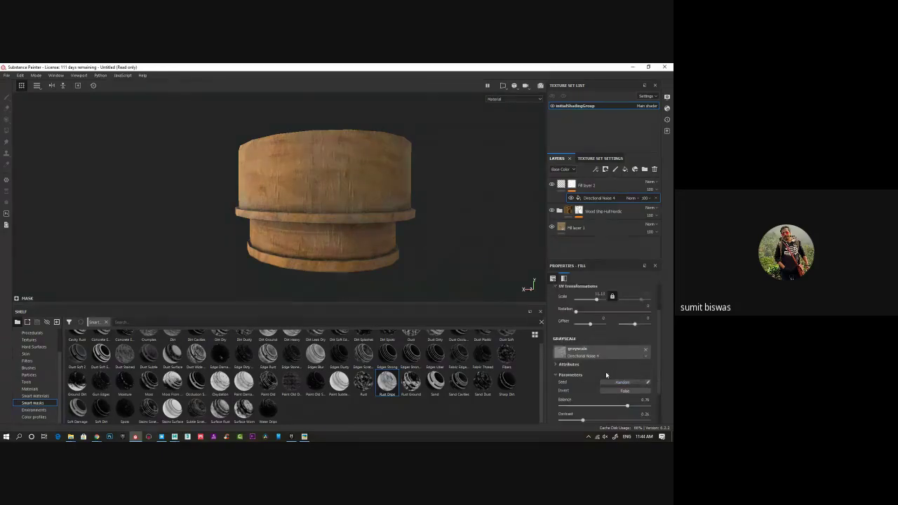
pyautogui.scroll(1, 608, 375)
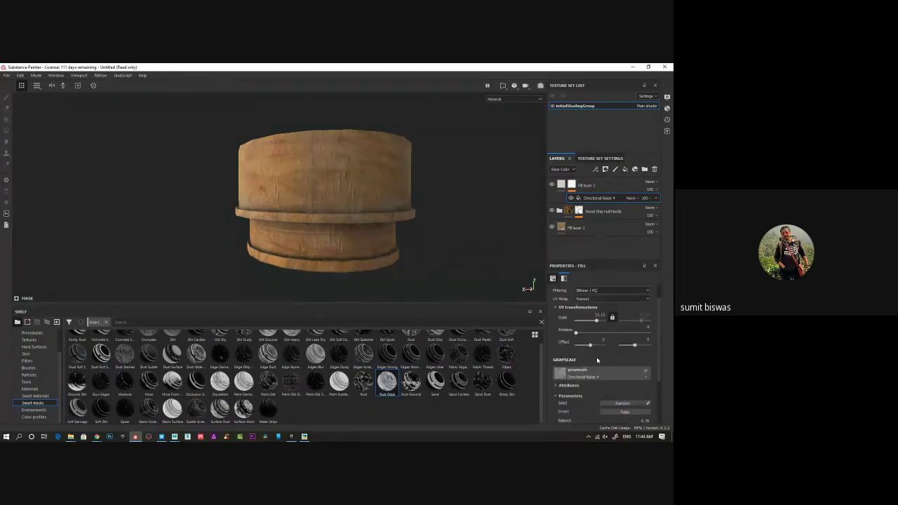
pyautogui.click(613, 318)
pyautogui.moveTo(641, 321); pyautogui.dragTo(597, 323)
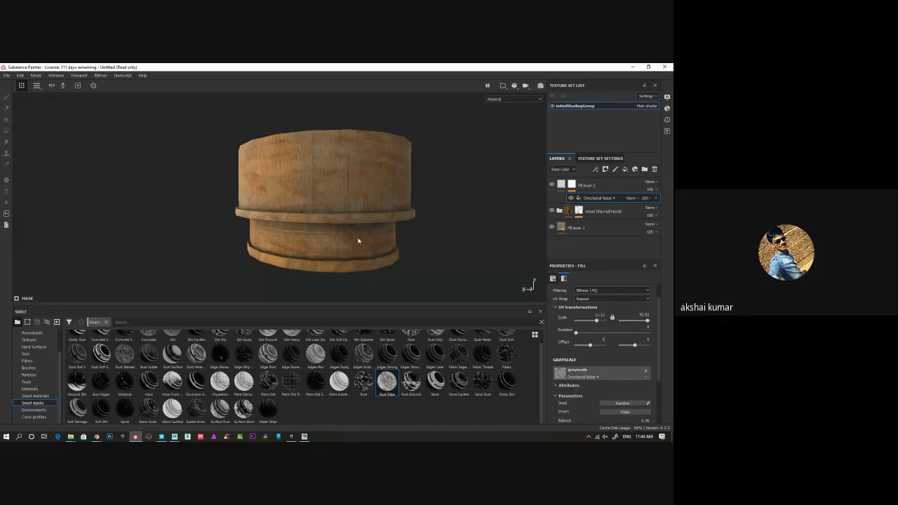
# Step: Delete the height fill layer, the Wood Ship Hull Nordic group and the base fill layer from the tub
pyautogui.keyDown('alt'); pyautogui.moveTo(409, 243); pyautogui.dragTo(397, 259); pyautogui.keyUp('alt')
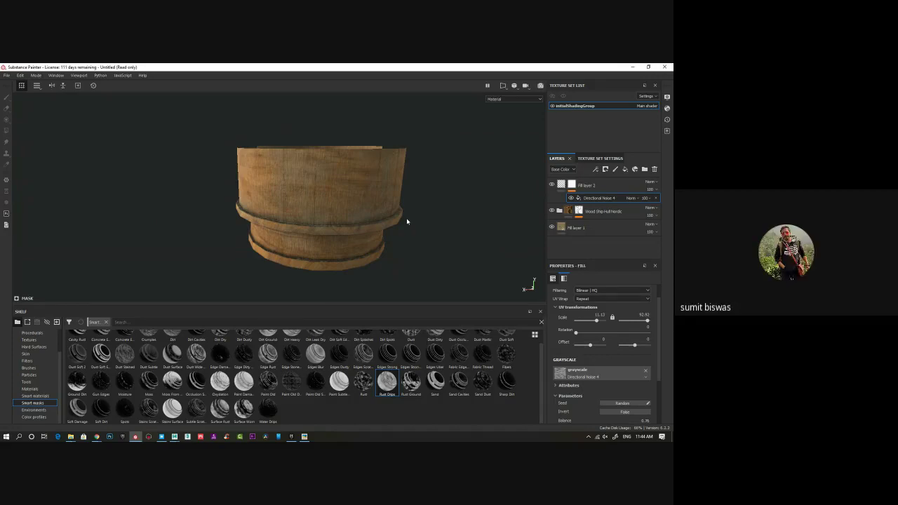
pyautogui.keyDown('alt'); pyautogui.moveTo(330, 213); pyautogui.dragTo(386, 200); pyautogui.keyUp('alt')
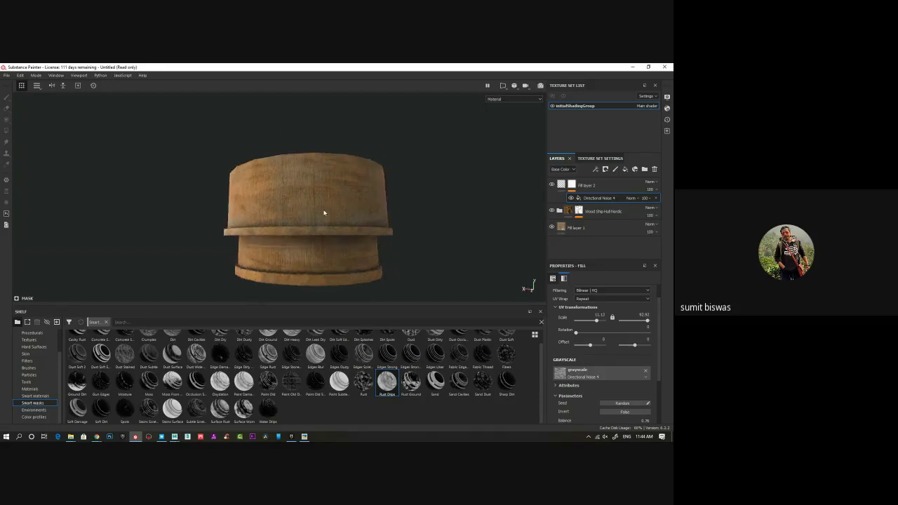
pyautogui.keyDown('alt'); pyautogui.moveTo(324, 212); pyautogui.dragTo(361, 192); pyautogui.keyUp('alt')
pyautogui.click(619, 186)
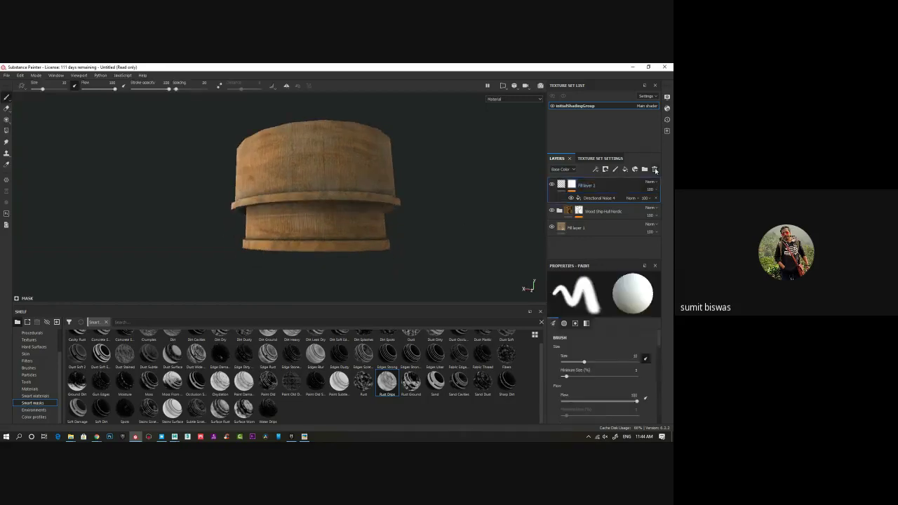
pyautogui.click(655, 169)
pyautogui.click(654, 169)
pyautogui.click(655, 169)
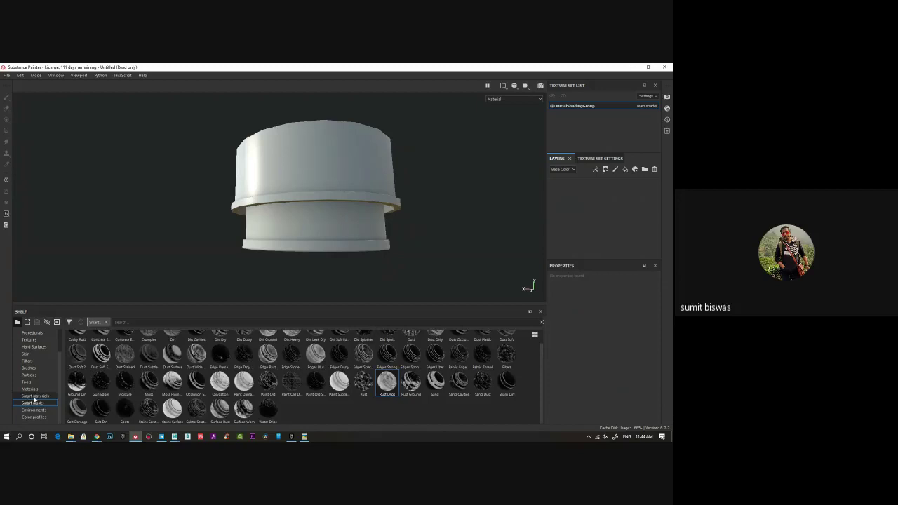
# Step: Search the smart materials for "fab" and apply Fabric Denim Washed Out to the tub
pyautogui.click(35, 396)
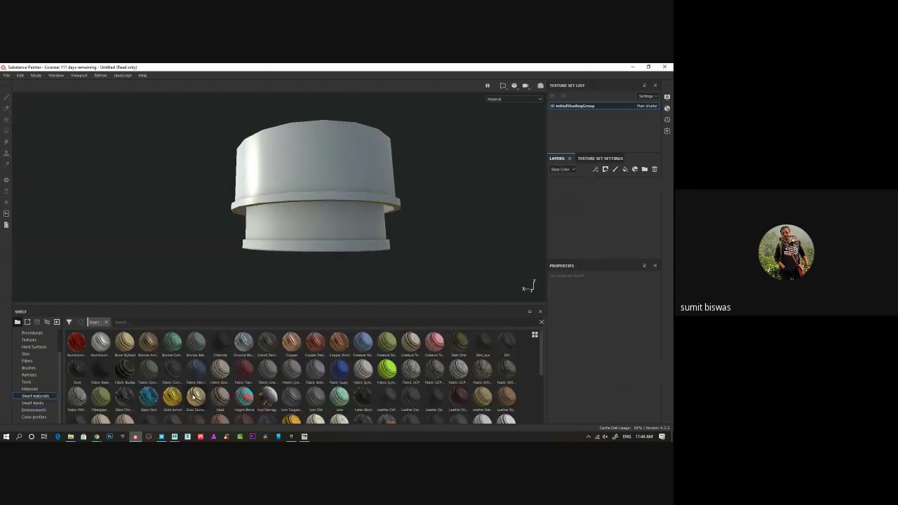
pyautogui.click(166, 323)
pyautogui.write('fab')
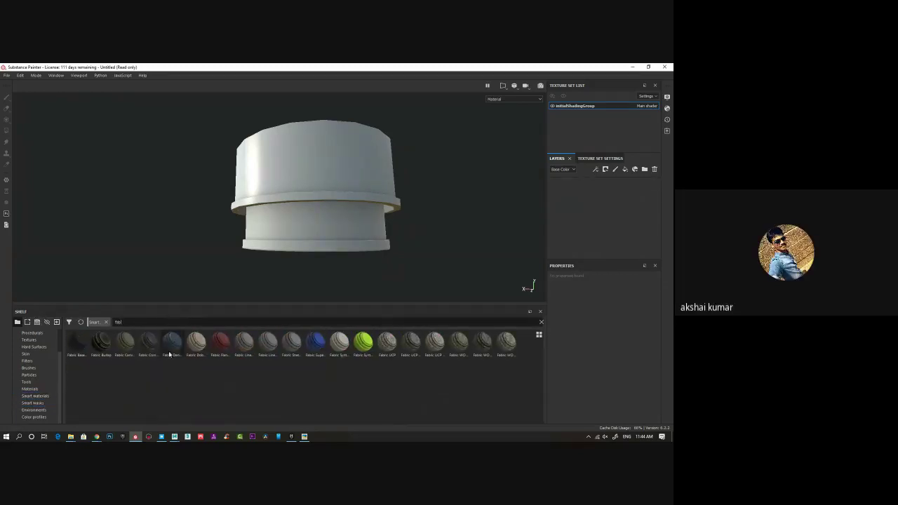
pyautogui.moveTo(172, 341); pyautogui.dragTo(565, 224)
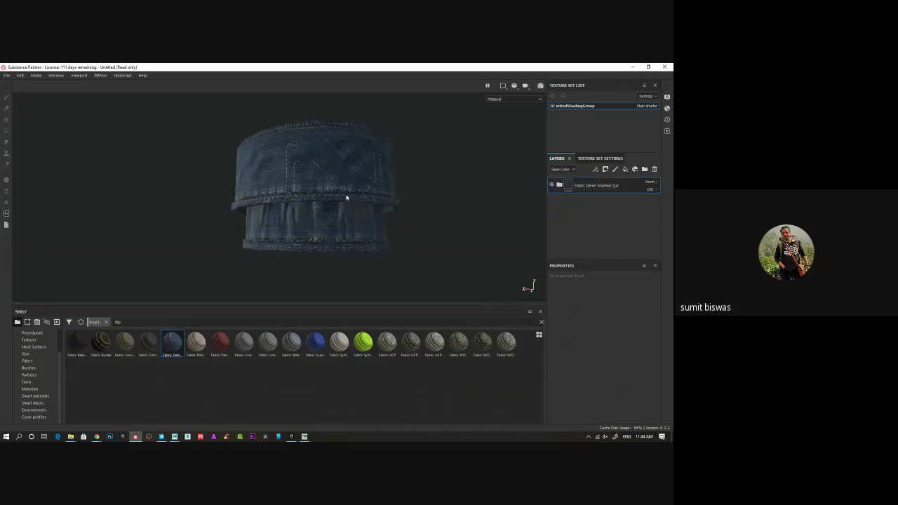
# Step: Delete the Stitches Motifs layer from the Fabric Denim Washed Out group and inspect the tub's denim surface
pyautogui.click(559, 185)
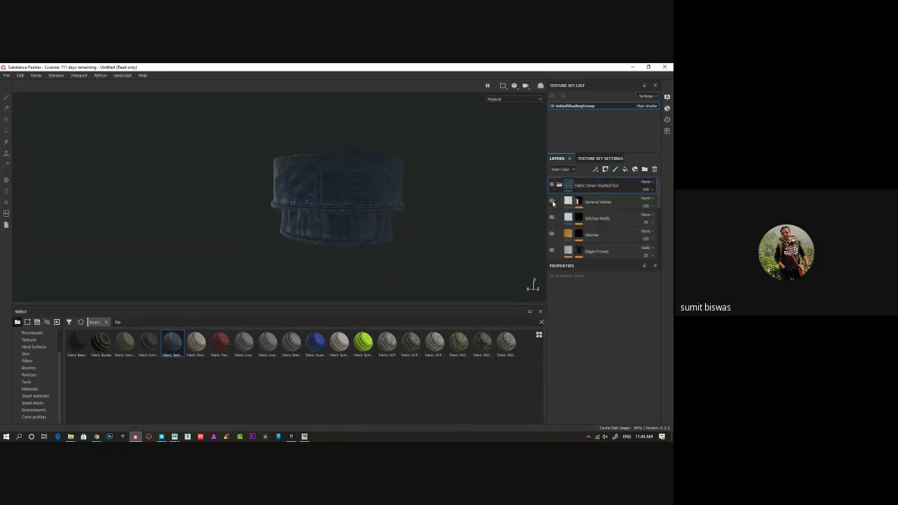
pyautogui.click(551, 217)
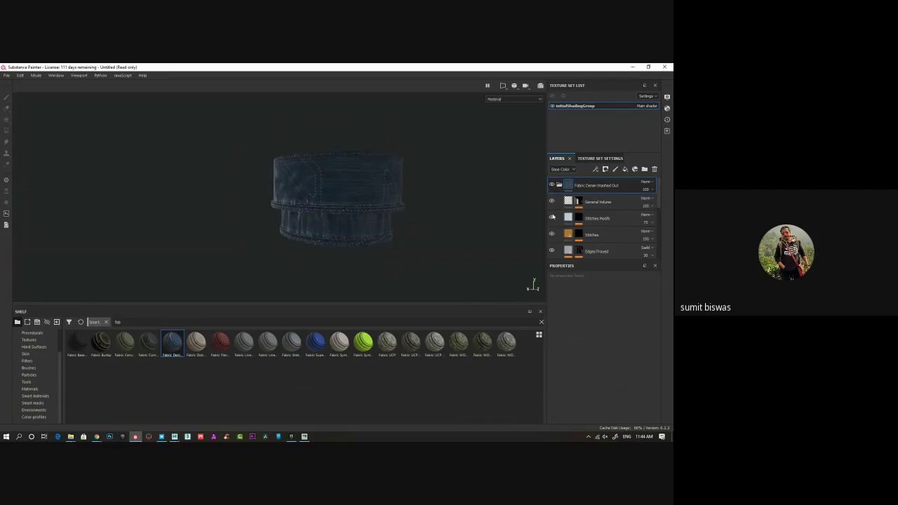
pyautogui.click(611, 221)
pyautogui.press('Delete')
pyautogui.keyDown('alt'); pyautogui.moveTo(434, 234); pyautogui.dragTo(490, 228); pyautogui.keyUp('alt')
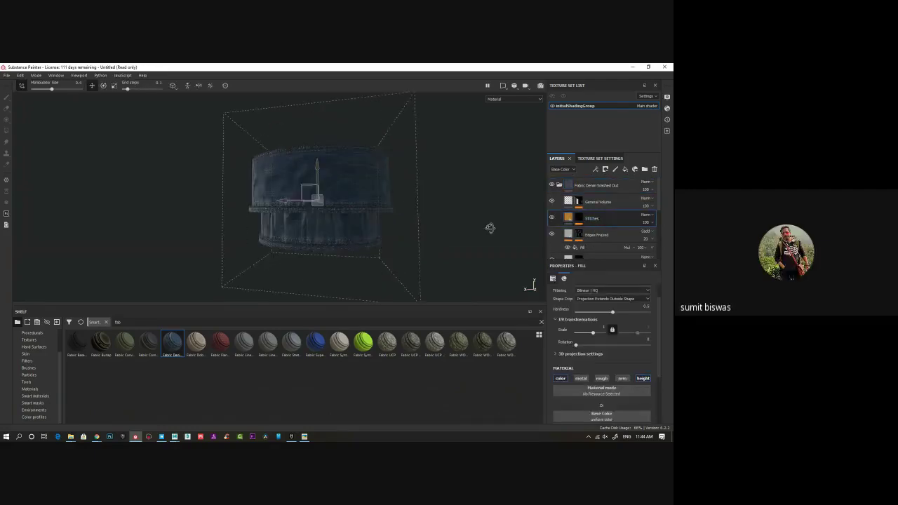
pyautogui.keyDown('alt'); pyautogui.moveTo(491, 228); pyautogui.dragTo(496, 271, button='right'); pyautogui.keyUp('alt')
pyautogui.keyDown('alt'); pyautogui.moveTo(347, 138); pyautogui.dragTo(396, 122); pyautogui.keyUp('alt')
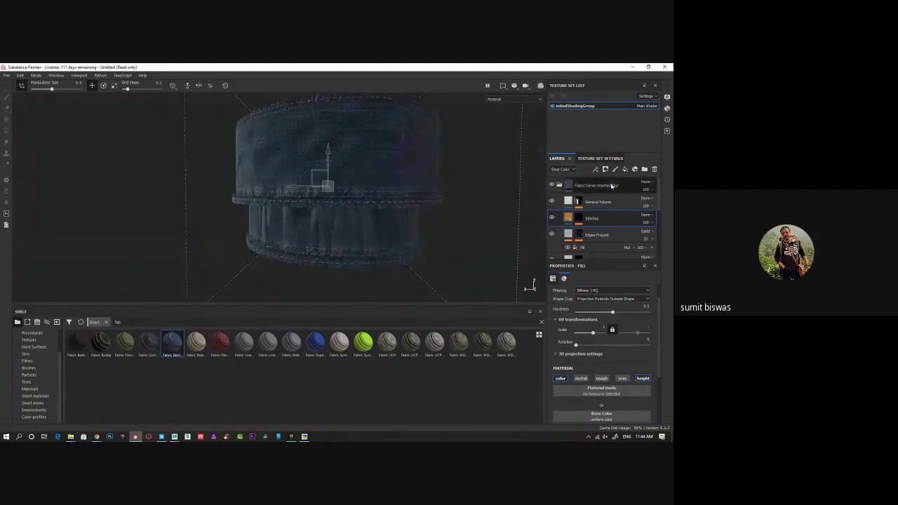
pyautogui.click(612, 186)
pyautogui.scroll(-3, 387, 198)
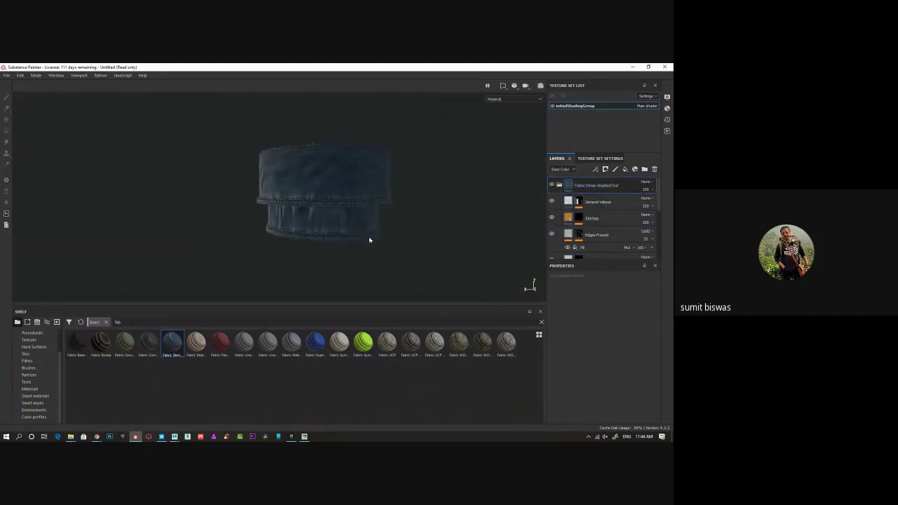
pyautogui.keyDown('alt'); pyautogui.moveTo(370, 240); pyautogui.dragTo(335, 232); pyautogui.keyUp('alt')
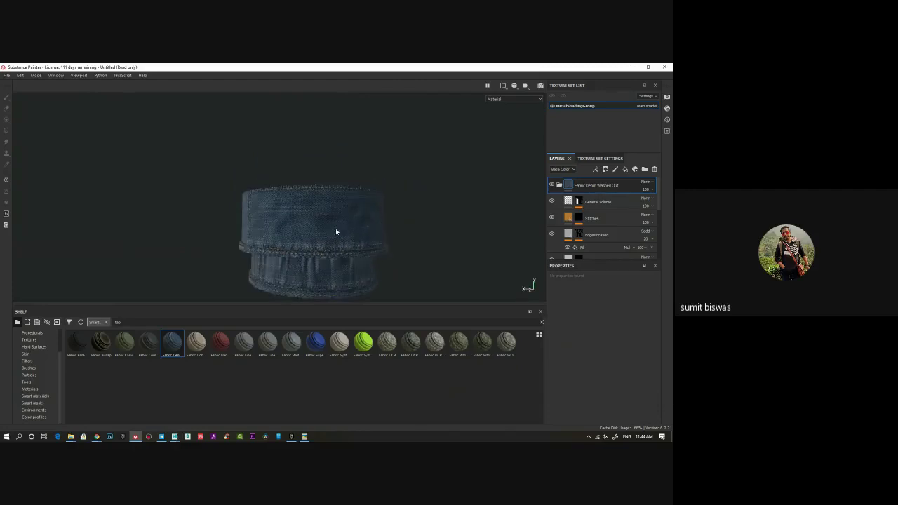
pyautogui.moveTo(335, 231); pyautogui.dragTo(321, 167, button='middle')
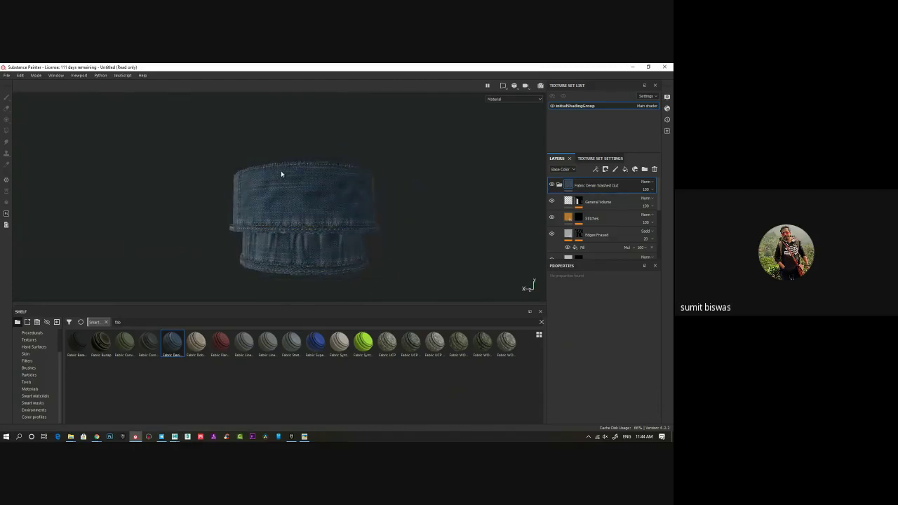
# Step: Switch the main shader to pbr-metal-rough-with-alpha-test
pyautogui.click(602, 159)
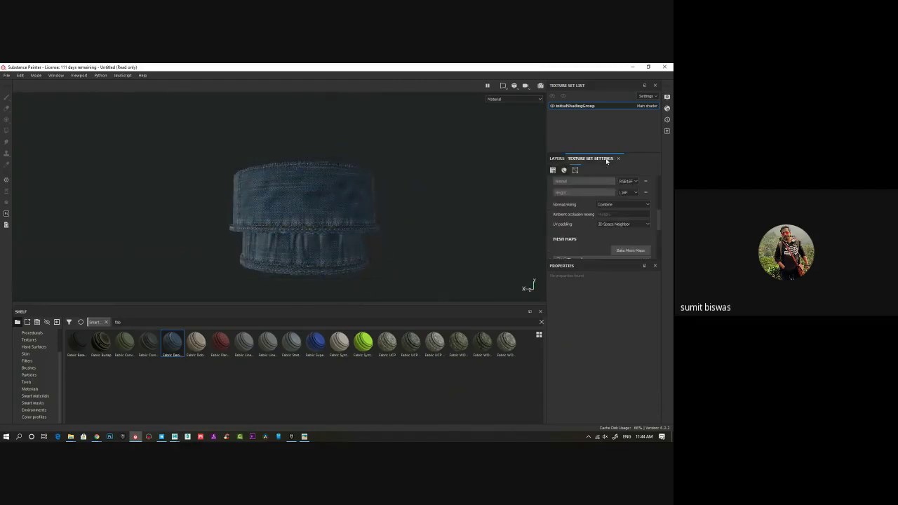
pyautogui.click(668, 108)
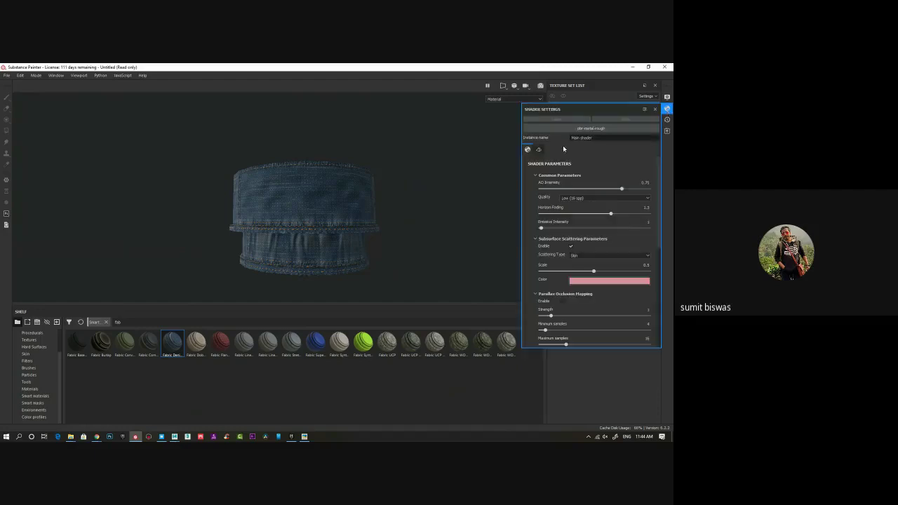
pyautogui.click(594, 130)
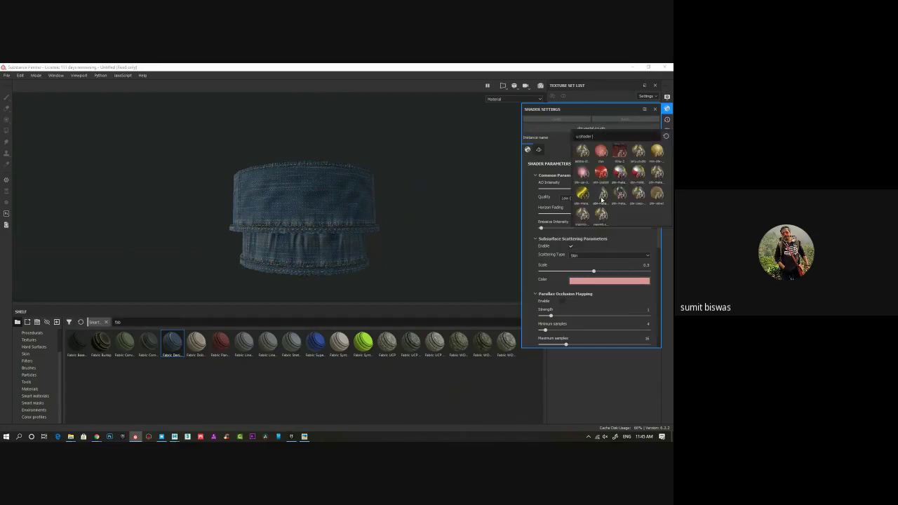
pyautogui.moveTo(601, 200)
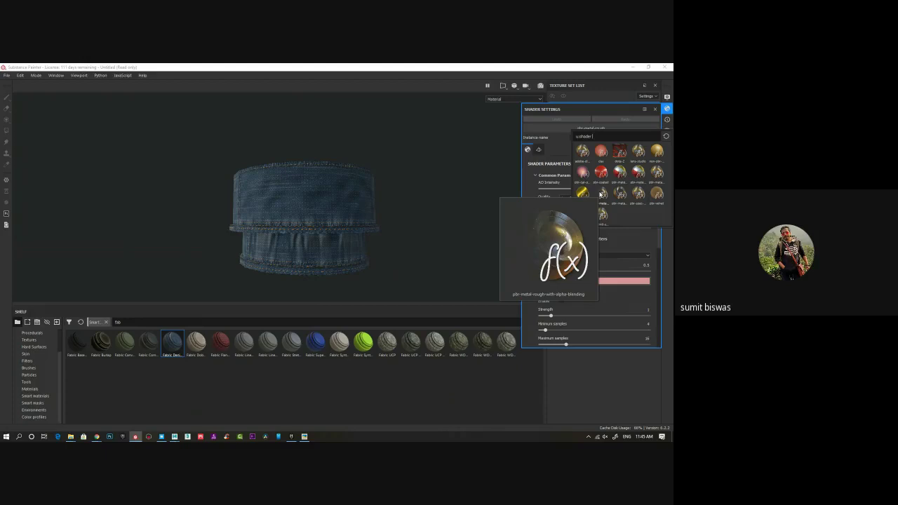
pyautogui.click(620, 194)
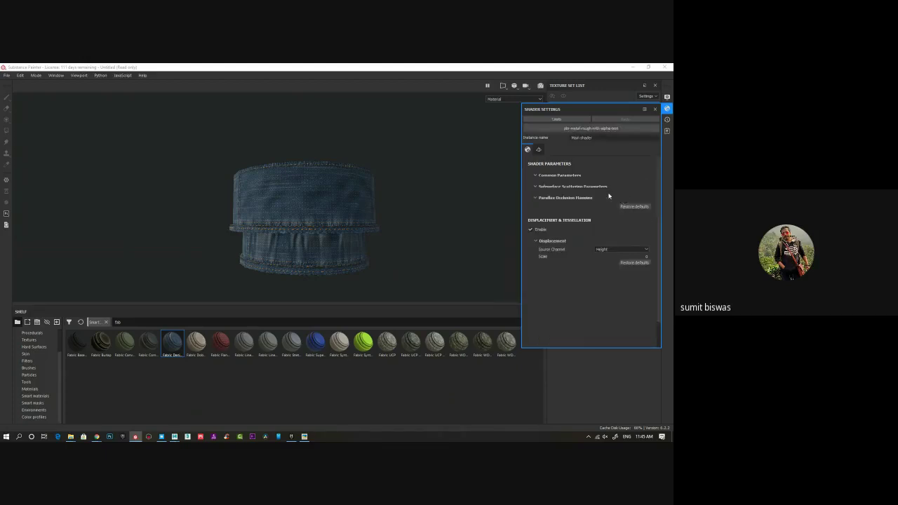
pyautogui.click(656, 109)
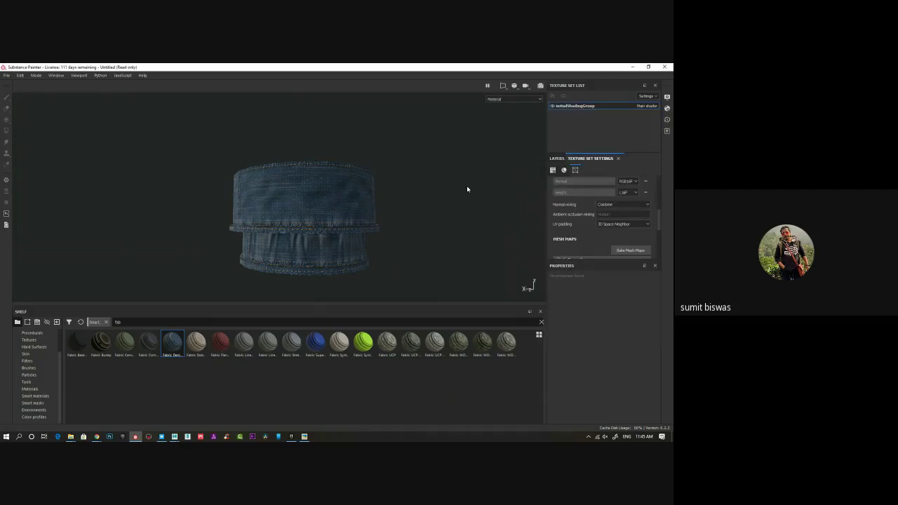
# Step: Collapse the Fabric Denim Washed Out group and add an Opacity channel to the texture set
pyautogui.click(557, 158)
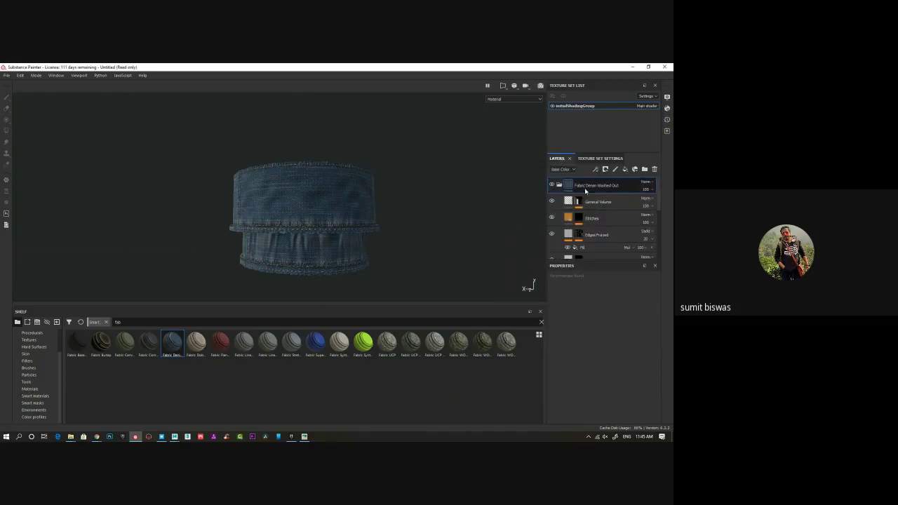
pyautogui.click(559, 185)
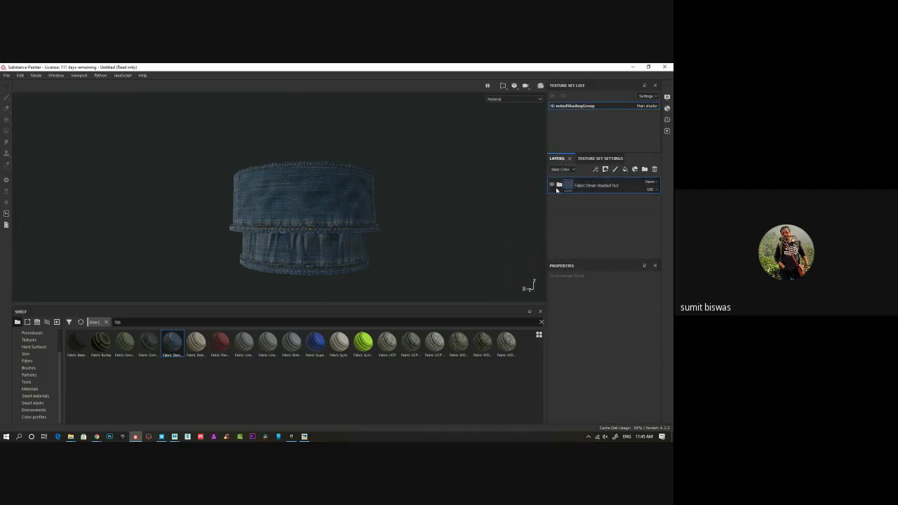
pyautogui.click(600, 158)
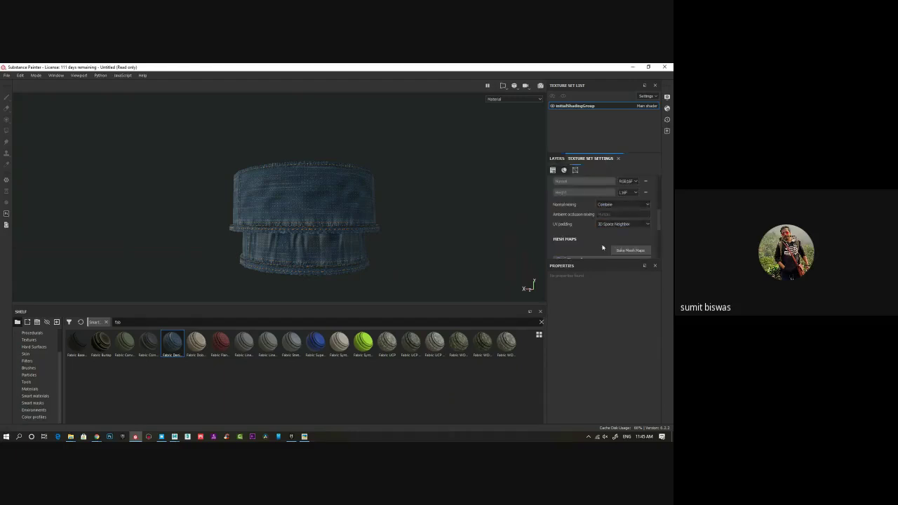
pyautogui.scroll(3, 598, 237)
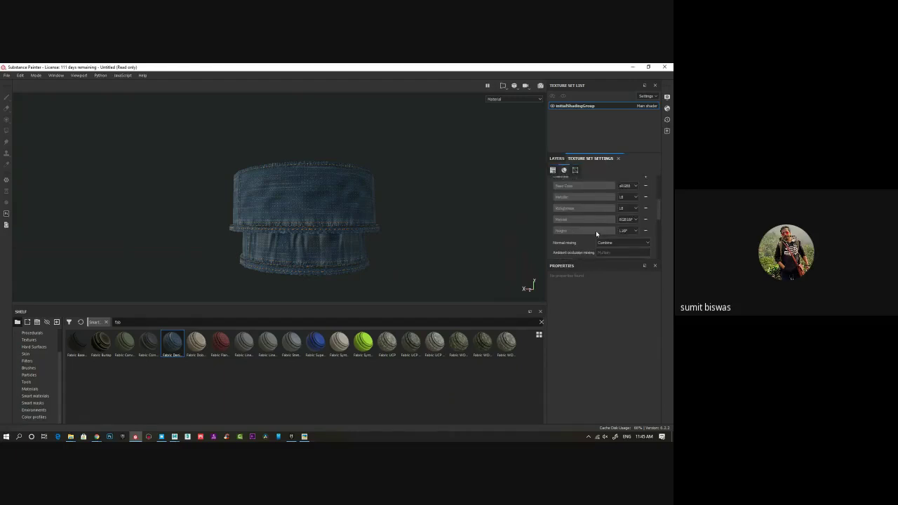
pyautogui.scroll(2, 586, 224)
pyautogui.click(646, 197)
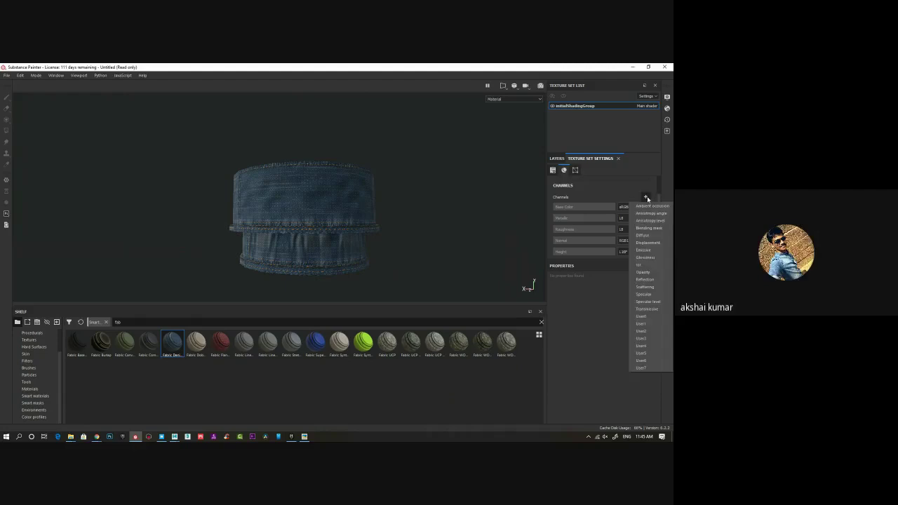
pyautogui.click(652, 272)
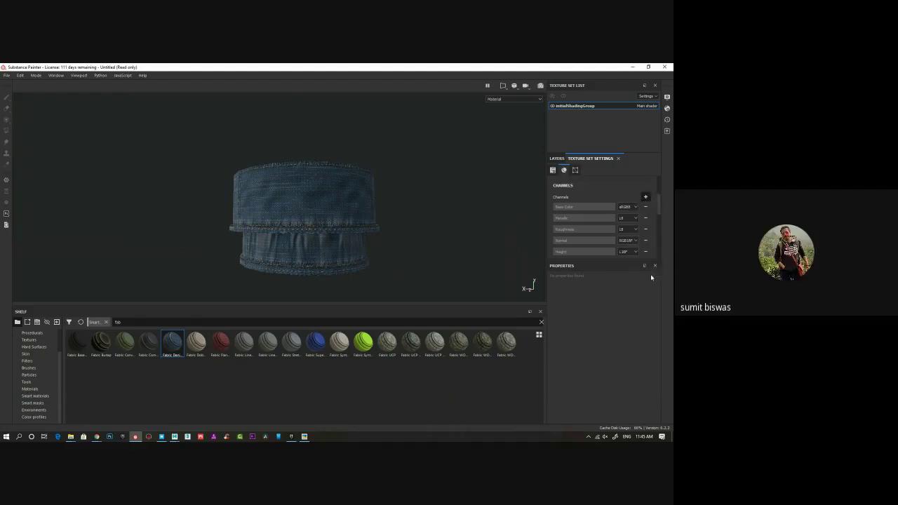
# Step: Add a fill layer above the denim group with only the opacity channel active and set its opacity value to 0
pyautogui.click(557, 159)
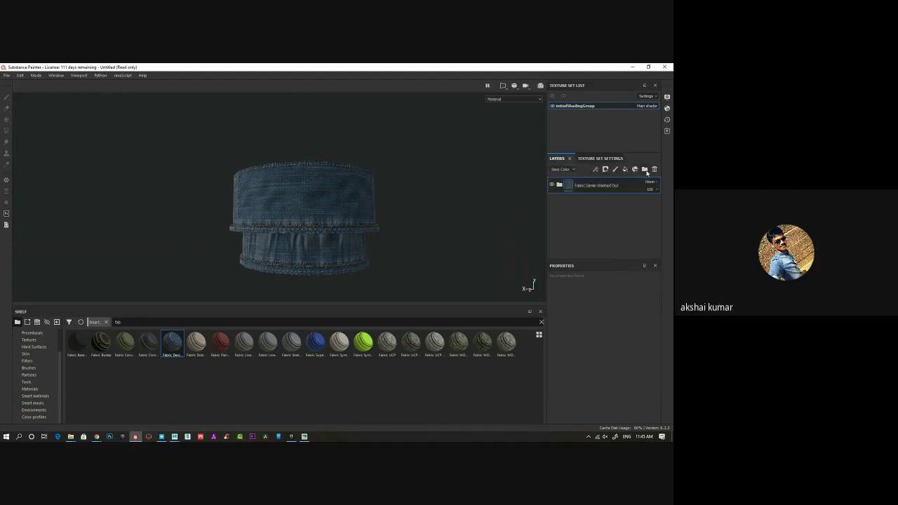
pyautogui.click(626, 170)
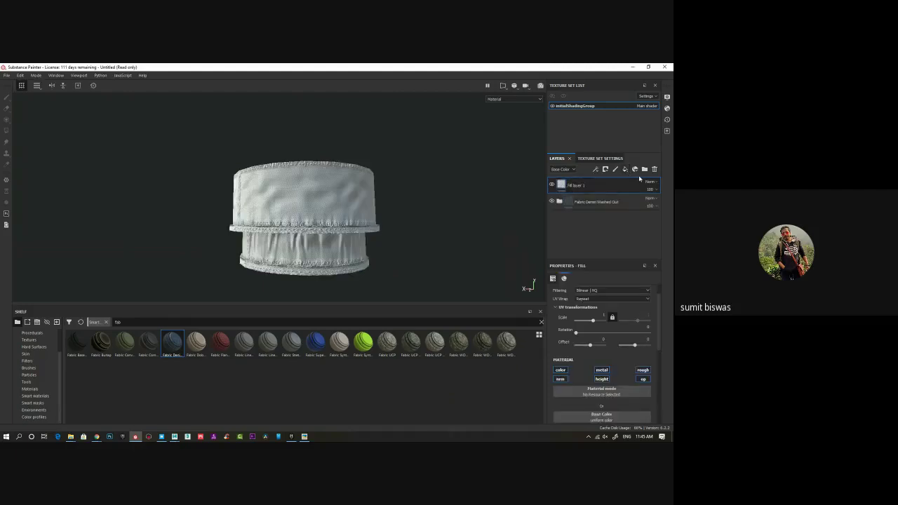
pyautogui.click(644, 381)
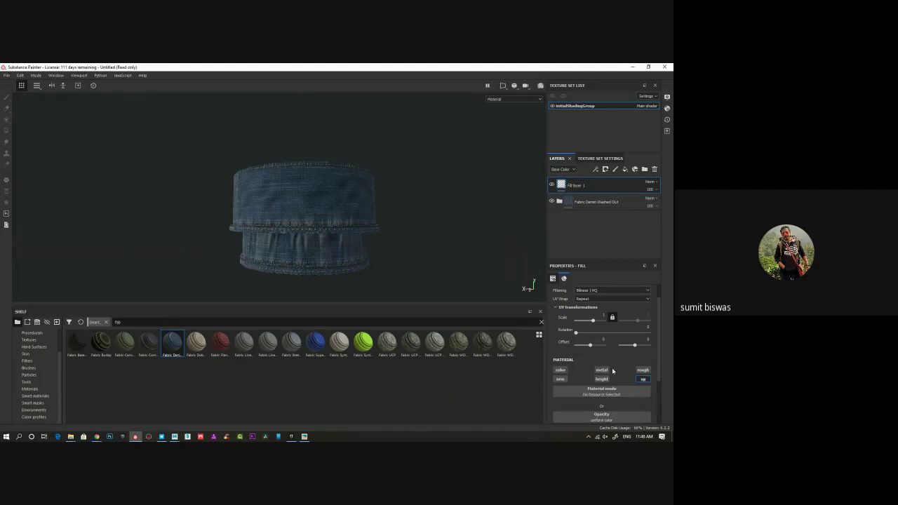
pyautogui.scroll(-1, 631, 404)
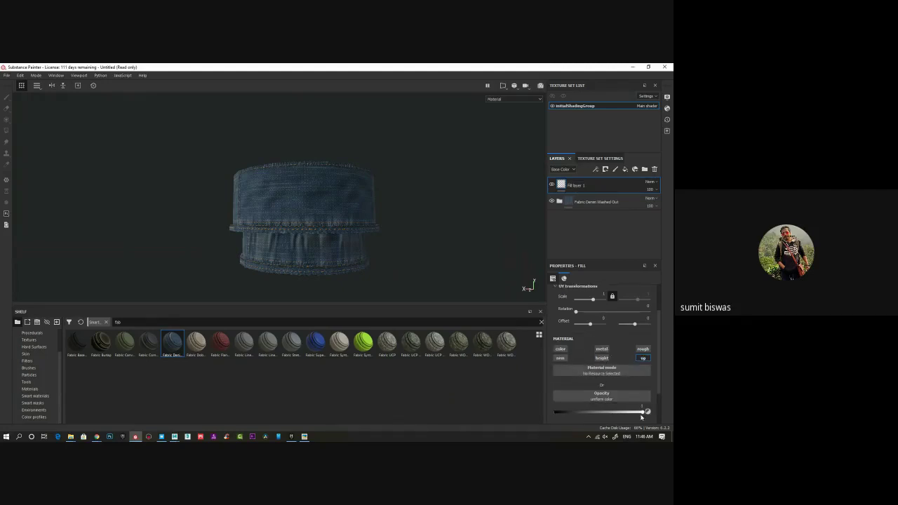
pyautogui.moveTo(643, 413); pyautogui.dragTo(534, 424)
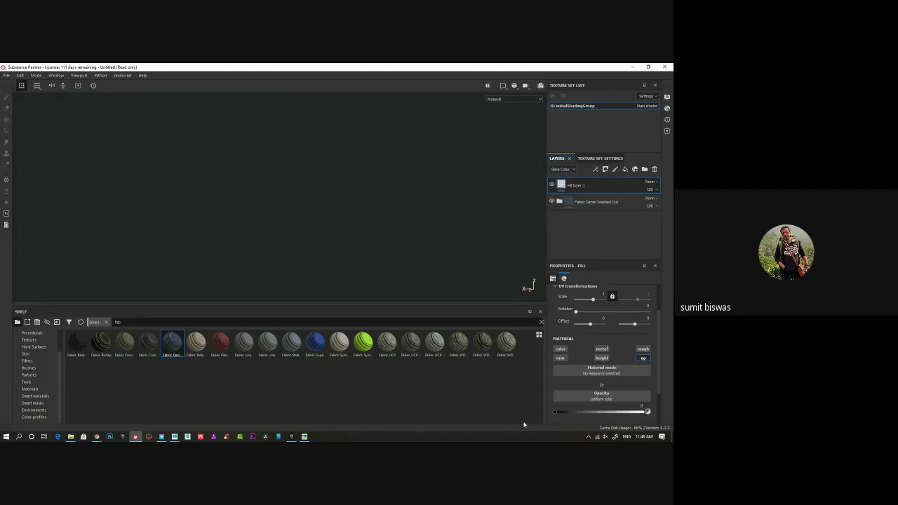
# Step: Add a black mask to the opacity fill layer and a paint effect on that mask
pyautogui.rightClick(561, 184)
pyautogui.click(582, 197)
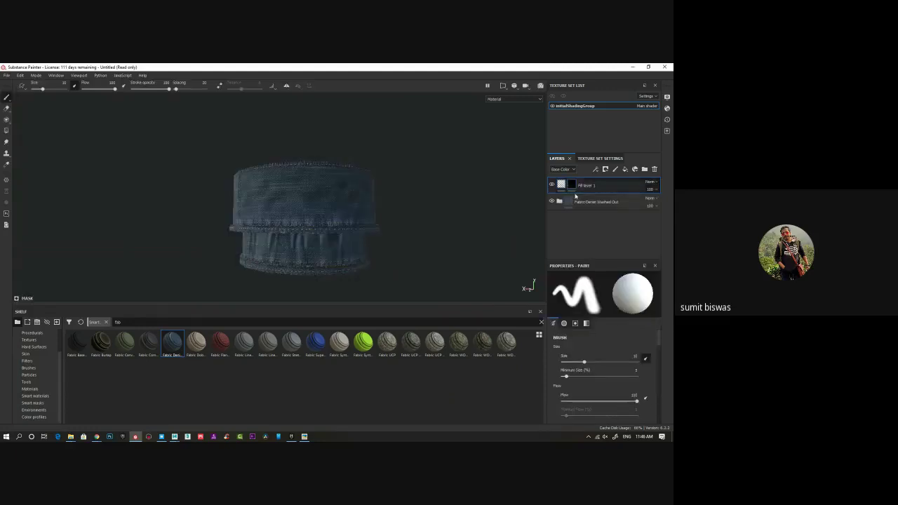
pyautogui.rightClick(571, 183)
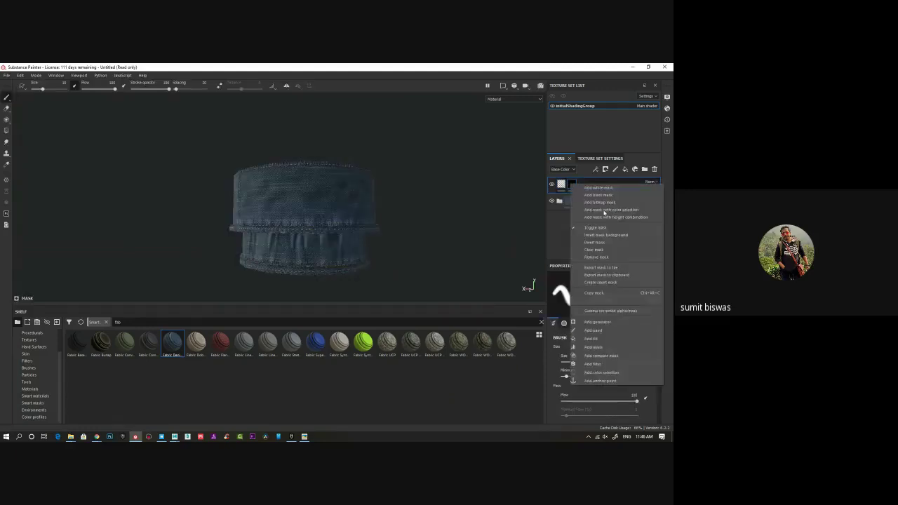
pyautogui.click(601, 333)
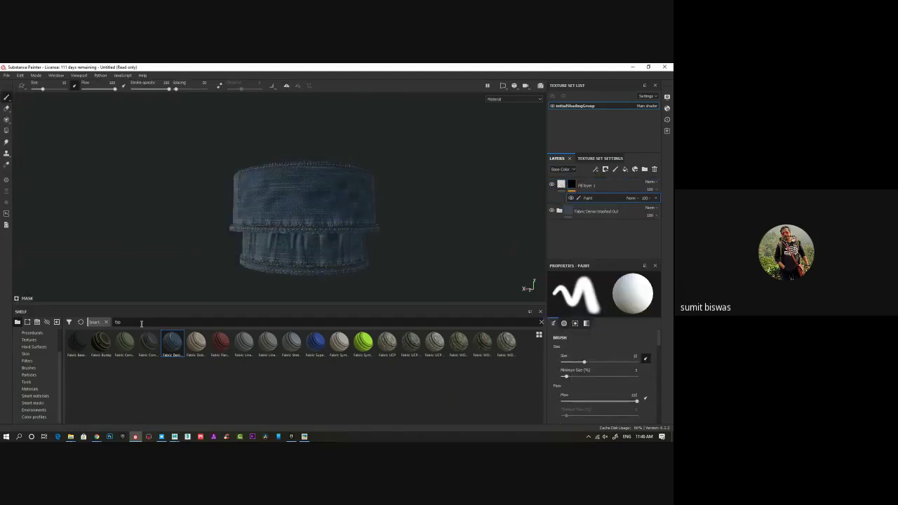
# Step: Choose the Fibers Square brush for the mask and restore a larger viewing area for the model
pyautogui.click(31, 369)
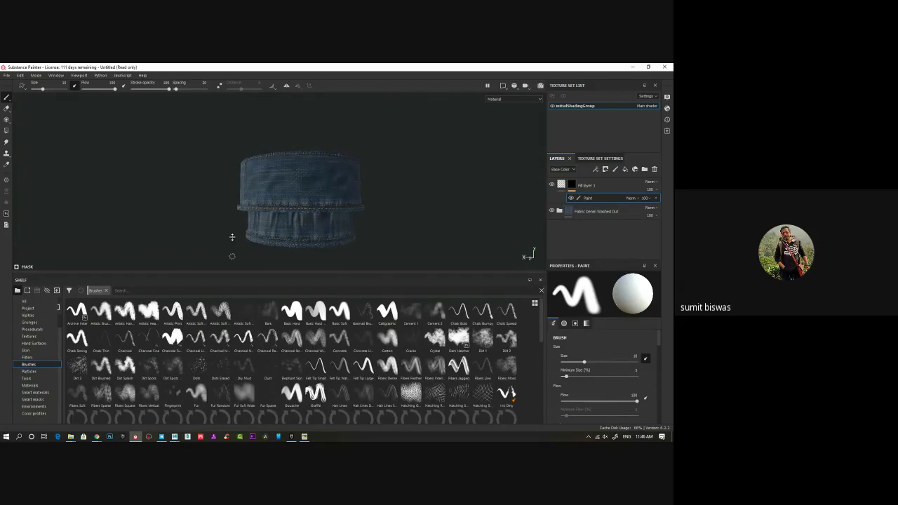
pyautogui.moveTo(233, 237); pyautogui.dragTo(232, 237)
pyautogui.moveTo(295, 315)
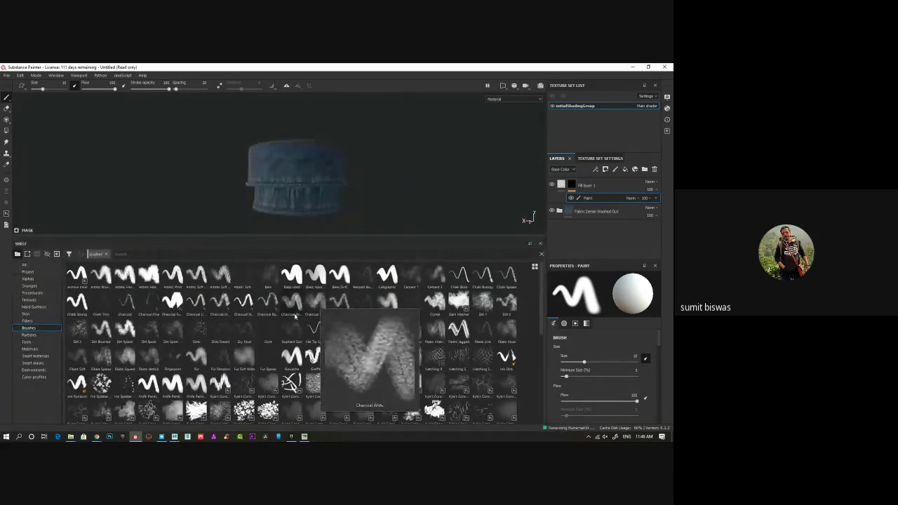
pyautogui.moveTo(127, 355)
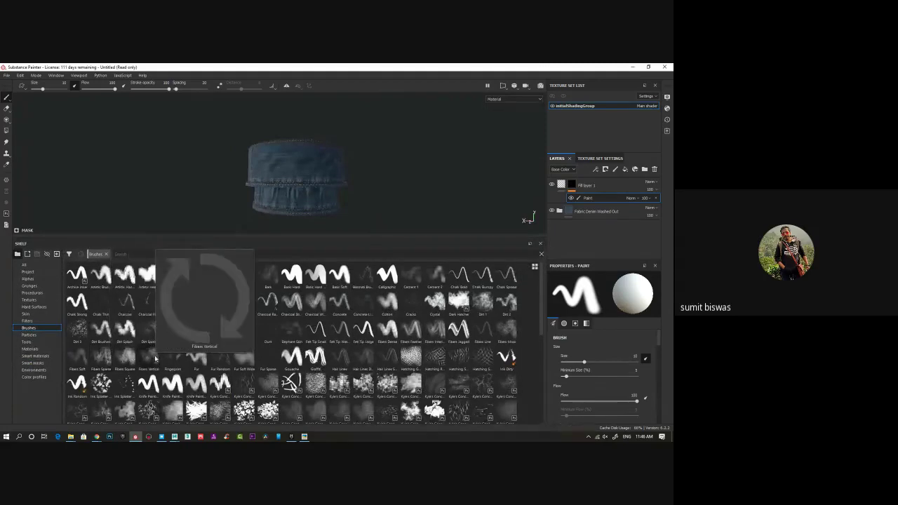
pyautogui.click(128, 356)
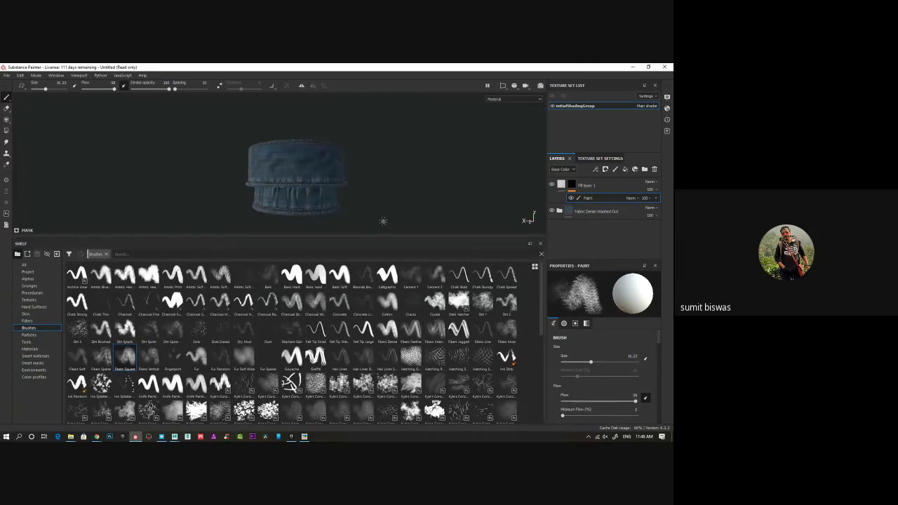
pyautogui.moveTo(356, 237); pyautogui.dragTo(355, 336)
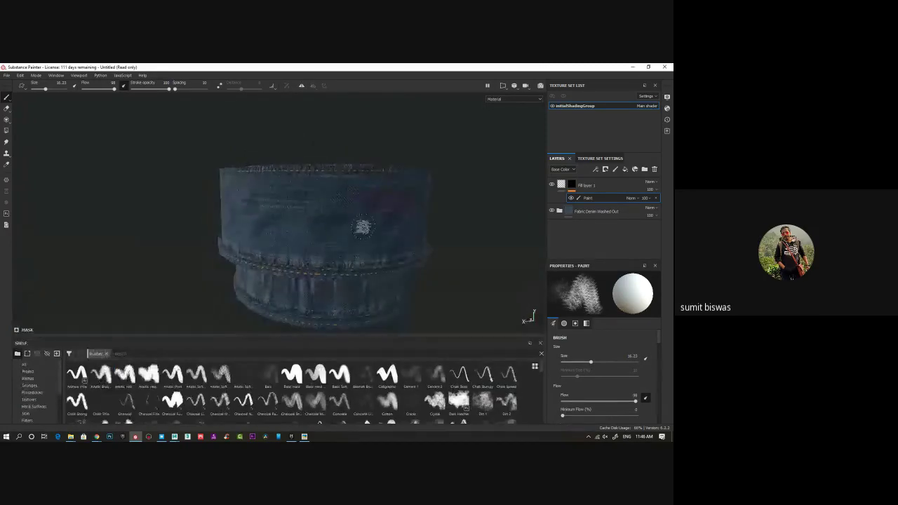
# Step: Enlarge the Fibers Square brush to about 46 and turn the tub to find where to paint
pyautogui.press(']')
pyautogui.press(']')
pyautogui.press(']')
pyautogui.press(']')
pyautogui.press(']')
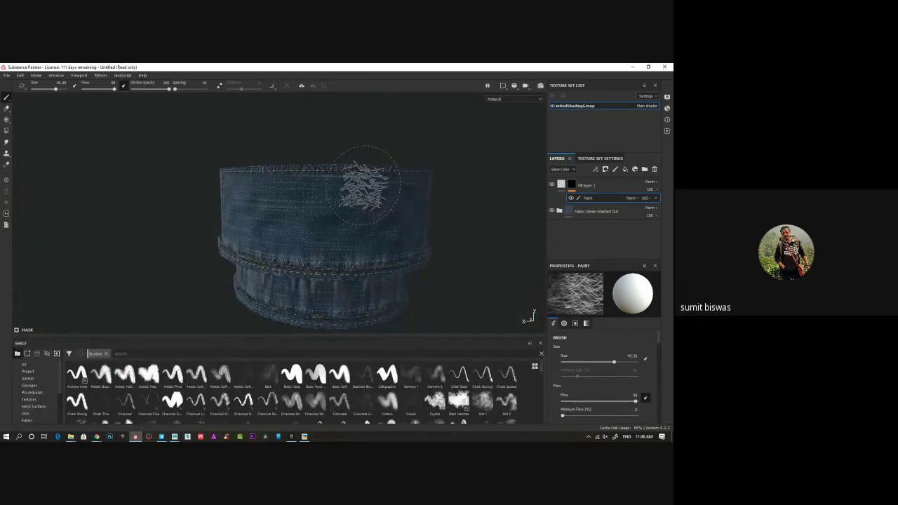
pyautogui.moveTo(449, 173)
pyautogui.keyDown('alt'); pyautogui.mouseDown()
pyautogui.moveTo(490, 161)
pyautogui.moveTo(491, 173)
pyautogui.mouseUp(); pyautogui.keyUp('alt')
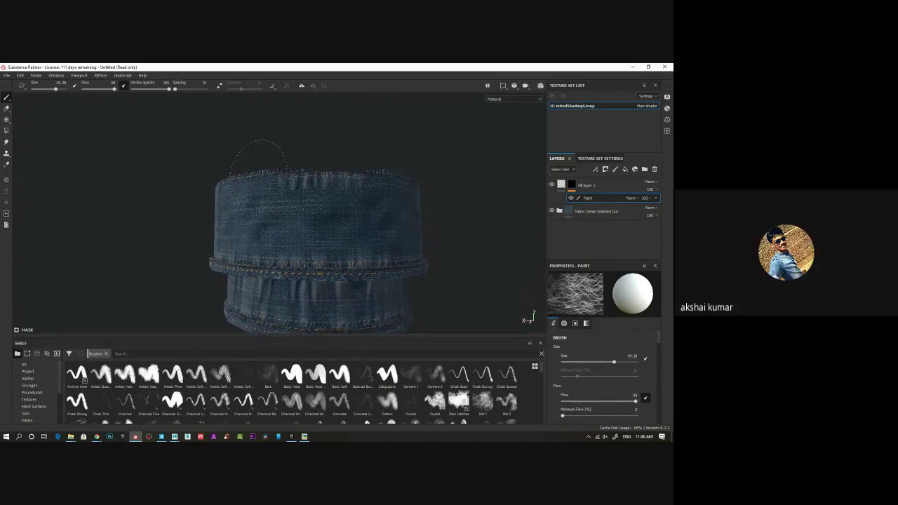
pyautogui.keyDown('alt'); pyautogui.moveTo(244, 202); pyautogui.dragTo(311, 213); pyautogui.keyUp('alt')
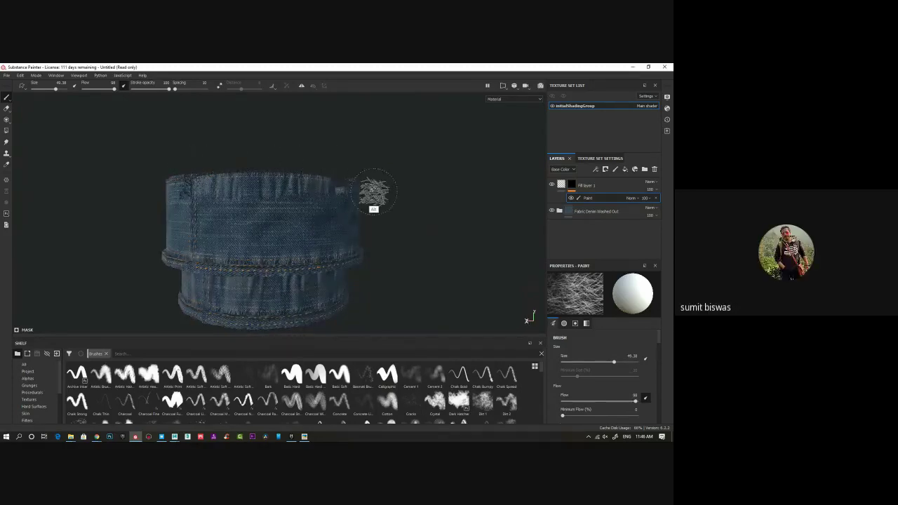
# Step: Try the Fibers Square brush on the tub's upper band at sizes from about 29 to 50
pyautogui.keyDown('alt'); pyautogui.moveTo(373, 198); pyautogui.dragTo(329, 191); pyautogui.keyUp('alt')
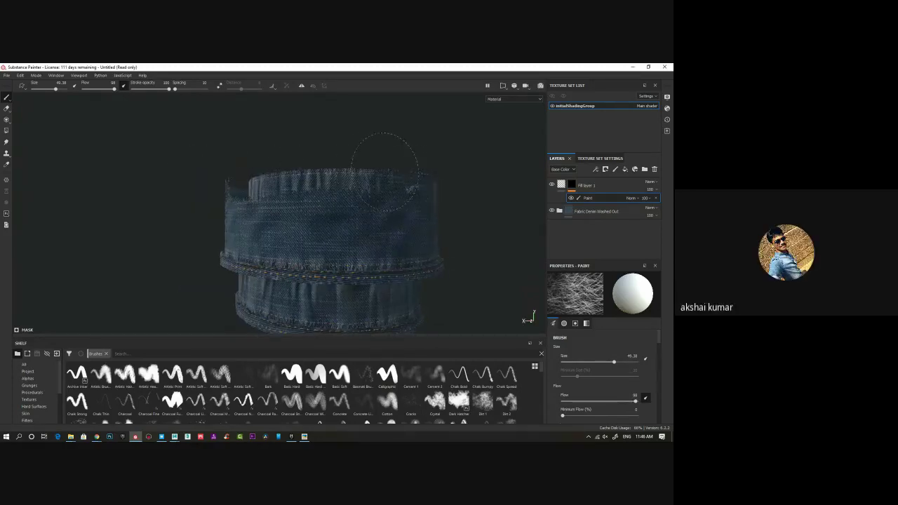
pyautogui.keyDown('alt'); pyautogui.moveTo(457, 190); pyautogui.dragTo(393, 186); pyautogui.keyUp('alt')
pyautogui.keyDown('alt'); pyautogui.moveTo(393, 186); pyautogui.dragTo(438, 183, button='right'); pyautogui.keyUp('alt')
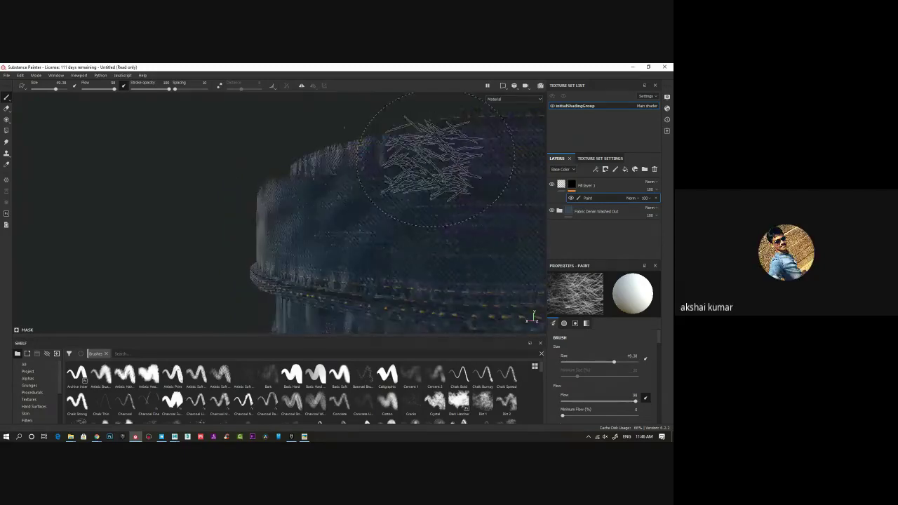
pyautogui.keyDown('alt'); pyautogui.moveTo(423, 229); pyautogui.dragTo(264, 246, button='right'); pyautogui.keyUp('alt')
pyautogui.keyDown('alt'); pyautogui.moveTo(264, 245); pyautogui.dragTo(344, 247); pyautogui.keyUp('alt')
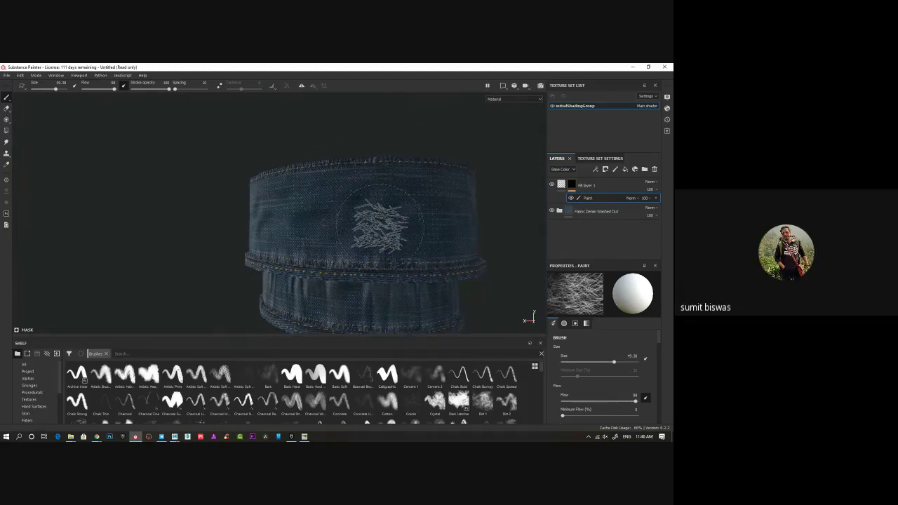
pyautogui.keyDown('ctrl'); pyautogui.moveTo(380, 225); pyautogui.dragTo(366, 225, button='right'); pyautogui.keyUp('ctrl')
pyautogui.press('[')
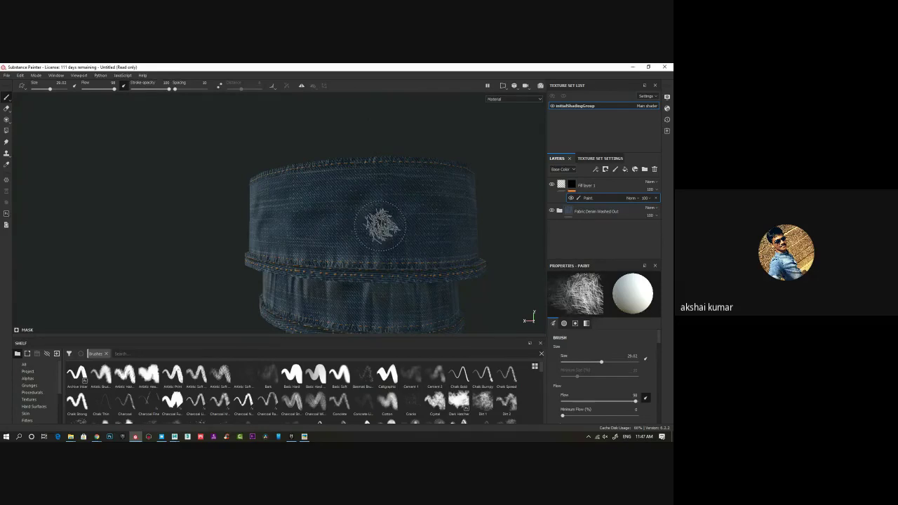
pyautogui.moveTo(380, 225)
pyautogui.keyDown('ctrl'); pyautogui.mouseDown(button='right')
pyautogui.moveTo(449, 226)
pyautogui.moveTo(315, 225)
pyautogui.moveTo(414, 226)
pyautogui.moveTo(366, 226)
pyautogui.mouseUp(button='right'); pyautogui.keyUp('ctrl')
pyautogui.click(381, 226)
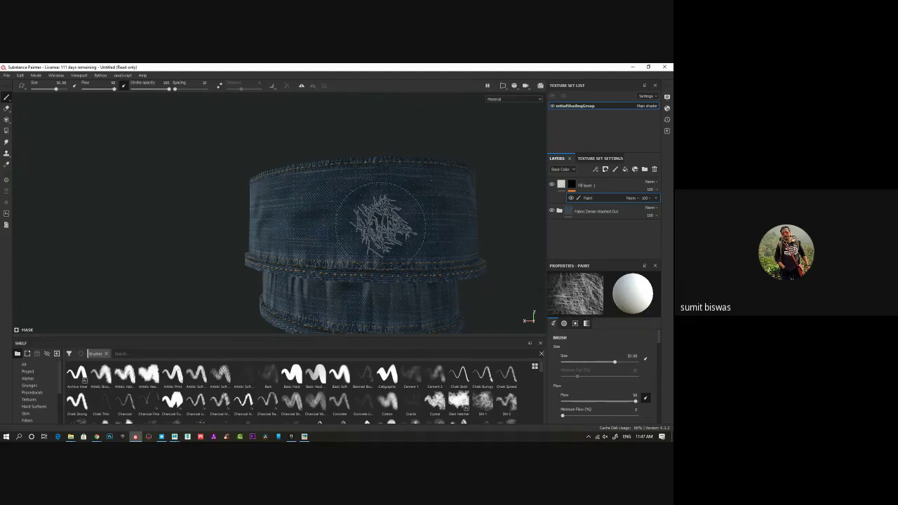
pyautogui.click(379, 225)
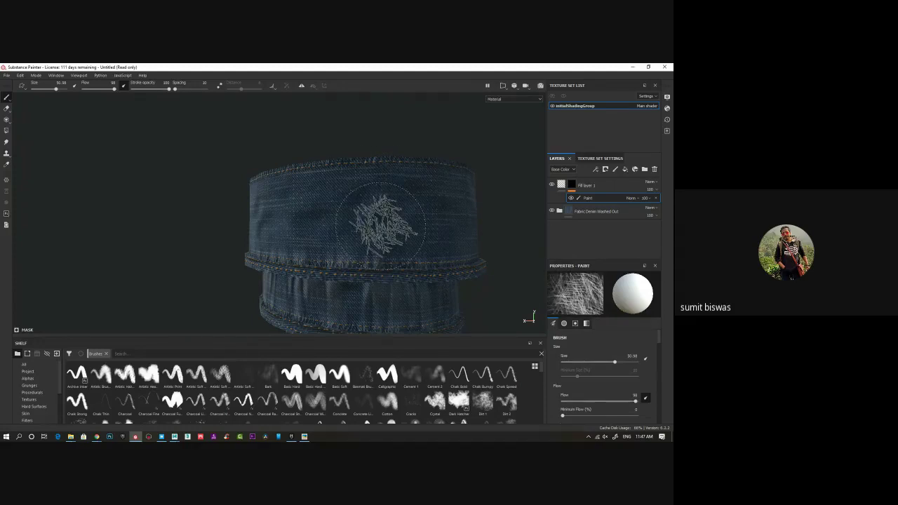
pyautogui.moveTo(380, 226)
pyautogui.keyDown('ctrl'); pyautogui.mouseDown(button='right')
pyautogui.moveTo(415, 226)
pyautogui.moveTo(331, 224)
pyautogui.moveTo(360, 228)
pyautogui.mouseUp(button='right'); pyautogui.keyUp('ctrl')
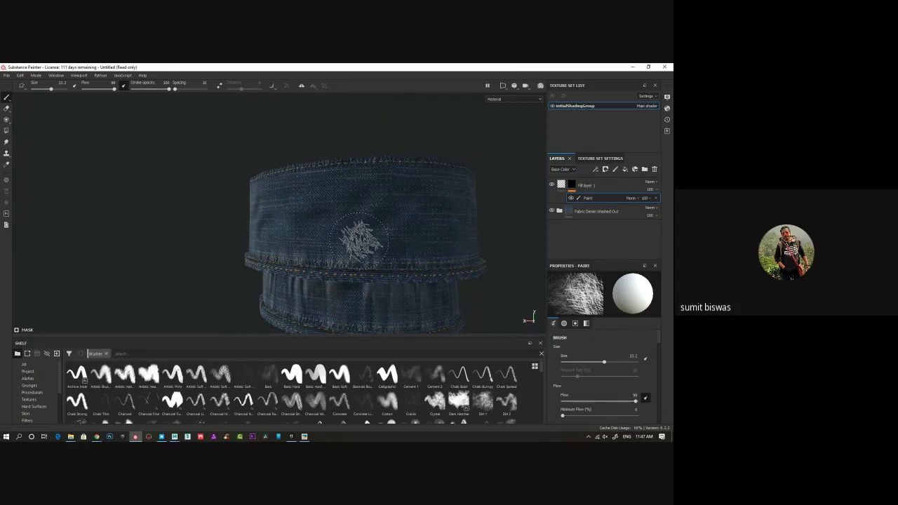
# Step: Remove the paint effect from the opacity fill layer's mask
pyautogui.click(656, 199)
pyautogui.rightClick(574, 184)
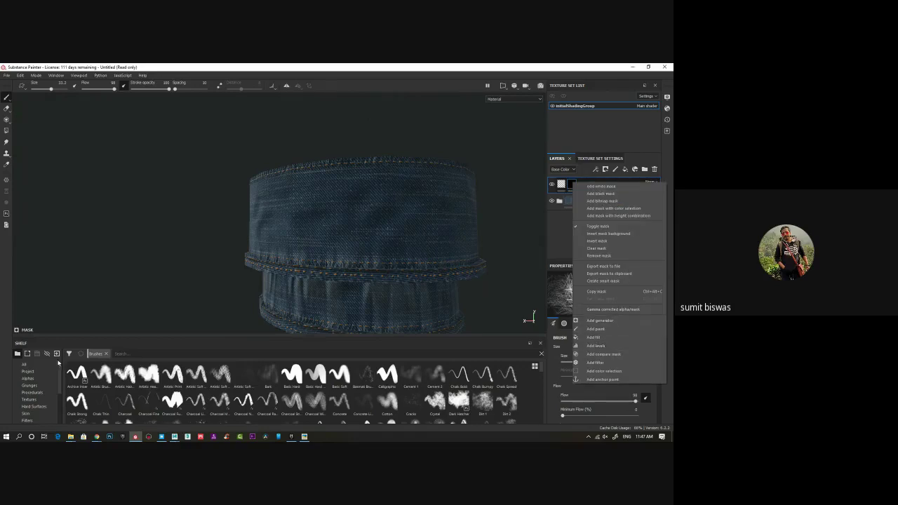
pyautogui.click(78, 339)
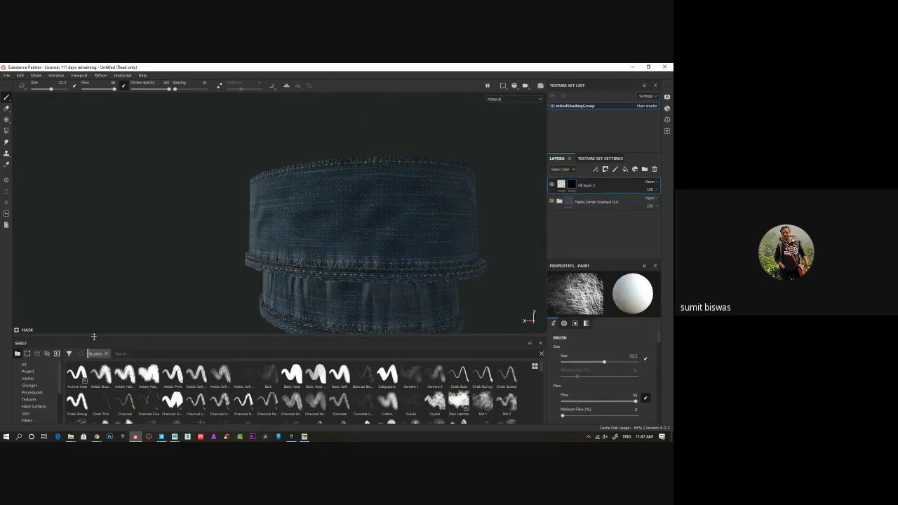
# Step: Enlarge the shelf and choose the Leaks Heavy particle brush
pyautogui.moveTo(94, 337); pyautogui.dragTo(95, 320)
pyautogui.moveTo(101, 269); pyautogui.dragTo(103, 249)
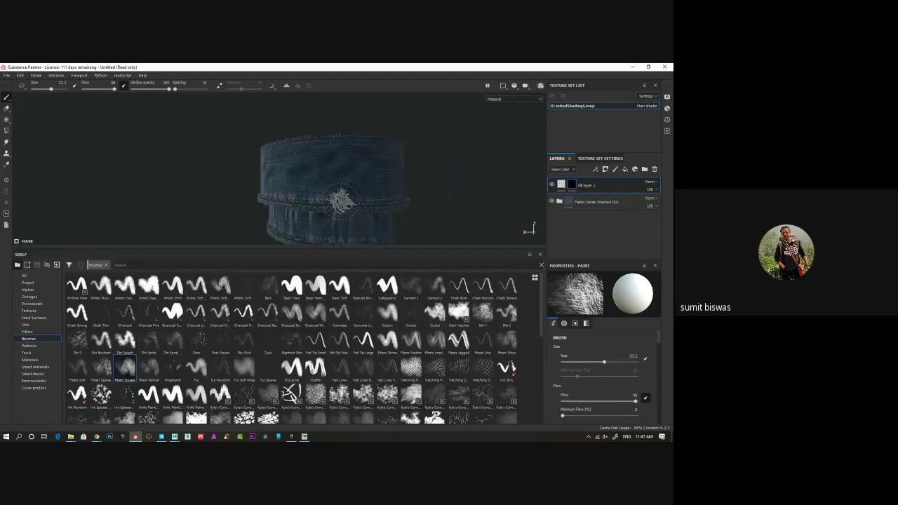
pyautogui.keyDown('alt'); pyautogui.moveTo(360, 218); pyautogui.dragTo(334, 169, button='middle'); pyautogui.keyUp('alt')
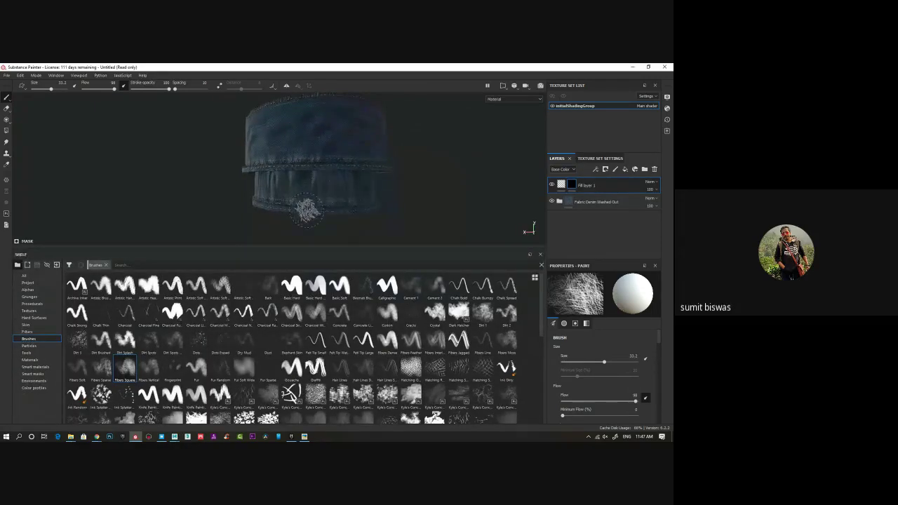
pyautogui.click(38, 373)
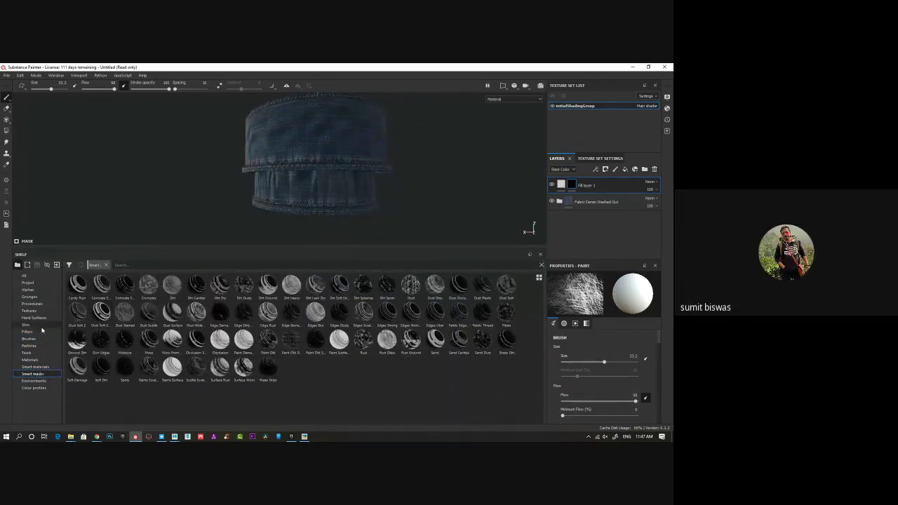
pyautogui.click(29, 345)
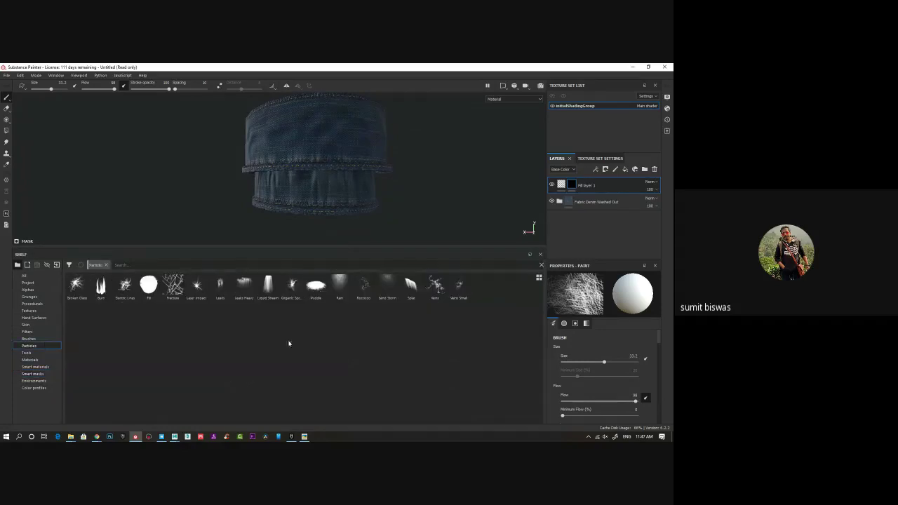
pyautogui.click(245, 286)
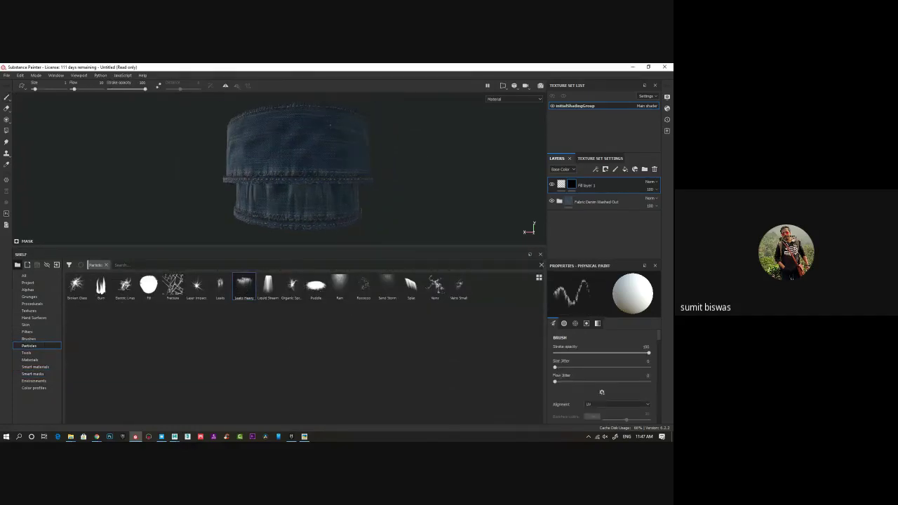
# Step: Try a Leaks Heavy stroke along the tub's upper rim and enlarge the brush
pyautogui.moveTo(289, 104)
pyautogui.mouseDown()
pyautogui.moveTo(320, 98)
pyautogui.moveTo(254, 107)
pyautogui.moveTo(326, 105)
pyautogui.mouseUp()
pyautogui.keyDown('alt'); pyautogui.moveTo(366, 142); pyautogui.dragTo(336, 148); pyautogui.keyUp('alt')
pyautogui.keyDown('alt'); pyautogui.moveTo(335, 147); pyautogui.dragTo(316, 164, button='middle'); pyautogui.keyUp('alt')
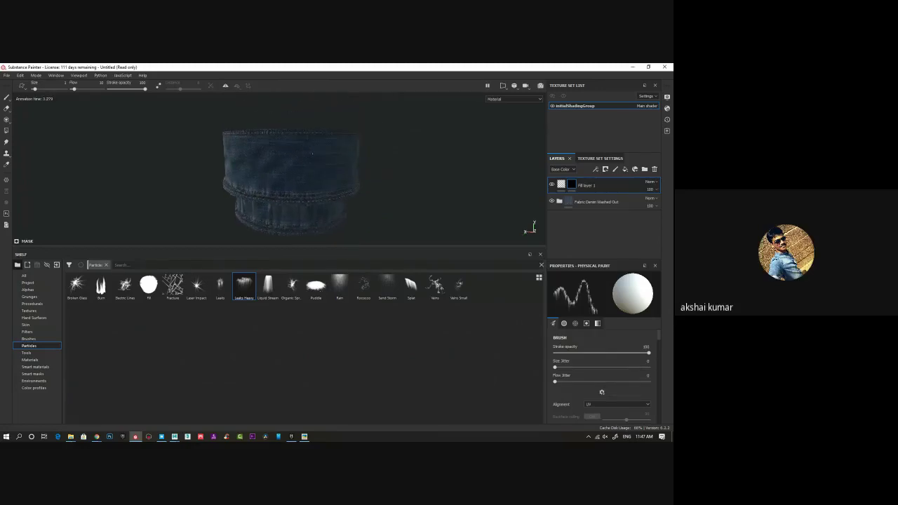
pyautogui.keyDown('ctrl'); pyautogui.moveTo(318, 149); pyautogui.dragTo(321, 149, button='right'); pyautogui.keyUp('ctrl')
pyautogui.press(']')
pyautogui.press(']')
pyautogui.press(']')
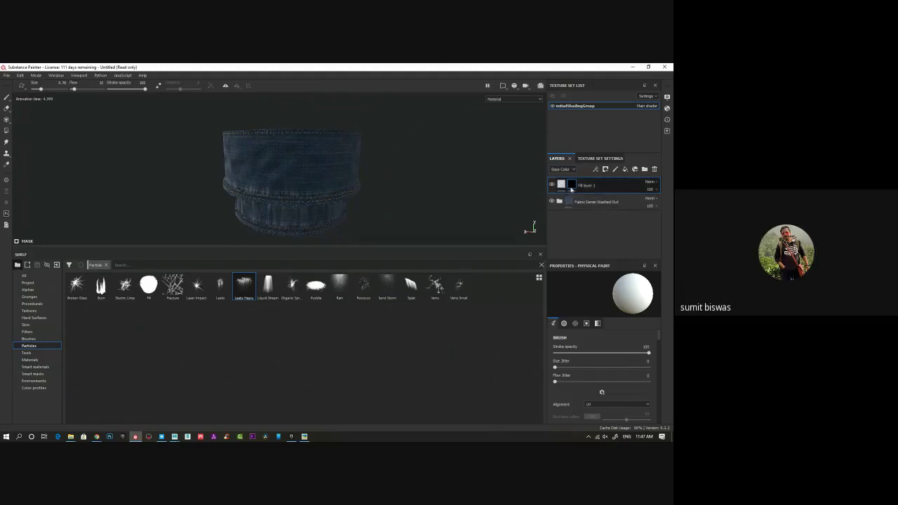
# Step: Add a paint effect to the opacity layer's mask and paint Leaks Heavy strokes of size about 10 along the tub's upper rim
pyautogui.rightClick(570, 187)
pyautogui.click(592, 334)
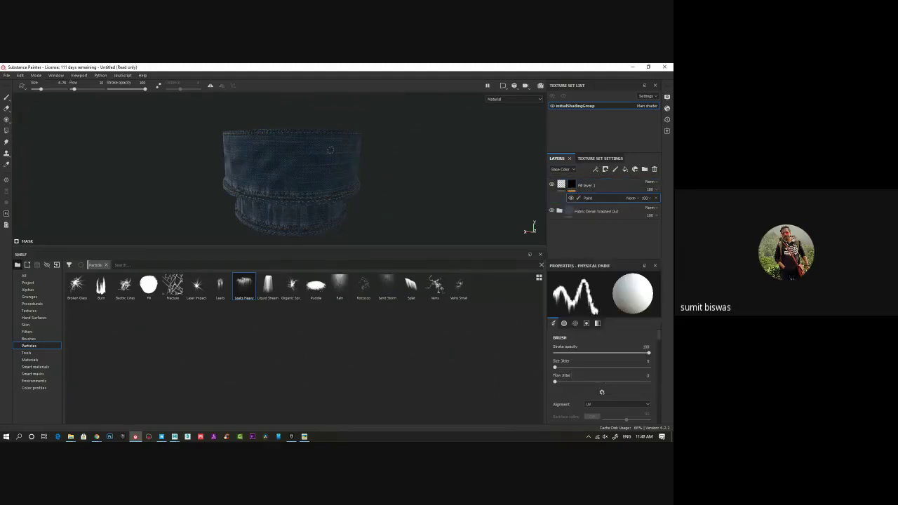
pyautogui.press(']')
pyautogui.press(']')
pyautogui.press(']')
pyautogui.moveTo(321, 133)
pyautogui.mouseDown()
pyautogui.moveTo(240, 132)
pyautogui.moveTo(359, 132)
pyautogui.moveTo(380, 143)
pyautogui.moveTo(315, 124)
pyautogui.moveTo(298, 164)
pyautogui.mouseUp()
pyautogui.keyDown('alt'); pyautogui.moveTo(299, 165); pyautogui.dragTo(327, 164, button='middle'); pyautogui.keyUp('alt')
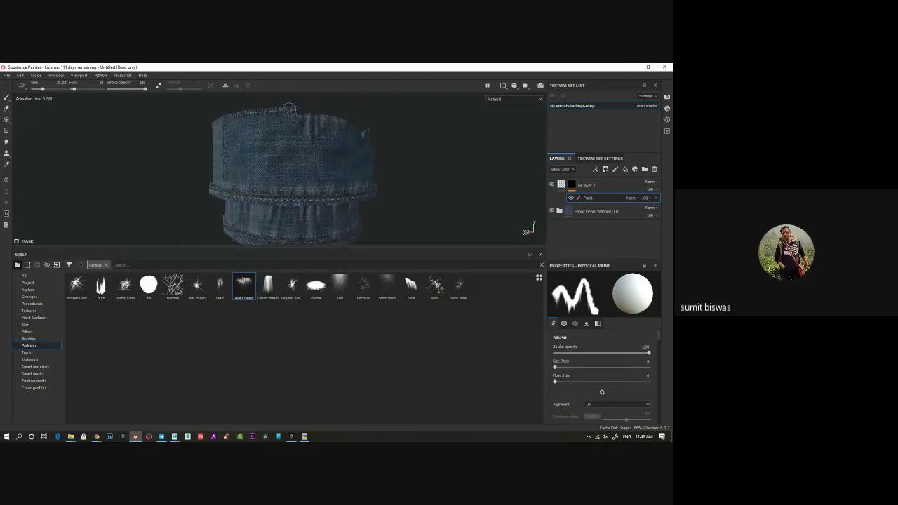
pyautogui.moveTo(296, 109)
pyautogui.mouseDown()
pyautogui.moveTo(246, 111)
pyautogui.moveTo(379, 112)
pyautogui.mouseUp()
# Step: Examine the torn upper edge of the denim tub from several sides
pyautogui.keyDown('alt'); pyautogui.moveTo(325, 159); pyautogui.dragTo(328, 163); pyautogui.keyUp('alt')
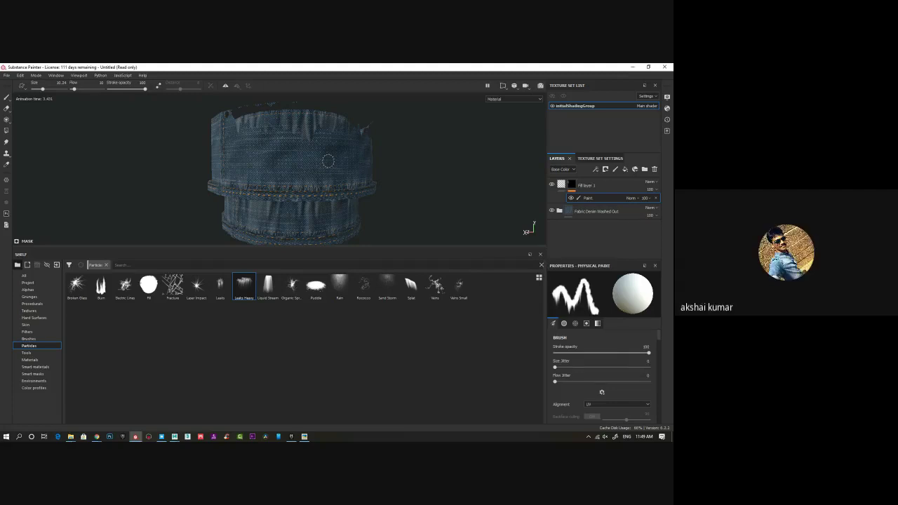
pyautogui.keyDown('alt'); pyautogui.moveTo(303, 177); pyautogui.dragTo(365, 164); pyautogui.keyUp('alt')
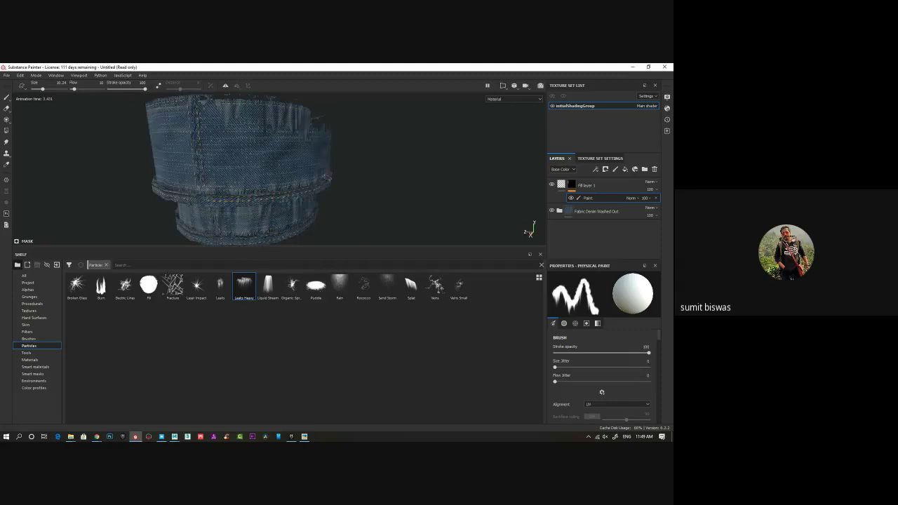
pyautogui.keyDown('alt'); pyautogui.moveTo(262, 117); pyautogui.dragTo(296, 128, button='middle'); pyautogui.keyUp('alt')
pyautogui.keyDown('alt'); pyautogui.moveTo(311, 186); pyautogui.dragTo(279, 135); pyautogui.keyUp('alt')
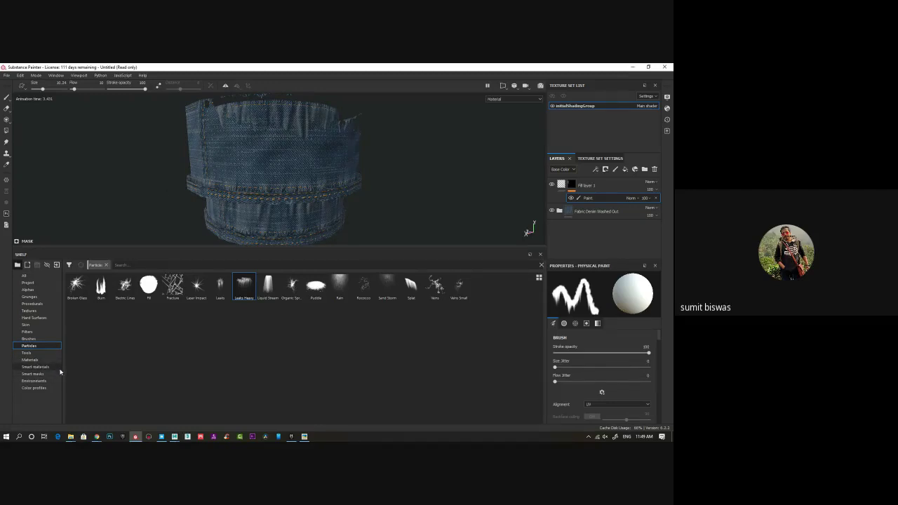
pyautogui.keyDown('alt'); pyautogui.moveTo(357, 199); pyautogui.dragTo(355, 185); pyautogui.keyUp('alt')
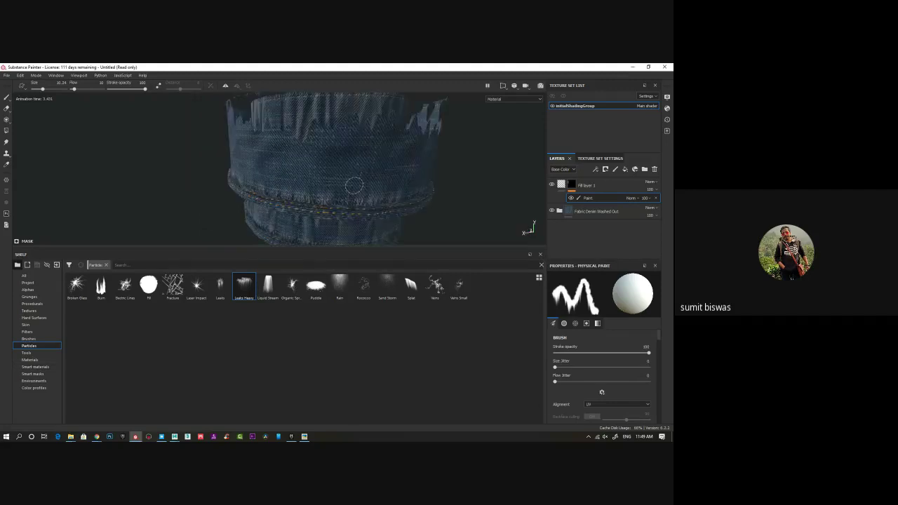
pyautogui.keyDown('alt'); pyautogui.moveTo(355, 185); pyautogui.dragTo(317, 190, button='right'); pyautogui.keyUp('alt')
pyautogui.keyDown('alt'); pyautogui.moveTo(344, 199); pyautogui.dragTo(363, 176); pyautogui.keyUp('alt')
pyautogui.keyDown('alt'); pyautogui.moveTo(323, 172); pyautogui.dragTo(297, 162, button='middle'); pyautogui.keyUp('alt')
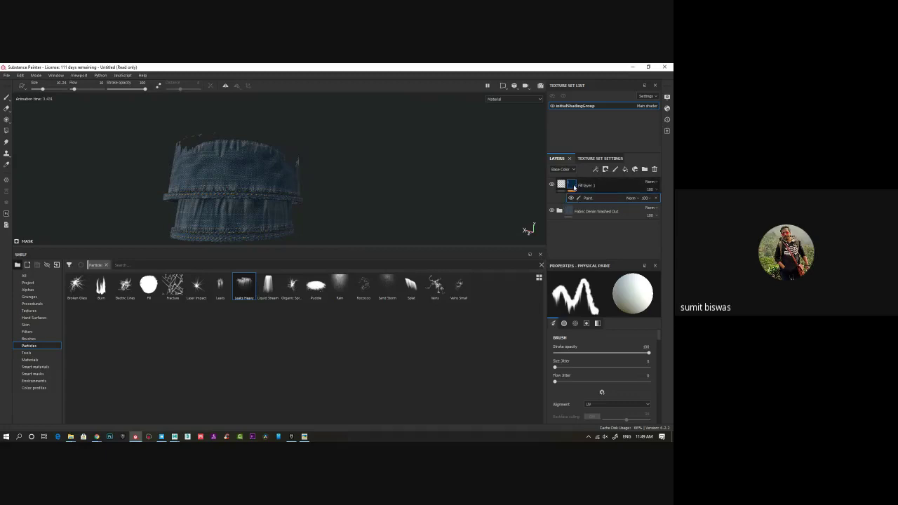
# Step: Display the opacity layer's mask on its own, examine the painted drips along the rim and reselect the paint effect
pyautogui.keyDown('alt'); pyautogui.click(574, 187); pyautogui.keyUp('alt')
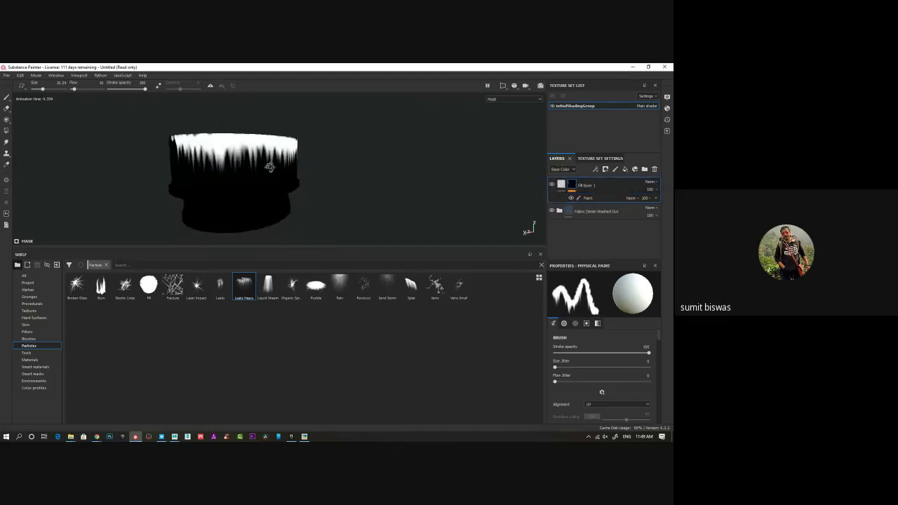
pyautogui.scroll(2, 224, 176)
pyautogui.keyDown('alt'); pyautogui.moveTo(224, 177); pyautogui.dragTo(243, 170); pyautogui.keyUp('alt')
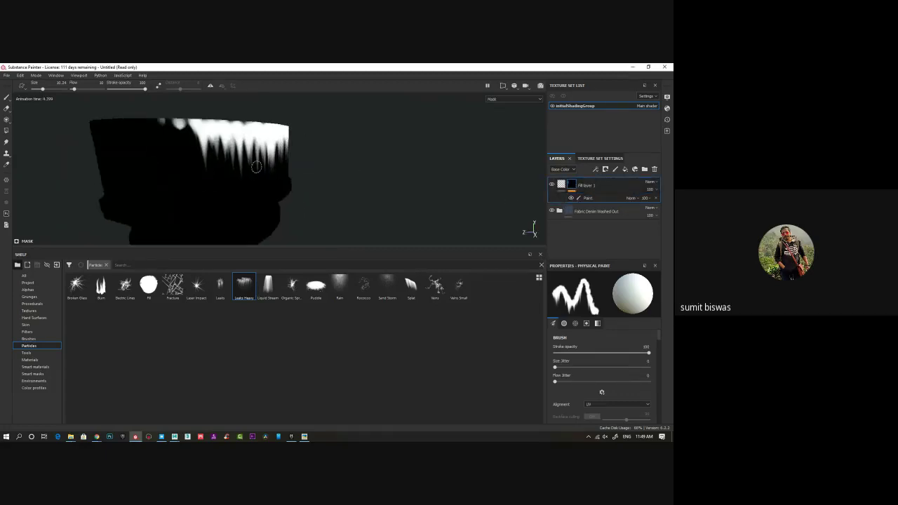
pyautogui.click(594, 199)
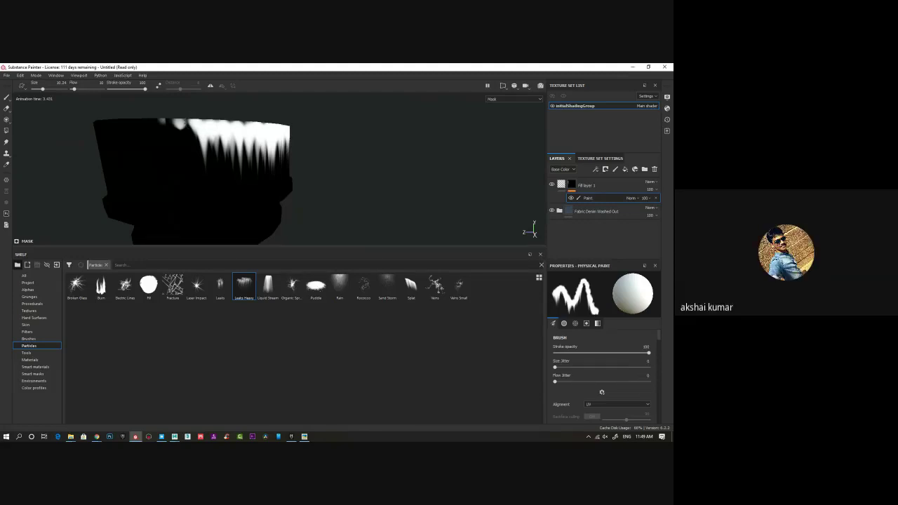
# Step: Switch to Picasa Photo Viewer and browse the game reference screenshots to the one with stacked crates beside a wooden hut
pyautogui.hotkey('alt', 'Tab')
pyautogui.moveTo(355, 169); pyautogui.dragTo(381, 168)
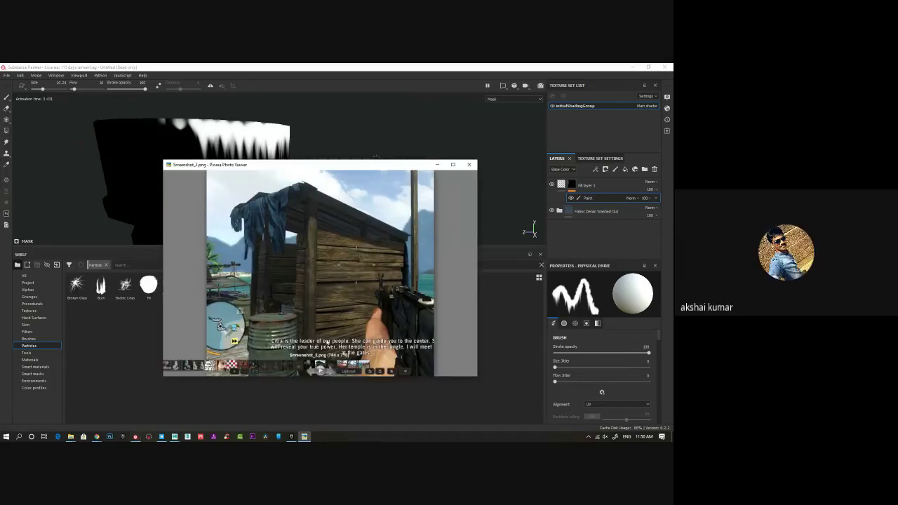
pyautogui.click(312, 372)
pyautogui.click(331, 373)
pyautogui.click(332, 373)
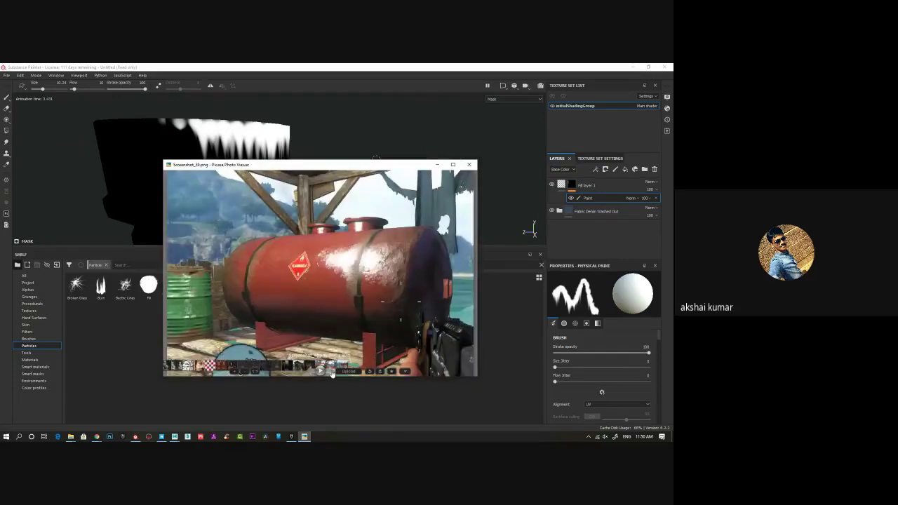
pyautogui.click(332, 373)
pyautogui.click(332, 373)
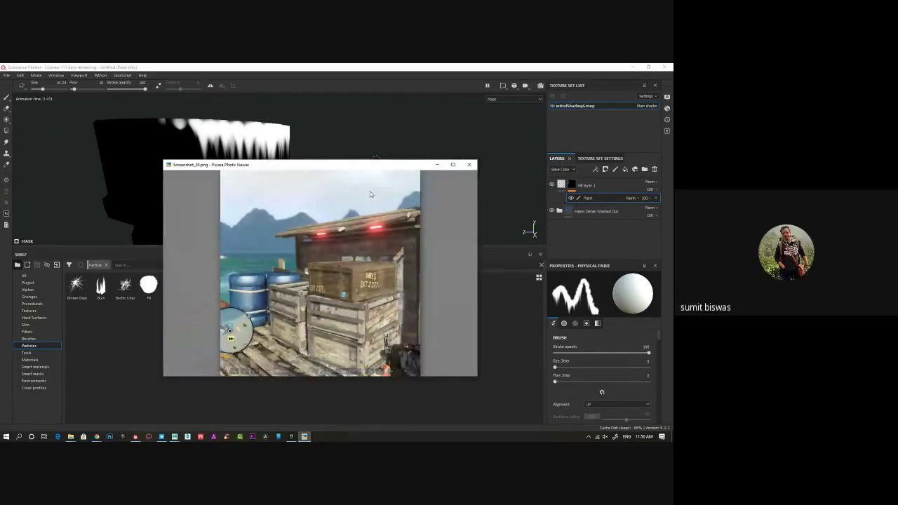
# Step: Enlarge the crate and hut reference image and examine the edge of the hut's wooden roof
pyautogui.click(470, 164)
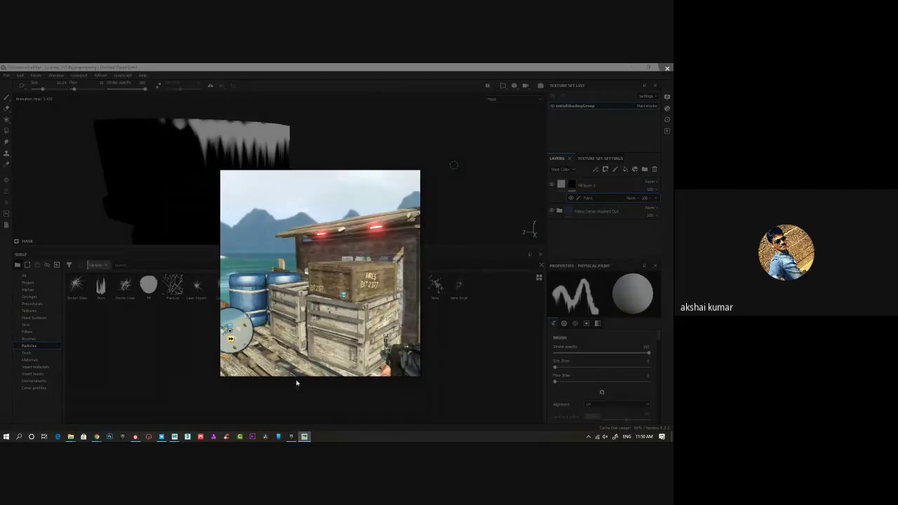
pyautogui.scroll(5, 279, 365)
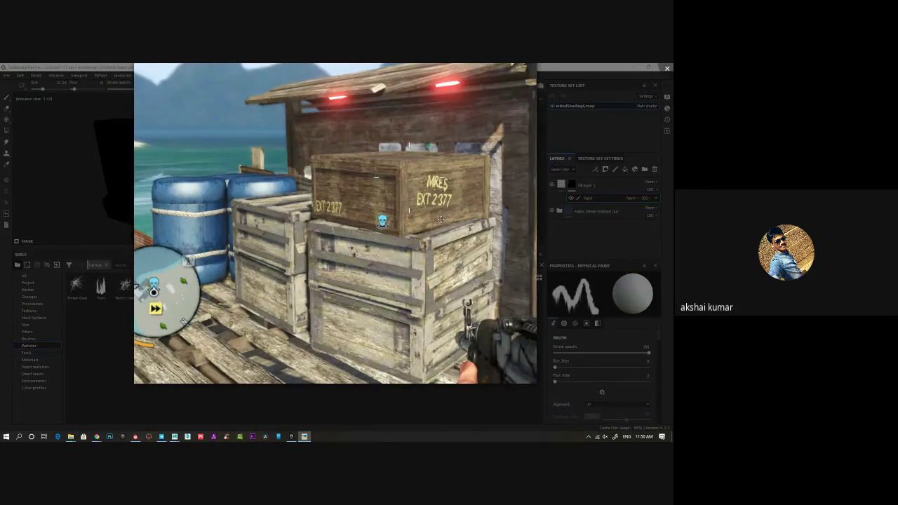
pyautogui.rightClick(443, 101)
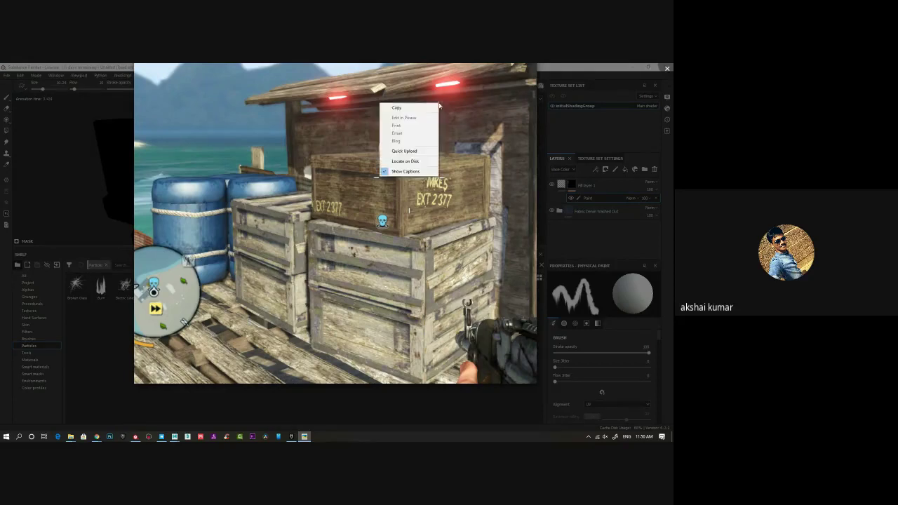
pyautogui.rightClick(475, 127)
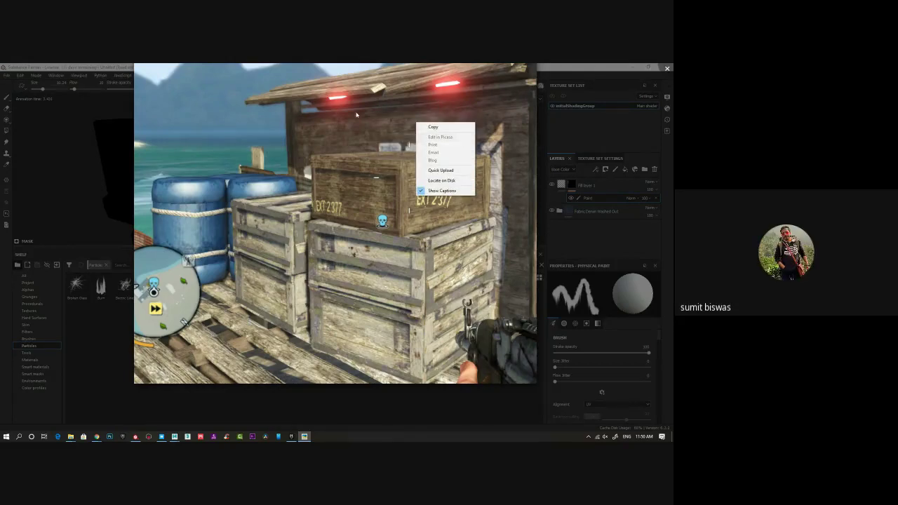
pyautogui.click(331, 188)
pyautogui.moveTo(441, 119); pyautogui.dragTo(411, 198)
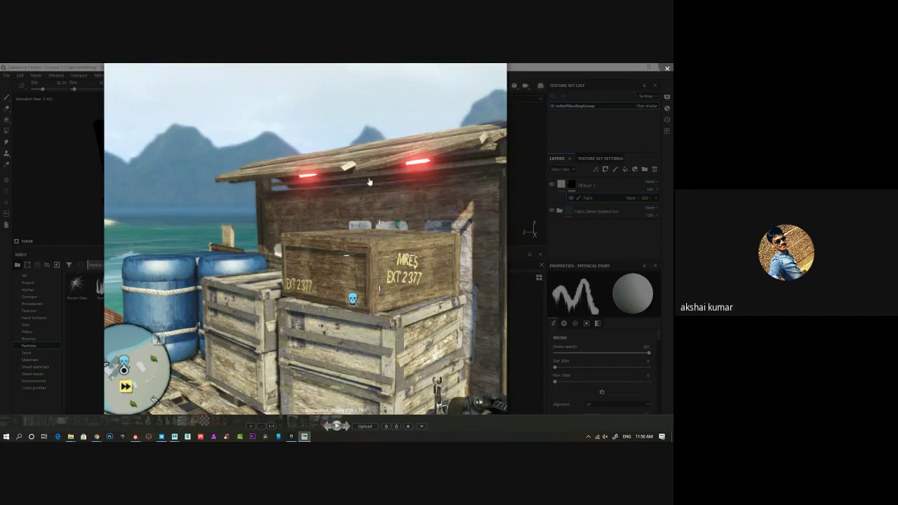
pyautogui.moveTo(370, 182); pyautogui.dragTo(303, 205)
pyautogui.click(462, 333)
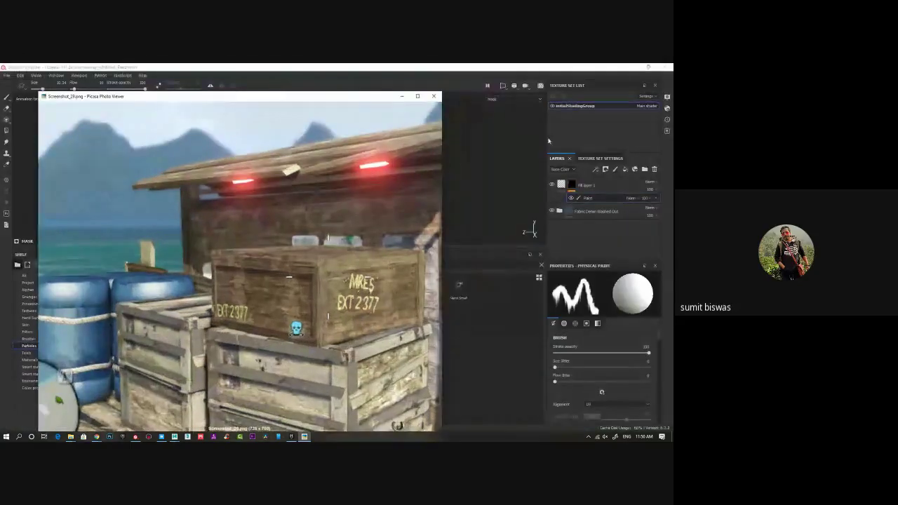
# Step: Switch back to Substance Painter and delete the opacity mask's paint effect and its fill layer
pyautogui.click(404, 96)
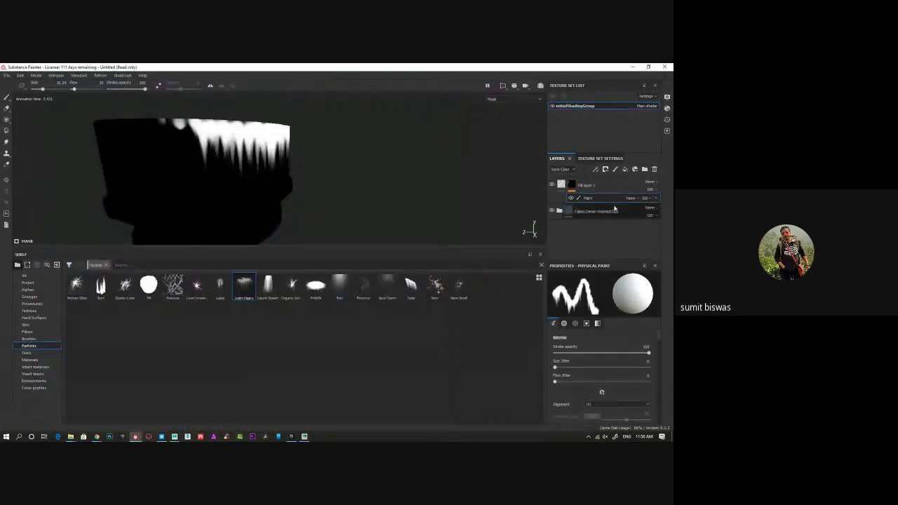
pyautogui.click(654, 170)
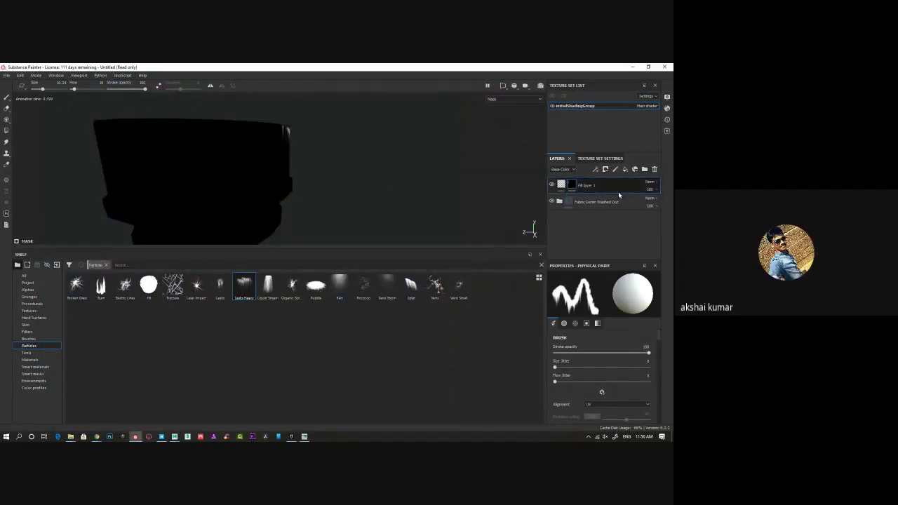
pyautogui.press('Delete')
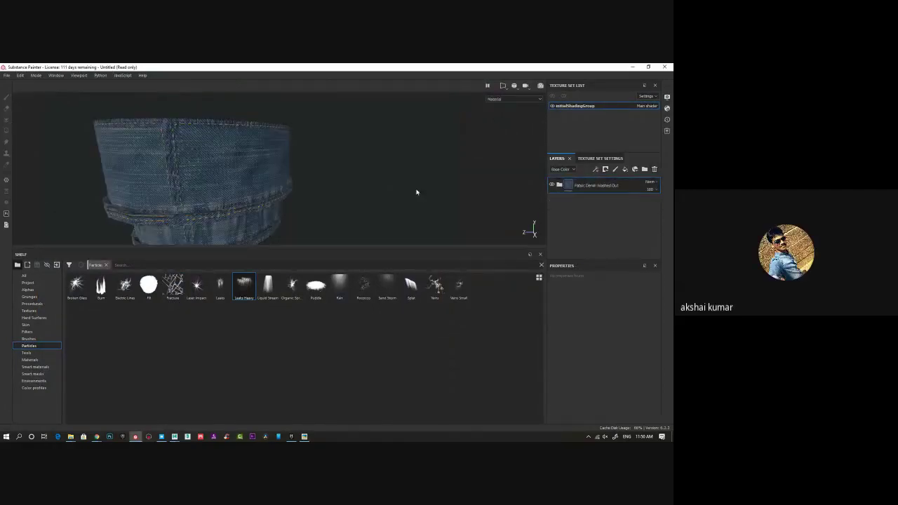
pyautogui.scroll(-3, 201, 143)
pyautogui.moveTo(232, 145)
pyautogui.keyDown('alt'); pyautogui.mouseDown()
pyautogui.moveTo(313, 182)
pyautogui.moveTo(228, 139)
pyautogui.mouseUp(); pyautogui.keyUp('alt')
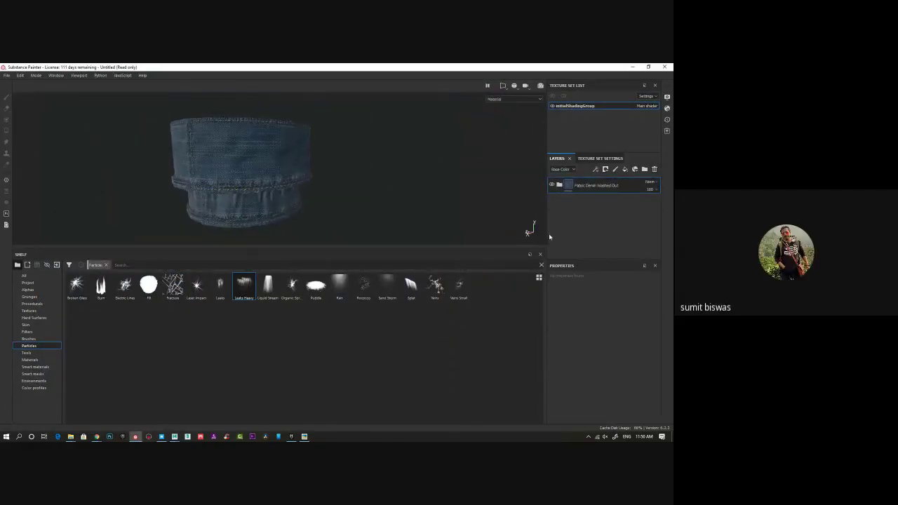
# Step: Add a new fill layer above the washed-out denim and set its base color to red
pyautogui.click(625, 169)
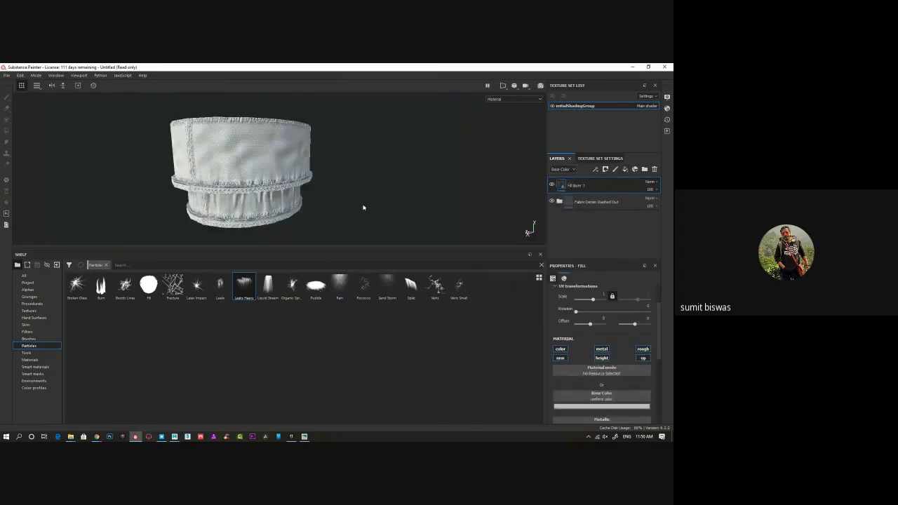
pyautogui.keyDown('alt'); pyautogui.moveTo(364, 208); pyautogui.dragTo(433, 181); pyautogui.keyUp('alt')
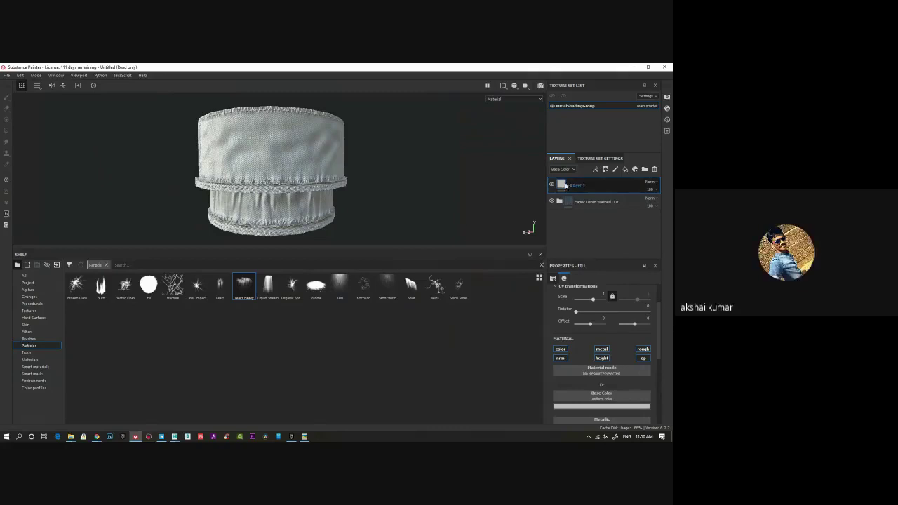
pyautogui.moveTo(562, 187)
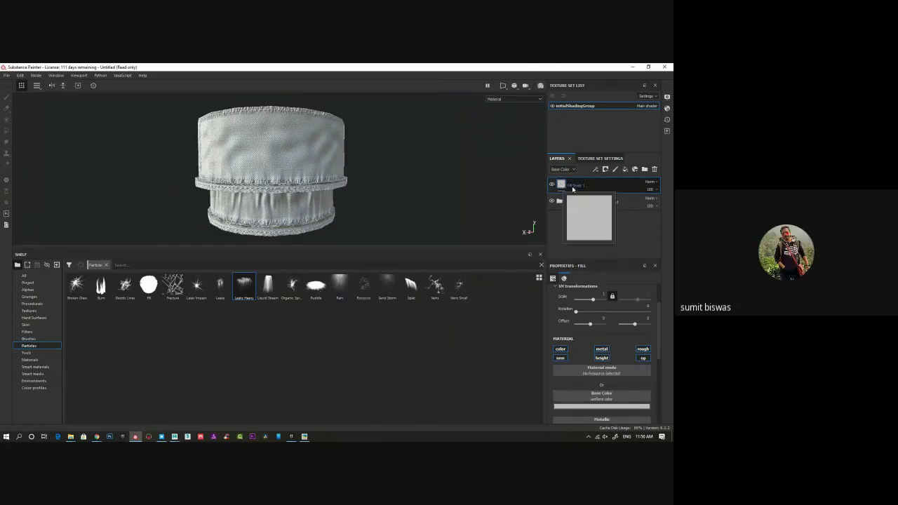
pyautogui.click(603, 407)
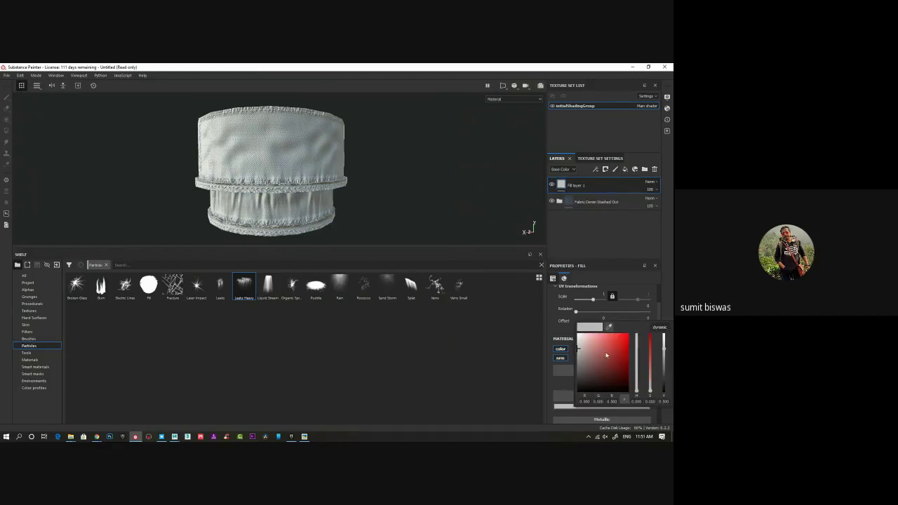
pyautogui.moveTo(607, 355); pyautogui.dragTo(640, 349)
# Step: Add a black mask to the red fill layer and put a paint effect on that mask
pyautogui.rightClick(562, 186)
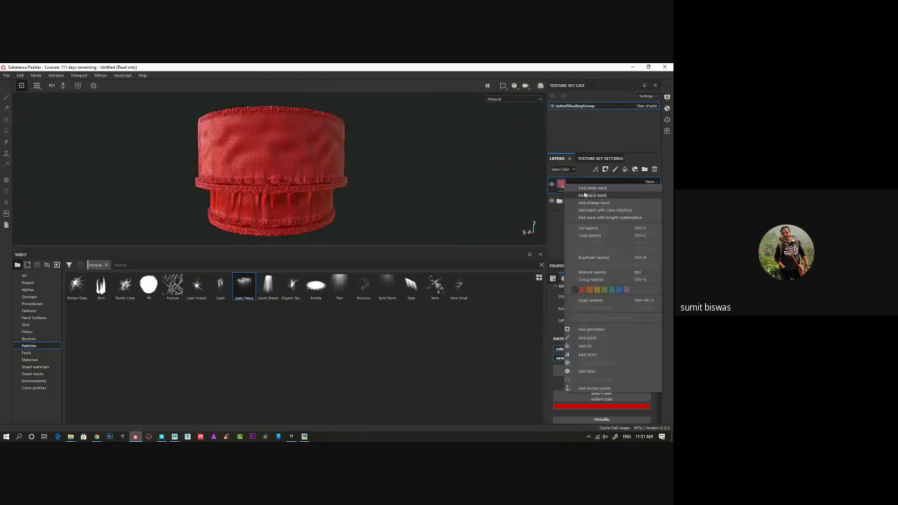
pyautogui.click(586, 196)
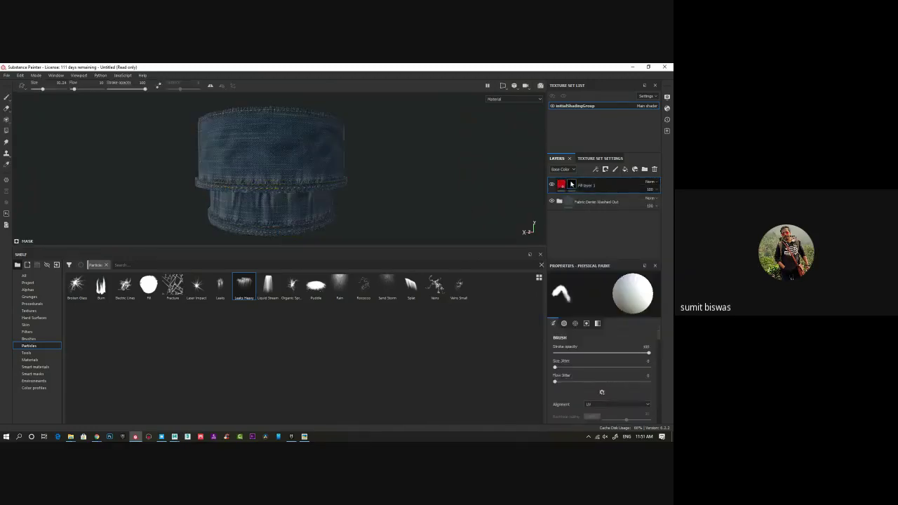
pyautogui.rightClick(571, 183)
pyautogui.click(596, 327)
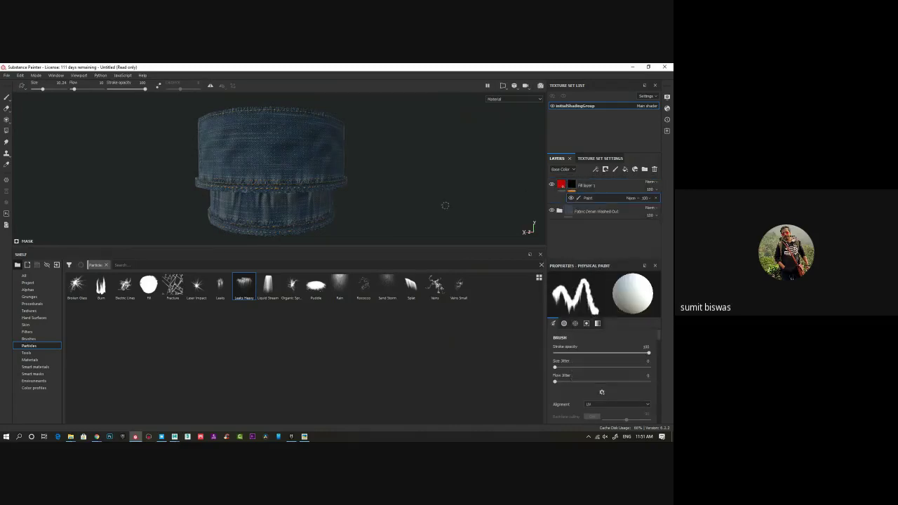
# Step: Browse the shelf's alphas and choose the Text Level alpha for the brush
pyautogui.click(36, 290)
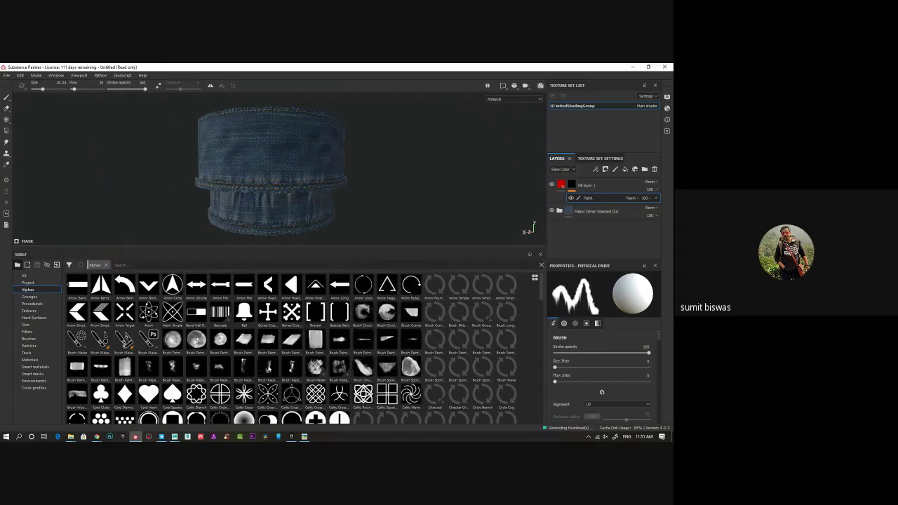
pyautogui.scroll(-3, 316, 341)
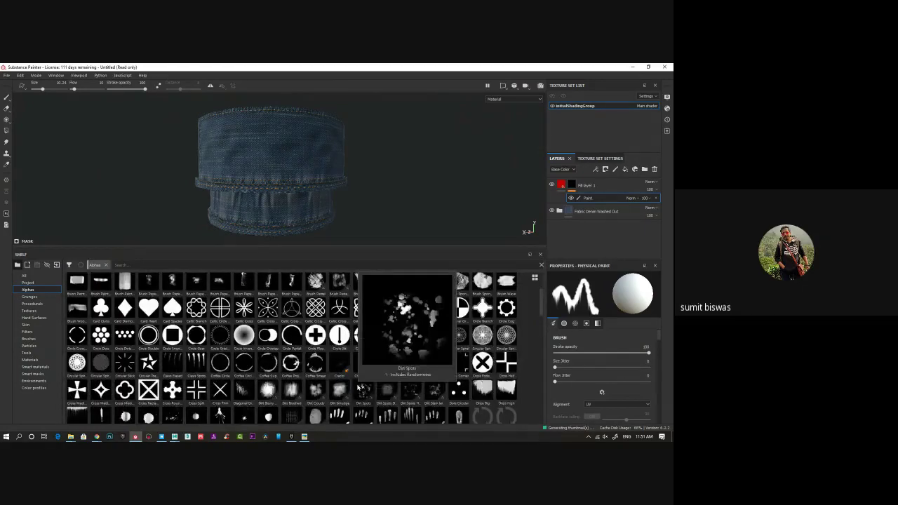
pyautogui.scroll(3, 359, 388)
pyautogui.scroll(-10, 337, 391)
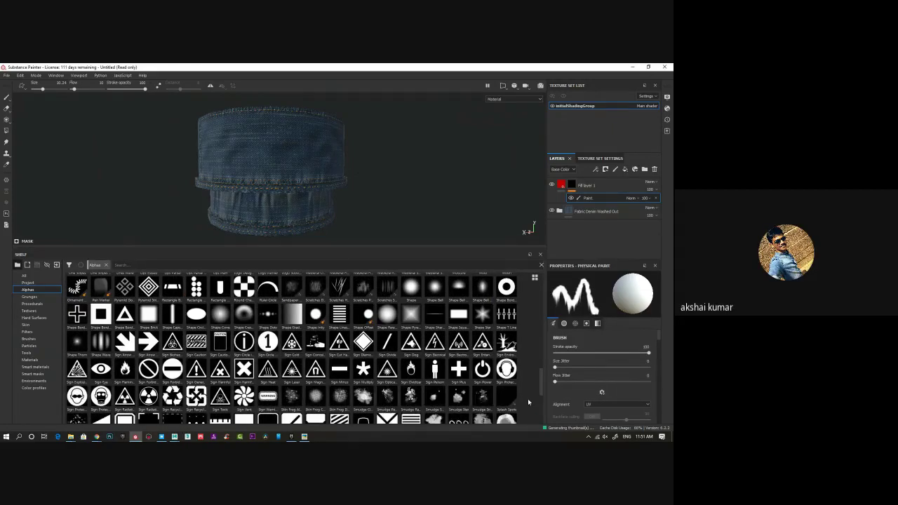
pyautogui.scroll(-5, 528, 398)
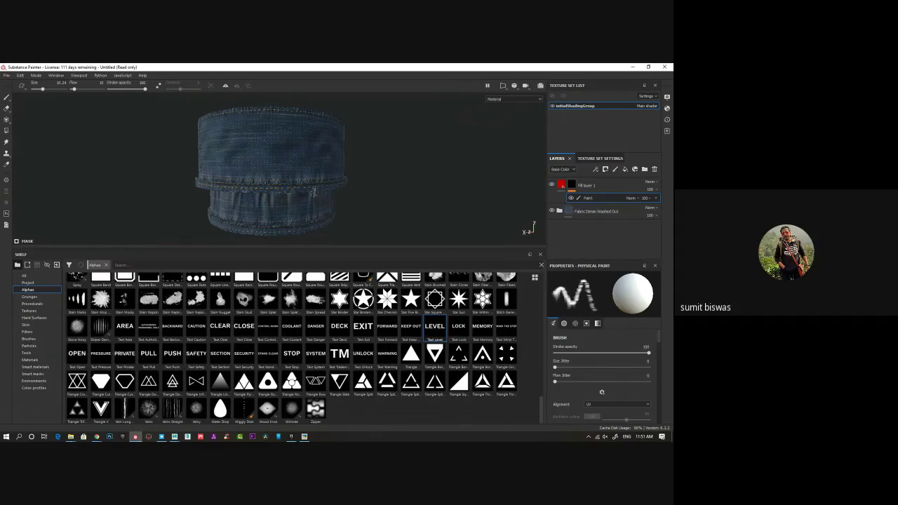
# Step: Enlarge the particle brush and try stamping the LEVEL text on the tub's upper band
pyautogui.press(']')
pyautogui.press(']')
pyautogui.press(']')
pyautogui.press(']')
pyautogui.press(']')
pyautogui.press(']')
pyautogui.press(']')
pyautogui.press(']')
pyautogui.press(']')
pyautogui.press(']')
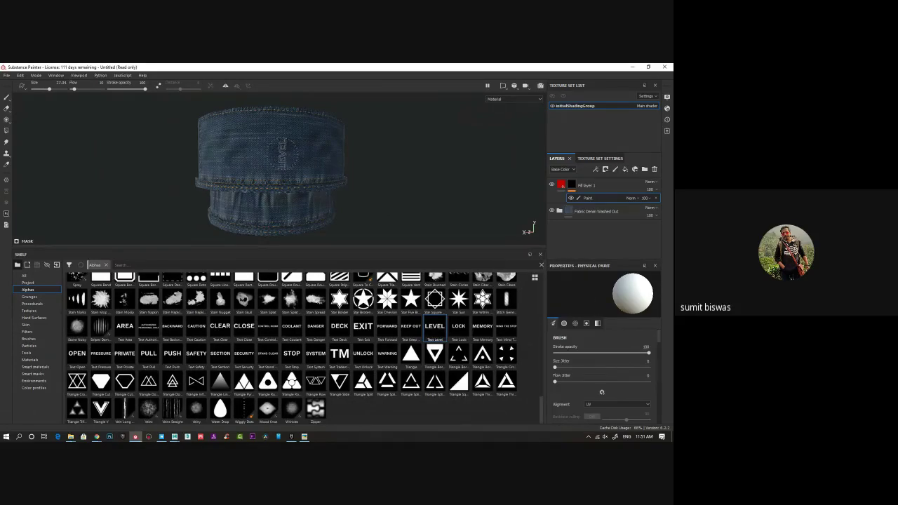
pyautogui.press(']')
pyautogui.press(']')
pyautogui.press(']')
pyautogui.press(']')
pyautogui.click(282, 153)
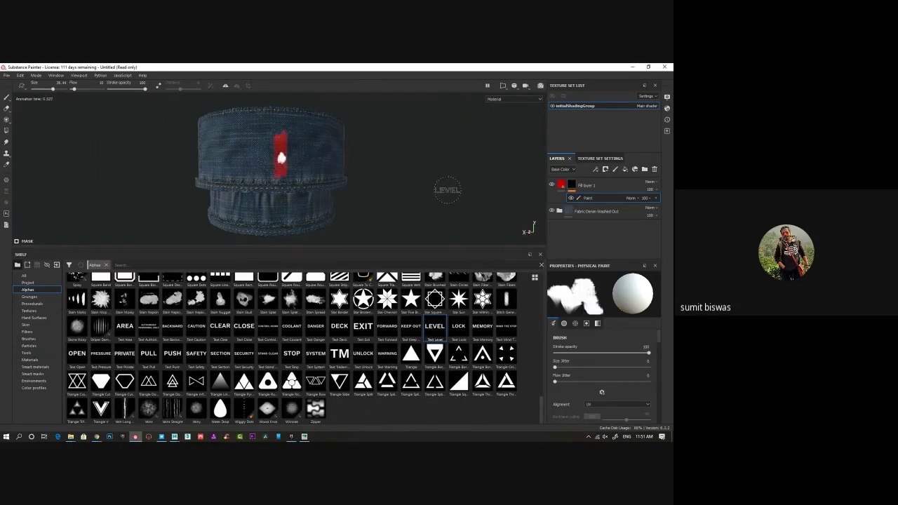
# Step: Switch to the regular Paint tool, undo the particle stamp, and try a short LEVEL stroke before undoing it too
pyautogui.click(6, 97)
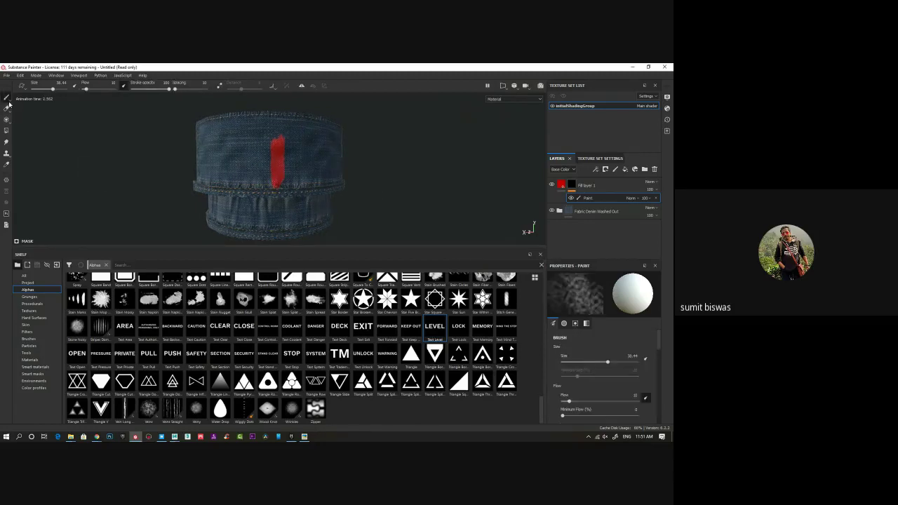
pyautogui.hotkey('ctrl', 'z')
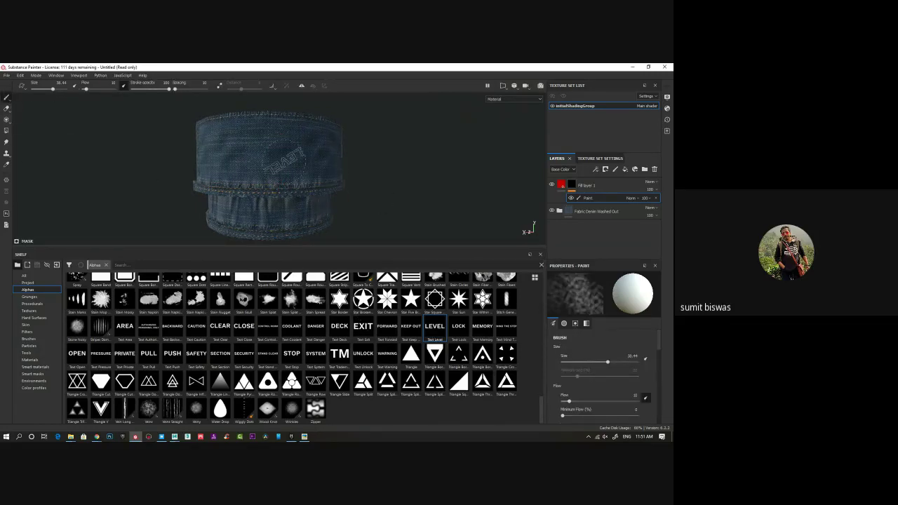
pyautogui.keyDown('alt'); pyautogui.moveTo(271, 153); pyautogui.dragTo(272, 163, button='right'); pyautogui.keyUp('alt')
pyautogui.moveTo(272, 158); pyautogui.dragTo(283, 149)
pyautogui.hotkey('ctrl', 'z')
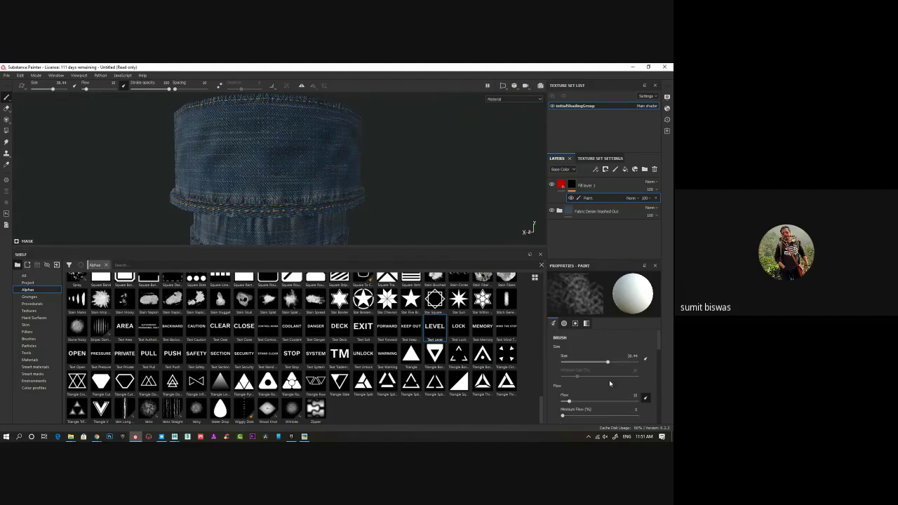
# Step: Set the paint brush's flow to 100 and its spacing to about 223
pyautogui.scroll(-1, 604, 379)
pyautogui.moveTo(570, 380); pyautogui.dragTo(637, 381)
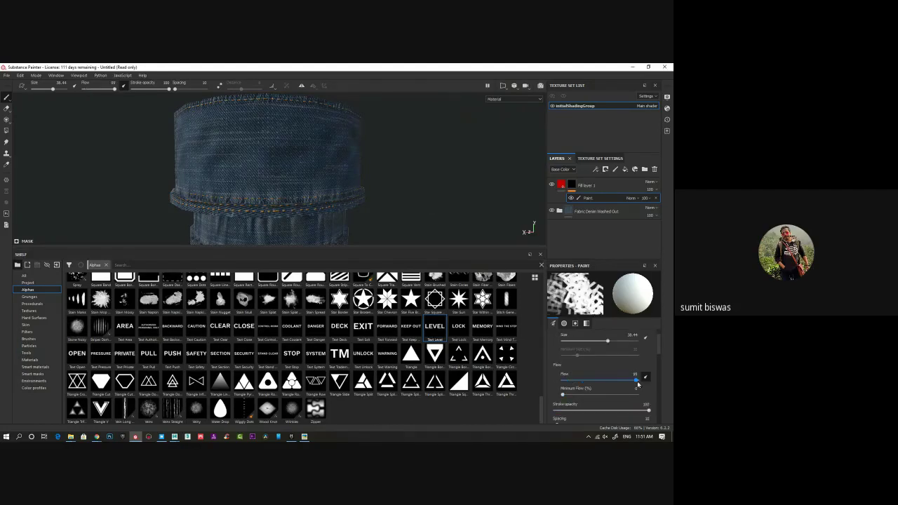
pyautogui.scroll(-1, 621, 399)
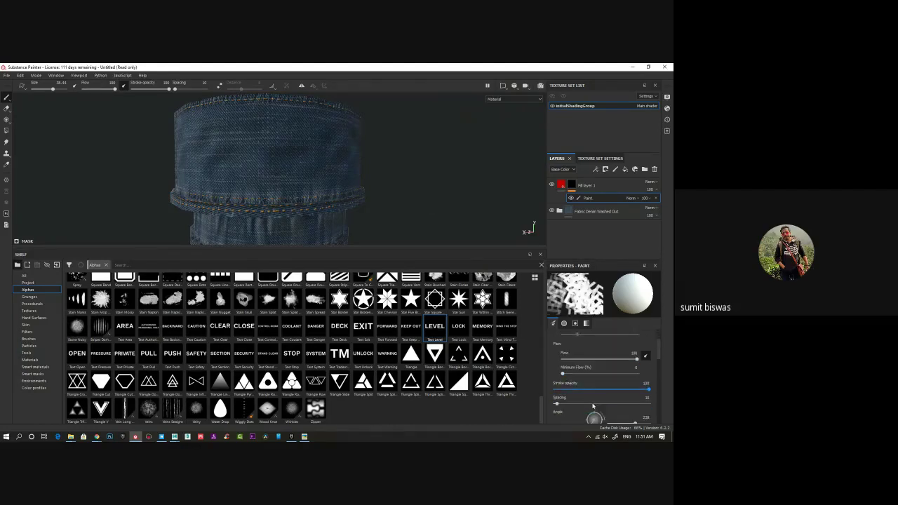
pyautogui.moveTo(558, 406)
pyautogui.mouseDown()
pyautogui.moveTo(647, 403)
pyautogui.moveTo(607, 405)
pyautogui.mouseUp()
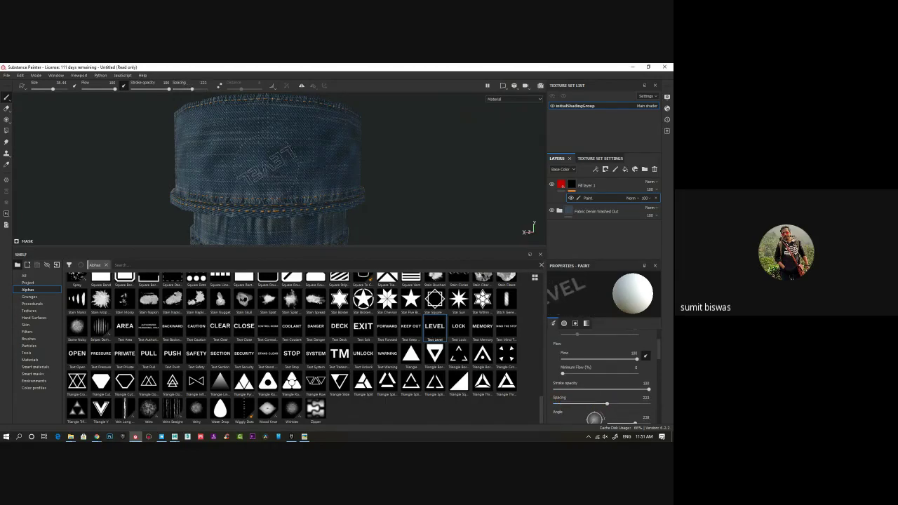
# Step: Review the brush's jitter settings, try stamping LEVEL twice on the tub's upper band, and undo both stamps
pyautogui.keyDown('alt'); pyautogui.moveTo(289, 126); pyautogui.dragTo(305, 129); pyautogui.keyUp('alt')
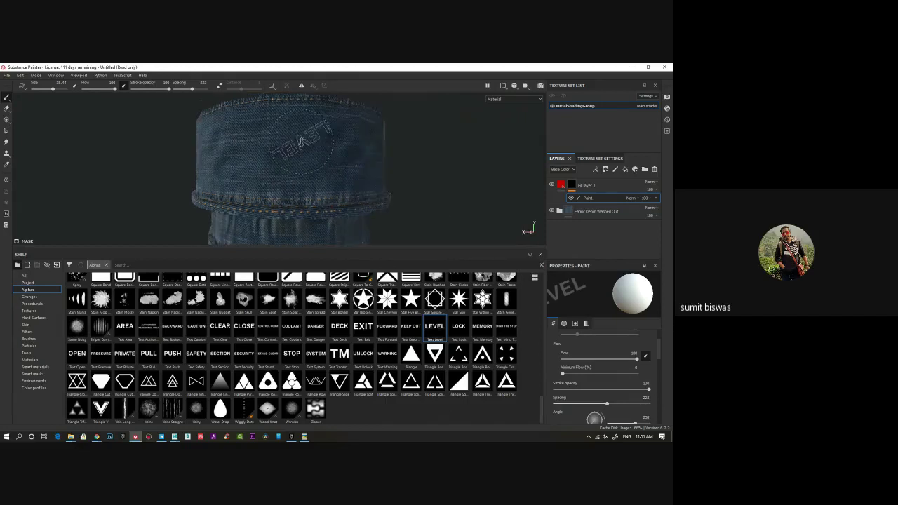
pyautogui.keyDown('alt'); pyautogui.moveTo(304, 128); pyautogui.dragTo(367, 184, button='right'); pyautogui.keyUp('alt')
pyautogui.scroll(1, 369, 172)
pyautogui.scroll(-2, 608, 383)
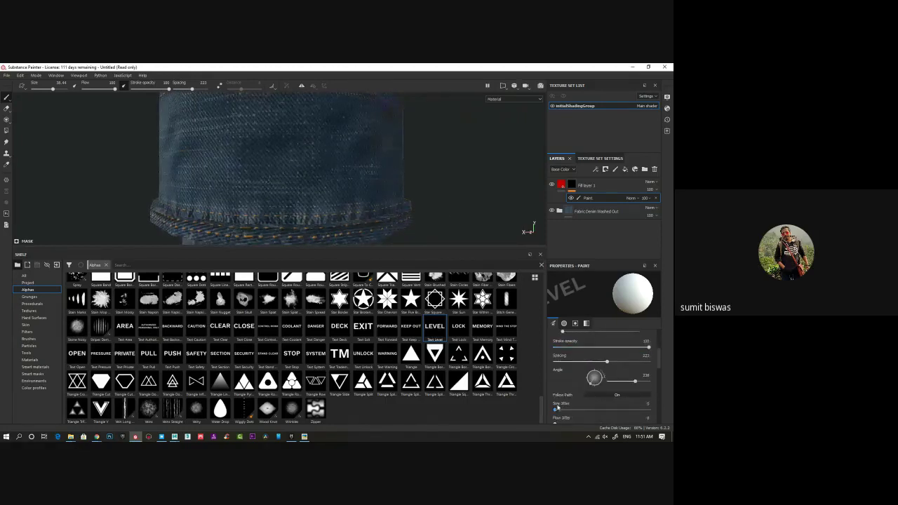
pyautogui.scroll(-1, 565, 408)
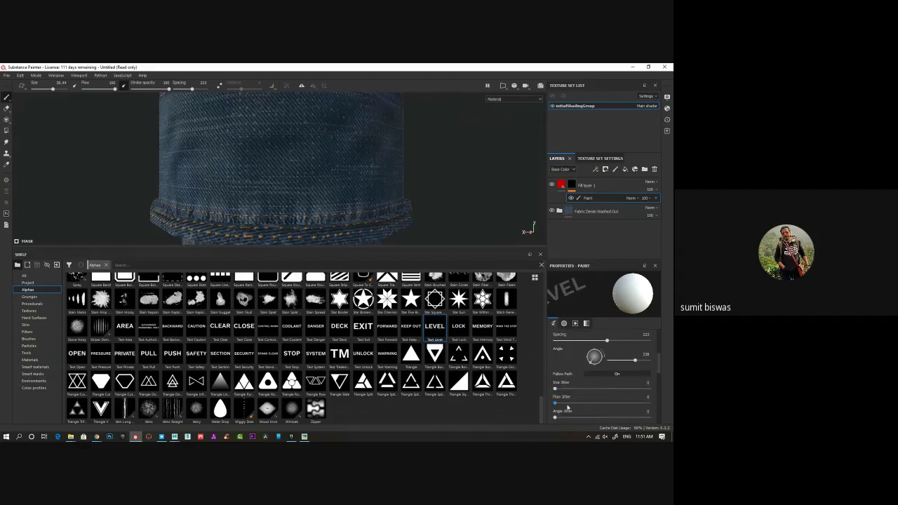
pyautogui.scroll(-3, 572, 410)
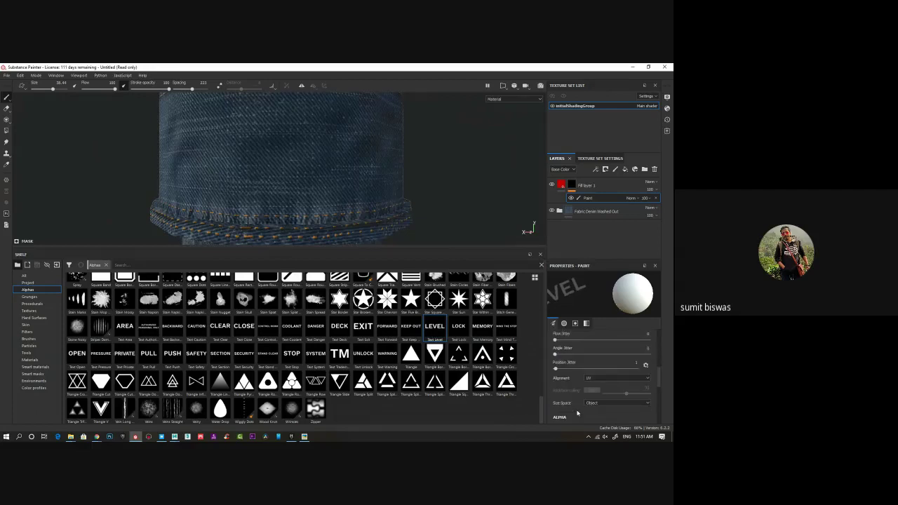
pyautogui.click(323, 153)
pyautogui.click(291, 143)
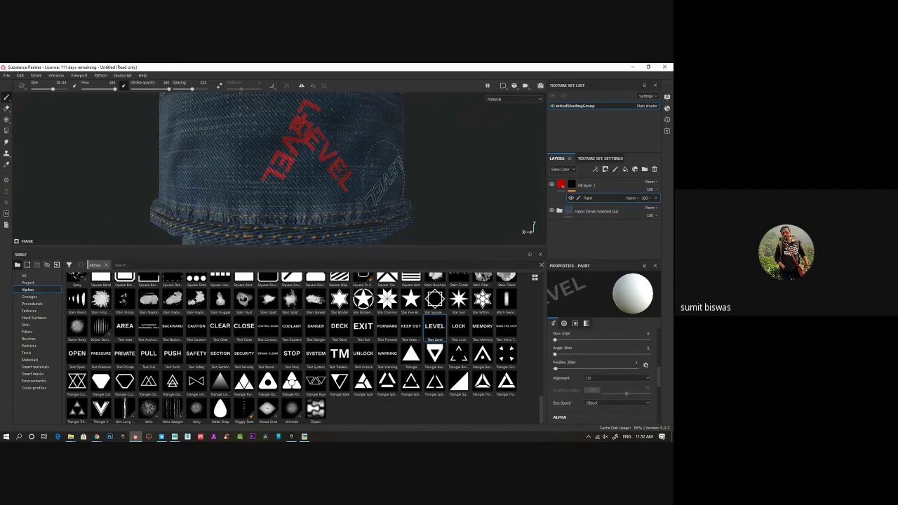
pyautogui.keyDown('alt'); pyautogui.moveTo(404, 177); pyautogui.dragTo(369, 176); pyautogui.keyUp('alt')
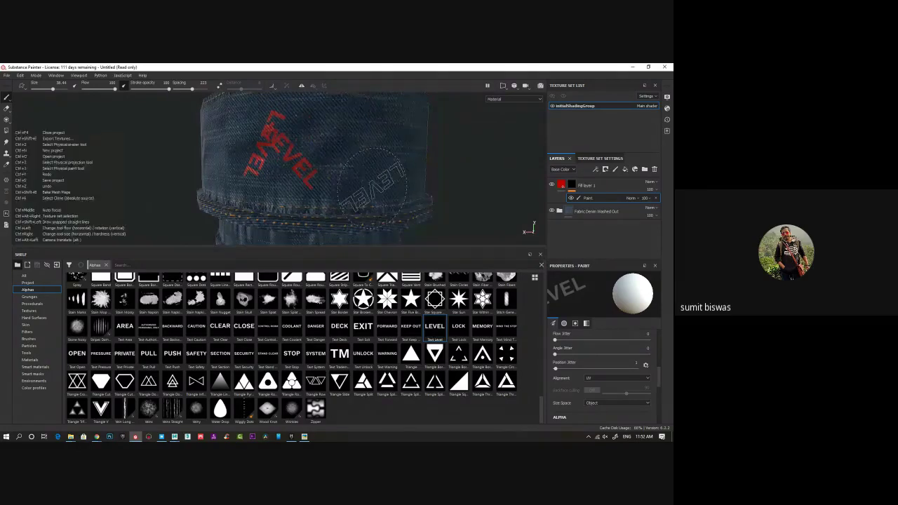
pyautogui.hotkey('ctrl', 'z')
pyautogui.hotkey('ctrl', 'z')
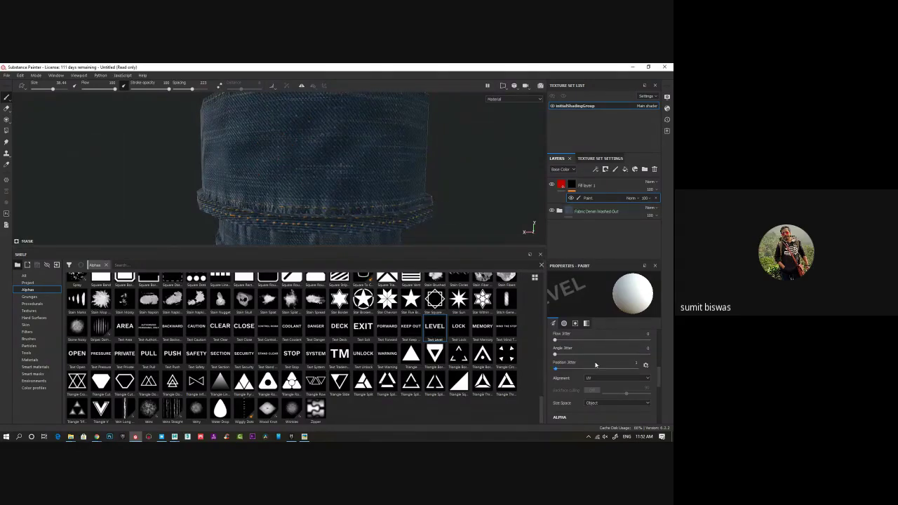
# Step: Increase the brush size to about 60, switch to Physical paint and stamp the LEVEL alpha on the tub's upper band
pyautogui.scroll(-4, 593, 365)
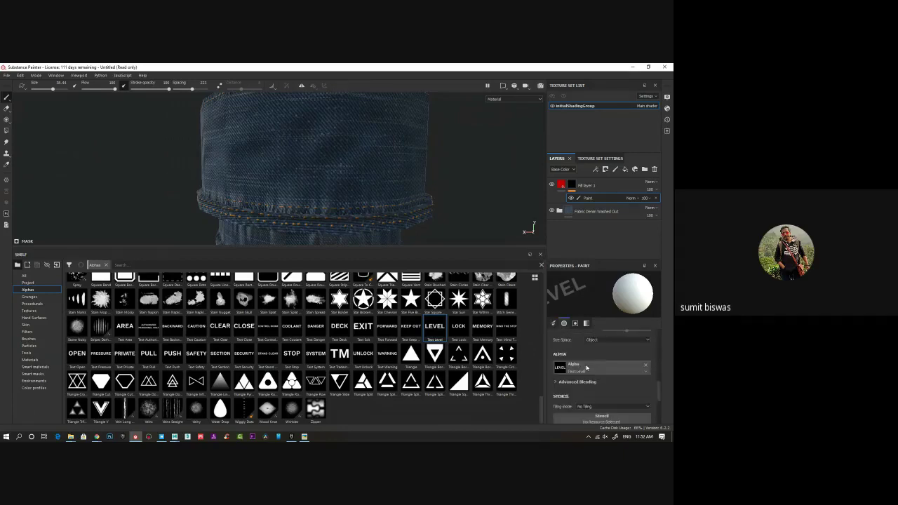
pyautogui.scroll(-3, 587, 367)
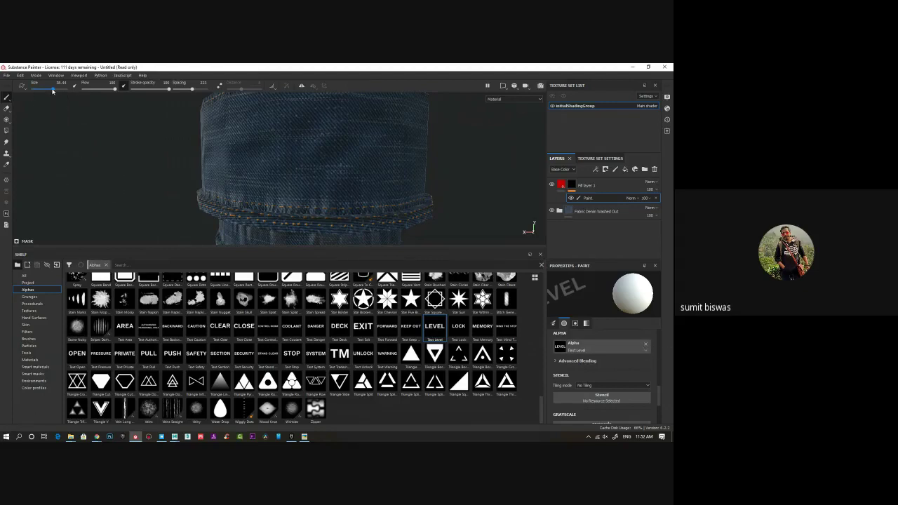
pyautogui.moveTo(53, 91); pyautogui.dragTo(61, 90)
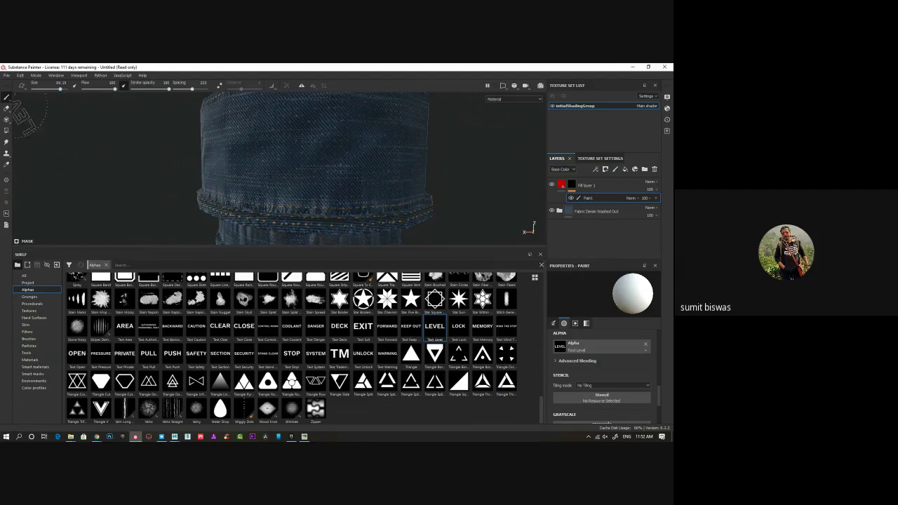
pyautogui.moveTo(7, 99)
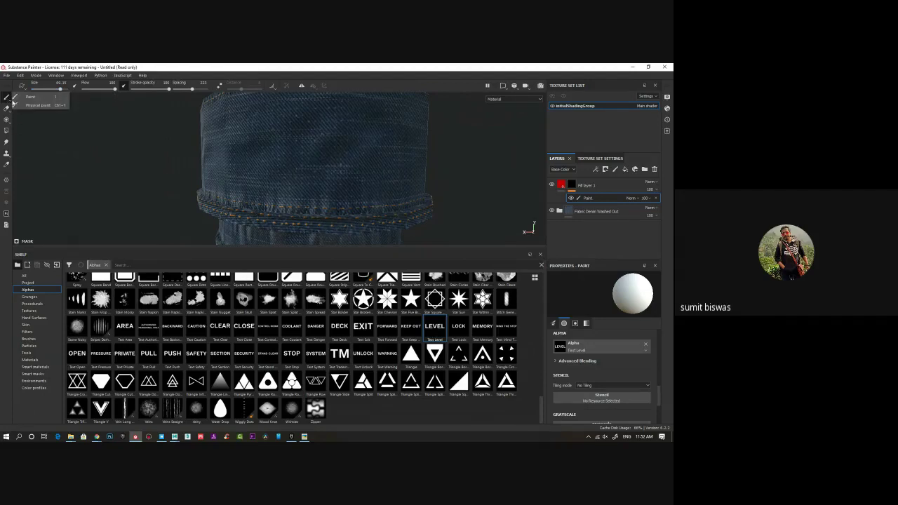
pyautogui.click(36, 105)
pyautogui.click(315, 179)
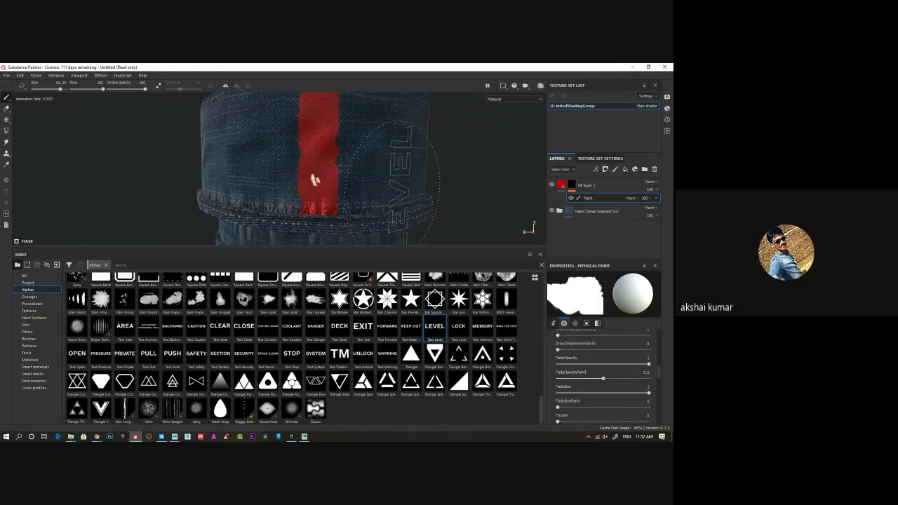
# Step: Switch back to the regular Paint tool and set the brush alignment to Camera
pyautogui.keyDown('alt'); pyautogui.moveTo(403, 176); pyautogui.dragTo(394, 188); pyautogui.keyUp('alt')
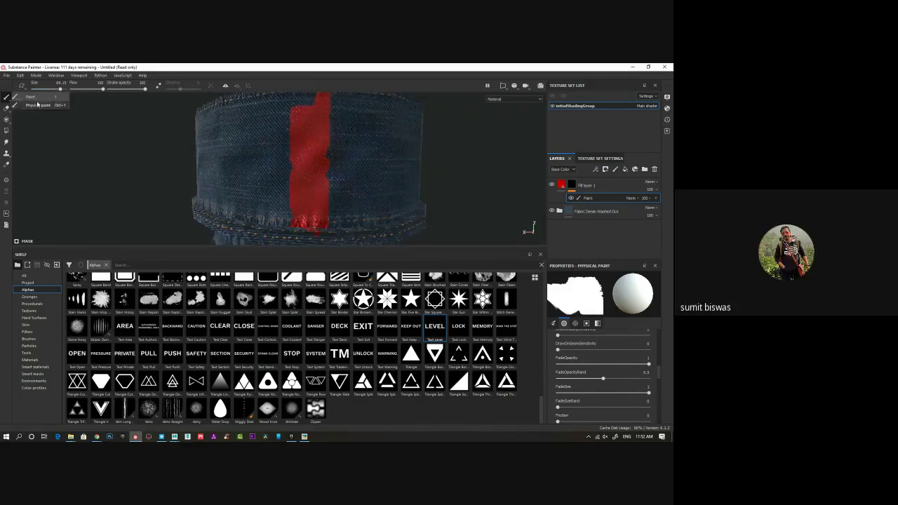
pyautogui.click(30, 97)
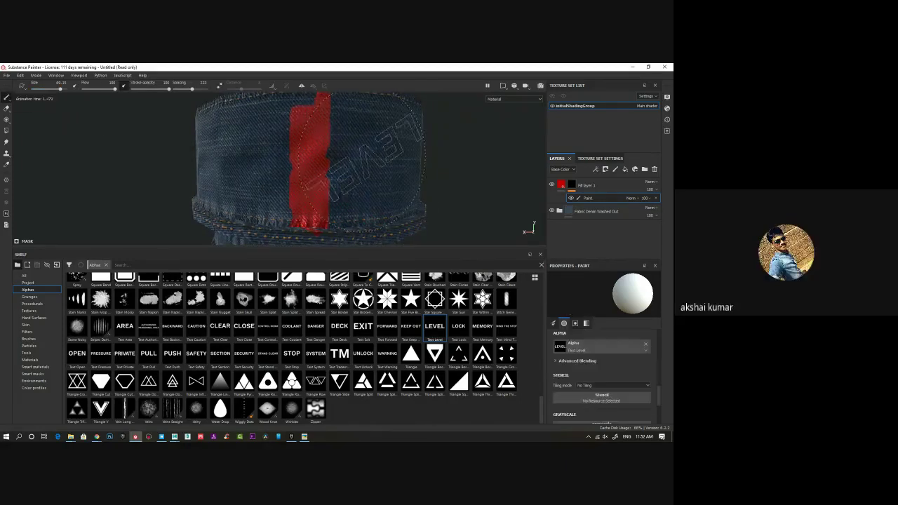
pyautogui.moveTo(379, 169)
pyautogui.keyDown('alt'); pyautogui.mouseDown()
pyautogui.moveTo(423, 190)
pyautogui.moveTo(388, 168)
pyautogui.mouseUp(); pyautogui.keyUp('alt')
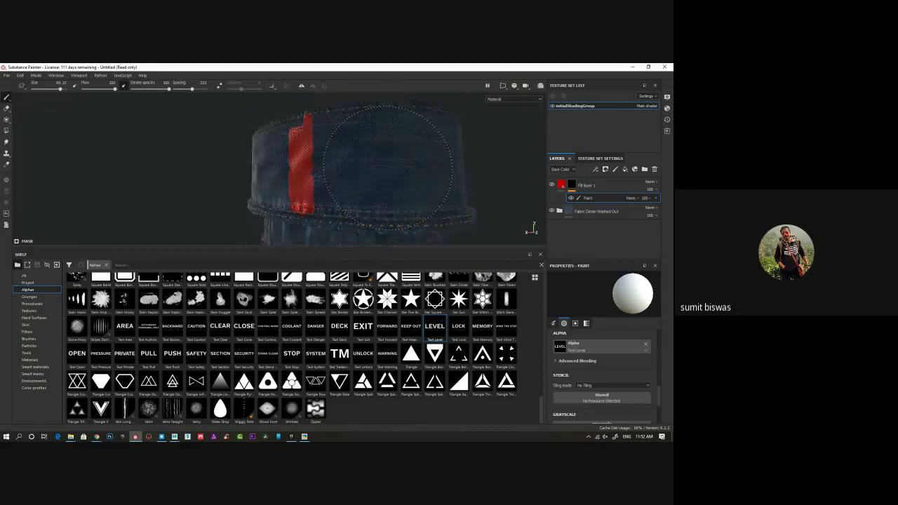
pyautogui.scroll(-3, 589, 377)
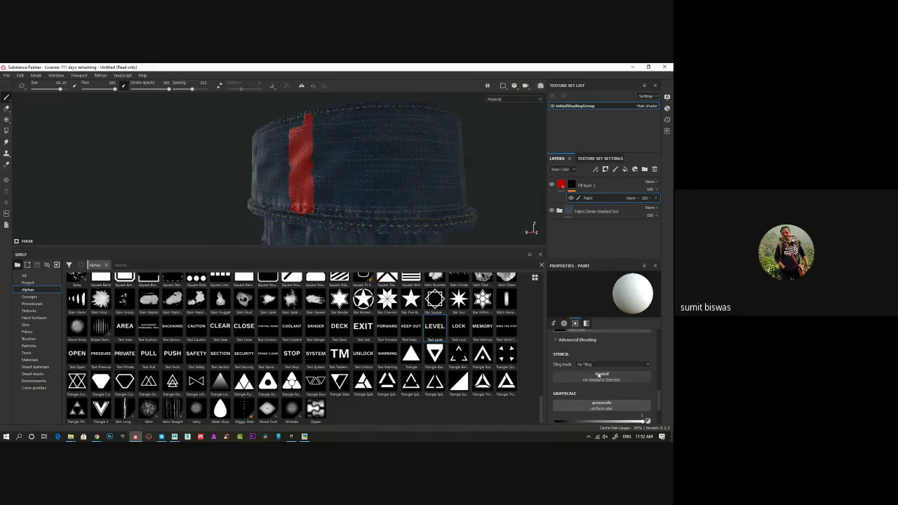
pyautogui.scroll(5, 618, 379)
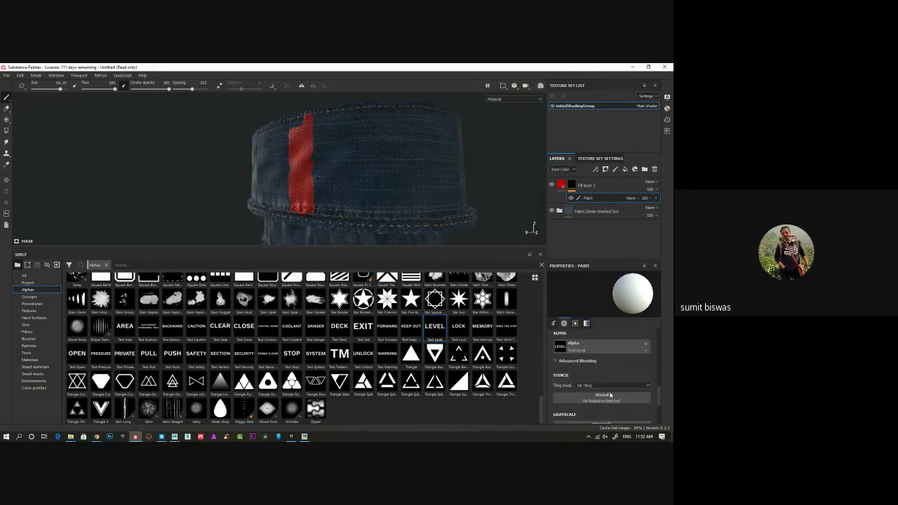
pyautogui.scroll(2, 608, 367)
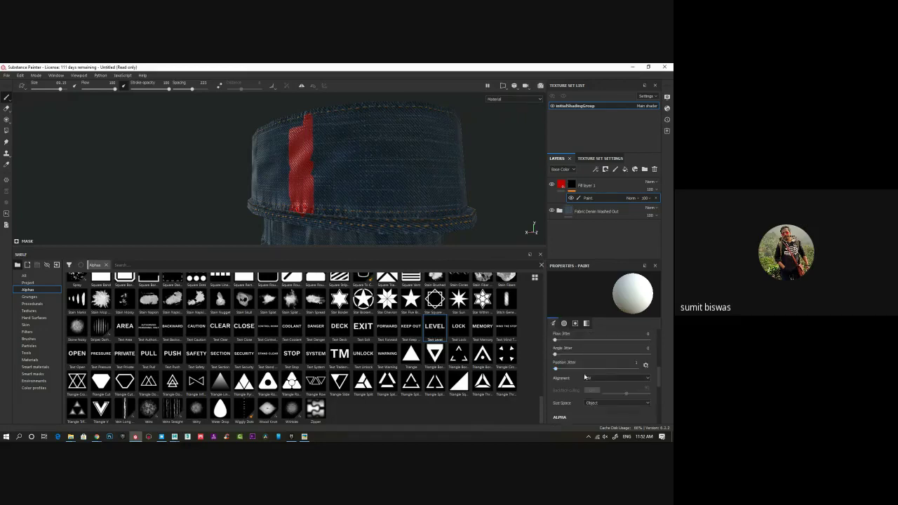
pyautogui.click(593, 378)
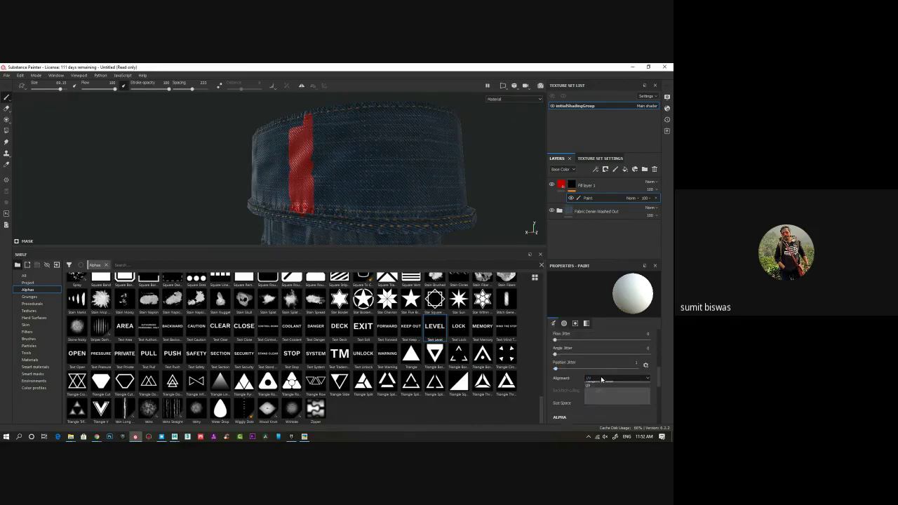
pyautogui.click(593, 384)
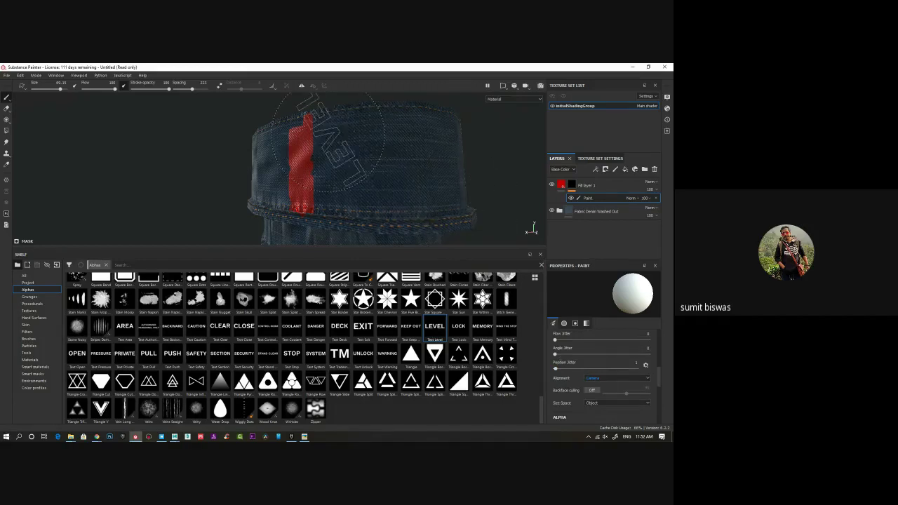
# Step: Reduce the brush size to about 48, set the flow to about 90 and lower the spacing to 1
pyautogui.keyDown('ctrl'); pyautogui.moveTo(341, 143); pyautogui.dragTo(309, 144, button='right'); pyautogui.keyUp('ctrl')
pyautogui.scroll(5, 569, 382)
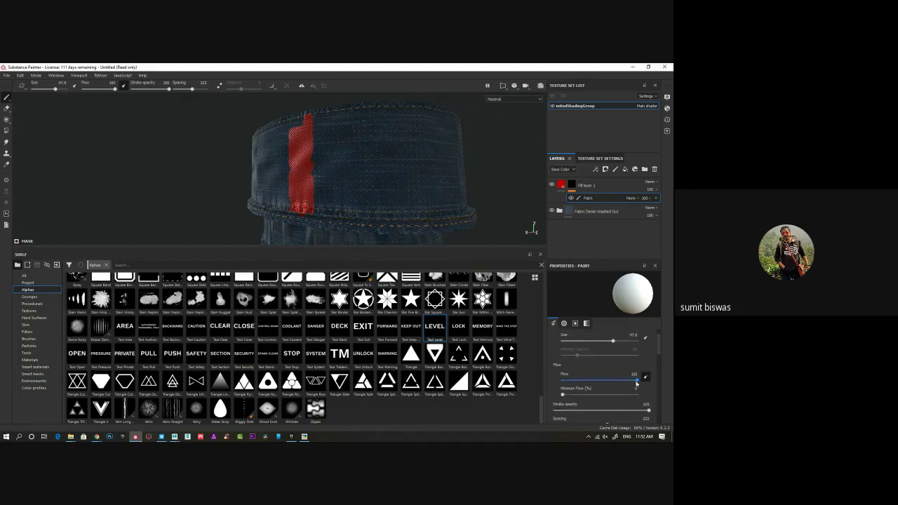
pyautogui.scroll(1, 607, 372)
pyautogui.scroll(-2, 608, 363)
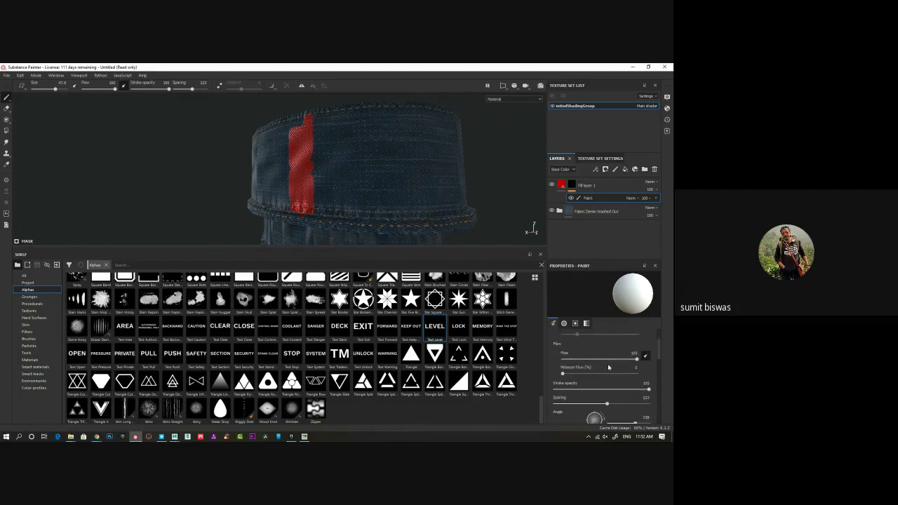
pyautogui.moveTo(631, 361)
pyautogui.mouseDown()
pyautogui.moveTo(564, 360)
pyautogui.moveTo(630, 360)
pyautogui.mouseUp()
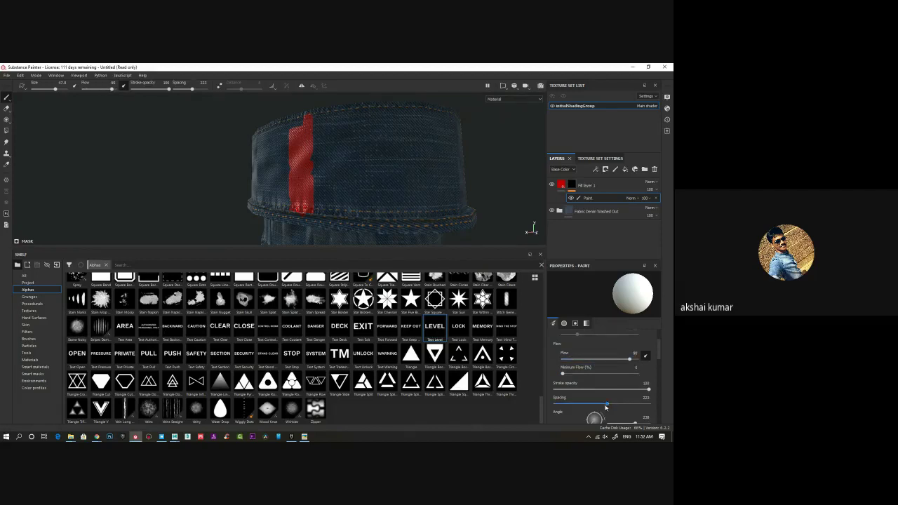
pyautogui.moveTo(606, 407); pyautogui.dragTo(538, 407)
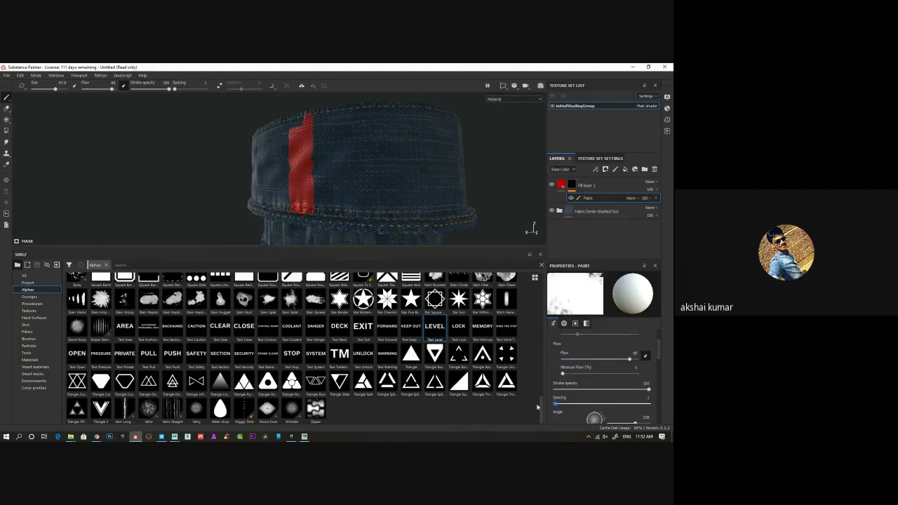
# Step: Try painting a LEVEL stroke across the tub's upper band and undo it
pyautogui.moveTo(506, 214)
pyautogui.keyDown('alt'); pyautogui.mouseDown()
pyautogui.moveTo(370, 184)
pyautogui.moveTo(371, 151)
pyautogui.mouseUp(); pyautogui.keyUp('alt')
pyautogui.moveTo(438, 130); pyautogui.dragTo(343, 167)
pyautogui.click(425, 156)
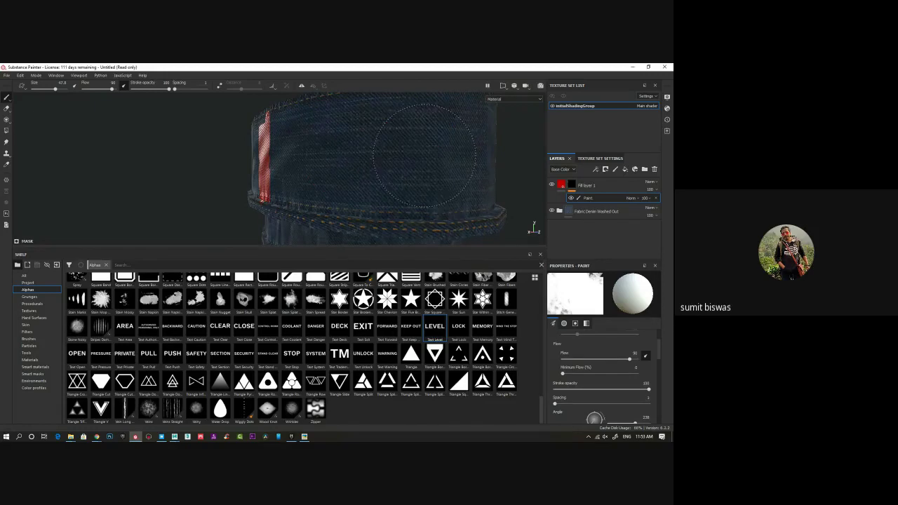
pyautogui.click(366, 143)
pyautogui.hotkey('ctrl', 'z')
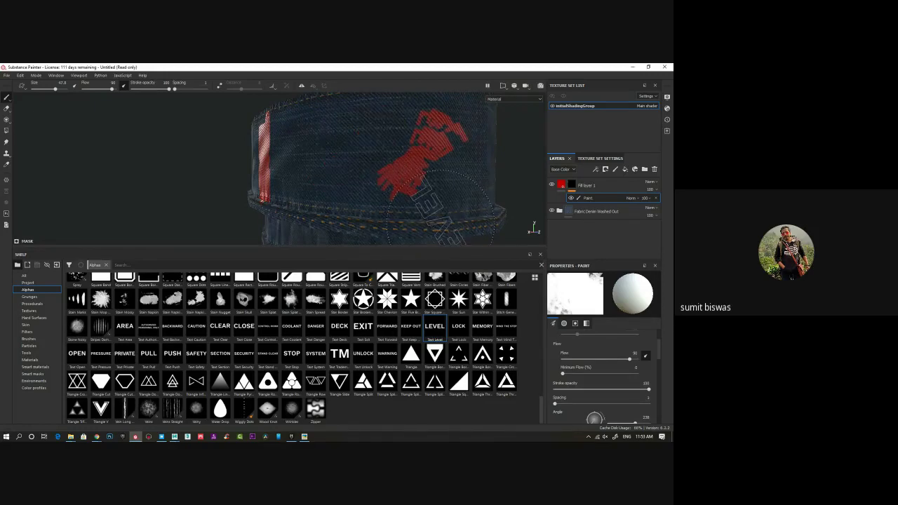
pyautogui.hotkey('ctrl', 'z')
# Step: Set the paint brush's angle to 0
pyautogui.scroll(-1, 604, 391)
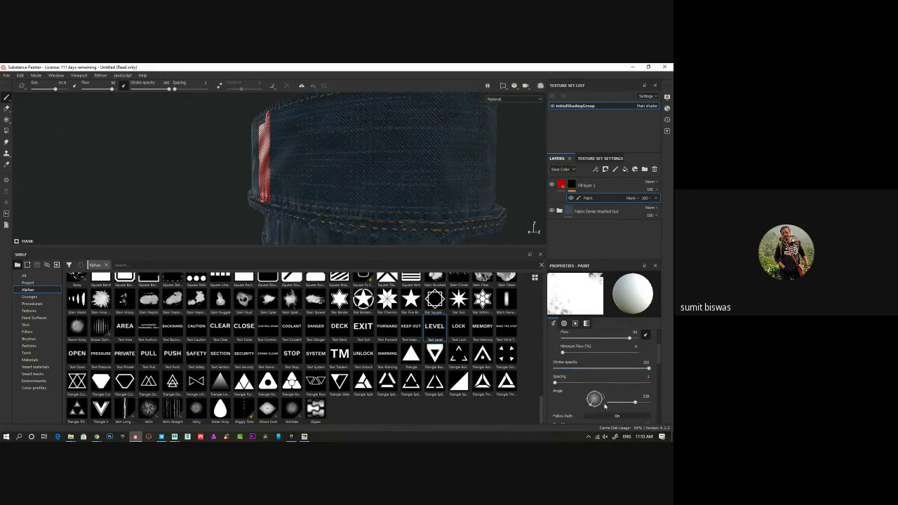
pyautogui.moveTo(642, 398); pyautogui.dragTo(673, 399)
pyautogui.write('0')
pyautogui.press('Return')
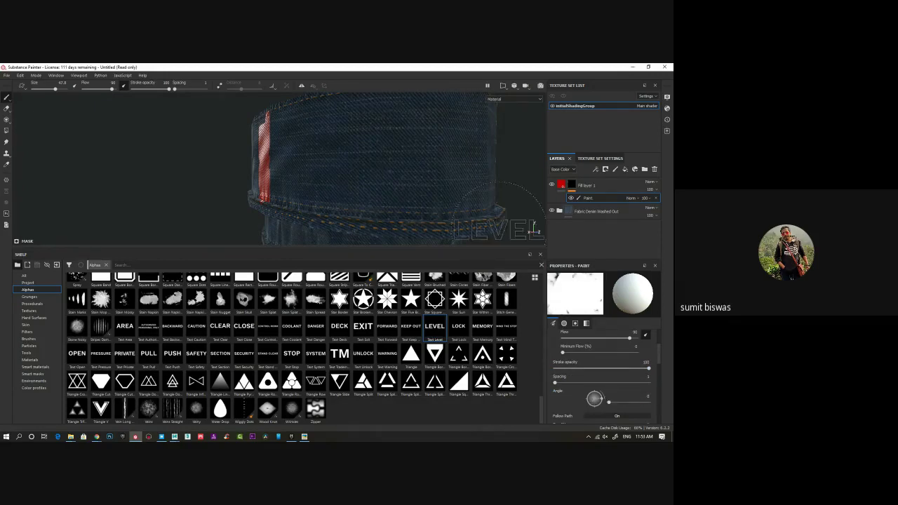
# Step: Make the brush smaller, with its flow at 100 and its spacing at about 75
pyautogui.moveTo(556, 385); pyautogui.dragTo(577, 382)
pyautogui.scroll(1, 577, 383)
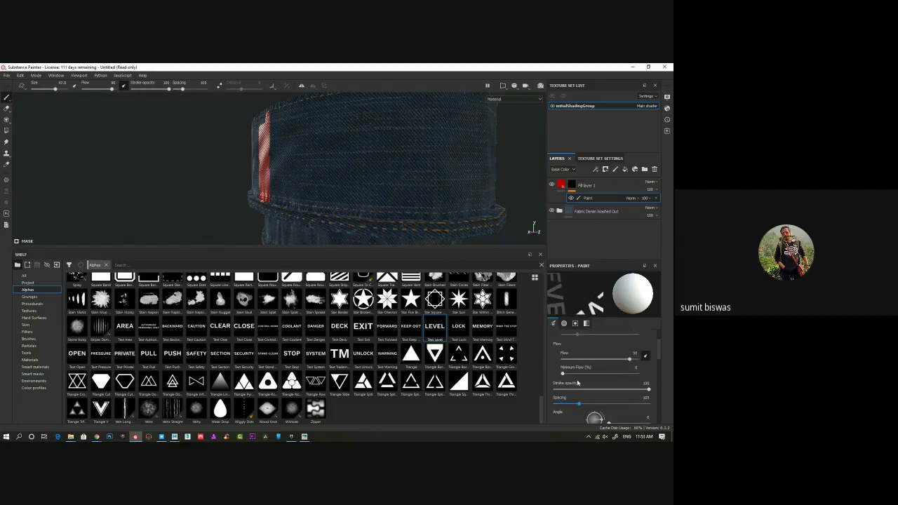
pyautogui.moveTo(630, 359)
pyautogui.mouseDown()
pyautogui.moveTo(543, 363)
pyautogui.moveTo(665, 365)
pyautogui.moveTo(583, 362)
pyautogui.moveTo(594, 363)
pyautogui.mouseUp()
pyautogui.scroll(2, 614, 370)
pyautogui.scroll(-3, 599, 396)
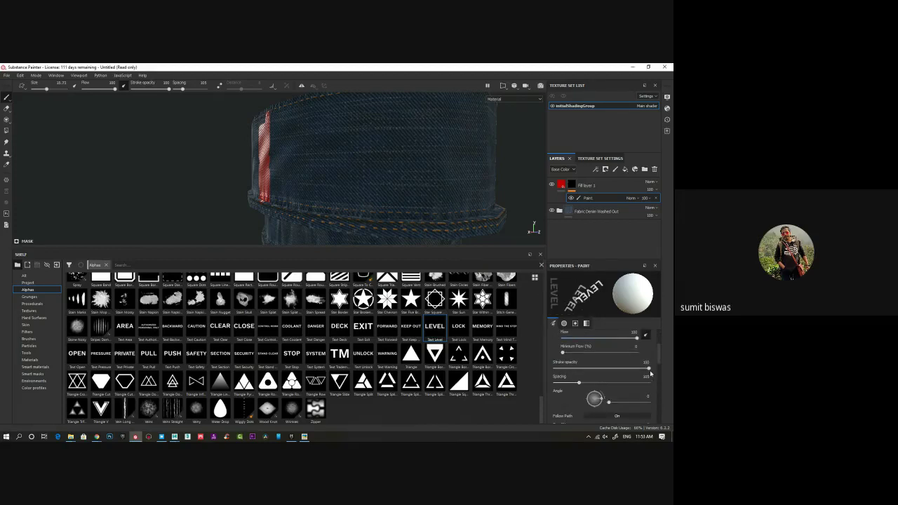
pyautogui.moveTo(579, 384); pyautogui.dragTo(573, 384)
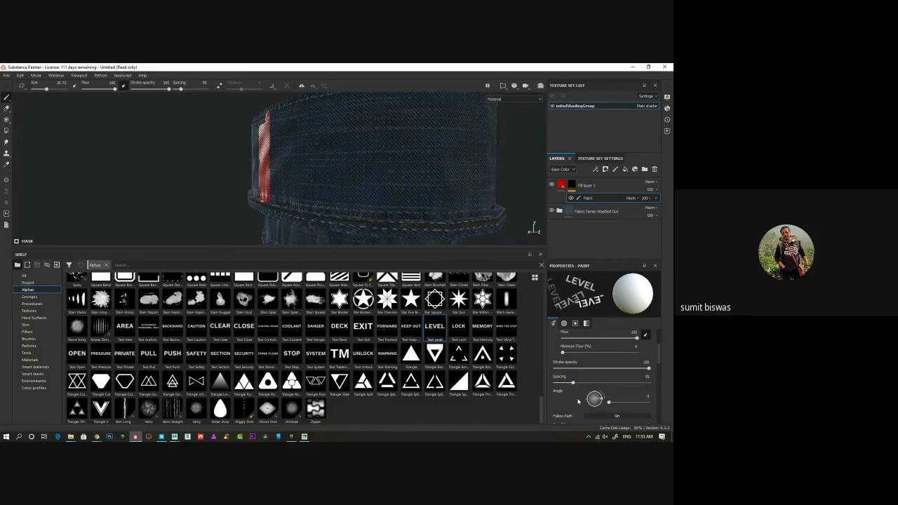
# Step: Turn off Follow Path for the brush and stamp a small LEVEL on the tub's upper band
pyautogui.scroll(-1, 577, 404)
pyautogui.click(607, 396)
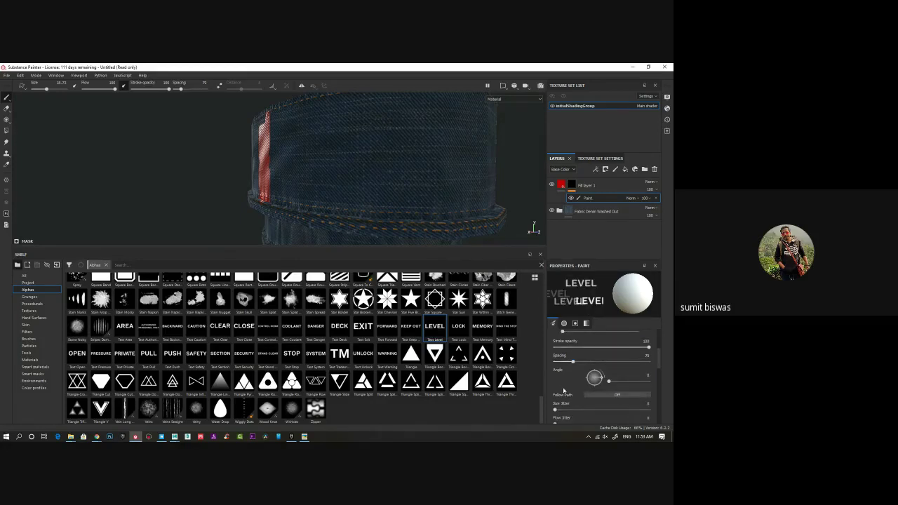
pyautogui.click(394, 155)
pyautogui.keyDown('alt'); pyautogui.moveTo(458, 182); pyautogui.dragTo(411, 180); pyautogui.keyUp('alt')
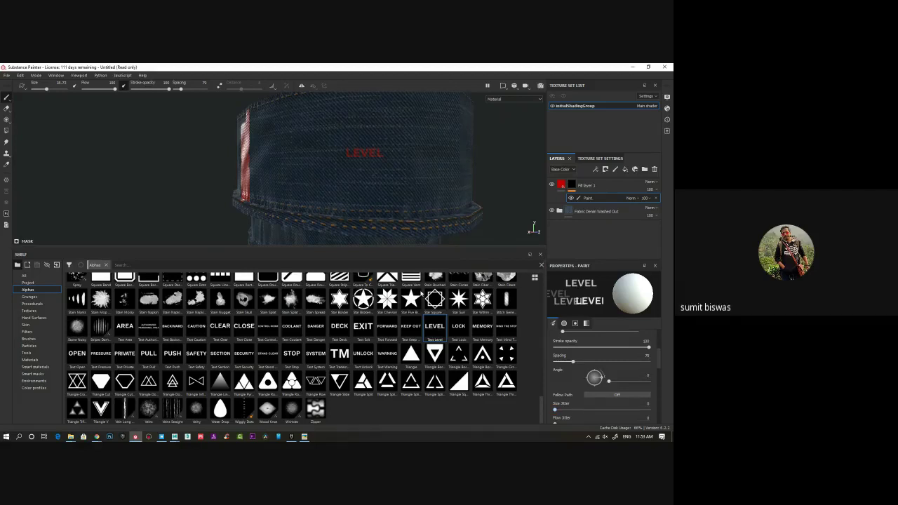
# Step: Change the fill layer's base color to bright green
pyautogui.click(586, 185)
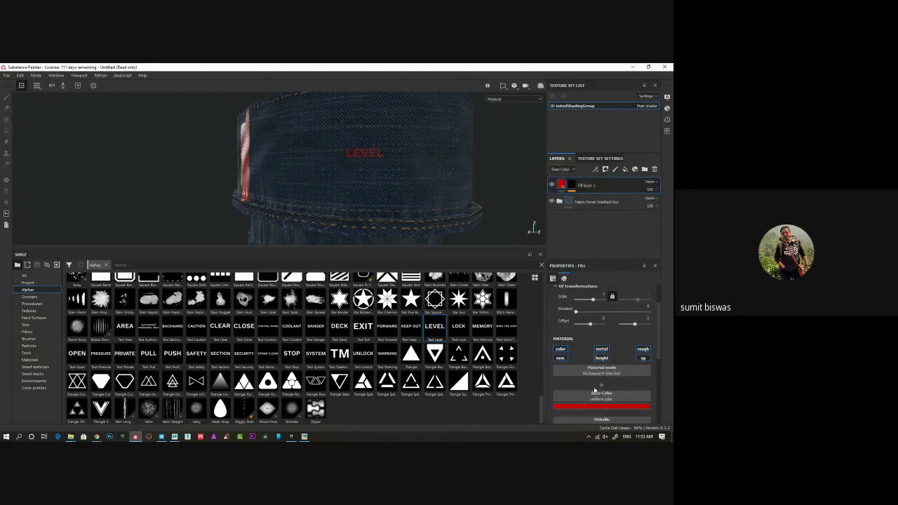
pyautogui.click(590, 401)
pyautogui.click(637, 378)
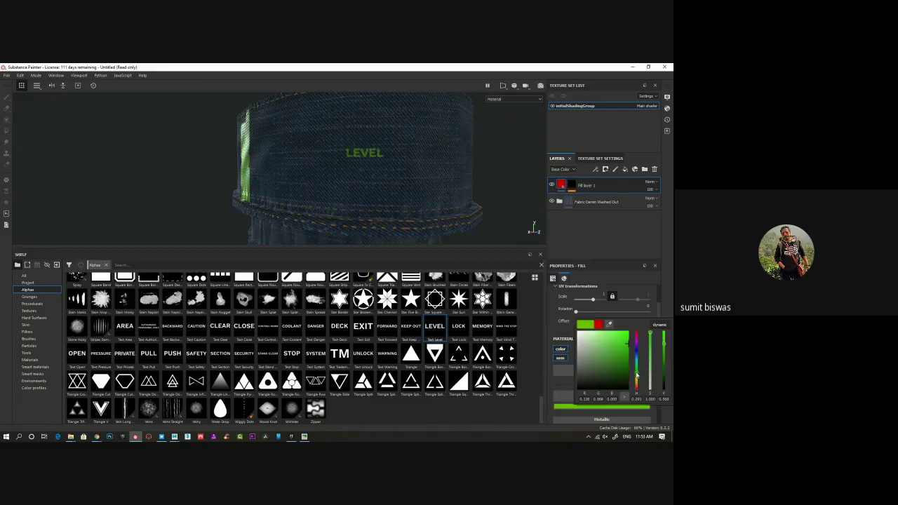
pyautogui.click(274, 172)
pyautogui.scroll(-2, 274, 173)
pyautogui.keyDown('alt'); pyautogui.moveTo(274, 172); pyautogui.dragTo(309, 172); pyautogui.keyUp('alt')
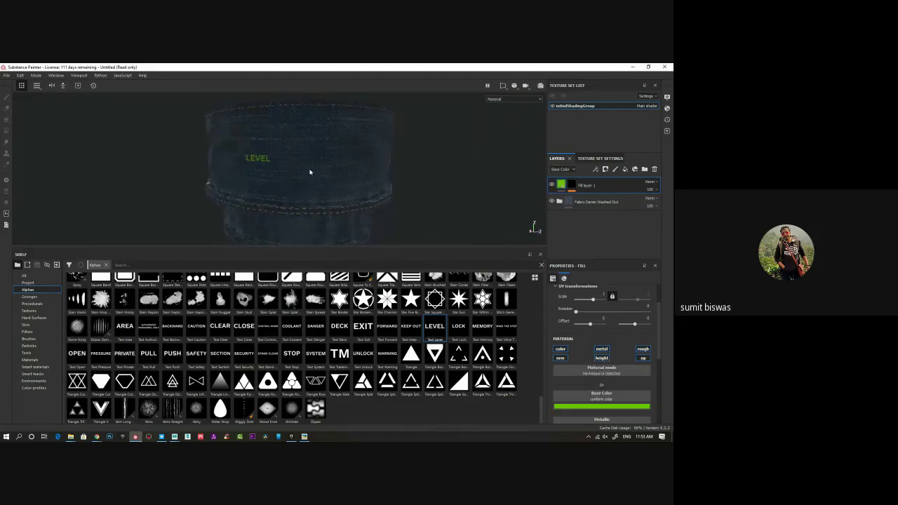
# Step: Select the fill layer's mask, enlarge the brush and stamp a large LEVEL on both the upper and lower bands
pyautogui.click(326, 167)
pyautogui.click(571, 188)
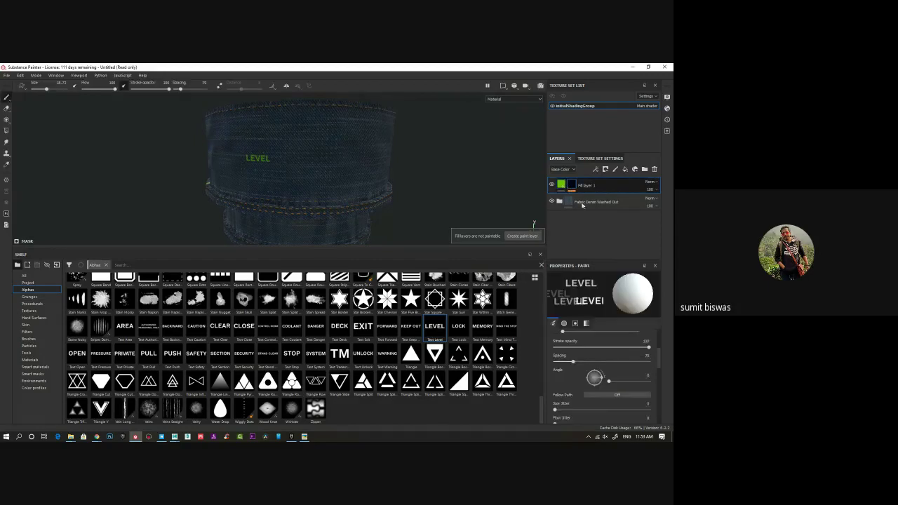
pyautogui.moveTo(325, 160)
pyautogui.keyDown('ctrl'); pyautogui.mouseDown(button='right')
pyautogui.moveTo(357, 160)
pyautogui.moveTo(329, 155)
pyautogui.mouseUp(button='right'); pyautogui.keyUp('ctrl')
pyautogui.click(328, 155)
pyautogui.keyDown('alt'); pyautogui.moveTo(441, 176); pyautogui.dragTo(374, 169); pyautogui.keyUp('alt')
pyautogui.keyDown('alt'); pyautogui.moveTo(374, 170); pyautogui.dragTo(334, 116, button='middle'); pyautogui.keyUp('alt')
pyautogui.click(312, 193)
pyautogui.keyDown('alt'); pyautogui.moveTo(384, 165); pyautogui.dragTo(383, 176); pyautogui.keyUp('alt')
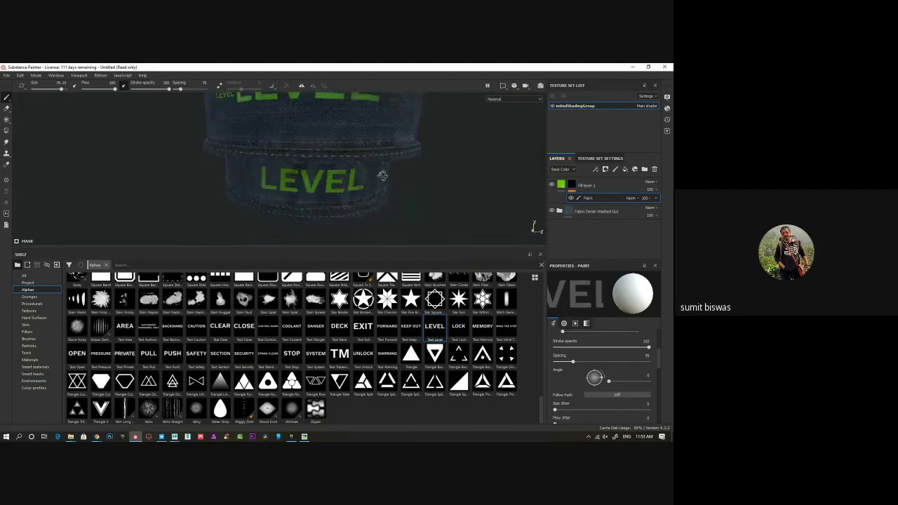
# Step: Shrink the shelf to enlarge the viewport and frame the stamped LEVEL texts
pyautogui.keyDown('alt'); pyautogui.moveTo(374, 146); pyautogui.dragTo(358, 177, button='middle'); pyautogui.keyUp('alt')
pyautogui.moveTo(309, 249); pyautogui.dragTo(309, 364)
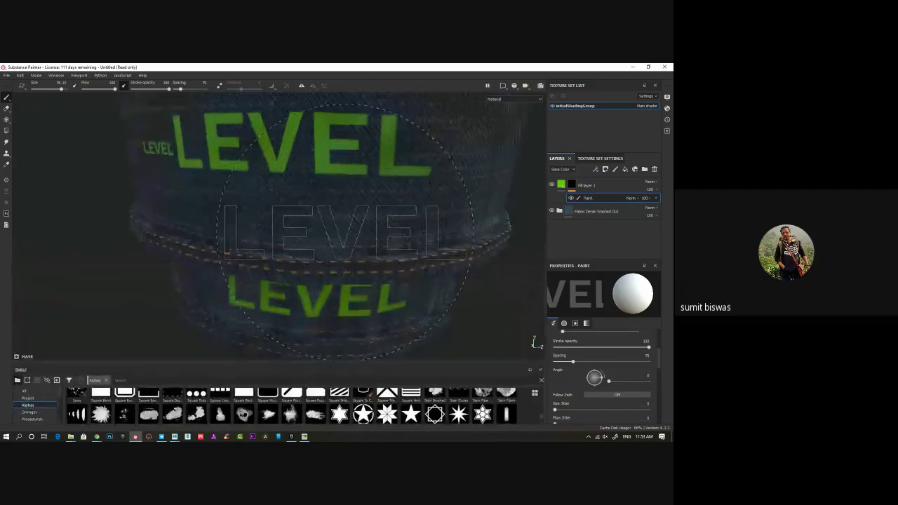
pyautogui.scroll(-4, 127, 159)
pyautogui.scroll(5, 422, 256)
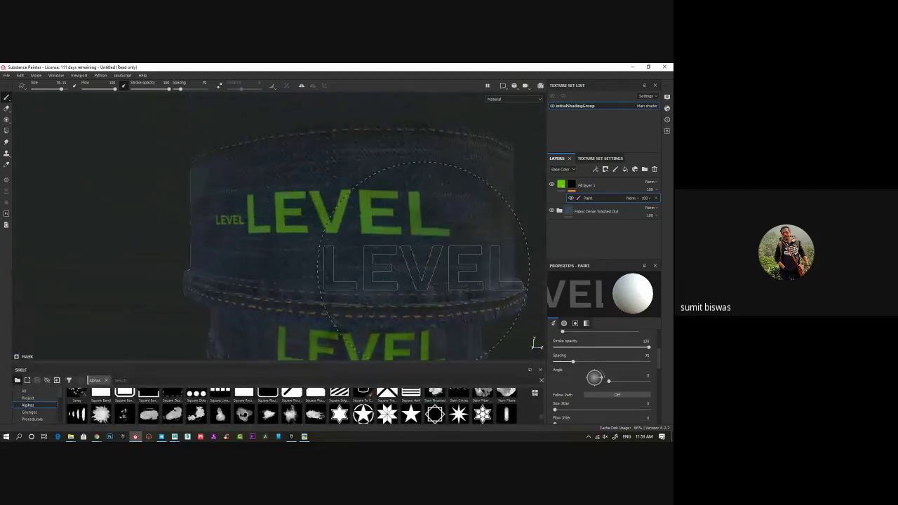
pyautogui.keyDown('alt'); pyautogui.moveTo(419, 269); pyautogui.dragTo(397, 242); pyautogui.keyUp('alt')
# Step: Disable the green fill layer's metal, rough, nrm, height and op channels, leaving only color enabled
pyautogui.click(561, 185)
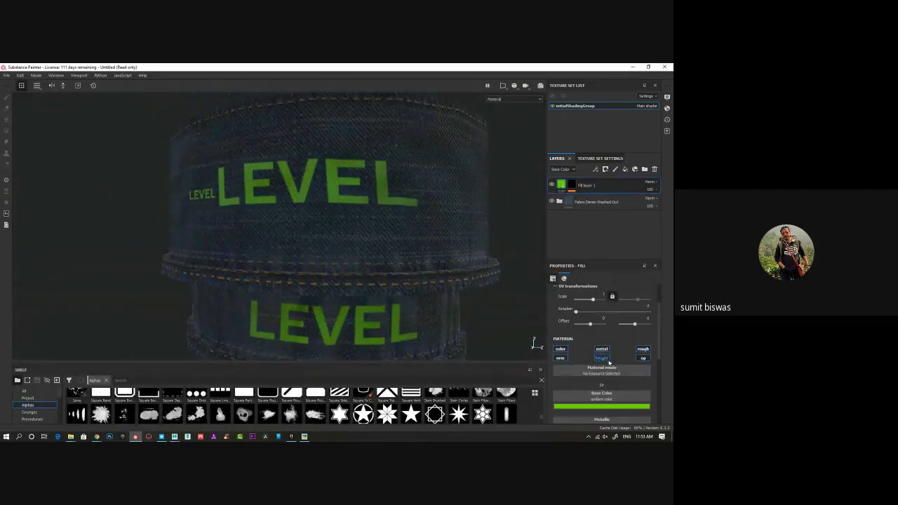
pyautogui.click(645, 350)
pyautogui.click(603, 360)
pyautogui.click(560, 359)
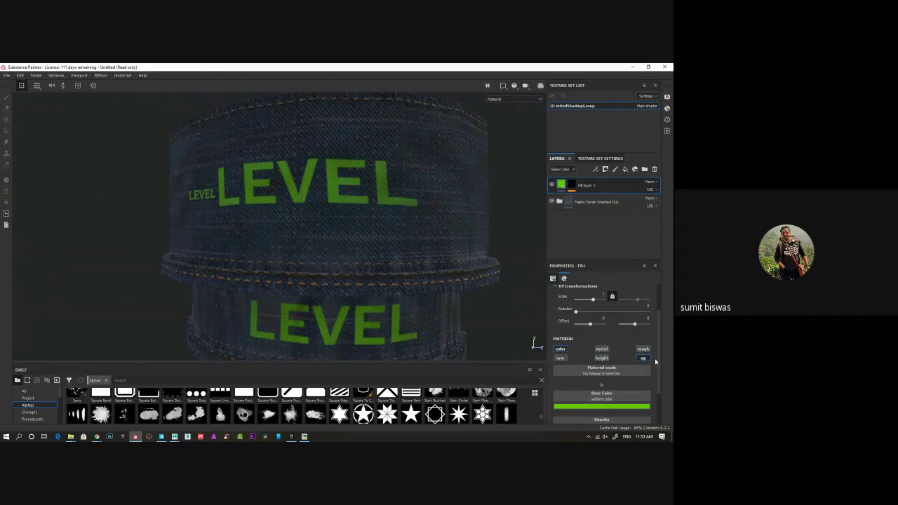
pyautogui.click(642, 360)
# Step: Examine the LEVEL text up close and compare the denim with the green fill layer hidden and shown
pyautogui.keyDown('alt'); pyautogui.moveTo(361, 254); pyautogui.dragTo(345, 214); pyautogui.keyUp('alt')
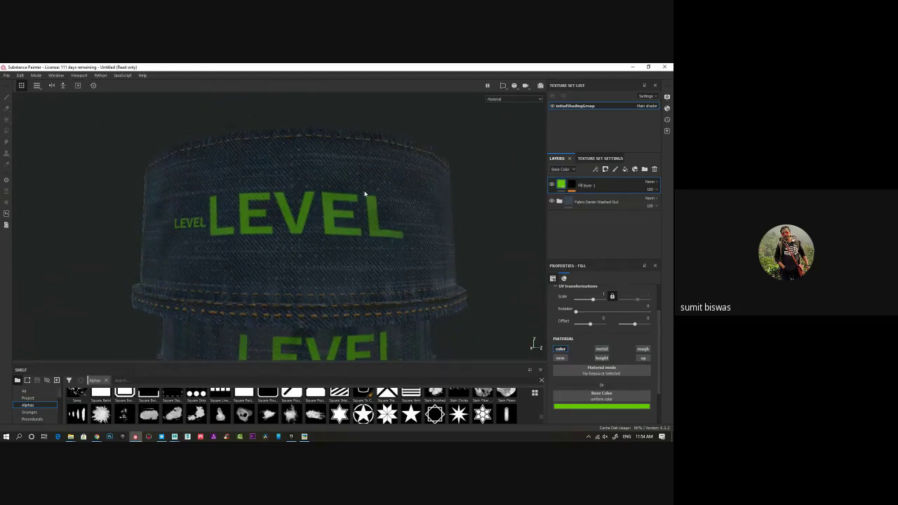
pyautogui.keyDown('alt'); pyautogui.moveTo(300, 195); pyautogui.dragTo(383, 260, button='right'); pyautogui.keyUp('alt')
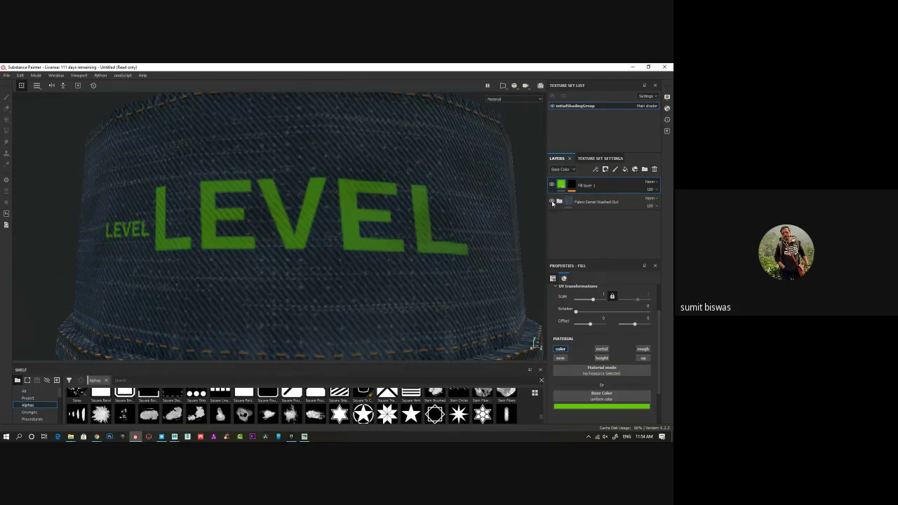
pyautogui.click(552, 186)
pyautogui.click(552, 185)
pyautogui.keyDown('alt'); pyautogui.moveTo(254, 203); pyautogui.dragTo(301, 209); pyautogui.keyUp('alt')
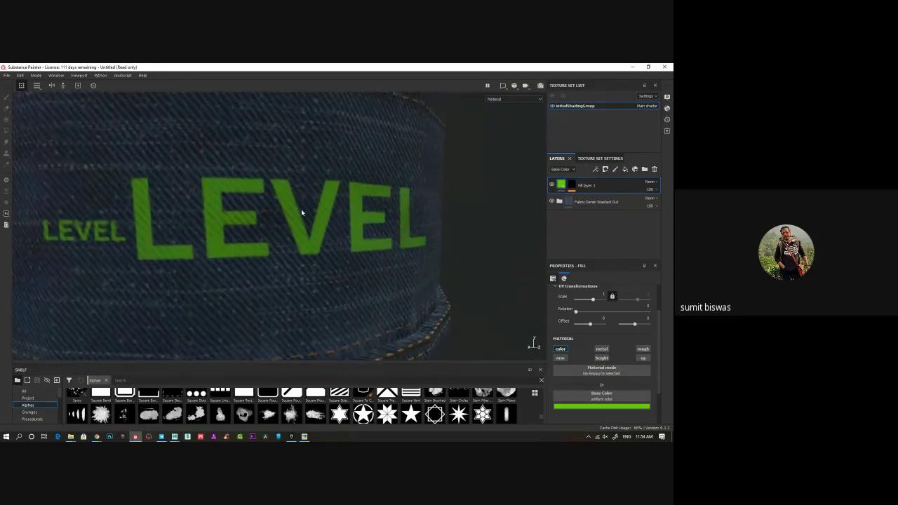
pyautogui.click(552, 185)
pyautogui.click(552, 185)
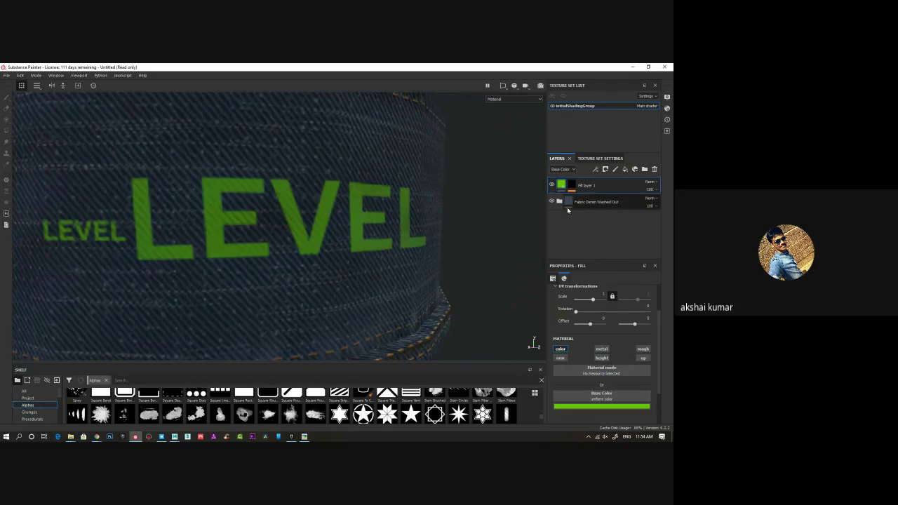
# Step: Expand the Fabric Denim Washed Out folder and compare the denim with its Stitches sublayer hidden and shown
pyautogui.click(559, 202)
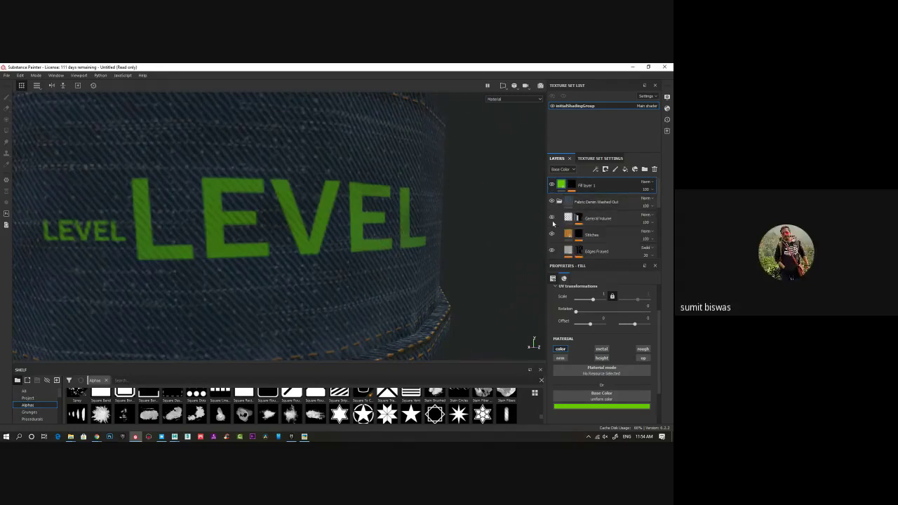
pyautogui.click(551, 235)
pyautogui.click(552, 234)
pyautogui.scroll(-1, 553, 251)
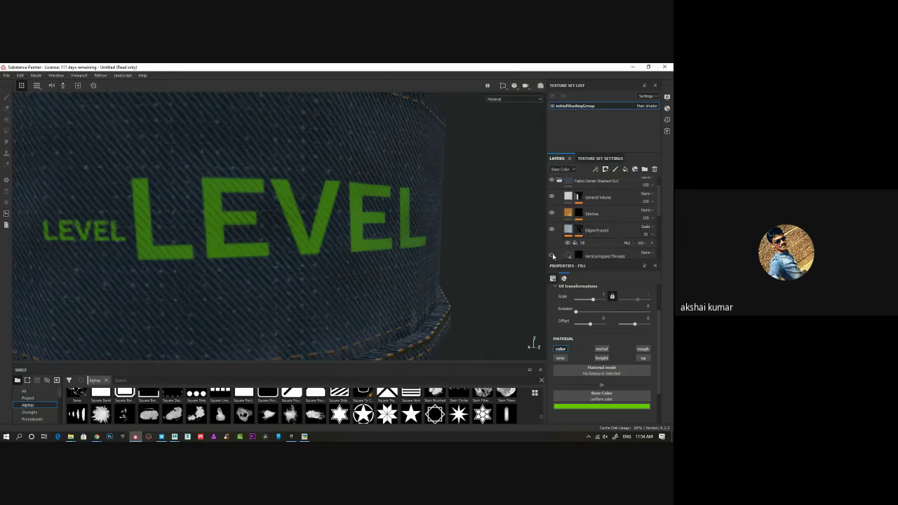
pyautogui.scroll(-2, 552, 253)
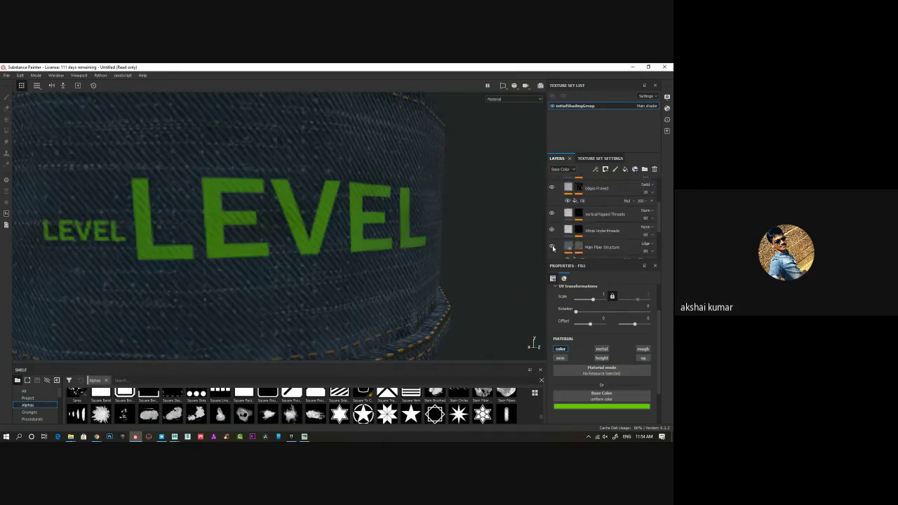
# Step: Duplicate the Main Fiber Structure layer and move the copy out of the denim folder, above the green fill layer
pyautogui.click(597, 247)
pyautogui.scroll(-2, 609, 234)
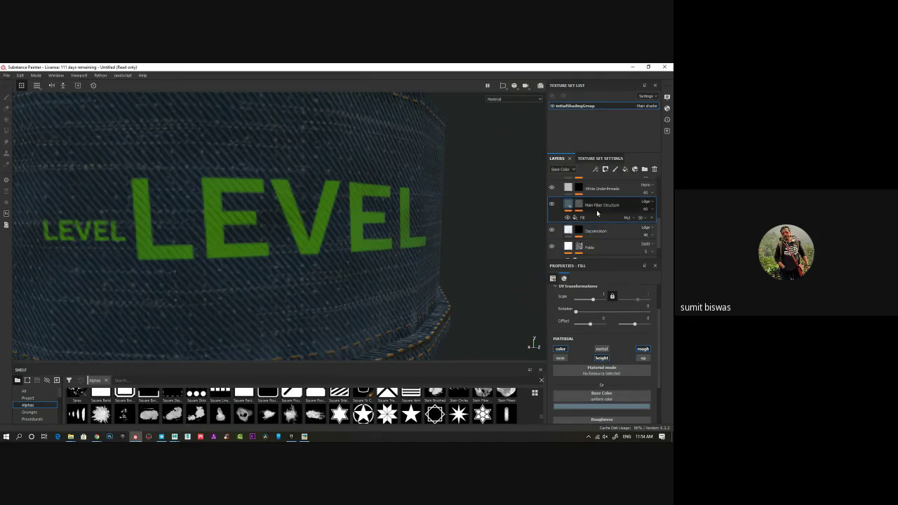
pyautogui.rightClick(630, 208)
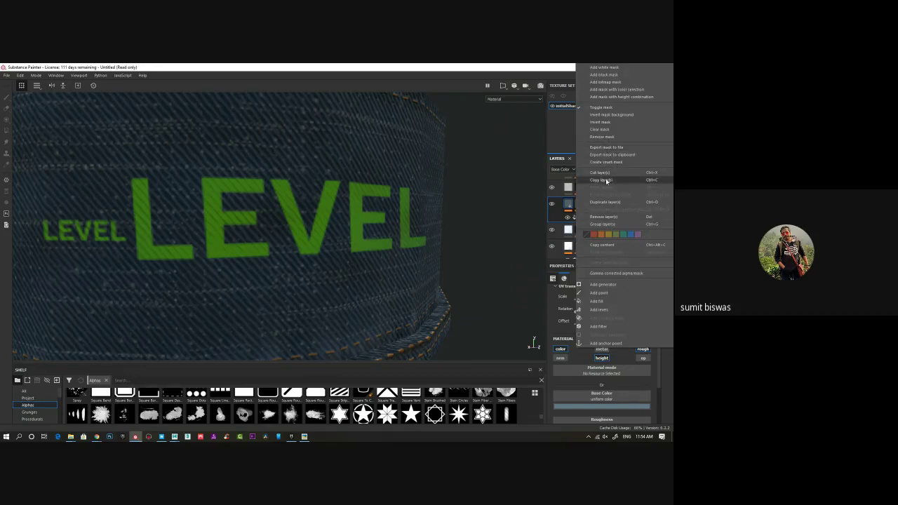
pyautogui.click(605, 204)
pyautogui.hotkey('ctrl', 'd')
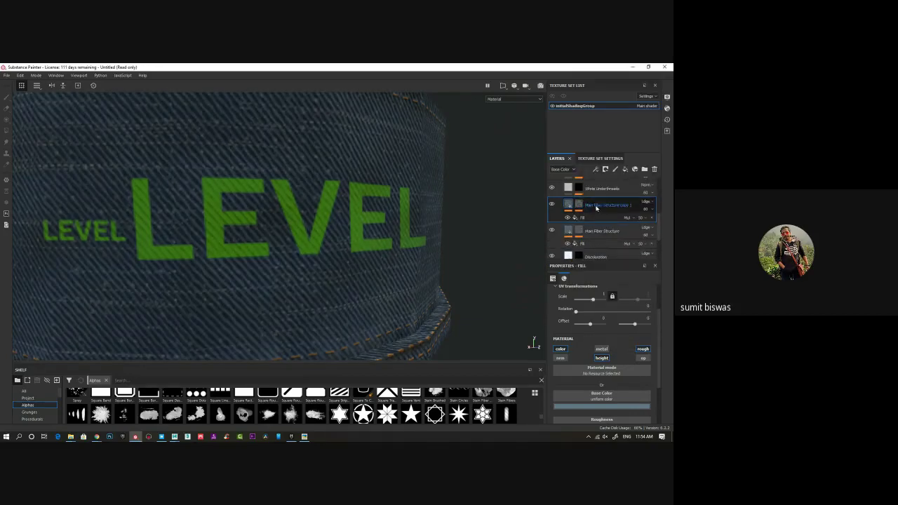
pyautogui.moveTo(597, 205); pyautogui.dragTo(592, 184)
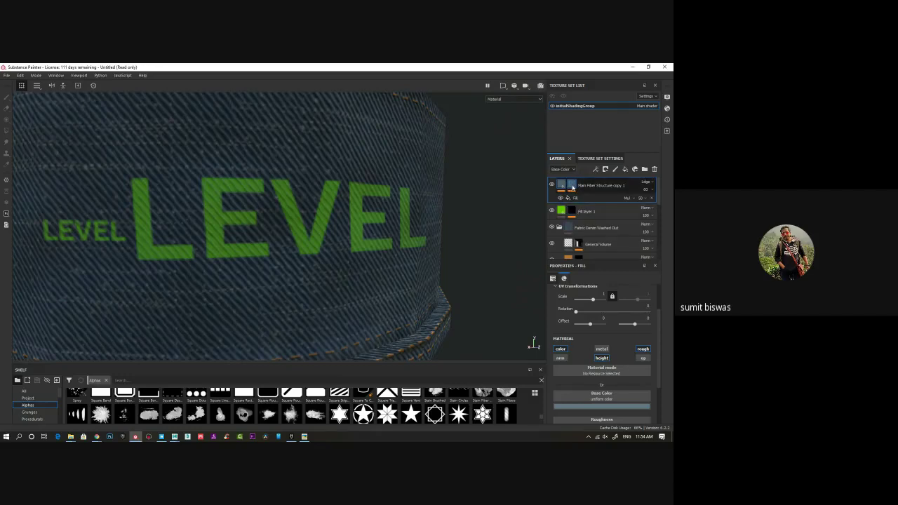
# Step: Compare the tub's surface with the copied fiber layer hidden and shown, framing the LEVEL text from the front
pyautogui.click(552, 185)
pyautogui.click(553, 185)
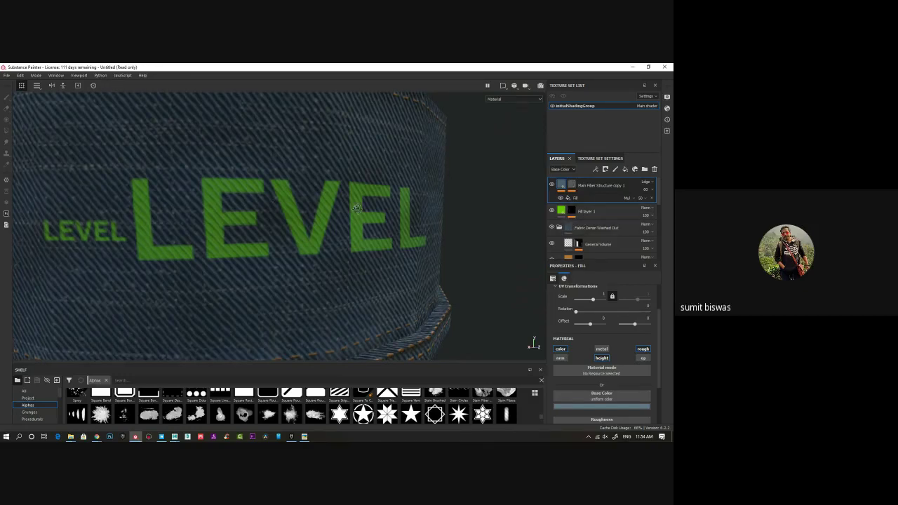
pyautogui.keyDown('alt'); pyautogui.moveTo(357, 208); pyautogui.dragTo(415, 225); pyautogui.keyUp('alt')
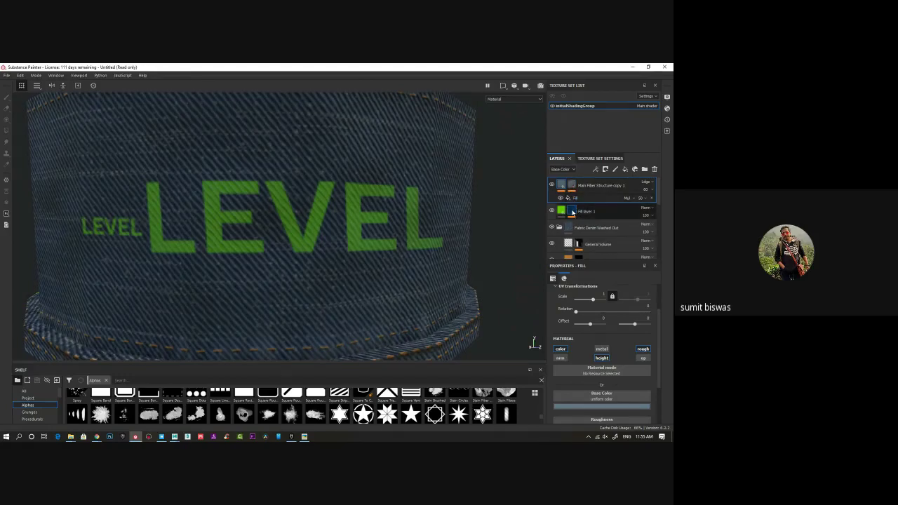
pyautogui.click(573, 212)
pyautogui.rightClick(606, 225)
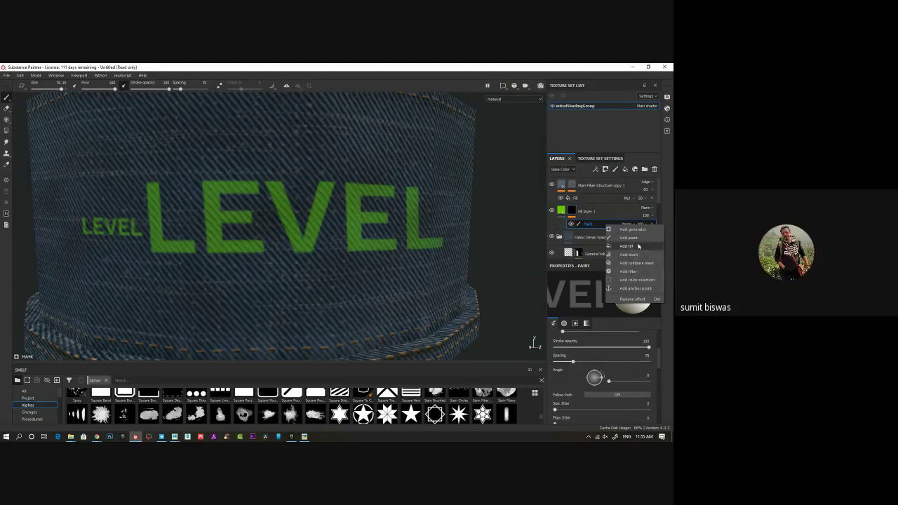
pyautogui.rightClick(597, 227)
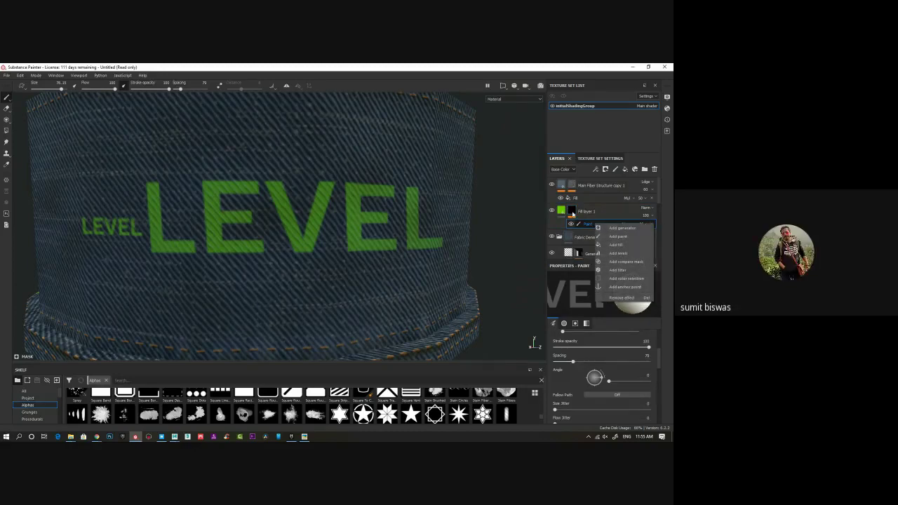
pyautogui.click(572, 214)
pyautogui.rightClick(572, 212)
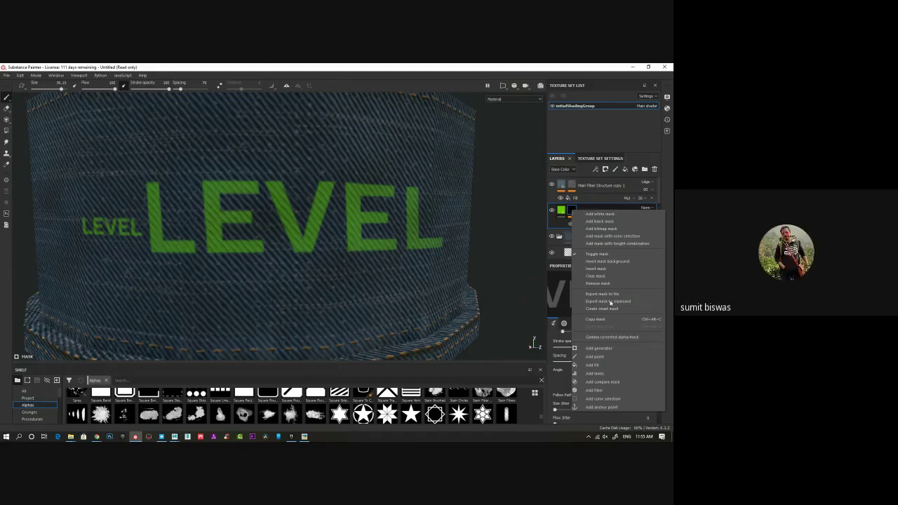
pyautogui.click(573, 190)
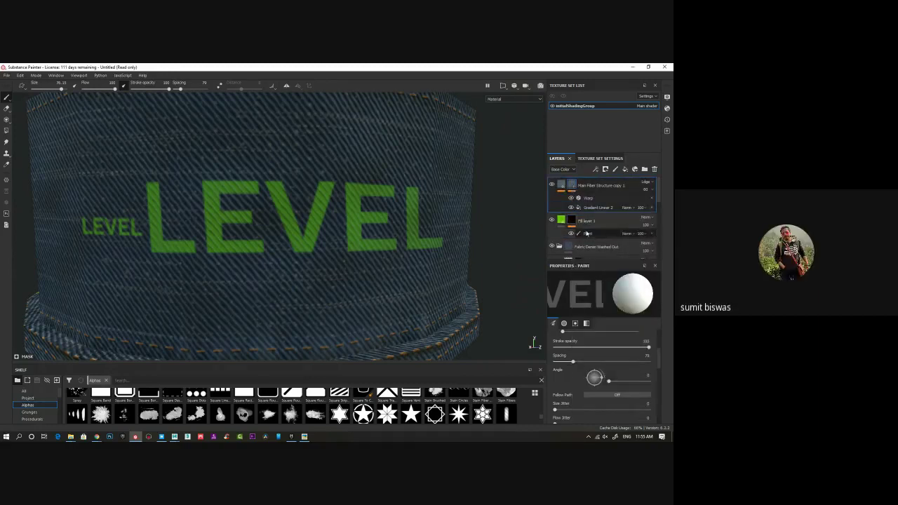
pyautogui.click(574, 185)
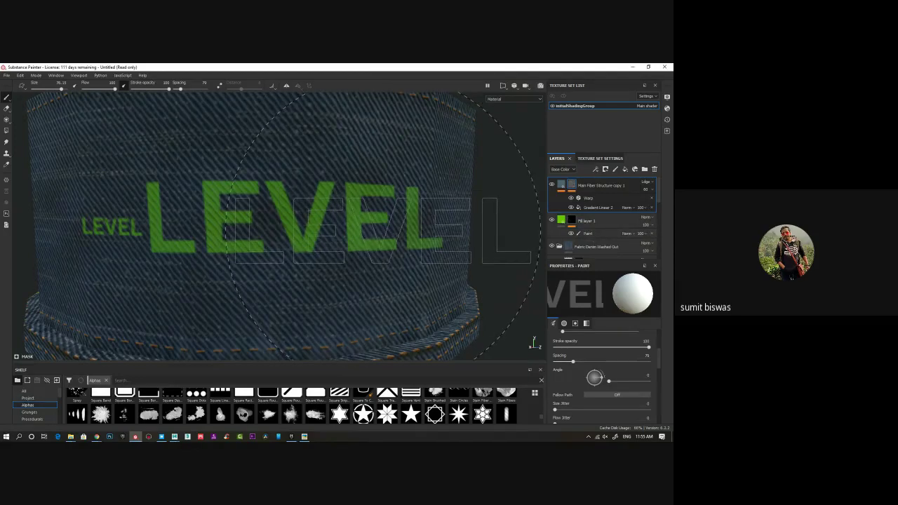
# Step: Copy the green fill layer's mask and group that layer with the copied fiber layer into a folder
pyautogui.rightClick(571, 220)
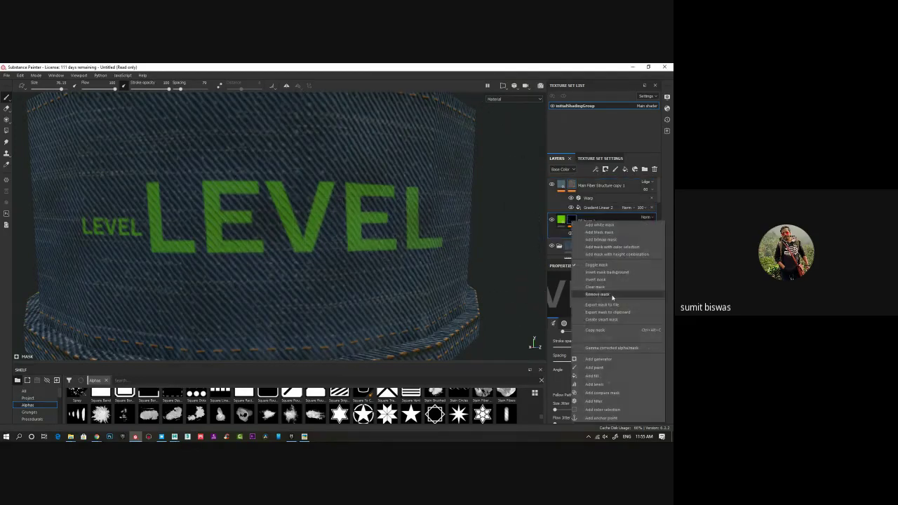
pyautogui.click(600, 331)
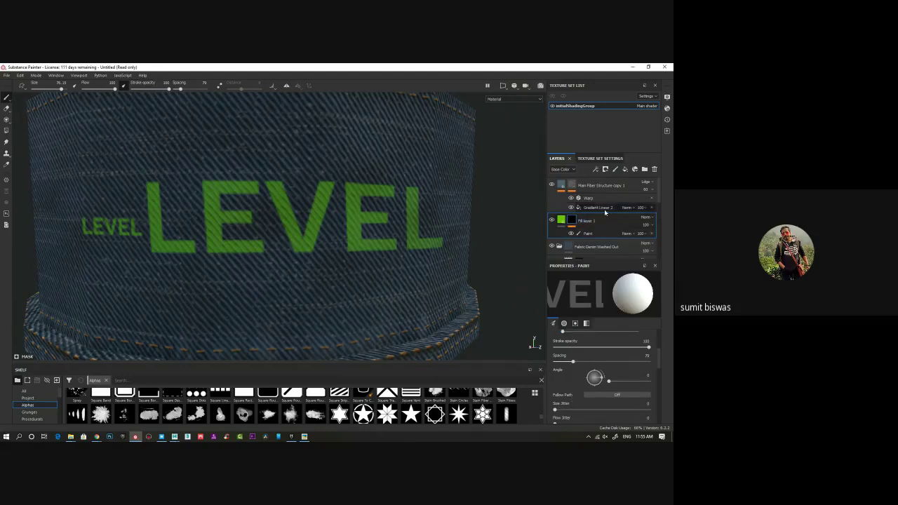
pyautogui.keyDown('ctrl'); pyautogui.click(593, 188); pyautogui.keyUp('ctrl')
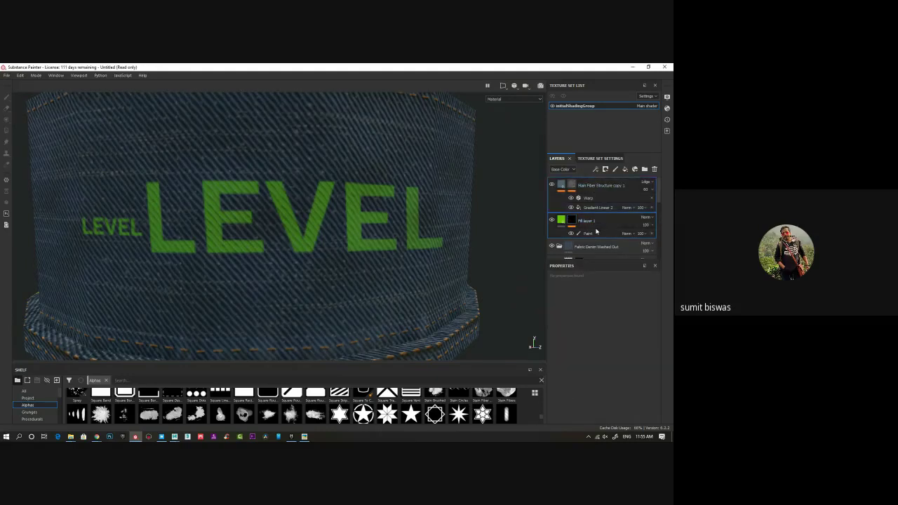
pyautogui.hotkey('ctrl', 'g')
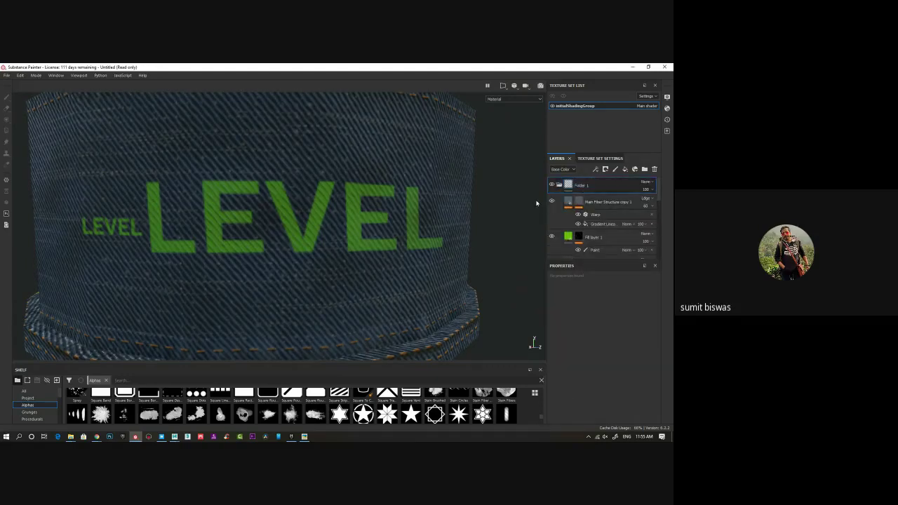
pyautogui.click(552, 186)
pyautogui.click(552, 185)
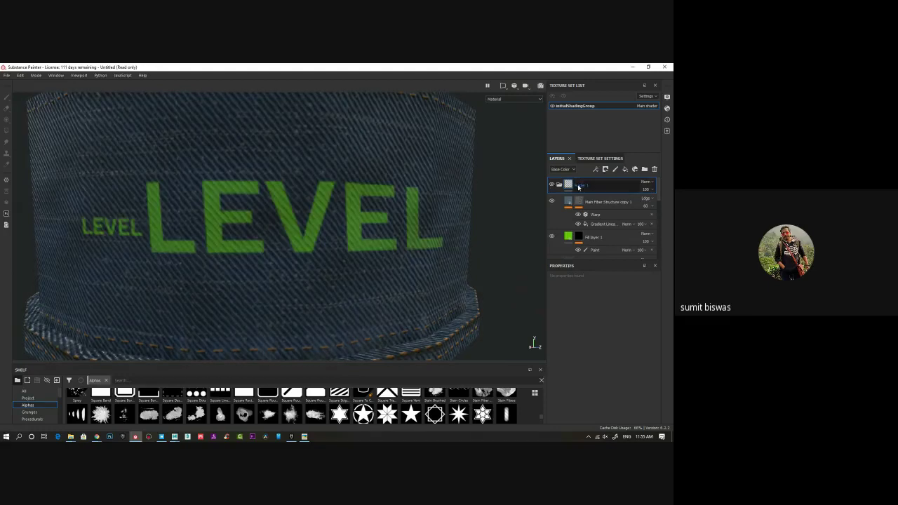
# Step: Add a black mask to the new folder and paste the copied LEVEL mask into it
pyautogui.rightClick(570, 185)
pyautogui.click(580, 188)
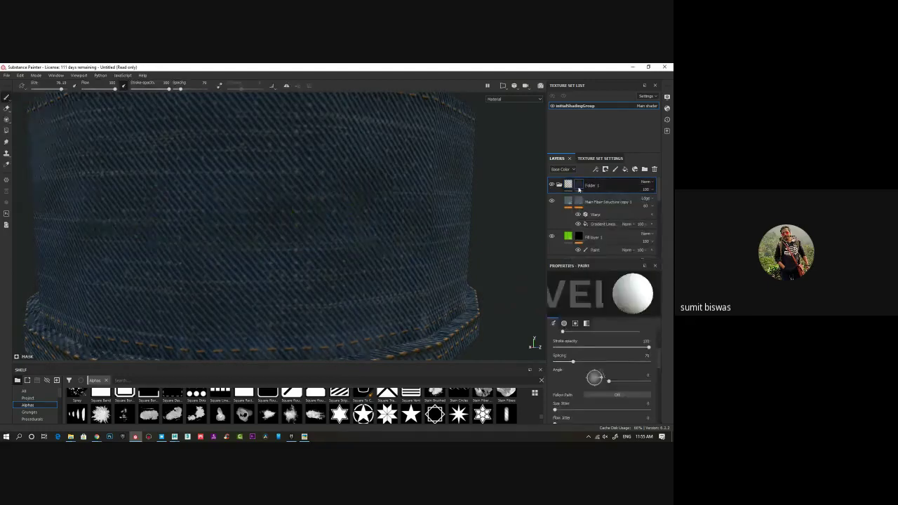
pyautogui.rightClick(580, 186)
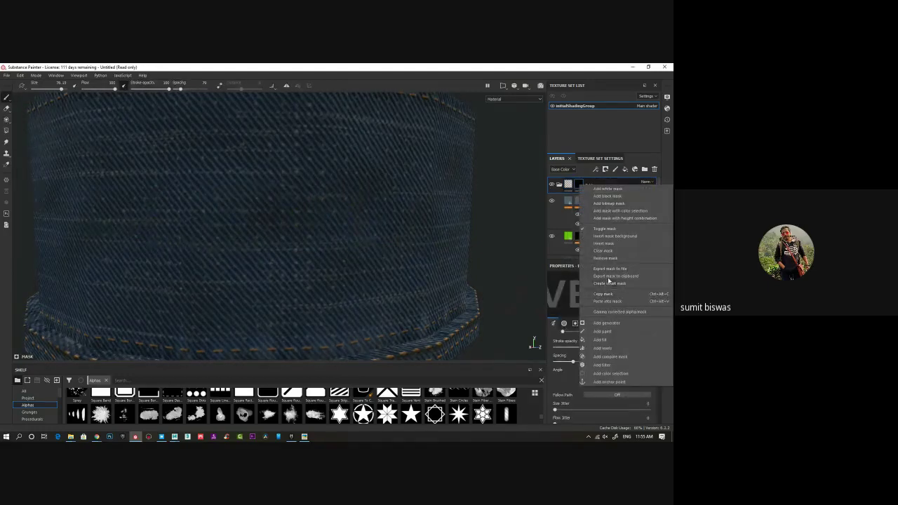
pyautogui.click(608, 302)
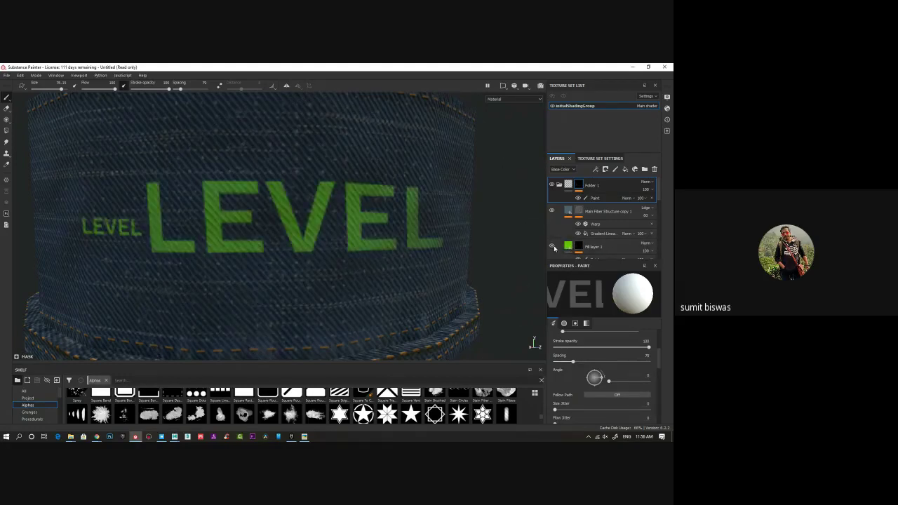
# Step: Add a generator above the paint effect in the green fill layer's mask and assign the Dirt generator
pyautogui.scroll(-1, 603, 253)
pyautogui.click(601, 241)
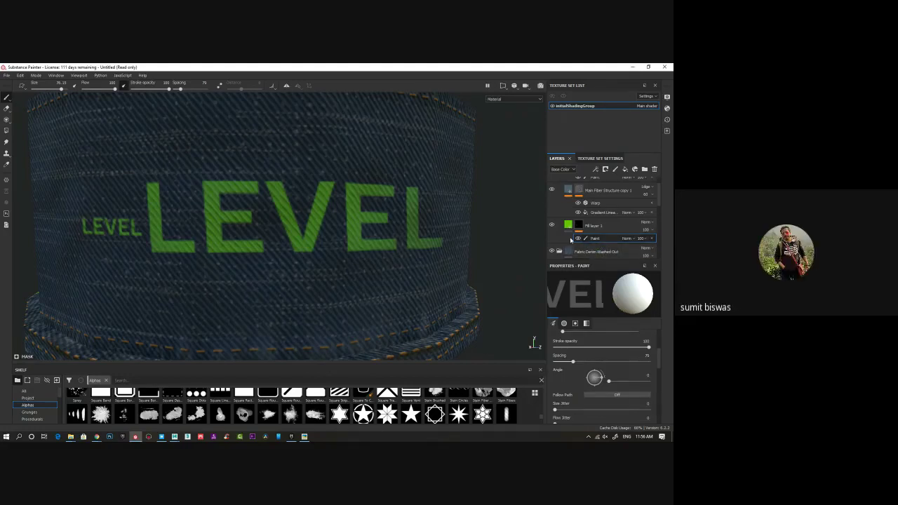
pyautogui.doubleClick(597, 239)
pyautogui.rightClick(591, 239)
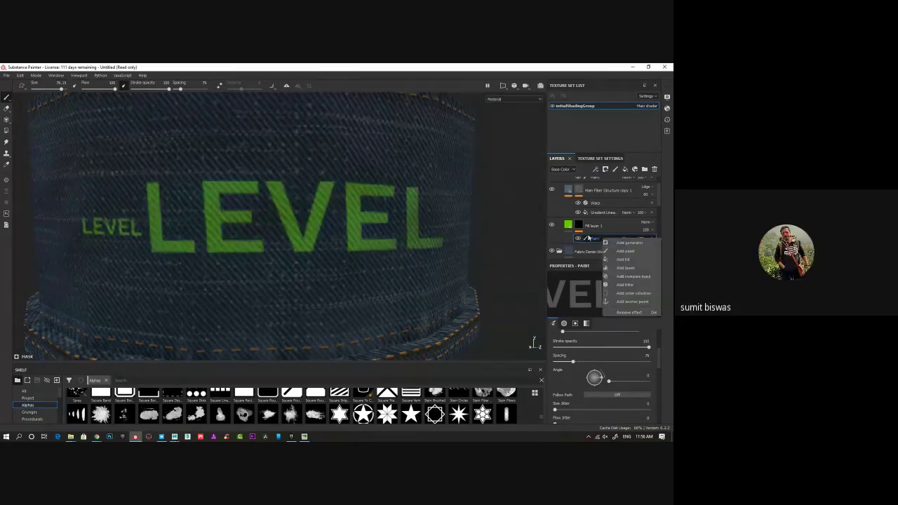
pyautogui.press('Escape')
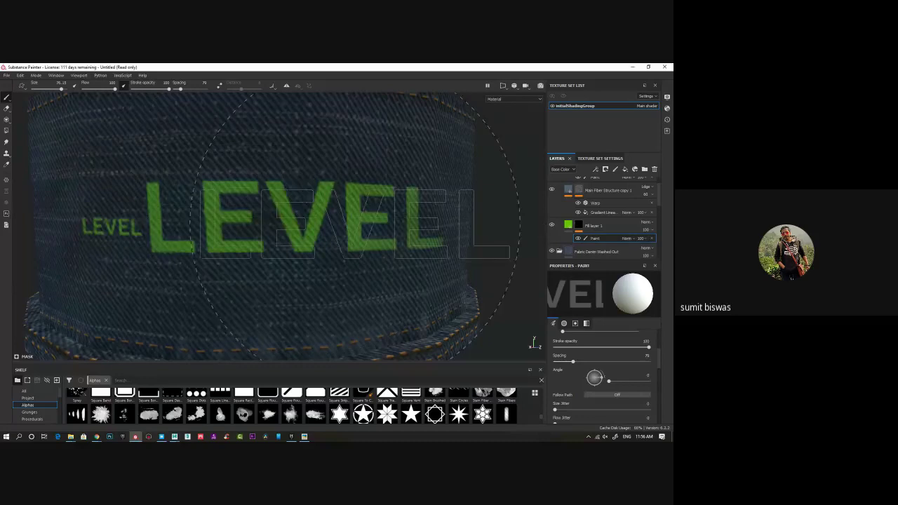
pyautogui.rightClick(610, 241)
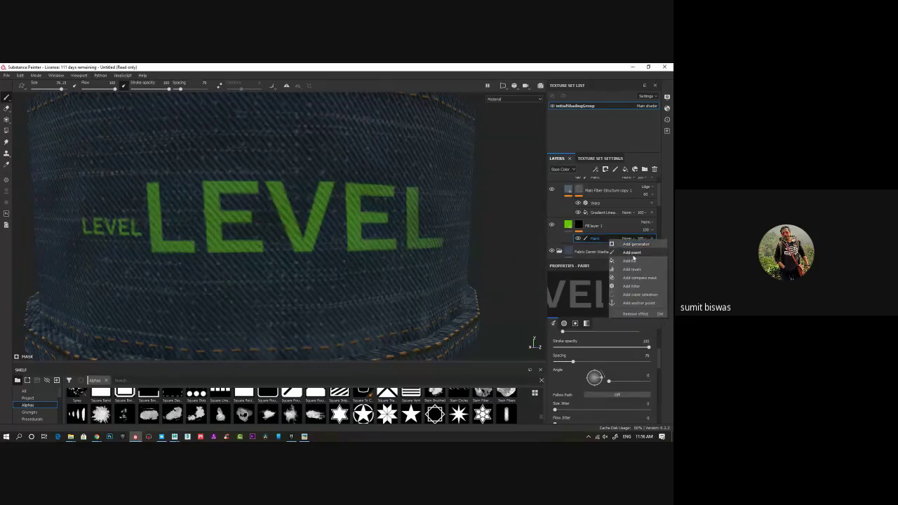
pyautogui.click(636, 244)
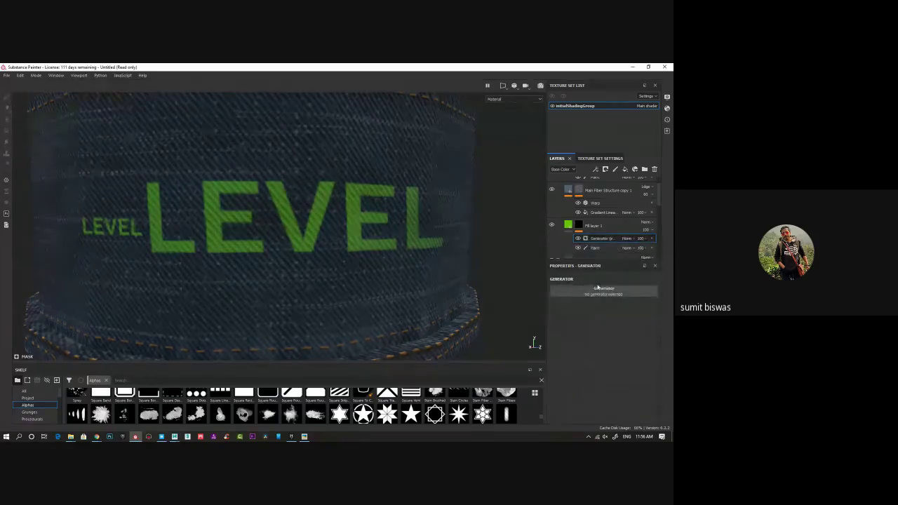
pyautogui.click(602, 290)
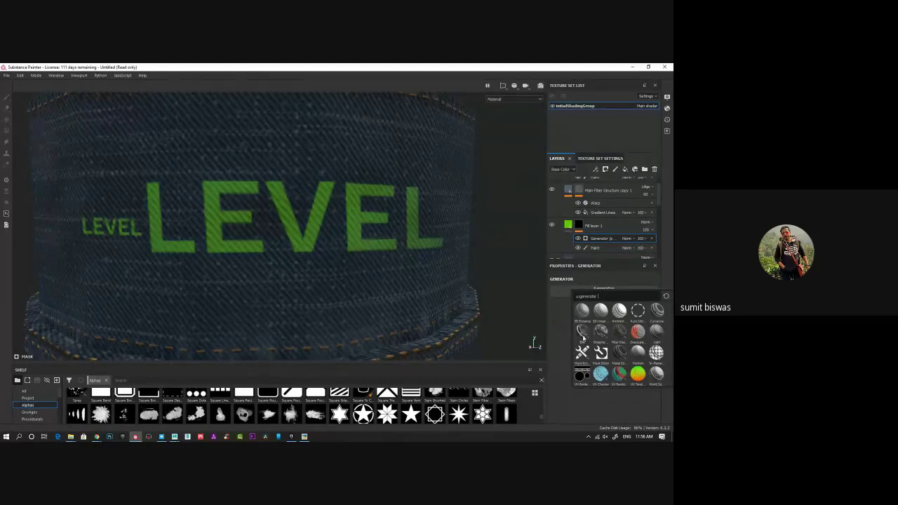
pyautogui.moveTo(583, 339)
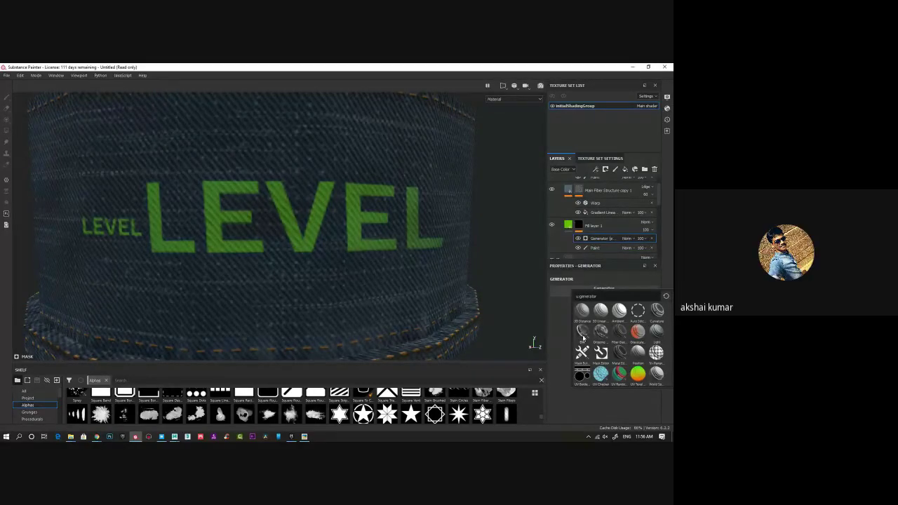
# Step: Compare the LEVEL text with the Dirt generator hidden and shown
pyautogui.moveTo(333, 254)
pyautogui.keyDown('alt'); pyautogui.mouseDown()
pyautogui.moveTo(243, 247)
pyautogui.moveTo(325, 237)
pyautogui.moveTo(334, 259)
pyautogui.mouseUp(); pyautogui.keyUp('alt')
pyautogui.click(578, 239)
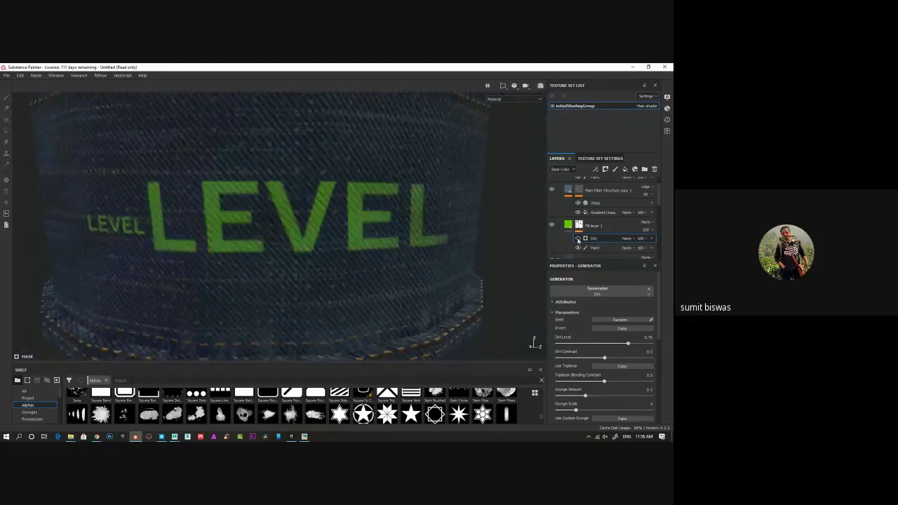
pyautogui.click(578, 238)
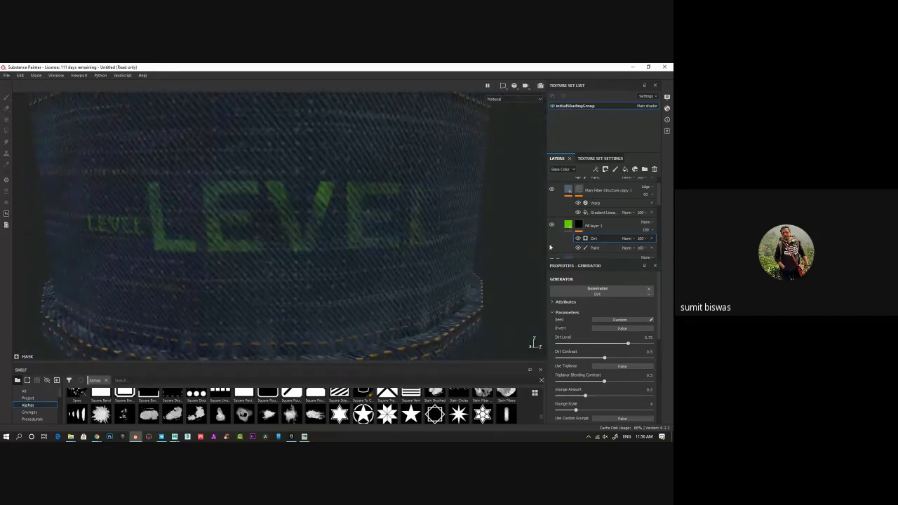
# Step: Try the Screen blend mode on the Dirt generator and return it to Normal
pyautogui.click(639, 240)
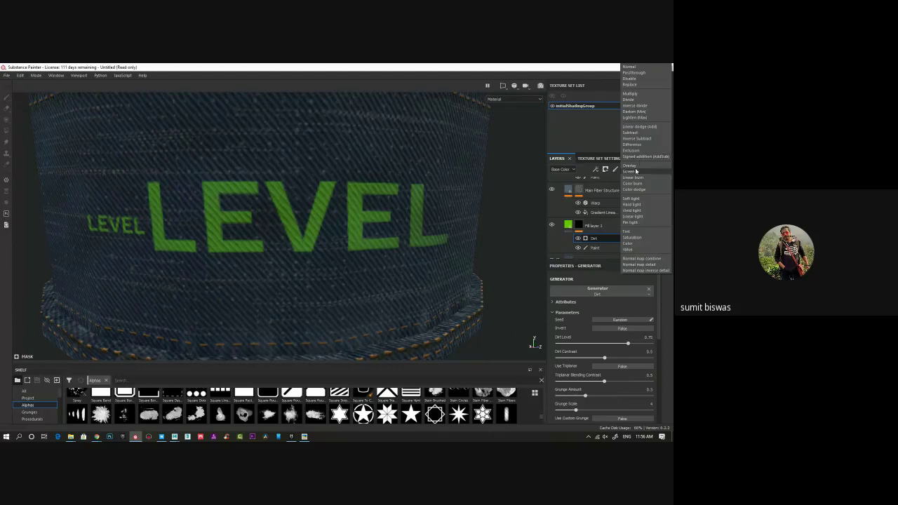
pyautogui.click(642, 172)
pyautogui.click(635, 239)
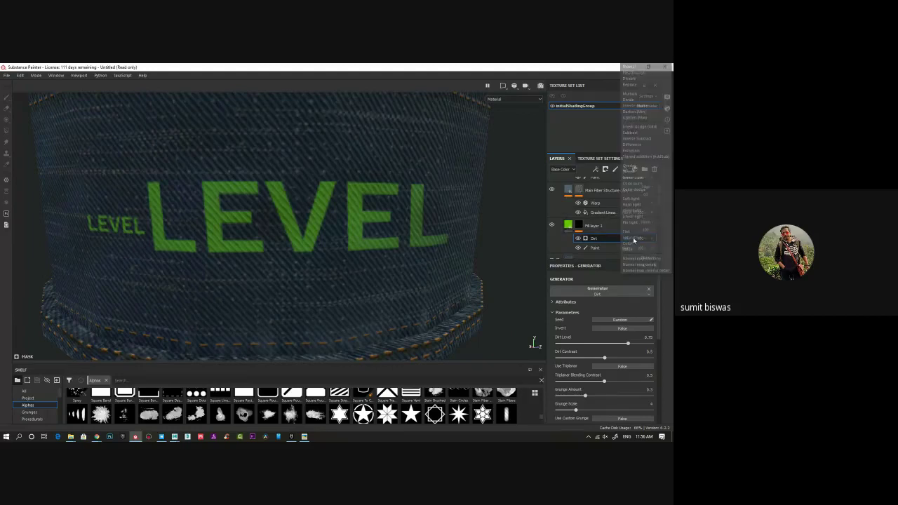
pyautogui.click(640, 68)
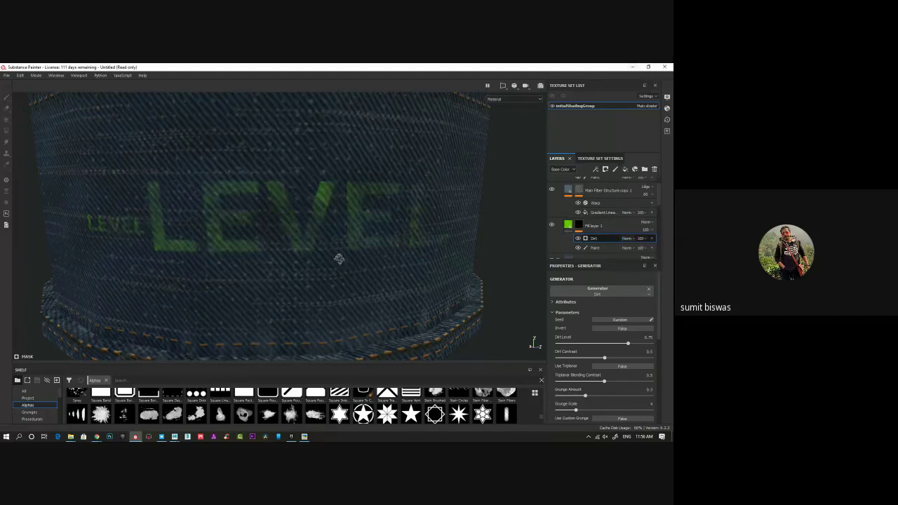
pyautogui.moveTo(340, 259)
pyautogui.keyDown('alt'); pyautogui.mouseDown()
pyautogui.moveTo(303, 250)
pyautogui.moveTo(335, 247)
pyautogui.mouseUp(); pyautogui.keyUp('alt')
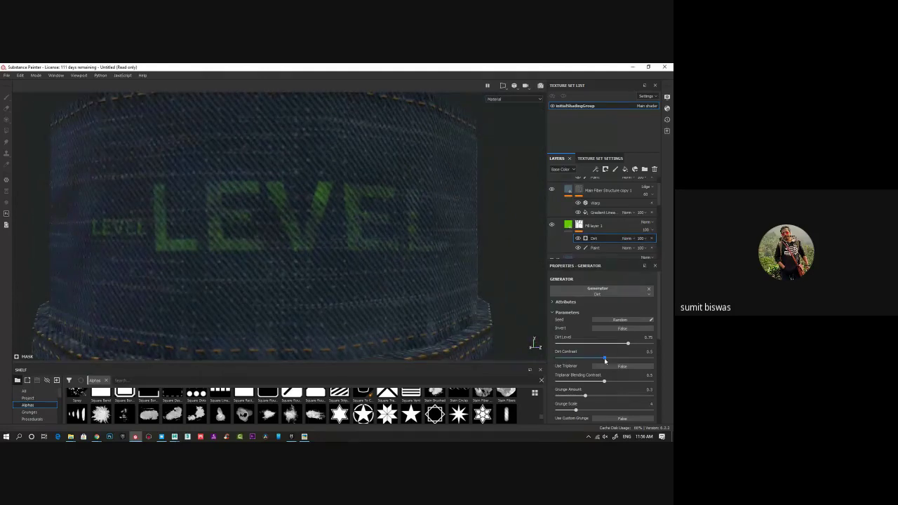
# Step: Set the Dirt generator's Dirt Level to about 0.85 and Dirt Contrast to 0.52
pyautogui.moveTo(604, 358); pyautogui.dragTo(638, 344)
pyautogui.keyDown('alt'); pyautogui.moveTo(355, 244); pyautogui.dragTo(380, 254); pyautogui.keyUp('alt')
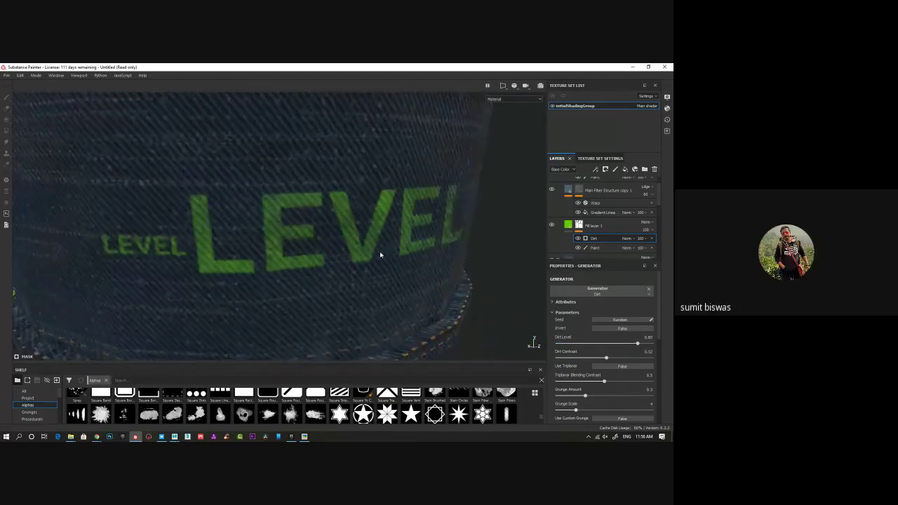
pyautogui.moveTo(344, 224)
pyautogui.keyDown('alt'); pyautogui.mouseDown()
pyautogui.moveTo(375, 255)
pyautogui.moveTo(330, 249)
pyautogui.mouseUp(); pyautogui.keyUp('alt')
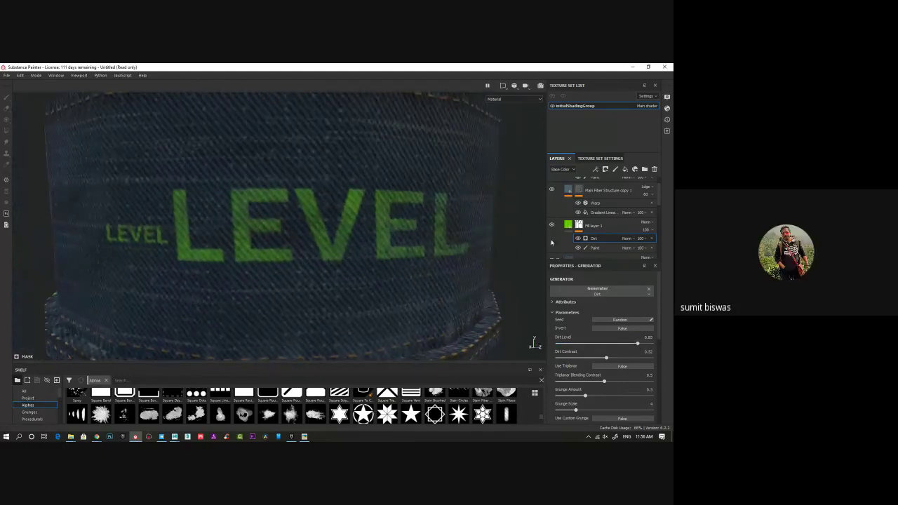
# Step: Add a paint effect above Dirt in the green fill layer's mask and wear away parts of the LEVEL letters with an Artistic Heavy brush
pyautogui.rightClick(613, 242)
pyautogui.click(634, 253)
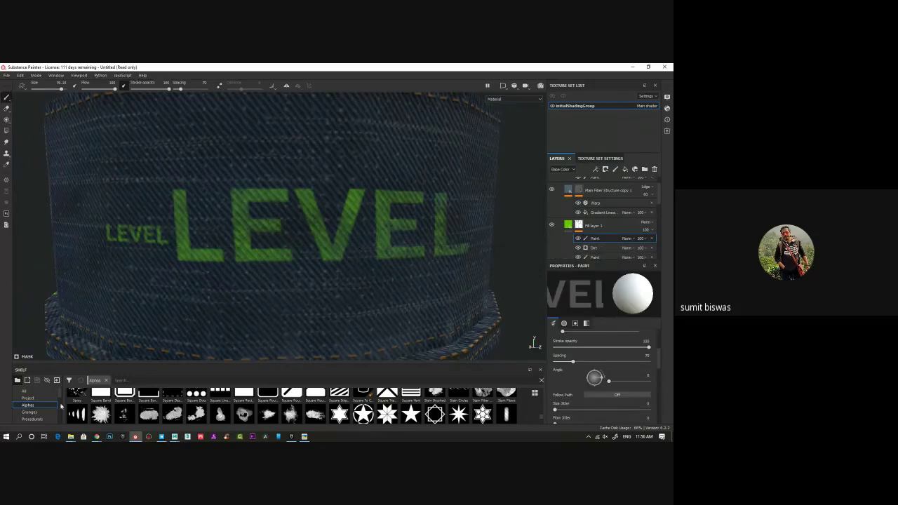
pyautogui.scroll(-3, 42, 411)
pyautogui.scroll(-3, 36, 414)
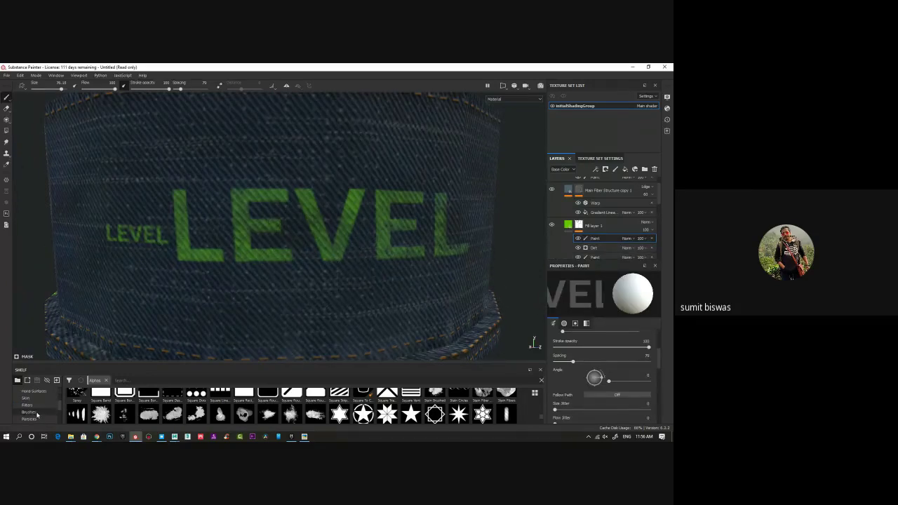
pyautogui.click(31, 412)
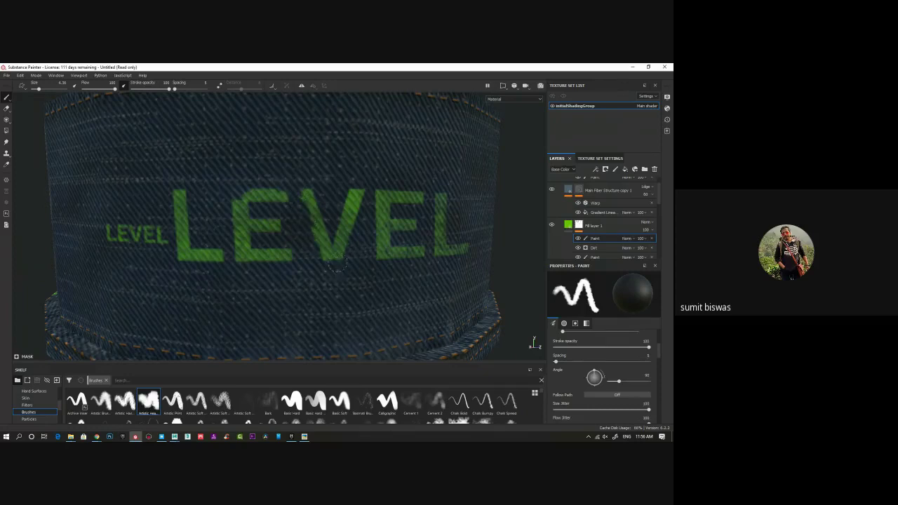
pyautogui.keyDown('alt'); pyautogui.moveTo(353, 275); pyautogui.dragTo(351, 245); pyautogui.keyUp('alt')
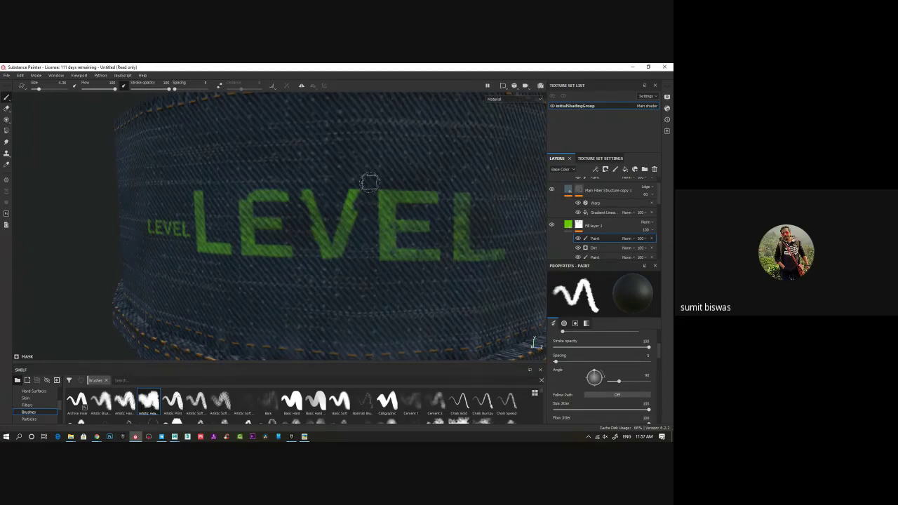
# Step: Set the Dirt generator's Dirt Contrast to 0.87 and check the wear on the LEVEL text
pyautogui.scroll(-4, 367, 239)
pyautogui.keyDown('alt'); pyautogui.moveTo(336, 260); pyautogui.dragTo(344, 270); pyautogui.keyUp('alt')
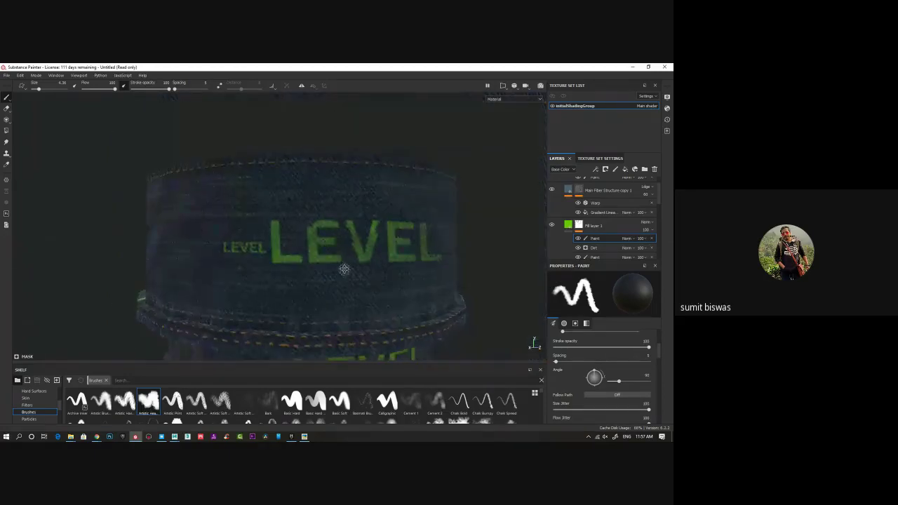
pyautogui.keyDown('alt'); pyautogui.moveTo(344, 269); pyautogui.dragTo(317, 260, button='right'); pyautogui.keyUp('alt')
pyautogui.keyDown('alt'); pyautogui.moveTo(317, 260); pyautogui.dragTo(297, 257); pyautogui.keyUp('alt')
pyautogui.keyDown('alt'); pyautogui.moveTo(341, 229); pyautogui.dragTo(408, 282, button='right'); pyautogui.keyUp('alt')
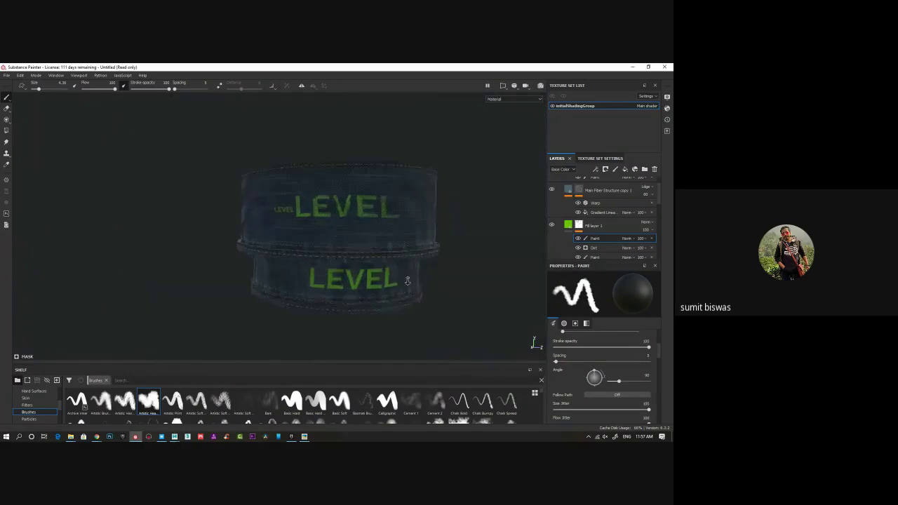
pyautogui.scroll(5, 407, 281)
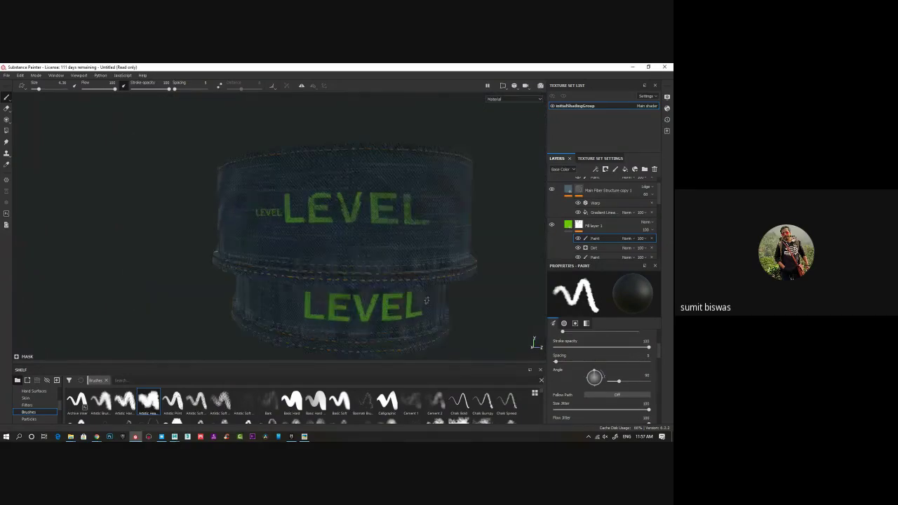
pyautogui.click(584, 248)
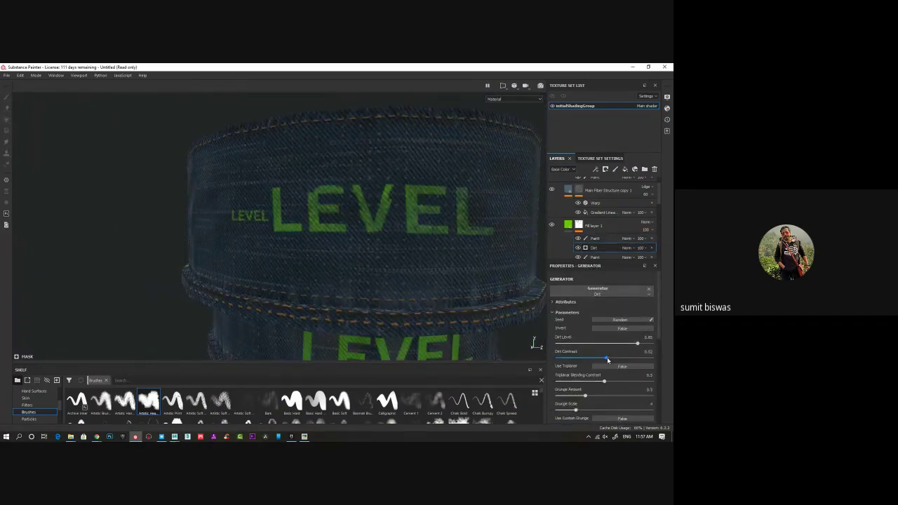
pyautogui.moveTo(608, 360)
pyautogui.mouseDown()
pyautogui.moveTo(583, 360)
pyautogui.moveTo(639, 359)
pyautogui.mouseUp()
pyautogui.scroll(-3, 391, 266)
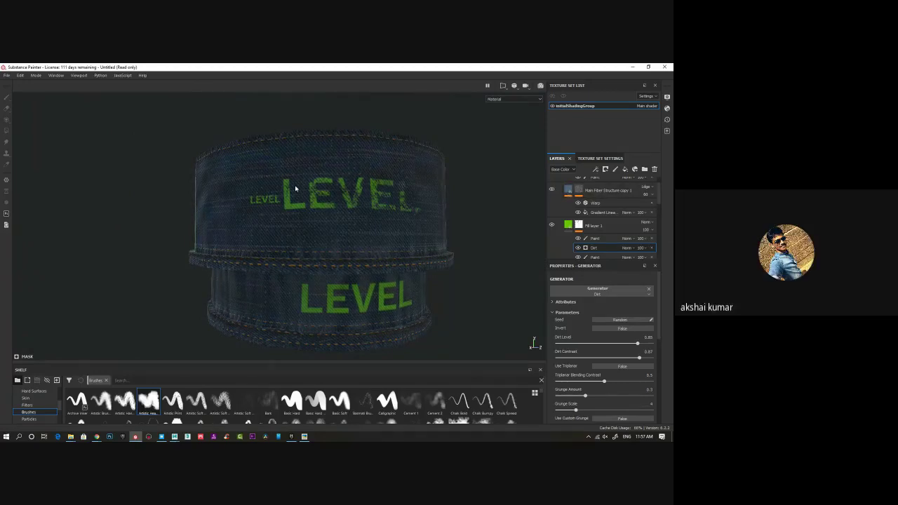
pyautogui.keyDown('alt'); pyautogui.moveTo(297, 188); pyautogui.dragTo(502, 294, button='right'); pyautogui.keyUp('alt')
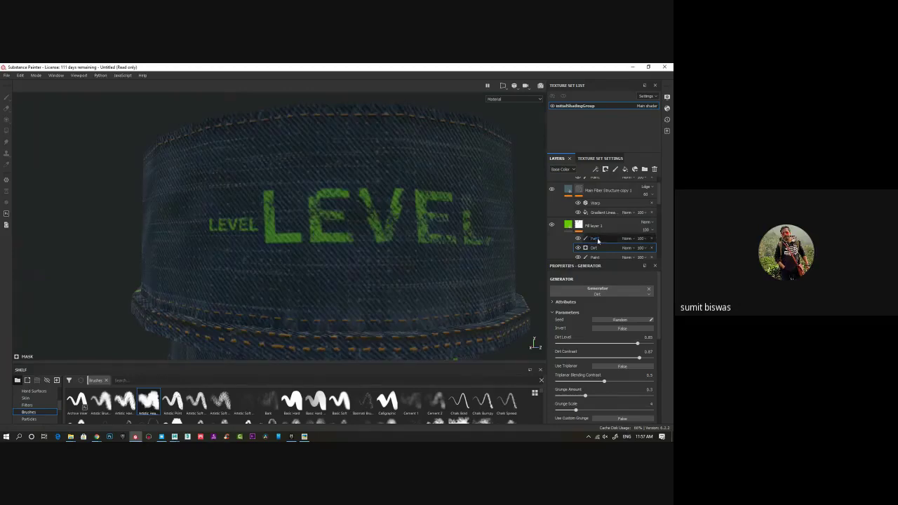
pyautogui.click(596, 240)
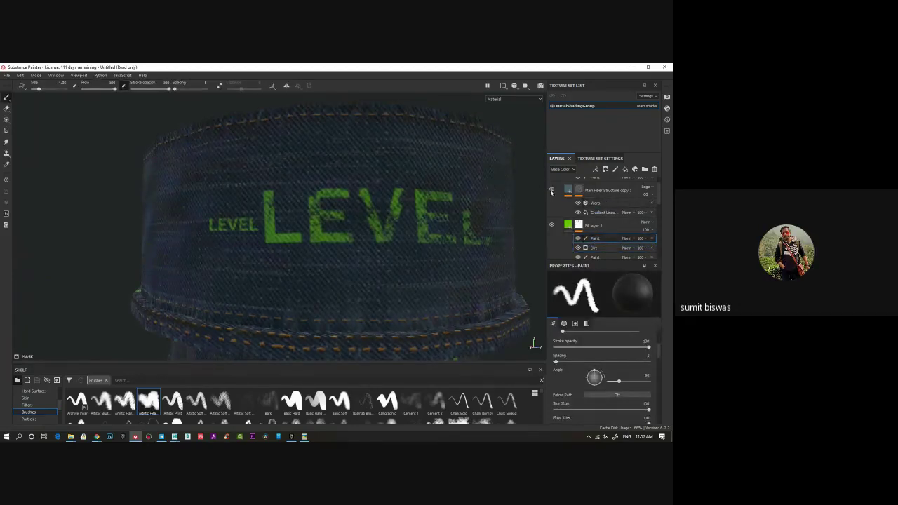
pyautogui.rightClick(603, 240)
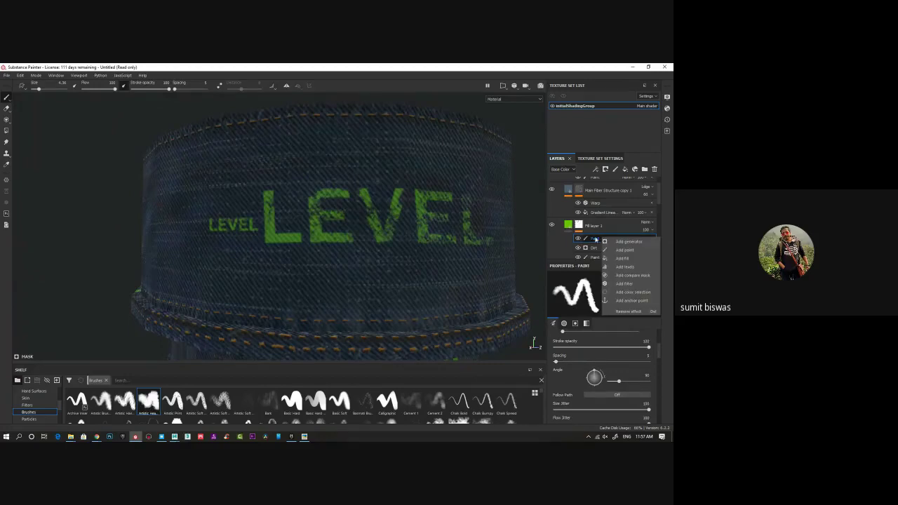
pyautogui.rightClick(578, 224)
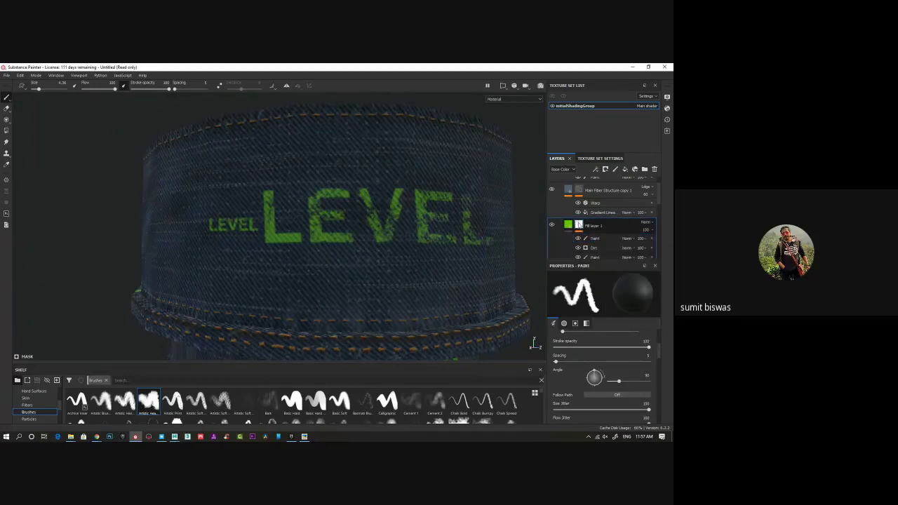
pyautogui.rightClick(578, 223)
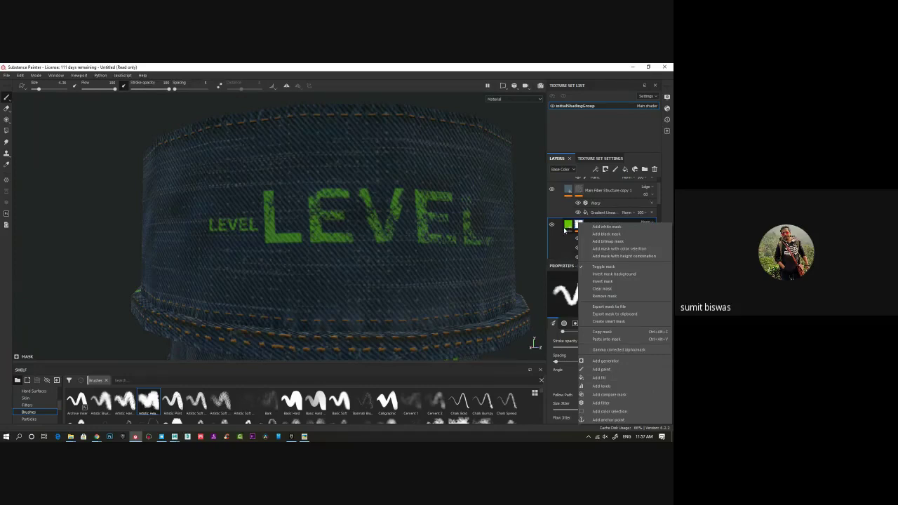
pyautogui.click(565, 227)
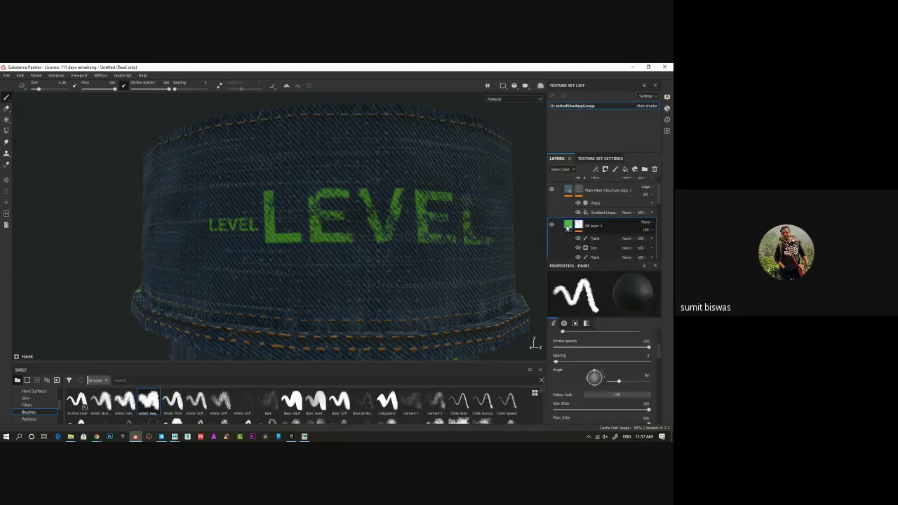
# Step: Add a paint effect above the Warp filter in the Main Fiber Structure copy 1 mask and inspect the LEVEL text
pyautogui.scroll(3, 320, 227)
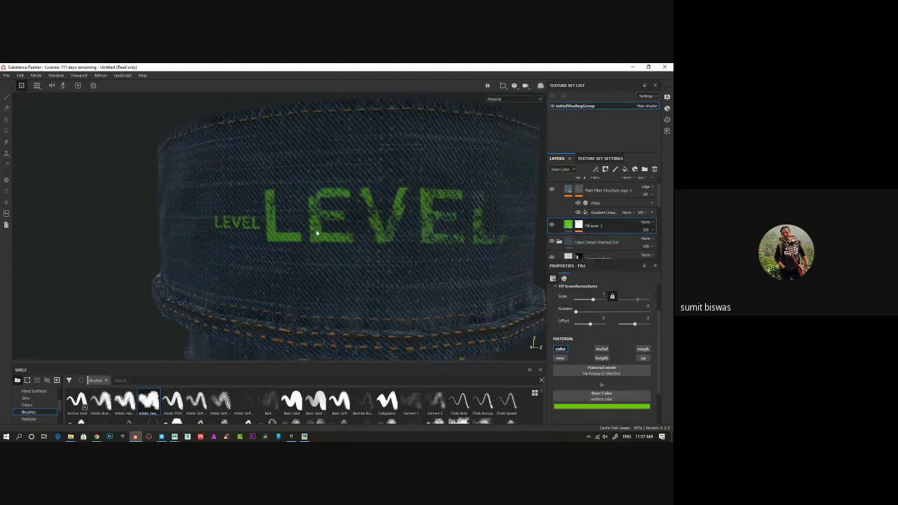
pyautogui.rightClick(616, 206)
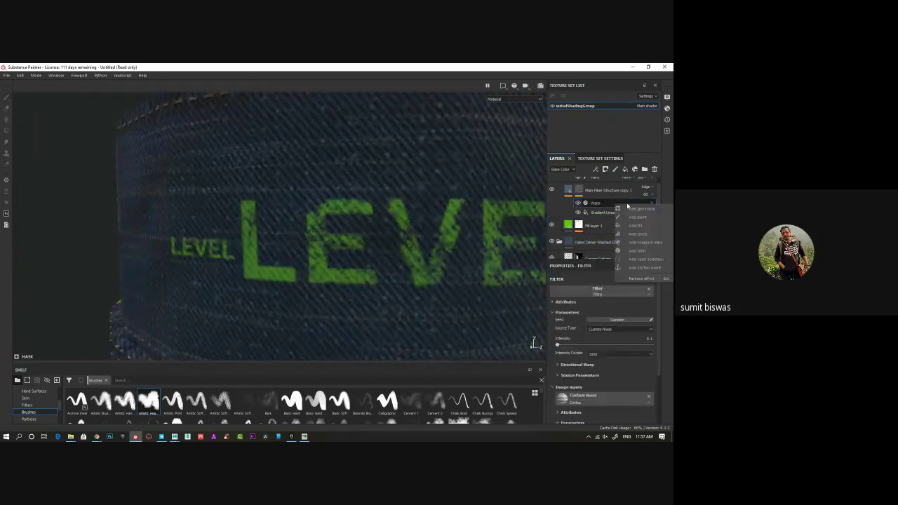
pyautogui.click(641, 217)
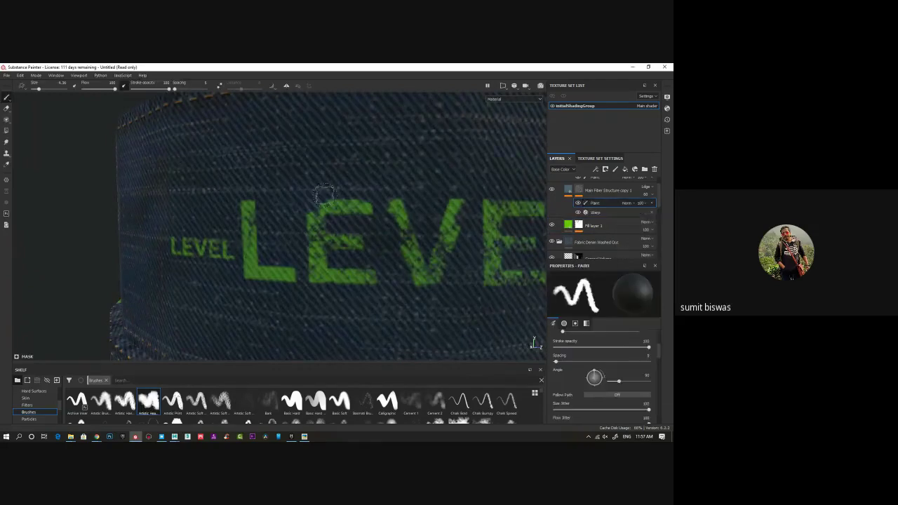
pyautogui.scroll(2, 330, 190)
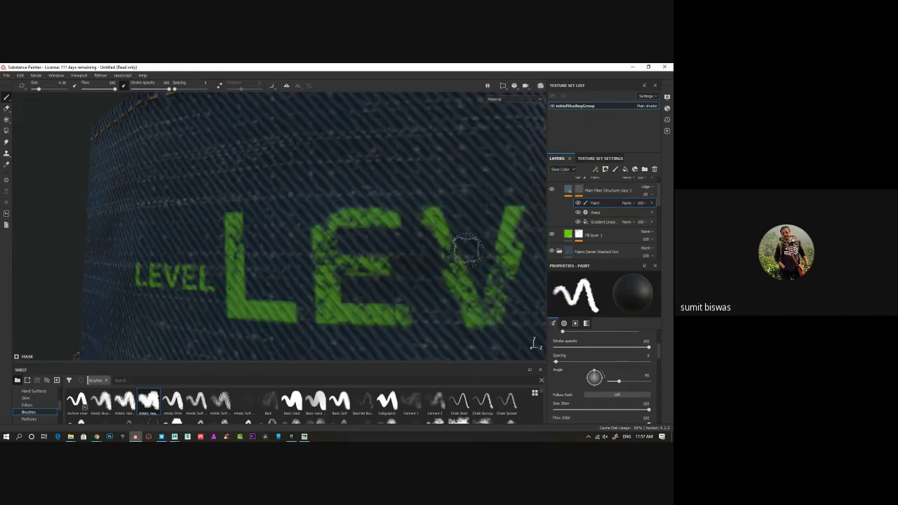
pyautogui.keyDown('alt'); pyautogui.moveTo(502, 259); pyautogui.dragTo(483, 226); pyautogui.keyUp('alt')
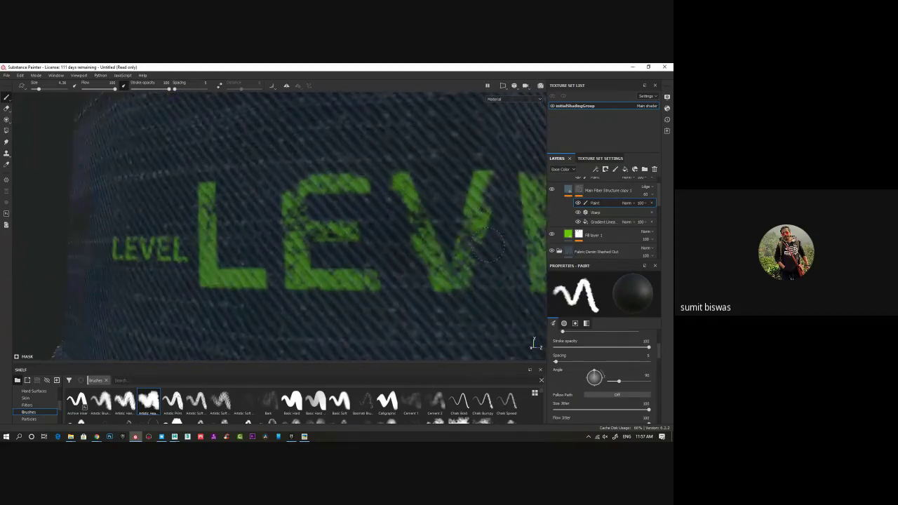
pyautogui.keyDown('alt'); pyautogui.moveTo(235, 240); pyautogui.dragTo(287, 229); pyautogui.keyUp('alt')
pyautogui.scroll(-2, 286, 228)
pyautogui.scroll(1, 416, 238)
pyautogui.scroll(-5, 415, 239)
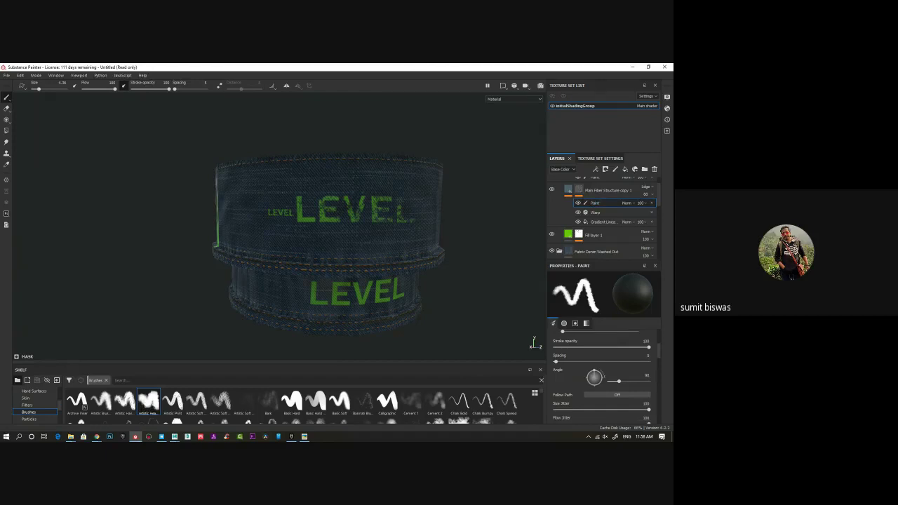
# Step: Switch to the AID_VLE site in Chrome, open the 3D Env II course and look through its weekly topics
pyautogui.hotkey('alt', 'Tab')
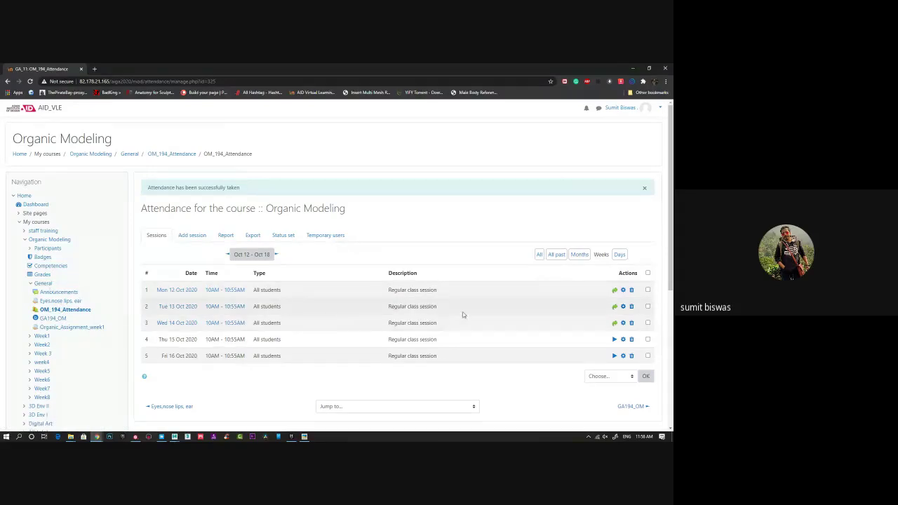
pyautogui.scroll(-3, 40, 308)
pyautogui.click(38, 301)
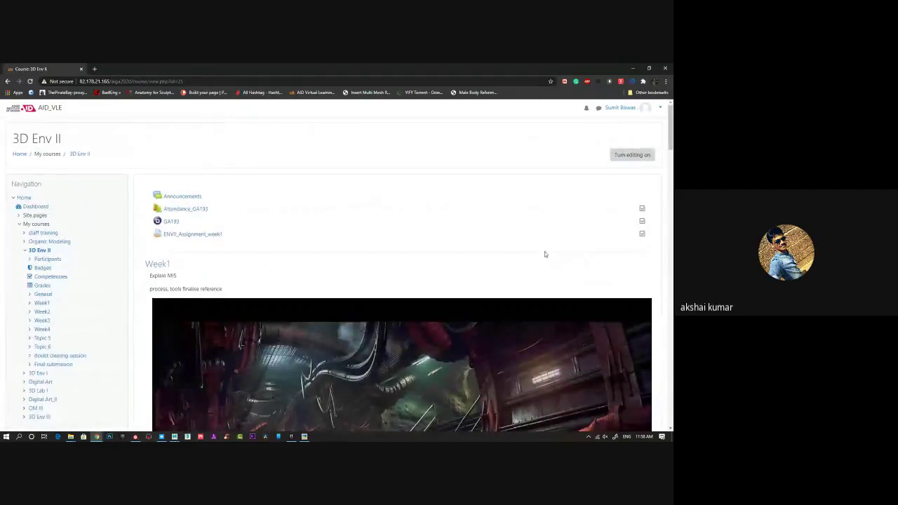
pyautogui.scroll(-10, 367, 260)
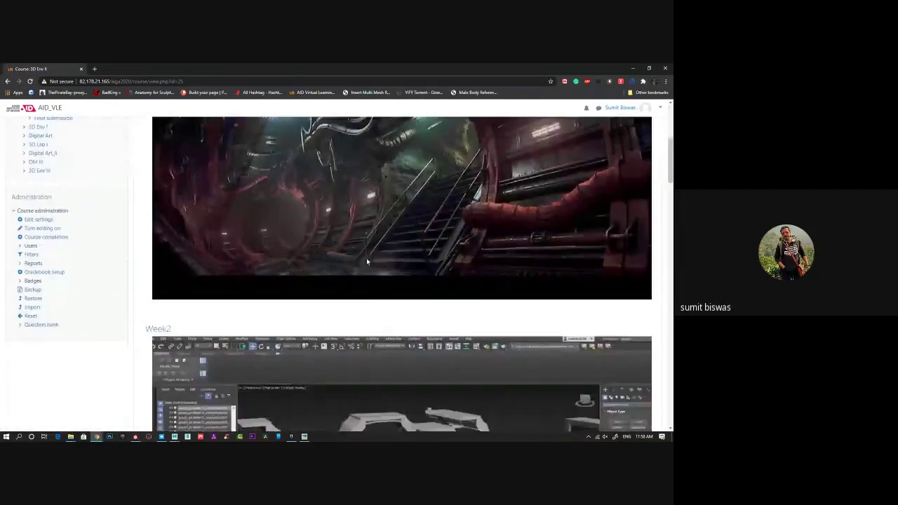
pyautogui.scroll(-10, 268, 359)
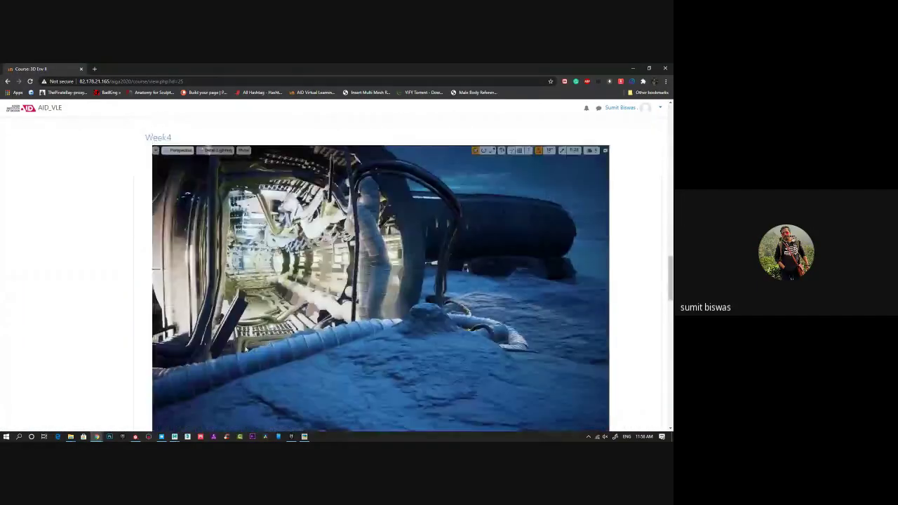
pyautogui.scroll(-7, 236, 344)
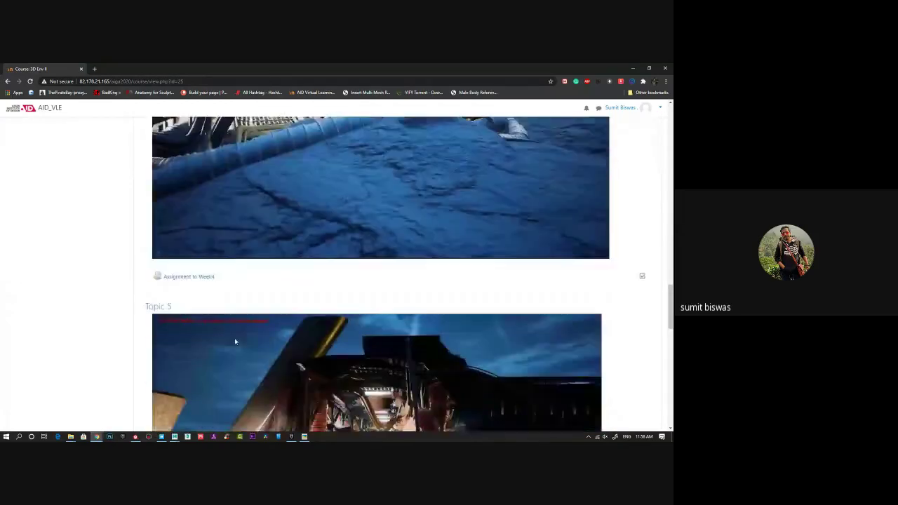
pyautogui.scroll(-3, 235, 344)
pyautogui.scroll(4, 236, 344)
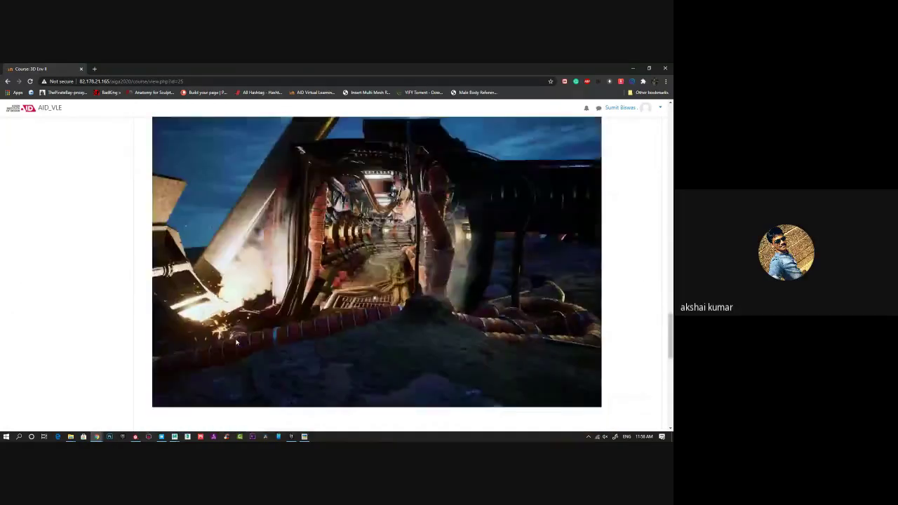
pyautogui.scroll(6, 237, 343)
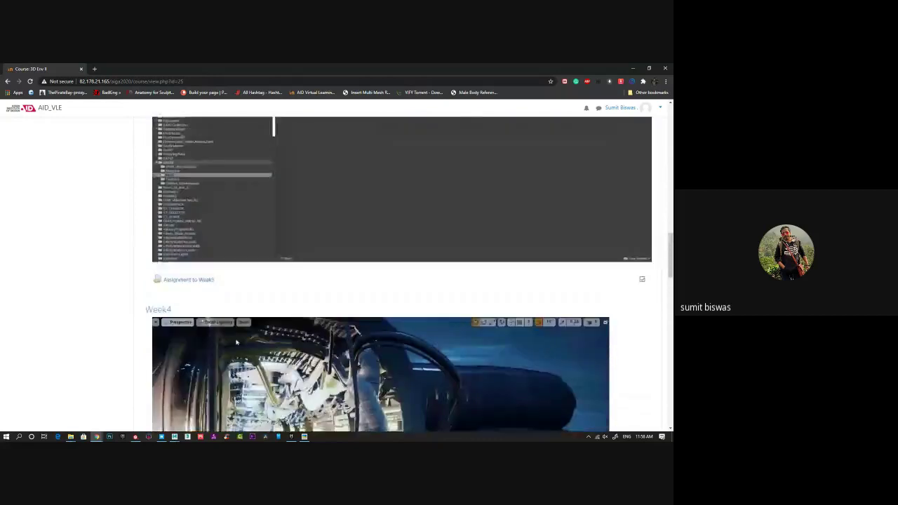
pyautogui.scroll(10, 237, 339)
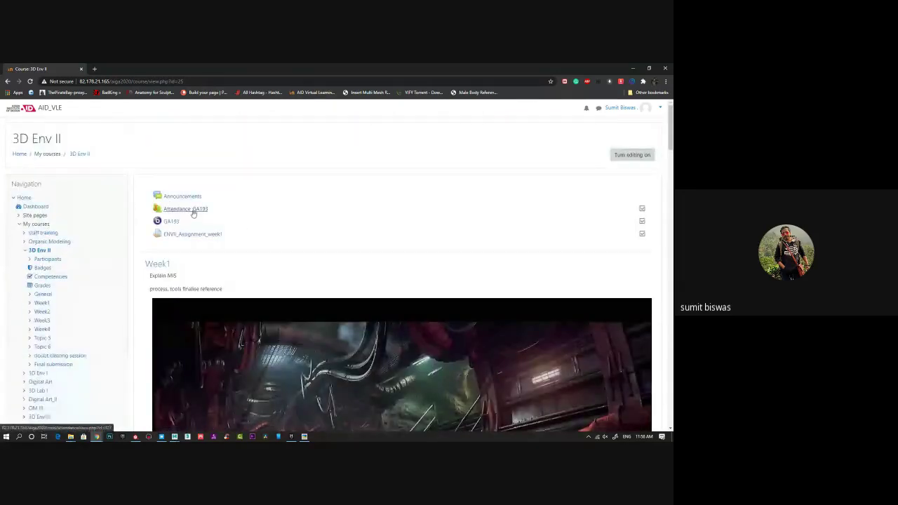
# Step: Open the 14 October 2020 session in Attendance_GA193, list the students without paging and set all unselected students to status A
pyautogui.click(194, 209)
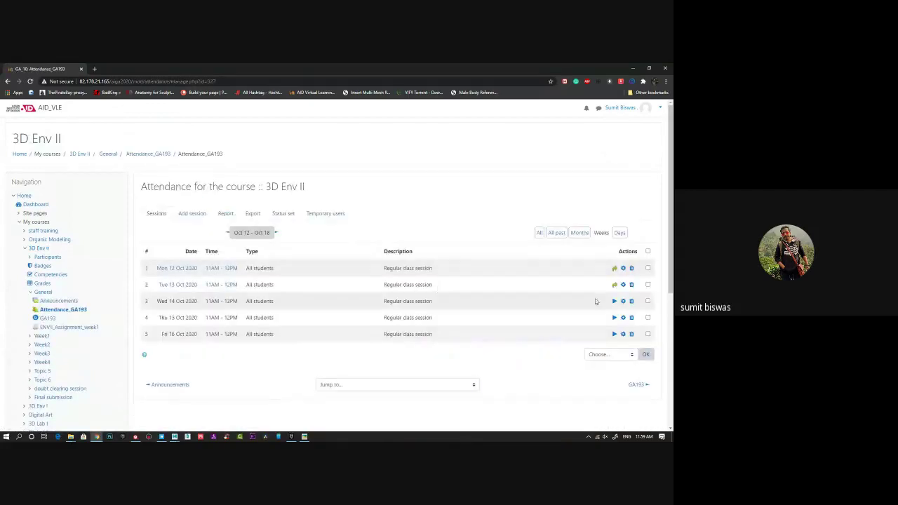
pyautogui.click(614, 301)
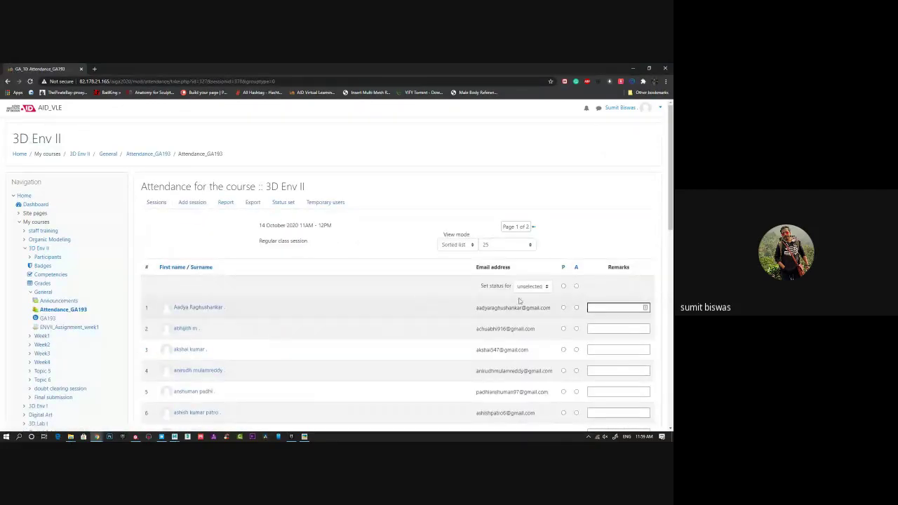
pyautogui.click(514, 246)
pyautogui.click(499, 264)
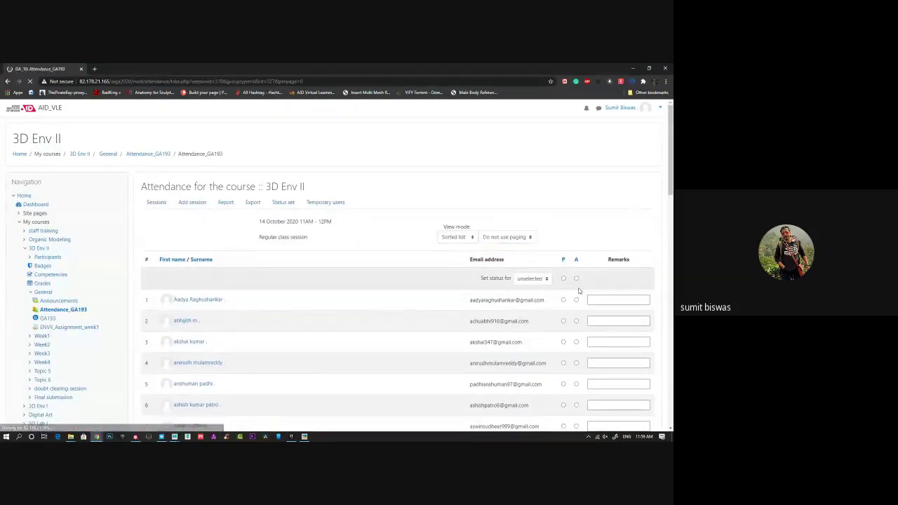
pyautogui.click(576, 278)
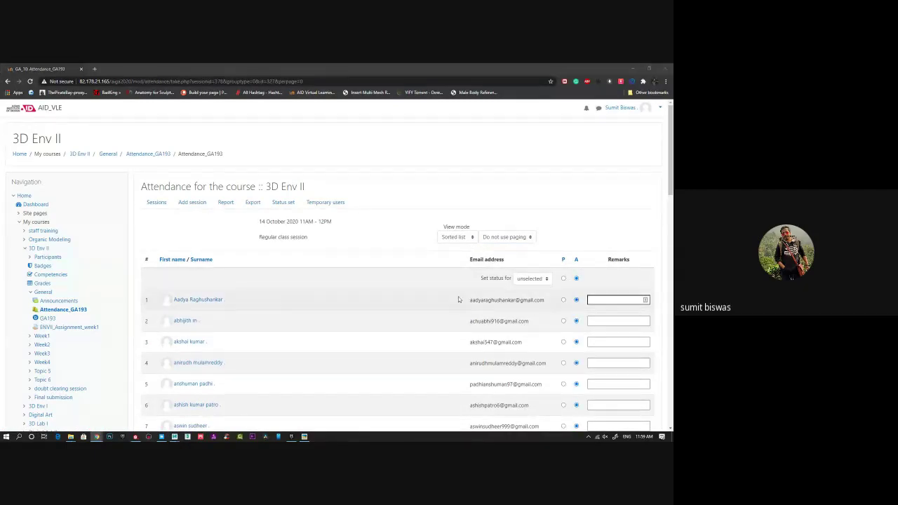
# Step: Set the students in rows 3, 5, 13 and 9 of the 14 October 2020 attendance list to status P
pyautogui.scroll(-2, 217, 308)
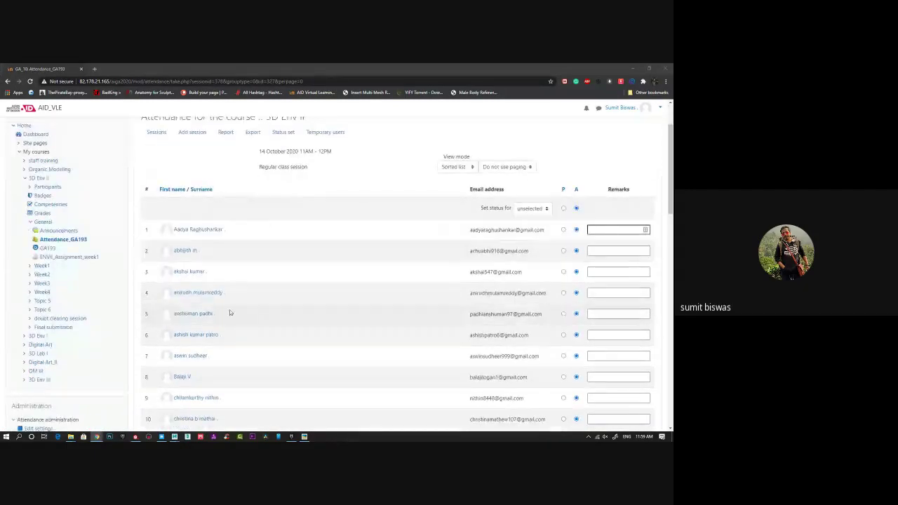
pyautogui.click(563, 272)
pyautogui.scroll(-1, 277, 300)
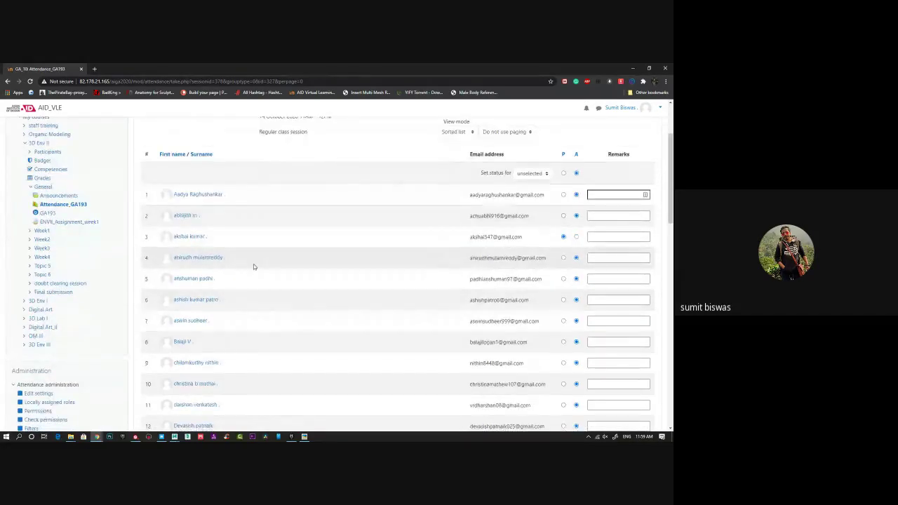
pyautogui.click(564, 280)
pyautogui.scroll(-1, 240, 337)
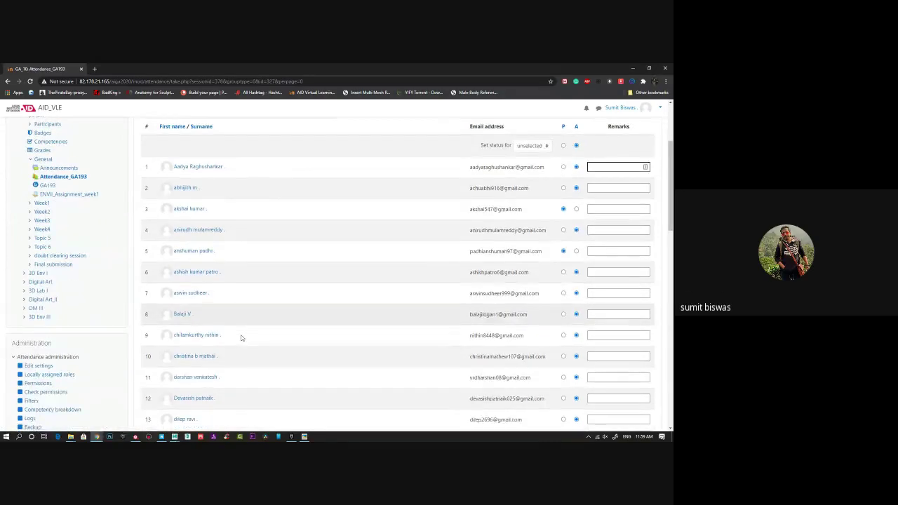
pyautogui.scroll(-1, 241, 338)
pyautogui.click(563, 377)
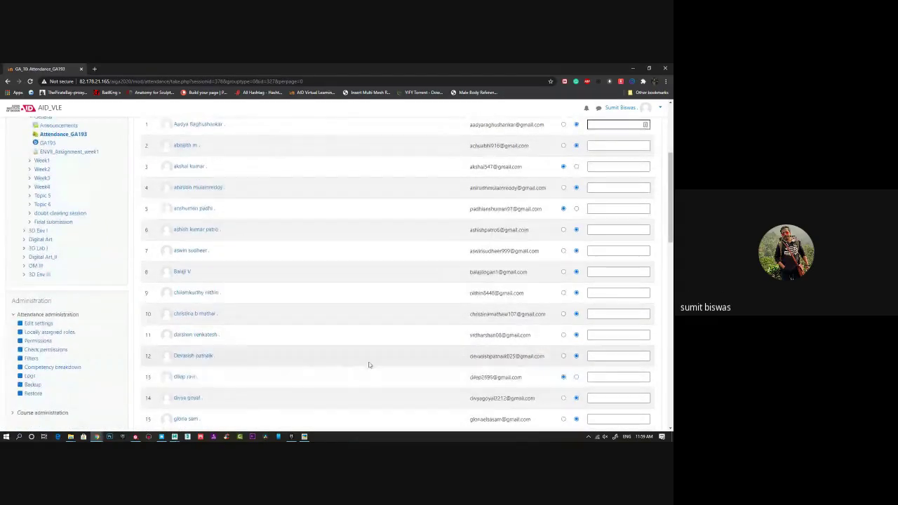
pyautogui.scroll(-5, 369, 365)
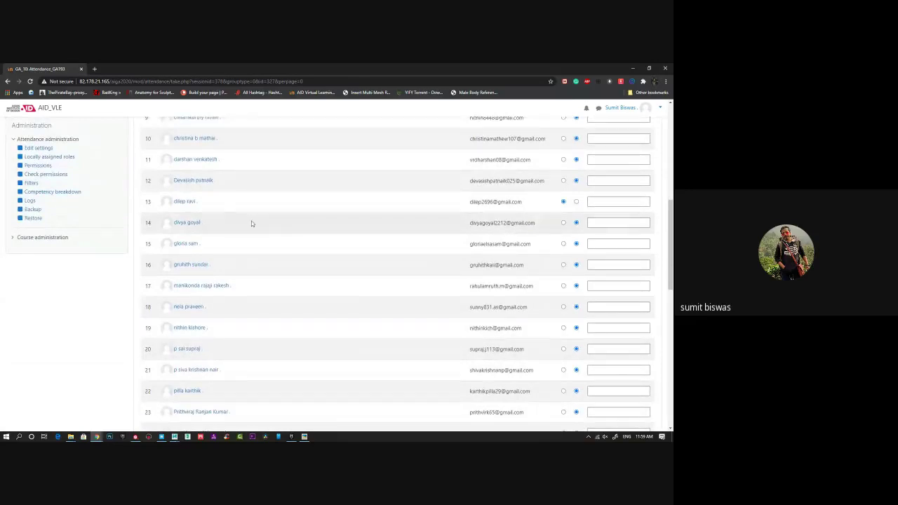
pyautogui.scroll(1, 242, 204)
pyautogui.click(563, 152)
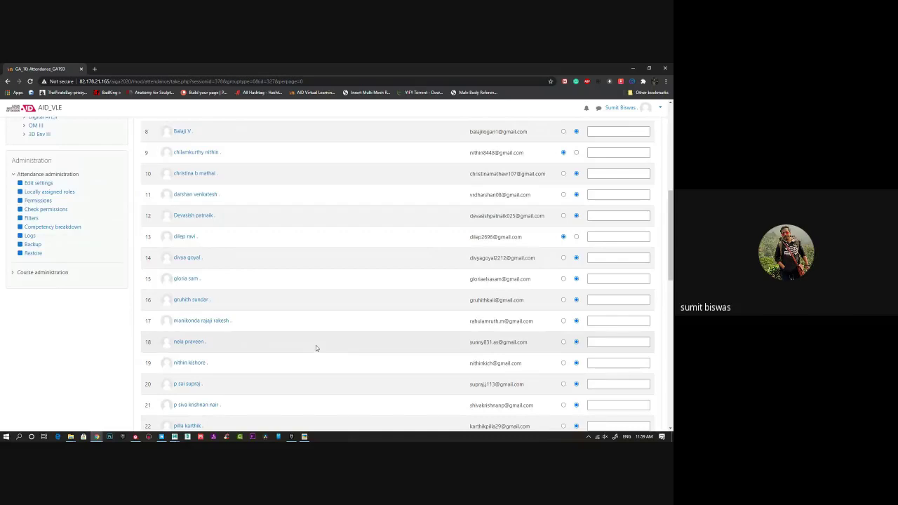
# Step: Save the attendance for the 14 October 2020 session and check the week's session list
pyautogui.scroll(-15, 316, 346)
pyautogui.click(414, 309)
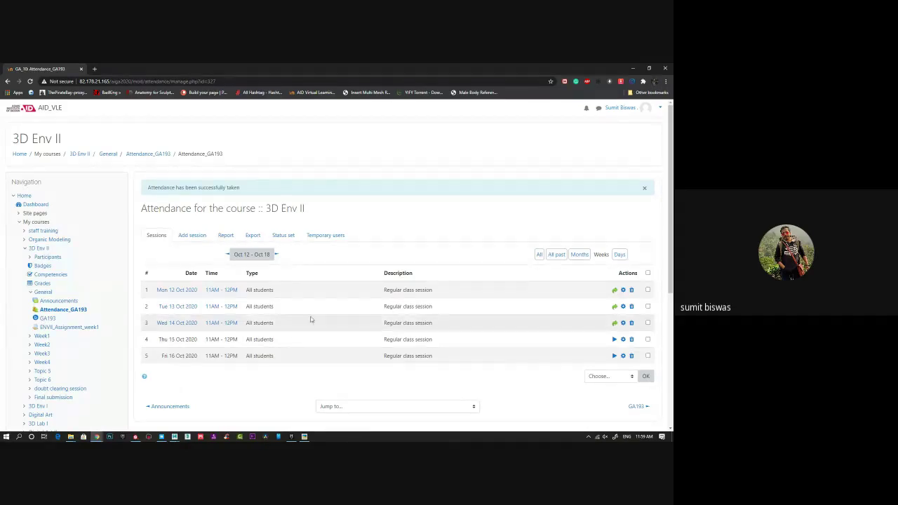
pyautogui.scroll(-1, 211, 336)
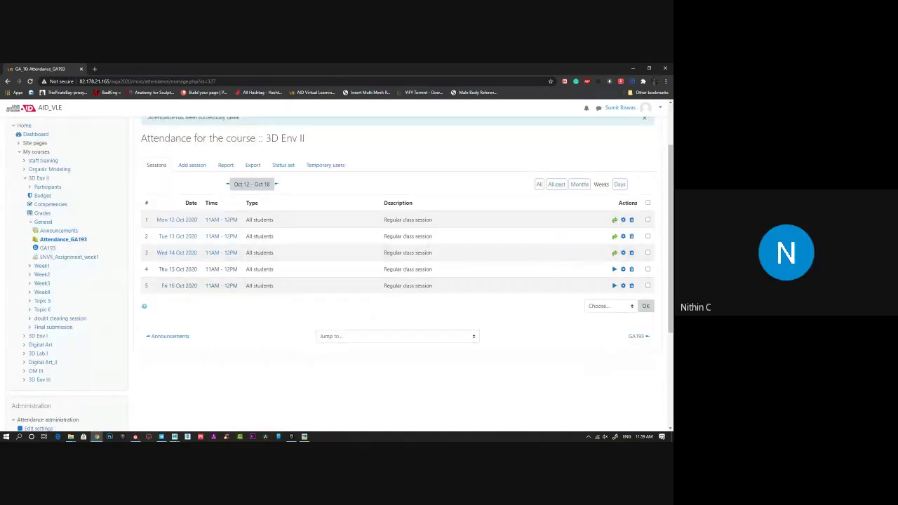